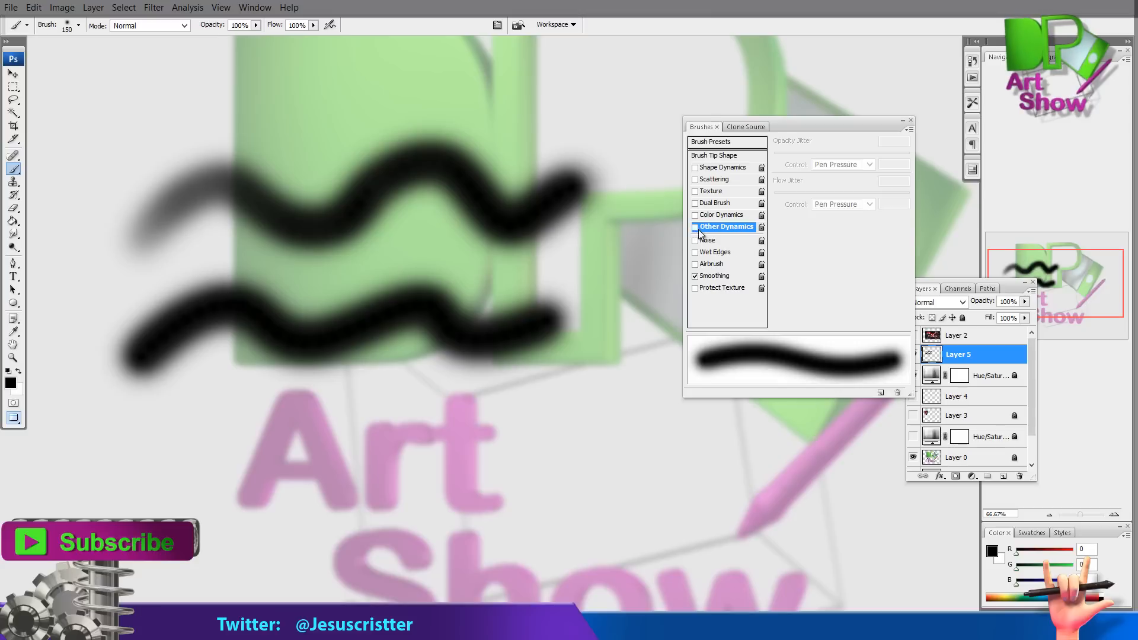
# Enable Other Dynamics in the Brushes panel and set the Opacity Jitter control to Pen Pressure
pyautogui.click(696, 227)
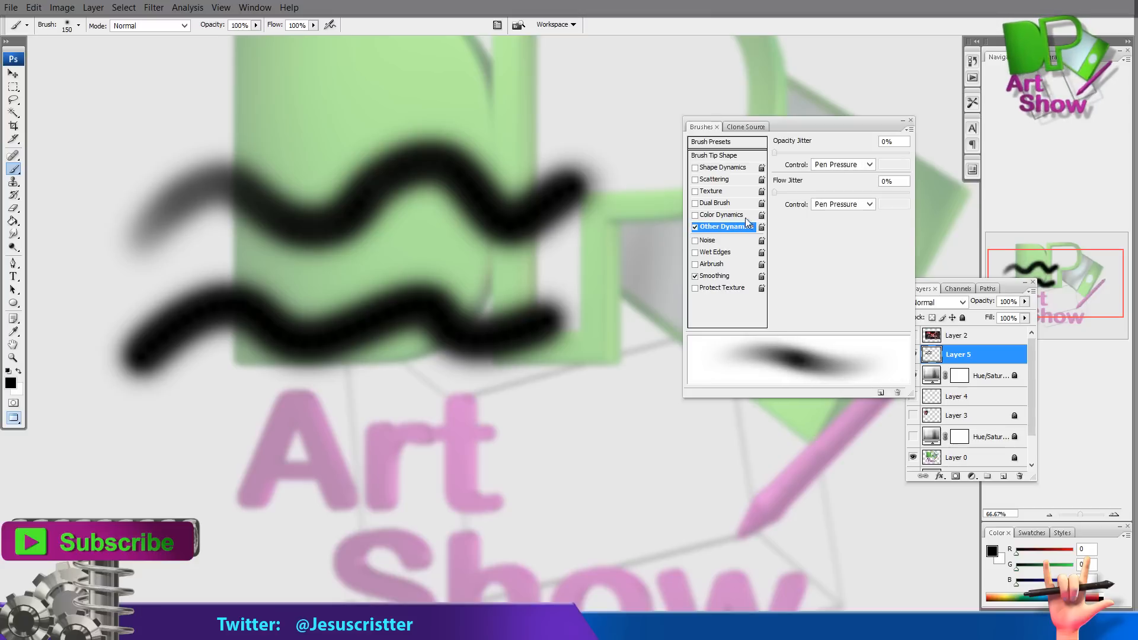
pyautogui.click(843, 169)
pyautogui.click(829, 190)
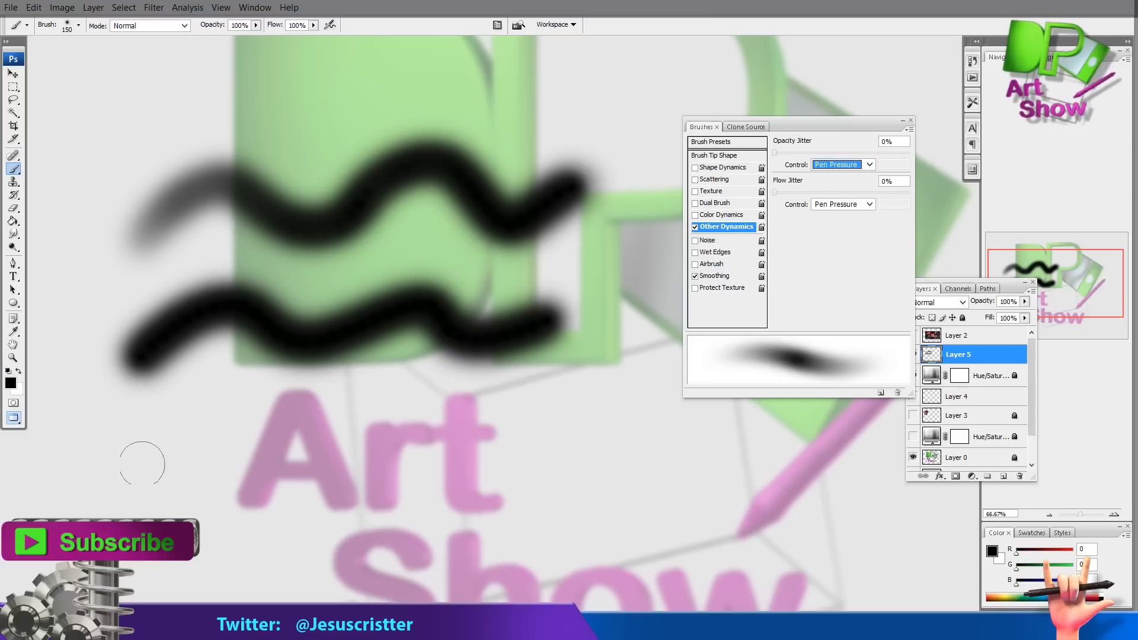
# Paint test strokes on the canvas to compare the pressure-sensitive opacity
pyautogui.moveTo(202, 448); pyautogui.dragTo(543, 428)
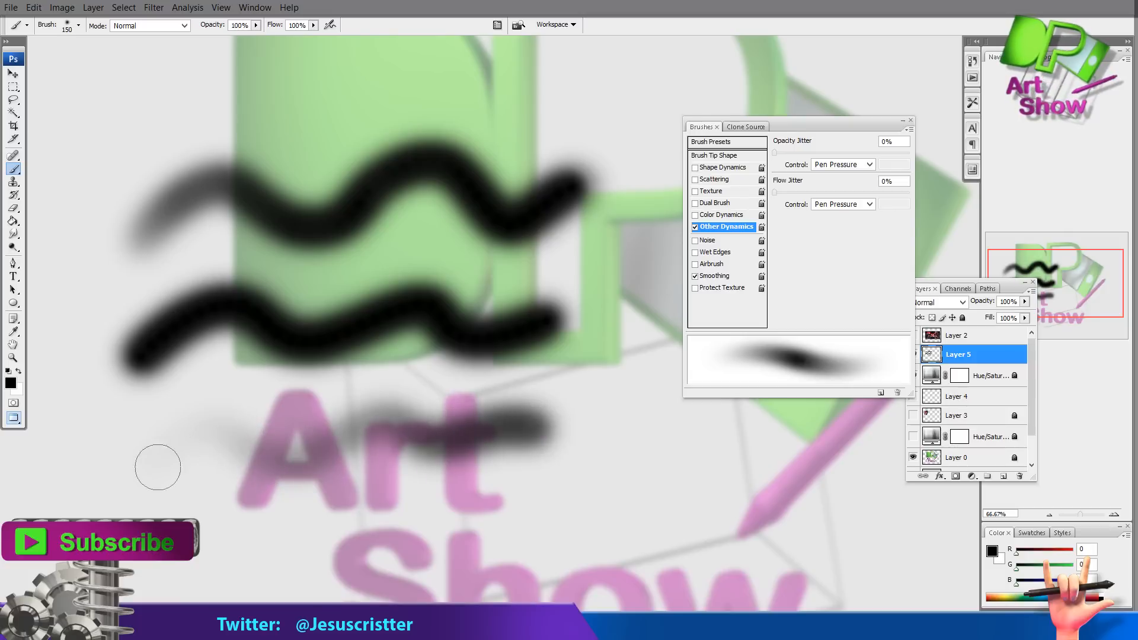
pyautogui.moveTo(158, 467)
pyautogui.mouseDown()
pyautogui.moveTo(235, 440)
pyautogui.moveTo(359, 421)
pyautogui.moveTo(579, 432)
pyautogui.mouseUp()
pyautogui.moveTo(453, 436)
pyautogui.mouseDown()
pyautogui.moveTo(330, 449)
pyautogui.moveTo(186, 443)
pyautogui.moveTo(167, 462)
pyautogui.mouseUp()
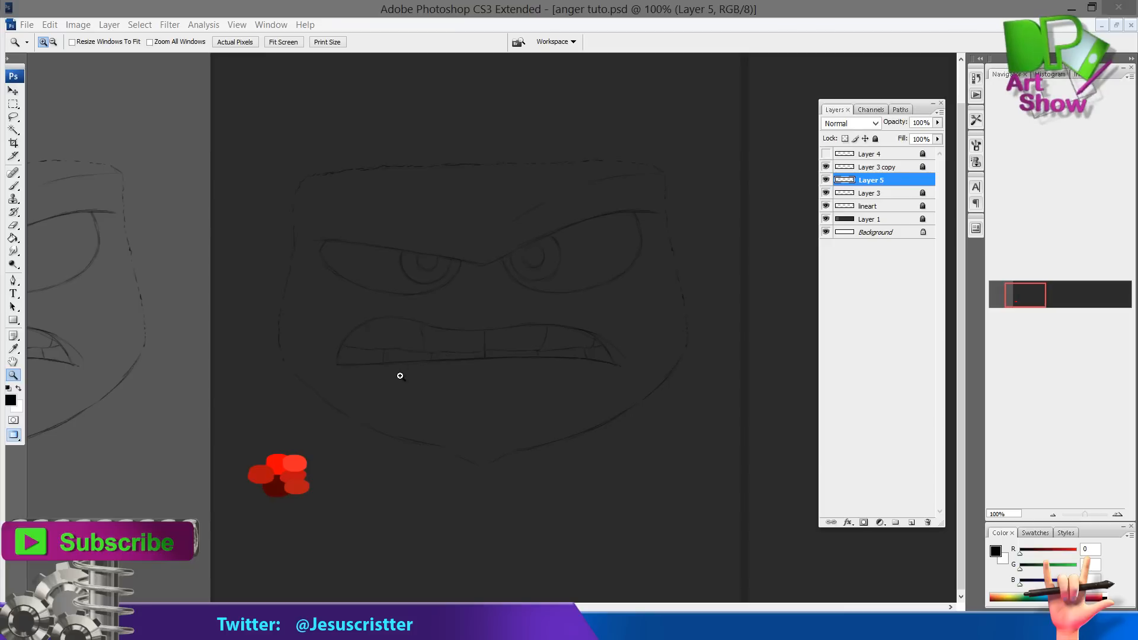
# Sample the darkest red swatch, enlarge the brush to 175, and paint across the top of the face on Layer 5
pyautogui.moveTo(343, 427); pyautogui.dragTo(313, 447)
pyautogui.press('i')
pyautogui.click(245, 508)
pyautogui.press('b')
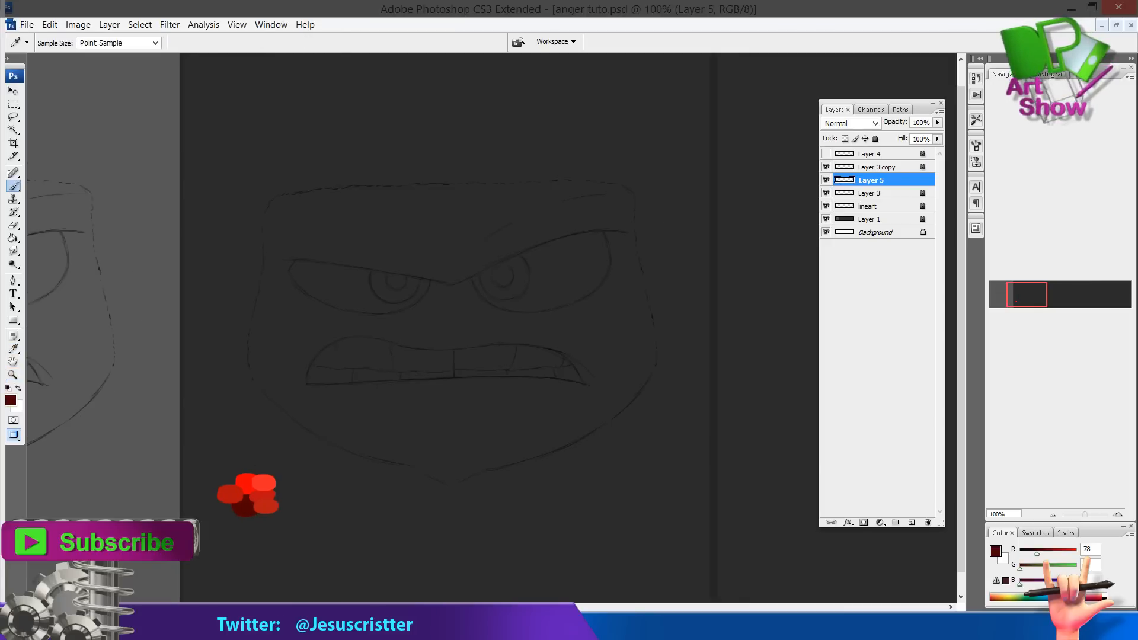
pyautogui.click(79, 42)
pyautogui.click(363, 226)
pyautogui.press(']')
pyautogui.press(']')
pyautogui.press(']')
pyautogui.press(']')
pyautogui.press(']')
pyautogui.press(']')
pyautogui.press(']')
pyautogui.press(']')
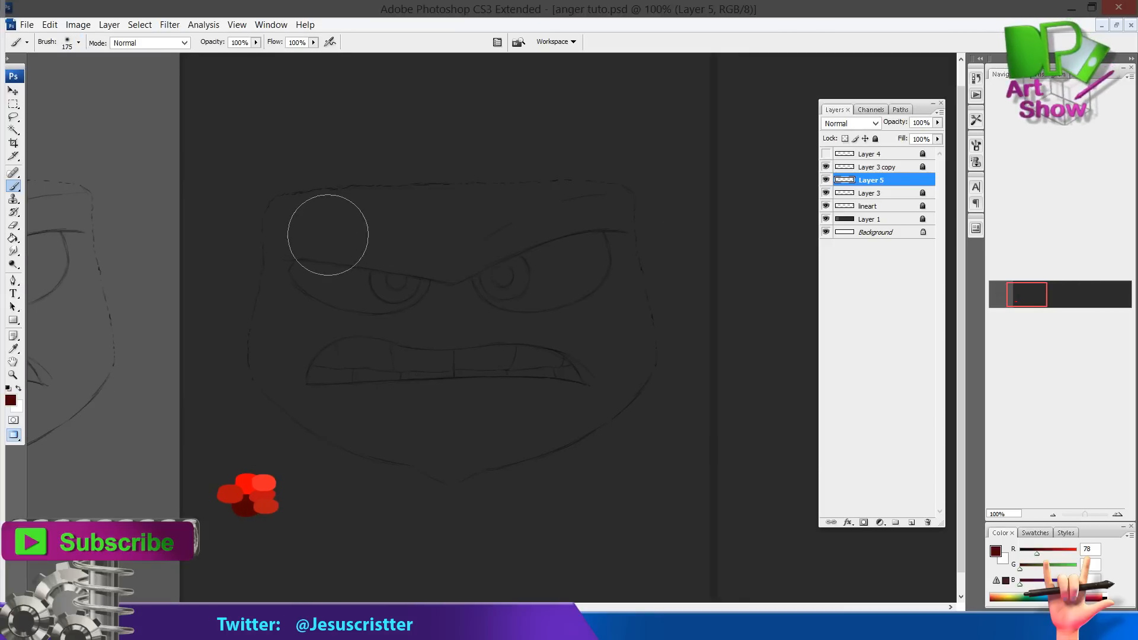
pyautogui.moveTo(325, 234)
pyautogui.mouseDown()
pyautogui.moveTo(291, 231)
pyautogui.moveTo(290, 285)
pyautogui.moveTo(331, 390)
pyautogui.moveTo(310, 395)
pyautogui.moveTo(434, 438)
pyautogui.moveTo(580, 413)
pyautogui.moveTo(625, 352)
pyautogui.moveTo(603, 247)
pyautogui.moveTo(540, 192)
pyautogui.moveTo(329, 208)
pyautogui.moveTo(528, 261)
pyautogui.moveTo(561, 313)
pyautogui.moveTo(559, 272)
pyautogui.moveTo(284, 211)
pyautogui.moveTo(284, 389)
pyautogui.moveTo(560, 430)
pyautogui.moveTo(617, 214)
pyautogui.moveTo(279, 210)
pyautogui.moveTo(319, 411)
pyautogui.moveTo(295, 345)
pyautogui.moveTo(441, 207)
pyautogui.moveTo(286, 196)
pyautogui.moveTo(614, 188)
pyautogui.moveTo(428, 192)
pyautogui.moveTo(611, 183)
pyautogui.moveTo(351, 221)
pyautogui.moveTo(498, 215)
pyautogui.mouseUp()
# Sample a red swatch, add a new layer, and paint the face's red base with a 250 px soft brush
pyautogui.keyDown('alt'); pyautogui.click(238, 494); pyautogui.keyUp('alt')
pyautogui.hotkey('ctrl', 'shift', 'n')
pyautogui.press('Return')
pyautogui.moveTo(557, 278)
pyautogui.mouseDown()
pyautogui.moveTo(575, 325)
pyautogui.moveTo(623, 350)
pyautogui.moveTo(539, 418)
pyautogui.moveTo(552, 379)
pyautogui.moveTo(434, 387)
pyautogui.moveTo(407, 297)
pyautogui.moveTo(457, 326)
pyautogui.moveTo(408, 324)
pyautogui.moveTo(581, 373)
pyautogui.moveTo(586, 388)
pyautogui.moveTo(528, 405)
pyautogui.mouseUp()
pyautogui.press(']')
pyautogui.press(']')
pyautogui.press(']')
pyautogui.moveTo(555, 332)
pyautogui.mouseDown()
pyautogui.moveTo(568, 423)
pyautogui.moveTo(533, 402)
pyautogui.moveTo(532, 212)
pyautogui.moveTo(533, 314)
pyautogui.mouseUp()
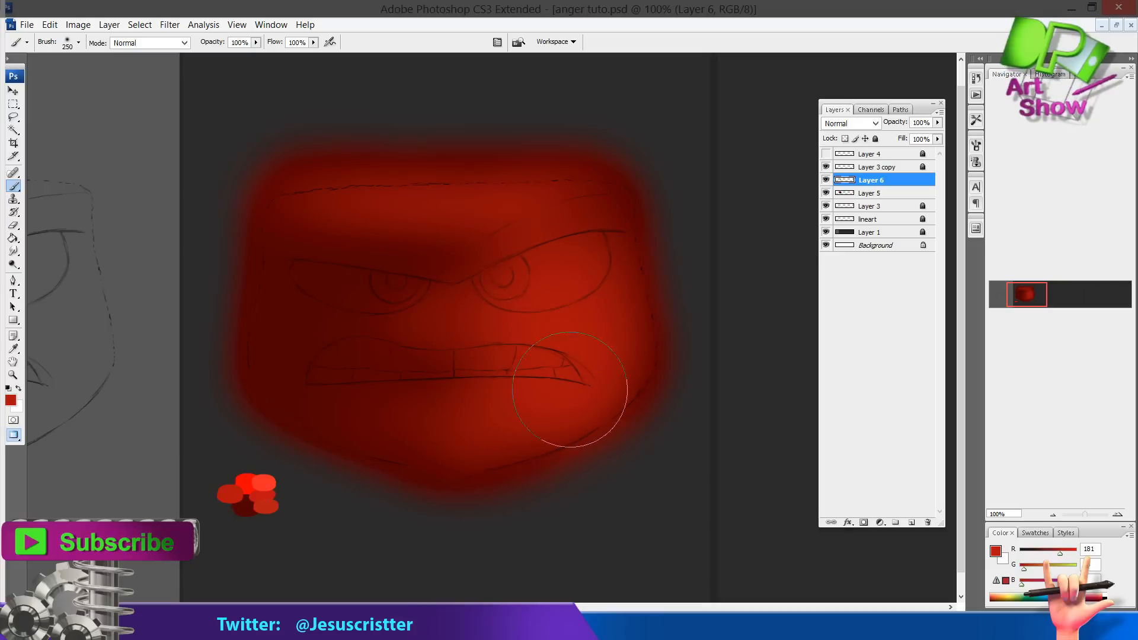
# Sample the brightest red swatch and dab a highlight on the brow above the right eye
pyautogui.press('i')
pyautogui.press('b')
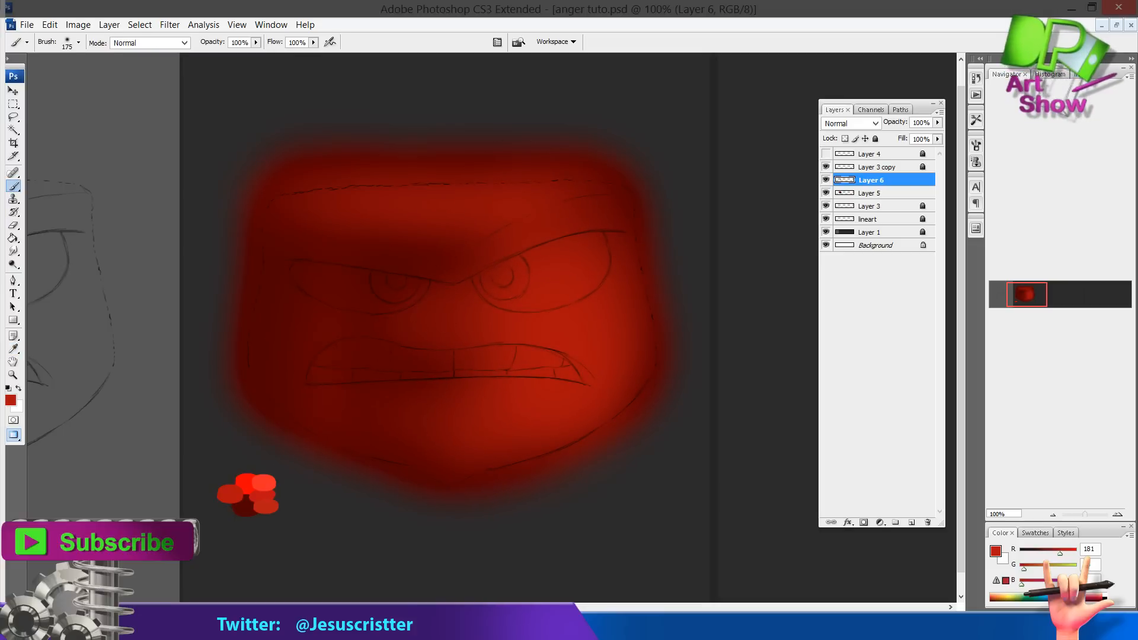
pyautogui.press('i')
pyautogui.click(270, 476)
pyautogui.press('b')
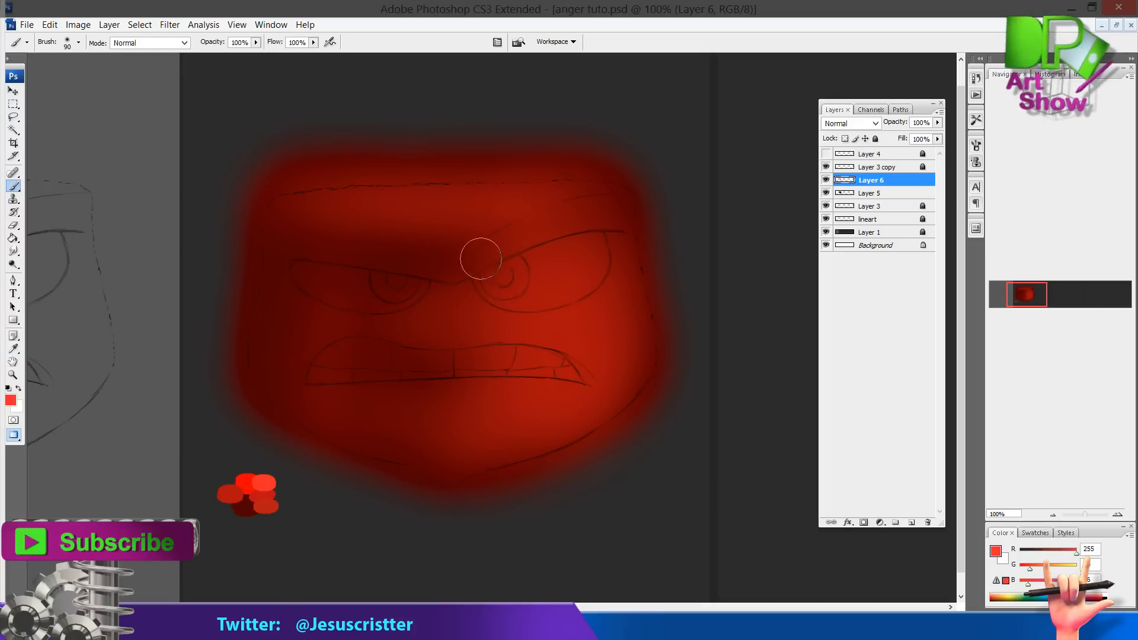
pyautogui.moveTo(492, 243)
pyautogui.mouseDown()
pyautogui.moveTo(585, 213)
pyautogui.moveTo(599, 217)
pyautogui.moveTo(493, 246)
pyautogui.mouseUp()
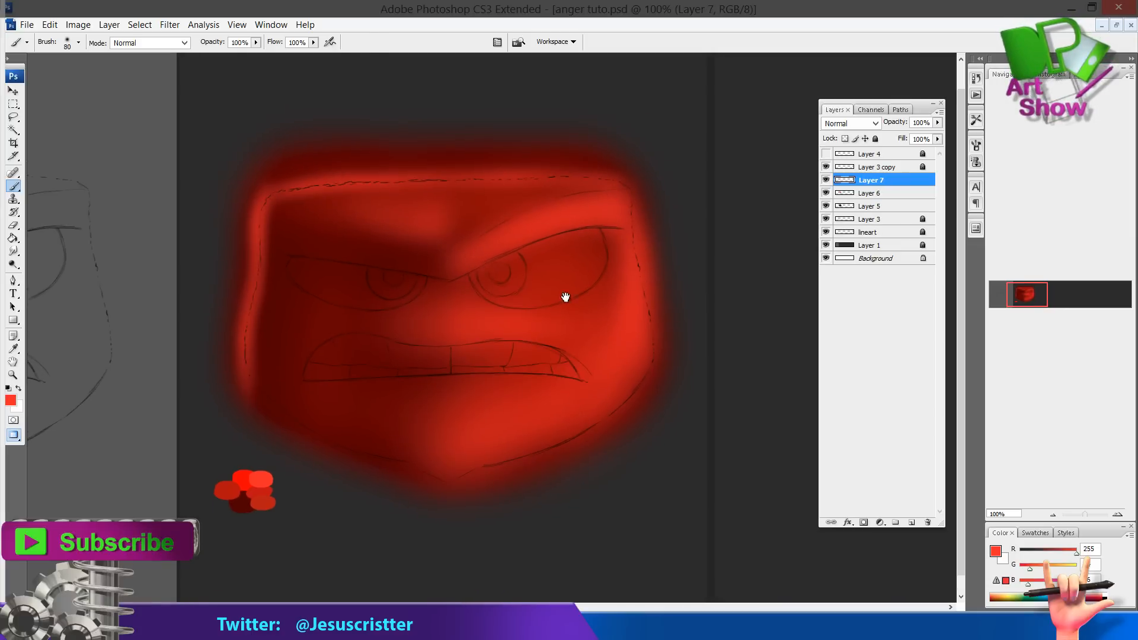
# Sample the bright red again and paint a highlight down the face's right edge with a small brush
pyautogui.press('i')
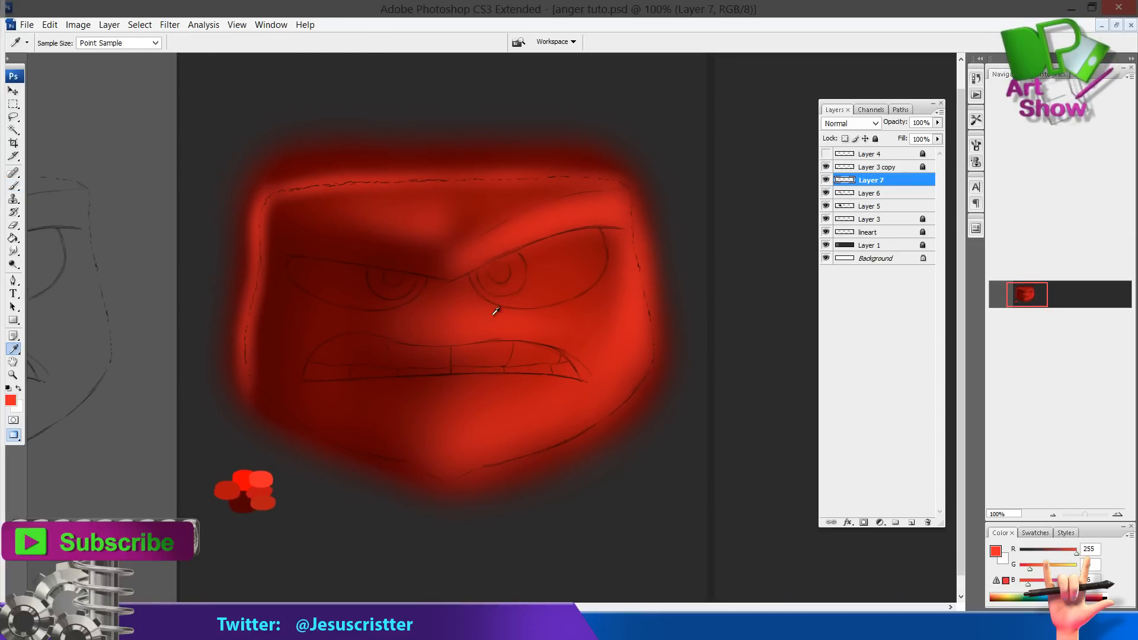
pyautogui.click(257, 481)
pyautogui.press('b')
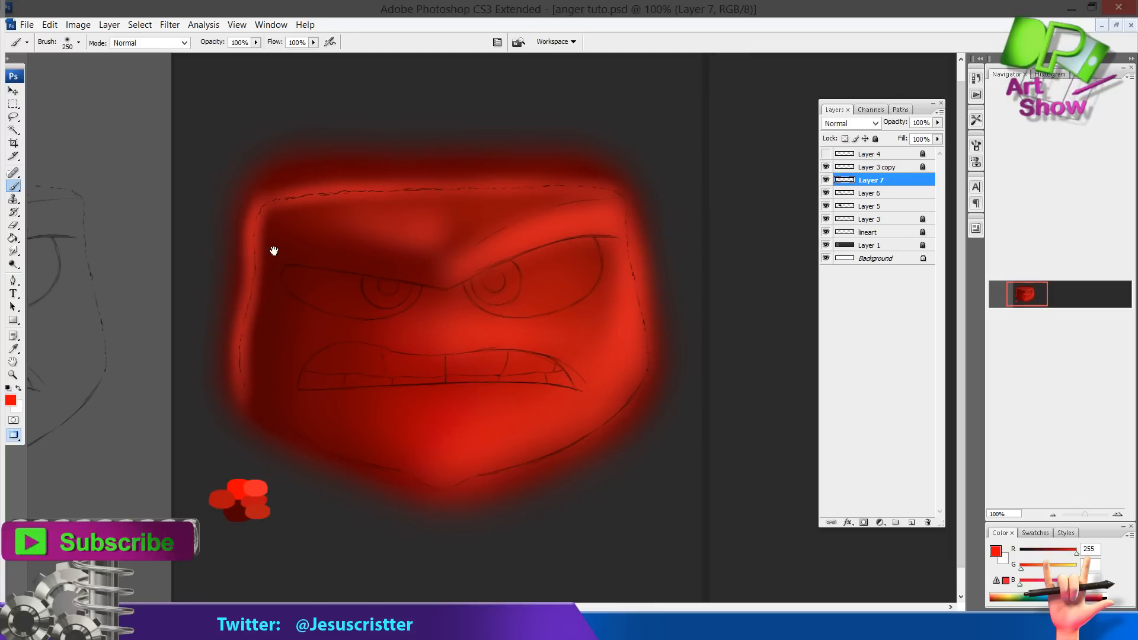
pyautogui.press('i')
pyautogui.click(250, 479)
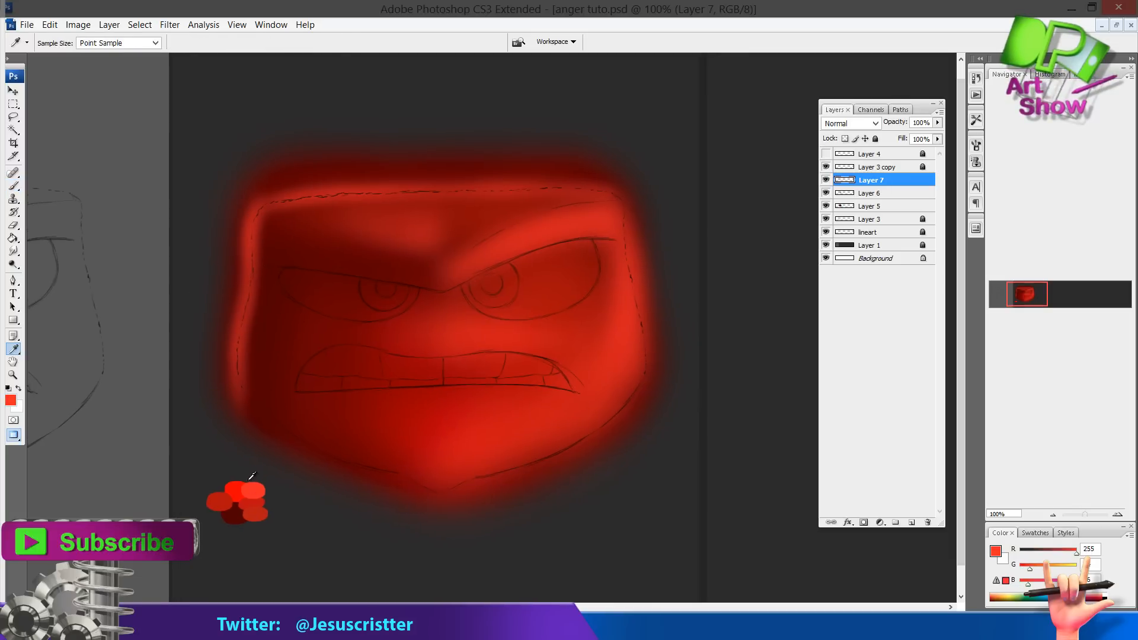
pyautogui.press('b')
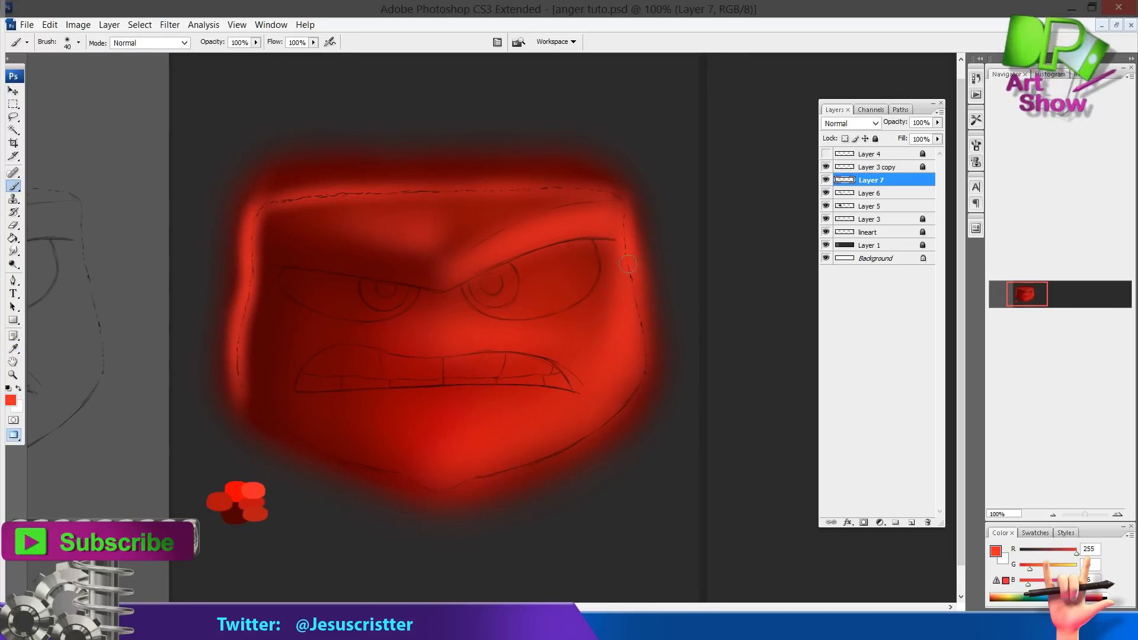
pyautogui.moveTo(627, 264); pyautogui.dragTo(642, 360)
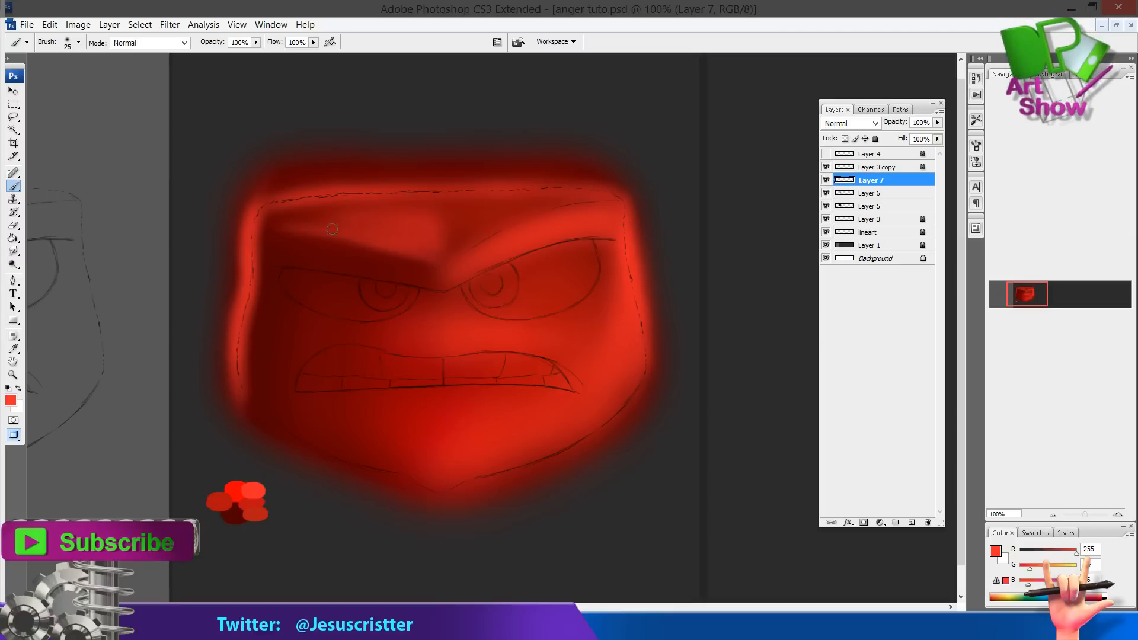
# Add a new layer and paint a short highlight stroke on the forehead
pyautogui.hotkey('ctrl', 'shift', 'alt', 'n')
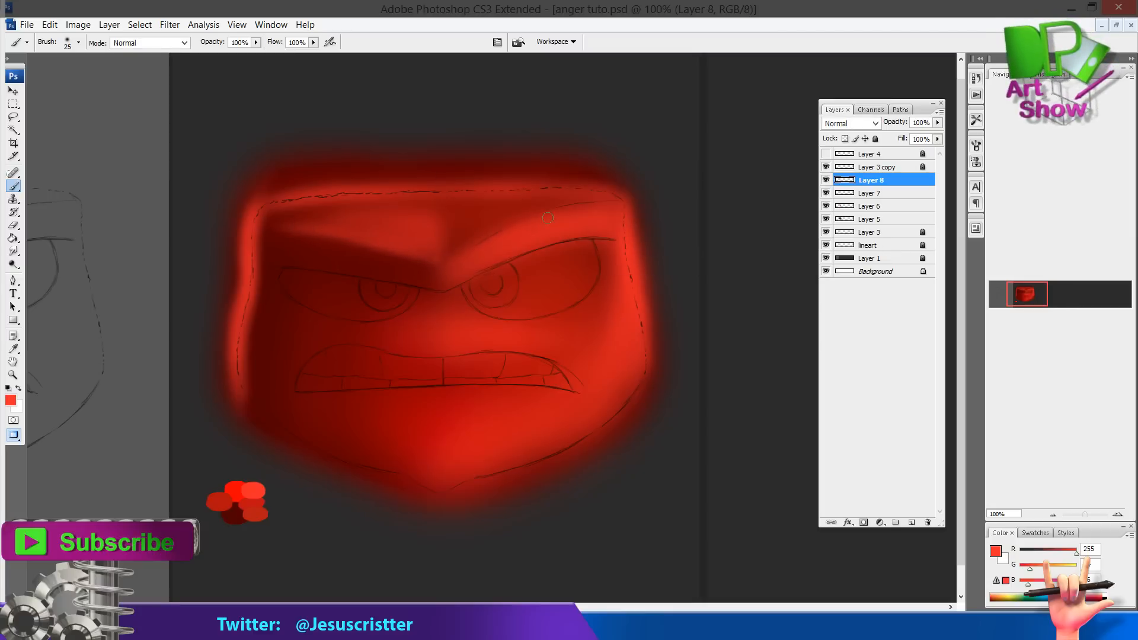
pyautogui.moveTo(530, 221); pyautogui.dragTo(520, 210)
# Sample the dark red, add another new layer, and shade around the brows and mouth
pyautogui.keyDown('alt'); pyautogui.click(223, 506); pyautogui.keyUp('alt')
pyautogui.hotkey('ctrl', 'shift', 'n')
pyautogui.press('Return')
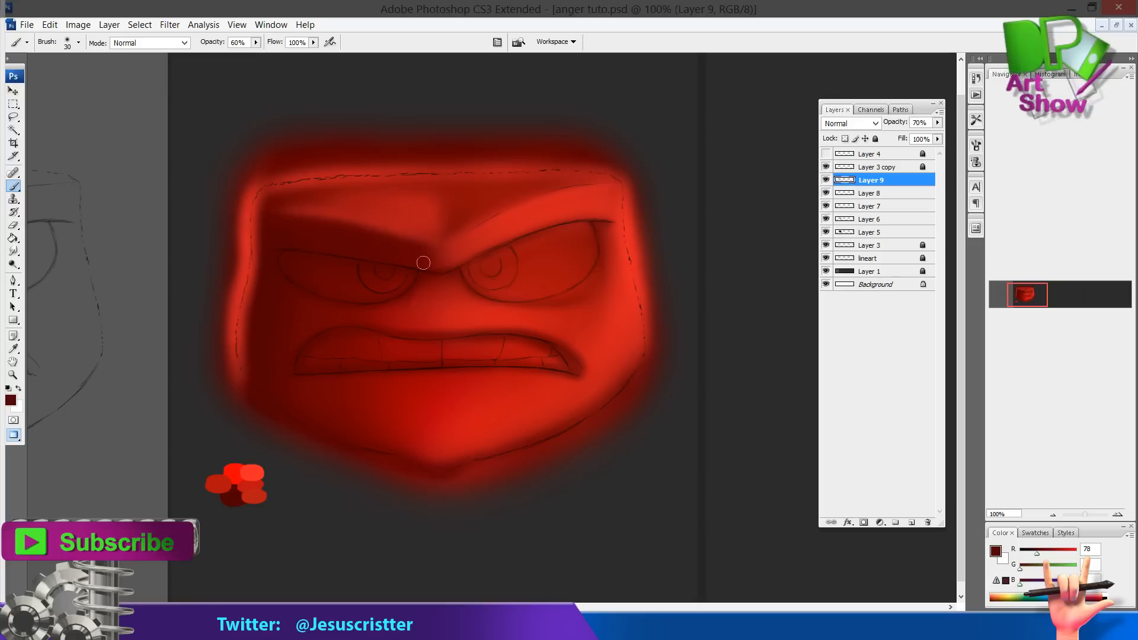
pyautogui.moveTo(424, 262); pyautogui.dragTo(437, 253)
pyautogui.keyDown('alt'); pyautogui.click(483, 321); pyautogui.keyUp('alt')
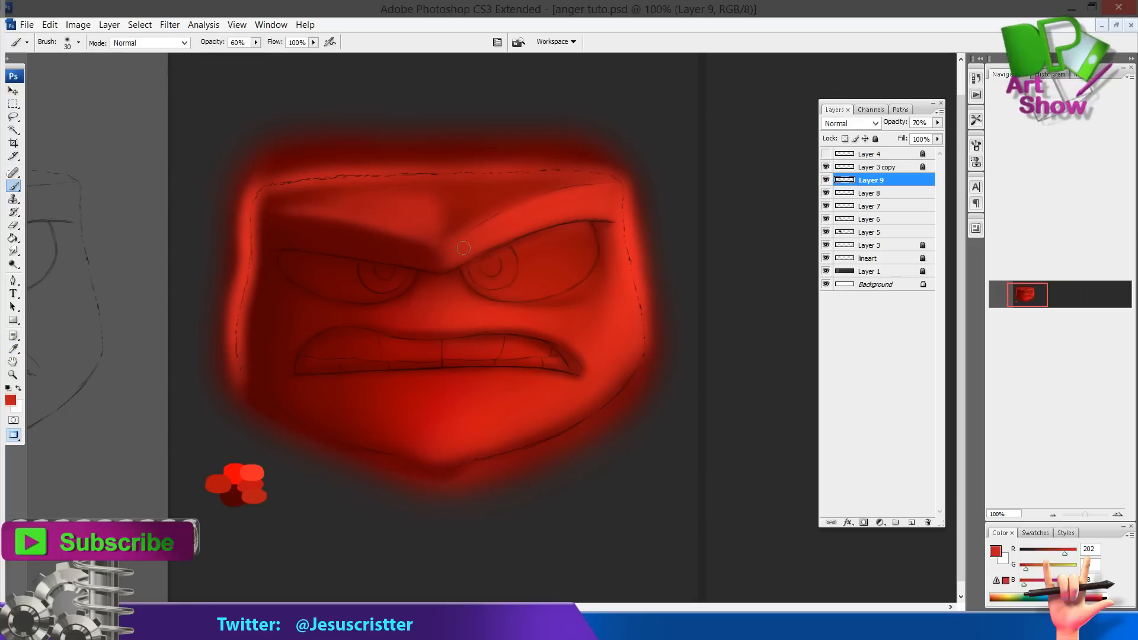
# Add a new layer, sample reds from the face and swatches, and paint bright highlights on the cheek and forehead at 60% opacity
pyautogui.click(440, 461)
pyautogui.hotkey('ctrl', 'shift', 'alt', 'n')
pyautogui.press('b')
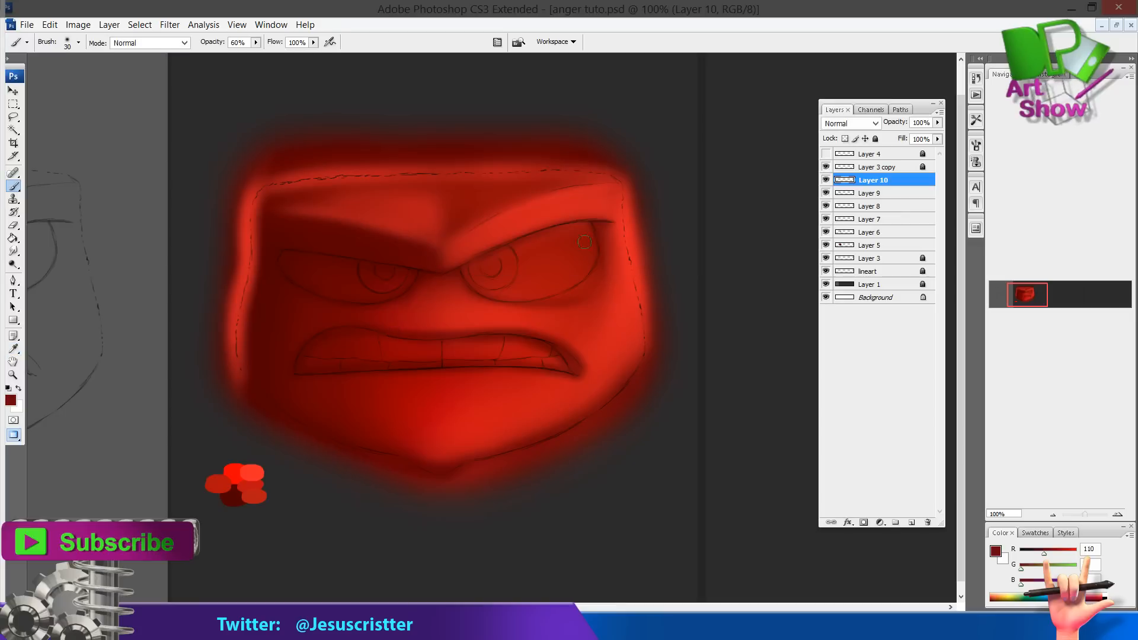
pyautogui.press('i')
pyautogui.click(431, 312)
pyautogui.press('b')
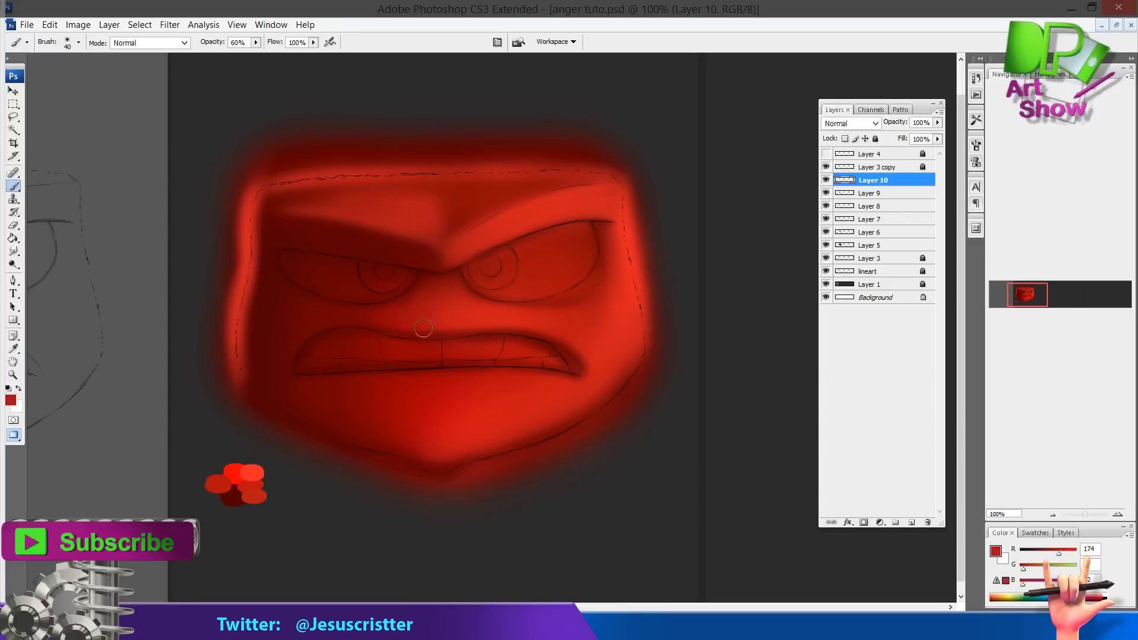
pyautogui.press('i')
pyautogui.click(235, 472)
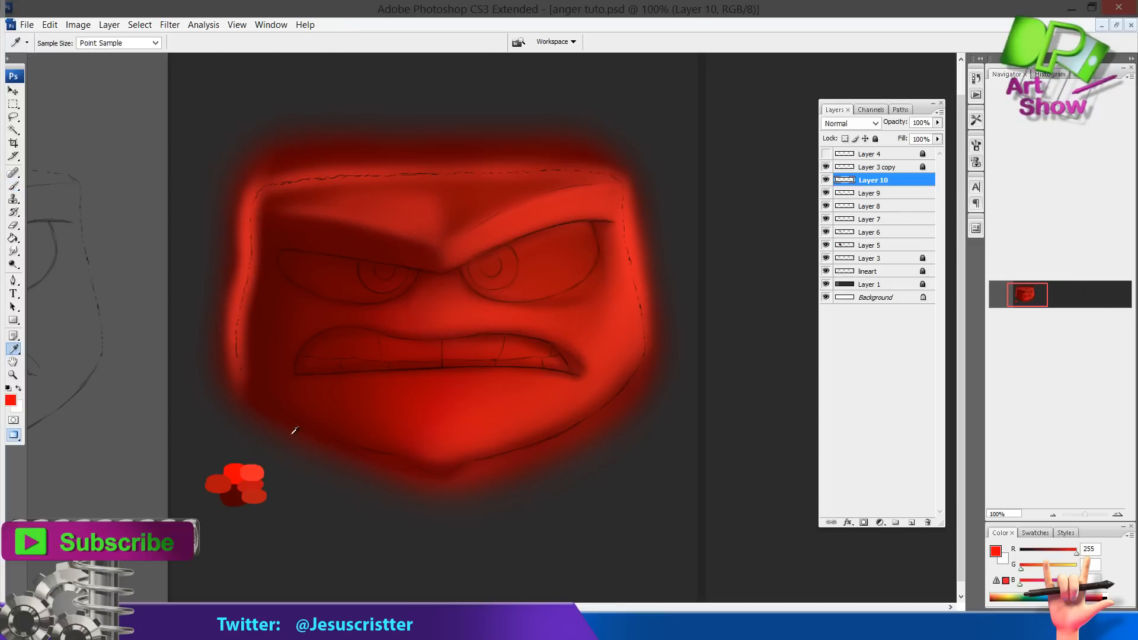
pyautogui.press('b')
pyautogui.moveTo(541, 327); pyautogui.dragTo(588, 359)
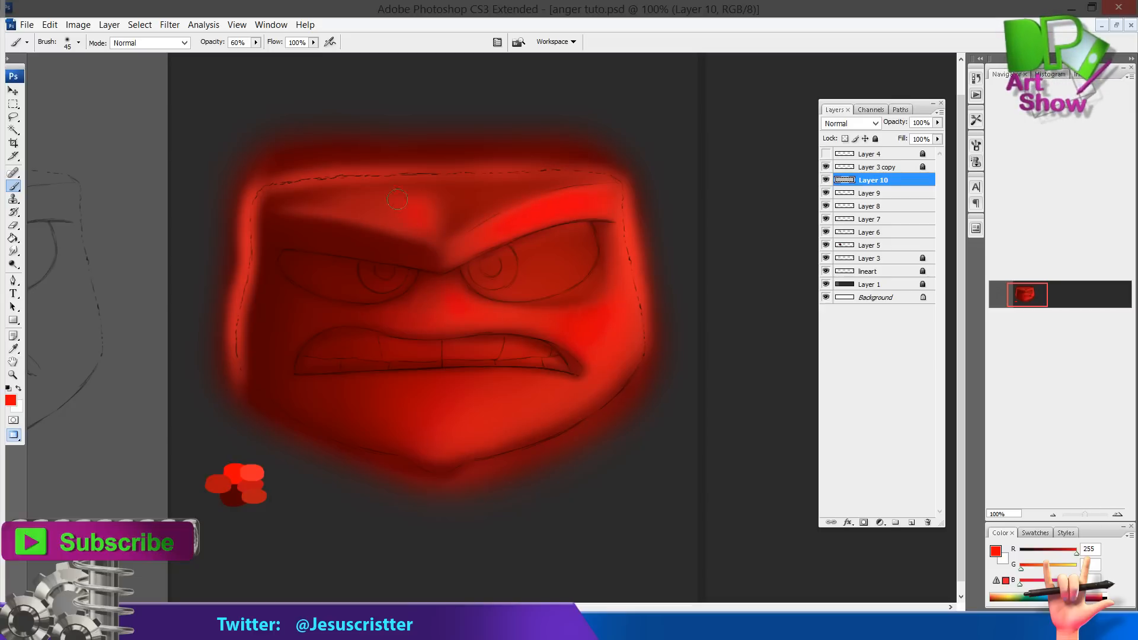
pyautogui.keyDown('ctrl'); pyautogui.keyDown('alt'); pyautogui.click(514, 262); pyautogui.keyUp('alt'); pyautogui.keyUp('ctrl')
pyautogui.keyDown('ctrl'); pyautogui.keyDown('alt'); pyautogui.click(522, 267); pyautogui.keyUp('alt'); pyautogui.keyUp('ctrl')
pyautogui.keyDown('ctrl'); pyautogui.click(489, 284); pyautogui.keyUp('ctrl')
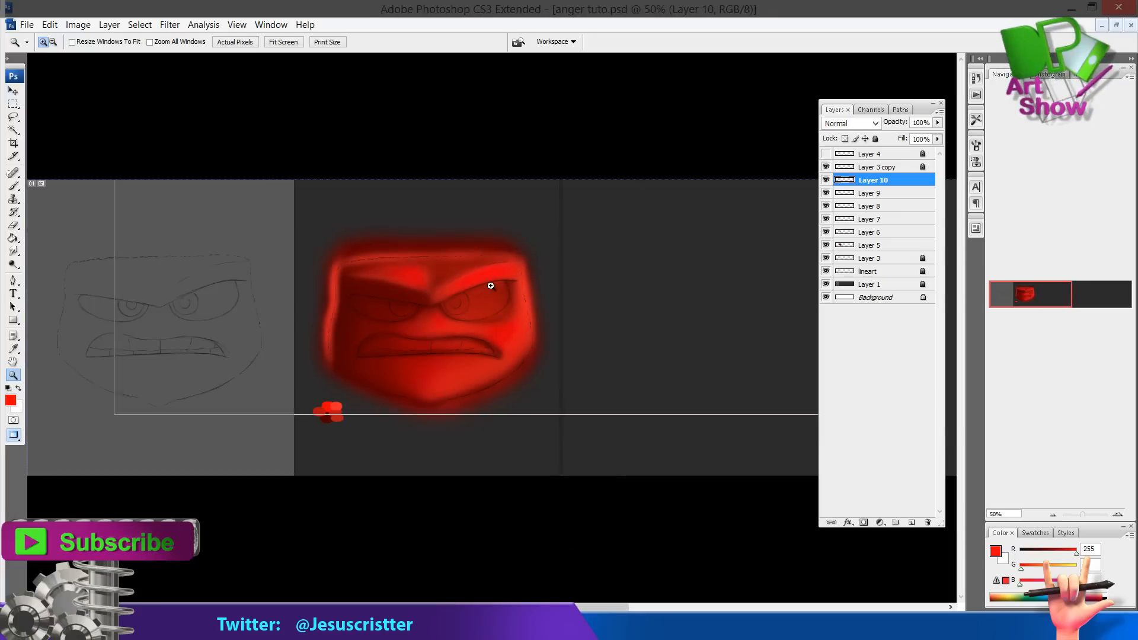
# Alternate sampled dark and bright reds to refine shading along the left and right edges of the face
pyautogui.keyDown('ctrl'); pyautogui.click(477, 278); pyautogui.keyUp('ctrl')
pyautogui.keyDown('alt'); pyautogui.click(417, 231); pyautogui.keyUp('alt')
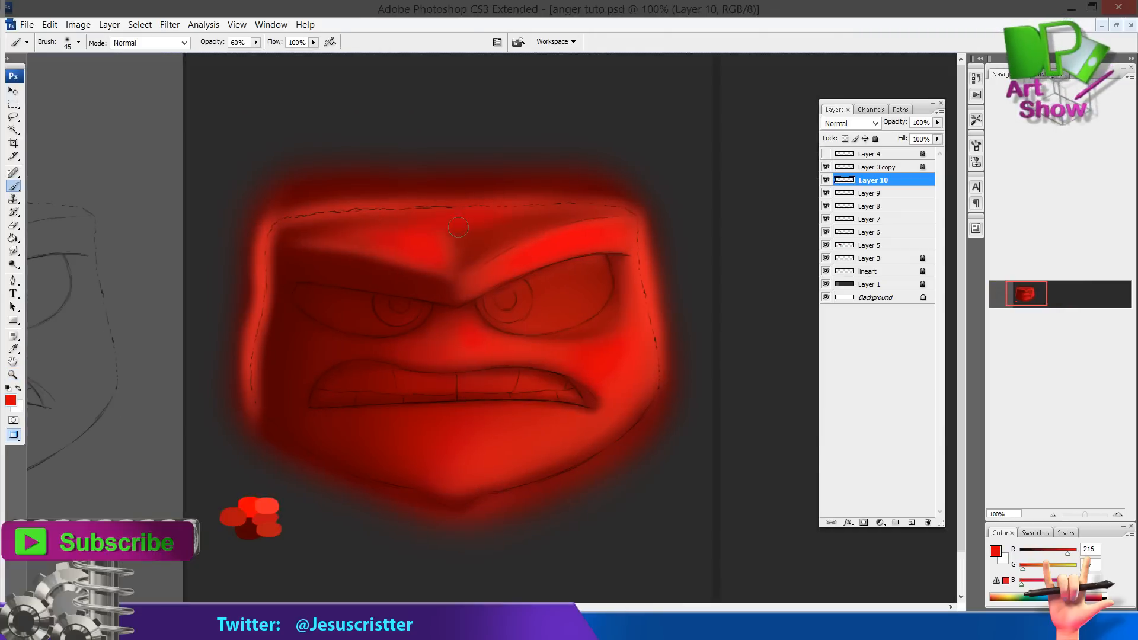
pyautogui.moveTo(361, 289); pyautogui.dragTo(339, 275)
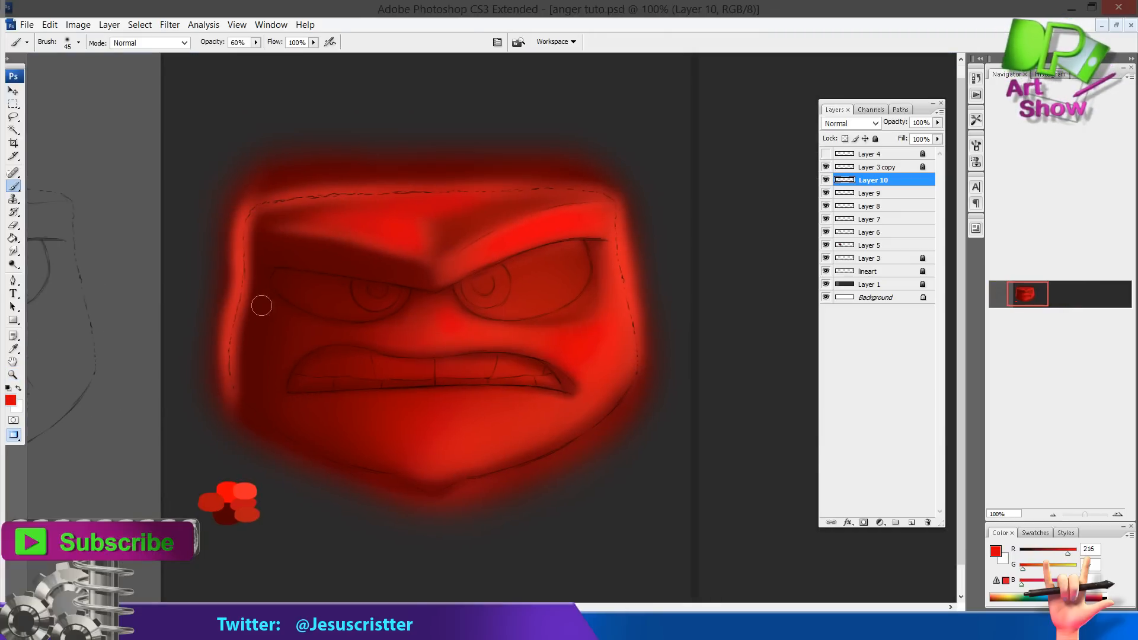
pyautogui.keyDown('alt'); pyautogui.click(229, 339); pyautogui.keyUp('alt')
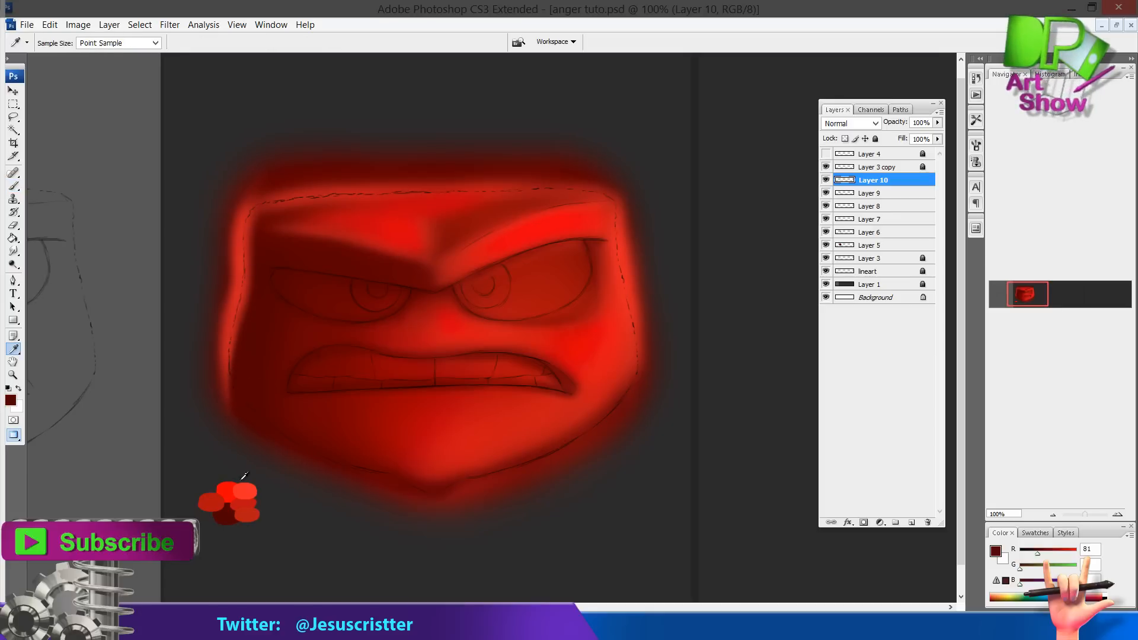
pyautogui.keyDown('alt'); pyautogui.click(250, 239); pyautogui.keyUp('alt')
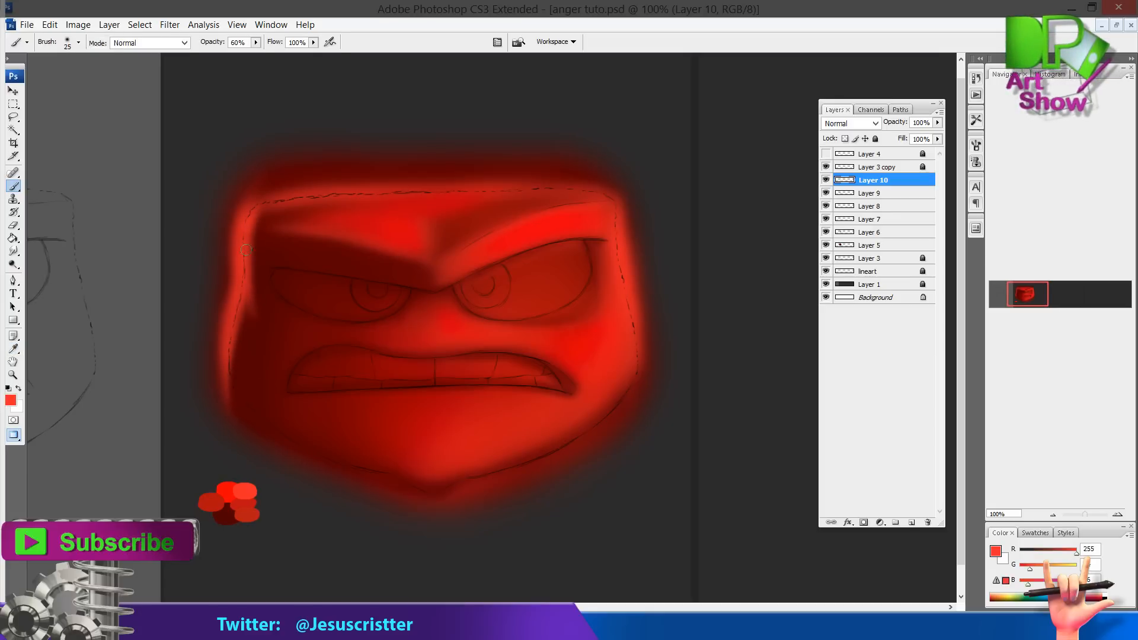
pyautogui.keyDown('alt'); pyautogui.click(249, 342); pyautogui.keyUp('alt')
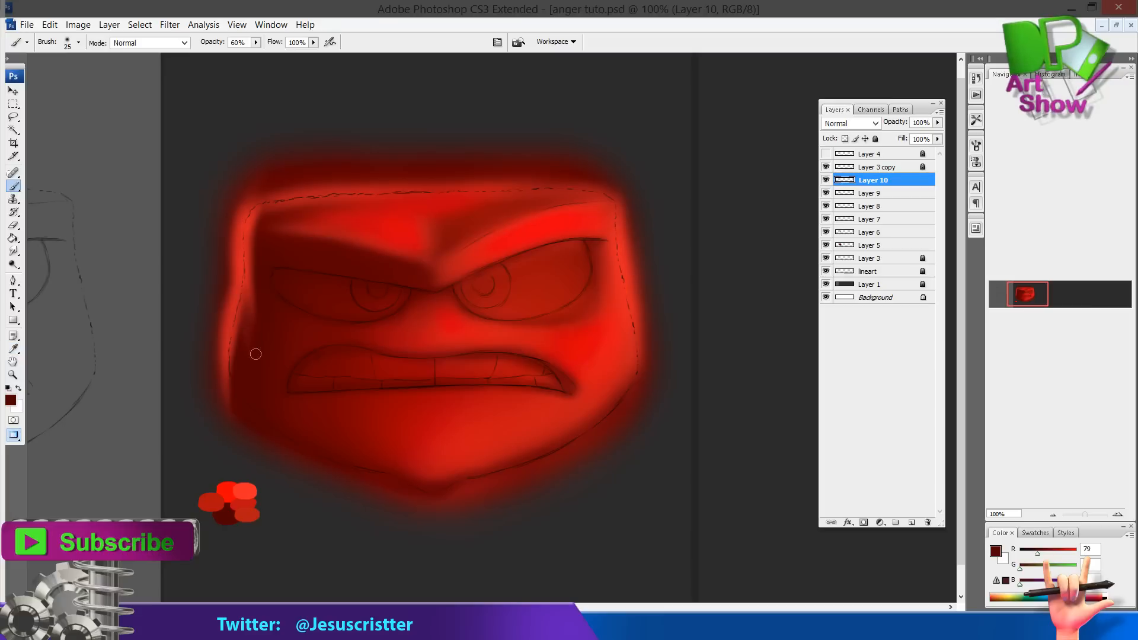
pyautogui.keyDown('alt'); pyautogui.click(248, 321); pyautogui.keyUp('alt')
pyautogui.keyDown('alt'); pyautogui.click(251, 346); pyautogui.keyUp('alt')
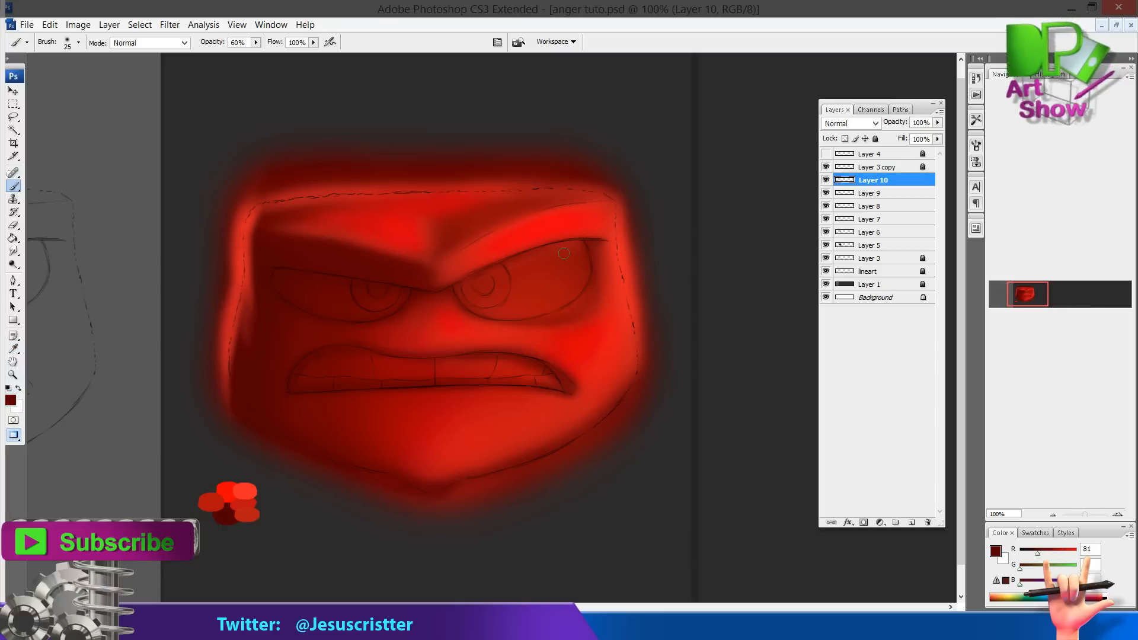
pyautogui.moveTo(632, 270); pyautogui.dragTo(639, 281)
pyautogui.keyDown('alt'); pyautogui.click(643, 283); pyautogui.keyUp('alt')
pyautogui.keyDown('alt'); pyautogui.click(642, 282); pyautogui.keyUp('alt')
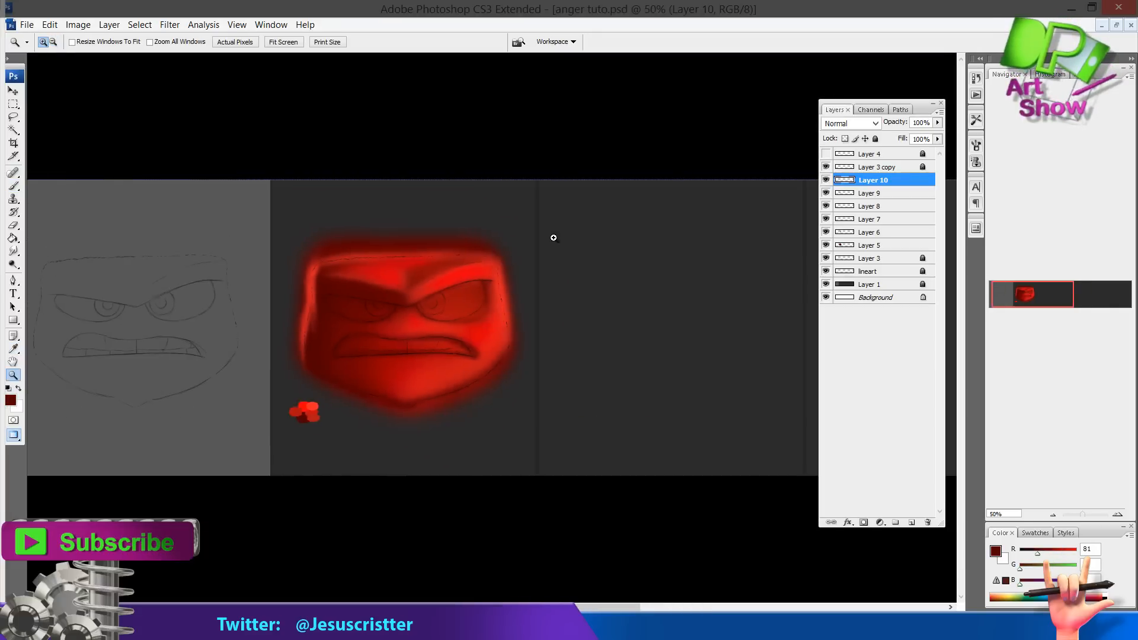
pyautogui.moveTo(553, 234); pyautogui.dragTo(270, 471)
pyautogui.moveTo(380, 328); pyautogui.dragTo(369, 338)
pyautogui.press('b')
pyautogui.keyDown('alt'); pyautogui.click(465, 307); pyautogui.keyUp('alt')
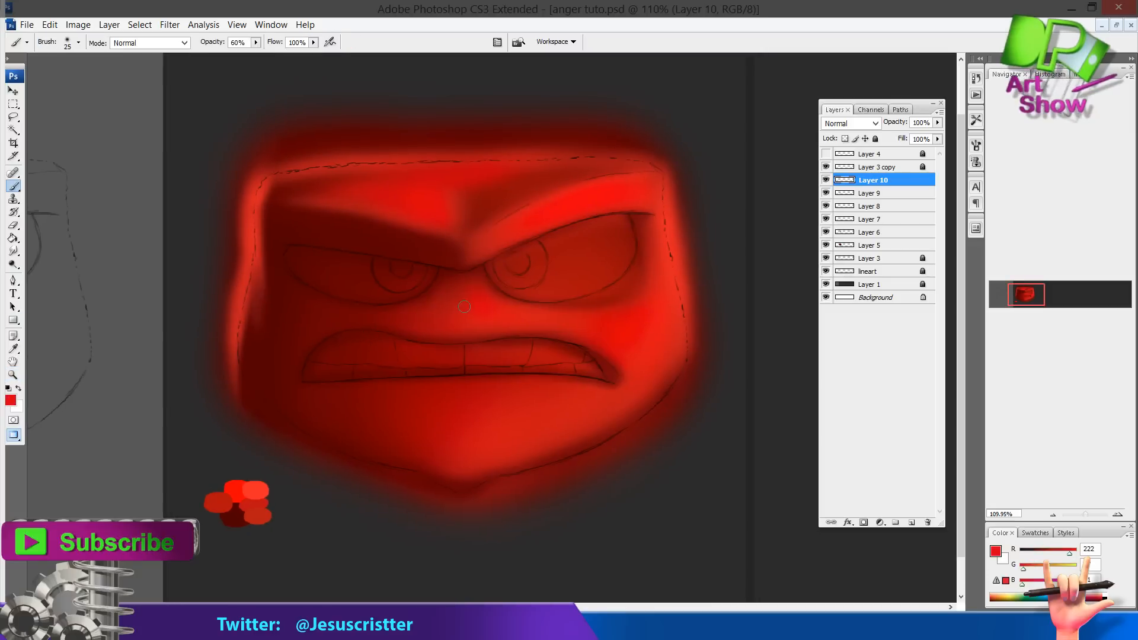
pyautogui.click(439, 628)
pyautogui.moveTo(551, 524); pyautogui.dragTo(958, 544)
pyautogui.click(981, 580)
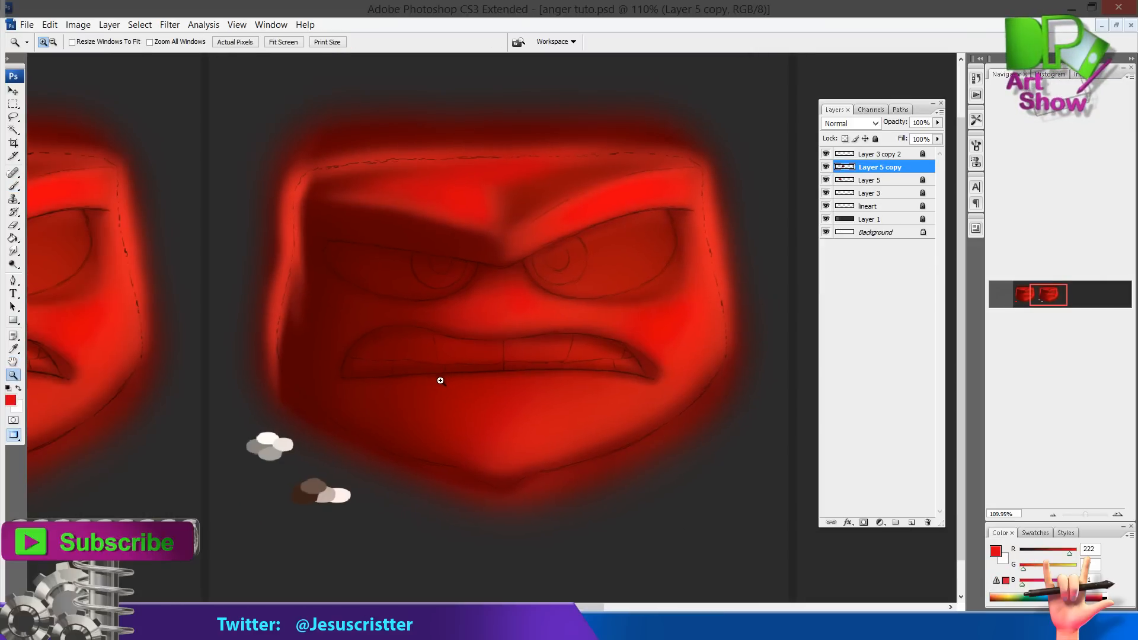
# Sample the dark brown swatch, select Layer 6, and paint the mouth interior at 100% opacity
pyautogui.click(440, 381)
pyautogui.moveTo(925, 108); pyautogui.dragTo(1012, 122)
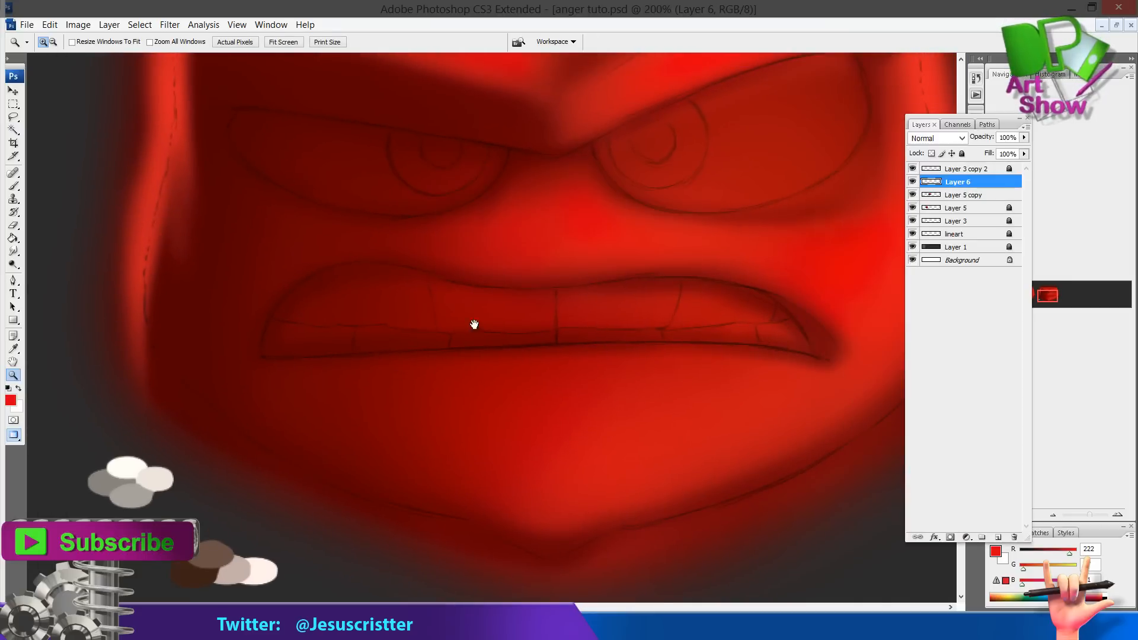
pyautogui.moveTo(472, 323); pyautogui.dragTo(462, 301)
pyautogui.press('i')
pyautogui.click(184, 551)
pyautogui.press('b')
pyautogui.moveTo(420, 267); pyautogui.dragTo(399, 296)
pyautogui.click(913, 195)
pyautogui.click(912, 195)
pyautogui.click(965, 195)
pyautogui.click(962, 153)
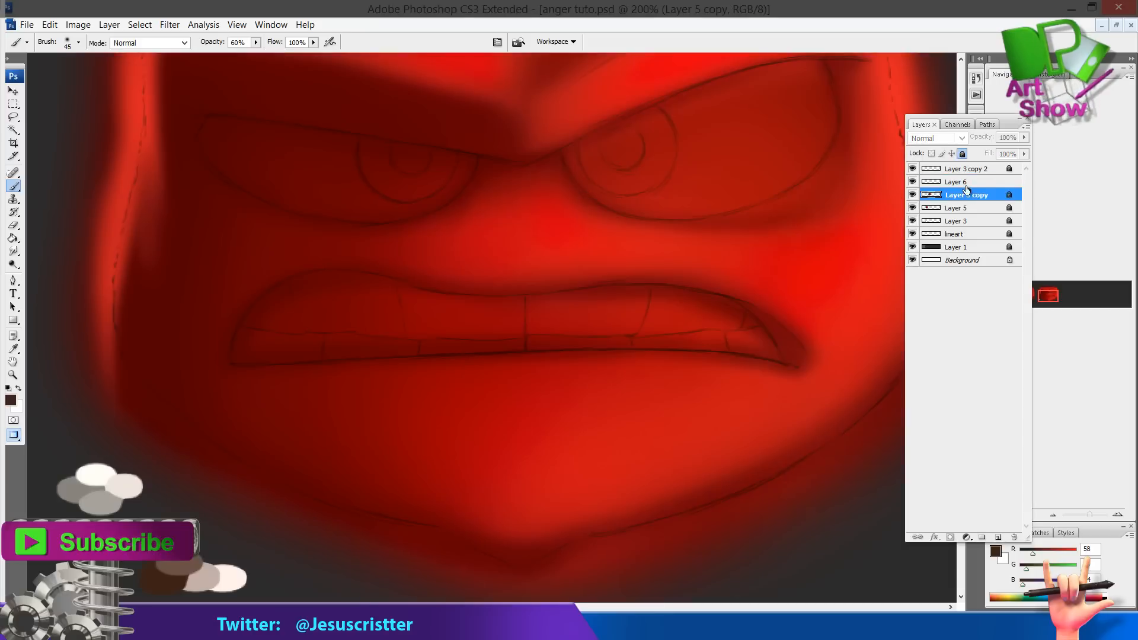
pyautogui.click(965, 183)
pyautogui.moveTo(256, 340)
pyautogui.mouseDown()
pyautogui.moveTo(309, 306)
pyautogui.moveTo(305, 328)
pyautogui.moveTo(289, 318)
pyautogui.moveTo(256, 327)
pyautogui.moveTo(385, 330)
pyautogui.moveTo(405, 297)
pyautogui.moveTo(461, 330)
pyautogui.moveTo(506, 307)
pyautogui.moveTo(612, 325)
pyautogui.moveTo(401, 297)
pyautogui.moveTo(265, 327)
pyautogui.moveTo(602, 336)
pyautogui.moveTo(740, 324)
pyautogui.moveTo(613, 301)
pyautogui.moveTo(723, 330)
pyautogui.mouseUp()
pyautogui.press('0')
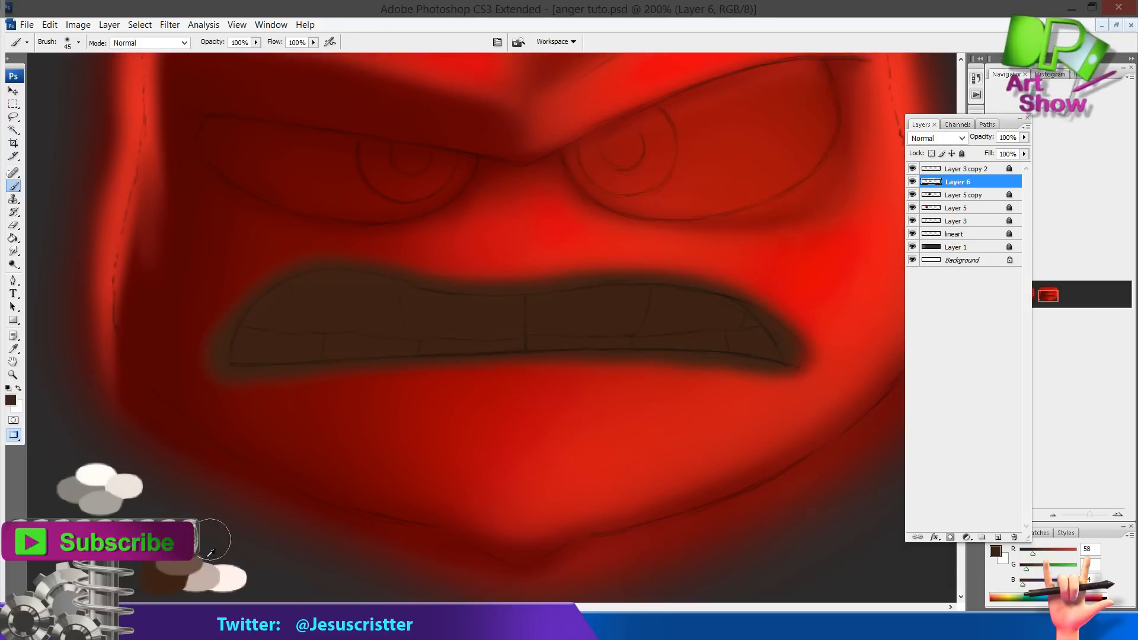
# Sample the light beige swatch and paint the teeth on Layer 6 with an enlarged brush
pyautogui.moveTo(208, 576); pyautogui.dragTo(207, 572)
pyautogui.keyDown('alt'); pyautogui.click(206, 575); pyautogui.keyUp('alt')
pyautogui.moveTo(312, 325)
pyautogui.mouseDown()
pyautogui.moveTo(368, 317)
pyautogui.moveTo(332, 298)
pyautogui.moveTo(311, 327)
pyautogui.moveTo(288, 311)
pyautogui.moveTo(425, 323)
pyautogui.moveTo(407, 304)
pyautogui.moveTo(628, 326)
pyautogui.moveTo(667, 299)
pyautogui.moveTo(700, 330)
pyautogui.moveTo(753, 351)
pyautogui.moveTo(621, 314)
pyautogui.moveTo(360, 331)
pyautogui.moveTo(345, 309)
pyautogui.moveTo(427, 293)
pyautogui.moveTo(637, 298)
pyautogui.moveTo(712, 328)
pyautogui.moveTo(534, 326)
pyautogui.mouseUp()
pyautogui.press(']')
pyautogui.press(']')
pyautogui.moveTo(634, 316)
pyautogui.mouseDown()
pyautogui.moveTo(410, 330)
pyautogui.moveTo(400, 292)
pyautogui.moveTo(456, 316)
pyautogui.mouseUp()
pyautogui.keyDown('alt'); pyautogui.click(267, 312); pyautogui.keyUp('alt')
pyautogui.keyDown('alt'); pyautogui.click(204, 574); pyautogui.keyUp('alt')
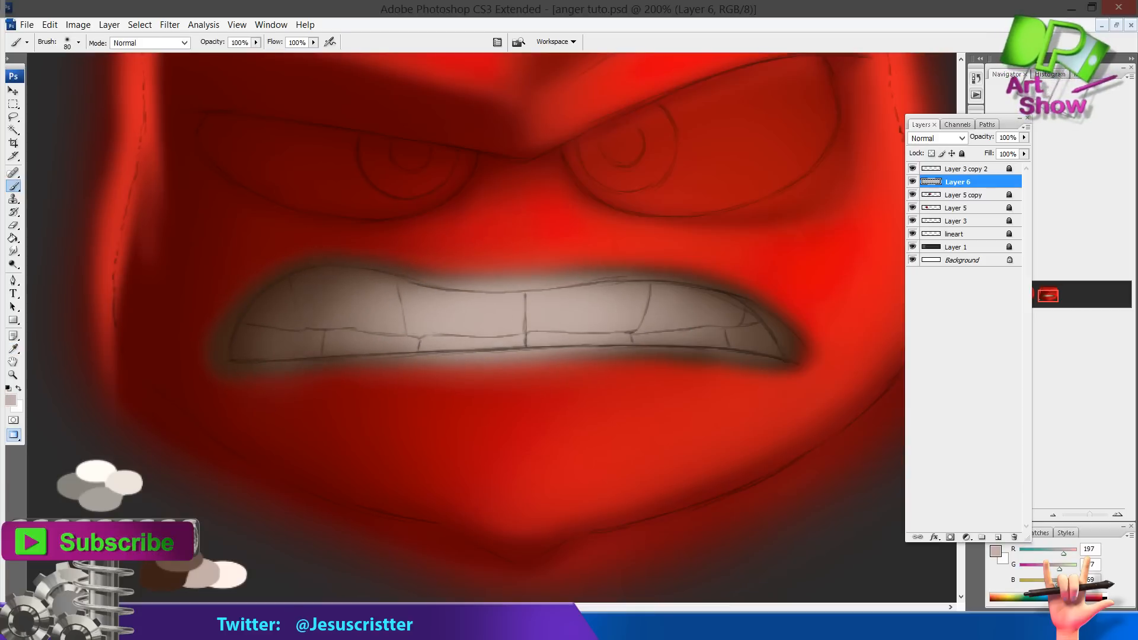
pyautogui.keyDown('alt'); pyautogui.click(267, 347); pyautogui.keyUp('alt')
pyautogui.press('u')
pyautogui.press('i')
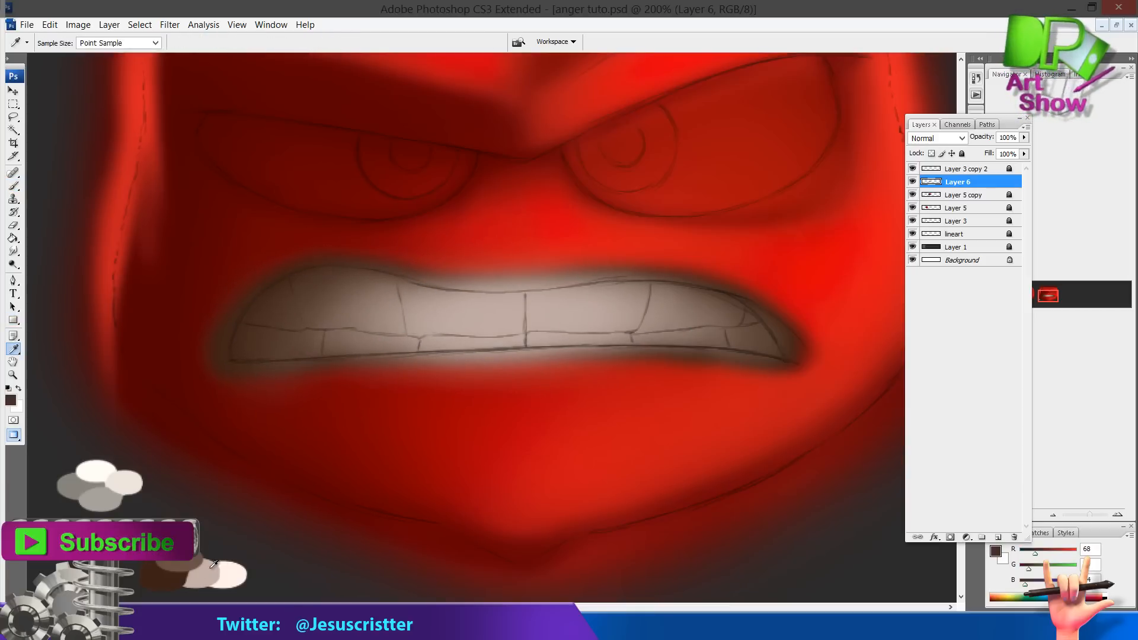
pyautogui.press('b')
pyautogui.moveTo(738, 312); pyautogui.dragTo(765, 344)
# Add a new layer, sample the white swatch, and paint a bright highlight across the middle teeth
pyautogui.hotkey('ctrl', 'shift', 'n')
pyautogui.press('Return')
pyautogui.keyDown('alt'); pyautogui.click(230, 575); pyautogui.keyUp('alt')
pyautogui.press('[')
pyautogui.press('[')
pyautogui.press('[')
pyautogui.press('[')
pyautogui.press('[')
pyautogui.press(']')
pyautogui.press(']')
pyautogui.press(']')
pyautogui.press(']')
pyautogui.press(']')
pyautogui.press(']')
pyautogui.moveTo(572, 314)
pyautogui.mouseDown()
pyautogui.moveTo(631, 316)
pyautogui.moveTo(512, 326)
pyautogui.moveTo(662, 302)
pyautogui.moveTo(466, 333)
pyautogui.moveTo(392, 319)
pyautogui.moveTo(559, 322)
pyautogui.moveTo(585, 313)
pyautogui.mouseUp()
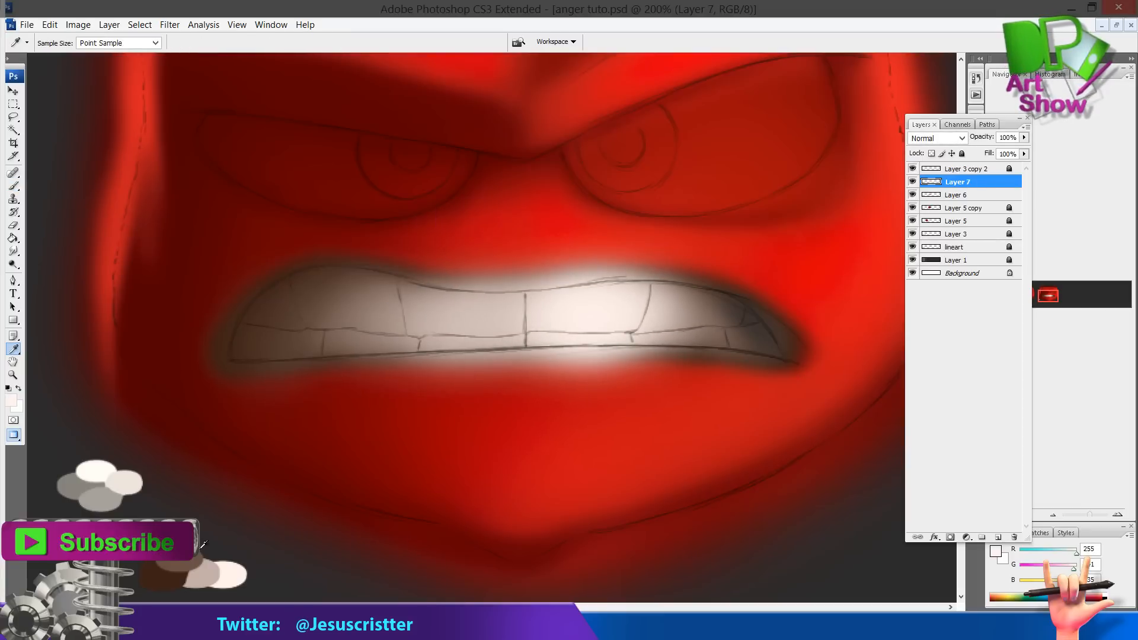
# Sample a grey-brown swatch, add a new layer, and darken the lines between the teeth with a small brush
pyautogui.keyDown('alt'); pyautogui.click(185, 564); pyautogui.keyUp('alt')
pyautogui.hotkey('ctrl', 'shift', 'n')
pyautogui.press('Return')
pyautogui.press('[')
pyautogui.press('[')
pyautogui.press('[')
pyautogui.press('[')
pyautogui.press('[')
pyautogui.press('[')
pyautogui.press('[')
pyautogui.press('[')
pyautogui.press('[')
pyautogui.press('[')
pyautogui.press('[')
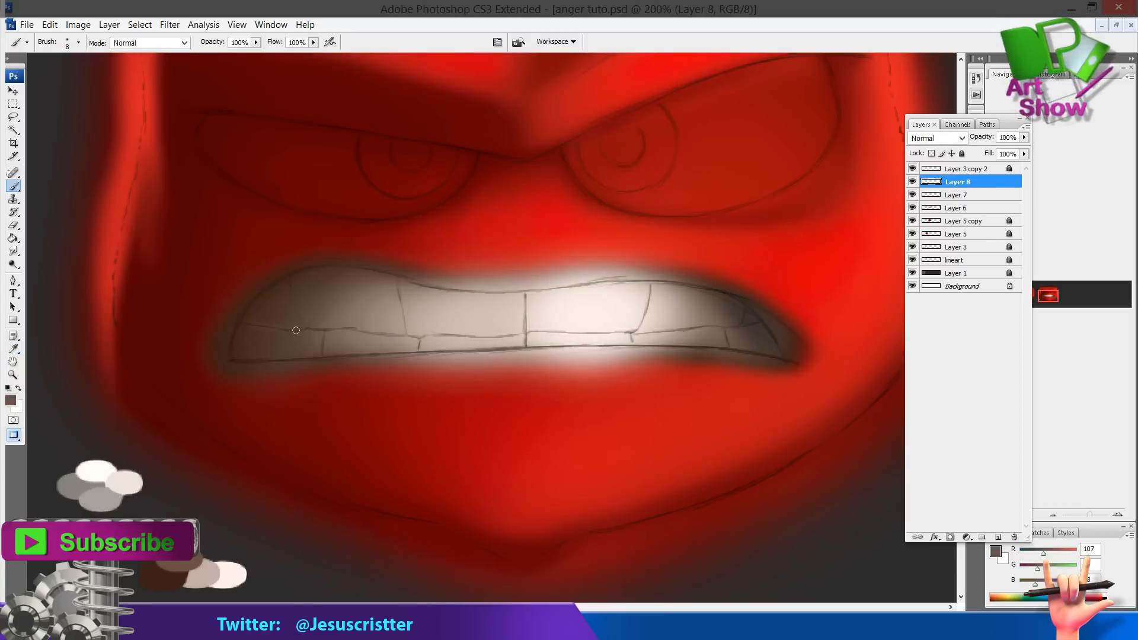
pyautogui.moveTo(546, 334)
pyautogui.mouseDown()
pyautogui.moveTo(468, 338)
pyautogui.moveTo(679, 336)
pyautogui.moveTo(586, 342)
pyautogui.mouseUp()
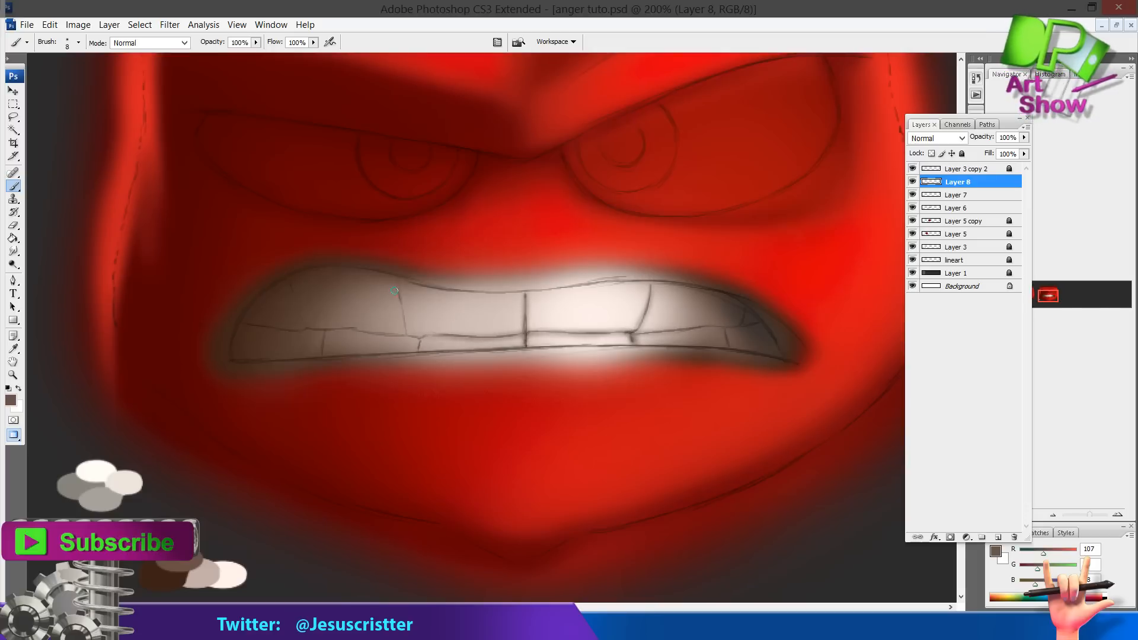
# Add a new layer, shade along the upper and lower edges of the teeth, and set its opacity to 70%
pyautogui.hotkey('ctrl', 'shift', 'alt', 'n')
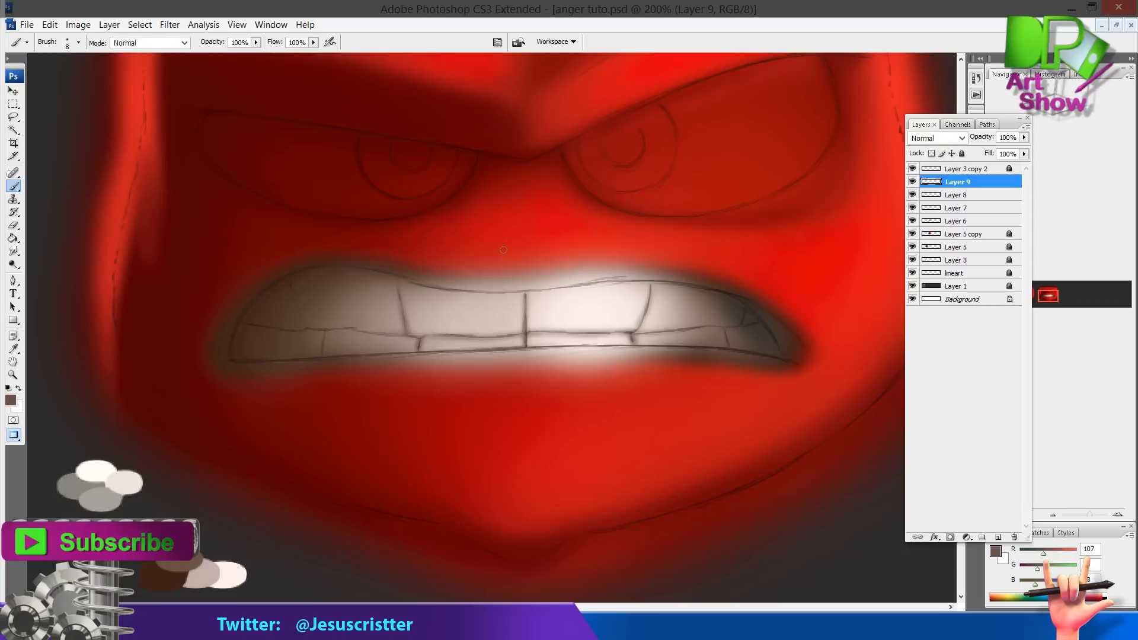
pyautogui.moveTo(364, 271)
pyautogui.mouseDown()
pyautogui.moveTo(514, 290)
pyautogui.moveTo(718, 287)
pyautogui.moveTo(539, 294)
pyautogui.moveTo(369, 274)
pyautogui.moveTo(504, 288)
pyautogui.moveTo(664, 279)
pyautogui.moveTo(705, 259)
pyautogui.mouseUp()
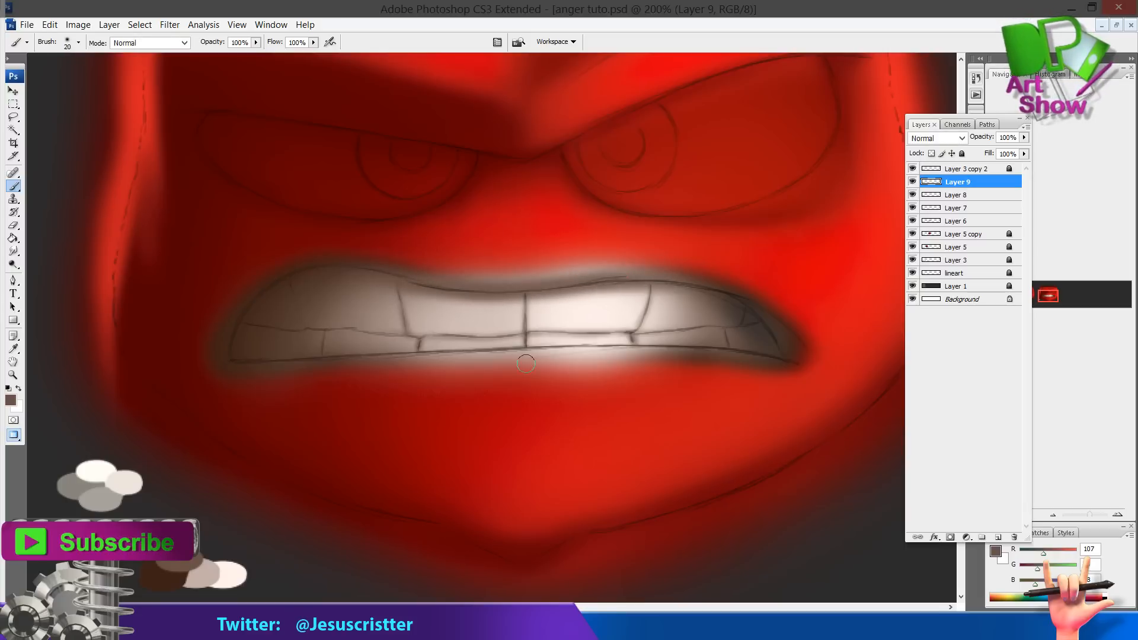
pyautogui.moveTo(437, 355); pyautogui.dragTo(657, 345)
pyautogui.moveTo(566, 346); pyautogui.dragTo(674, 345)
pyautogui.press('h')
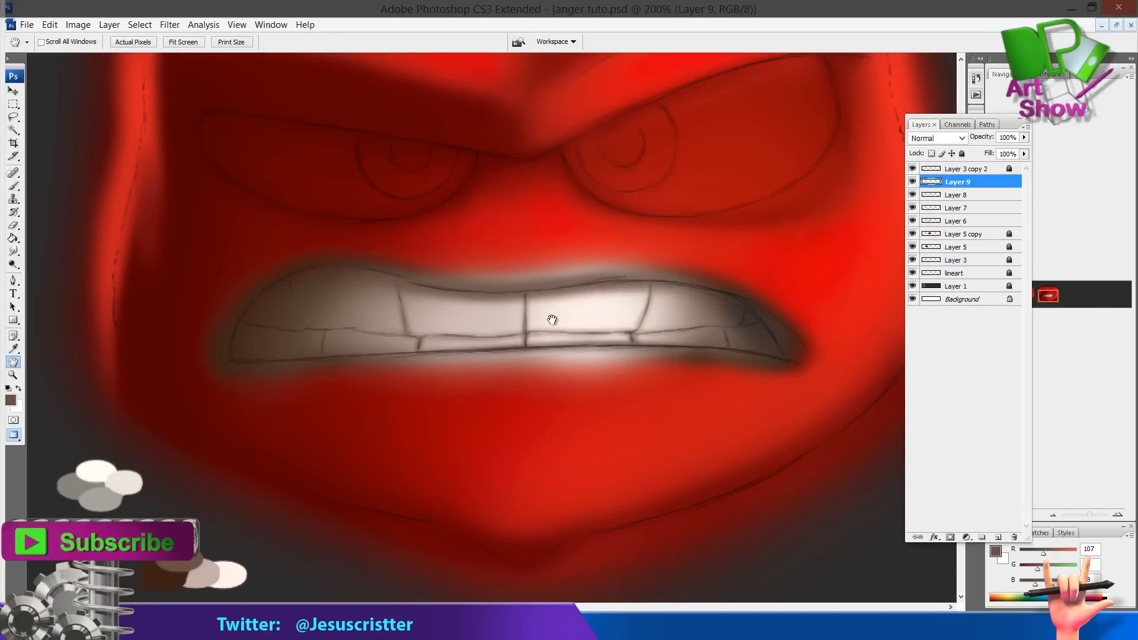
pyautogui.press('7')
# Add another new layer and paint a shadow along the top of the teeth under the upper lip
pyautogui.hotkey('ctrl', 'shift', 'alt', 'n')
pyautogui.press('b')
pyautogui.moveTo(448, 291)
pyautogui.mouseDown()
pyautogui.moveTo(658, 280)
pyautogui.moveTo(734, 299)
pyautogui.mouseUp()
pyautogui.keyDown('alt'); pyautogui.click(611, 286); pyautogui.keyUp('alt')
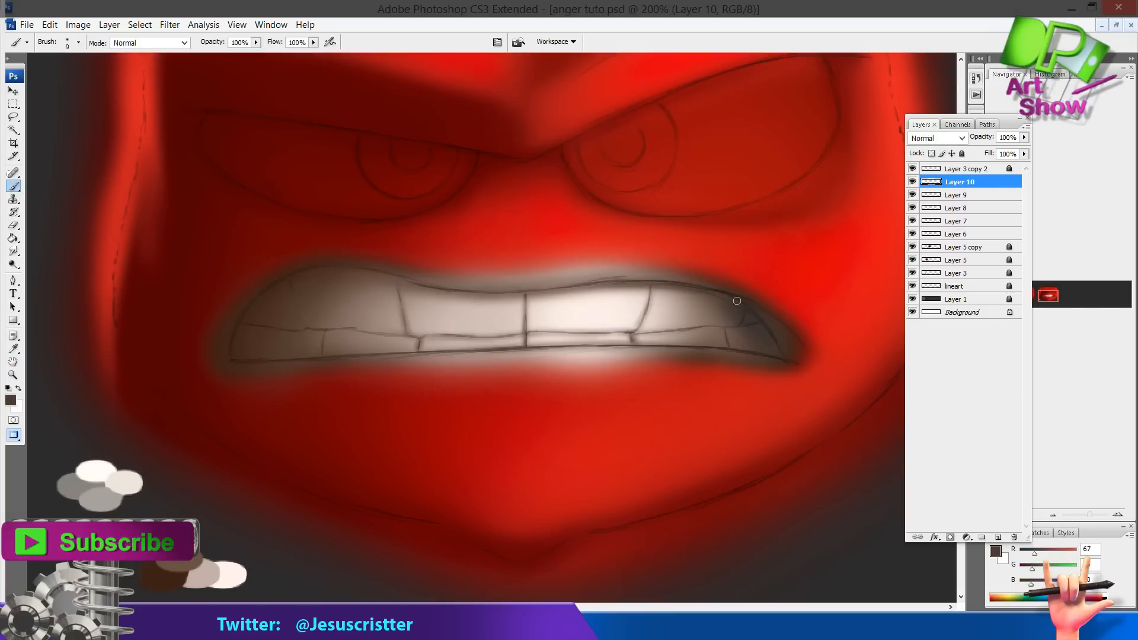
pyautogui.moveTo(644, 284); pyautogui.dragTo(542, 294)
pyautogui.press('z')
pyautogui.keyDown('alt'); pyautogui.click(702, 286); pyautogui.keyUp('alt')
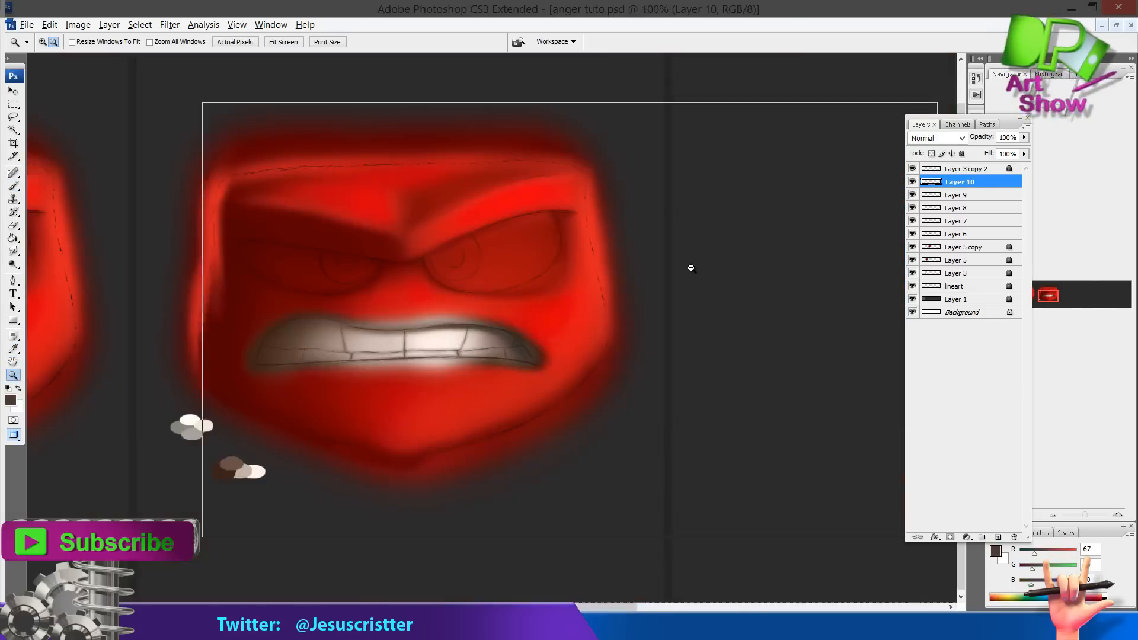
pyautogui.keyDown('alt'); pyautogui.click(279, 317); pyautogui.keyUp('alt')
pyautogui.moveTo(741, 255); pyautogui.dragTo(333, 455)
pyautogui.press('b')
pyautogui.keyDown('alt'); pyautogui.click(290, 534); pyautogui.keyUp('alt')
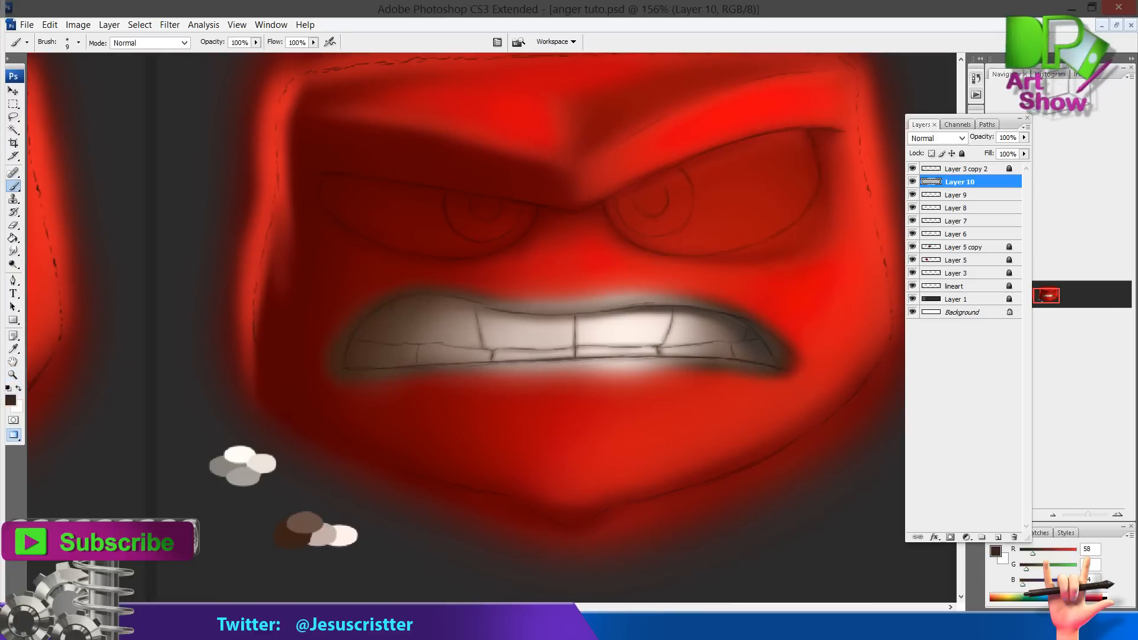
pyautogui.press('z')
pyautogui.click(418, 337)
pyautogui.press('b')
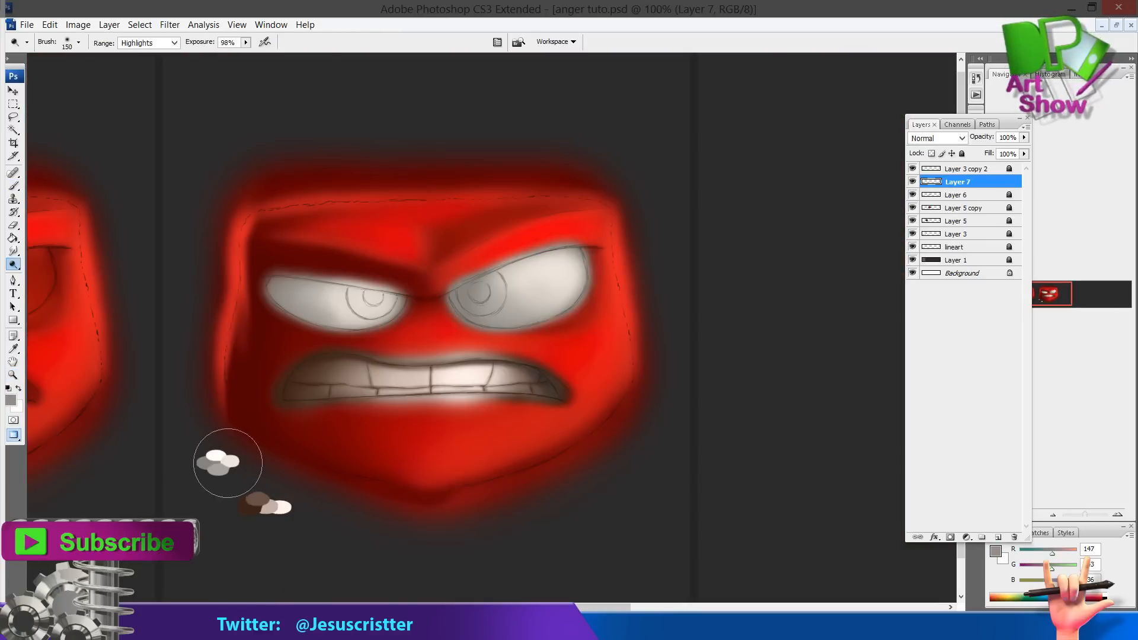
pyautogui.keyDown('alt'); pyautogui.click(215, 461); pyautogui.keyUp('alt')
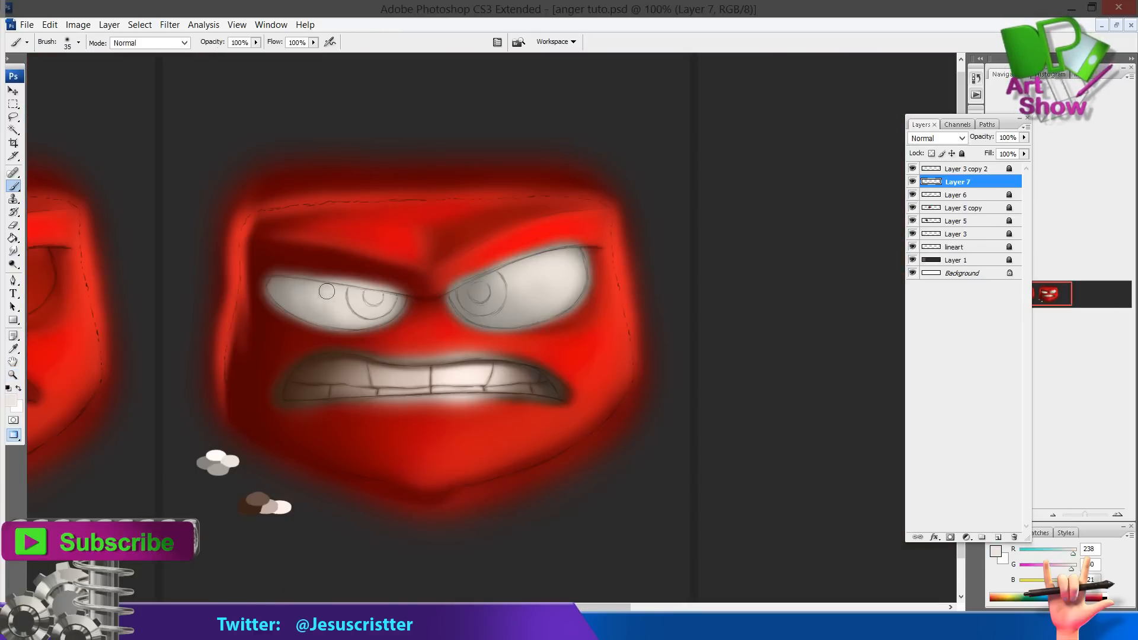
# Sample greys from the eyes and swatches, add a new layer, and shade the edges of both eye whites
pyautogui.moveTo(326, 291); pyautogui.dragTo(318, 310)
pyautogui.keyDown('alt'); pyautogui.click(292, 291); pyautogui.keyUp('alt')
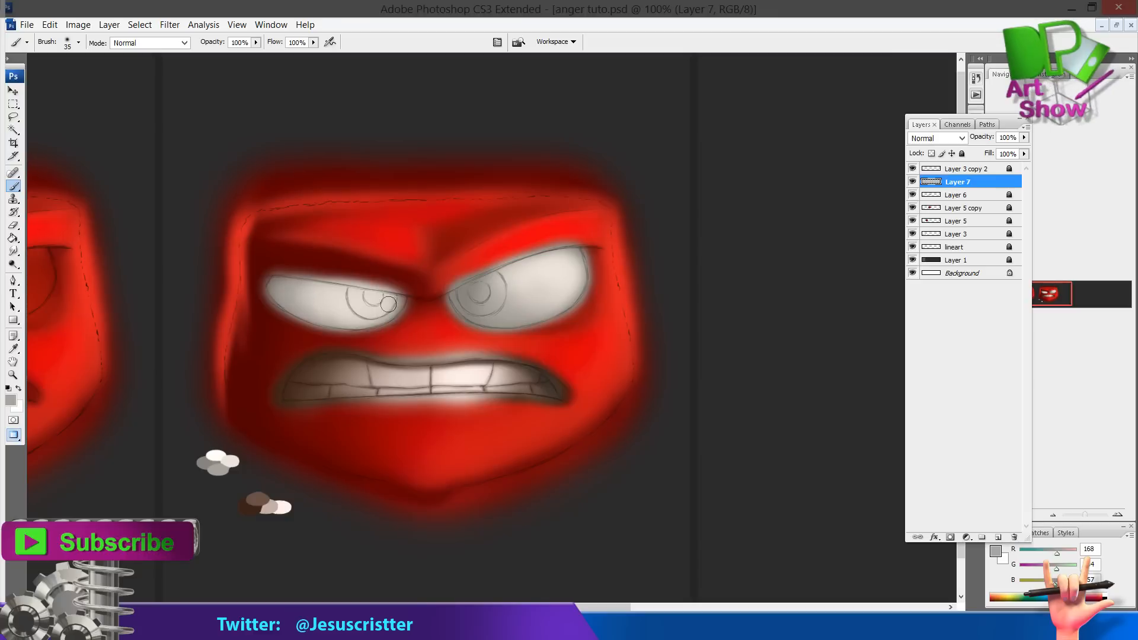
pyautogui.keyDown('alt'); pyautogui.click(203, 463); pyautogui.keyUp('alt')
pyautogui.hotkey('ctrl', 'shift', 'n')
pyautogui.press('Return')
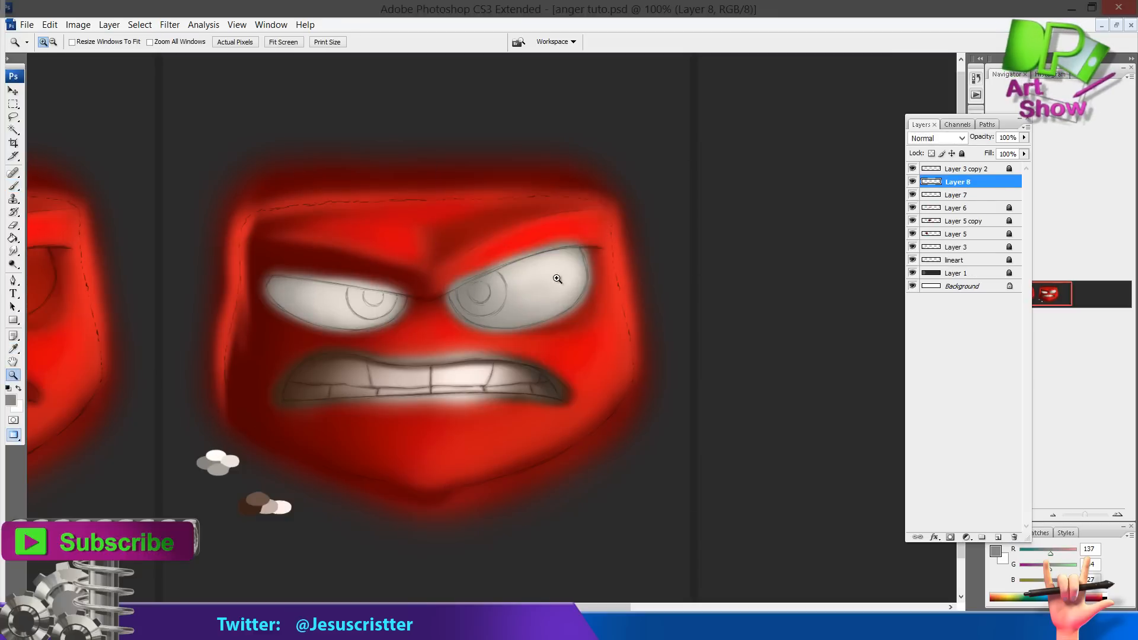
pyautogui.keyDown('ctrl'); pyautogui.click(529, 288); pyautogui.keyUp('ctrl')
pyautogui.press(']')
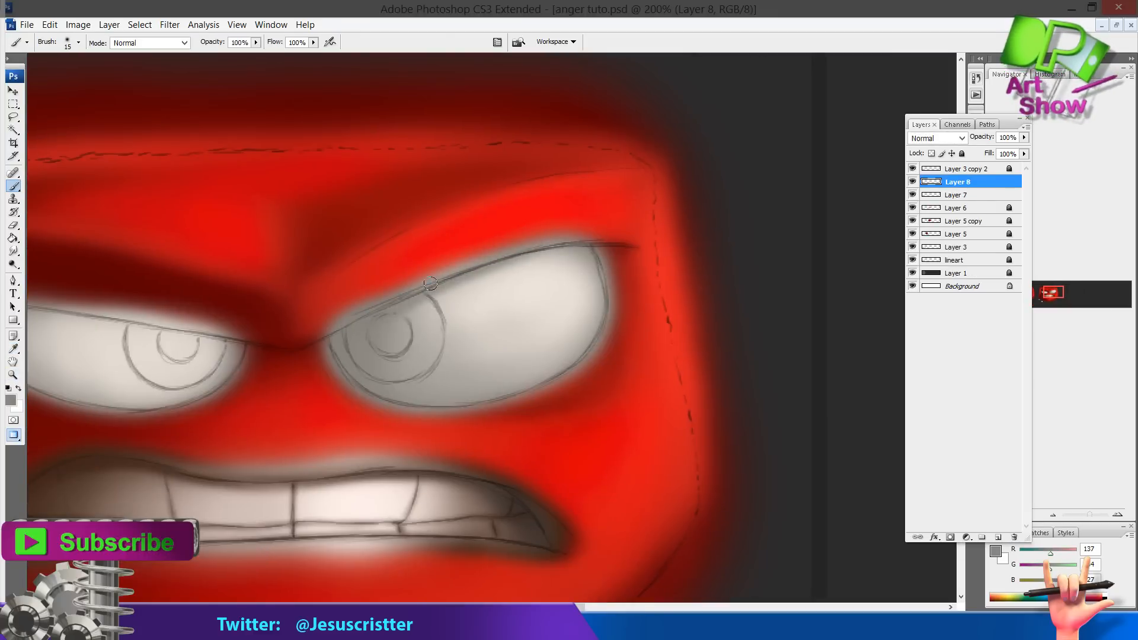
pyautogui.moveTo(676, 222); pyautogui.dragTo(914, 187)
pyautogui.moveTo(291, 286)
pyautogui.mouseDown()
pyautogui.moveTo(452, 308)
pyautogui.moveTo(283, 284)
pyautogui.mouseUp()
pyautogui.moveTo(436, 304); pyautogui.dragTo(326, 299)
pyautogui.moveTo(481, 313)
pyautogui.mouseDown()
pyautogui.moveTo(397, 291)
pyautogui.moveTo(442, 314)
pyautogui.mouseUp()
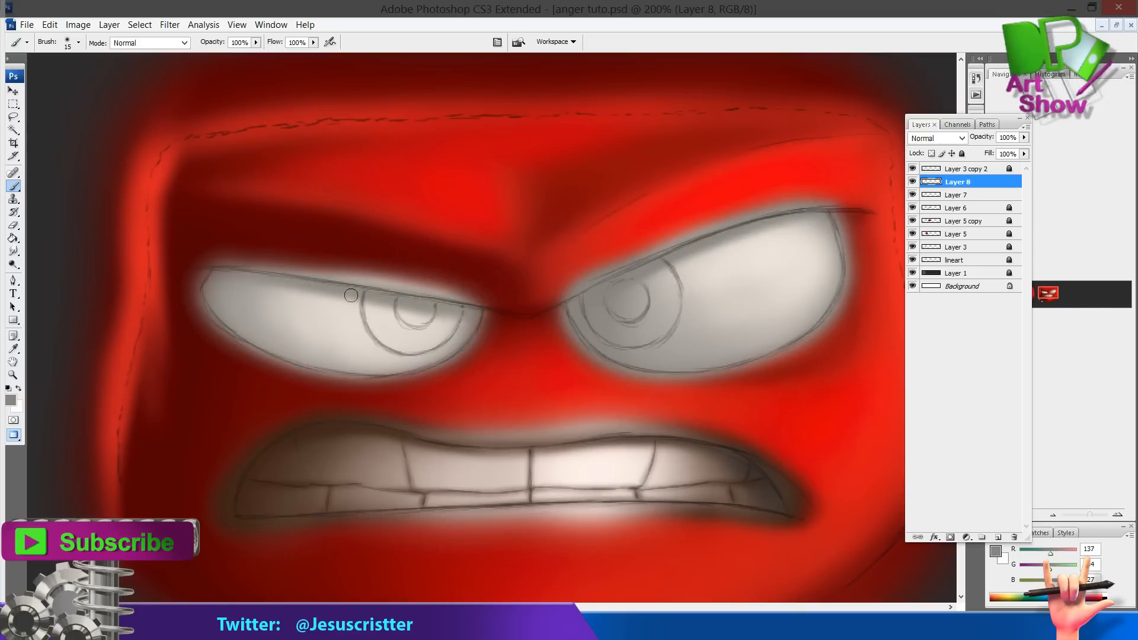
pyautogui.moveTo(351, 295)
pyautogui.mouseDown()
pyautogui.moveTo(447, 349)
pyautogui.moveTo(395, 367)
pyautogui.mouseUp()
pyautogui.moveTo(596, 289); pyautogui.dragTo(483, 294)
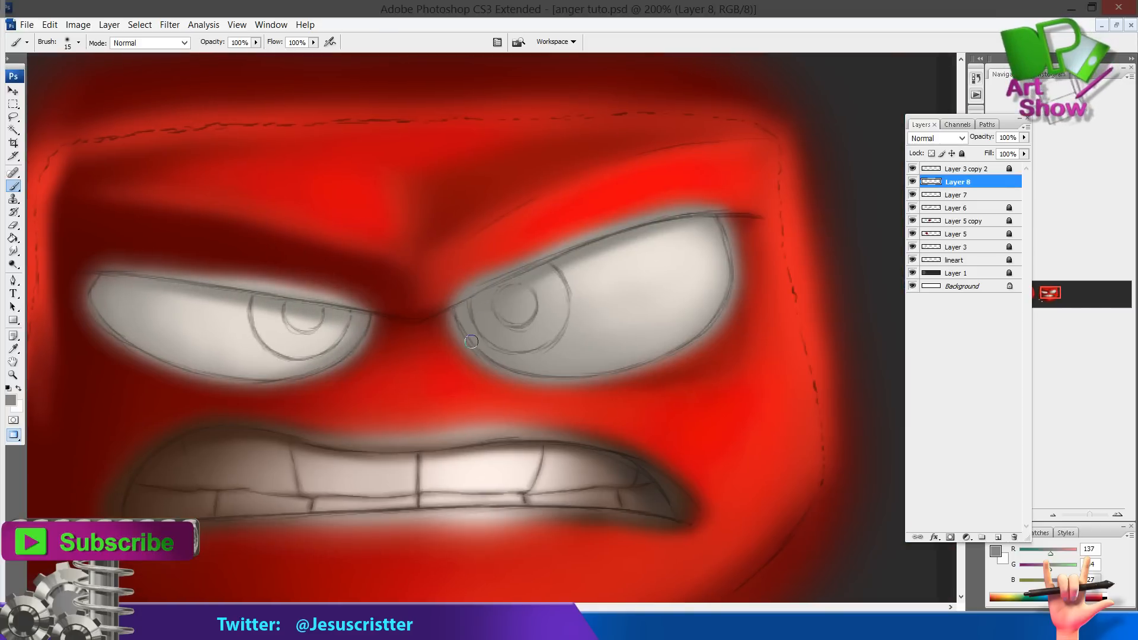
pyautogui.moveTo(490, 357); pyautogui.dragTo(579, 340)
# Sample a dark red-brown, add a new layer, darken the eyelid edges, and set the layer to 70% opacity
pyautogui.press('i')
pyautogui.click(292, 427)
pyautogui.hotkey('ctrl', 'shift', 'n')
pyautogui.press('Return')
pyautogui.press('b')
pyautogui.press('[')
pyautogui.press('[')
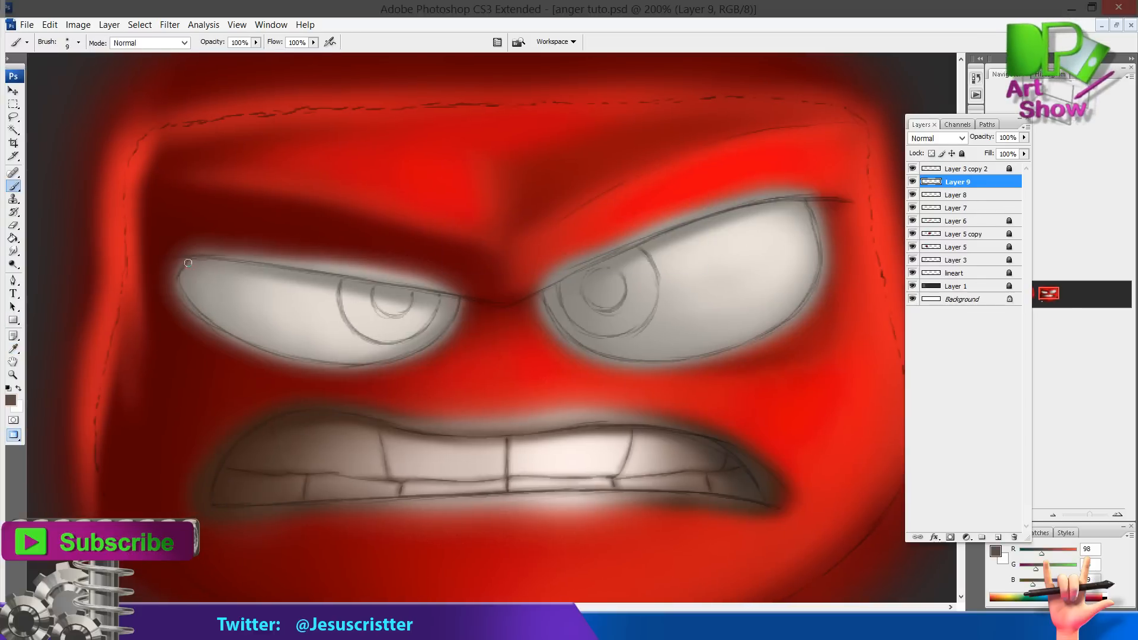
pyautogui.moveTo(550, 301); pyautogui.dragTo(568, 333)
pyautogui.moveTo(663, 256); pyautogui.dragTo(547, 278)
pyautogui.moveTo(692, 225)
pyautogui.mouseDown()
pyautogui.moveTo(700, 310)
pyautogui.moveTo(695, 240)
pyautogui.mouseUp()
pyautogui.moveTo(698, 295); pyautogui.dragTo(653, 355)
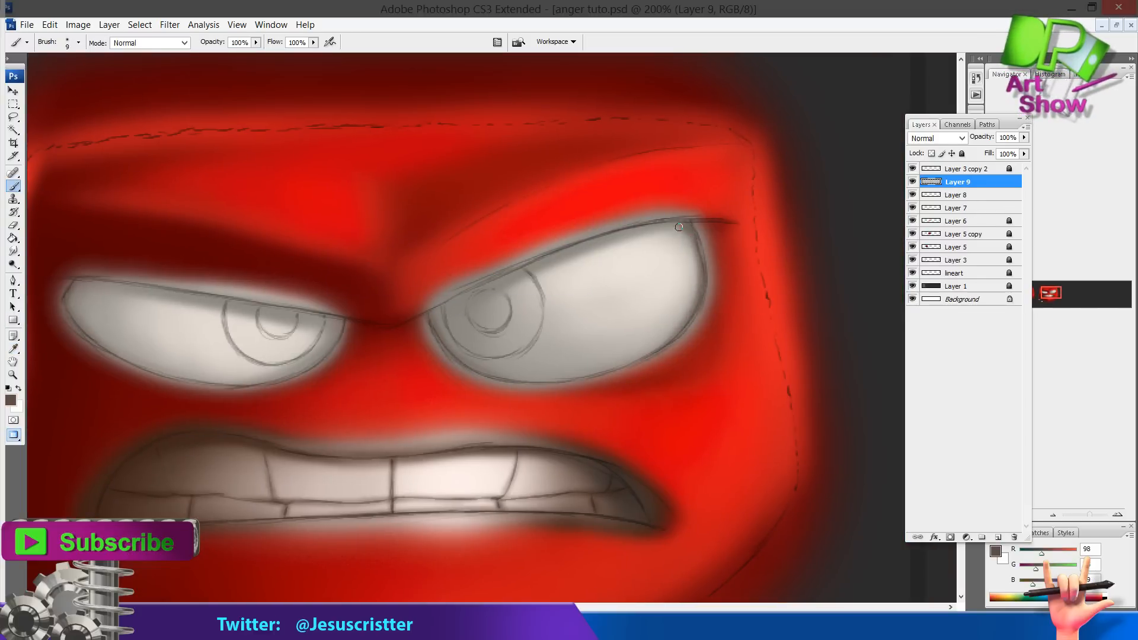
pyautogui.press('v')
pyautogui.press('7')
# Paint dark lines along the upper eyelids and inner corners of both eyes
pyautogui.press('b')
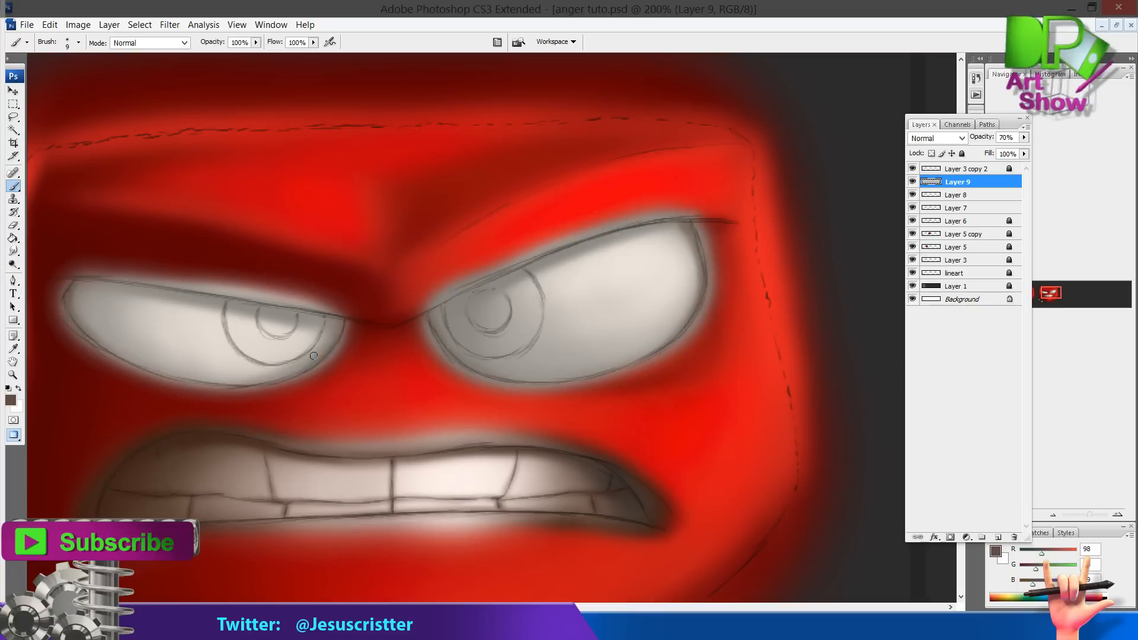
pyautogui.moveTo(101, 281); pyautogui.dragTo(334, 315)
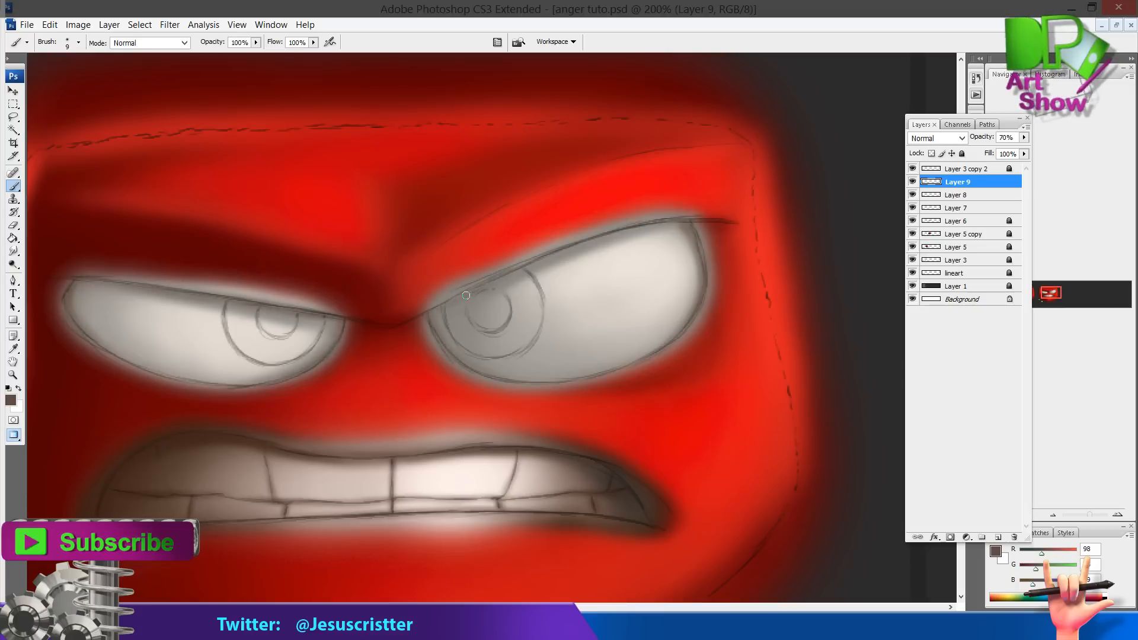
pyautogui.moveTo(466, 295); pyautogui.dragTo(658, 219)
pyautogui.moveTo(518, 264); pyautogui.dragTo(669, 220)
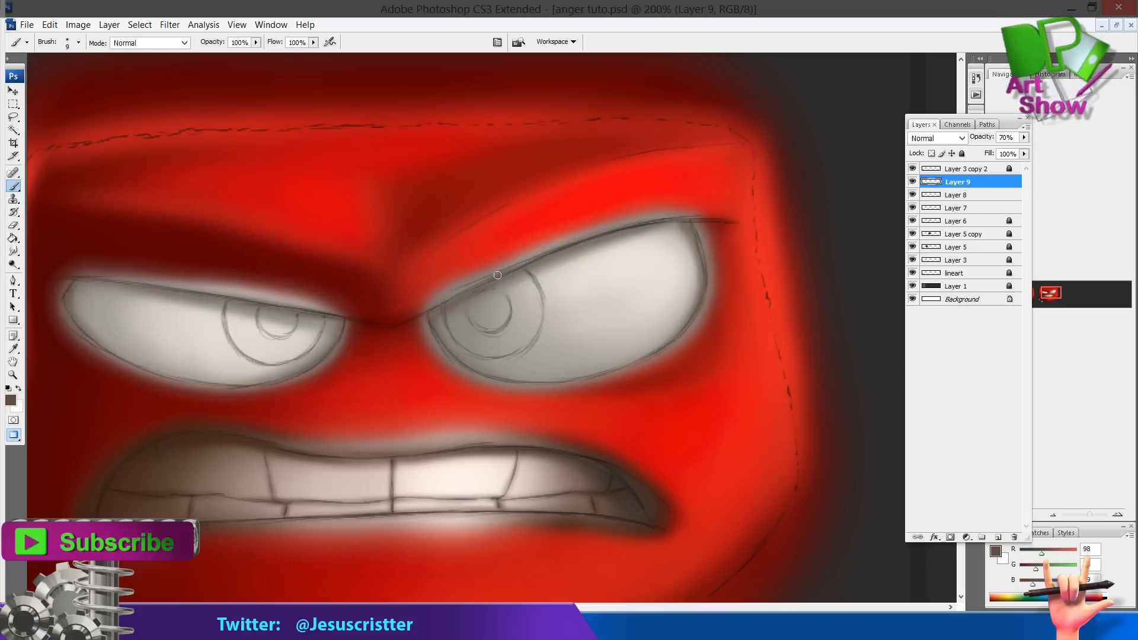
pyautogui.keyDown('alt'); pyautogui.click(593, 243); pyautogui.keyUp('alt')
pyautogui.keyDown('alt'); pyautogui.click(590, 242); pyautogui.keyUp('alt')
pyautogui.keyDown('alt'); pyautogui.click(589, 242); pyautogui.keyUp('alt')
pyautogui.moveTo(343, 310); pyautogui.dragTo(551, 310)
pyautogui.keyDown('ctrl'); pyautogui.click(534, 311); pyautogui.keyUp('ctrl')
pyautogui.keyDown('ctrl'); pyautogui.click(465, 314); pyautogui.keyUp('ctrl')
pyautogui.keyDown('alt'); pyautogui.click(399, 319); pyautogui.keyUp('alt')
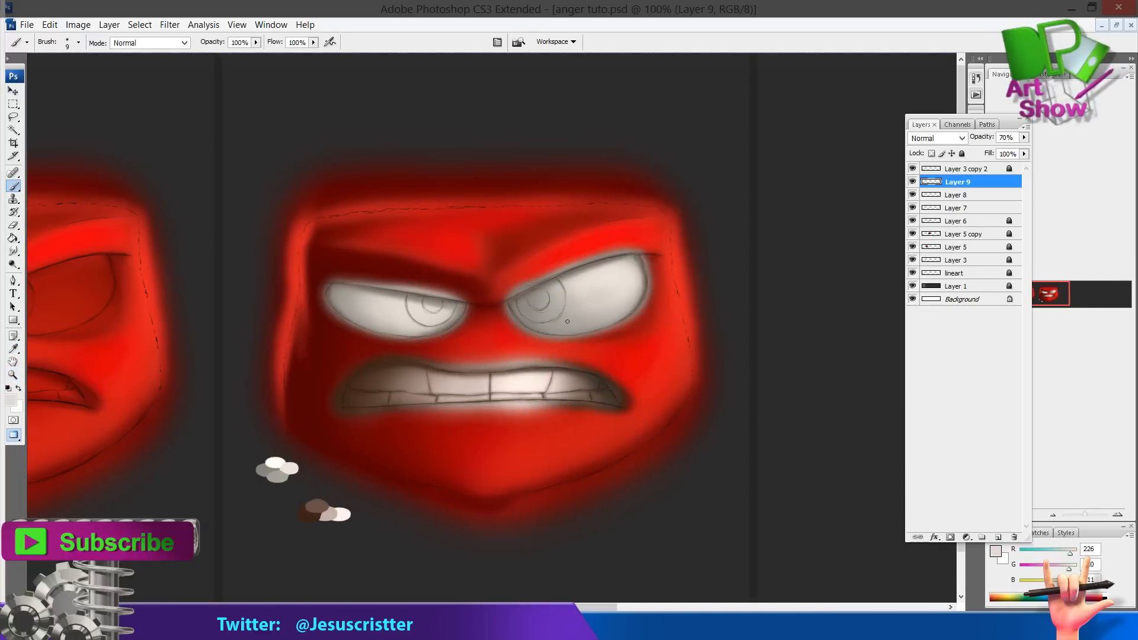
pyautogui.press(']')
pyautogui.moveTo(569, 297)
pyautogui.mouseDown()
pyautogui.moveTo(548, 306)
pyautogui.moveTo(598, 292)
pyautogui.mouseUp()
pyautogui.keyDown('alt'); pyautogui.click(357, 312); pyautogui.keyUp('alt')
# Merge the eye and teeth paint layers down into Layer 6
pyautogui.hotkey('ctrl', 'e')
pyautogui.hotkey('ctrl', 'e')
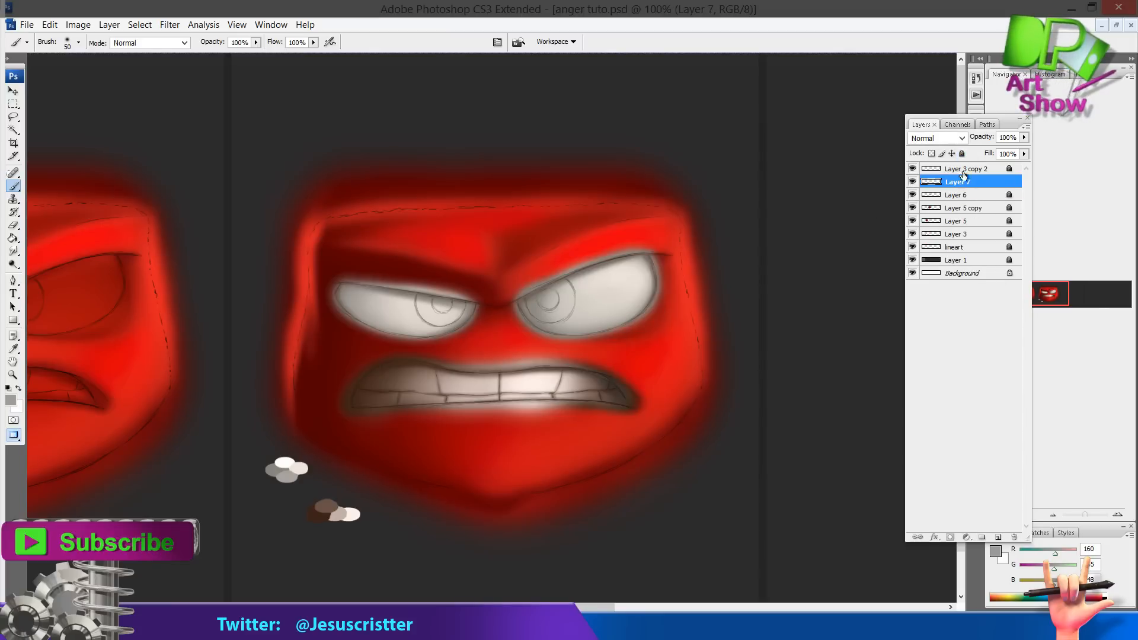
pyautogui.hotkey('ctrl', 'e')
pyautogui.press('z')
pyautogui.click(485, 305)
# Blur the left eye's outer corner and erase stray red glow above the eyes with a small eraser
pyautogui.press('e')
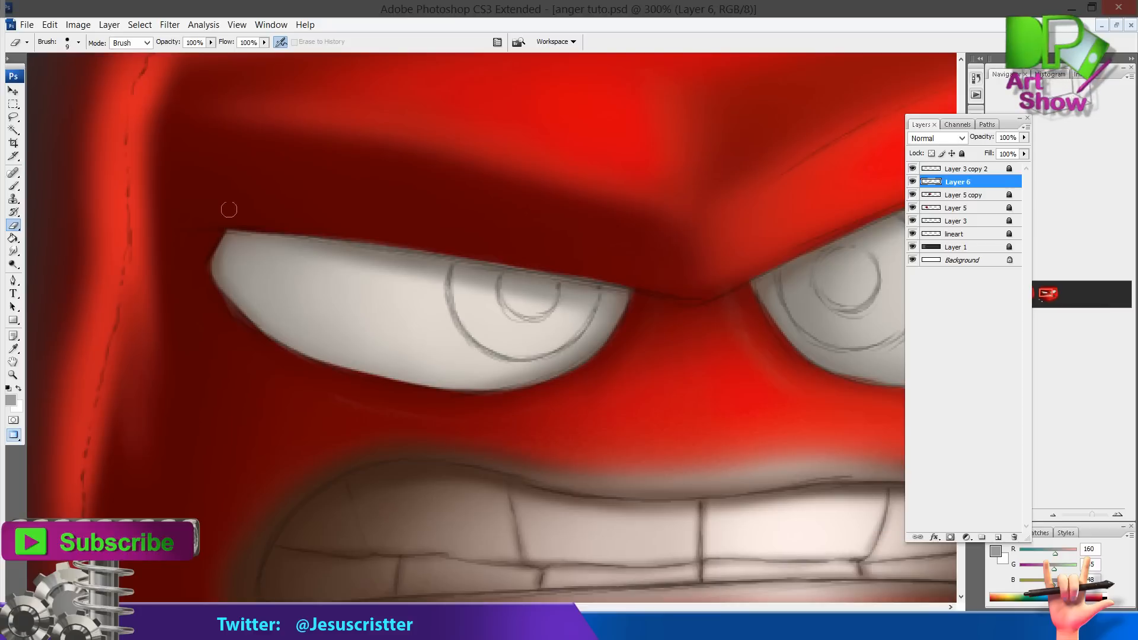
pyautogui.press('r')
pyautogui.press('[')
pyautogui.press('[')
pyautogui.press('[')
pyautogui.press('[')
pyautogui.press('[')
pyautogui.press('[')
pyautogui.press('[')
pyautogui.press('[')
pyautogui.press('[')
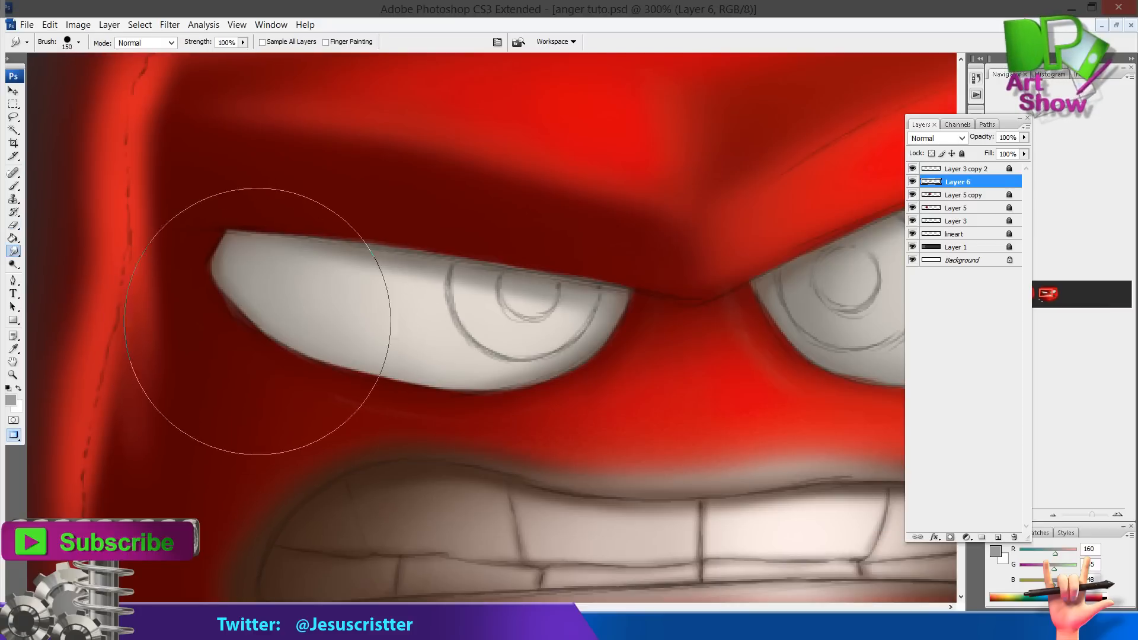
pyautogui.moveTo(248, 308)
pyautogui.mouseDown()
pyautogui.moveTo(241, 290)
pyautogui.moveTo(215, 301)
pyautogui.moveTo(282, 345)
pyautogui.mouseUp()
pyautogui.click(78, 43)
pyautogui.click(68, 319)
pyautogui.press('e')
pyautogui.moveTo(289, 228); pyautogui.dragTo(429, 247)
pyautogui.moveTo(681, 265); pyautogui.dragTo(282, 304)
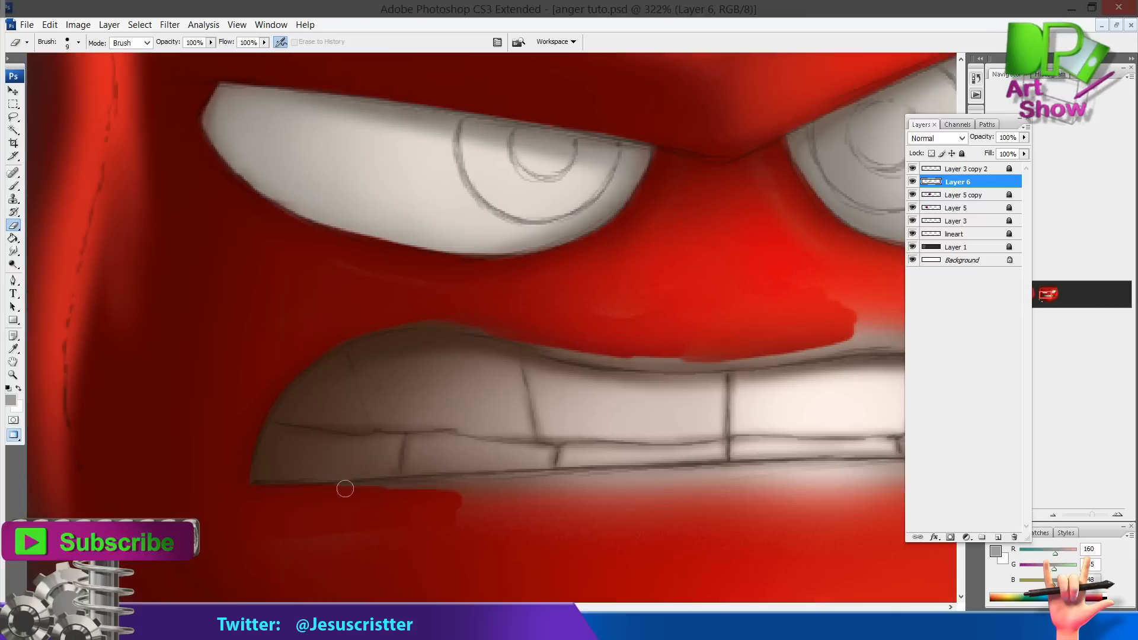
# Erase the soft glow spilling over the red above and below the teeth
pyautogui.moveTo(350, 487); pyautogui.dragTo(553, 490)
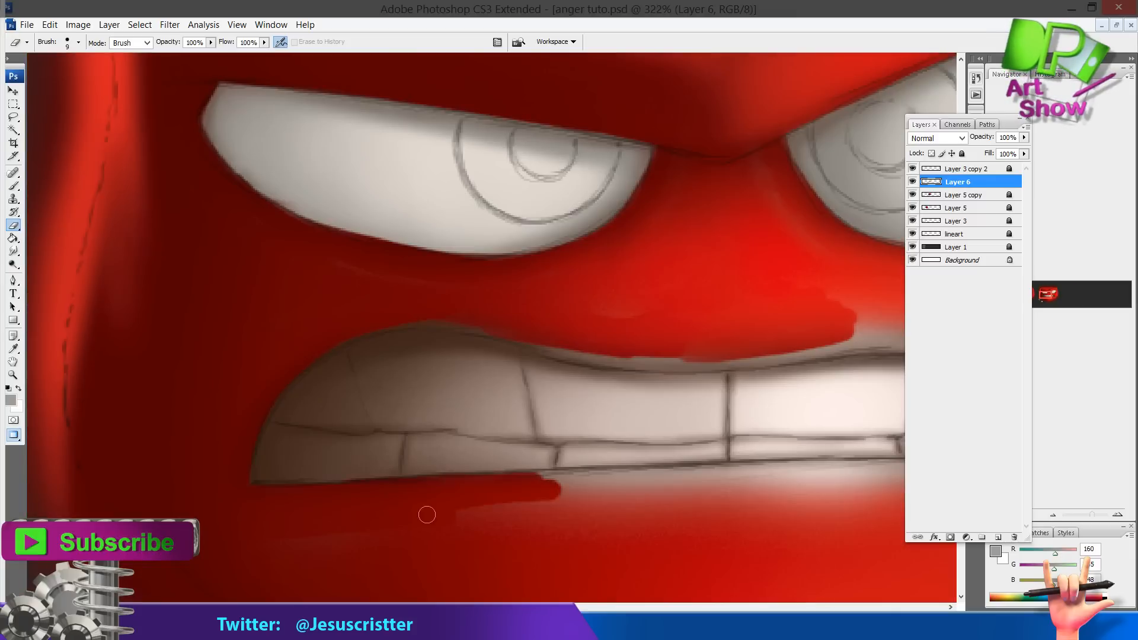
pyautogui.moveTo(426, 515); pyautogui.dragTo(575, 510)
pyautogui.moveTo(429, 315); pyautogui.dragTo(488, 325)
pyautogui.moveTo(569, 350)
pyautogui.mouseDown()
pyautogui.moveTo(410, 331)
pyautogui.moveTo(495, 342)
pyautogui.mouseUp()
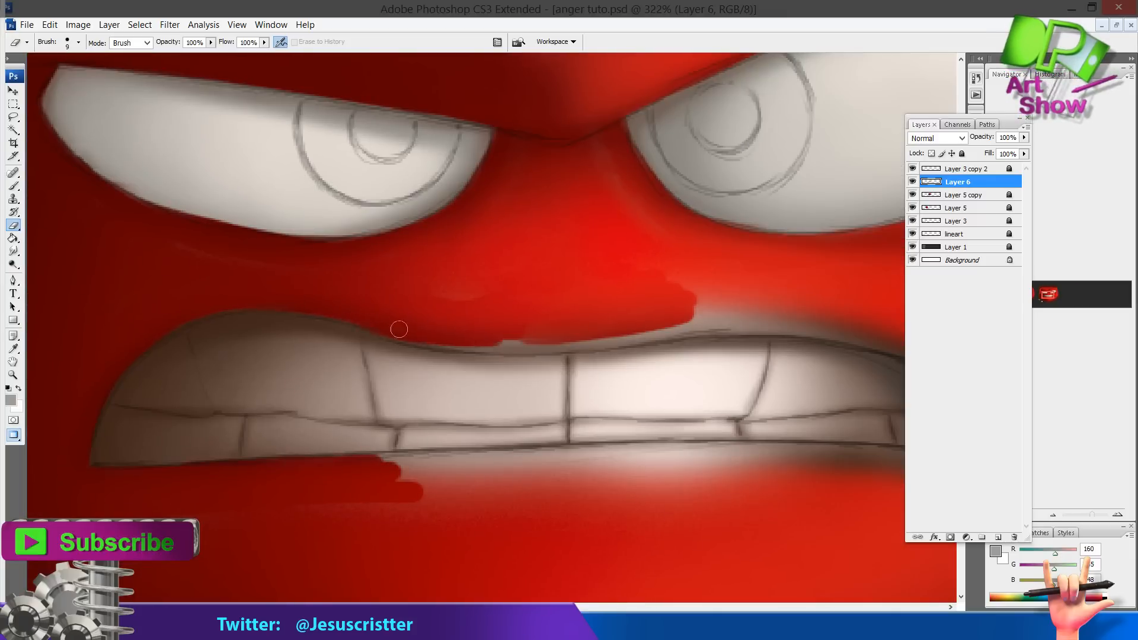
pyautogui.moveTo(400, 329); pyautogui.dragTo(581, 339)
pyautogui.moveTo(437, 295); pyautogui.dragTo(272, 301)
pyautogui.moveTo(403, 354)
pyautogui.mouseDown()
pyautogui.moveTo(611, 329)
pyautogui.moveTo(572, 289)
pyautogui.moveTo(466, 357)
pyautogui.moveTo(671, 338)
pyautogui.moveTo(660, 328)
pyautogui.moveTo(740, 364)
pyautogui.mouseUp()
pyautogui.moveTo(716, 320); pyautogui.dragTo(477, 284)
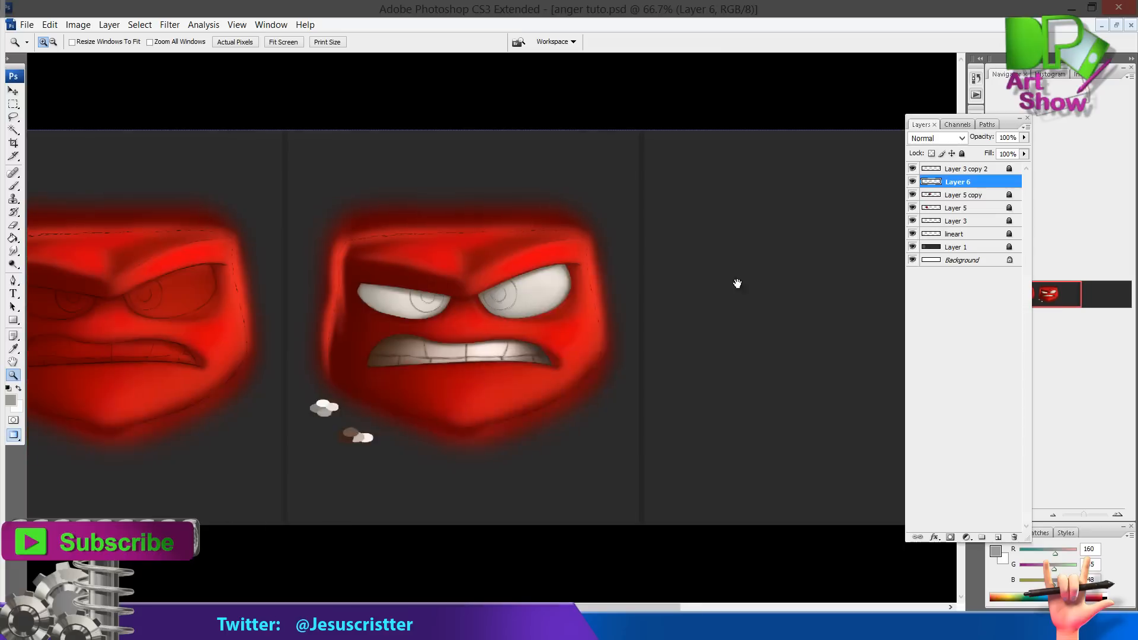
pyautogui.moveTo(737, 284); pyautogui.dragTo(789, 289)
pyautogui.click(612, 305)
pyautogui.moveTo(617, 302); pyautogui.dragTo(706, 297)
pyautogui.click(575, 297)
pyautogui.moveTo(545, 284); pyautogui.dragTo(723, 244)
# Unlock Layer 3 copy 2 and Layer 5 copy, and merge the upper layers down into Layer 5 copy
pyautogui.click(913, 170)
pyautogui.click(967, 169)
pyautogui.click(961, 155)
pyautogui.press('h')
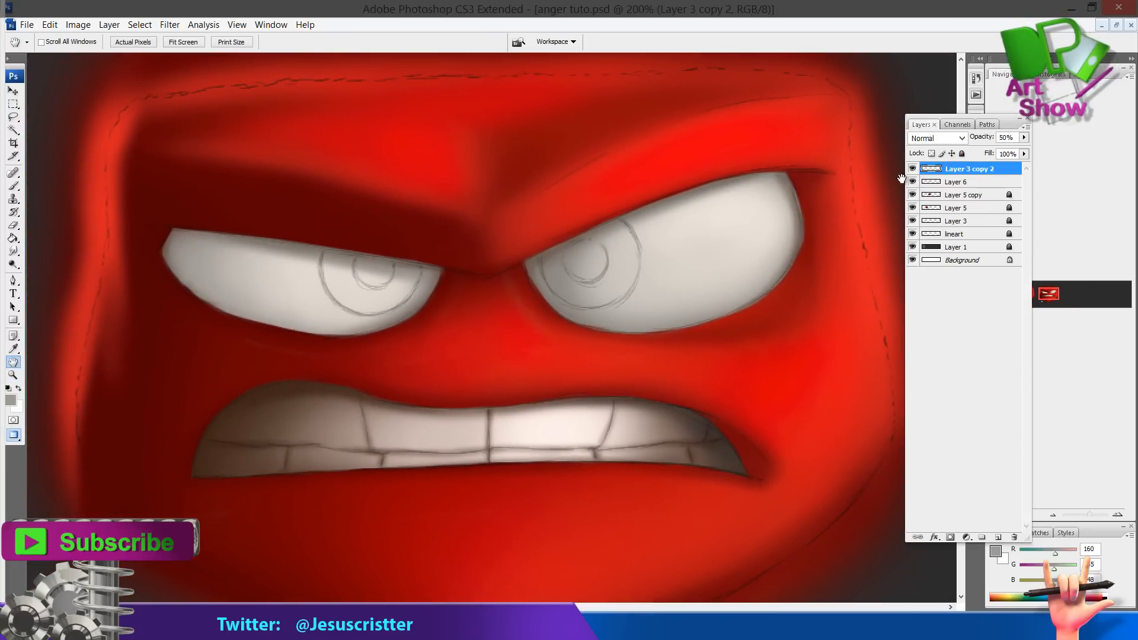
pyautogui.click(961, 154)
pyautogui.click(913, 195)
pyautogui.click(913, 195)
pyautogui.click(961, 195)
pyautogui.click(962, 154)
pyautogui.click(966, 170)
pyautogui.click(961, 154)
pyautogui.hotkey('ctrl', 'e')
pyautogui.hotkey('ctrl', 'e')
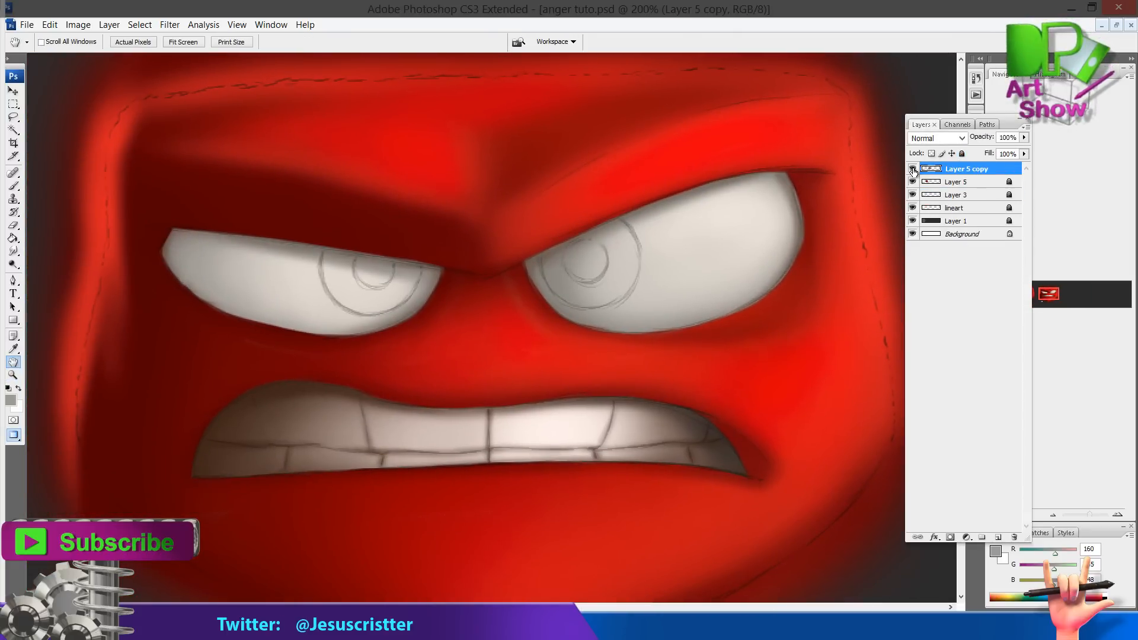
# Paint a wavy test stroke on a blank canvas and toggle the brush's Other Dynamics option
pyautogui.moveTo(781, 233); pyautogui.dragTo(793, 227)
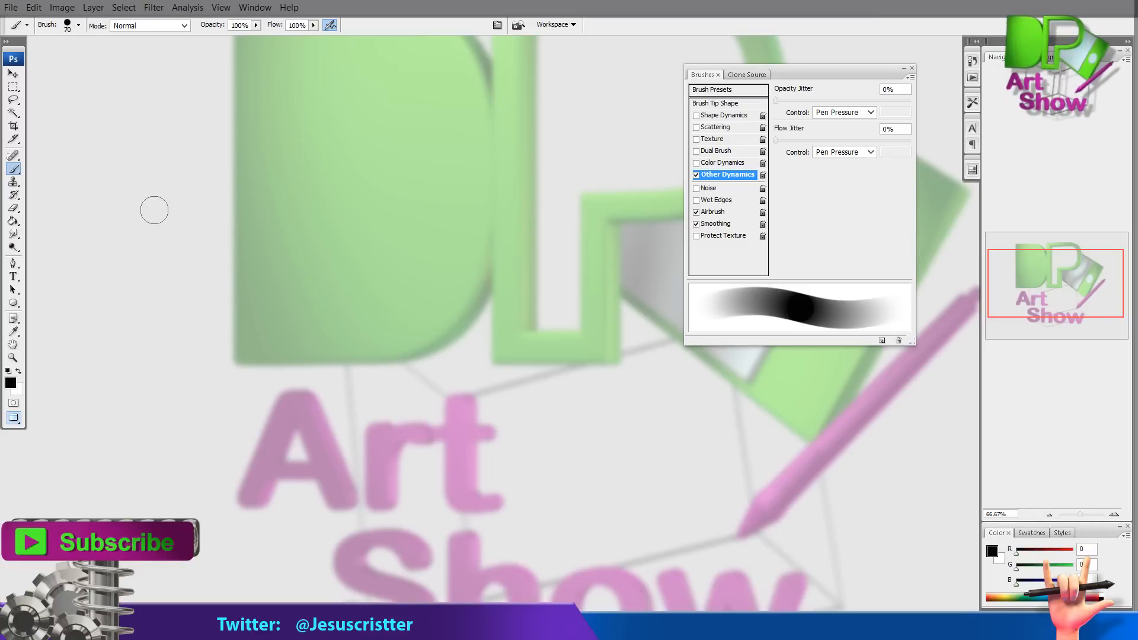
pyautogui.moveTo(150, 231)
pyautogui.mouseDown()
pyautogui.moveTo(231, 170)
pyautogui.moveTo(269, 179)
pyautogui.moveTo(292, 220)
pyautogui.moveTo(356, 206)
pyautogui.moveTo(400, 240)
pyautogui.moveTo(470, 262)
pyautogui.moveTo(570, 255)
pyautogui.mouseUp()
pyautogui.click(696, 174)
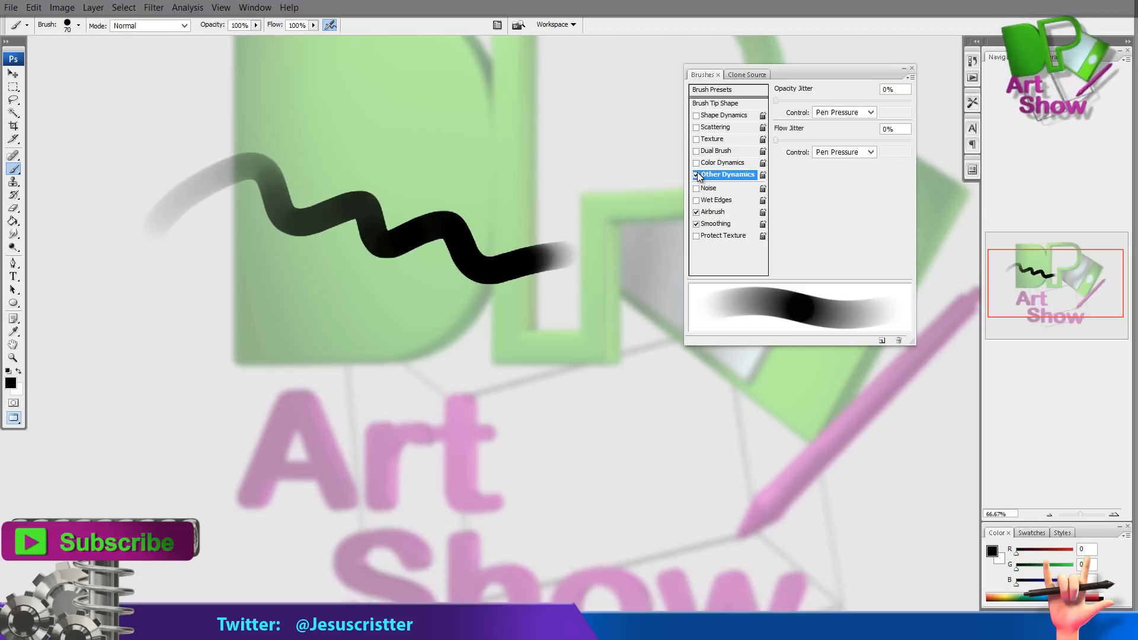
# Turn off the brush's Airbrush and Smoothing options and paint a second wavy test stroke
pyautogui.click(696, 212)
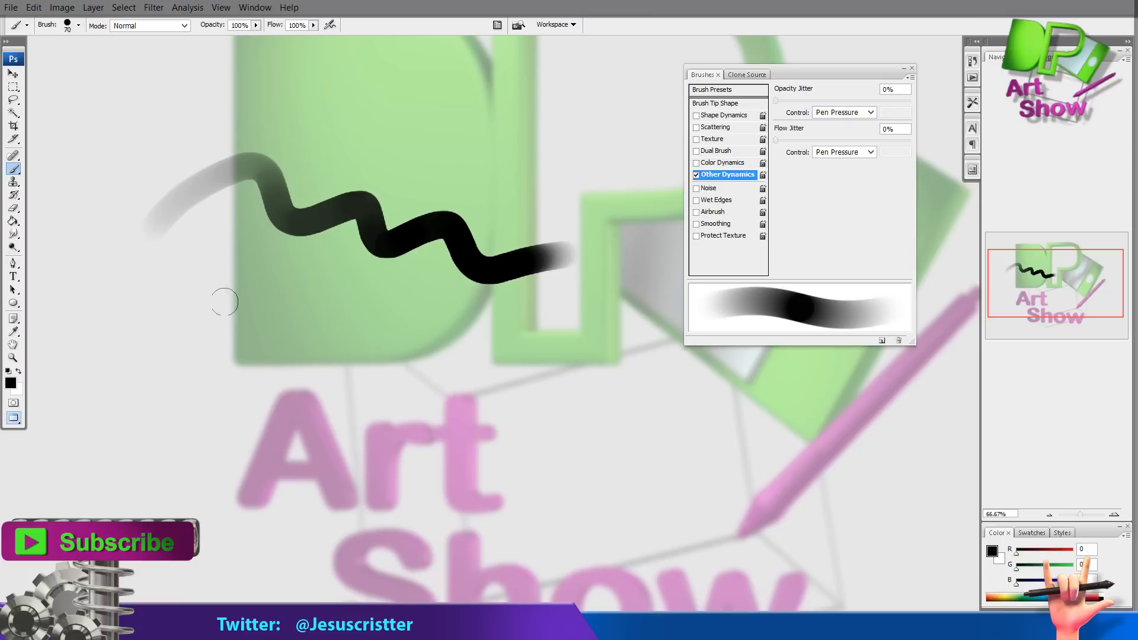
pyautogui.moveTo(172, 335)
pyautogui.mouseDown()
pyautogui.moveTo(254, 289)
pyautogui.moveTo(402, 352)
pyautogui.moveTo(512, 350)
pyautogui.mouseUp()
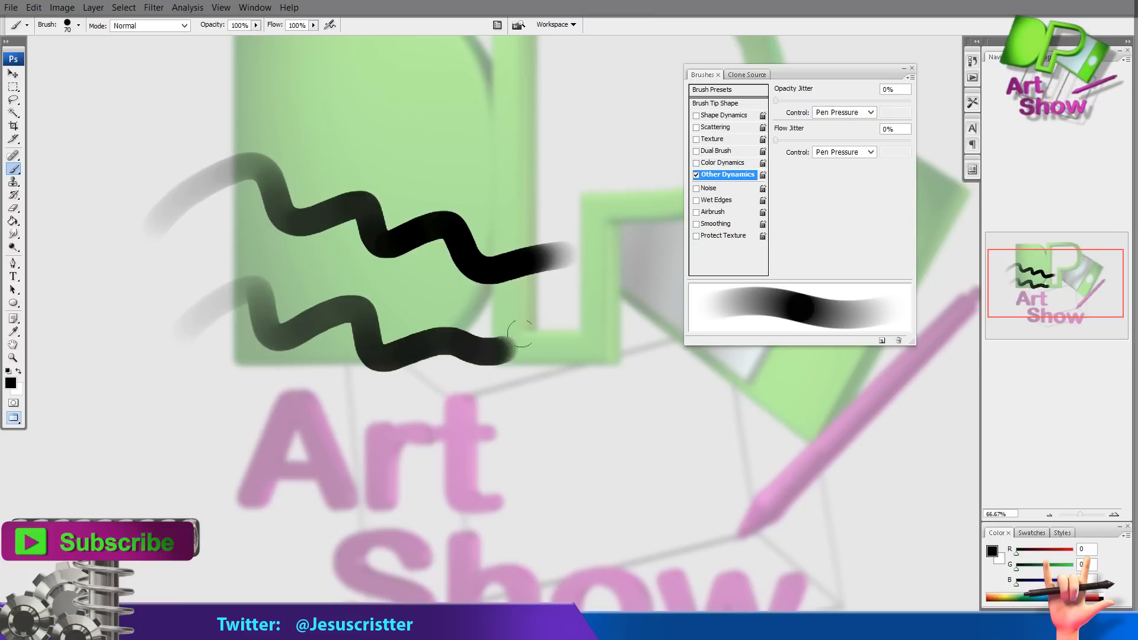
# Compare Other Dynamics off and on by dabbing a dot and painting a third wavy test stroke
pyautogui.click(697, 174)
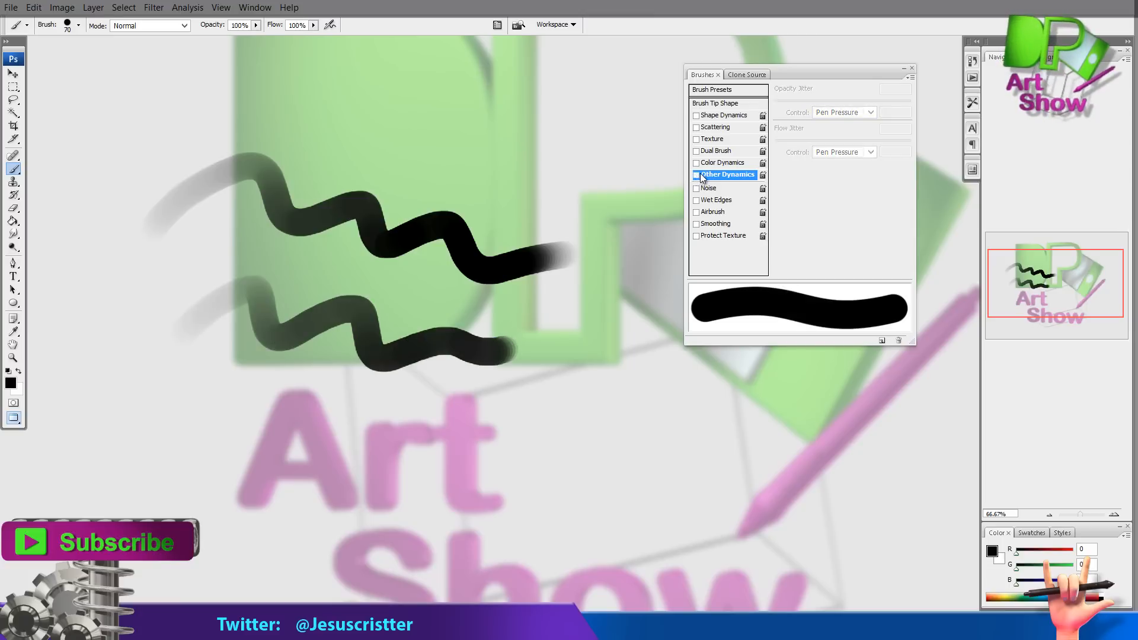
pyautogui.click(606, 316)
pyautogui.click(696, 175)
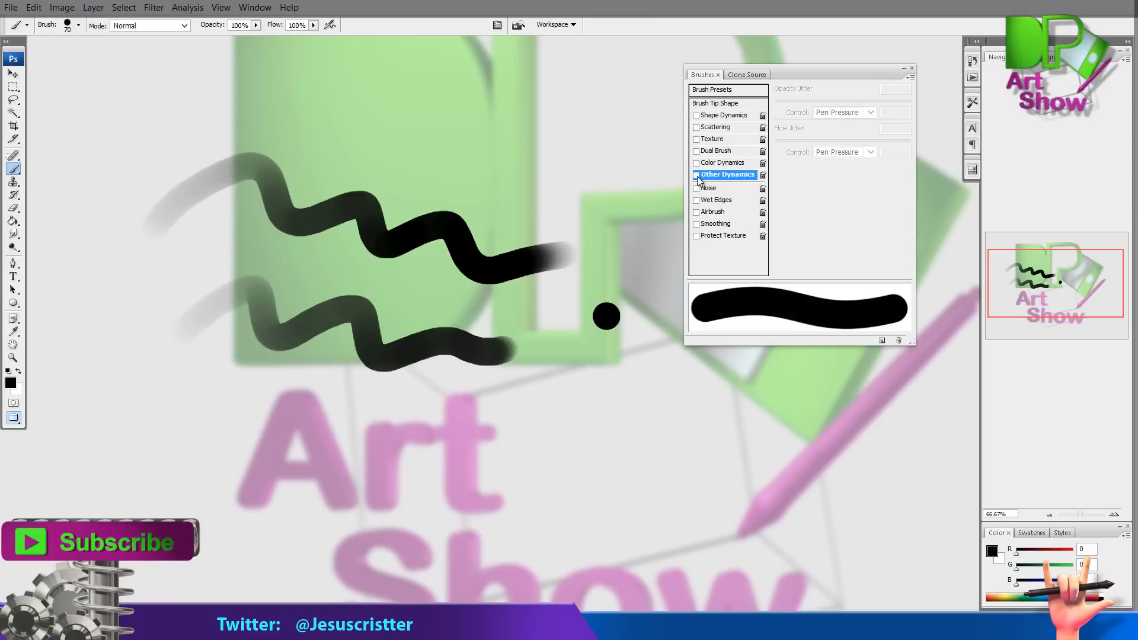
pyautogui.moveTo(208, 432)
pyautogui.mouseDown()
pyautogui.moveTo(510, 422)
pyautogui.moveTo(557, 408)
pyautogui.mouseUp()
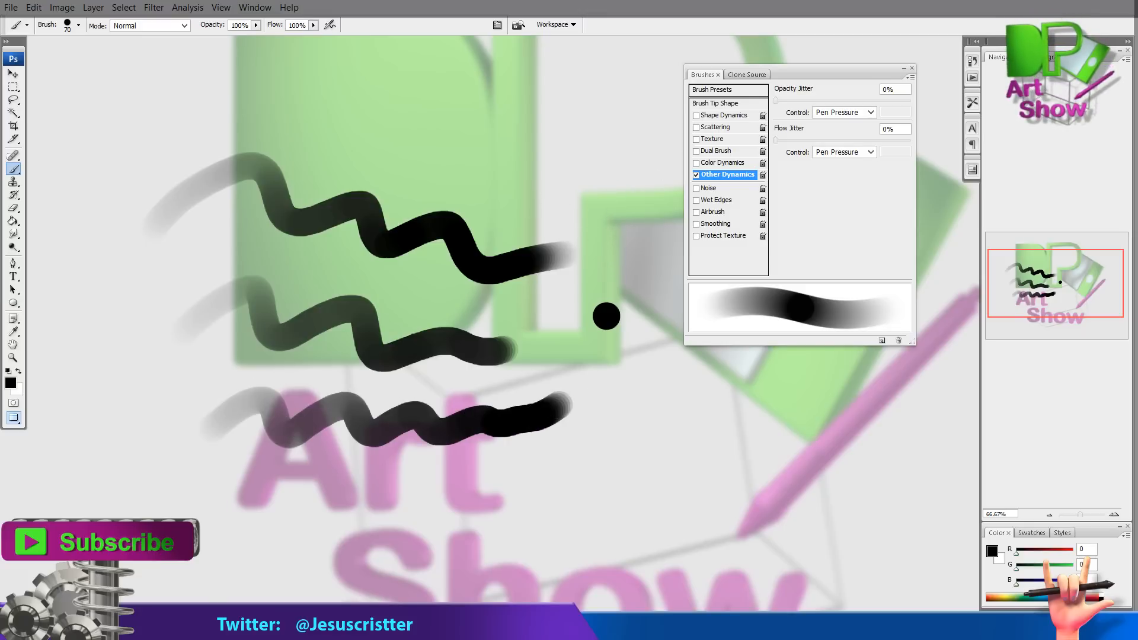
# Return to the anger tuto document, zoom into the eyes and add a new layer
pyautogui.click(369, 628)
pyautogui.click(841, 584)
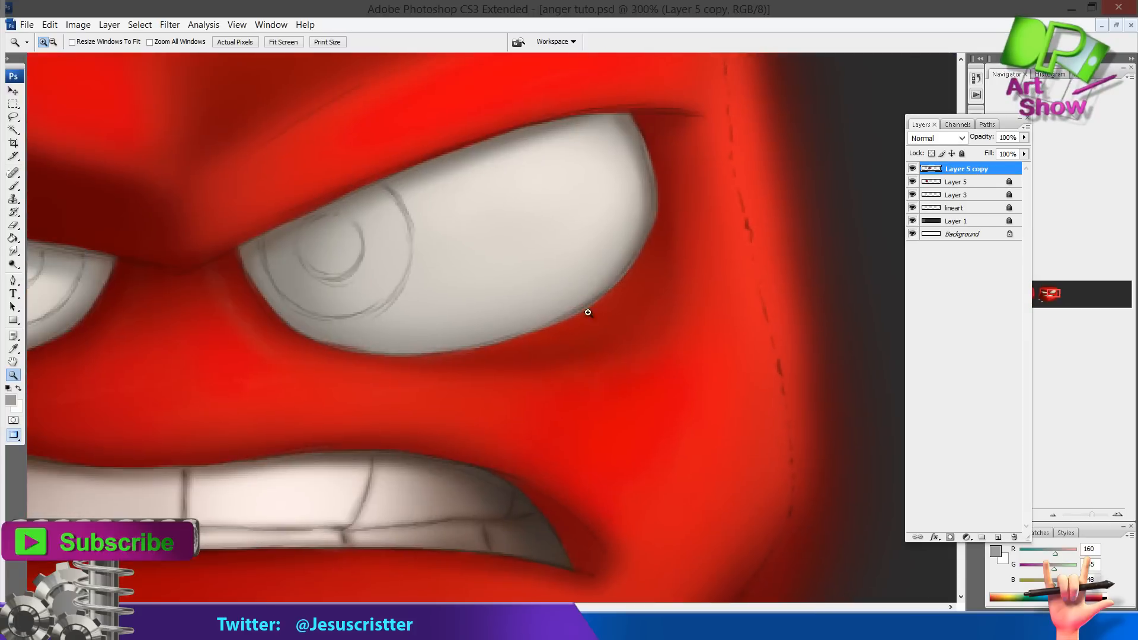
pyautogui.press('b')
pyautogui.keyDown('alt'); pyautogui.click(572, 317); pyautogui.keyUp('alt')
pyautogui.hotkey('ctrl', 'shift', 'alt', 'n')
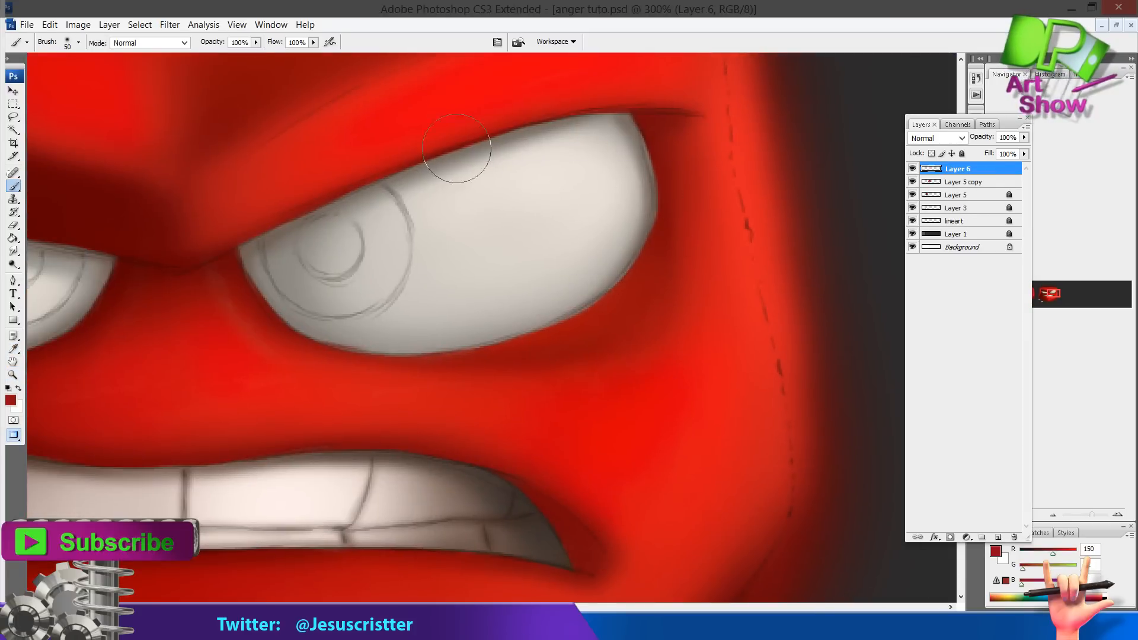
# Choose a small brush and paint thin dark red shadows along the edges of both eyes on the new layer
pyautogui.click(79, 42)
pyautogui.doubleClick(62, 276)
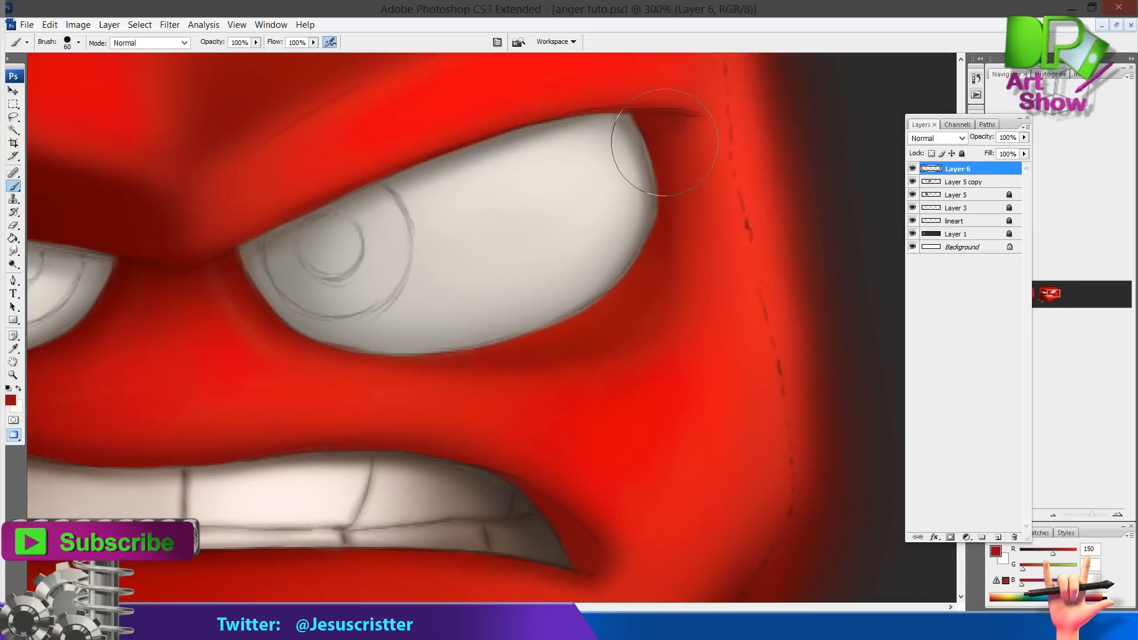
pyautogui.press('[')
pyautogui.press('[')
pyautogui.press('[')
pyautogui.press('[')
pyautogui.press('[')
pyautogui.press('[')
pyautogui.press('[')
pyautogui.press('[')
pyautogui.press('[')
pyautogui.keyDown('alt'); pyautogui.click(640, 228); pyautogui.keyUp('alt')
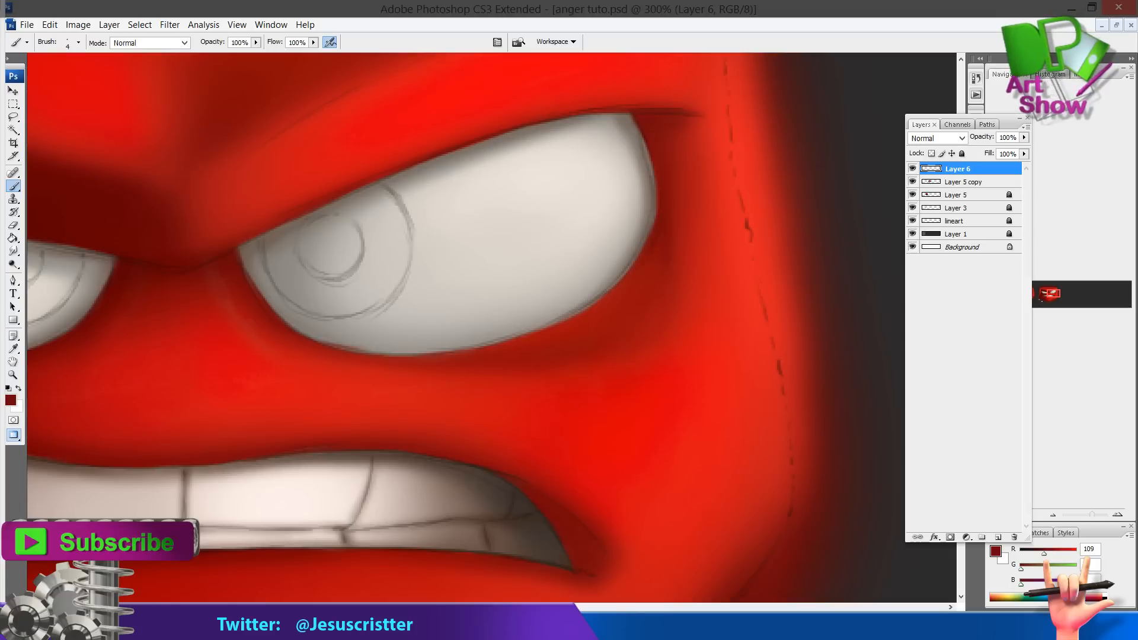
pyautogui.moveTo(595, 259); pyautogui.dragTo(615, 244)
pyautogui.press('XF86AudioLowerVolume')
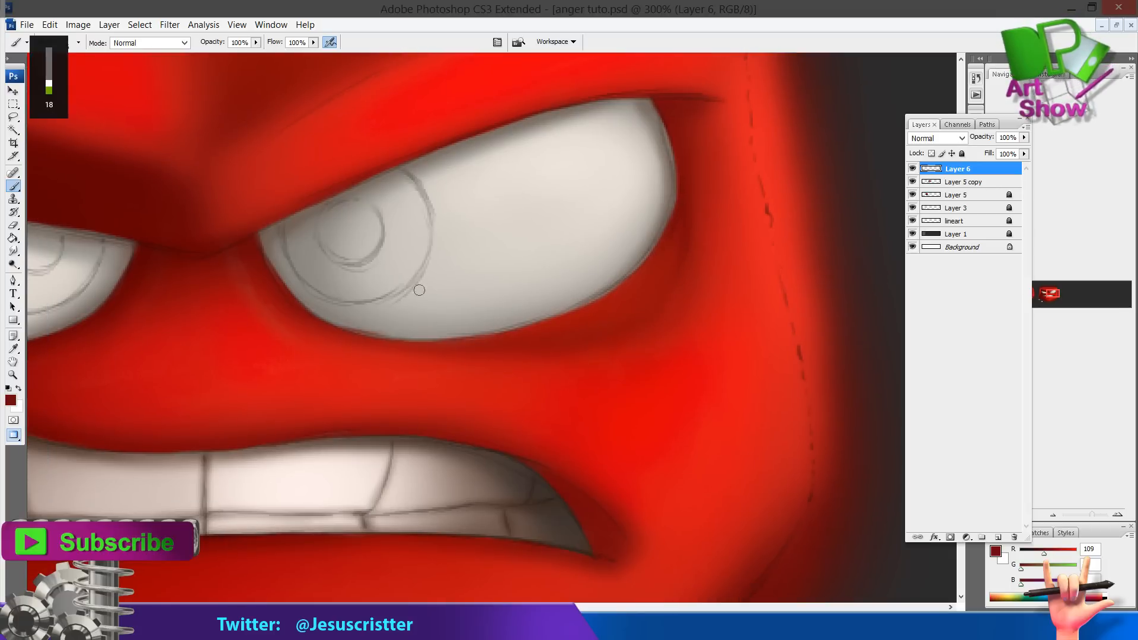
pyautogui.moveTo(319, 194); pyautogui.dragTo(259, 245)
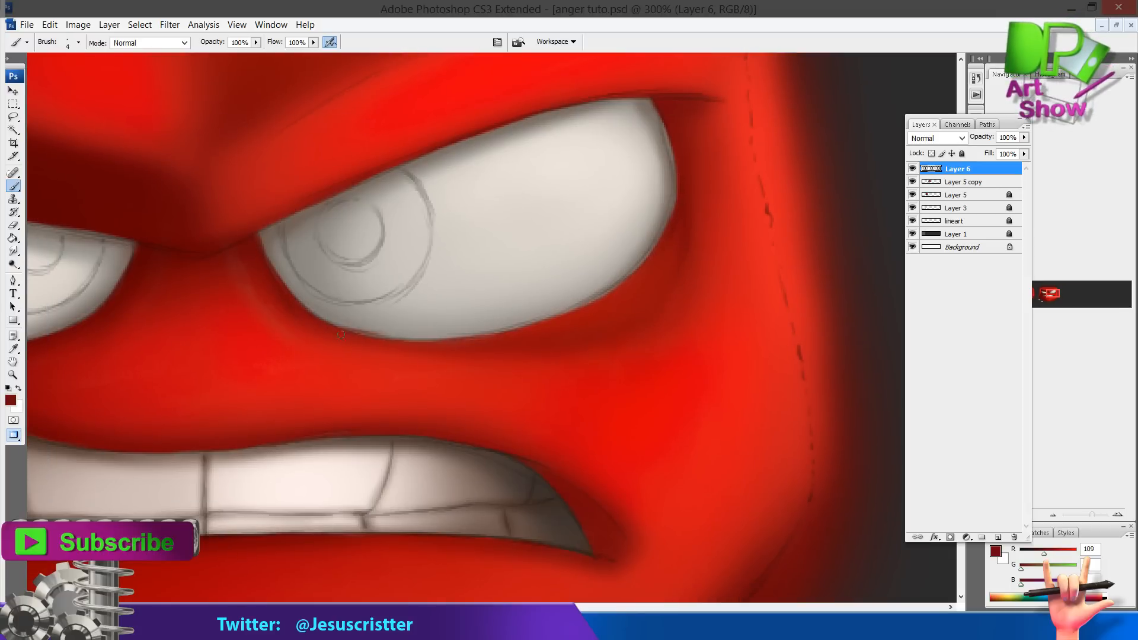
pyautogui.moveTo(274, 289); pyautogui.dragTo(672, 259)
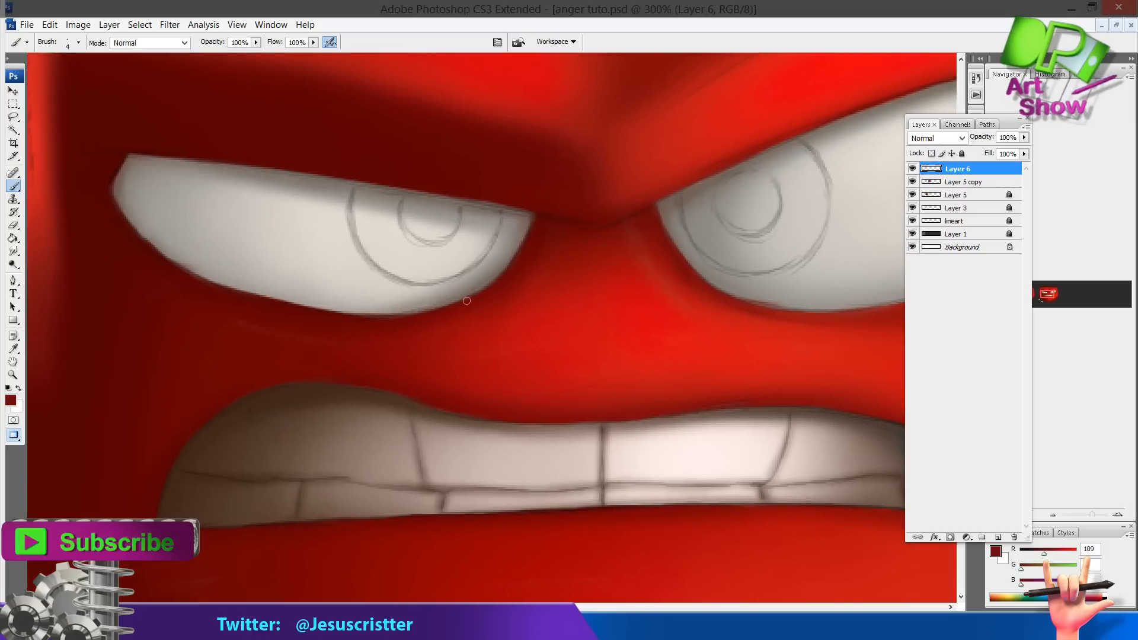
pyautogui.moveTo(485, 286); pyautogui.dragTo(414, 312)
pyautogui.moveTo(102, 192)
pyautogui.mouseDown()
pyautogui.moveTo(201, 214)
pyautogui.moveTo(325, 320)
pyautogui.mouseUp()
pyautogui.press(']')
pyautogui.moveTo(235, 275)
pyautogui.mouseDown()
pyautogui.moveTo(226, 246)
pyautogui.moveTo(129, 269)
pyautogui.mouseUp()
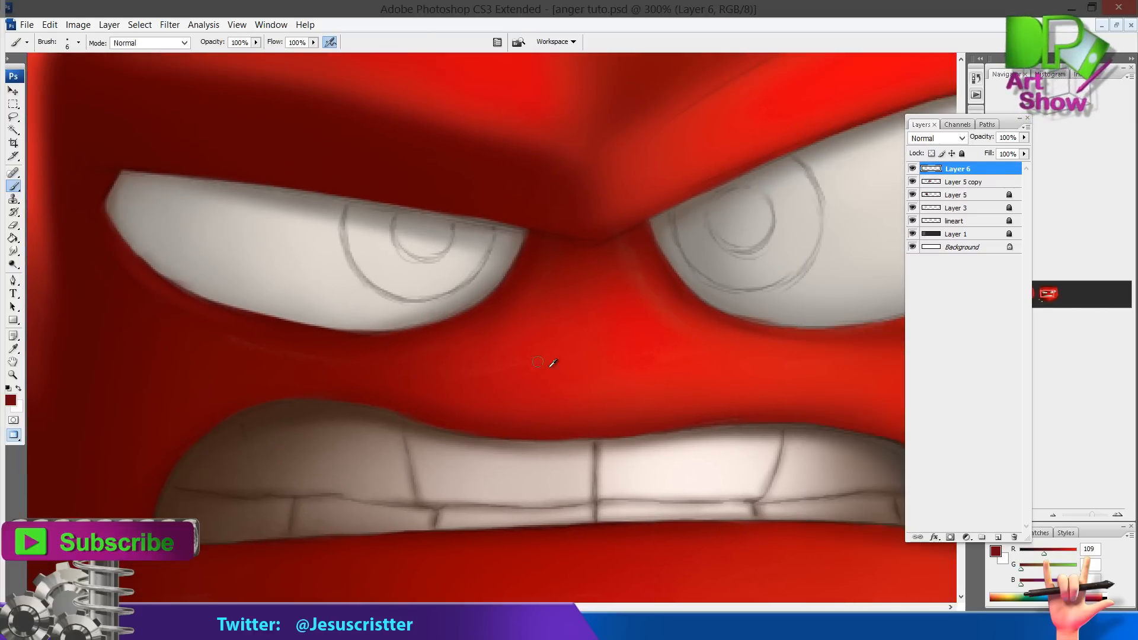
# Sample the bright face red and paint over the dark spot at the mouth's right corner
pyautogui.press('i')
pyautogui.moveTo(731, 409); pyautogui.dragTo(586, 338)
pyautogui.moveTo(787, 371); pyautogui.dragTo(650, 304)
pyautogui.press('b')
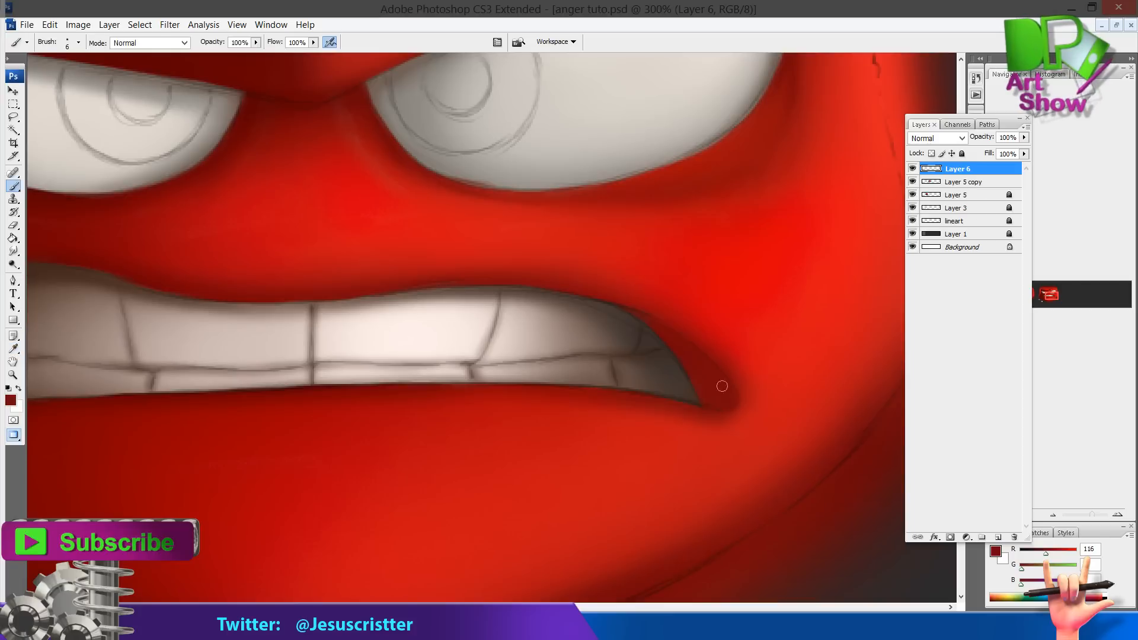
pyautogui.keyDown('alt'); pyautogui.click(718, 341); pyautogui.keyUp('alt')
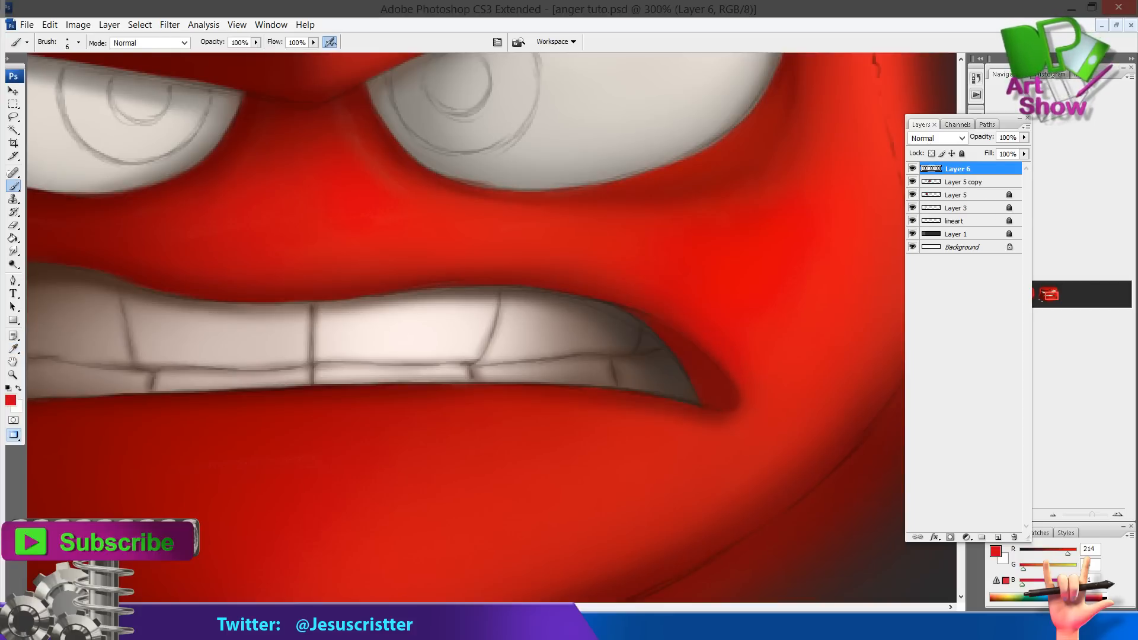
# Sample a dark brown from the canvas and create another new layer
pyautogui.press('z')
pyautogui.keyDown('alt'); pyautogui.click(750, 404); pyautogui.keyUp('alt')
pyautogui.keyDown('alt'); pyautogui.click(750, 404); pyautogui.keyUp('alt')
pyautogui.keyDown('alt'); pyautogui.click(750, 404); pyautogui.keyUp('alt')
pyautogui.moveTo(253, 272); pyautogui.dragTo(569, 264)
pyautogui.click(559, 246)
pyautogui.click(573, 275)
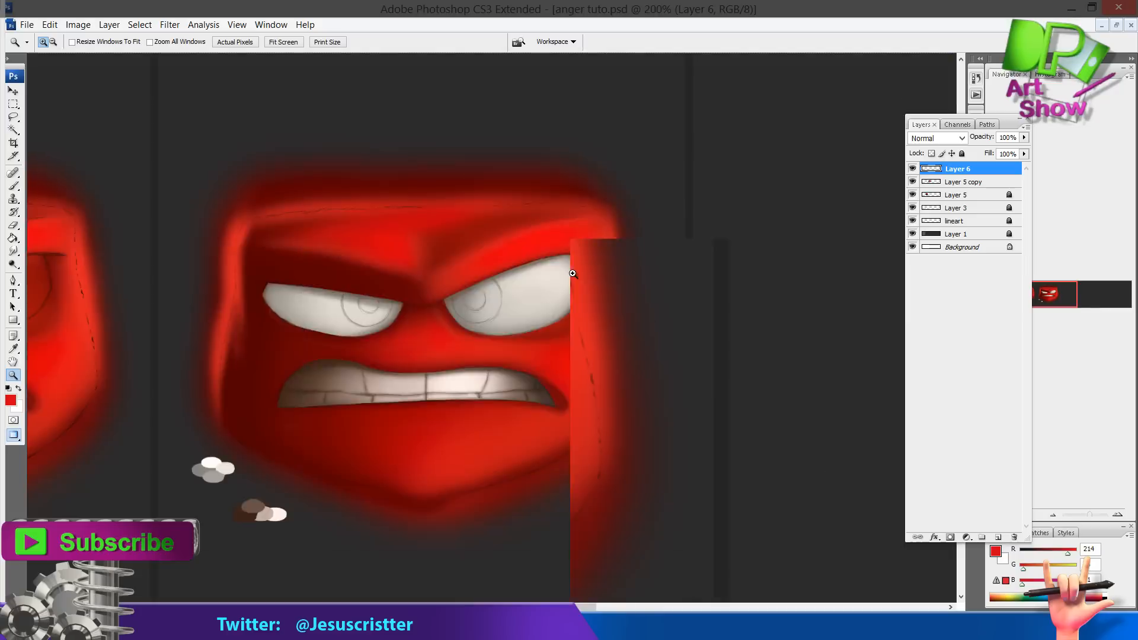
pyautogui.click(538, 263)
pyautogui.press('i')
pyautogui.click(477, 561)
pyautogui.hotkey('ctrl', 'shift', 'n')
pyautogui.press('Return')
# Paint dark brown outlines along the upper and lower edges of both eyes
pyautogui.press('z')
pyautogui.moveTo(686, 205); pyautogui.dragTo(652, 257)
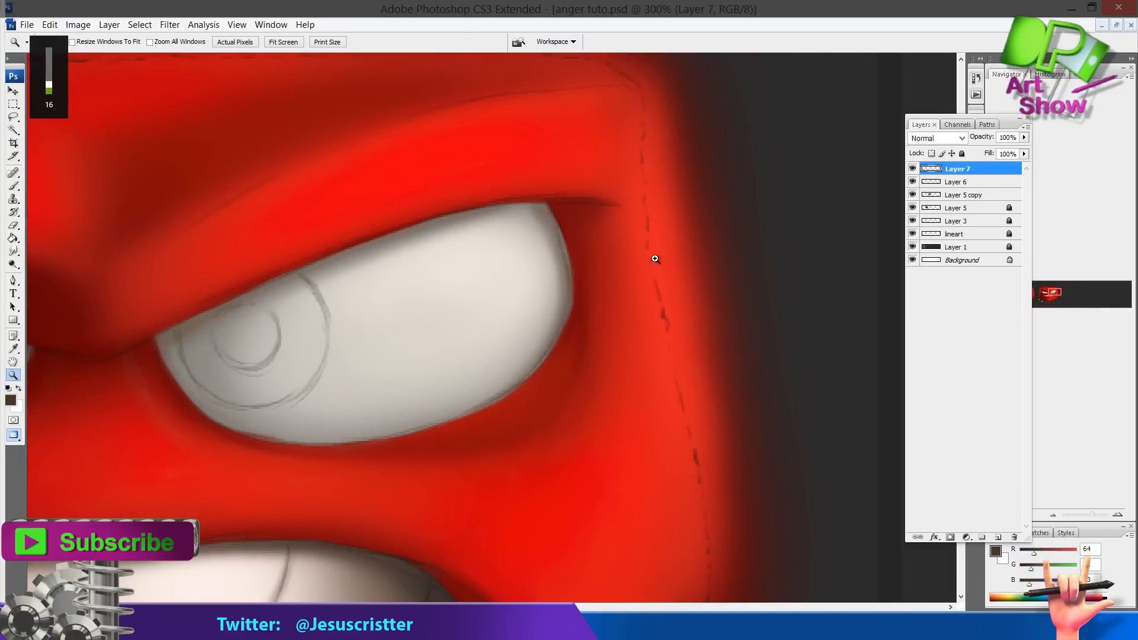
pyautogui.press('b')
pyautogui.moveTo(548, 210); pyautogui.dragTo(570, 283)
pyautogui.press(']')
pyautogui.moveTo(546, 206)
pyautogui.mouseDown()
pyautogui.moveTo(568, 299)
pyautogui.moveTo(545, 361)
pyautogui.moveTo(513, 387)
pyautogui.moveTo(563, 235)
pyautogui.moveTo(524, 179)
pyautogui.moveTo(561, 350)
pyautogui.moveTo(481, 408)
pyautogui.moveTo(419, 431)
pyautogui.mouseUp()
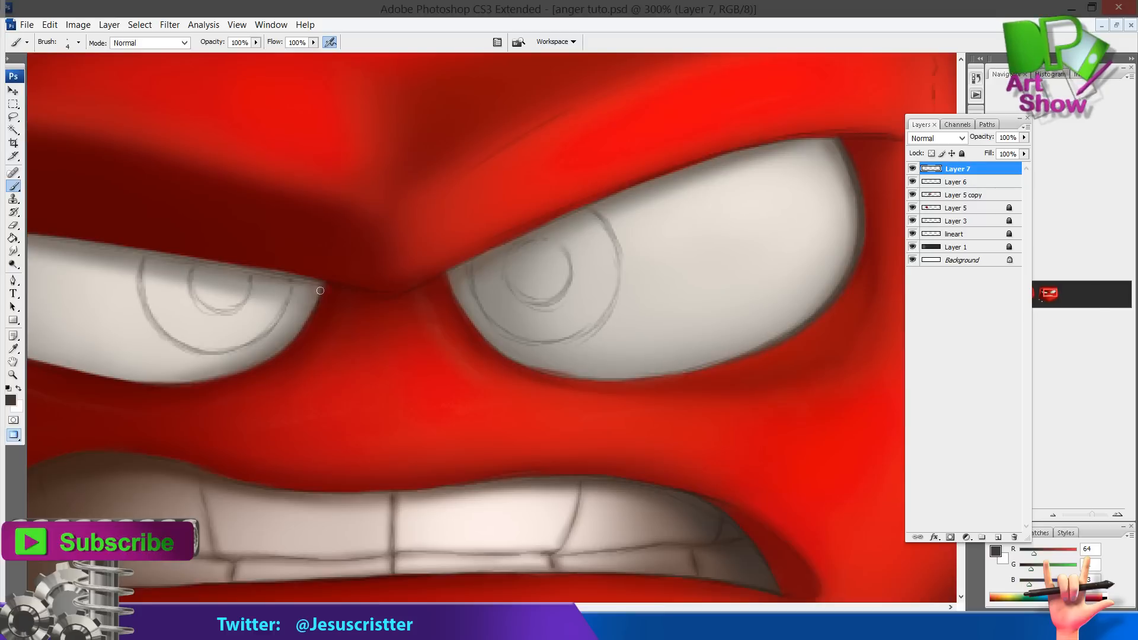
pyautogui.moveTo(320, 290)
pyautogui.mouseDown()
pyautogui.moveTo(273, 352)
pyautogui.moveTo(237, 368)
pyautogui.mouseUp()
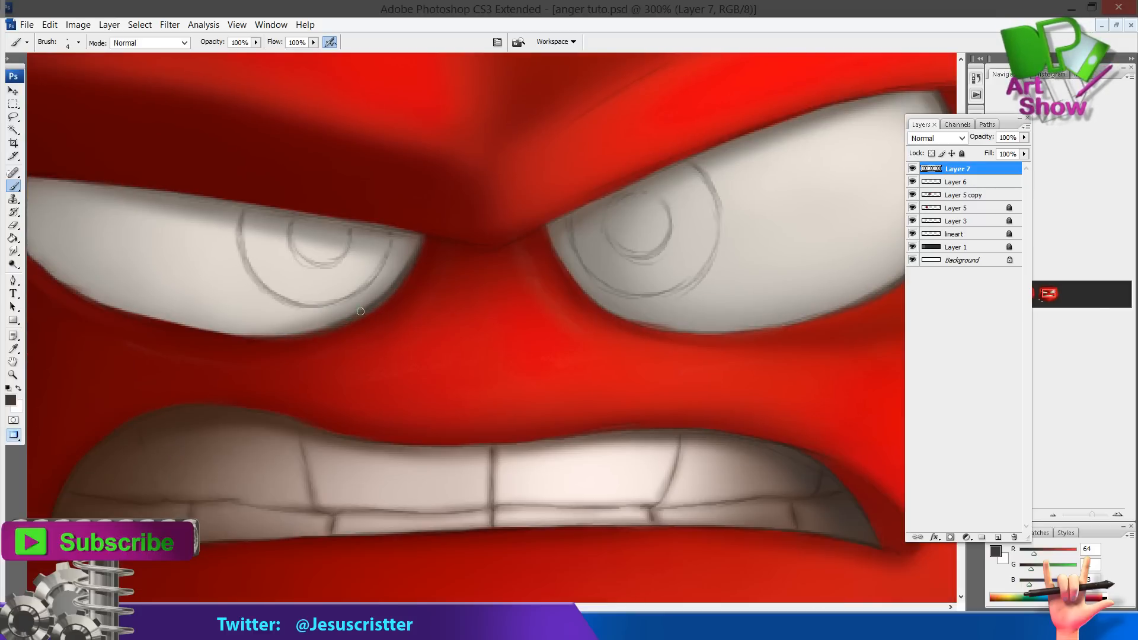
pyautogui.moveTo(267, 335); pyautogui.dragTo(333, 327)
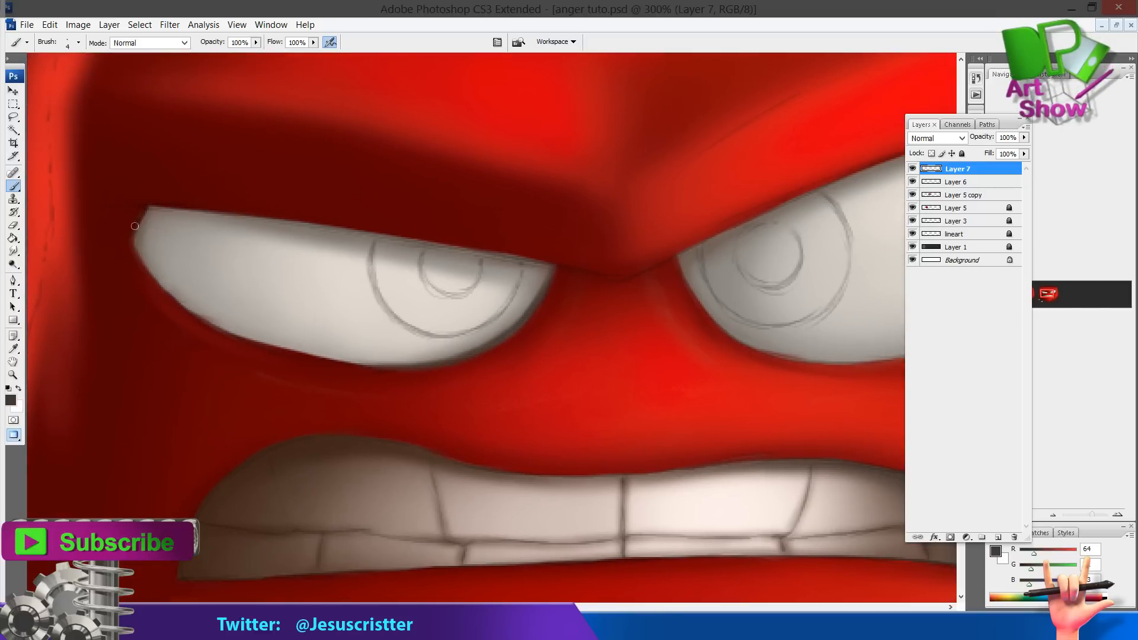
pyautogui.moveTo(134, 226)
pyautogui.mouseDown()
pyautogui.moveTo(148, 272)
pyautogui.moveTo(211, 320)
pyautogui.mouseUp()
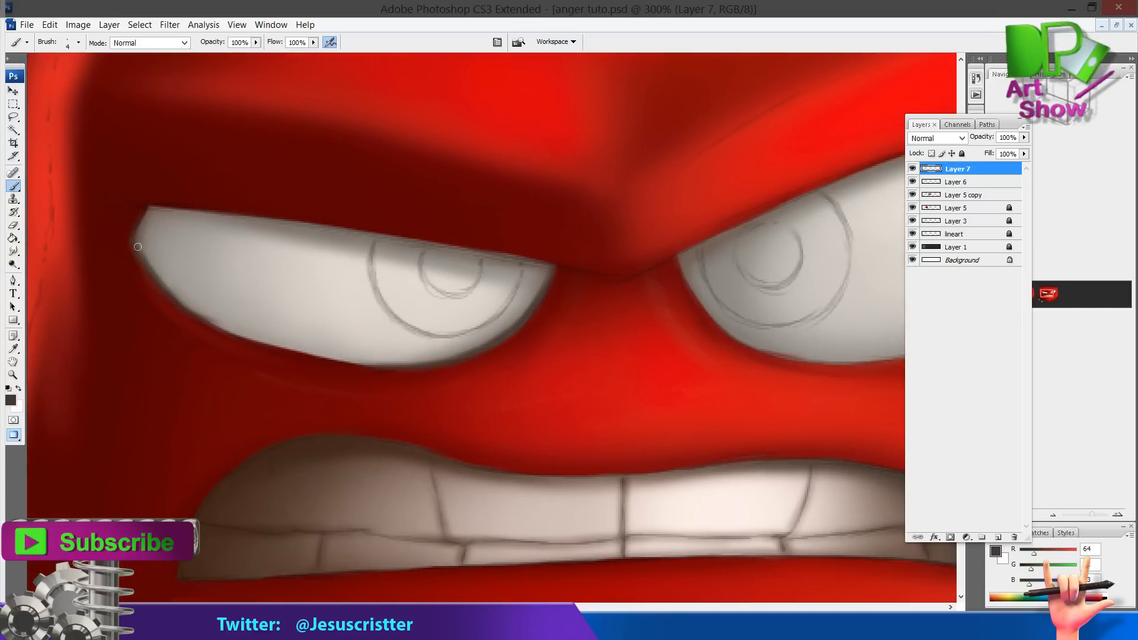
# Sample the light tooth colour and add another new layer
pyautogui.press('z')
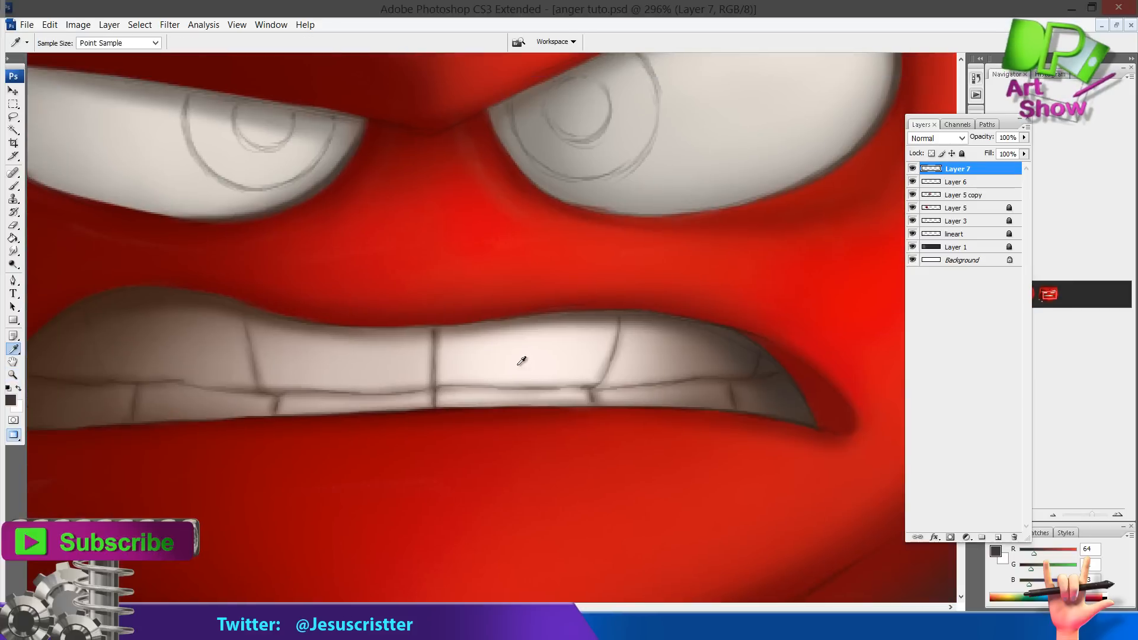
pyautogui.click(509, 333)
pyautogui.hotkey('ctrl', 'shift', 'n')
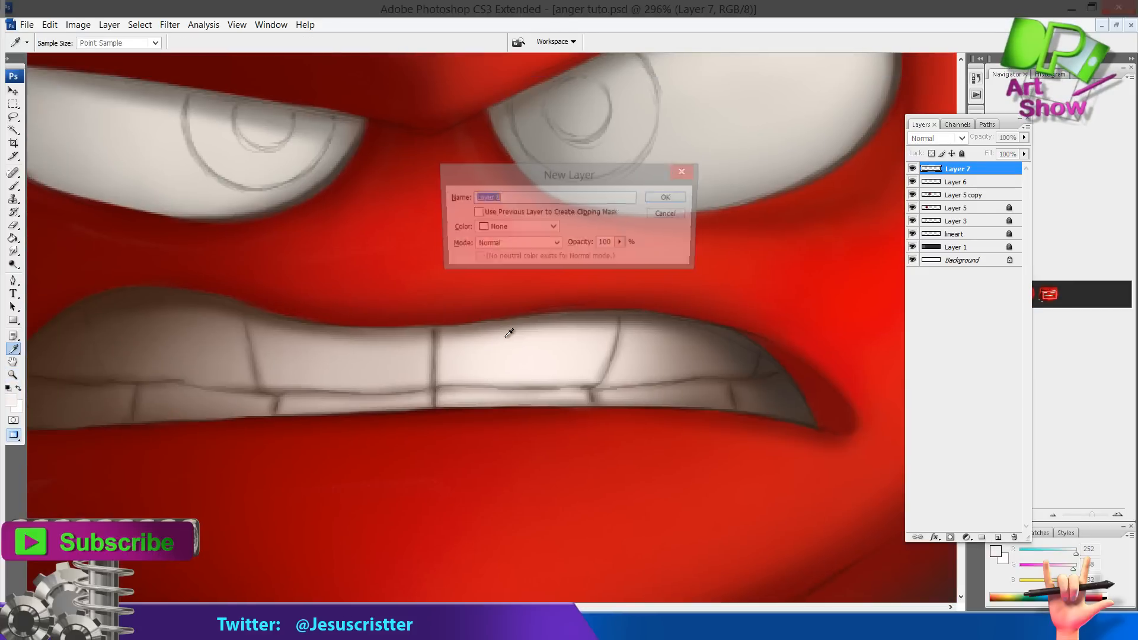
pyautogui.press('Return')
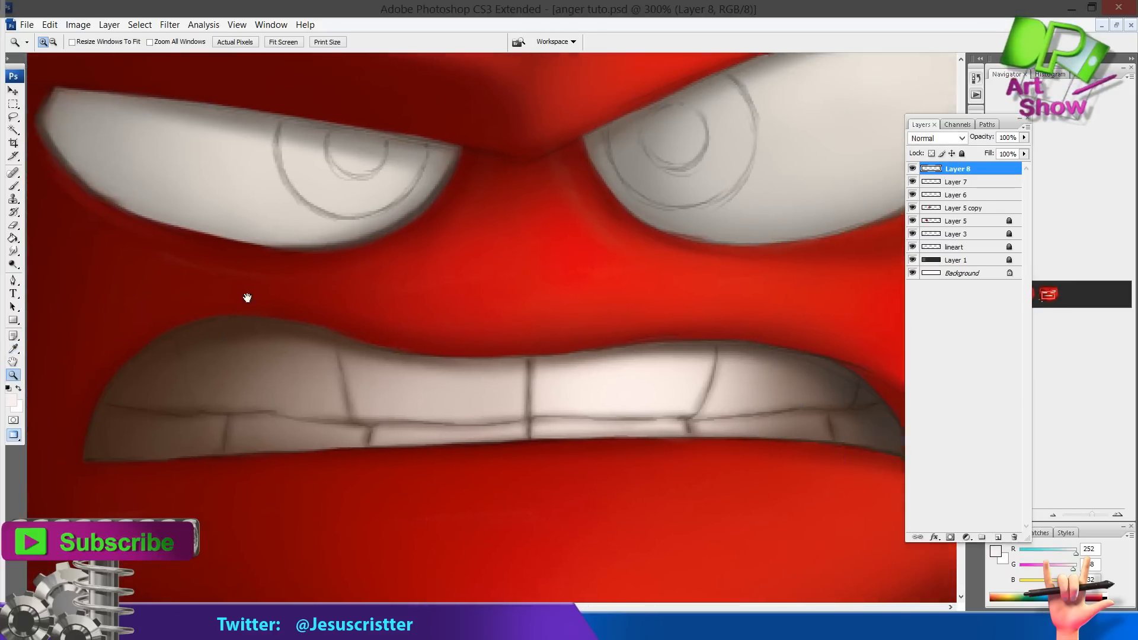
# Paint light highlights across the upper teeth on the new layer
pyautogui.press('b')
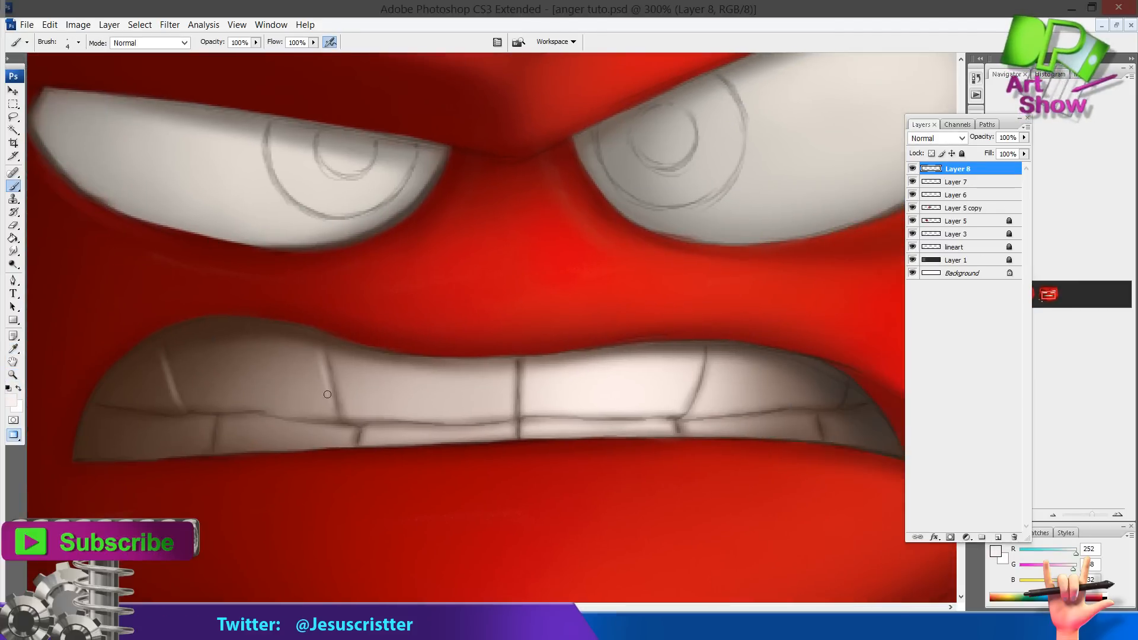
pyautogui.moveTo(334, 422); pyautogui.dragTo(320, 363)
pyautogui.moveTo(512, 401); pyautogui.dragTo(499, 377)
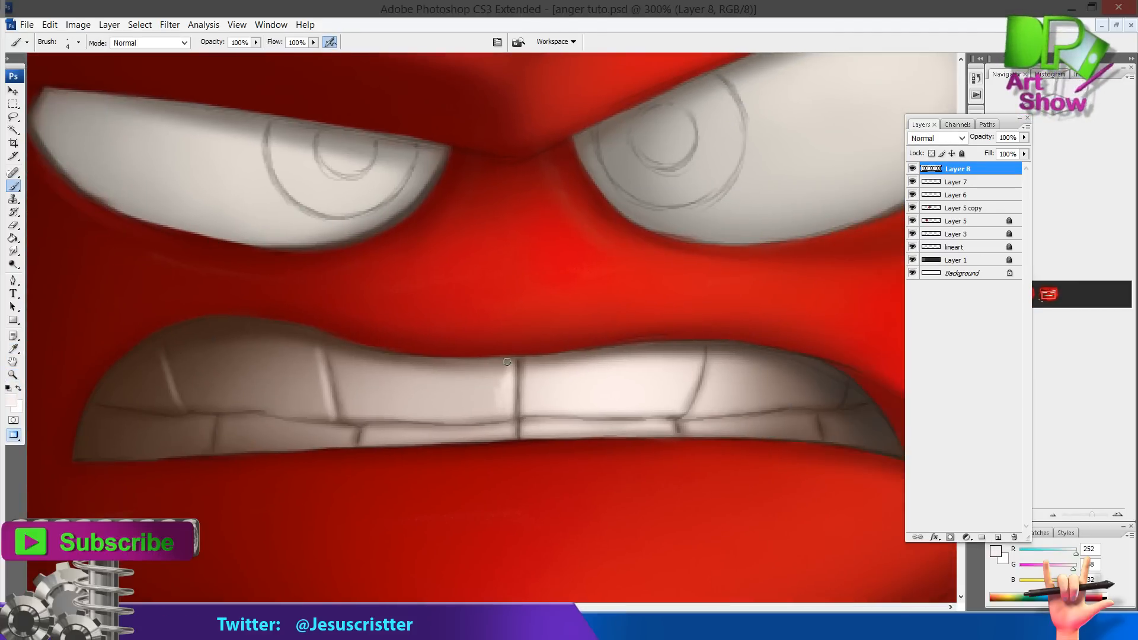
pyautogui.moveTo(692, 385); pyautogui.dragTo(682, 409)
pyautogui.moveTo(454, 427)
pyautogui.mouseDown()
pyautogui.moveTo(648, 249)
pyautogui.moveTo(482, 287)
pyautogui.mouseUp()
pyautogui.keyDown('alt'); pyautogui.click(604, 243); pyautogui.keyUp('alt')
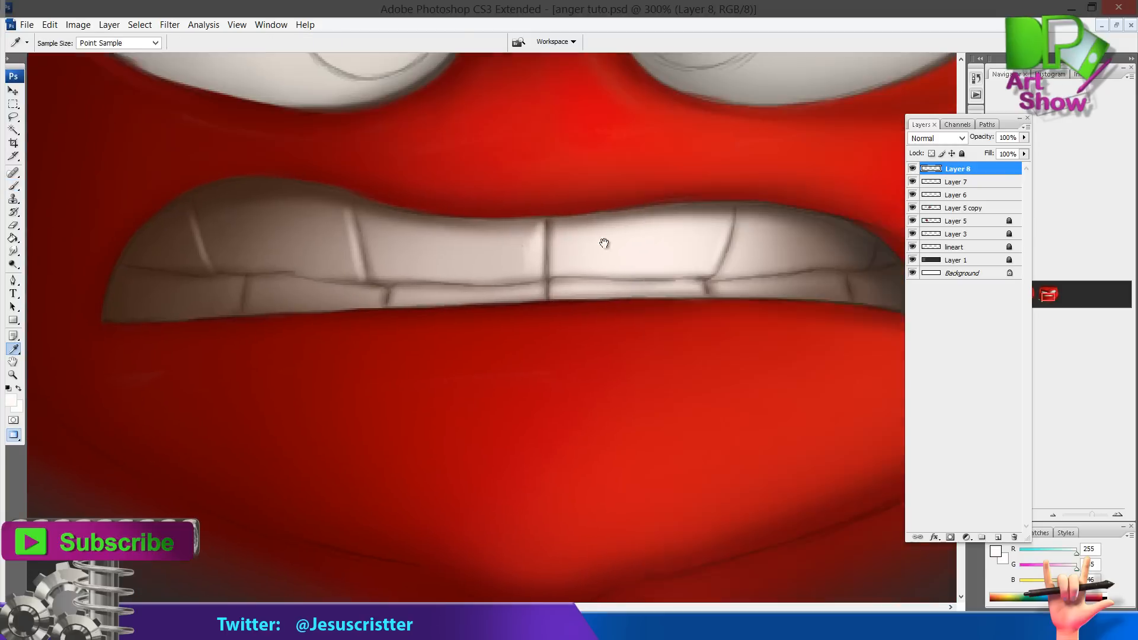
pyautogui.moveTo(839, 241); pyautogui.dragTo(680, 302)
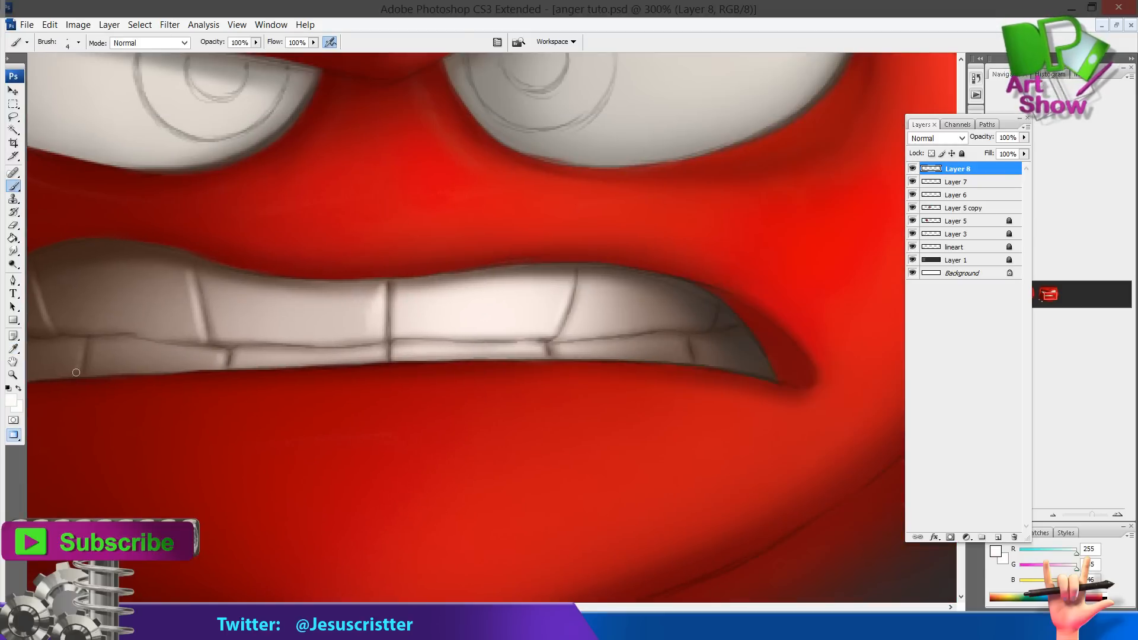
pyautogui.moveTo(76, 374); pyautogui.dragTo(81, 351)
# Sample a dark brown and paint thin lines between the teeth
pyautogui.keyDown('alt'); pyautogui.click(270, 266); pyautogui.keyUp('alt')
pyautogui.keyDown('alt'); pyautogui.click(498, 261); pyautogui.keyUp('alt')
pyautogui.moveTo(635, 246)
pyautogui.mouseDown()
pyautogui.moveTo(334, 364)
pyautogui.moveTo(320, 394)
pyautogui.mouseUp()
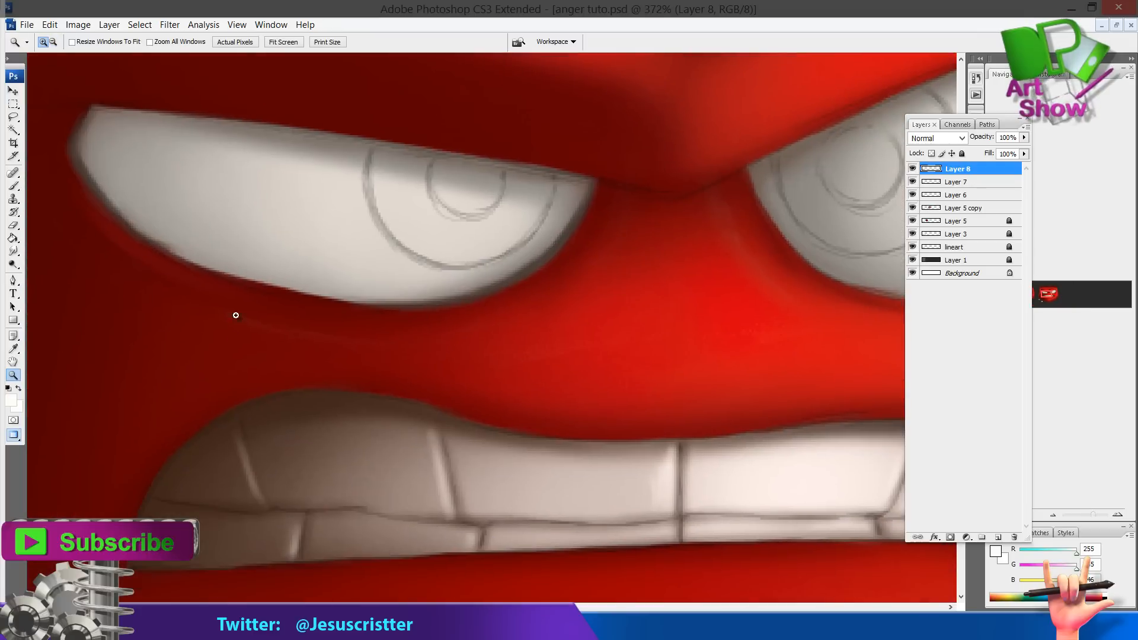
pyautogui.keyDown('alt'); pyautogui.click(255, 415); pyautogui.keyUp('alt')
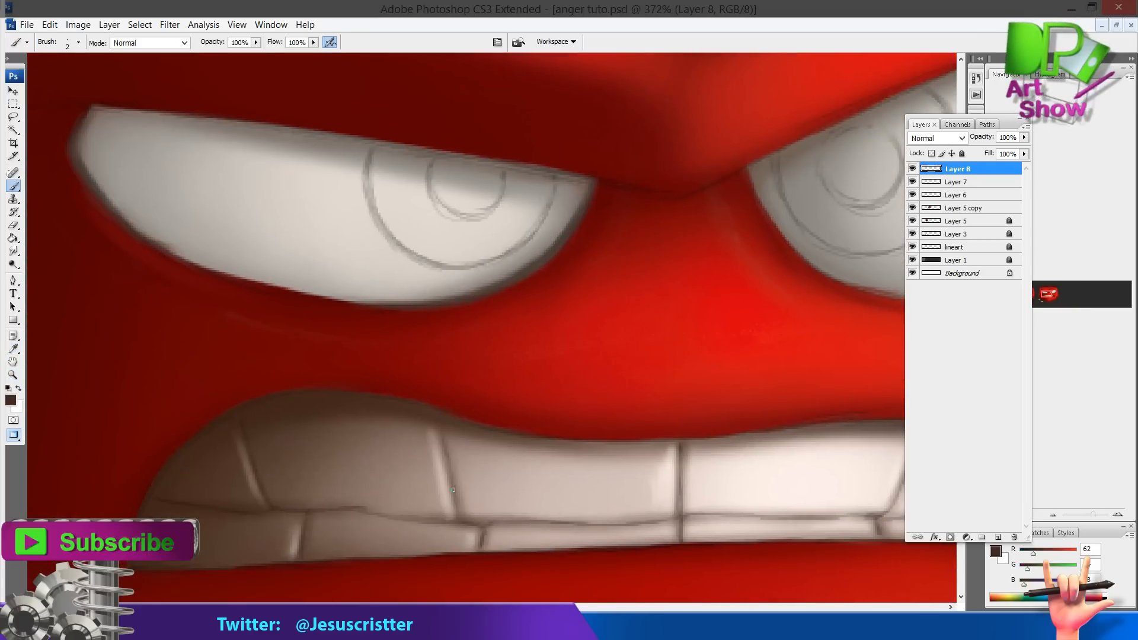
pyautogui.moveTo(448, 451)
pyautogui.mouseDown()
pyautogui.moveTo(463, 524)
pyautogui.moveTo(348, 511)
pyautogui.mouseUp()
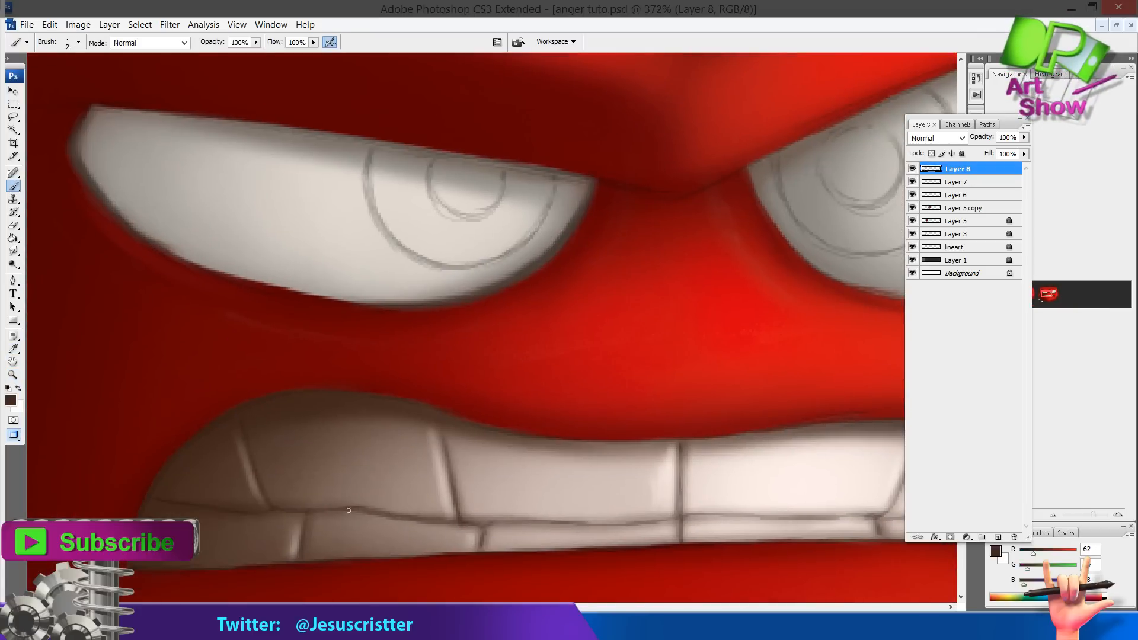
pyautogui.moveTo(474, 417); pyautogui.dragTo(381, 411)
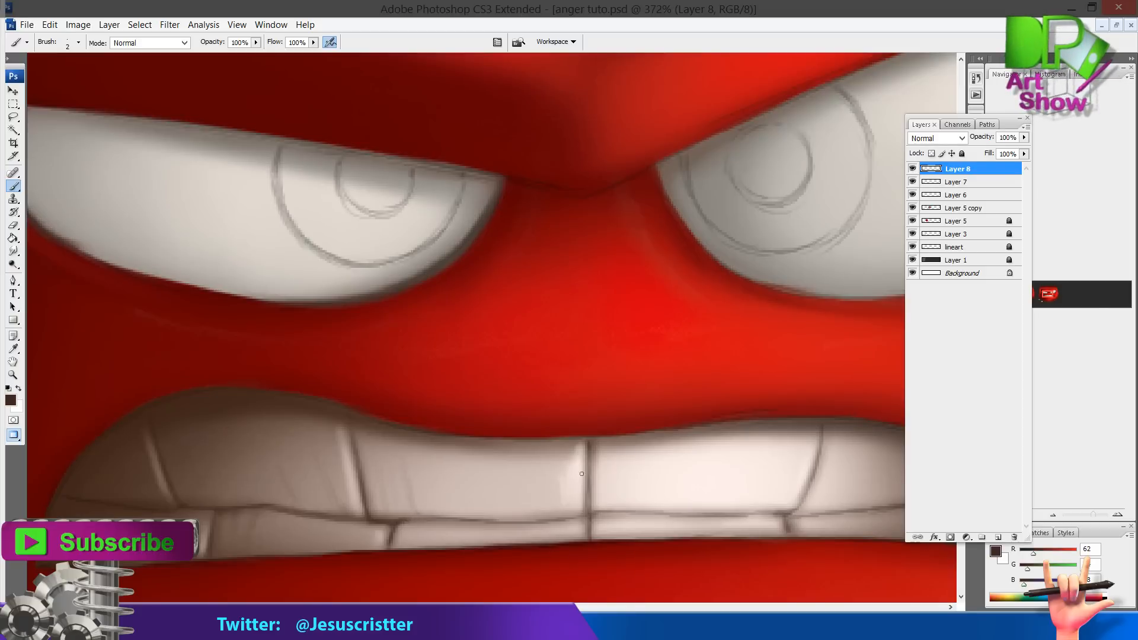
pyautogui.moveTo(589, 515)
pyautogui.mouseDown()
pyautogui.moveTo(549, 521)
pyautogui.moveTo(637, 513)
pyautogui.mouseUp()
pyautogui.moveTo(639, 514); pyautogui.dragTo(591, 517)
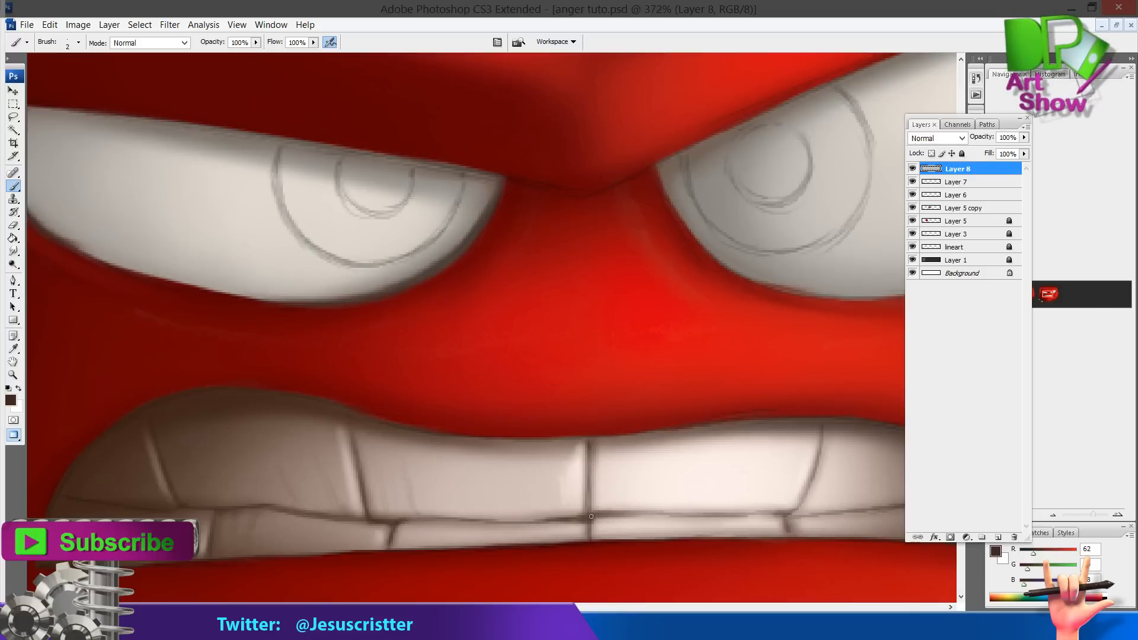
# Add more dark shading strokes along the teeth near the mouth's right corner
pyautogui.press('z')
pyautogui.click(713, 453)
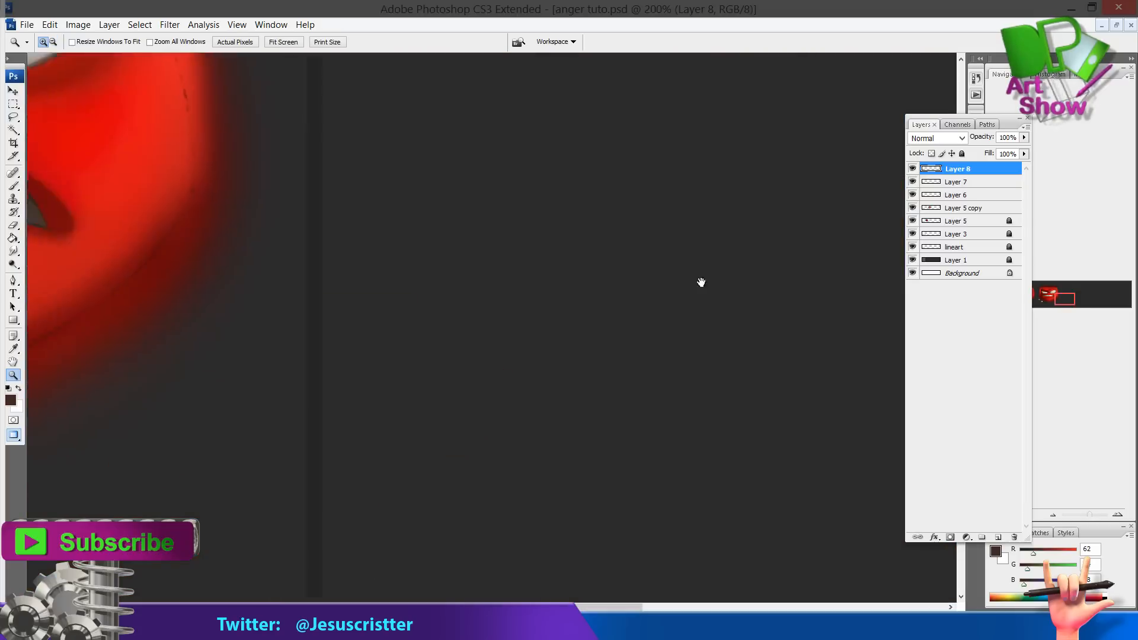
pyautogui.keyDown('alt'); pyautogui.click(701, 283); pyautogui.keyUp('alt')
pyautogui.click(660, 333)
pyautogui.moveTo(661, 333)
pyautogui.mouseDown()
pyautogui.moveTo(558, 428)
pyautogui.moveTo(512, 442)
pyautogui.mouseUp()
pyautogui.press('b')
pyautogui.moveTo(502, 394)
pyautogui.mouseDown()
pyautogui.moveTo(609, 386)
pyautogui.moveTo(433, 392)
pyautogui.mouseUp()
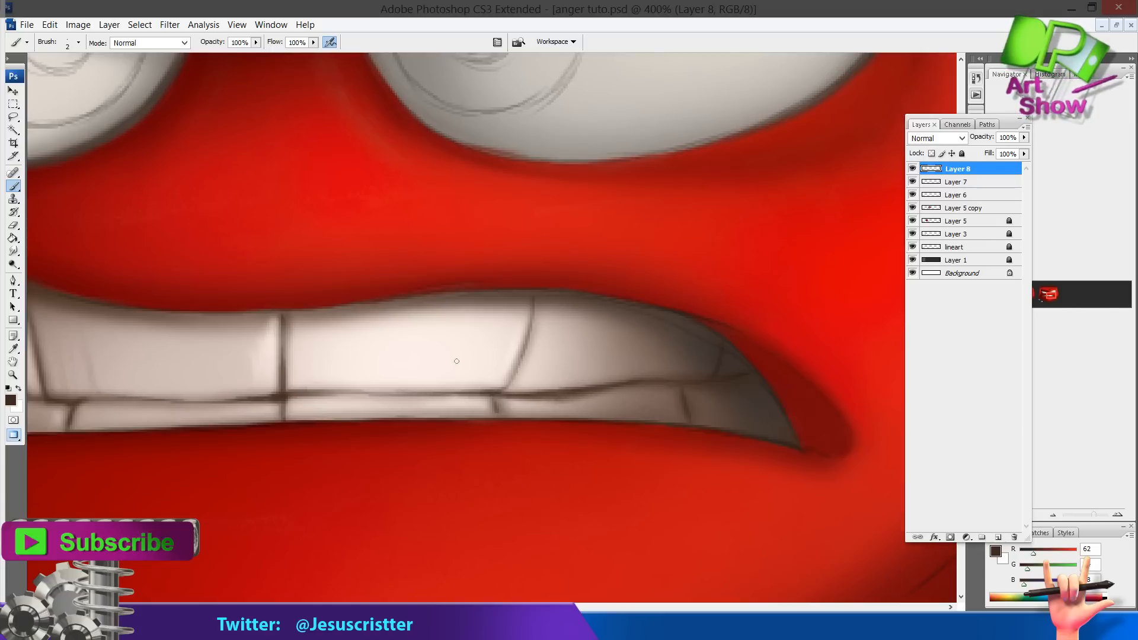
pyautogui.moveTo(515, 368)
pyautogui.mouseDown()
pyautogui.moveTo(531, 305)
pyautogui.moveTo(651, 296)
pyautogui.mouseUp()
# Switch to the brush test document and enlarge the brush to 400 px
pyautogui.press('z')
pyautogui.keyDown('alt'); pyautogui.click(572, 322); pyautogui.keyUp('alt')
pyautogui.keyDown('alt'); pyautogui.click(571, 322); pyautogui.keyUp('alt')
pyautogui.keyDown('alt'); pyautogui.click(572, 323); pyautogui.keyUp('alt')
pyautogui.keyDown('alt'); pyautogui.click(571, 322); pyautogui.keyUp('alt')
pyautogui.click(574, 329)
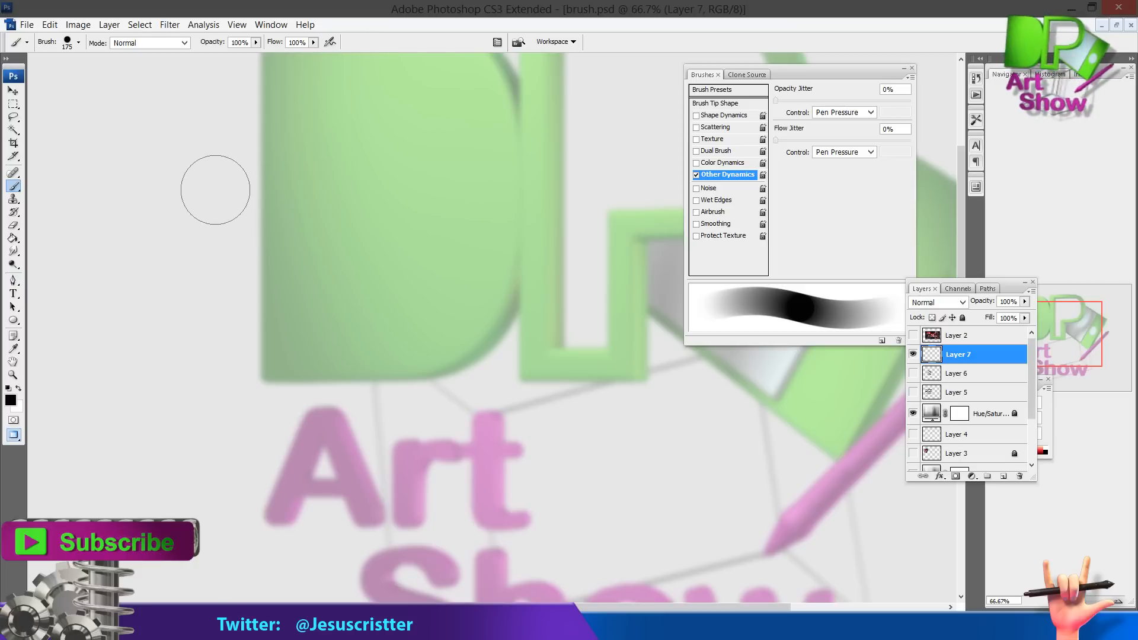
pyautogui.press(']')
pyautogui.press(']')
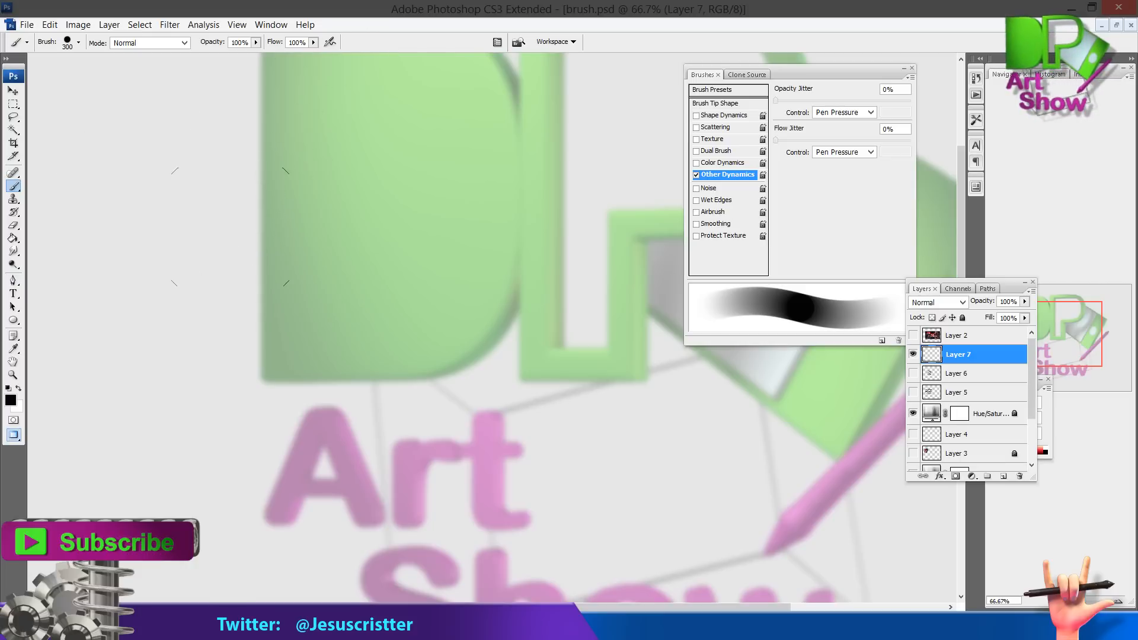
pyautogui.press(']')
pyautogui.press(']')
pyautogui.click(78, 42)
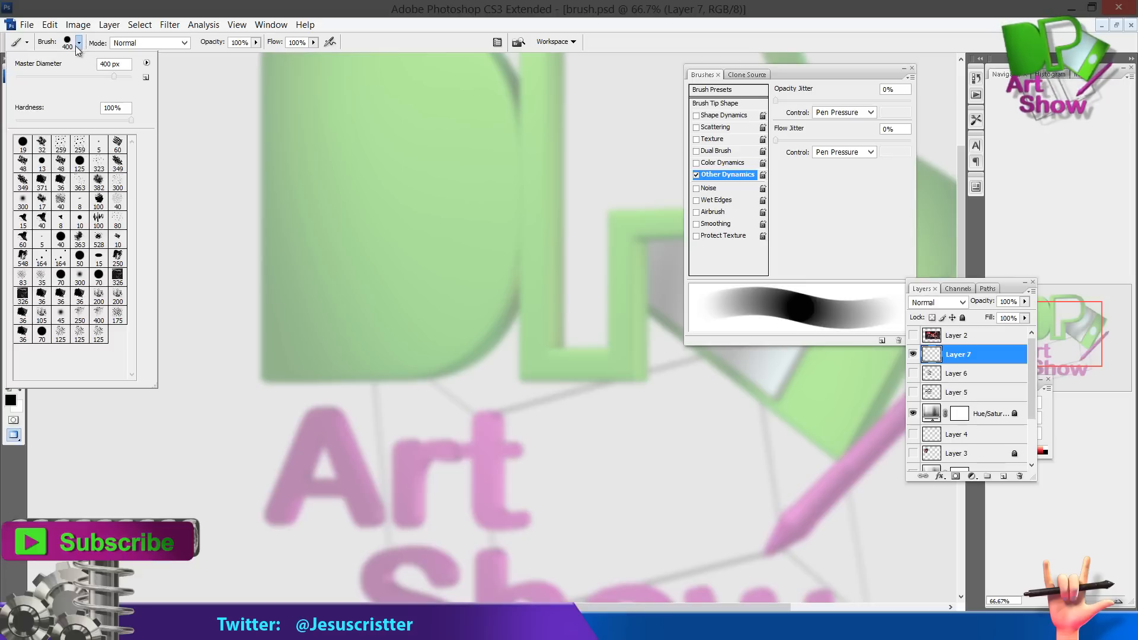
# Pick the 70 px round brush, enlarge it to 500 px, and stamp a black dot on the test canvas
pyautogui.click(99, 274)
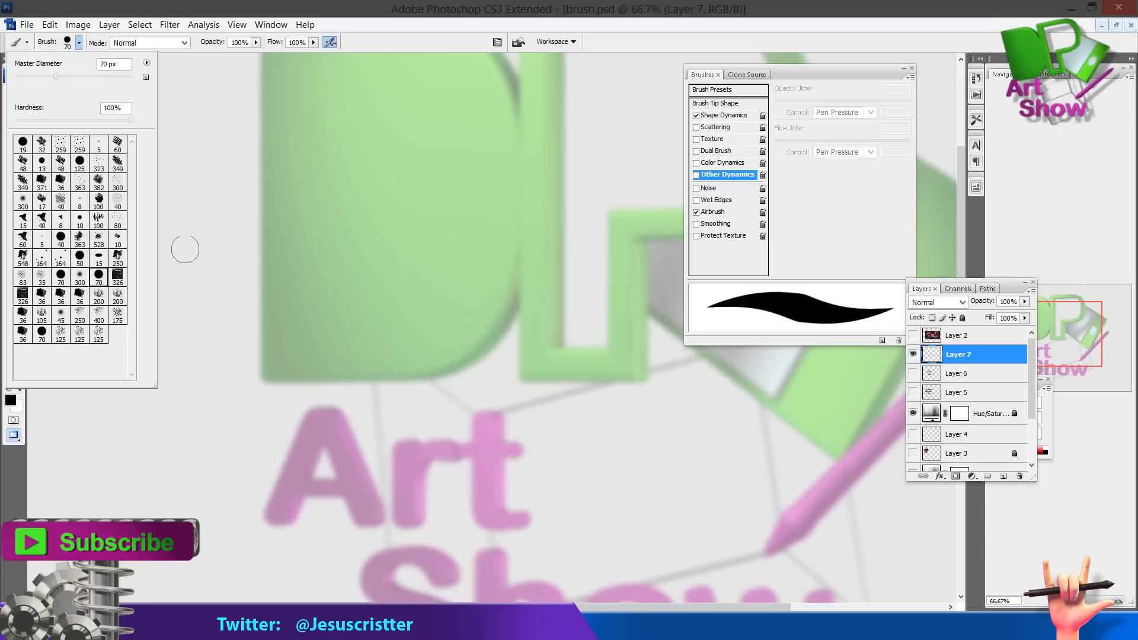
pyautogui.click(400, 26)
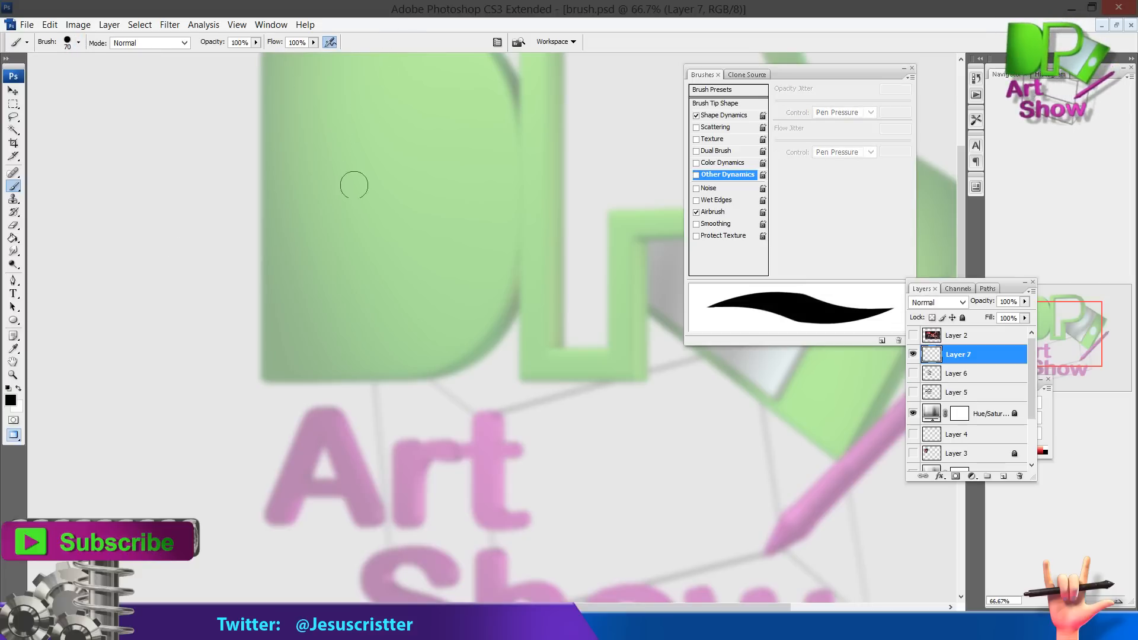
pyautogui.press(']')
pyautogui.press(']')
pyautogui.press(']')
pyautogui.press(']')
pyautogui.press(']')
pyautogui.press(']')
pyautogui.press(']')
pyautogui.press(']')
pyautogui.press(']')
pyautogui.press(']')
pyautogui.press(']')
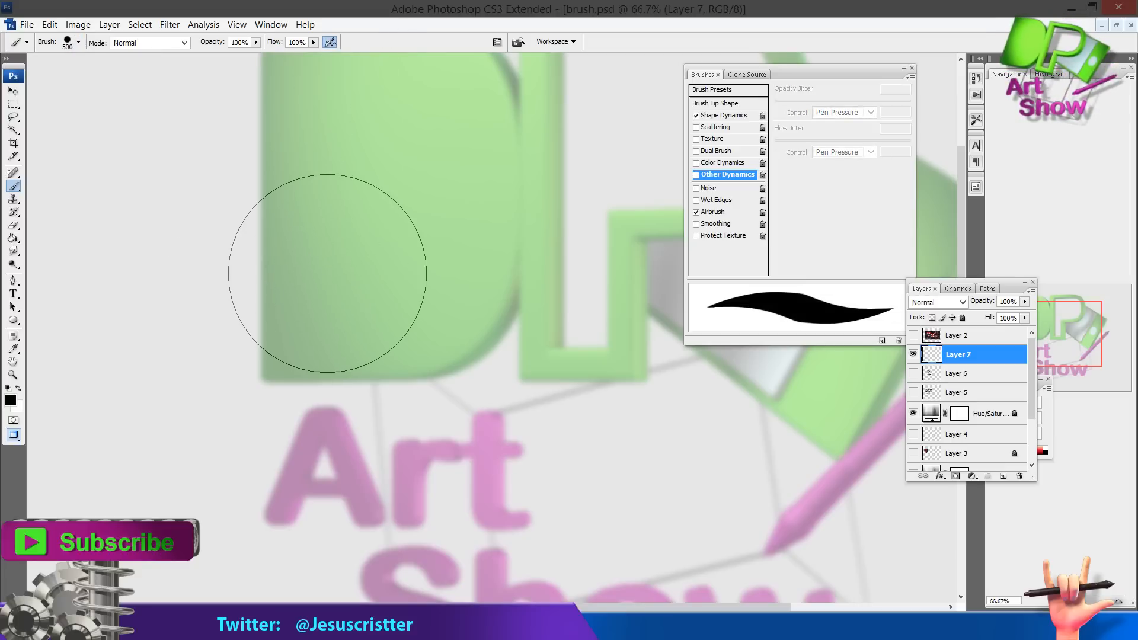
pyautogui.click(327, 272)
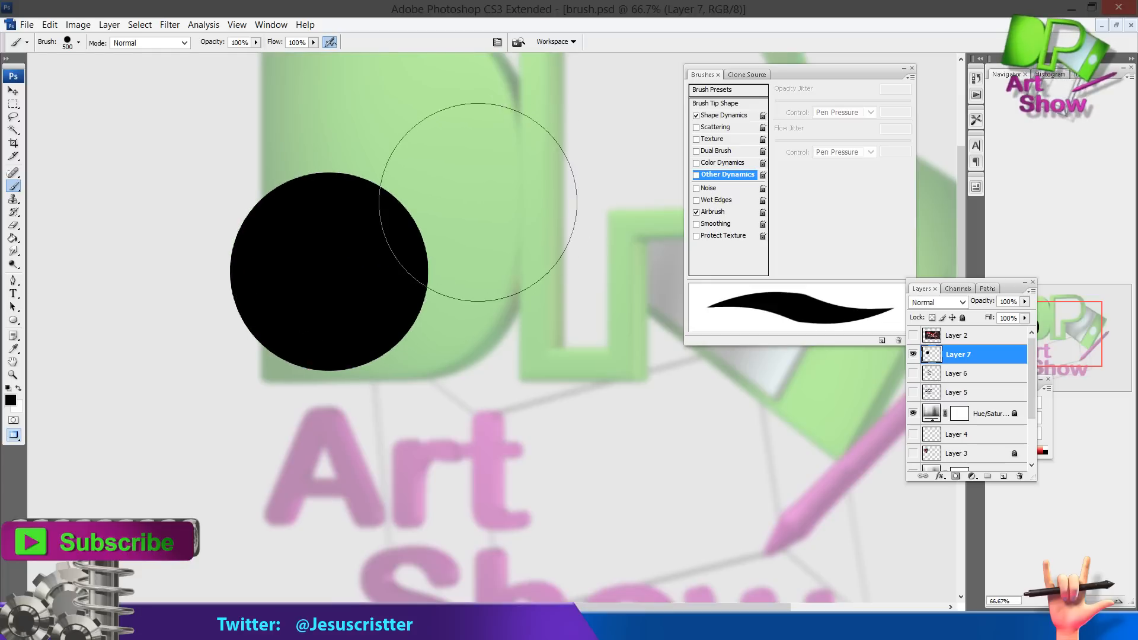
# Draw a black circle with the Ellipse tool beside the painted dot
pyautogui.moveTo(403, 206); pyautogui.dragTo(239, 199)
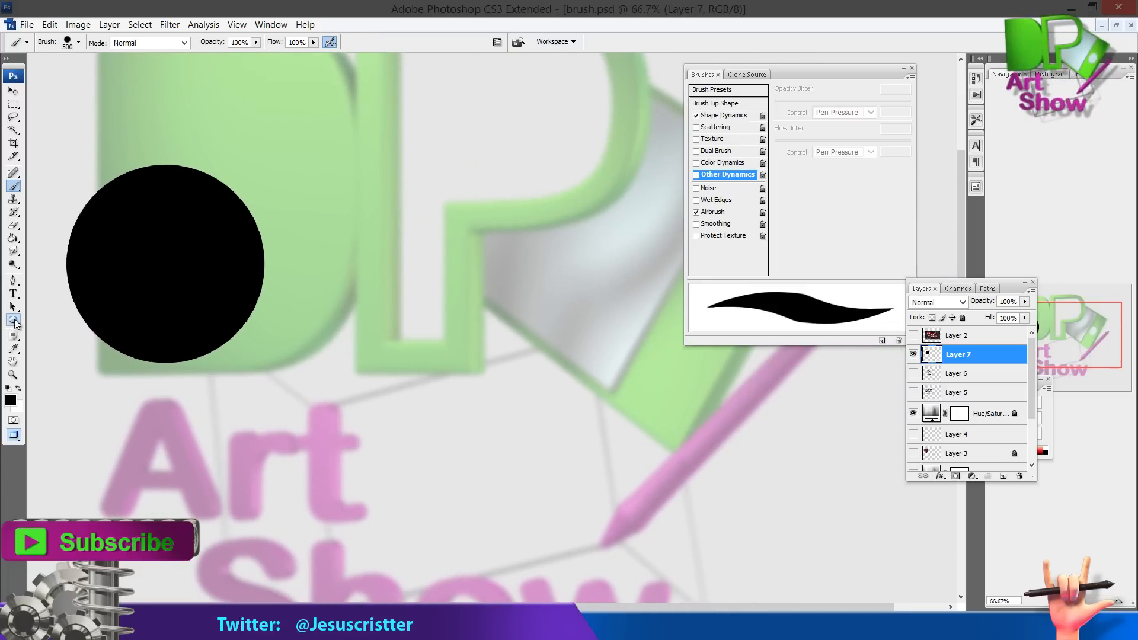
pyautogui.click(14, 322)
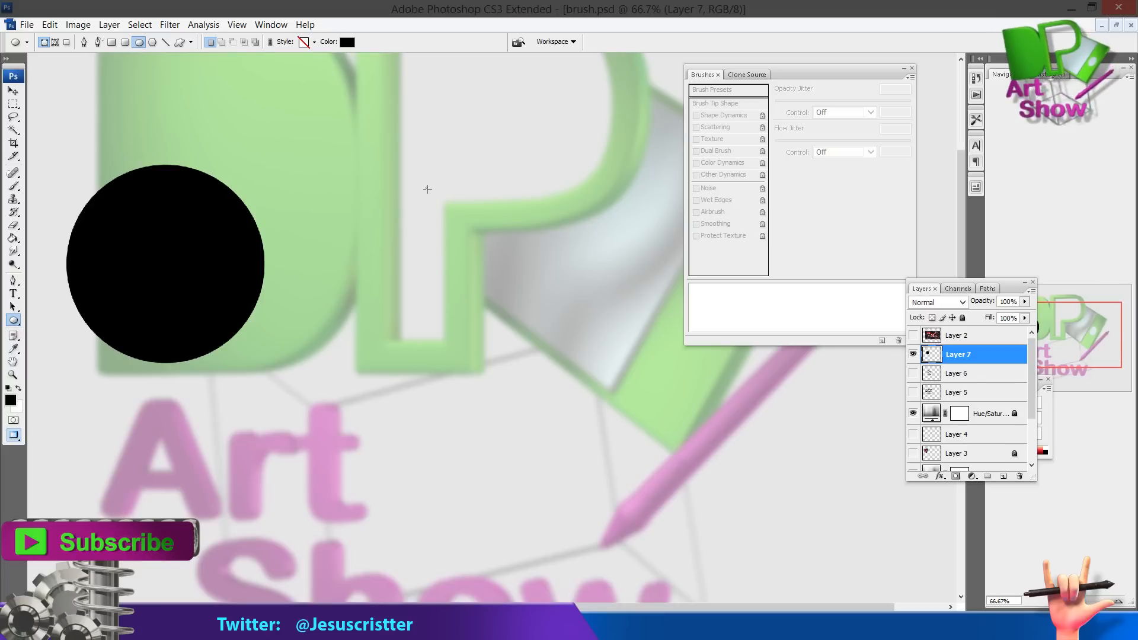
pyautogui.moveTo(427, 189); pyautogui.dragTo(602, 447)
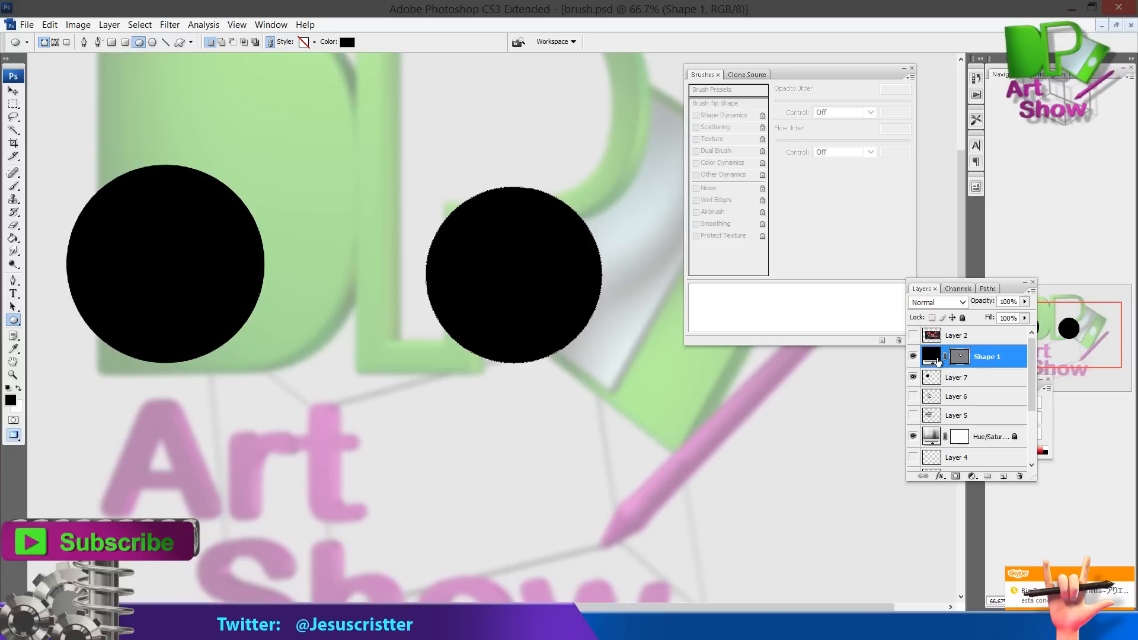
# Add a new layer beneath the circle shape and merge the shape down into it
pyautogui.click(966, 377)
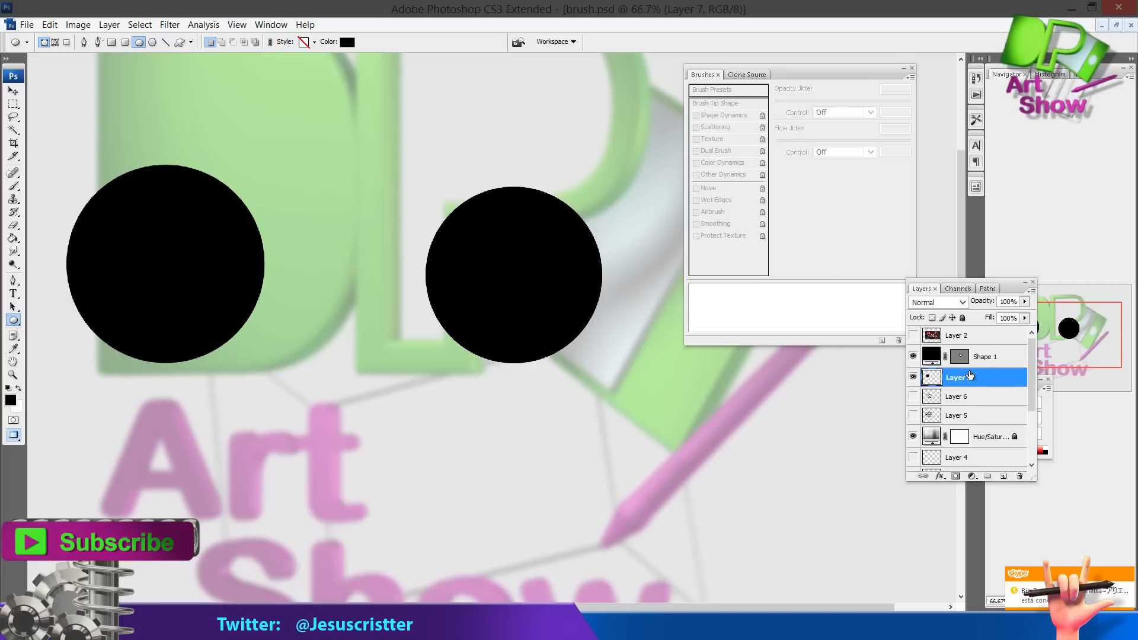
pyautogui.hotkey('ctrl', 'shift', 'n')
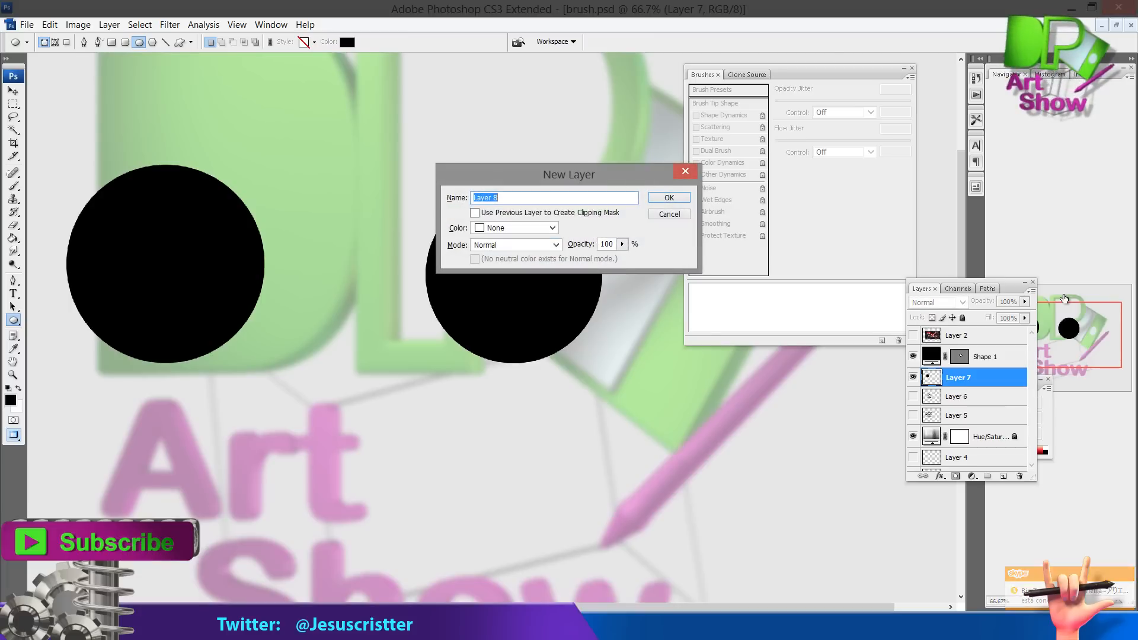
pyautogui.press('Return')
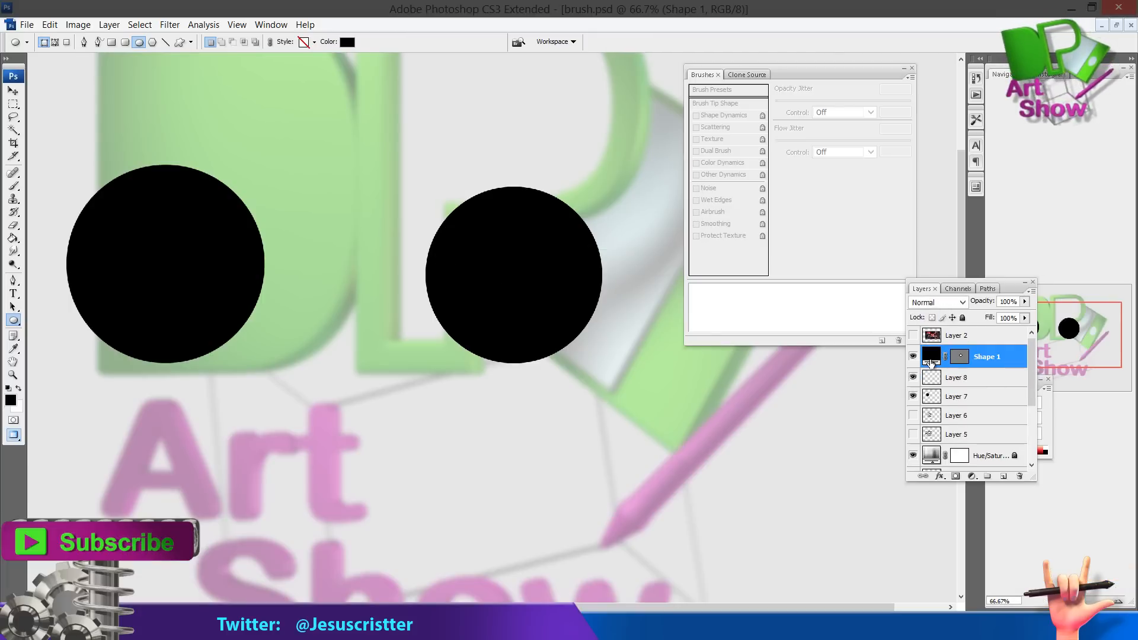
pyautogui.hotkey('ctrl', 'e')
pyautogui.click(913, 354)
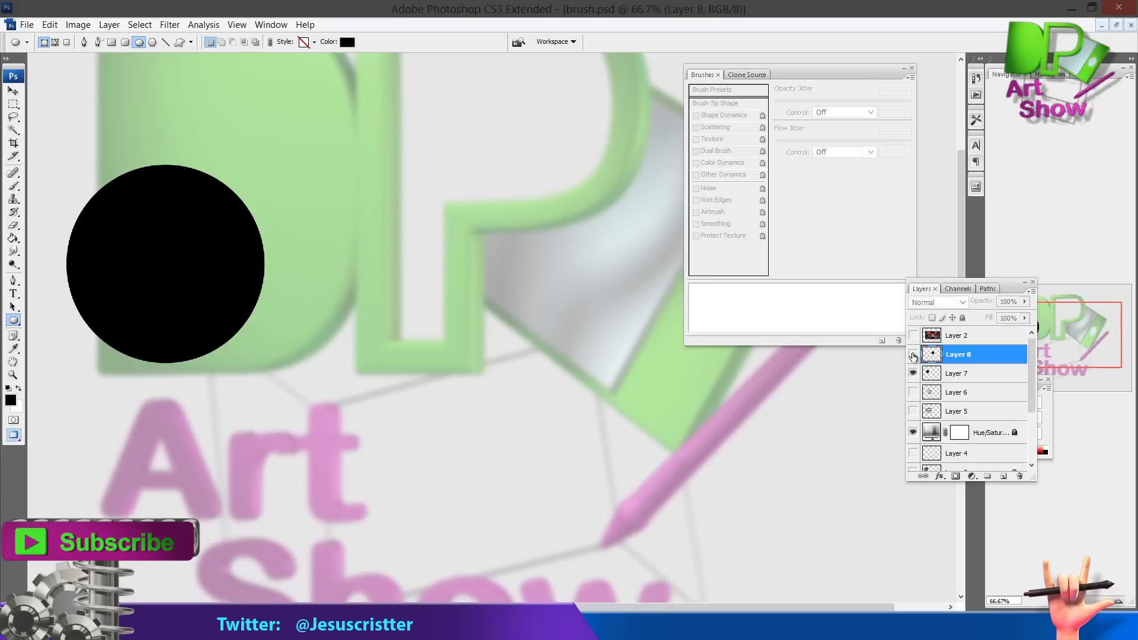
pyautogui.click(912, 355)
# Duplicate the circle layer and move the copy below the original circle
pyautogui.moveTo(572, 267); pyautogui.dragTo(631, 166)
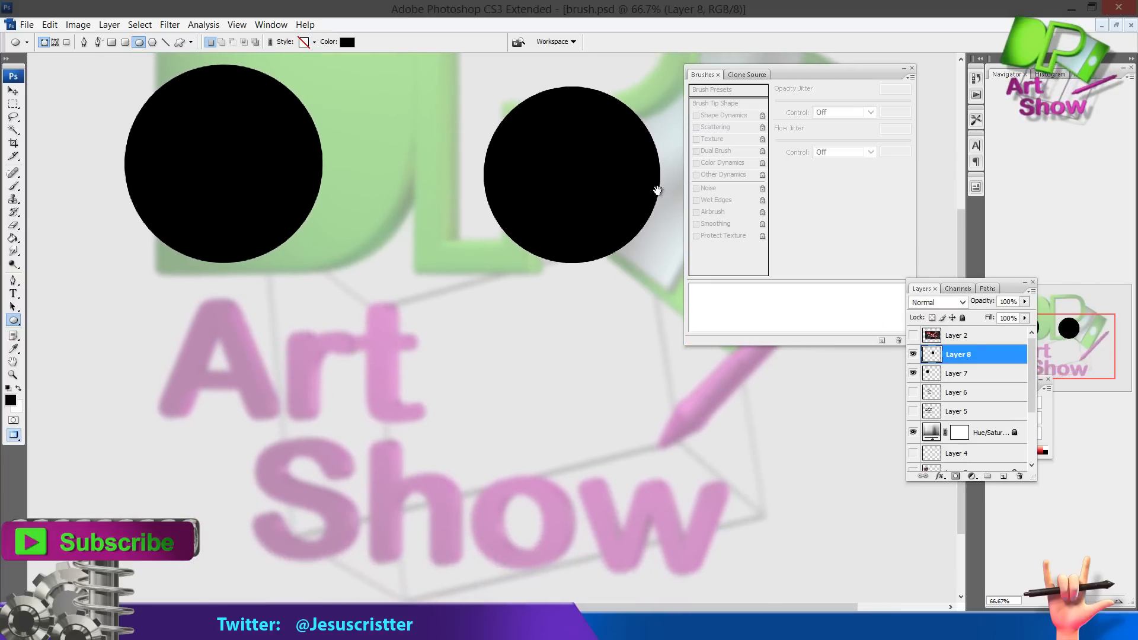
pyautogui.moveTo(969, 356); pyautogui.dragTo(1003, 476)
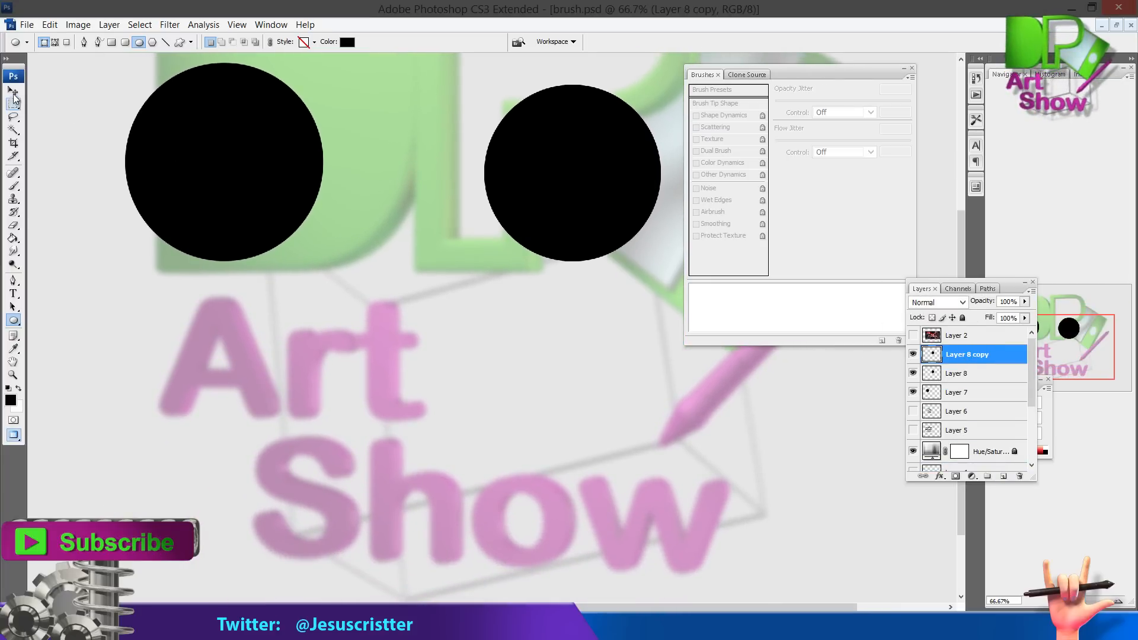
pyautogui.click(14, 93)
pyautogui.moveTo(612, 170); pyautogui.dragTo(612, 397)
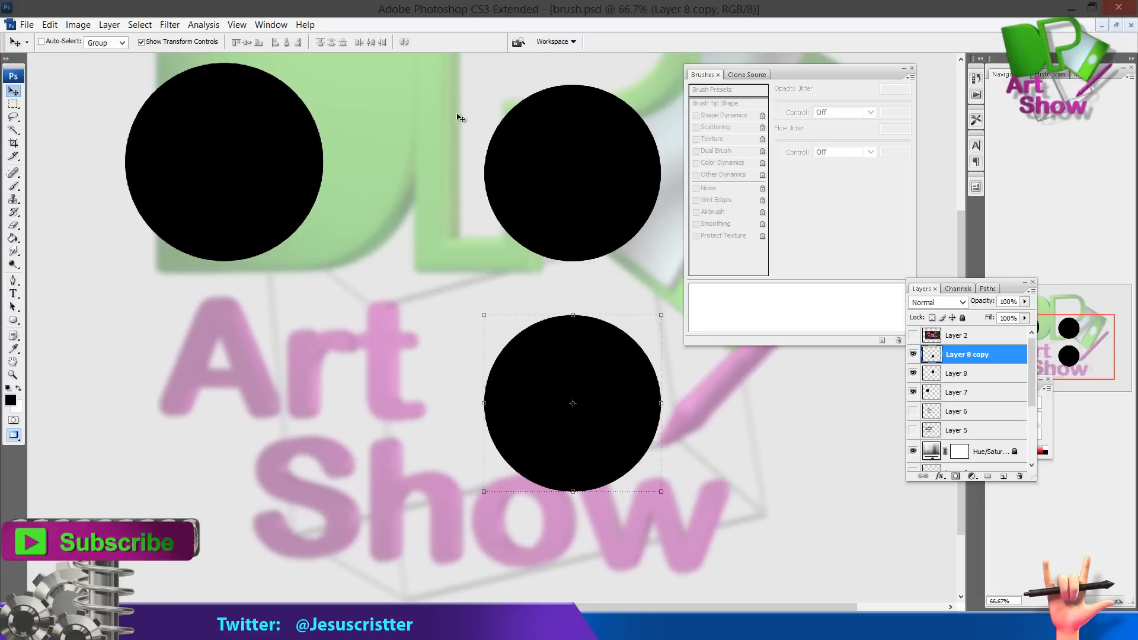
# Apply a Gaussian Blur with a radius of about 46.2 pixels to the copied circle
pyautogui.click(166, 22)
pyautogui.moveTo(140, 179)
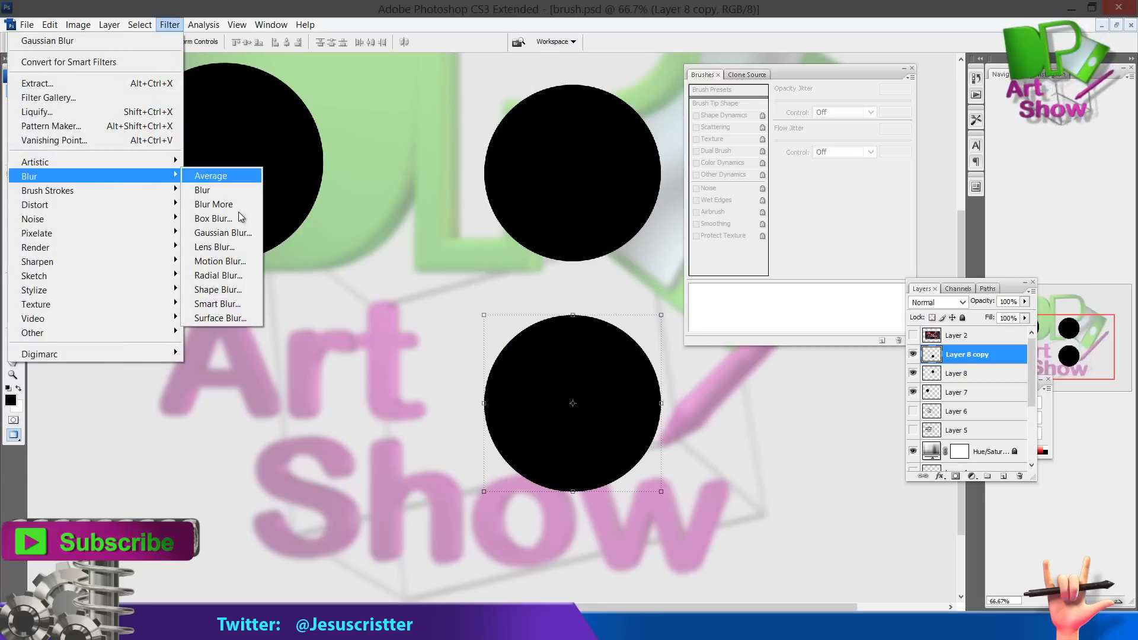
pyautogui.click(237, 234)
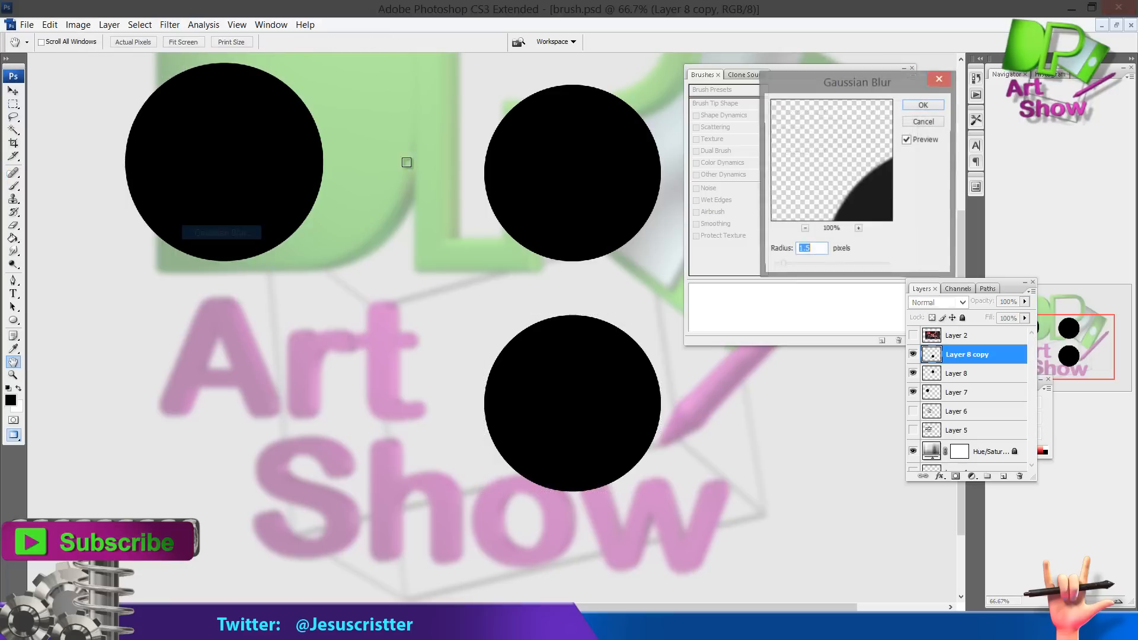
pyautogui.moveTo(795, 264); pyautogui.dragTo(847, 264)
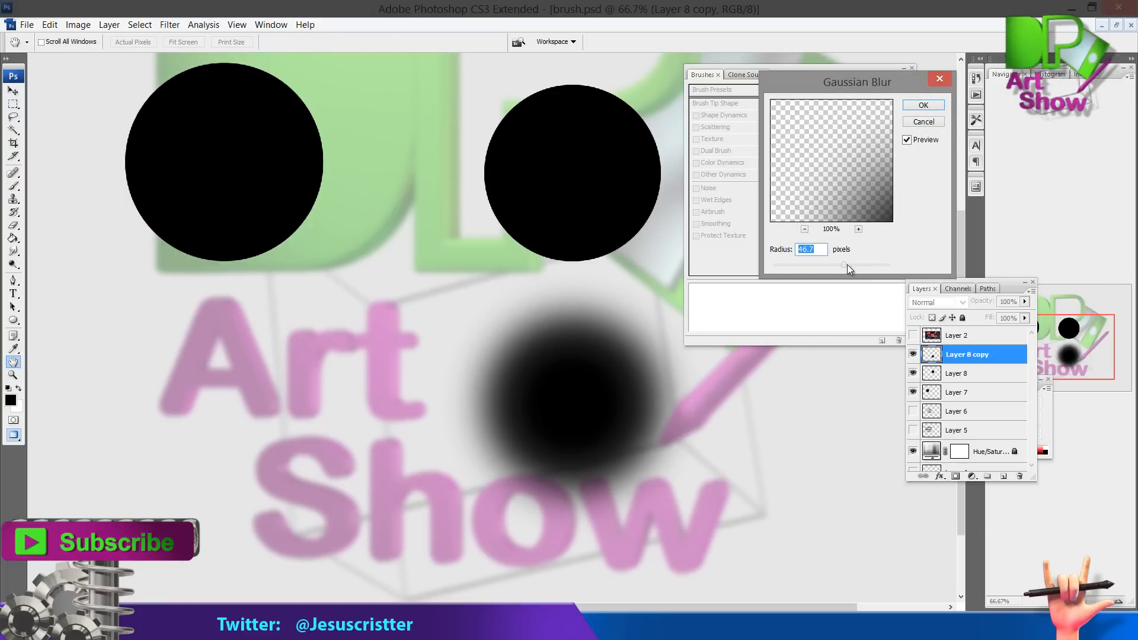
pyautogui.press('Return')
# Duplicate the blurred circle layer and merge the copy back down to intensify the blur
pyautogui.press('v')
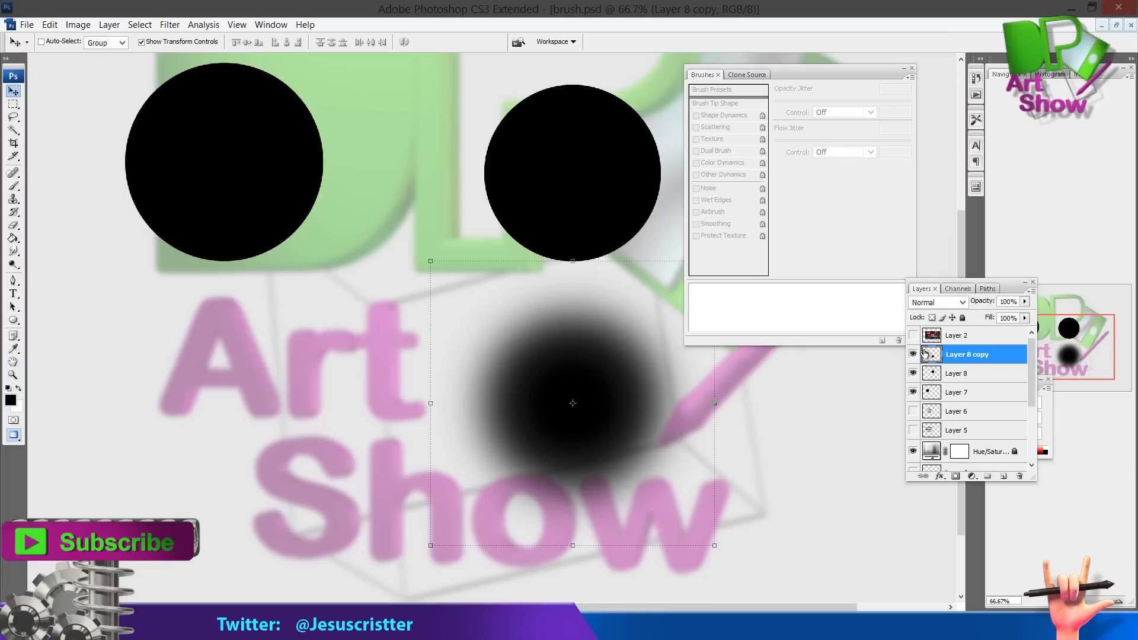
pyautogui.moveTo(972, 358); pyautogui.dragTo(1003, 477)
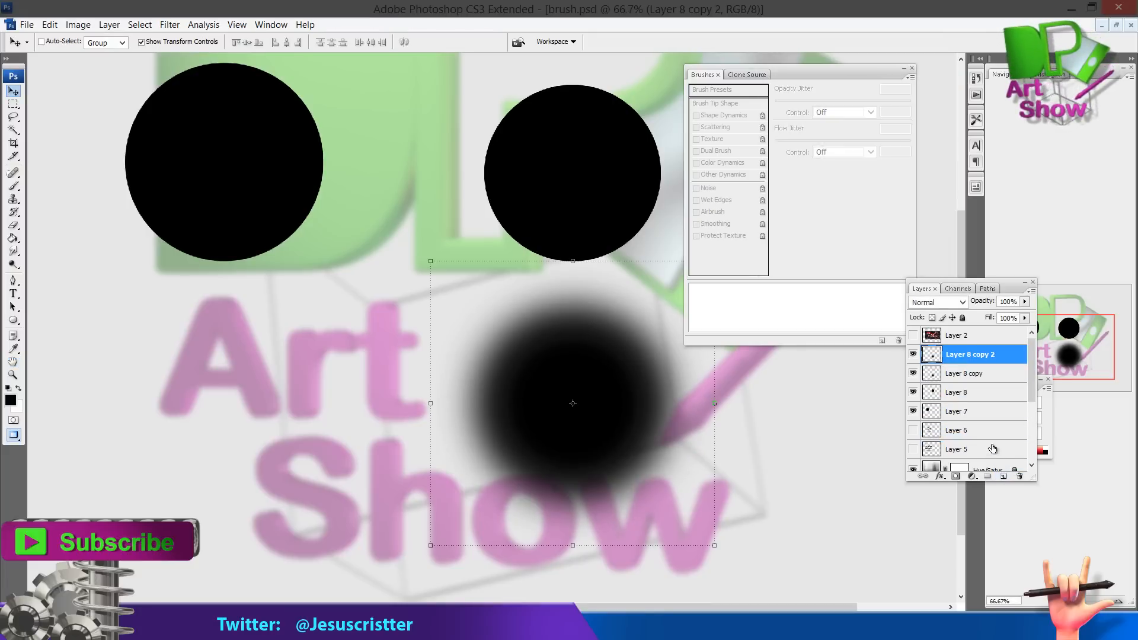
pyautogui.click(916, 355)
pyautogui.click(917, 355)
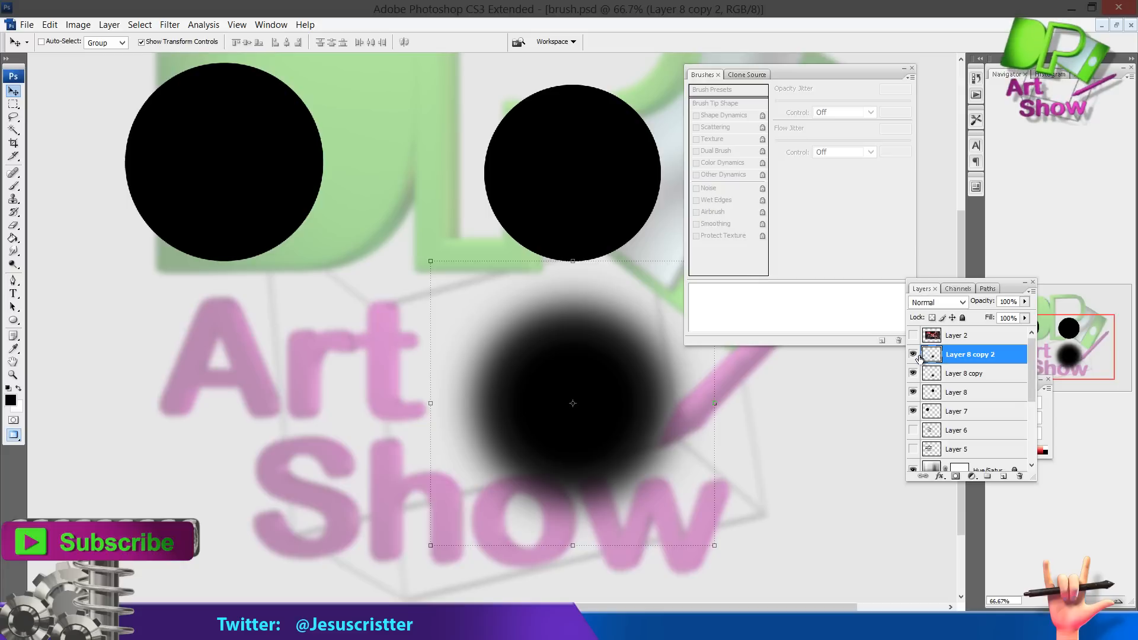
pyautogui.hotkey('ctrl', 'e')
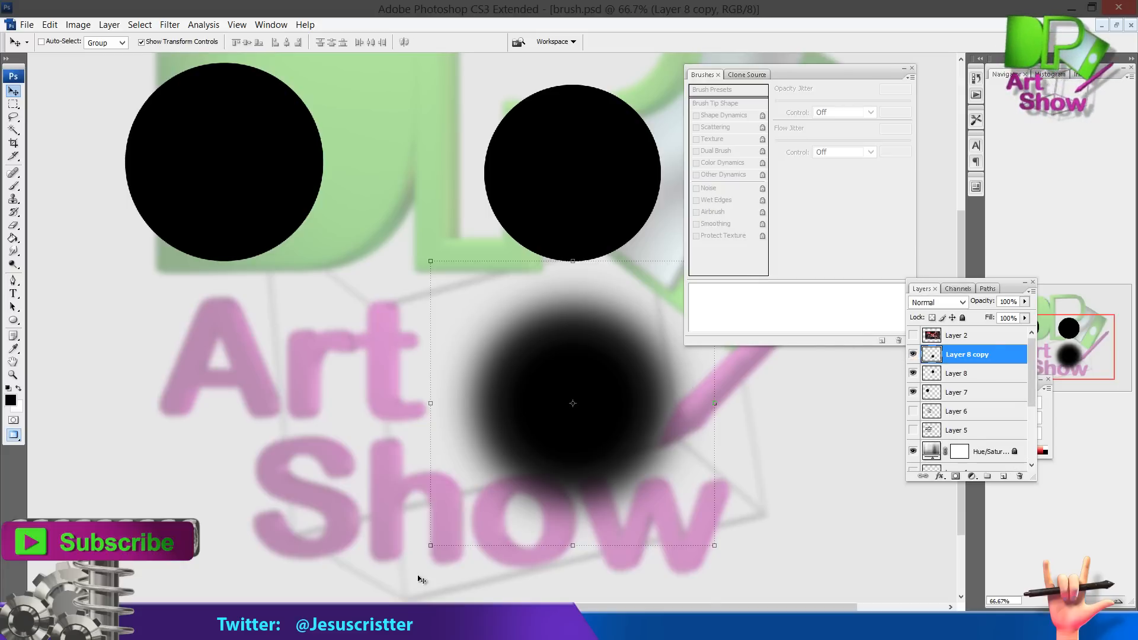
pyautogui.click(427, 628)
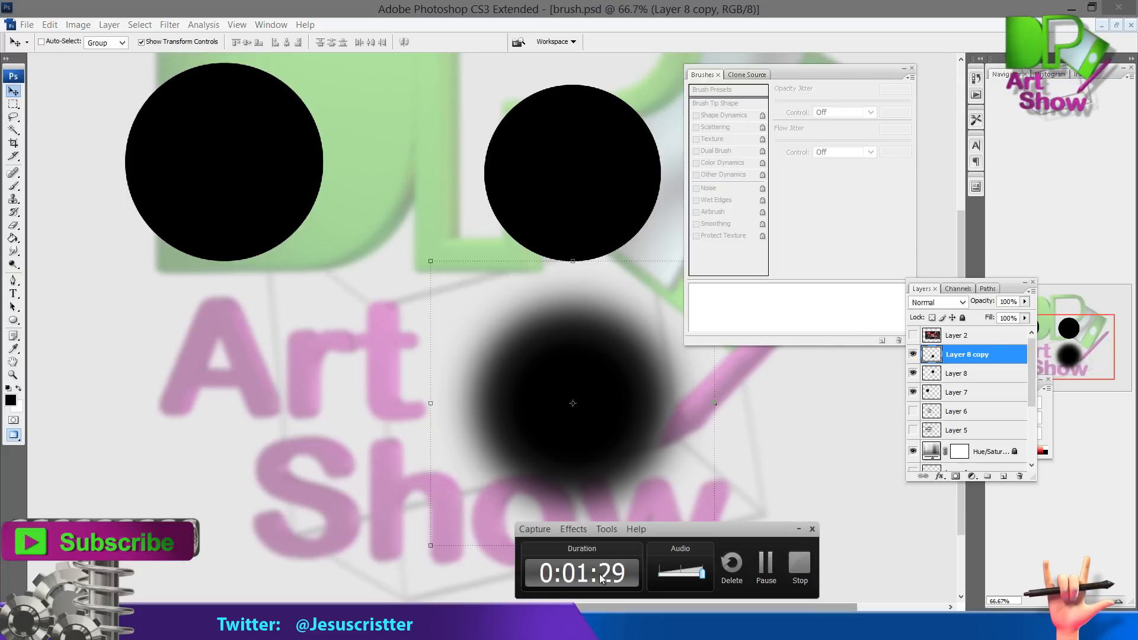
pyautogui.click(801, 562)
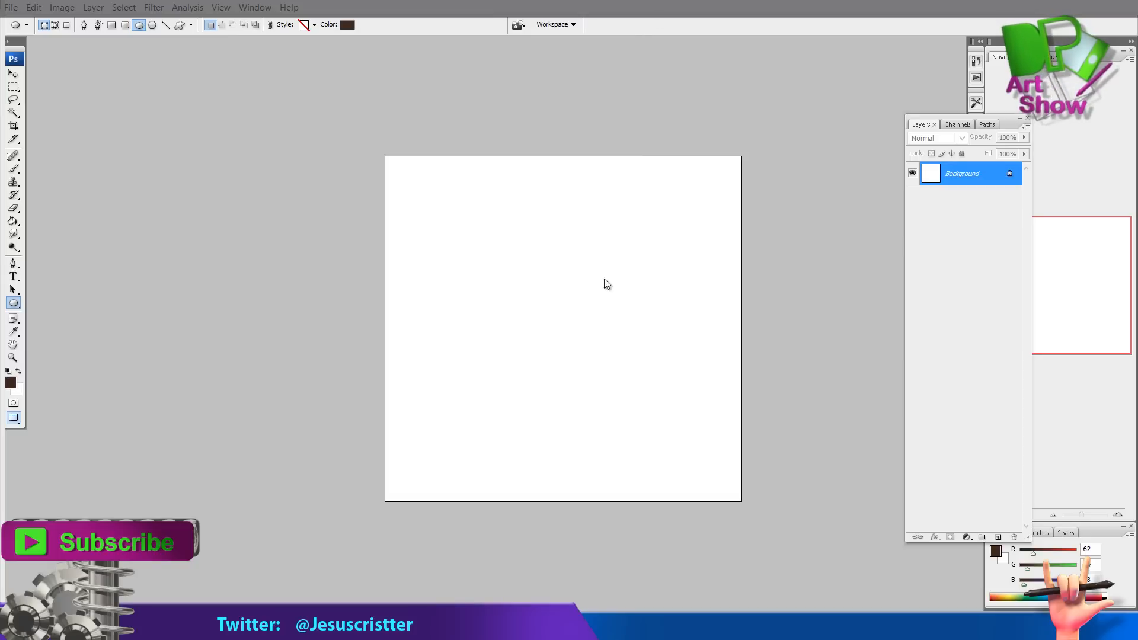
# In the blank document, add a new layer and duplicate the background layer
pyautogui.hotkey('ctrl', 'shift', 'n')
pyautogui.press('Return')
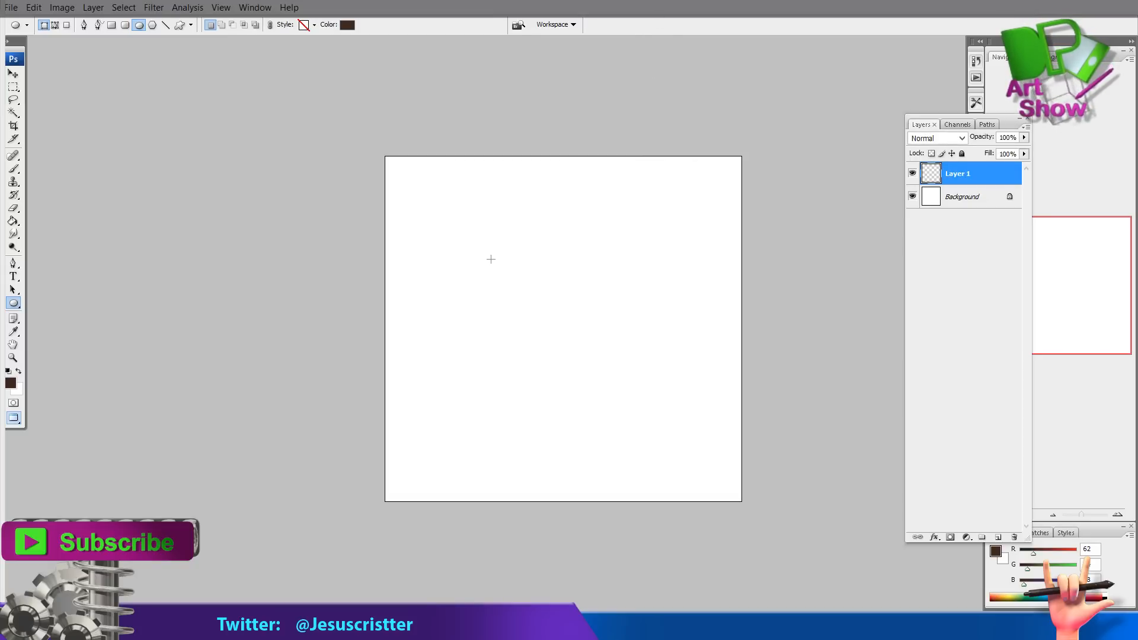
pyautogui.moveTo(966, 206); pyautogui.dragTo(998, 537)
pyautogui.click(964, 173)
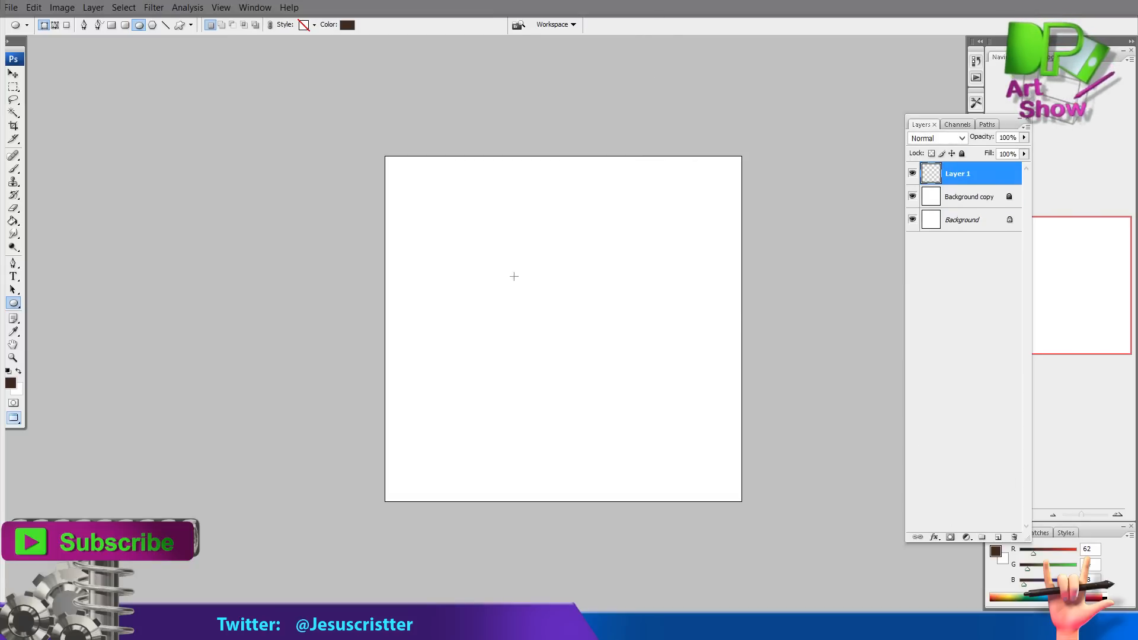
# Draw a brown circle with the Ellipse tool and move it toward the canvas centre
pyautogui.moveTo(557, 331); pyautogui.dragTo(705, 472)
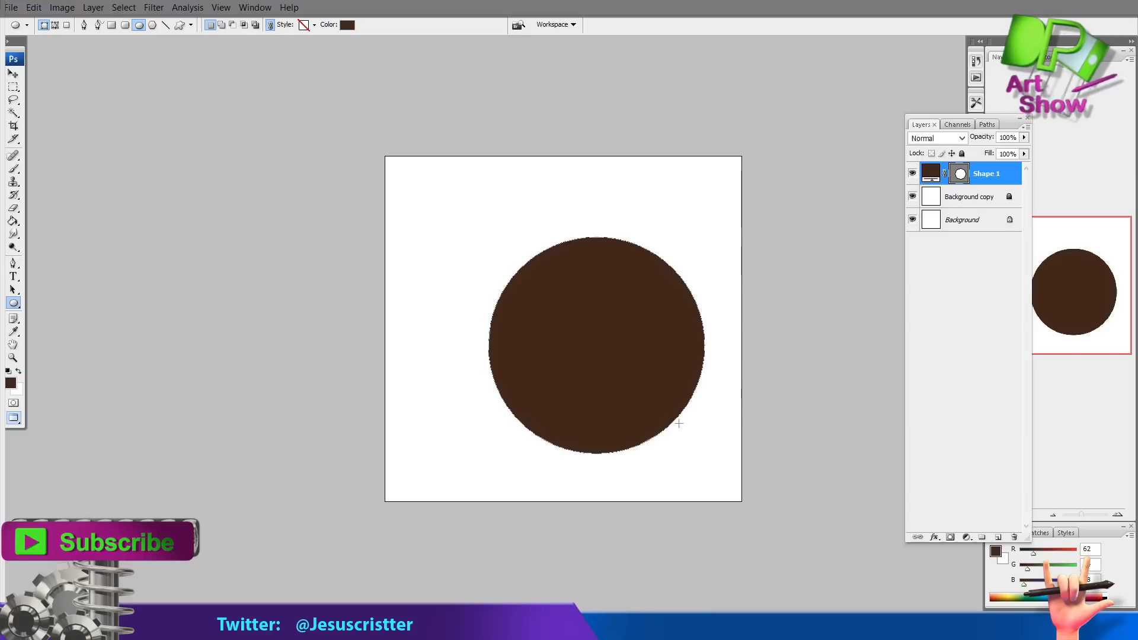
pyautogui.click(13, 75)
pyautogui.moveTo(583, 314); pyautogui.dragTo(557, 294)
# Create a new layer above the background copy and merge the circle shape into it
pyautogui.click(974, 197)
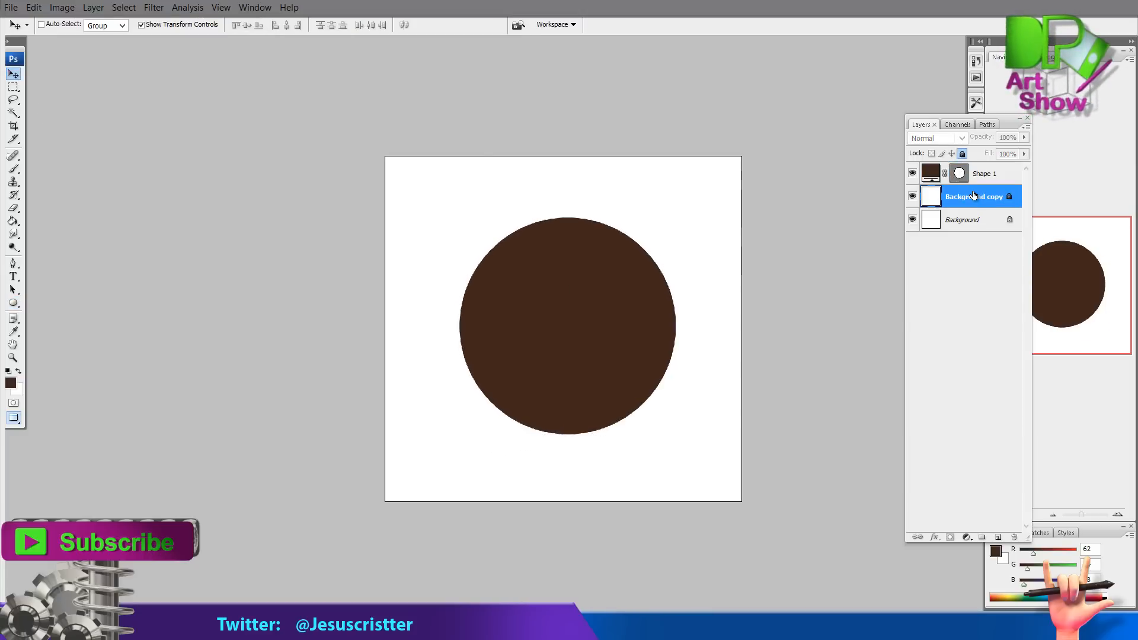
pyautogui.hotkey('ctrl', 'shift', 'n')
pyautogui.press('Return')
pyautogui.click(987, 172)
pyautogui.hotkey('ctrl', 'e')
# Turn the circle medium gray using Hue/Saturation
pyautogui.click(69, 11)
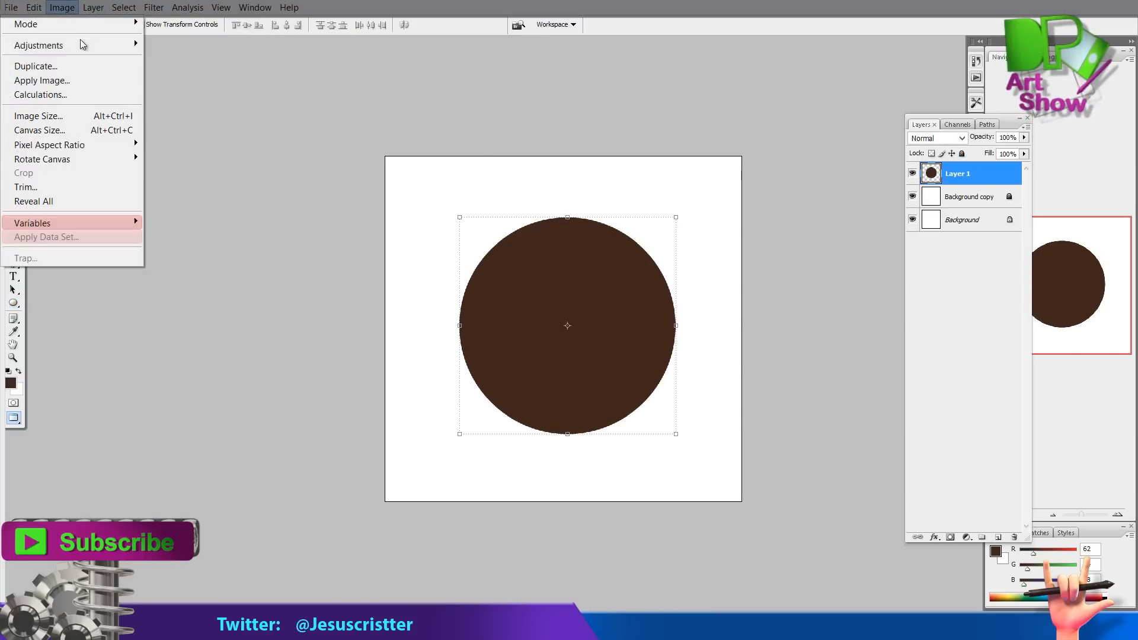
pyautogui.moveTo(83, 46)
pyautogui.click(202, 163)
pyautogui.moveTo(467, 236); pyautogui.dragTo(404, 234)
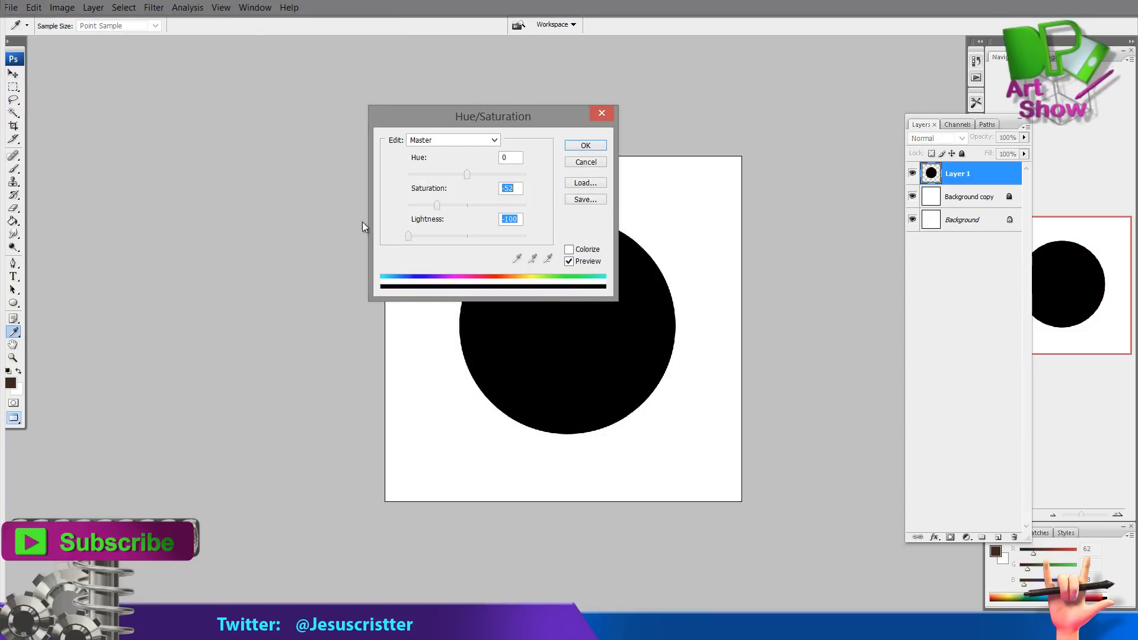
pyautogui.click(485, 234)
pyautogui.click(585, 146)
# Nudge the gray circle slightly left and duplicate its layer
pyautogui.press('v')
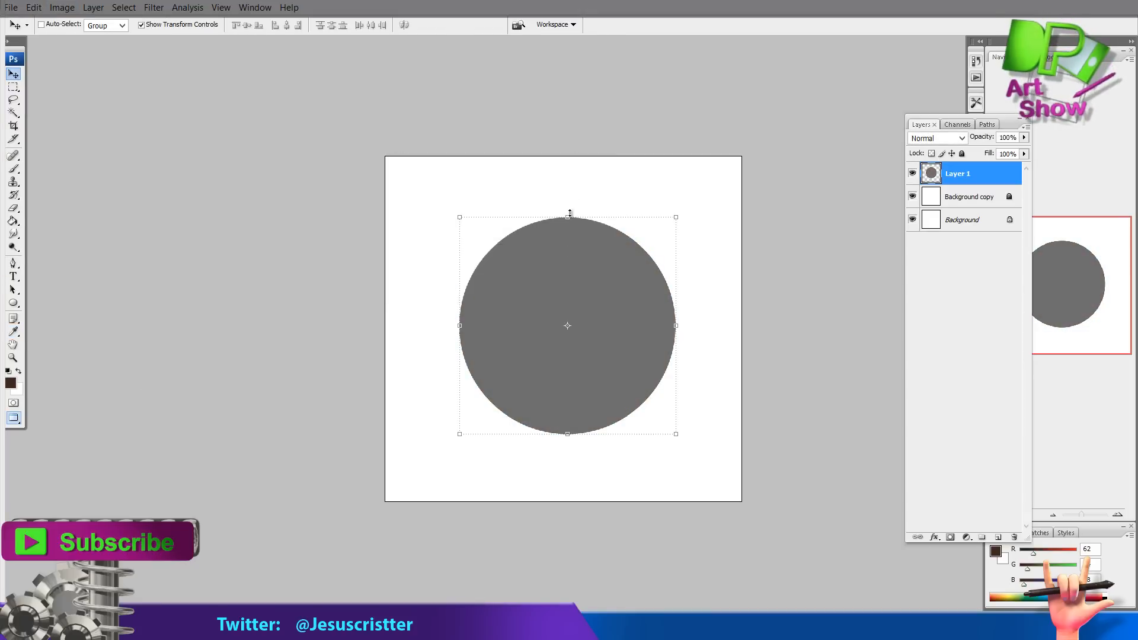
pyautogui.press('Left')
pyautogui.press('Left')
pyautogui.press('Left')
pyautogui.press('Left')
pyautogui.press('Left')
pyautogui.press('Left')
pyautogui.press('Left')
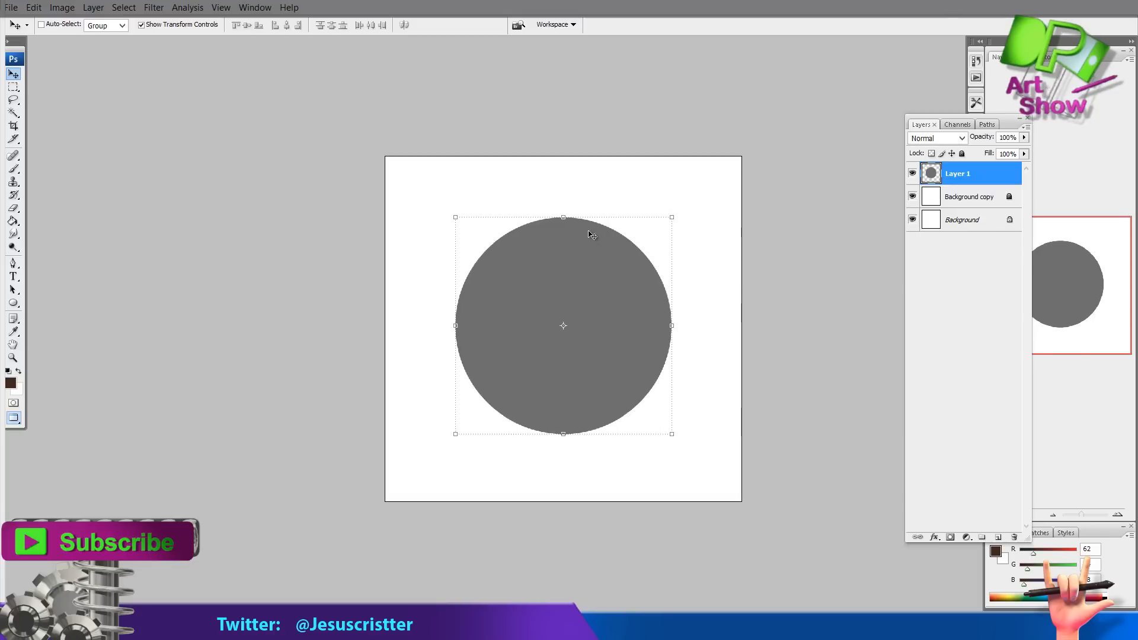
pyautogui.moveTo(960, 178); pyautogui.dragTo(998, 537)
# Darken the duplicated circle with Hue/Saturation, setting Lightness to -91
pyautogui.click(62, 7)
pyautogui.click(184, 166)
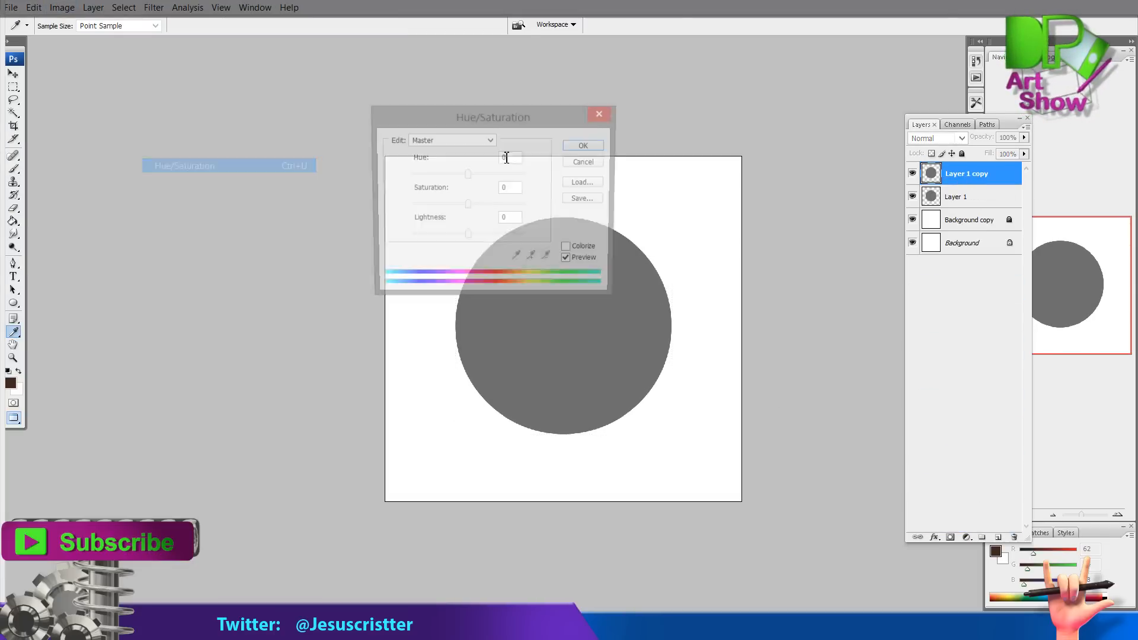
pyautogui.moveTo(467, 236); pyautogui.dragTo(410, 237)
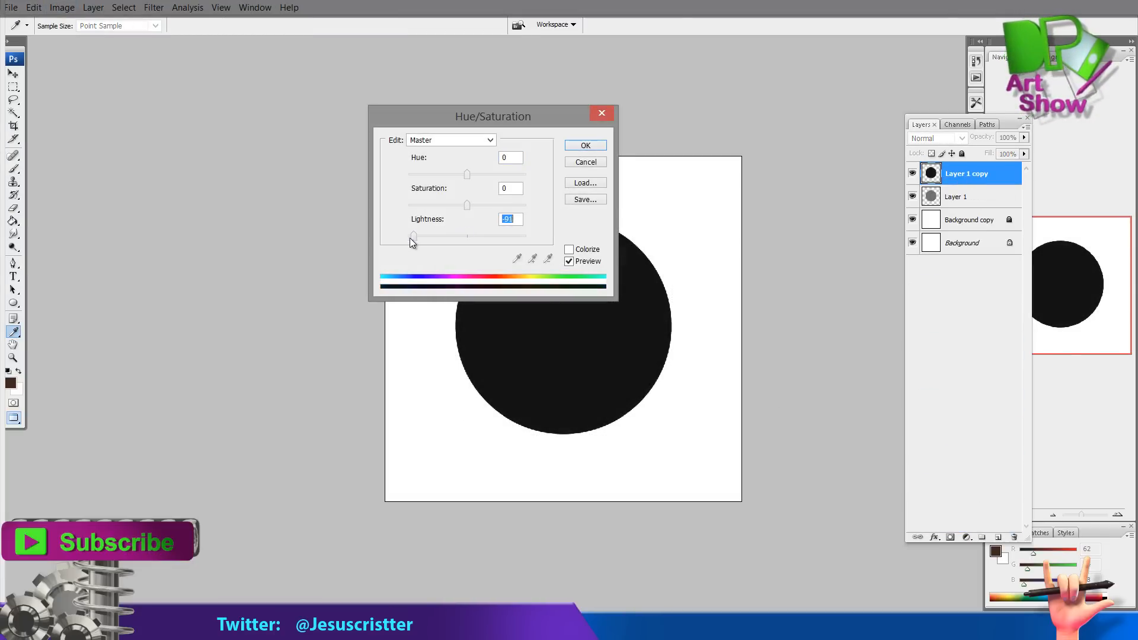
pyautogui.click(585, 145)
# Scale the dark circle down to 41% around its centre to form a pupil
pyautogui.hotkey('ctrl', 't')
pyautogui.moveTo(671, 215); pyautogui.dragTo(608, 281)
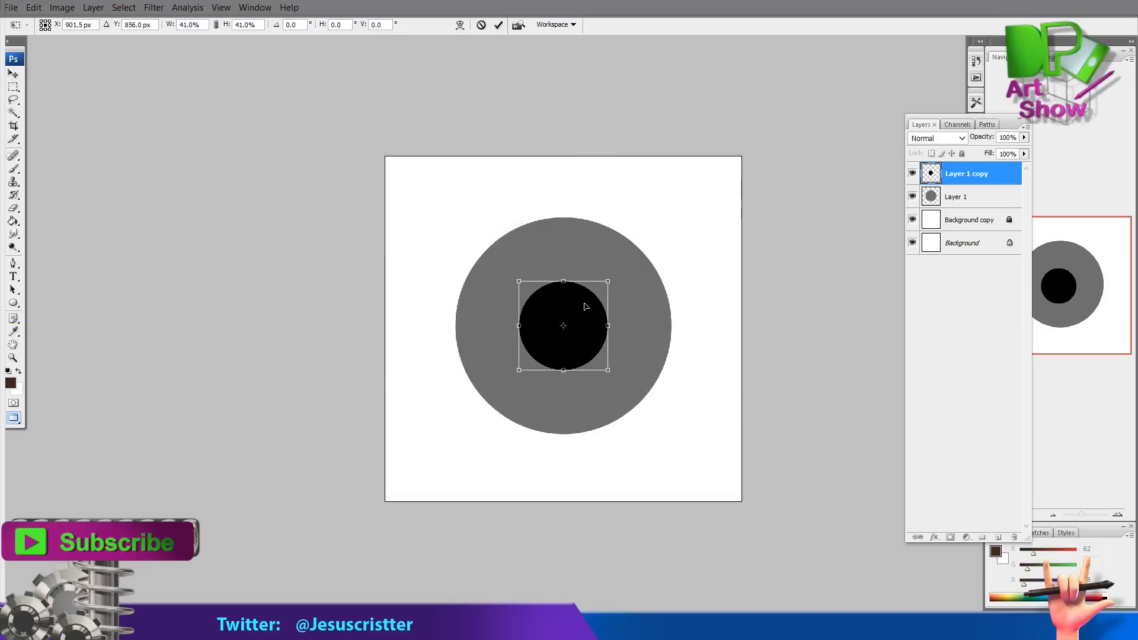
pyautogui.press('Return')
pyautogui.press('z')
pyautogui.click(610, 323)
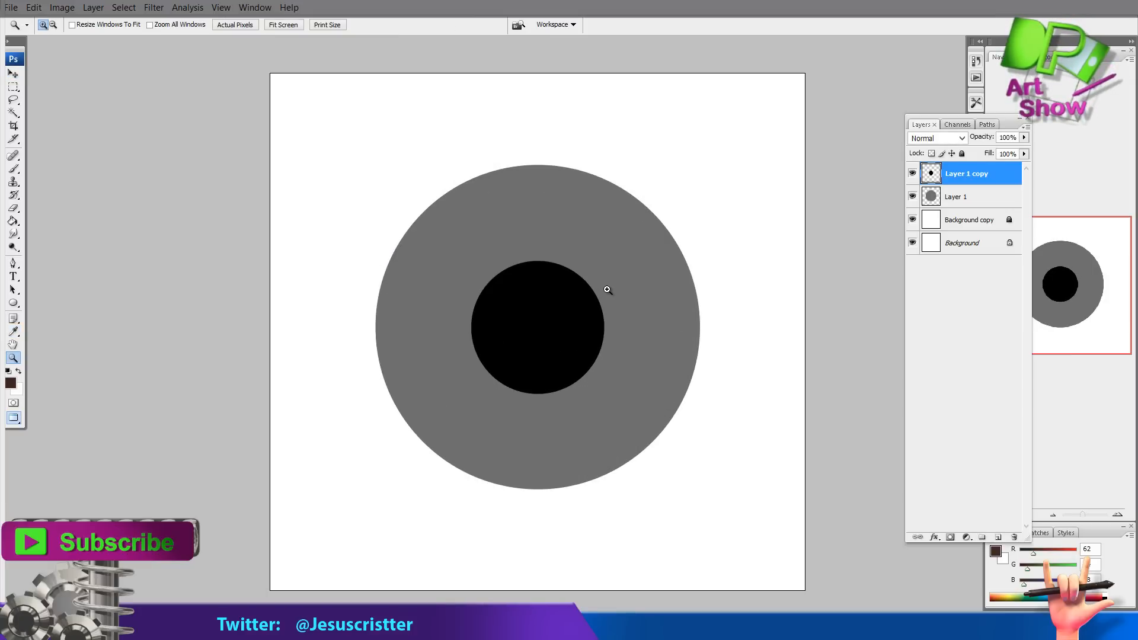
# Duplicate the blurred-pupil layer and apply a Gaussian Blur of radius 74 pixels to the lower pupil copy
pyautogui.click(954, 197)
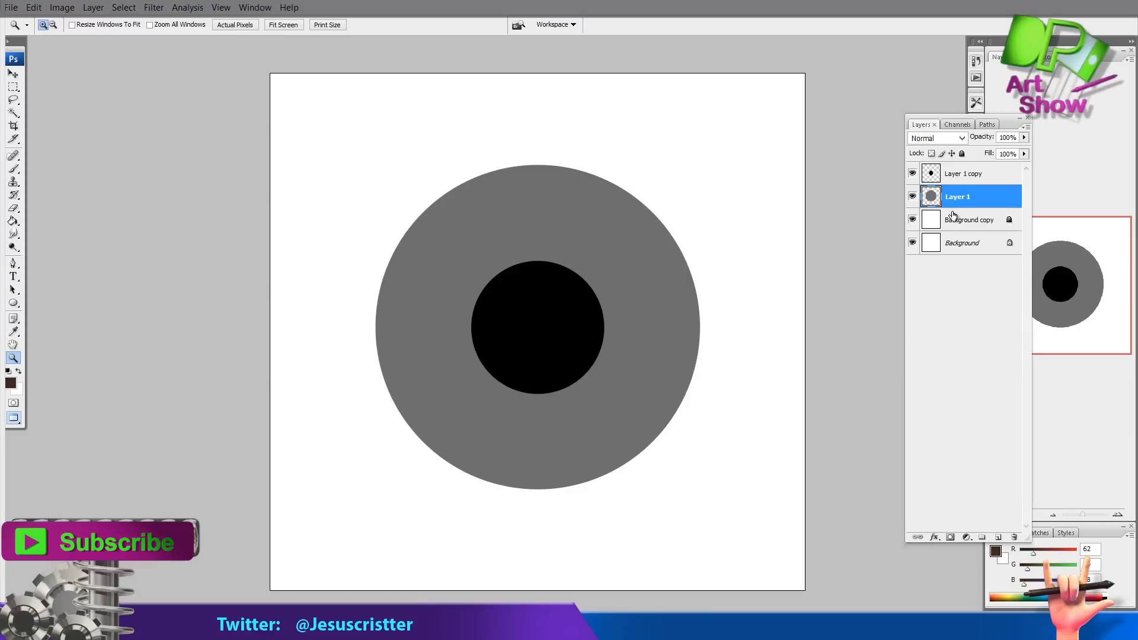
pyautogui.click(974, 178)
pyautogui.moveTo(963, 178); pyautogui.dragTo(999, 537)
pyautogui.click(961, 199)
pyautogui.click(62, 8)
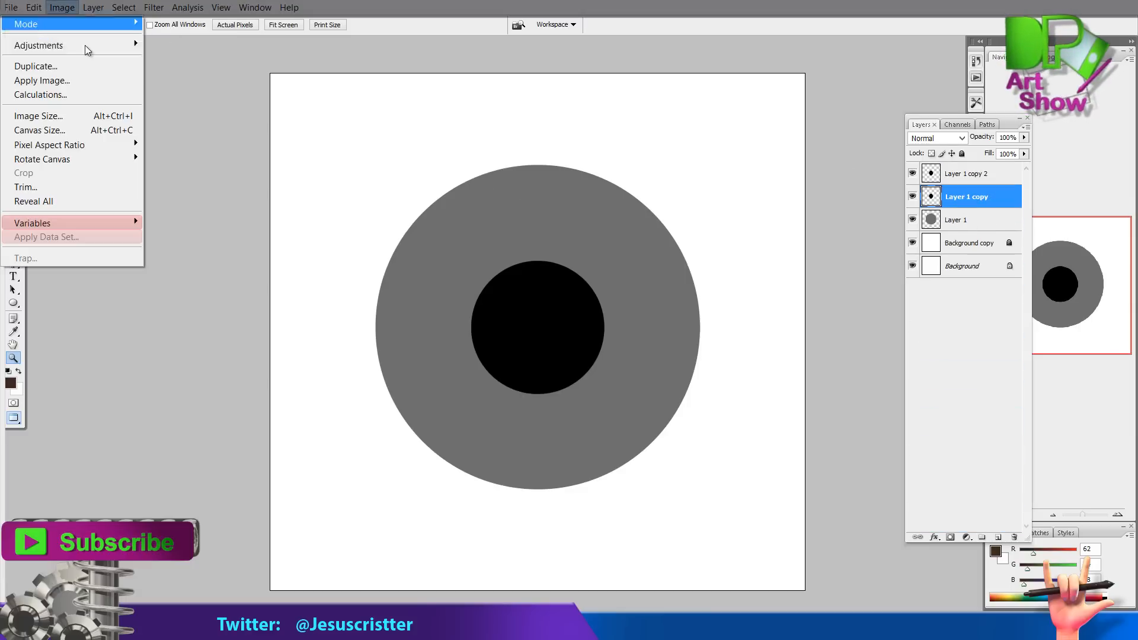
pyautogui.click(154, 7)
pyautogui.moveTo(120, 159)
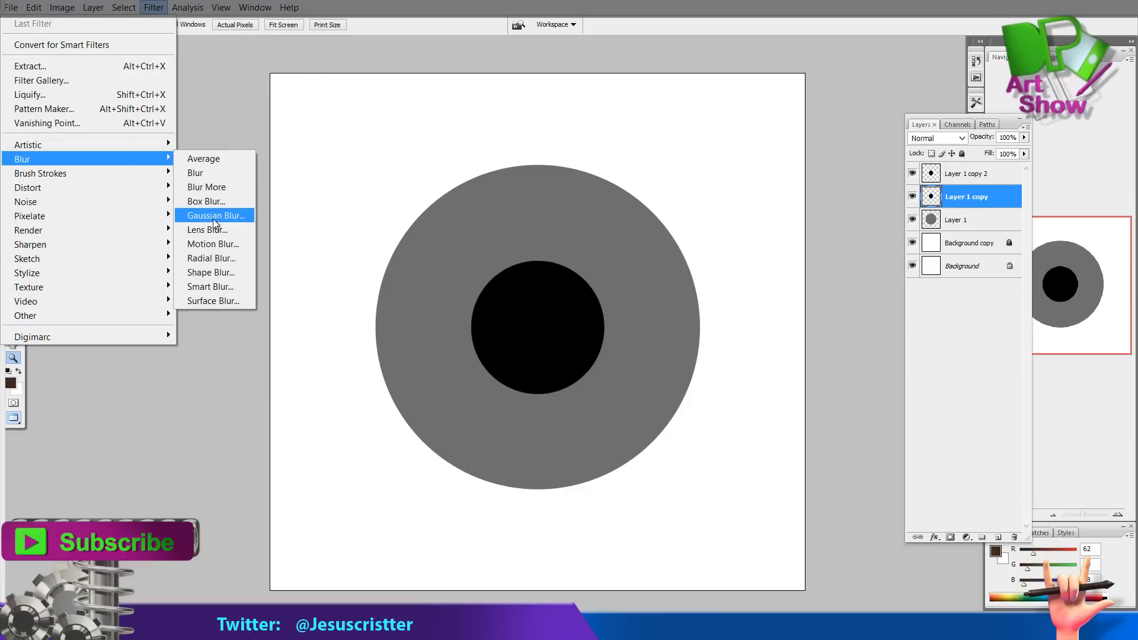
pyautogui.click(211, 219)
pyautogui.moveTo(654, 301); pyautogui.dragTo(671, 300)
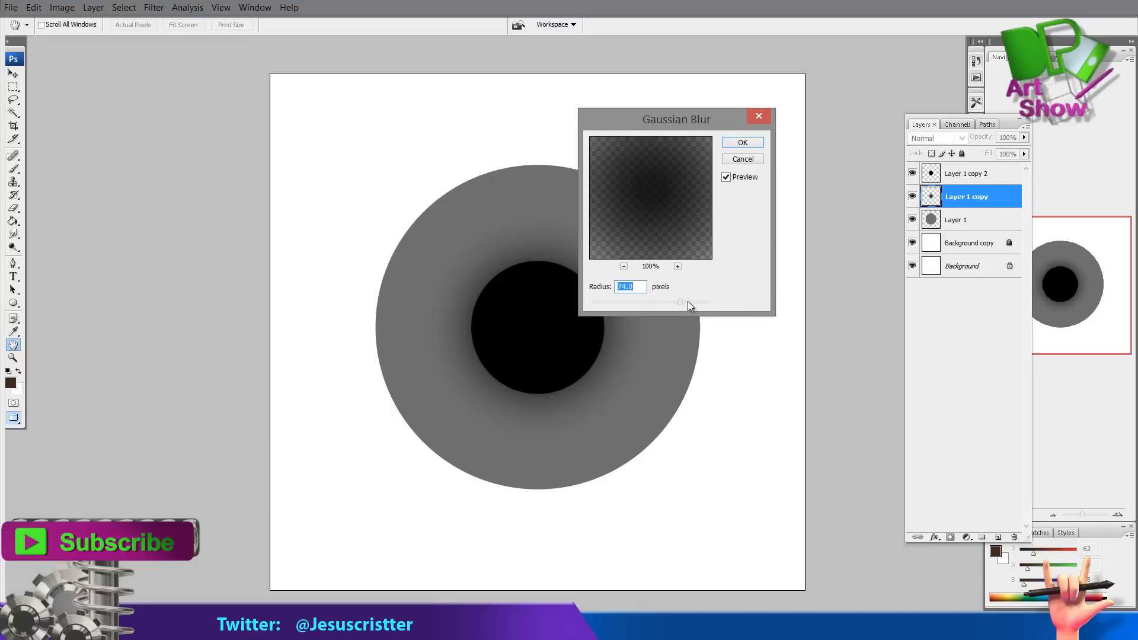
pyautogui.press('Return')
pyautogui.moveTo(953, 204); pyautogui.dragTo(997, 538)
pyautogui.moveTo(967, 197); pyautogui.dragTo(998, 536)
pyautogui.hotkey('ctrl', 'z')
pyautogui.moveTo(1007, 125); pyautogui.dragTo(897, 121)
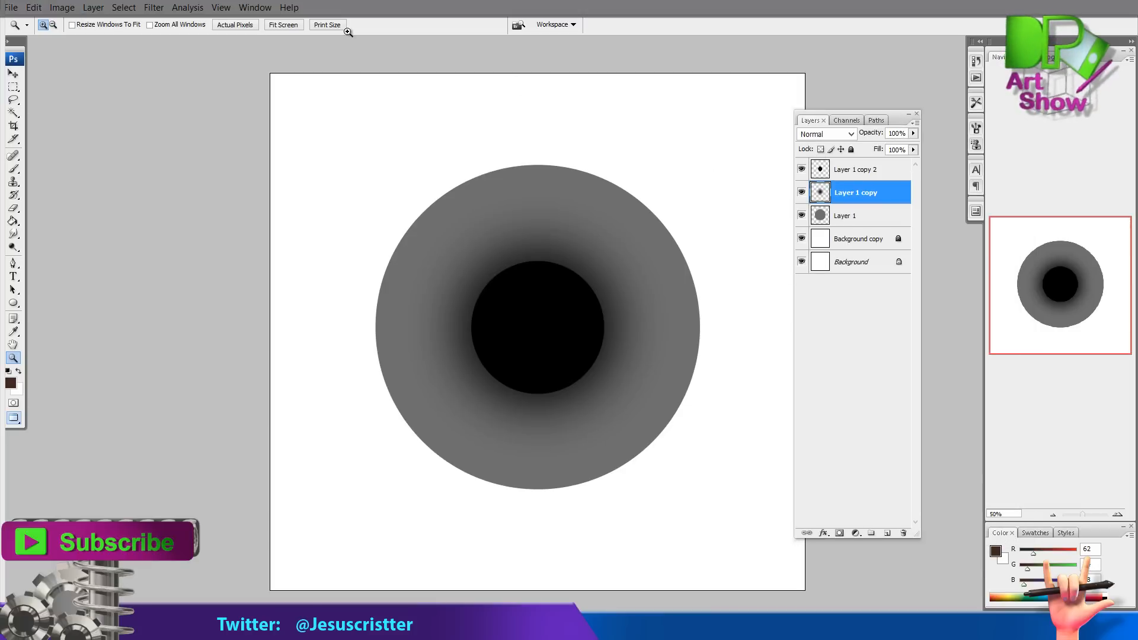
pyautogui.hotkey('ctrl', 'Tab')
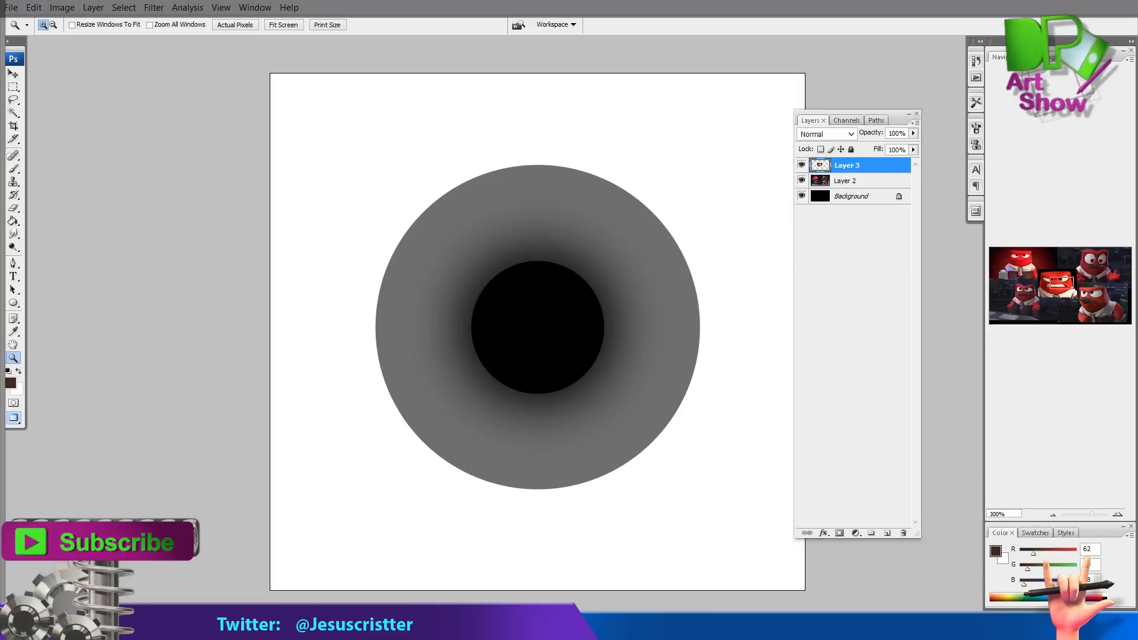
pyautogui.click(731, 199)
pyautogui.scroll(1, 731, 200)
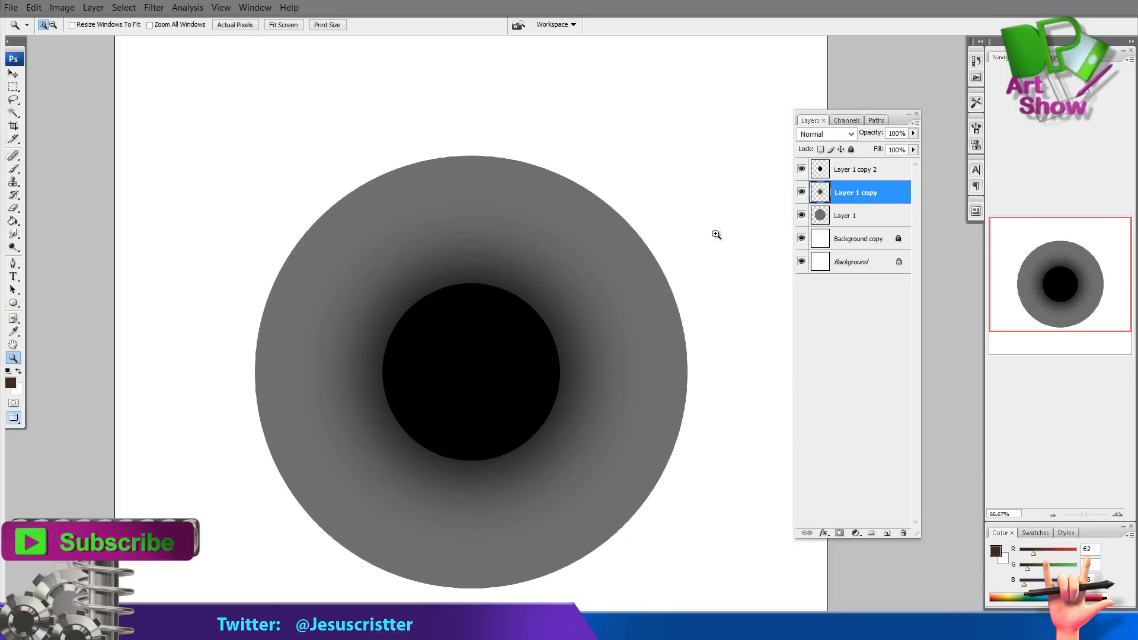
pyautogui.moveTo(686, 250); pyautogui.dragTo(716, 199)
# Colorize the gray outer circle brown with Hue/Saturation: Hue 22, Saturation 49, Lightness -46
pyautogui.click(842, 218)
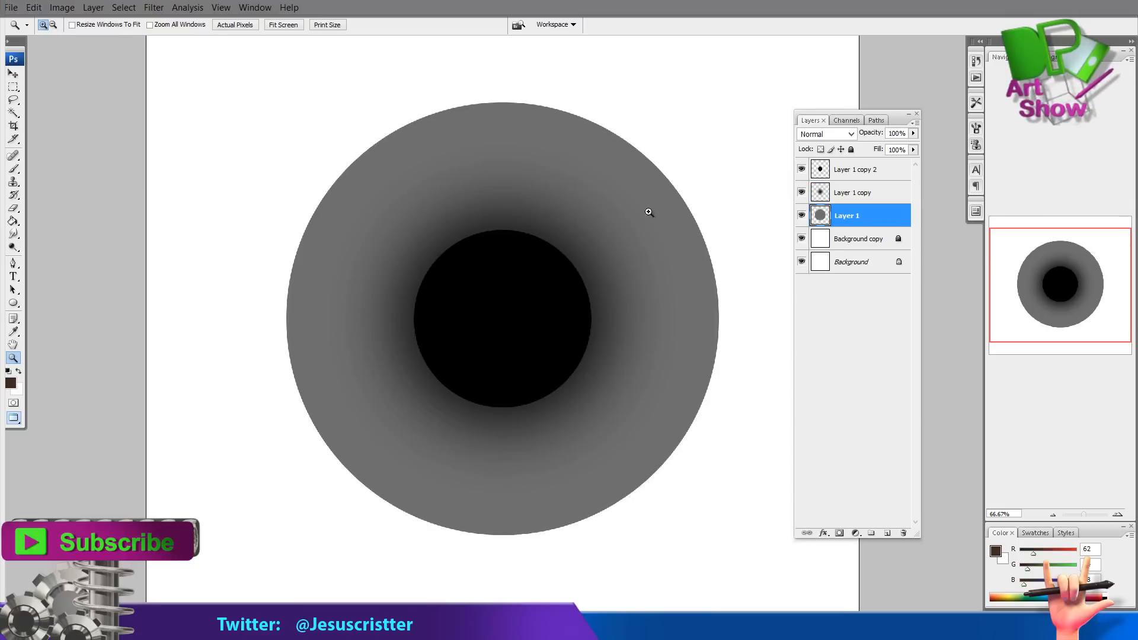
pyautogui.click(62, 8)
pyautogui.moveTo(66, 45)
pyautogui.click(196, 164)
pyautogui.click(569, 249)
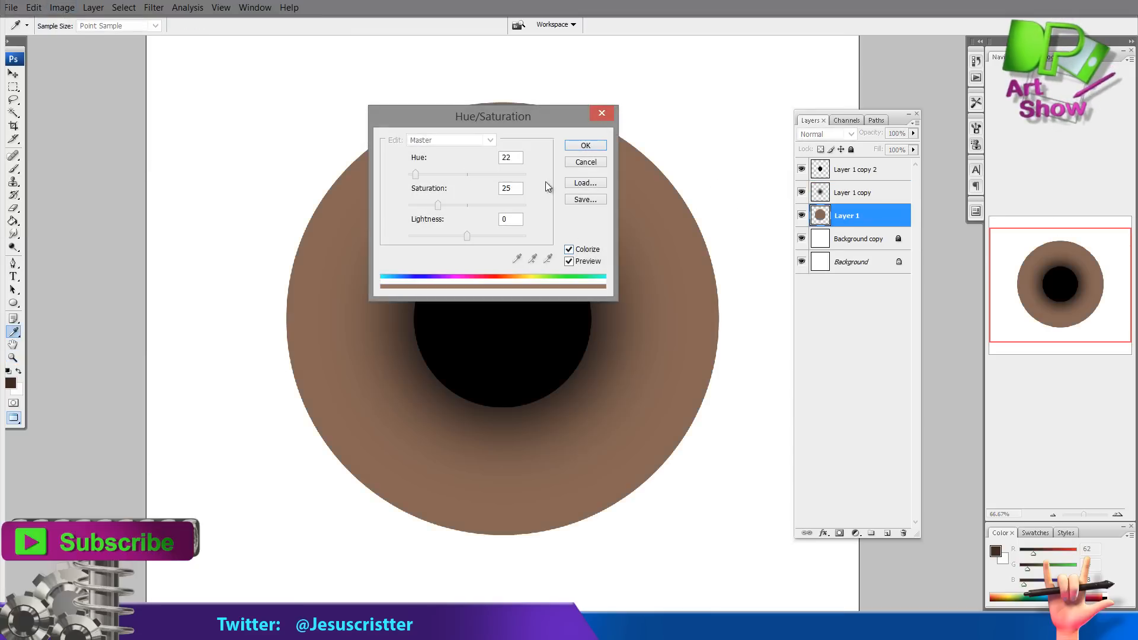
pyautogui.moveTo(467, 235); pyautogui.dragTo(439, 236)
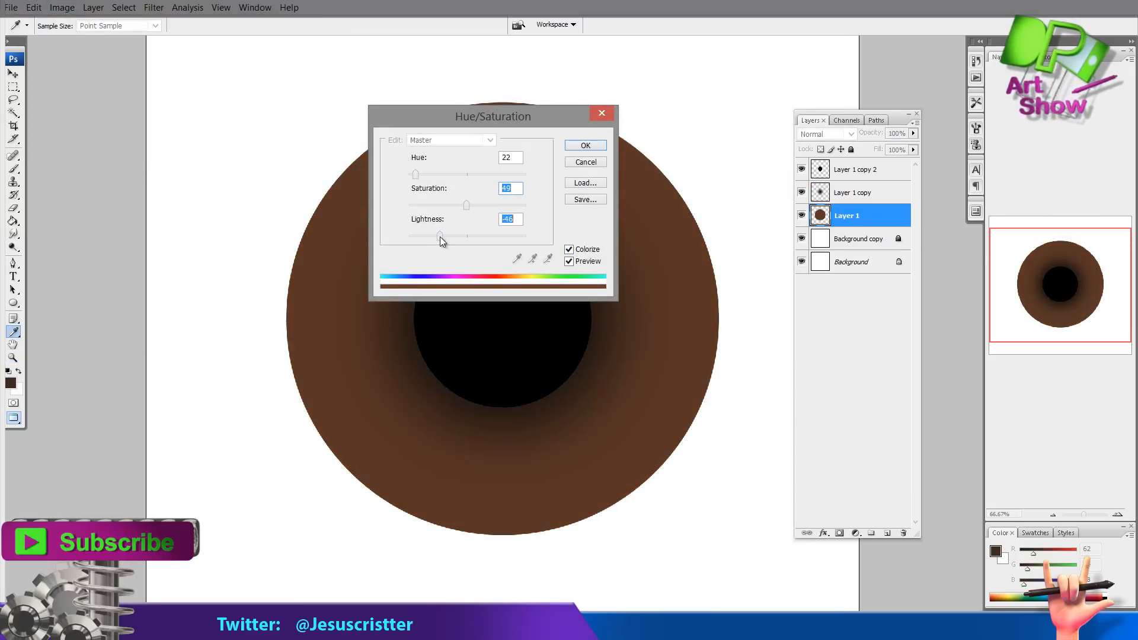
pyautogui.click(597, 145)
pyautogui.click(845, 194)
pyautogui.click(63, 7)
pyautogui.moveTo(86, 45)
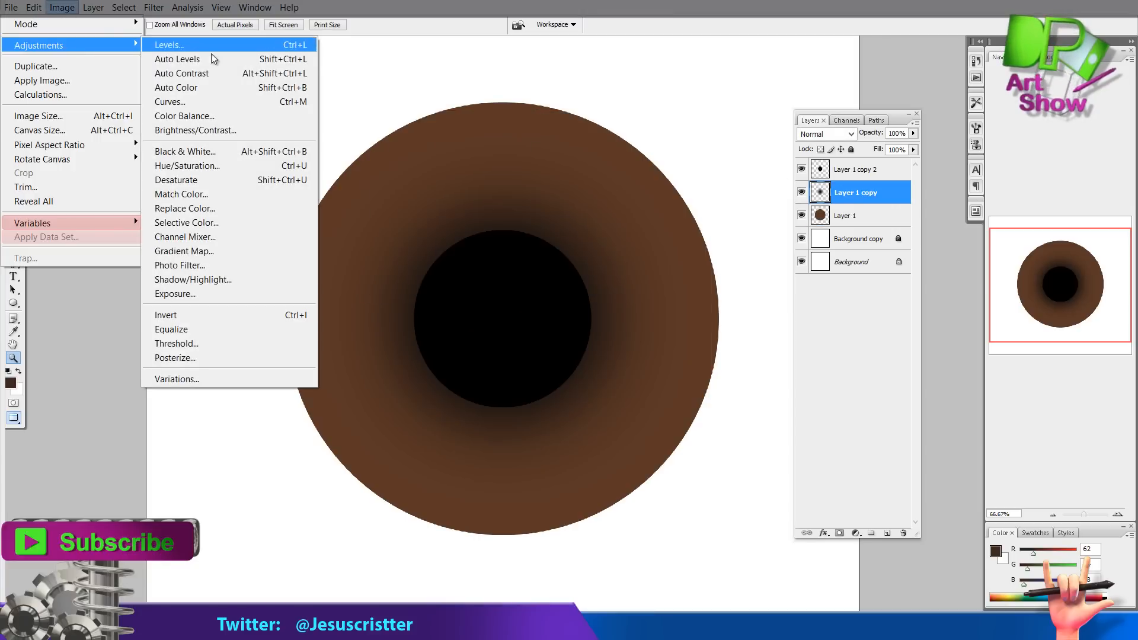
pyautogui.click(200, 166)
pyautogui.click(594, 164)
pyautogui.moveTo(857, 193); pyautogui.dragTo(887, 533)
pyautogui.hotkey('ctrl', 'z')
# Apply Gaussian Blur again to the blurred pupil-copy layer
pyautogui.click(154, 7)
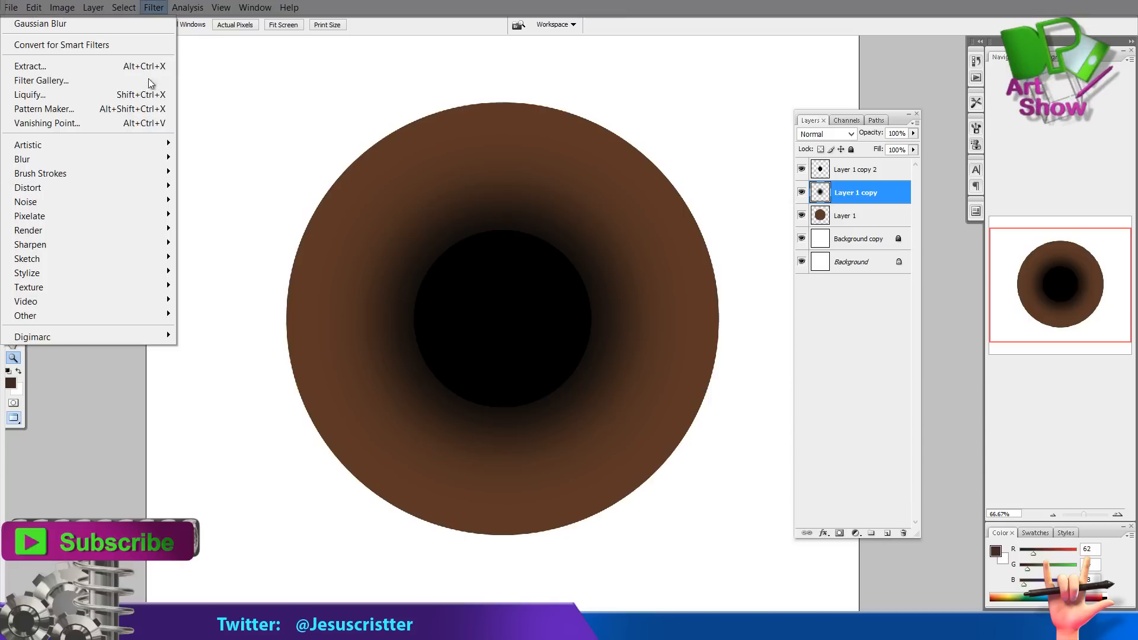
pyautogui.moveTo(89, 155)
pyautogui.click(214, 215)
pyautogui.click(741, 143)
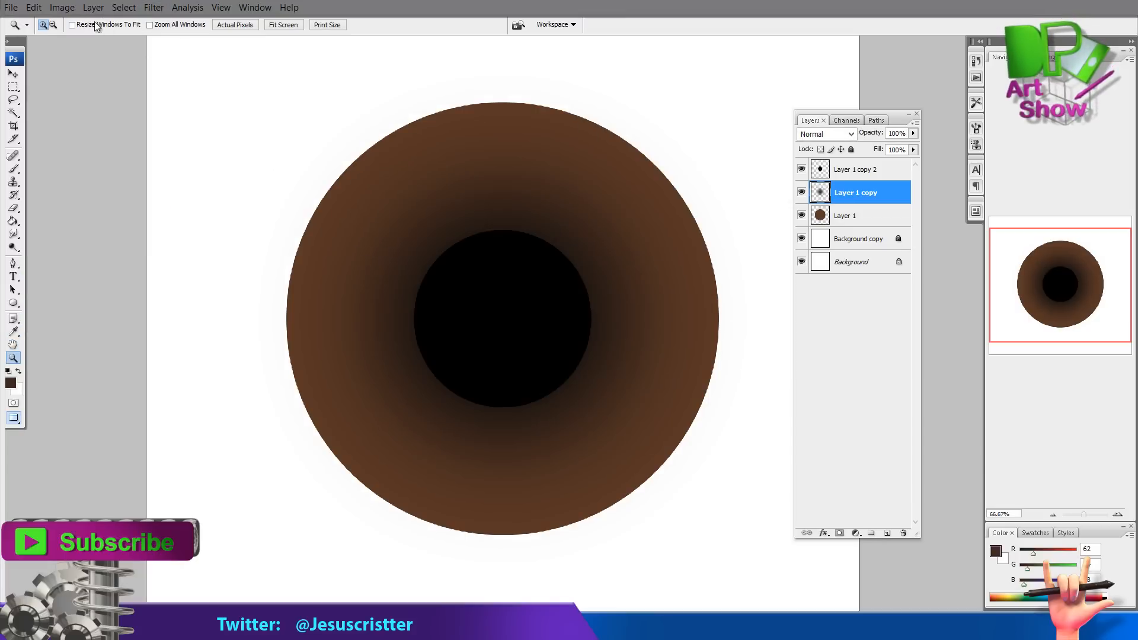
# Colorize the blurred layer orange with Hue/Saturation: Hue 22, Saturation 94, Lightness +48
pyautogui.click(62, 7)
pyautogui.moveTo(71, 41)
pyautogui.click(201, 166)
pyautogui.moveTo(494, 113); pyautogui.dragTo(699, 92)
pyautogui.click(773, 226)
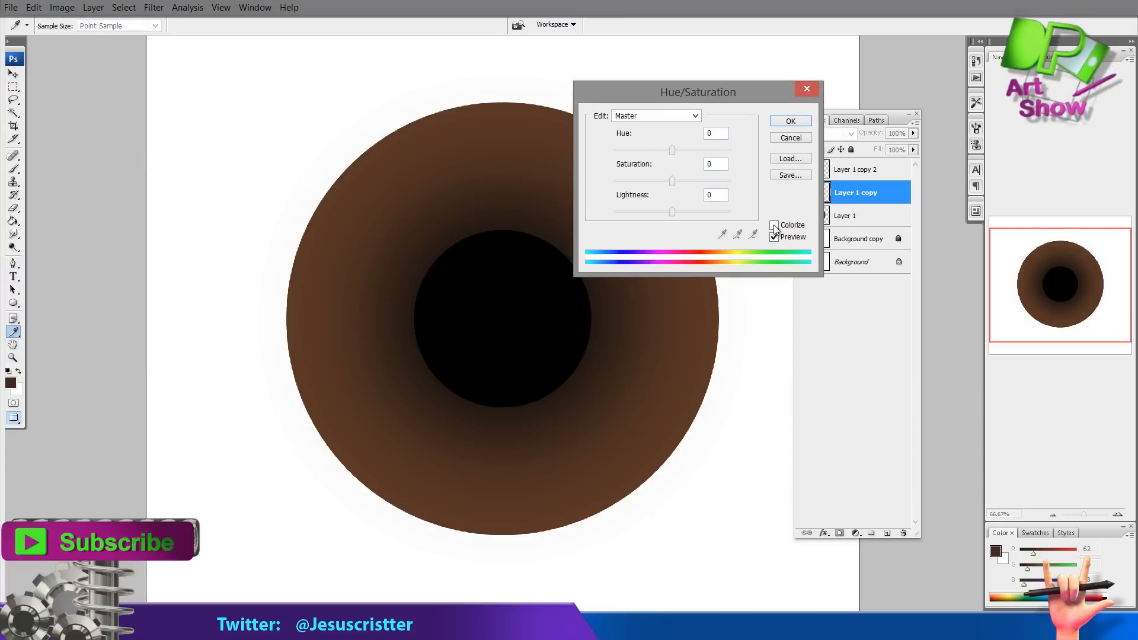
pyautogui.moveTo(672, 212); pyautogui.dragTo(700, 211)
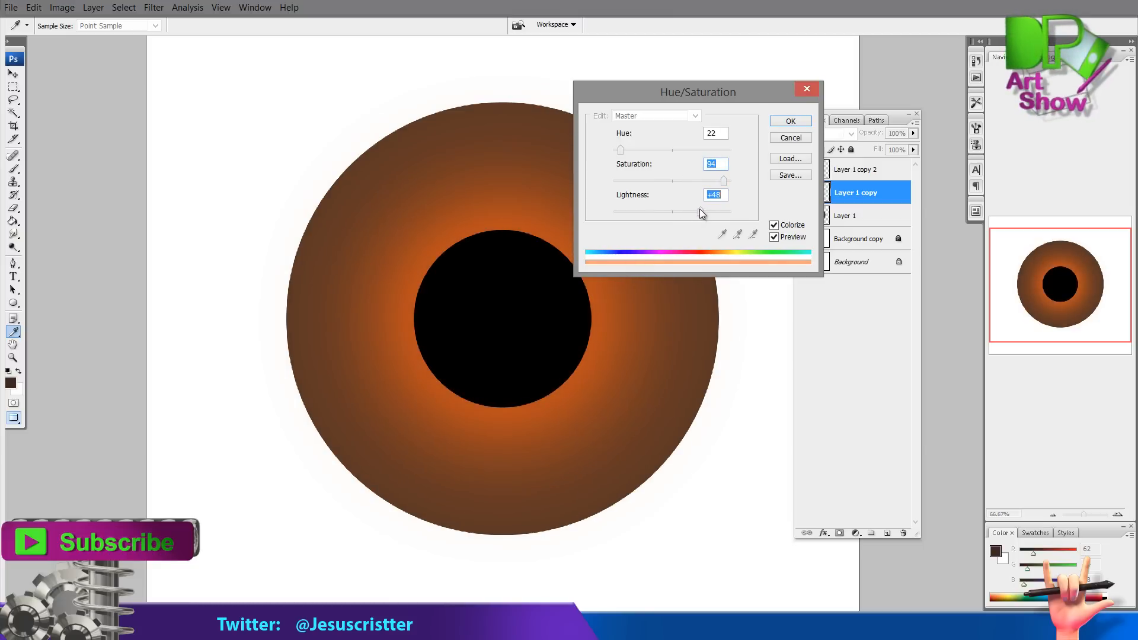
pyautogui.click(789, 122)
# Duplicate the black pupil layer and apply a Gaussian Blur to the lower pupil copy
pyautogui.moveTo(853, 169); pyautogui.dragTo(887, 533)
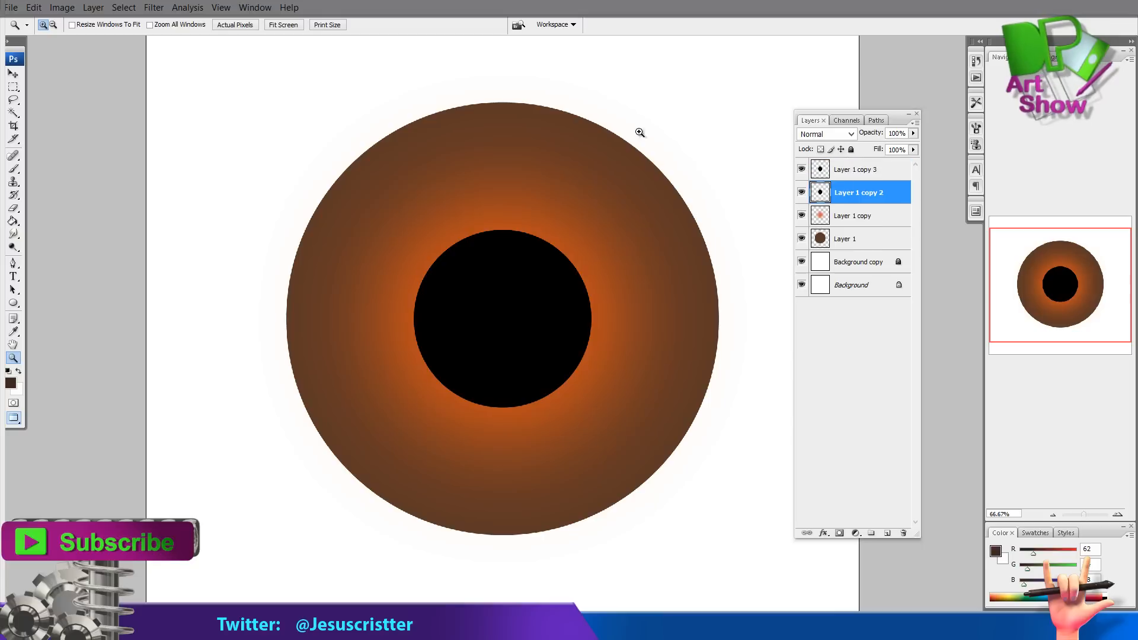
pyautogui.click(61, 8)
pyautogui.moveTo(89, 45)
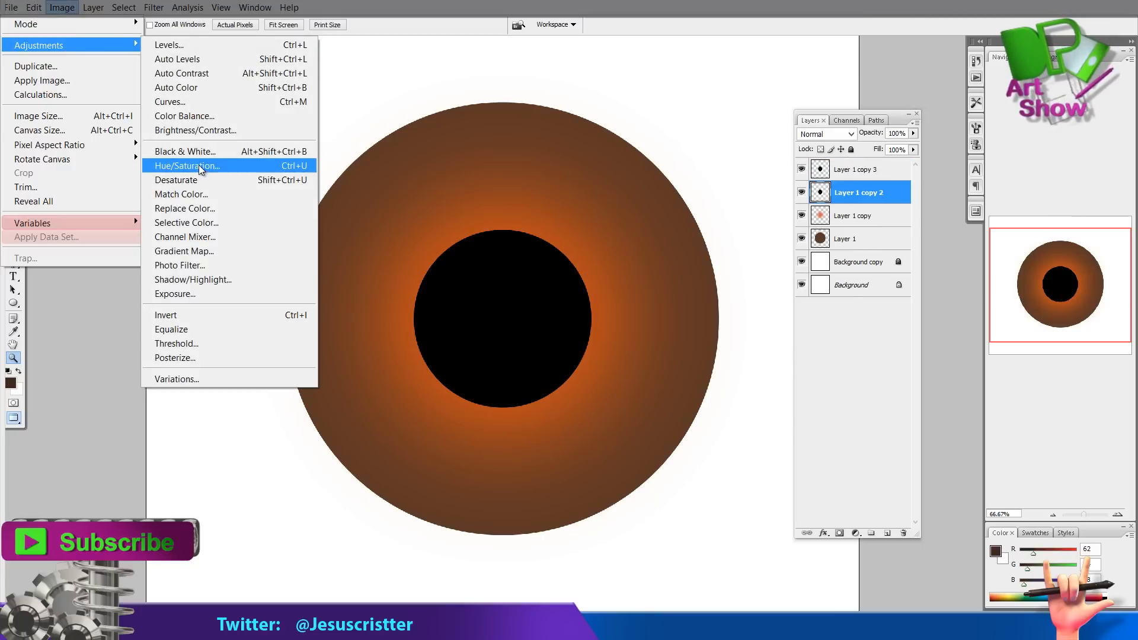
pyautogui.click(199, 166)
pyautogui.click(798, 141)
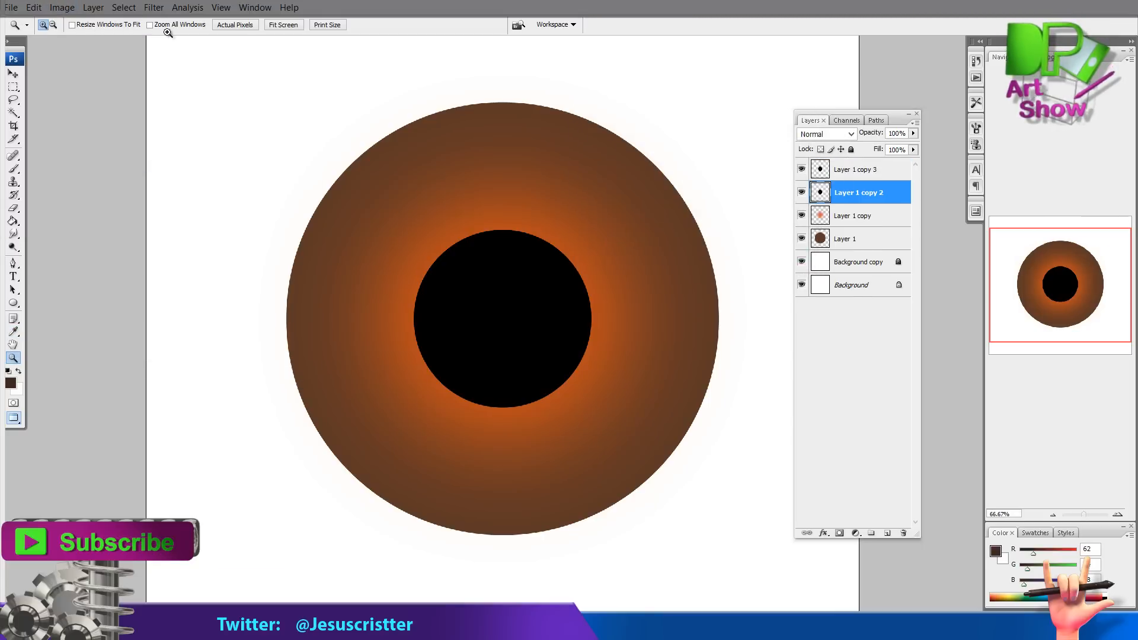
pyautogui.click(154, 7)
pyautogui.moveTo(119, 152)
pyautogui.click(215, 215)
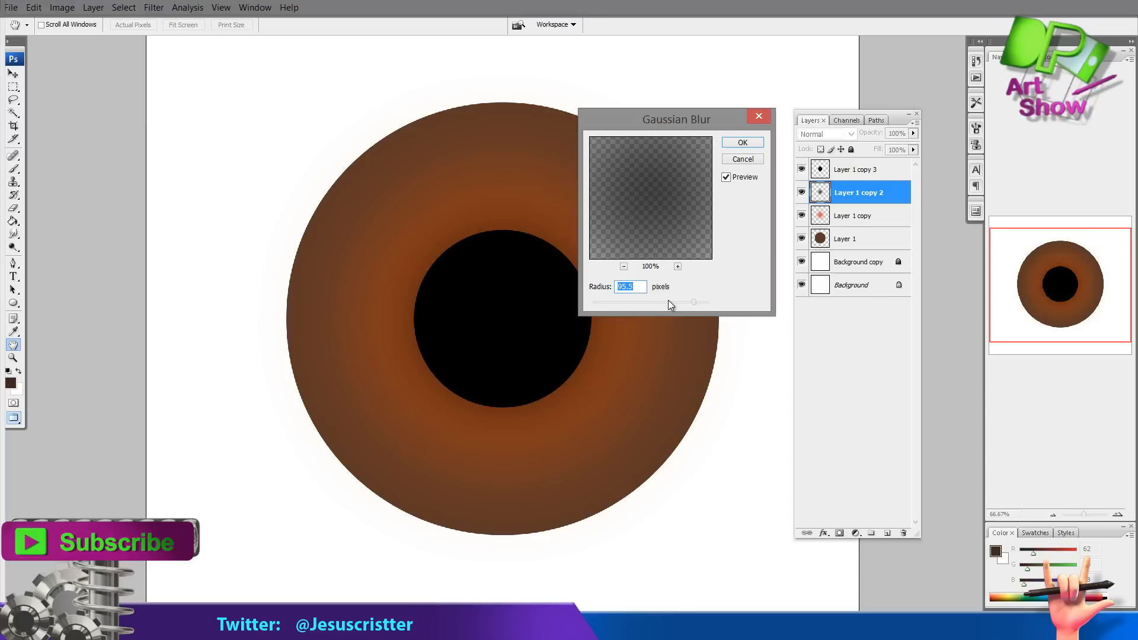
pyautogui.moveTo(667, 300); pyautogui.dragTo(659, 302)
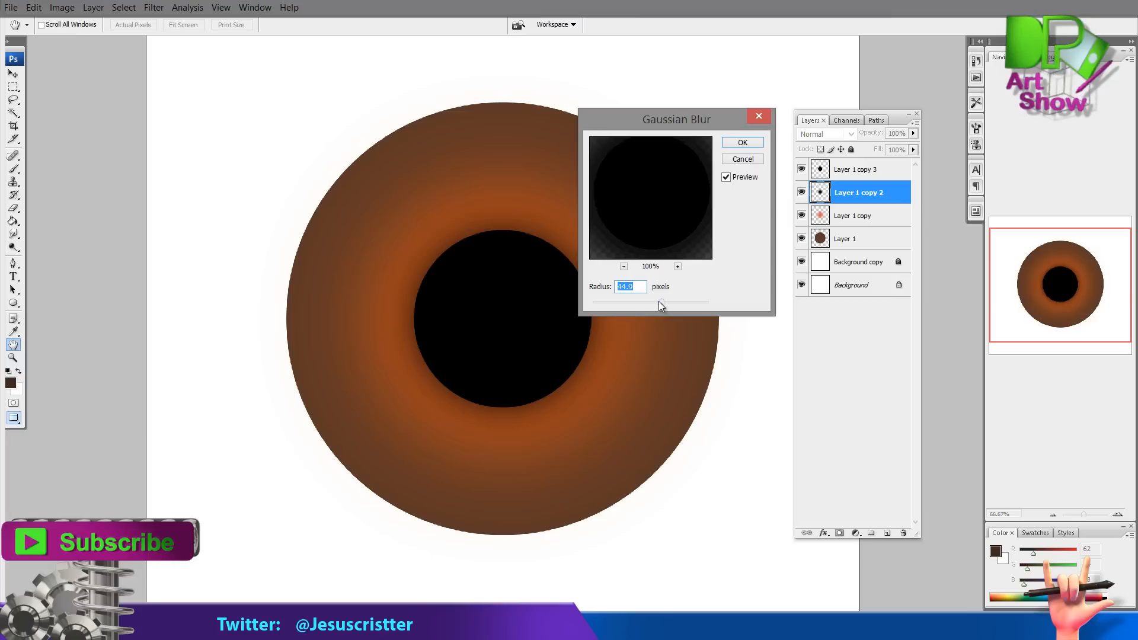
pyautogui.click(753, 144)
pyautogui.press('z')
pyautogui.moveTo(854, 192); pyautogui.dragTo(887, 533)
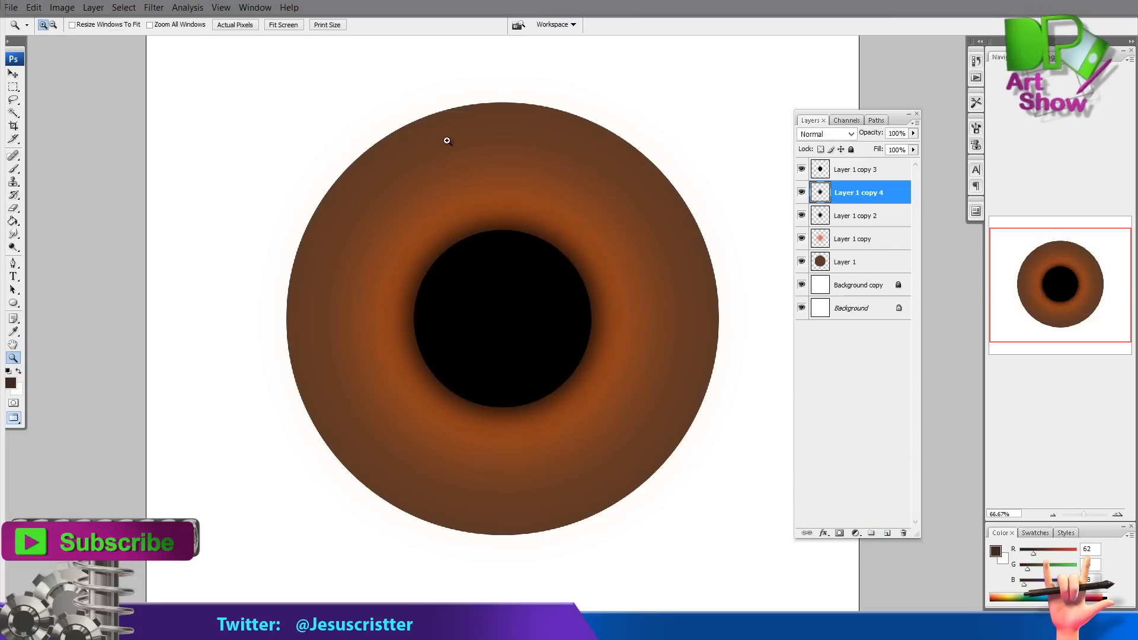
pyautogui.hotkey('ctrl', 'z')
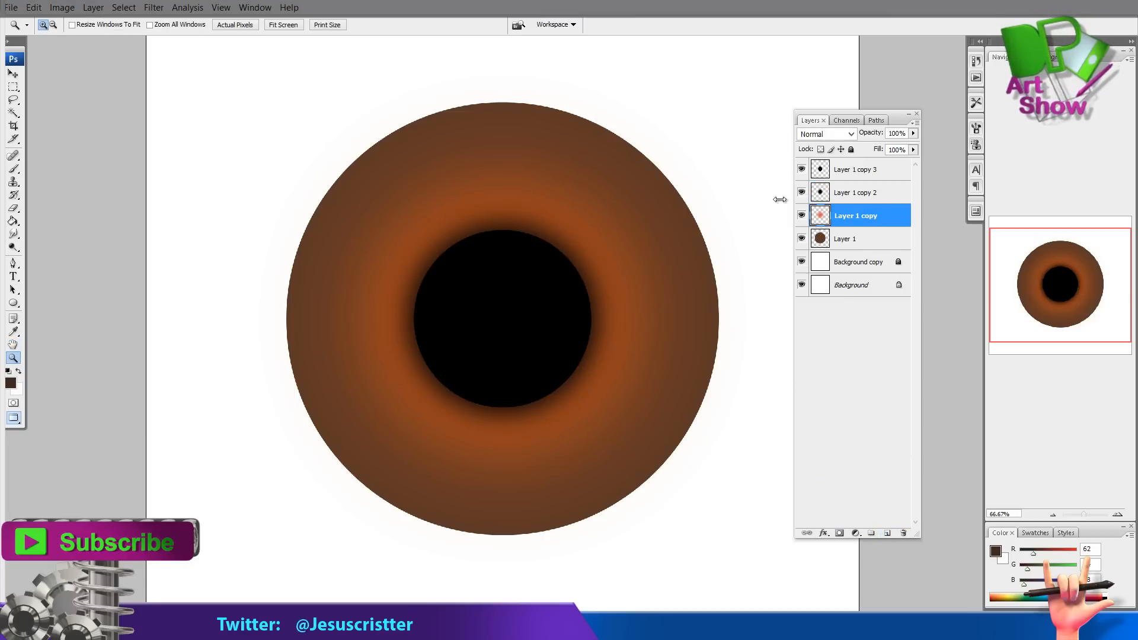
# Scale the orange glow layer up to 137.1% with Free Transform
pyautogui.hotkey('ctrl', 't')
pyautogui.moveTo(703, 119); pyautogui.dragTo(660, 220)
pyautogui.moveTo(563, 355); pyautogui.dragTo(613, 71)
pyautogui.moveTo(663, 228); pyautogui.dragTo(595, 311)
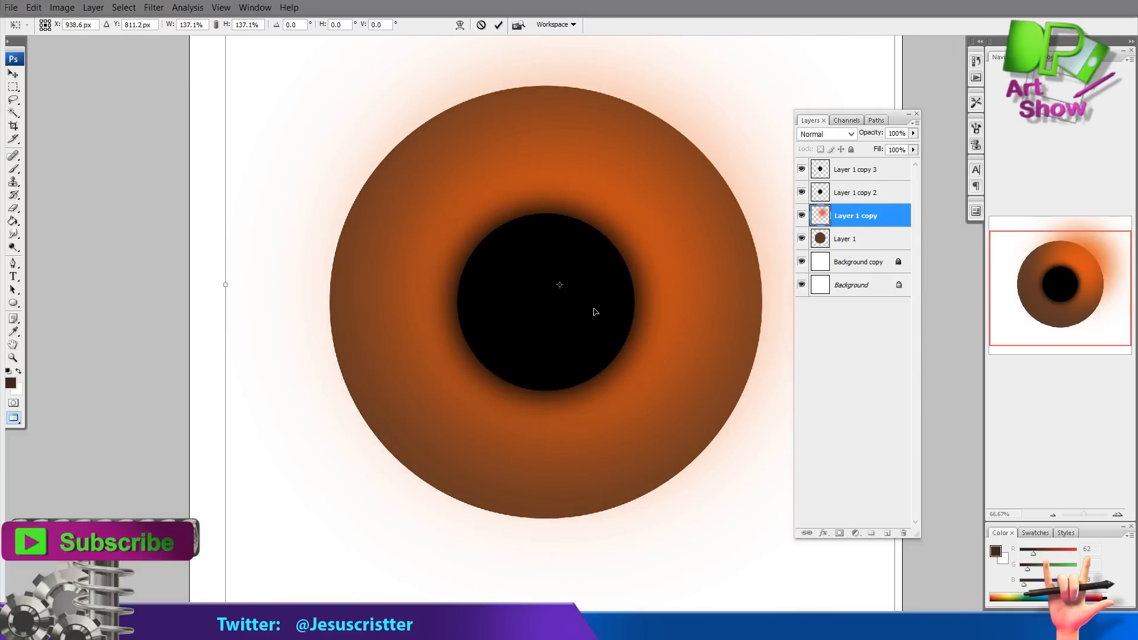
pyautogui.press('Return')
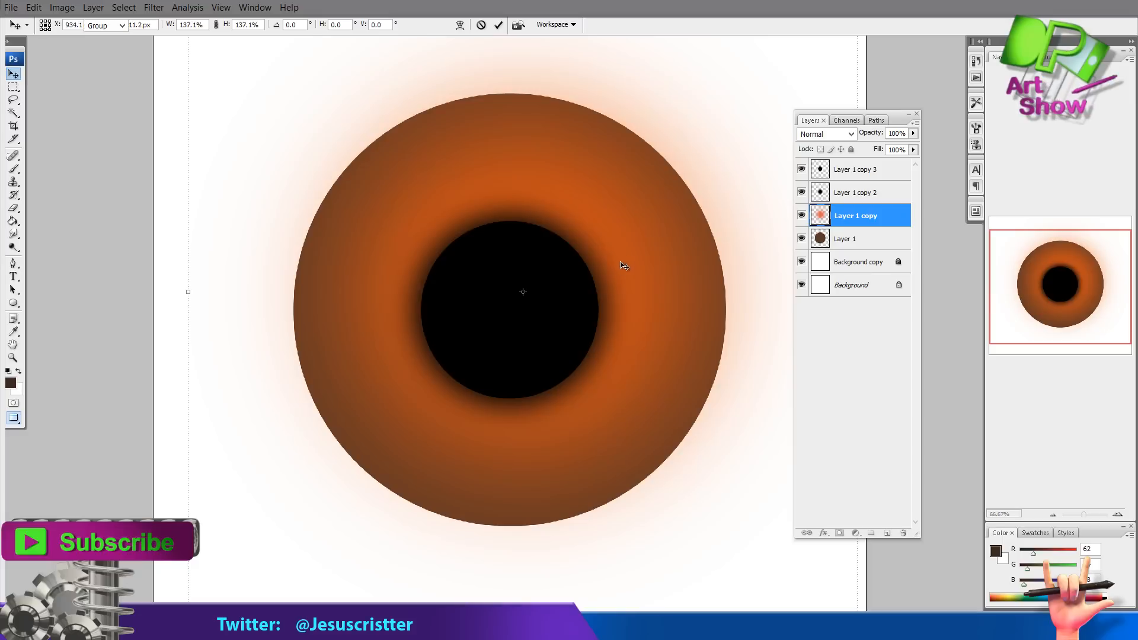
# Select the area outside the brown circle and delete the orange glow spilling there, then deselect
pyautogui.click(851, 239)
pyautogui.press('w')
pyautogui.click(279, 152)
pyautogui.click(856, 216)
pyautogui.press('Delete')
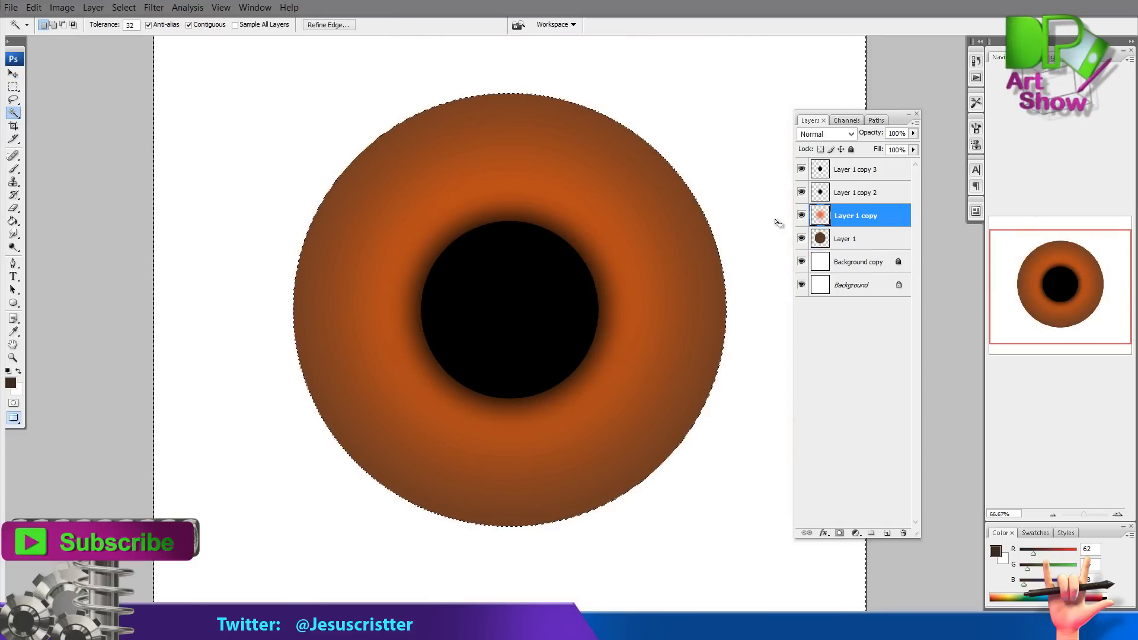
pyautogui.press('m')
pyautogui.click(610, 177)
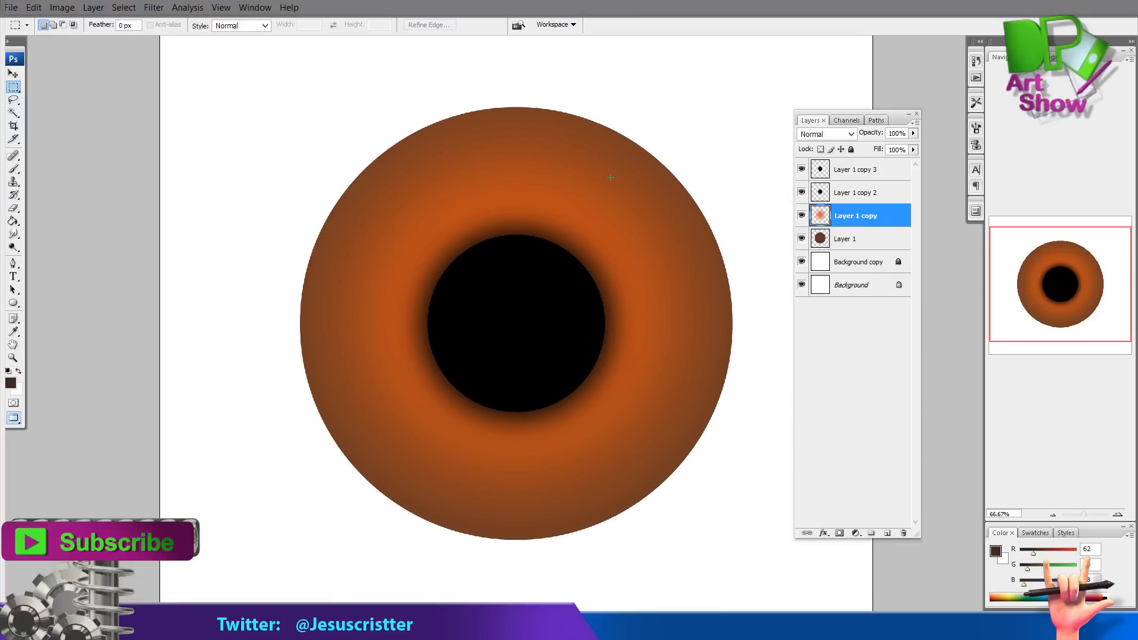
# Select the brown iris circle with the Magic Wand and add a new empty layer
pyautogui.moveTo(626, 235); pyautogui.dragTo(612, 241)
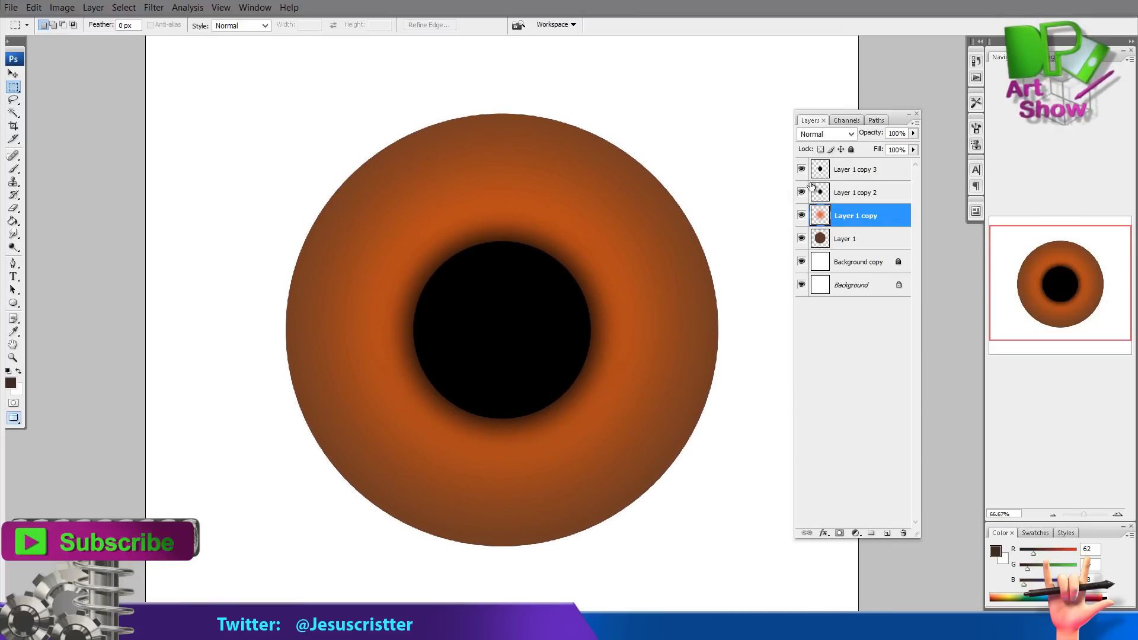
pyautogui.click(849, 243)
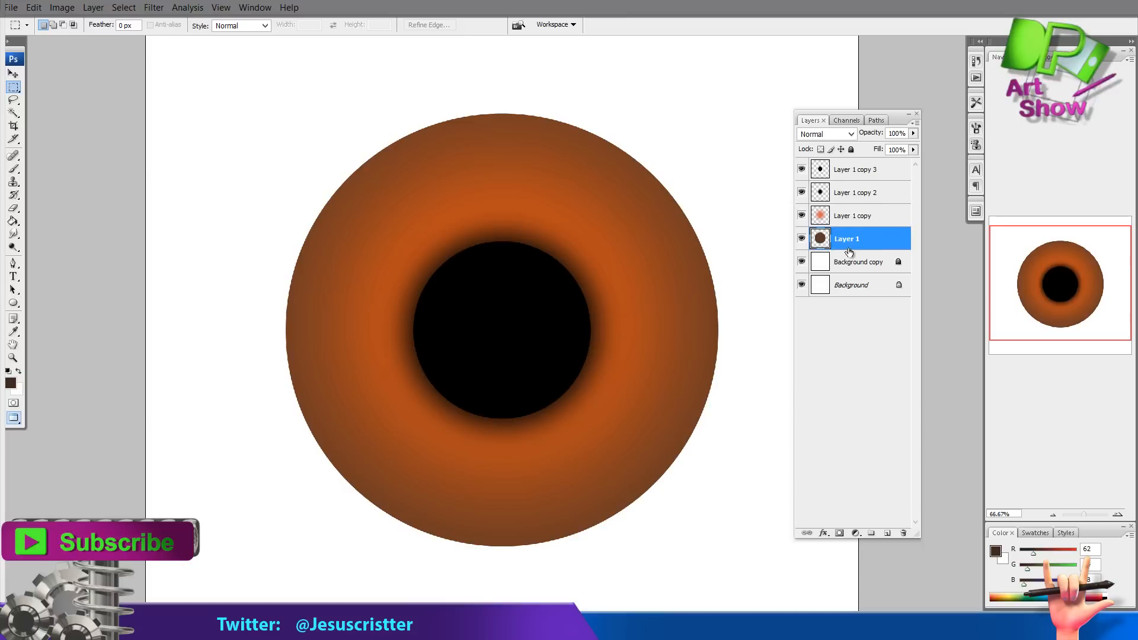
pyautogui.press('w')
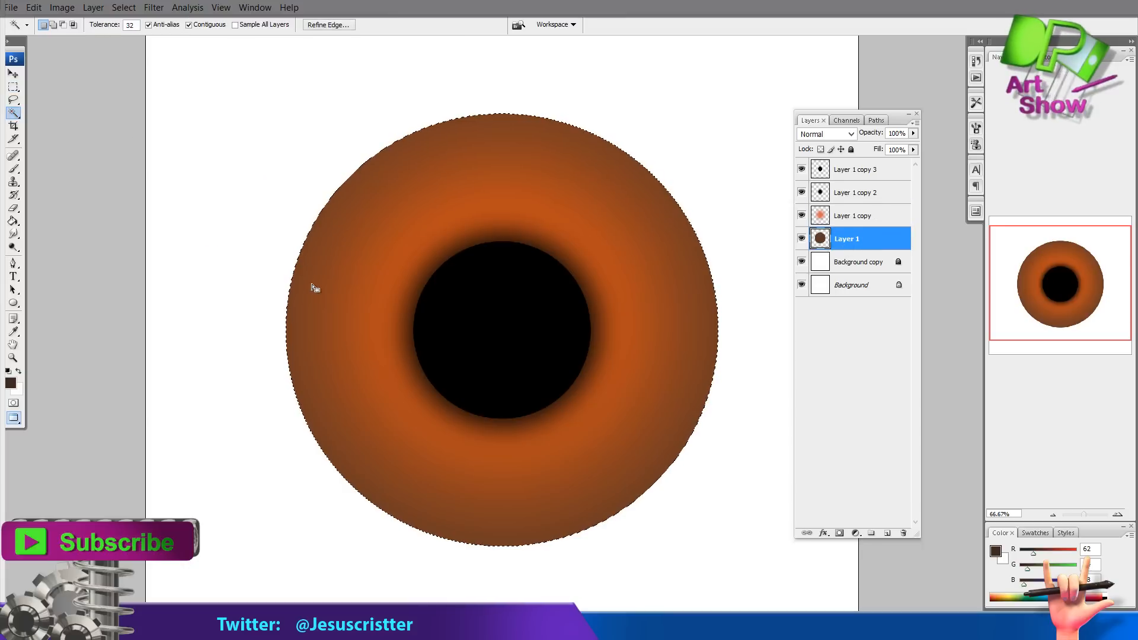
pyautogui.hotkey('ctrl', 'shift', 'n')
pyautogui.press('Return')
# Sample black from the pupil and paint dark shading along the iris rim with a large soft brush, then deselect
pyautogui.press('i')
pyautogui.click(527, 273)
pyautogui.press('b')
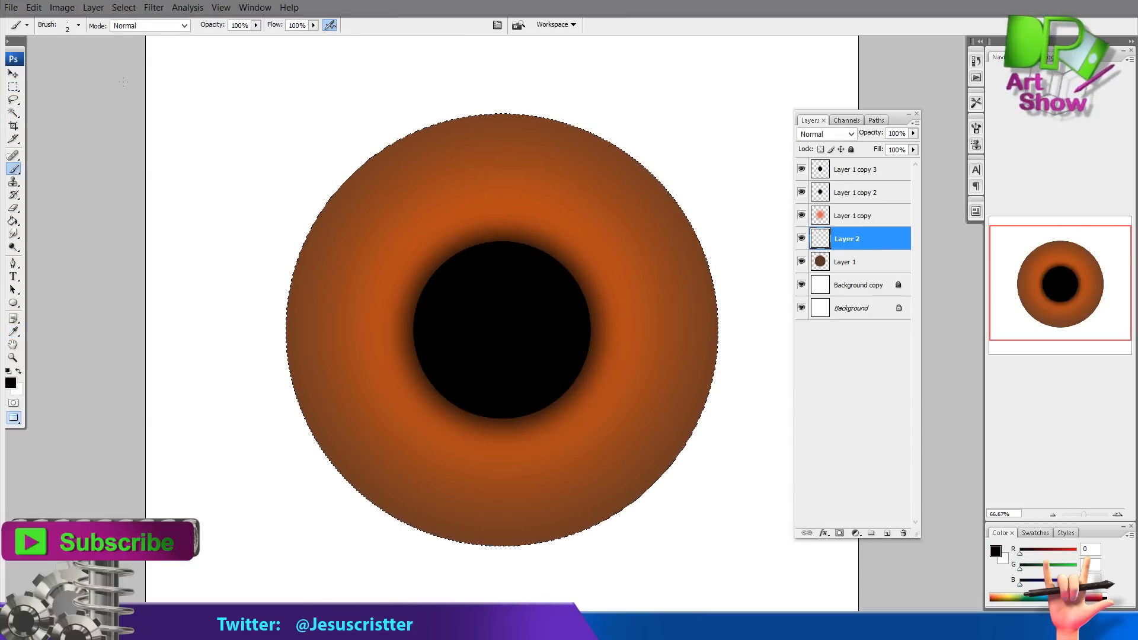
pyautogui.click(79, 25)
pyautogui.doubleClick(62, 300)
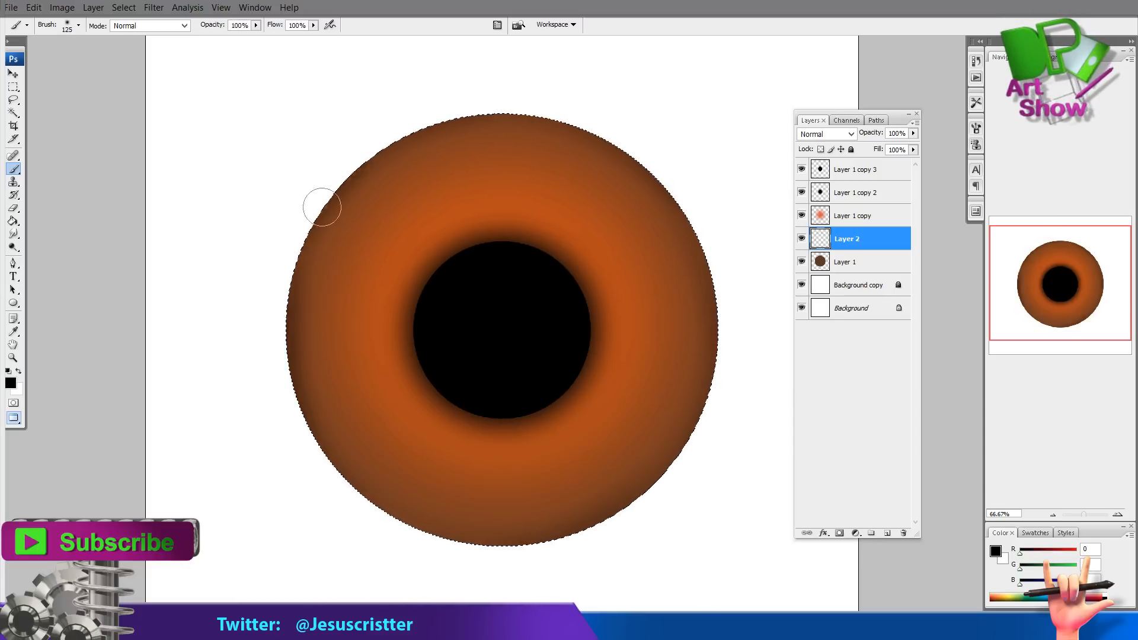
pyautogui.moveTo(461, 123)
pyautogui.mouseDown()
pyautogui.moveTo(569, 136)
pyautogui.moveTo(729, 290)
pyautogui.moveTo(706, 389)
pyautogui.moveTo(584, 545)
pyautogui.mouseUp()
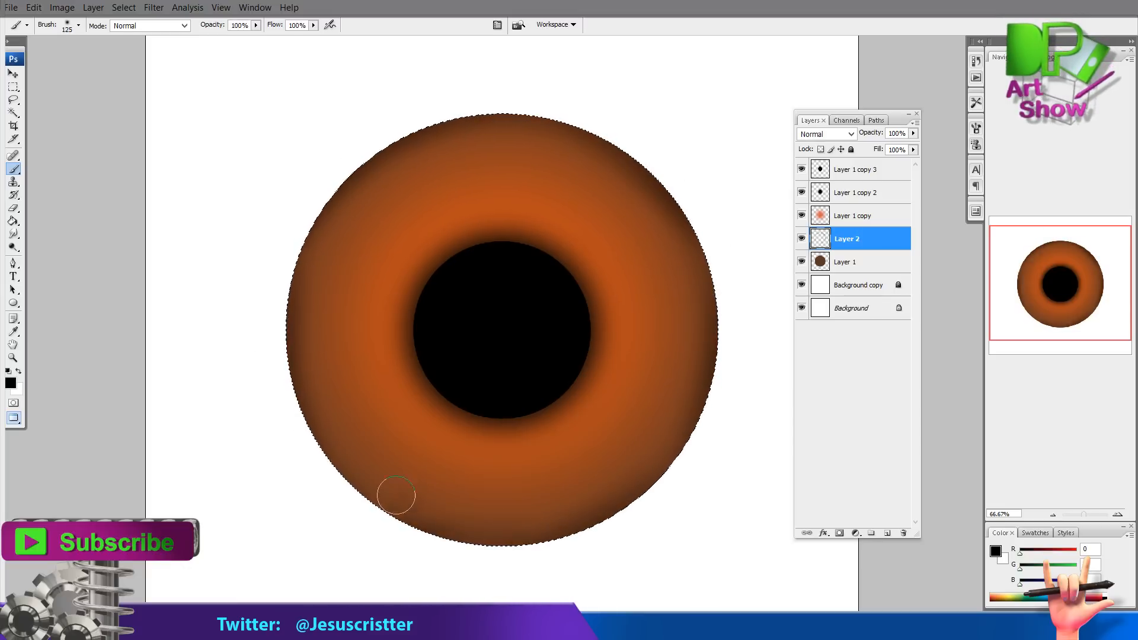
pyautogui.press(']')
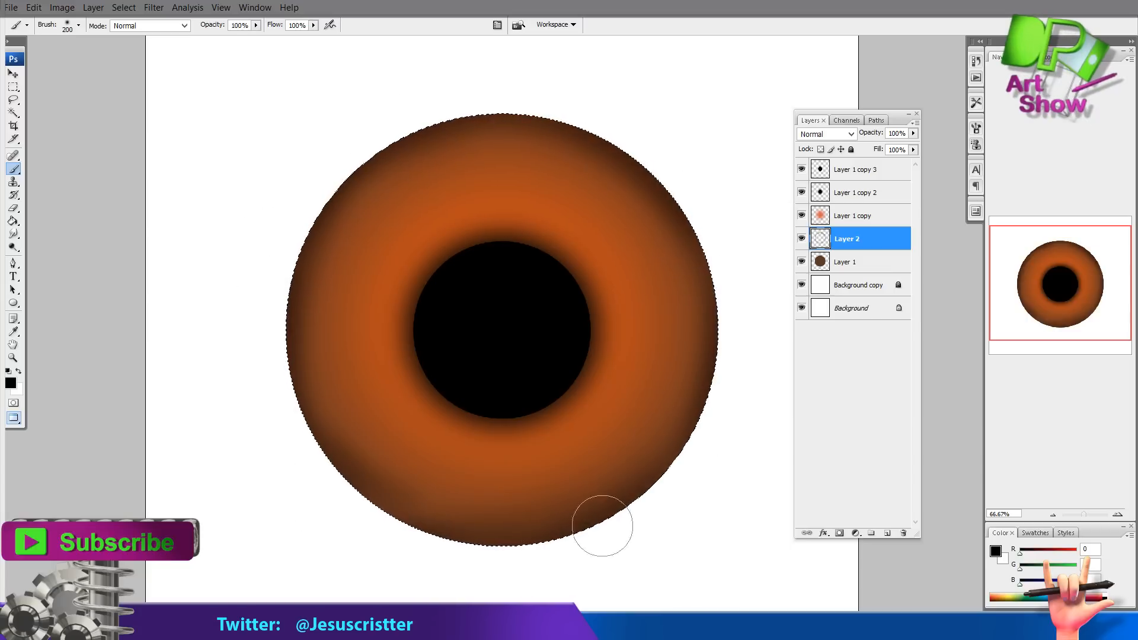
pyautogui.click(14, 87)
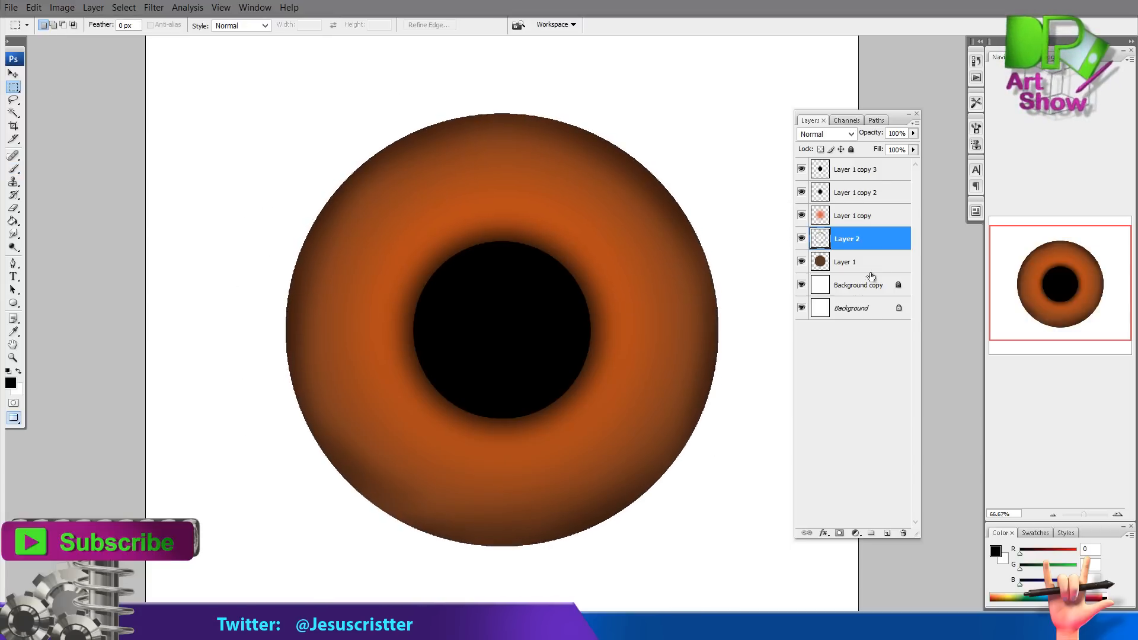
# Duplicate the brown iris layer and apply a Gaussian Blur to the original Layer 1
pyautogui.moveTo(866, 262); pyautogui.dragTo(887, 532)
pyautogui.click(848, 285)
pyautogui.click(61, 7)
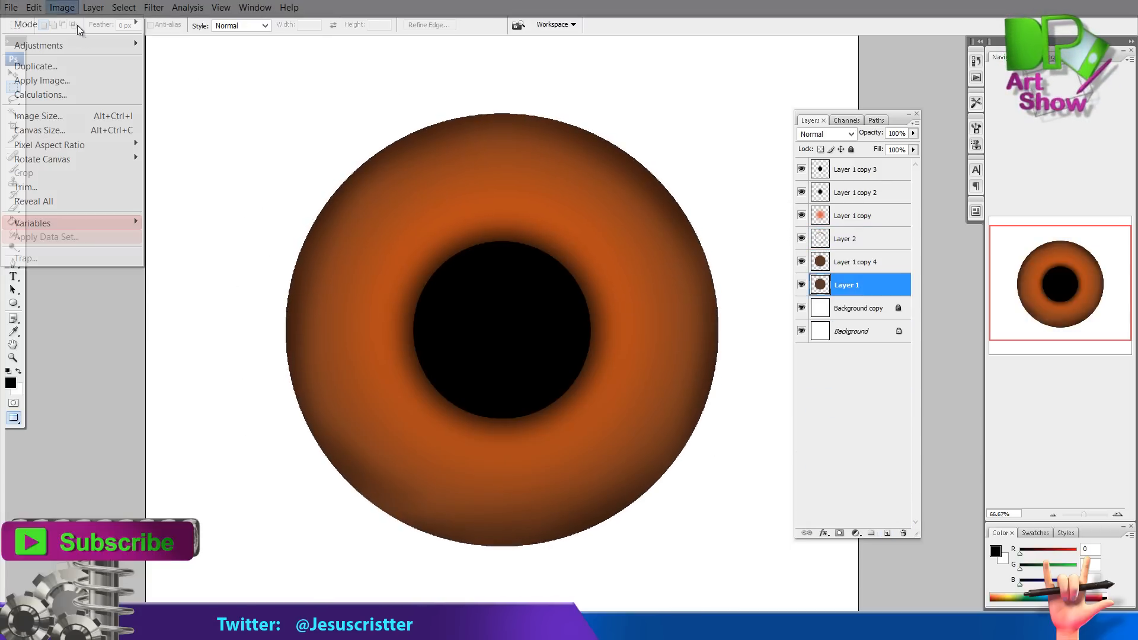
pyautogui.moveTo(153, 7)
pyautogui.moveTo(71, 156)
pyautogui.click(211, 213)
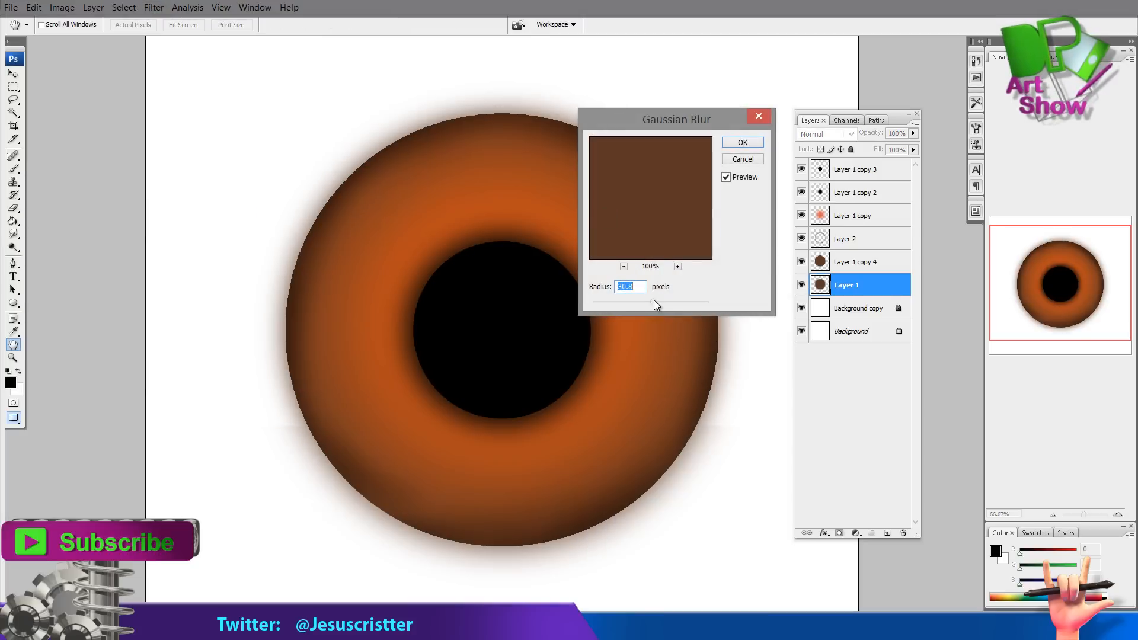
pyautogui.click(743, 143)
# Darken the blurred Layer 1 to black by lowering its lightness with Hue/Saturation
pyautogui.click(62, 7)
pyautogui.moveTo(77, 45)
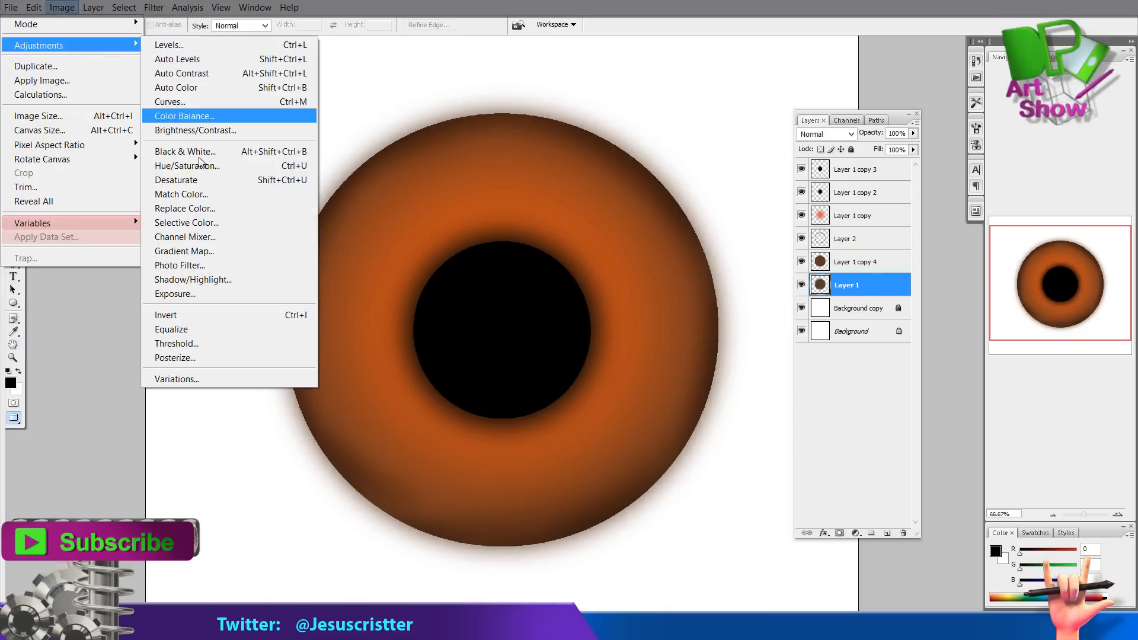
pyautogui.click(201, 164)
pyautogui.moveTo(635, 208); pyautogui.dragTo(590, 207)
pyautogui.click(795, 123)
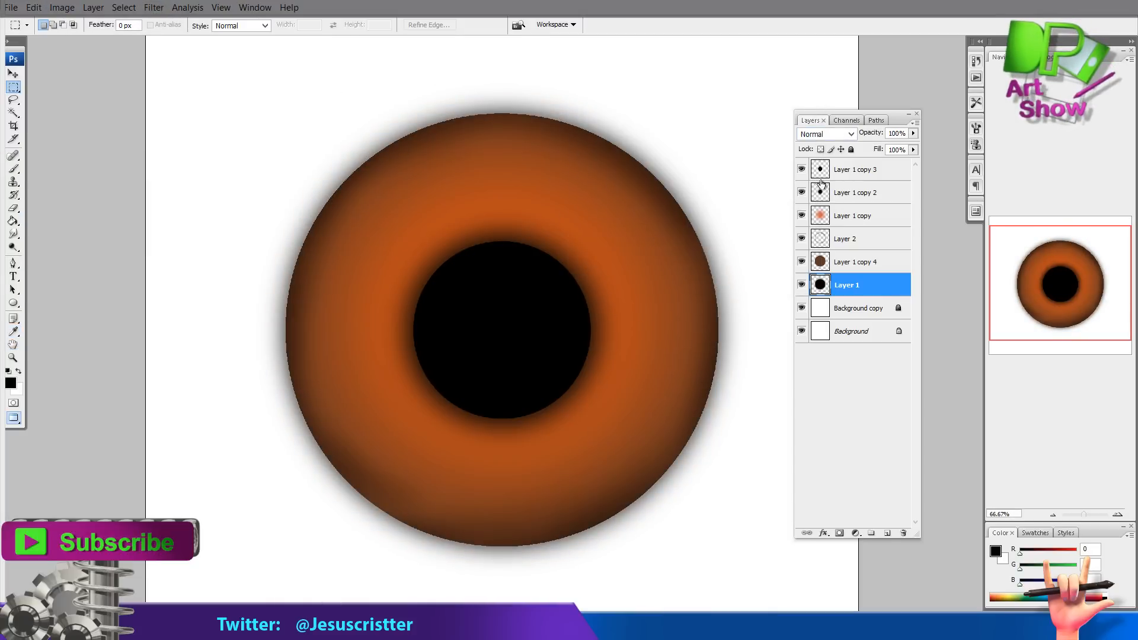
# Lock the top Layer 1 copy 3 and add a new empty layer above Layer 1 copy 2
pyautogui.click(847, 173)
pyautogui.click(851, 150)
pyautogui.click(847, 193)
pyautogui.hotkey('ctrl', 'shift', 'alt', 'n')
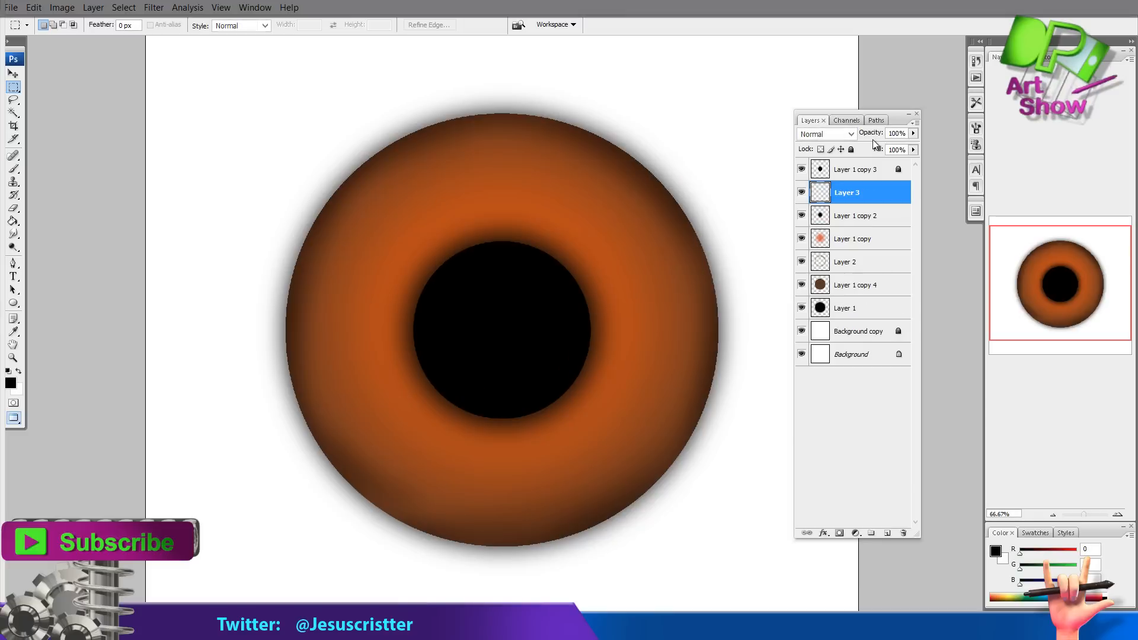
# Sample the iris color, darken it in the color picker, and paint soft brown blotches across the iris with a 300 px brush
pyautogui.press('i')
pyautogui.click(578, 274)
pyautogui.press('b')
pyautogui.click(12, 383)
pyautogui.moveTo(584, 306); pyautogui.dragTo(584, 312)
pyautogui.moveTo(565, 242); pyautogui.dragTo(567, 263)
pyautogui.click(688, 159)
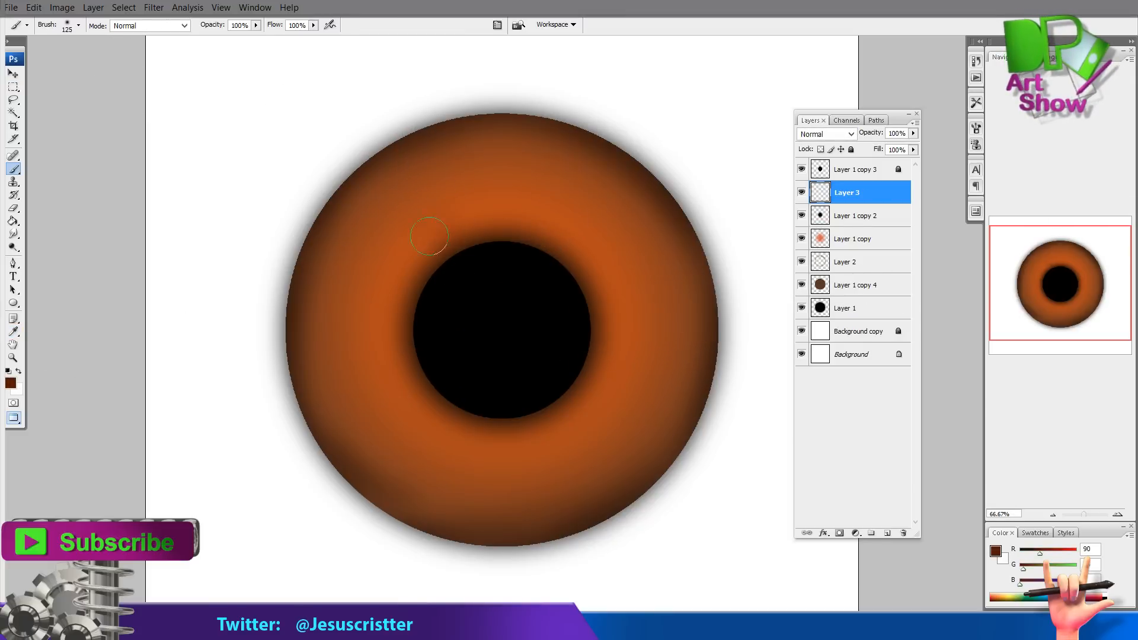
pyautogui.moveTo(429, 236)
pyautogui.mouseDown()
pyautogui.moveTo(437, 288)
pyautogui.moveTo(404, 309)
pyautogui.moveTo(432, 379)
pyautogui.moveTo(475, 364)
pyautogui.moveTo(460, 443)
pyautogui.moveTo(508, 441)
pyautogui.moveTo(557, 407)
pyautogui.moveTo(642, 390)
pyautogui.moveTo(671, 280)
pyautogui.moveTo(637, 233)
pyautogui.moveTo(553, 228)
pyautogui.moveTo(504, 280)
pyautogui.moveTo(494, 207)
pyautogui.moveTo(439, 268)
pyautogui.mouseUp()
pyautogui.press(']')
pyautogui.press(']')
pyautogui.press(']')
pyautogui.press(']')
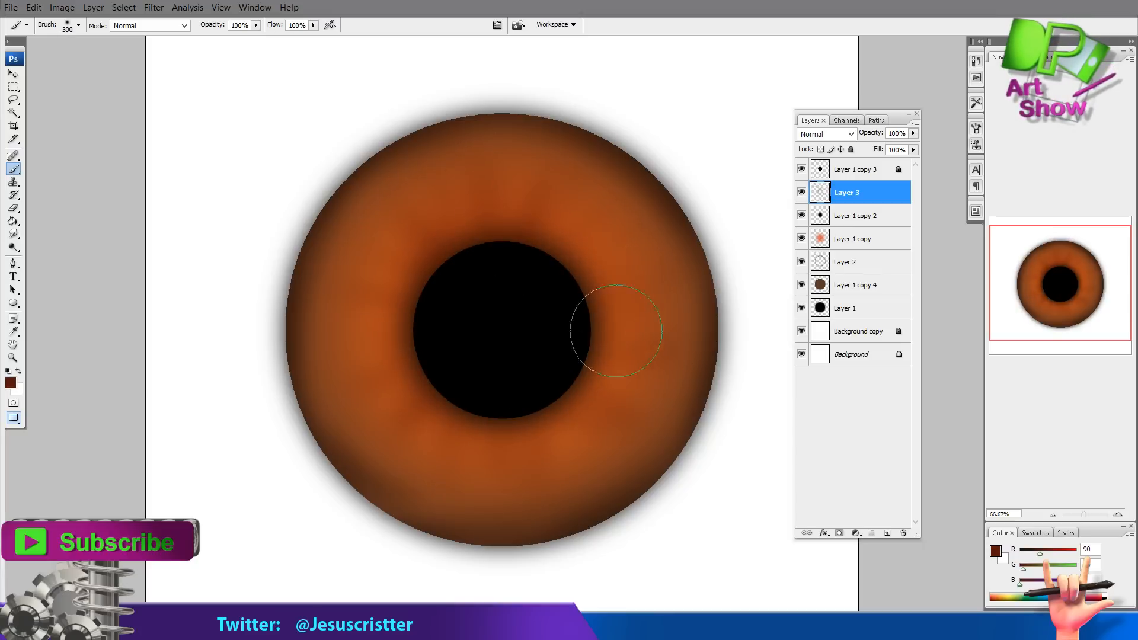
pyautogui.moveTo(441, 410)
pyautogui.mouseDown()
pyautogui.moveTo(418, 316)
pyautogui.moveTo(384, 276)
pyautogui.moveTo(552, 254)
pyautogui.moveTo(595, 233)
pyautogui.moveTo(589, 252)
pyautogui.moveTo(579, 202)
pyautogui.moveTo(499, 285)
pyautogui.moveTo(632, 383)
pyautogui.moveTo(608, 431)
pyautogui.moveTo(458, 424)
pyautogui.moveTo(415, 231)
pyautogui.mouseUp()
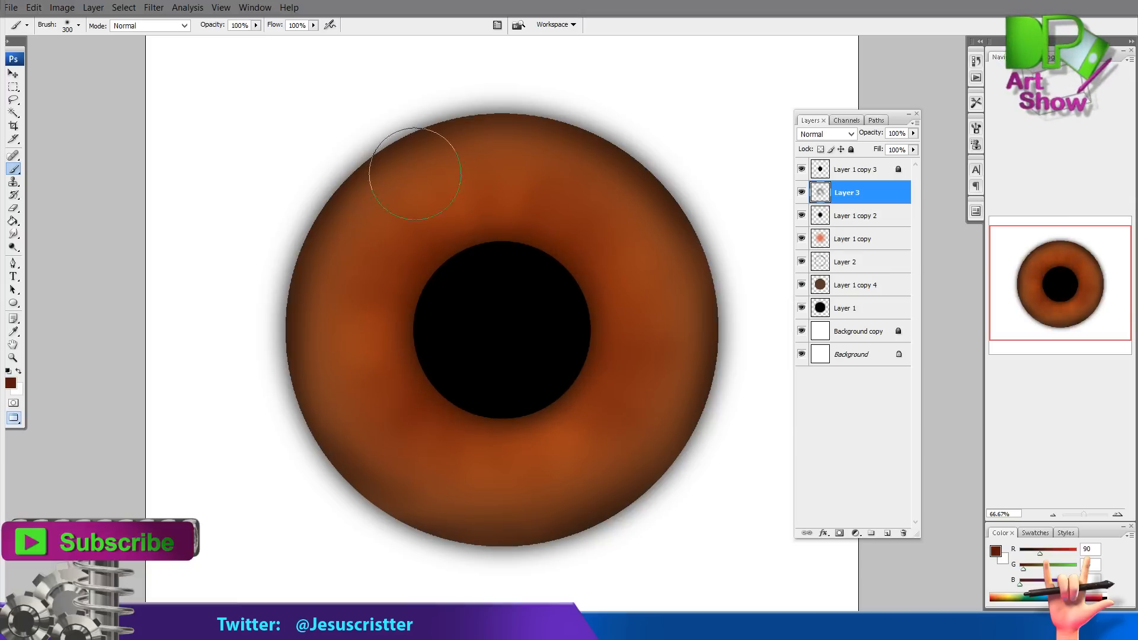
# Sample a lighter orange from the iris and pick a small brush tip, trying one stroke and undoing it
pyautogui.press('i')
pyautogui.click(527, 218)
pyautogui.press('b')
pyautogui.click(79, 25)
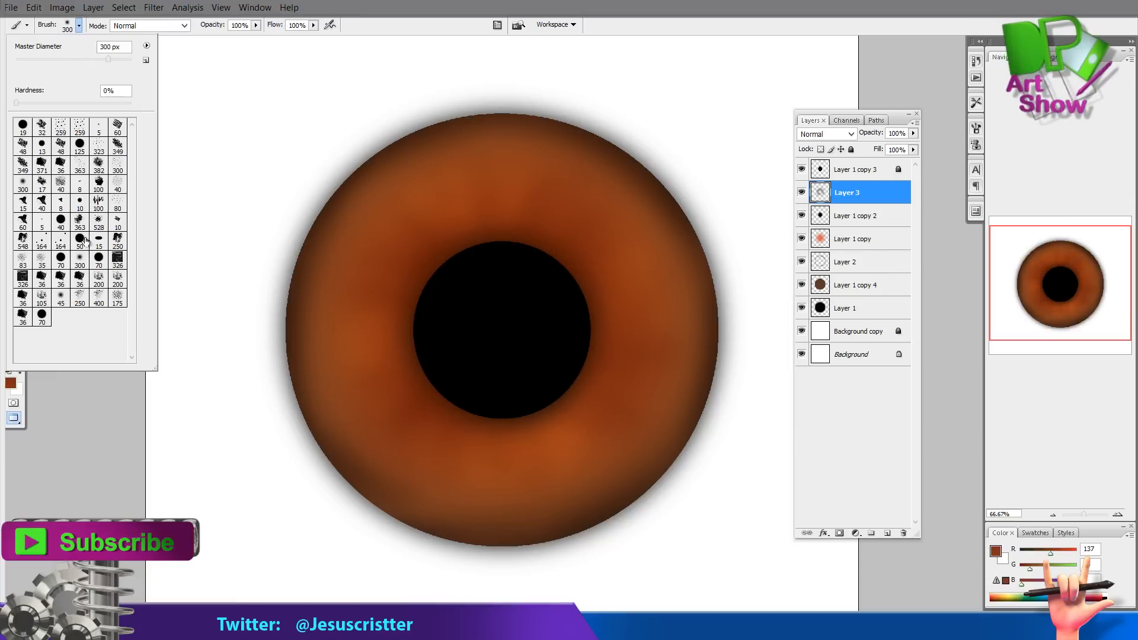
pyautogui.click(96, 261)
pyautogui.moveTo(242, 166)
pyautogui.mouseDown()
pyautogui.moveTo(220, 196)
pyautogui.moveTo(258, 365)
pyautogui.mouseUp()
pyautogui.hotkey('ctrl', 'z')
pyautogui.click(227, 225)
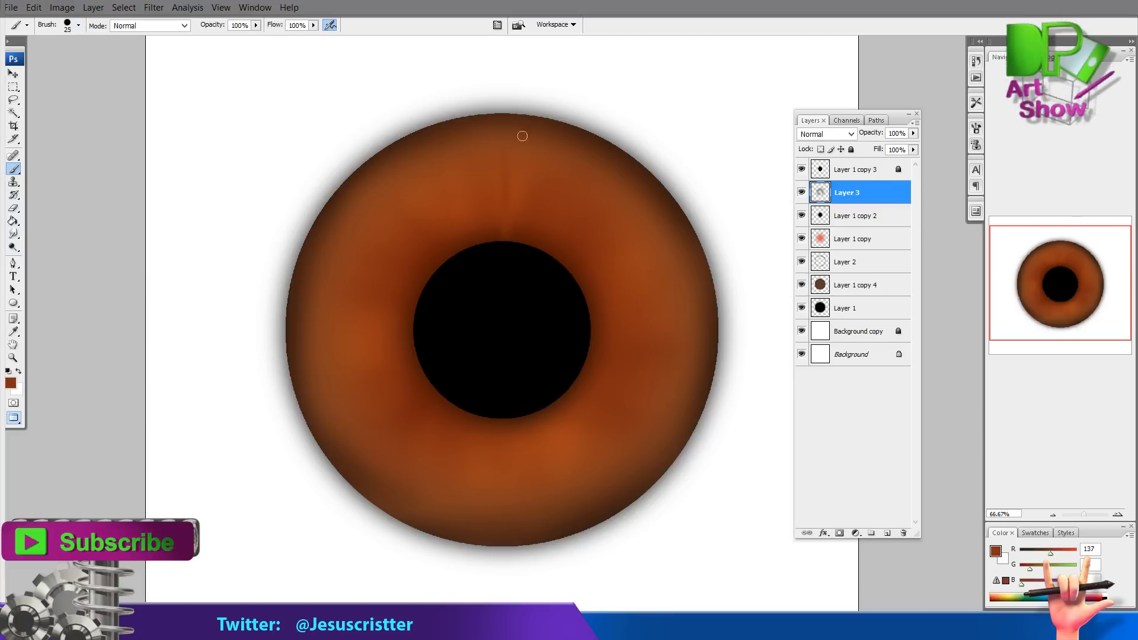
# Add a new layer and paint thin radial fiber strokes around the iris with the sampled orange
pyautogui.hotkey('ctrl', 'shift', 'n')
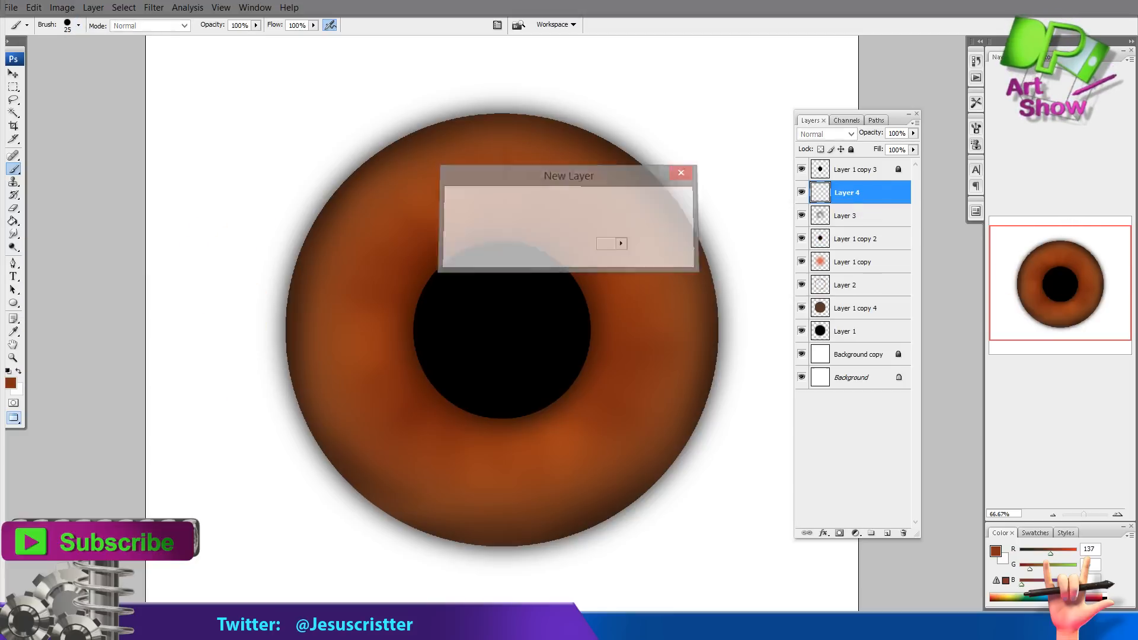
pyautogui.press('Return')
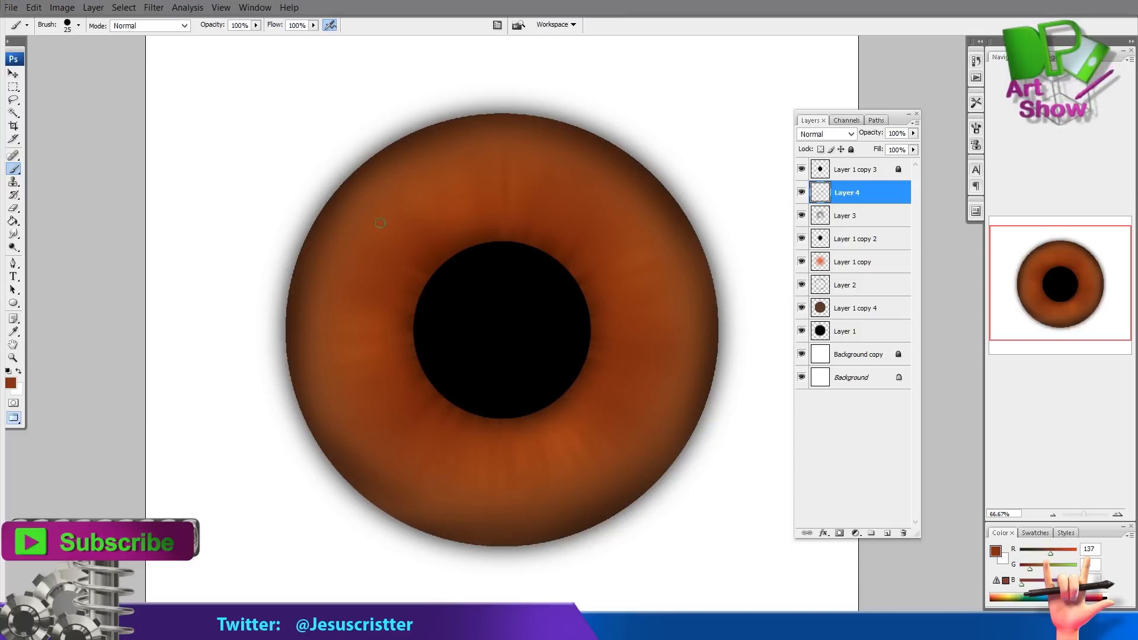
pyautogui.keyDown('alt'); pyautogui.click(462, 172); pyautogui.keyUp('alt')
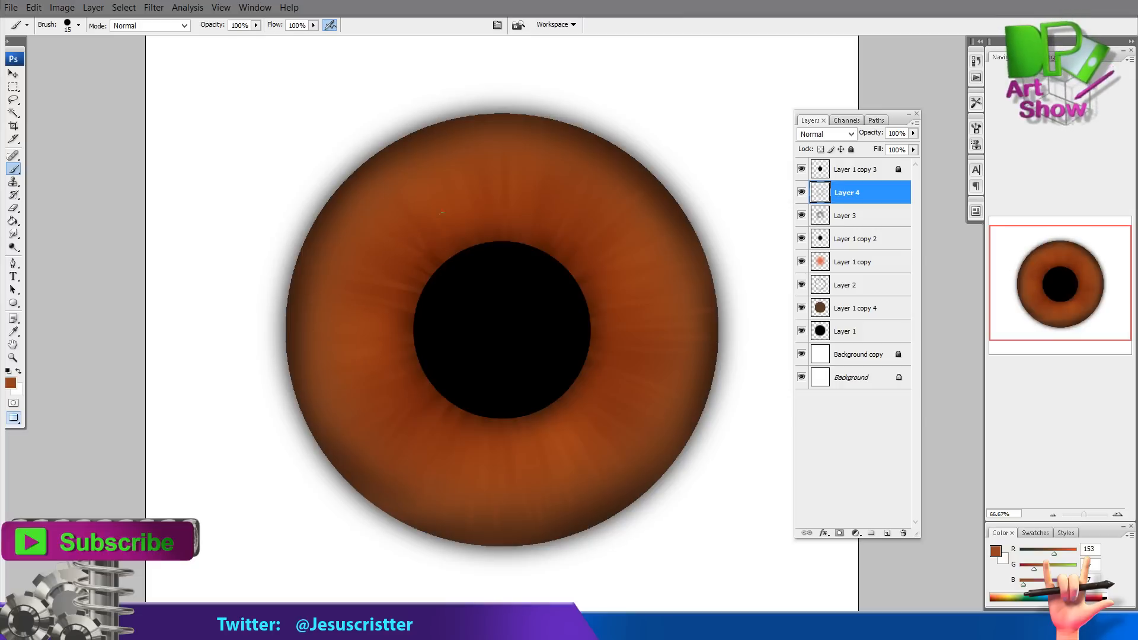
# Merge the fiber layer down into the blotch layer
pyautogui.hotkey('ctrl', 'e')
pyautogui.hotkey('ctrl', 'e')
pyautogui.hotkey('ctrl', 'e')
pyautogui.hotkey('ctrl', 'e')
pyautogui.hotkey('ctrl', 'e')
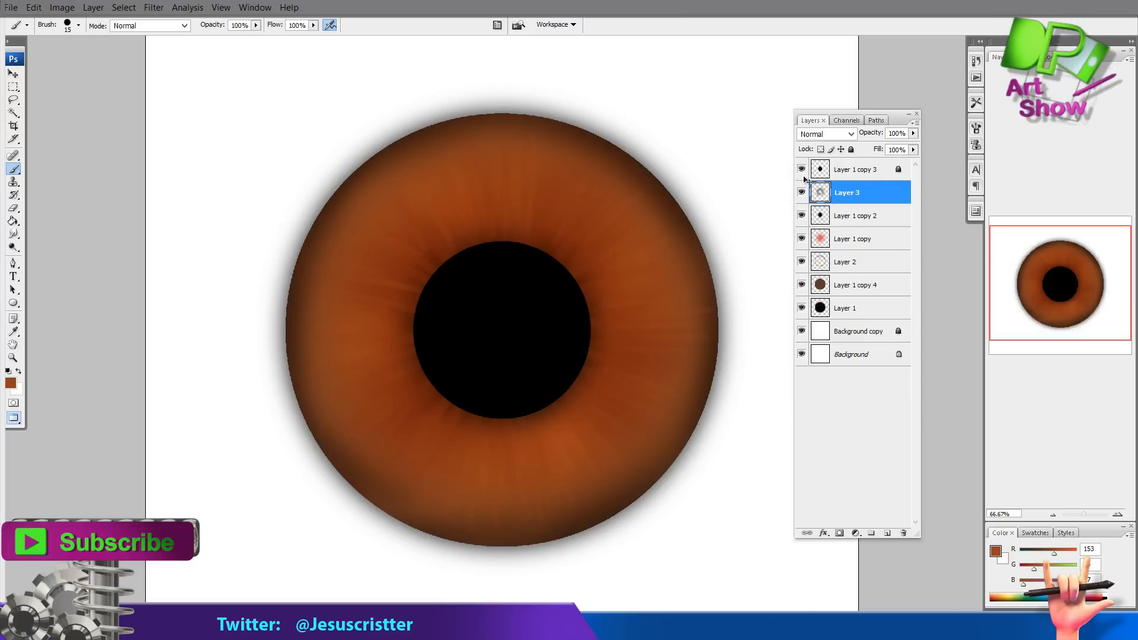
# Merge the painted iris layers together and duplicate the combined iris layer
pyautogui.click(839, 221)
pyautogui.click(851, 150)
pyautogui.click(802, 195)
pyautogui.click(803, 196)
pyautogui.moveTo(853, 193); pyautogui.dragTo(887, 532)
# Brighten the duplicated iris layer with Brightness/Contrast
pyautogui.click(66, 7)
pyautogui.moveTo(77, 44)
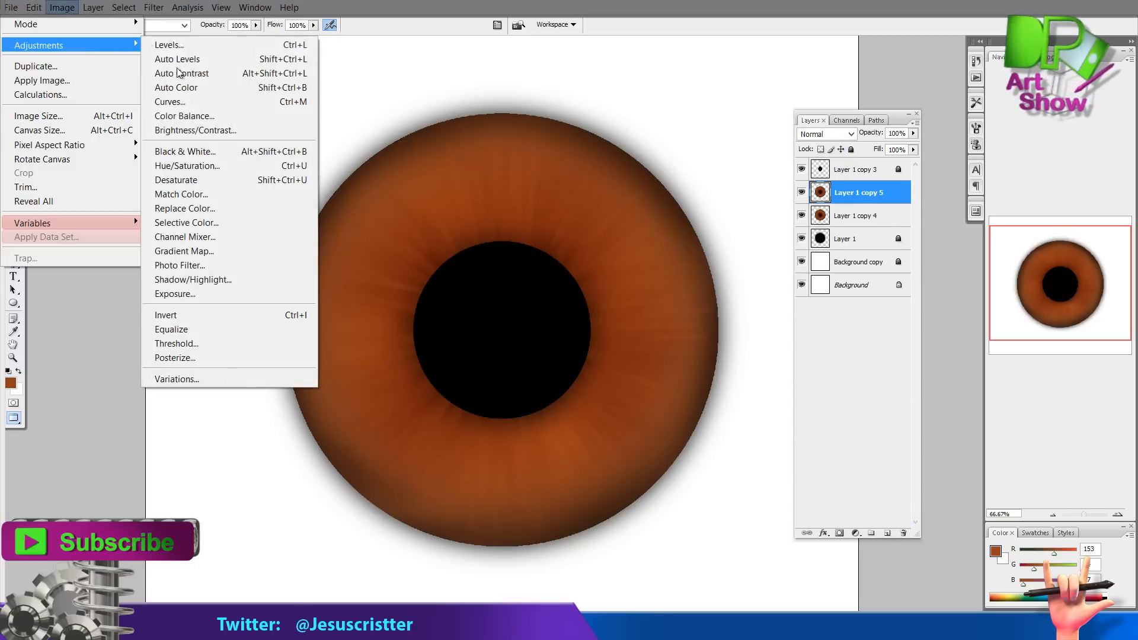
pyautogui.click(177, 135)
pyautogui.moveTo(631, 138); pyautogui.dragTo(657, 136)
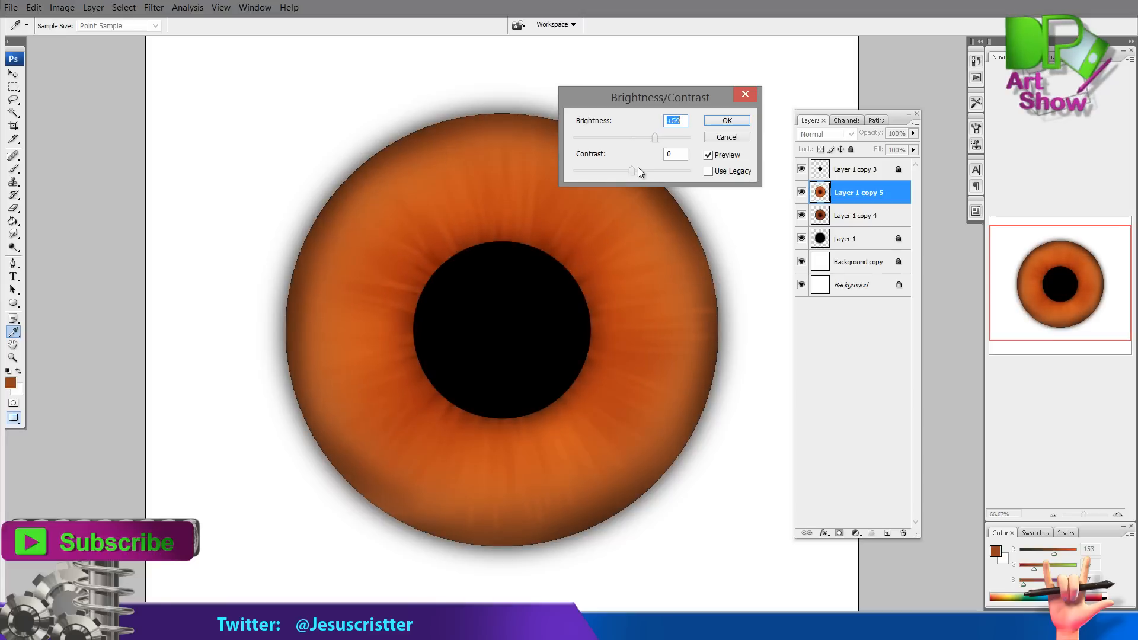
pyautogui.click(721, 123)
# Erase the upper-left part of the brightened copy with a 500 px soft eraser, then reduce the eraser to 200 px
pyautogui.press('e')
pyautogui.click(78, 25)
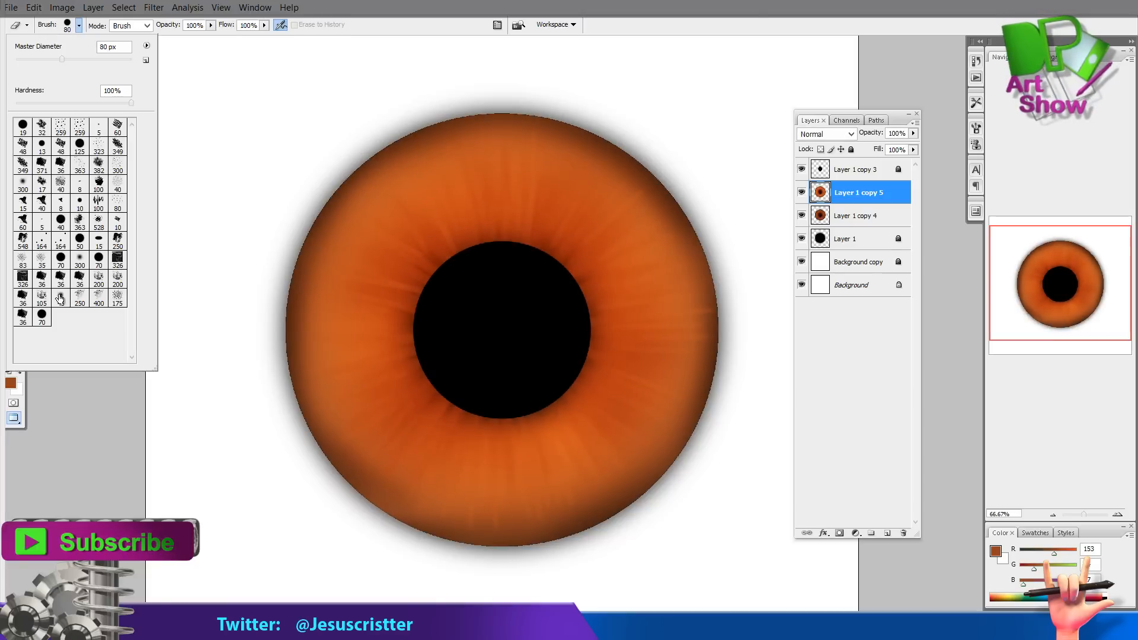
pyautogui.doubleClick(61, 298)
pyautogui.press(']')
pyautogui.press(']')
pyautogui.press(']')
pyautogui.press(']')
pyautogui.press(']')
pyautogui.press(']')
pyautogui.press(']')
pyautogui.press(']')
pyautogui.press(']')
pyautogui.press(']')
pyautogui.press(']')
pyautogui.press(']')
pyautogui.press(']')
pyautogui.moveTo(522, 181)
pyautogui.mouseDown()
pyautogui.moveTo(436, 181)
pyautogui.moveTo(385, 270)
pyautogui.mouseUp()
pyautogui.moveTo(596, 274)
pyautogui.mouseDown()
pyautogui.moveTo(546, 203)
pyautogui.moveTo(375, 254)
pyautogui.mouseUp()
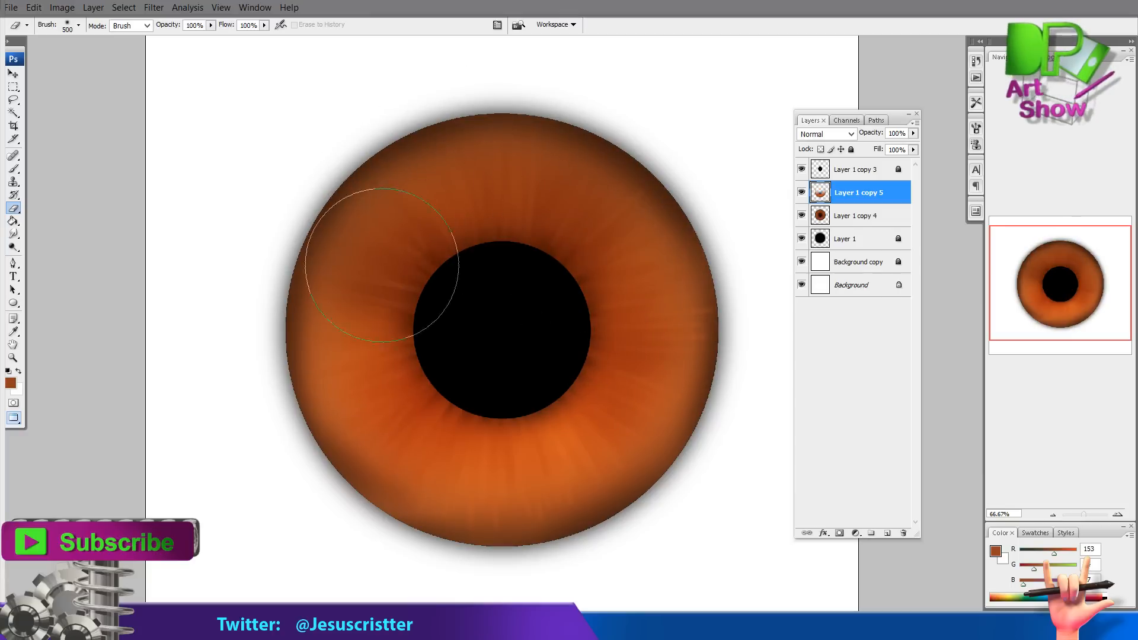
pyautogui.press('[')
pyautogui.press('[')
pyautogui.press('[')
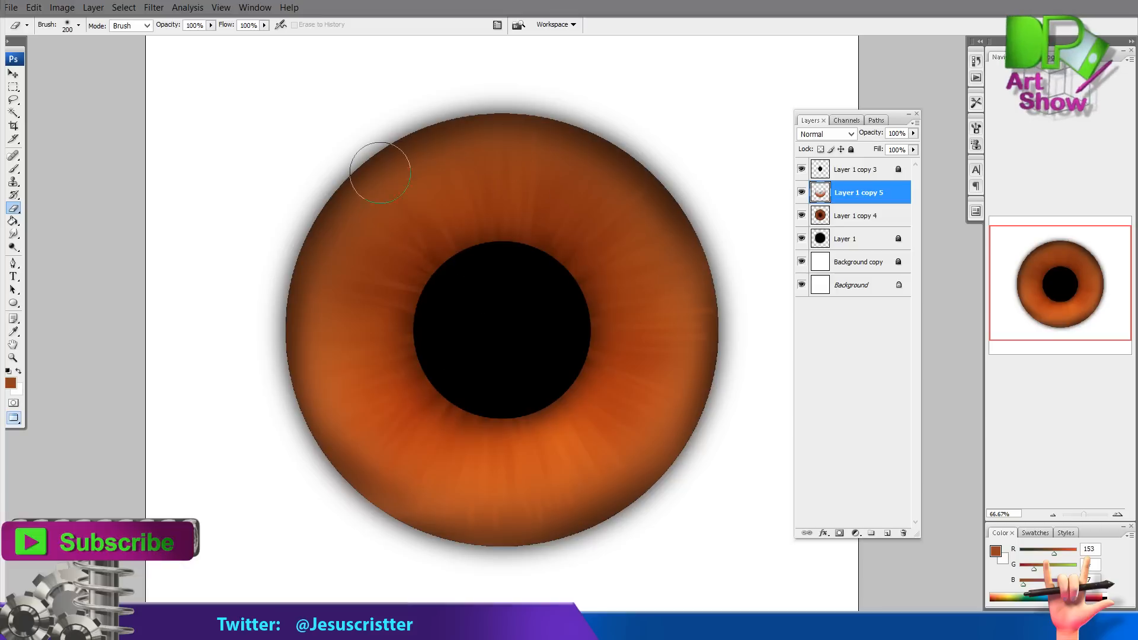
# Darken the underlying Layer 1 copy 4 iris with Brightness/Contrast
pyautogui.click(848, 218)
pyautogui.click(62, 8)
pyautogui.moveTo(53, 44)
pyautogui.click(285, 128)
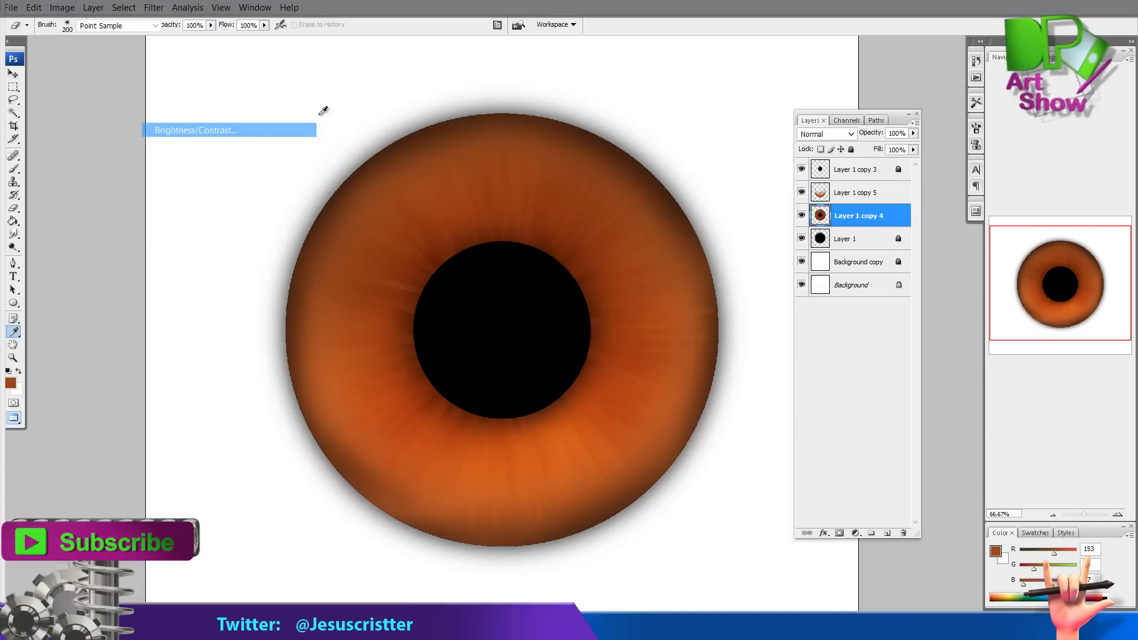
pyautogui.moveTo(632, 171); pyautogui.dragTo(616, 137)
pyautogui.press('Return')
# Merge the brightened copy into the iris layer and pick a bright orange in the foreground color picker
pyautogui.click(821, 191)
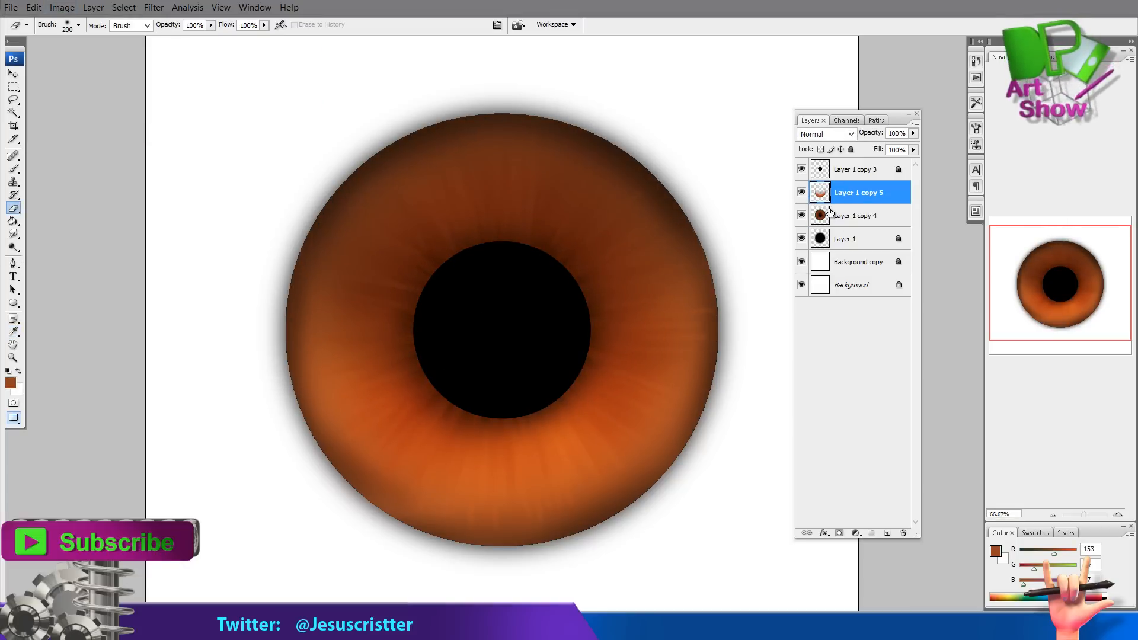
pyautogui.hotkey('ctrl', 'e')
pyautogui.press('b')
pyautogui.keyDown('alt'); pyautogui.click(315, 389); pyautogui.keyUp('alt')
pyautogui.click(11, 383)
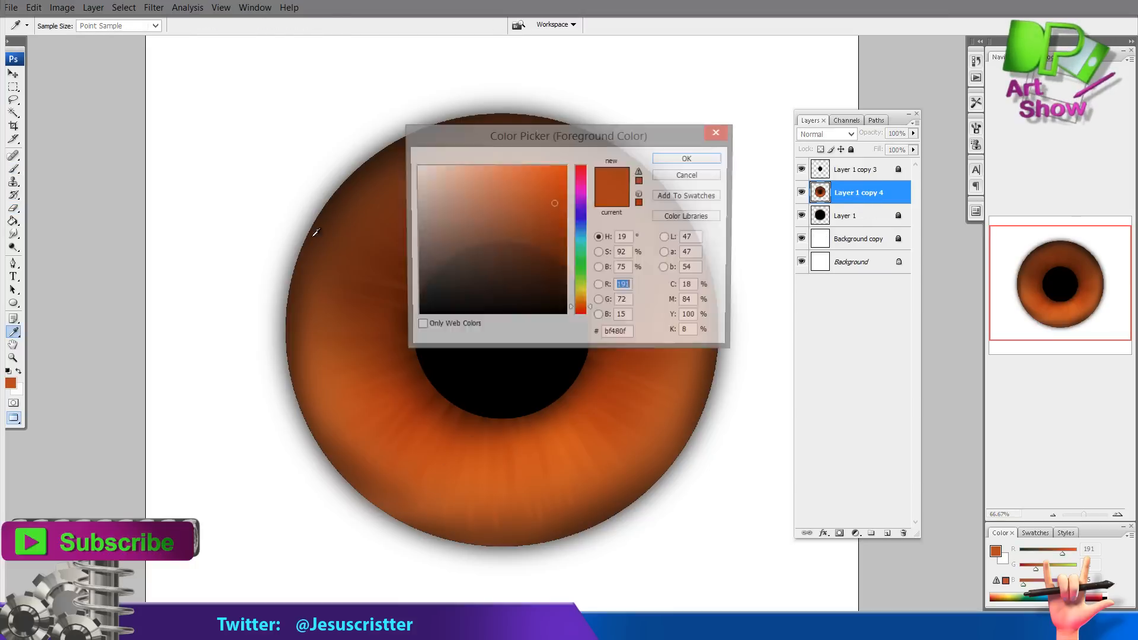
pyautogui.moveTo(554, 179); pyautogui.dragTo(559, 167)
pyautogui.press('Return')
# Add a new layer and paint bright orange fiber strokes across the lower iris
pyautogui.hotkey('ctrl', 'shift', 'n')
pyautogui.press('Return')
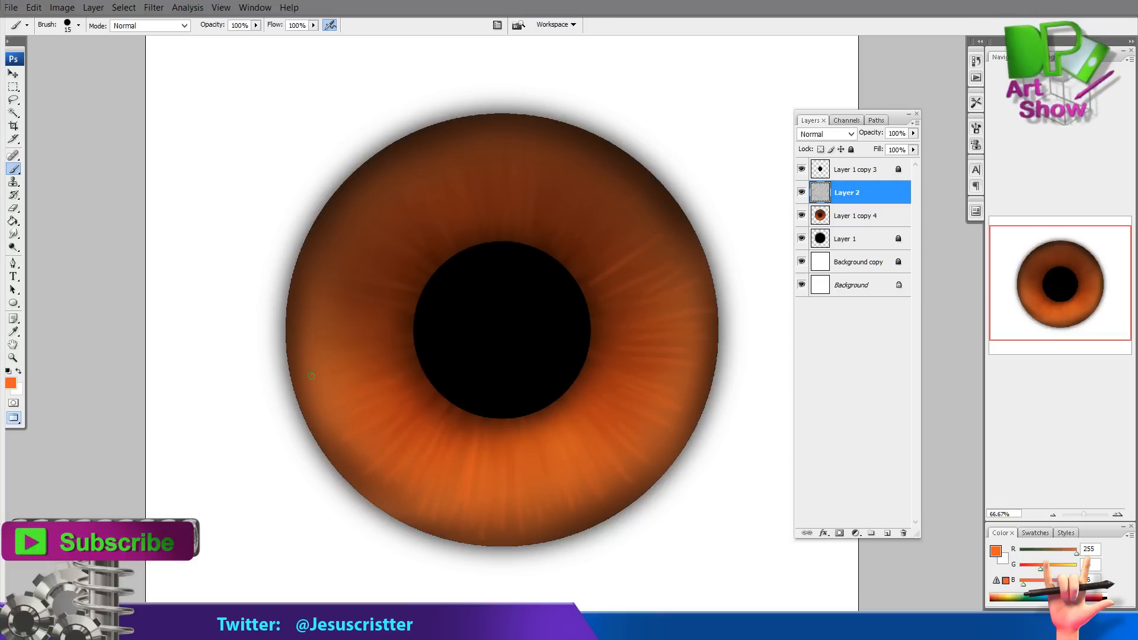
pyautogui.press('e')
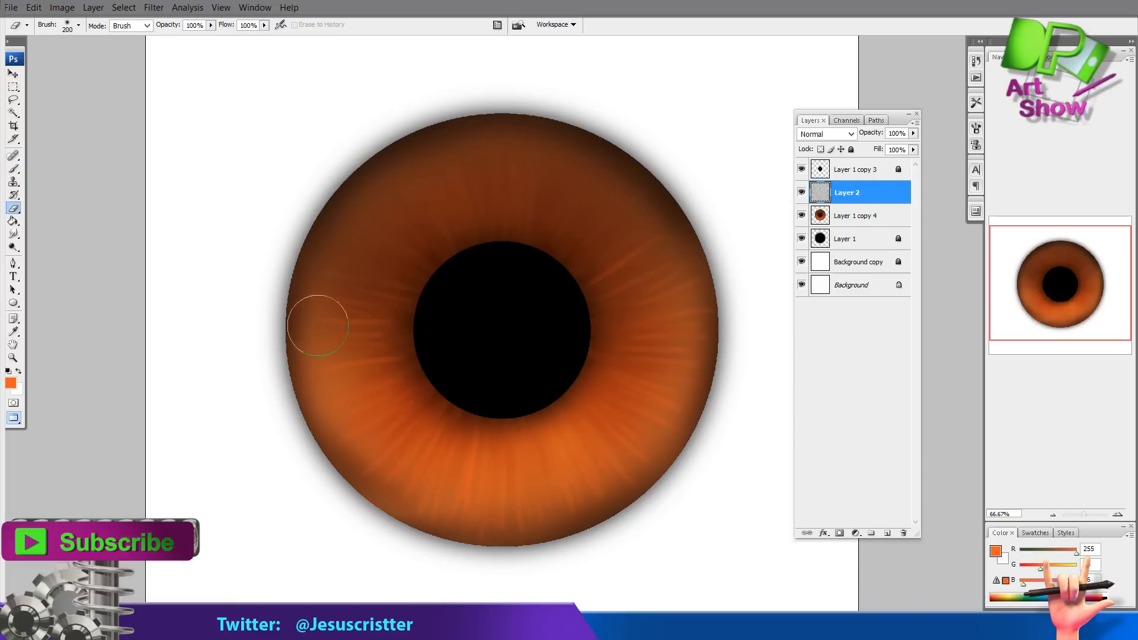
pyautogui.press('b')
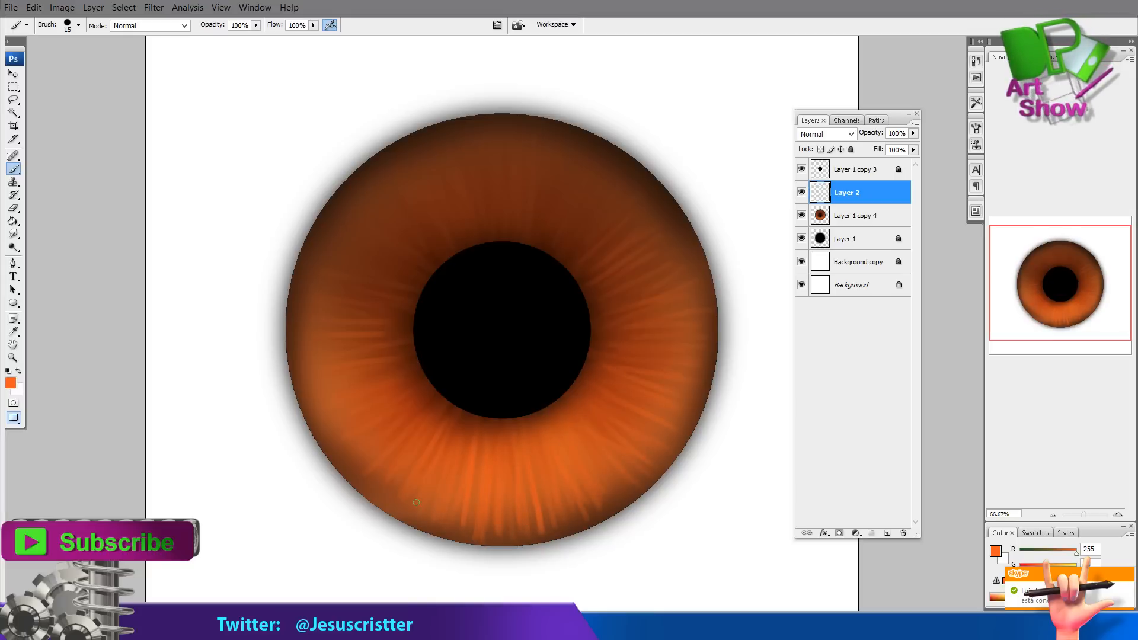
pyautogui.moveTo(522, 513)
pyautogui.mouseDown()
pyautogui.moveTo(547, 437)
pyautogui.moveTo(590, 494)
pyautogui.mouseUp()
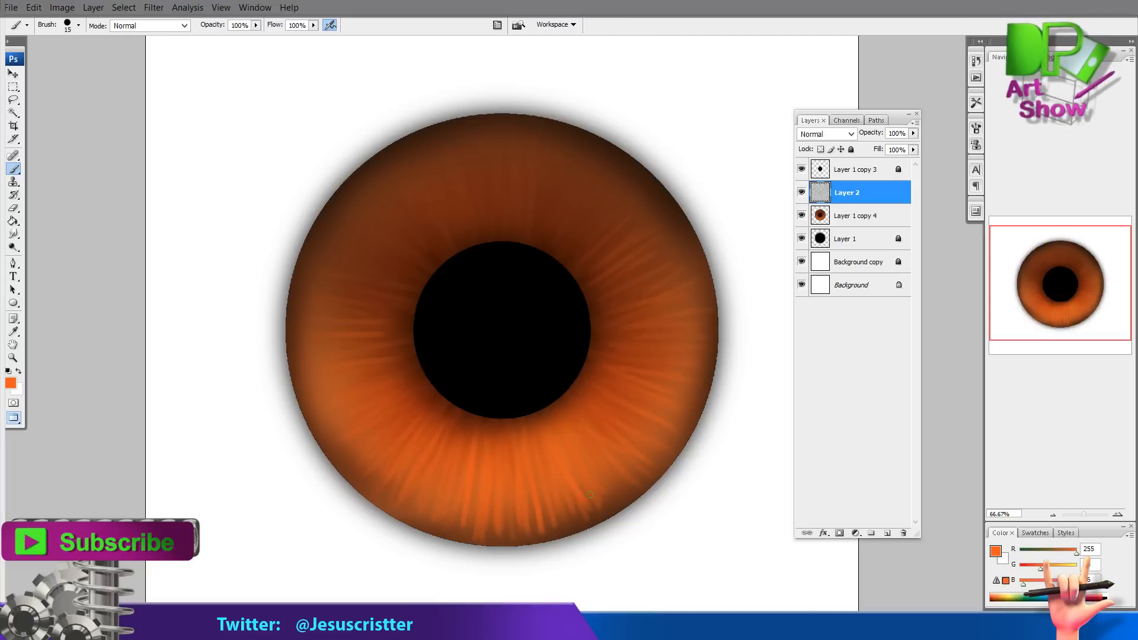
# Merge the orange fibers down, sample a dark brown, and paint dark fiber strokes on a new layer
pyautogui.press('o')
pyautogui.hotkey('ctrl', 'e')
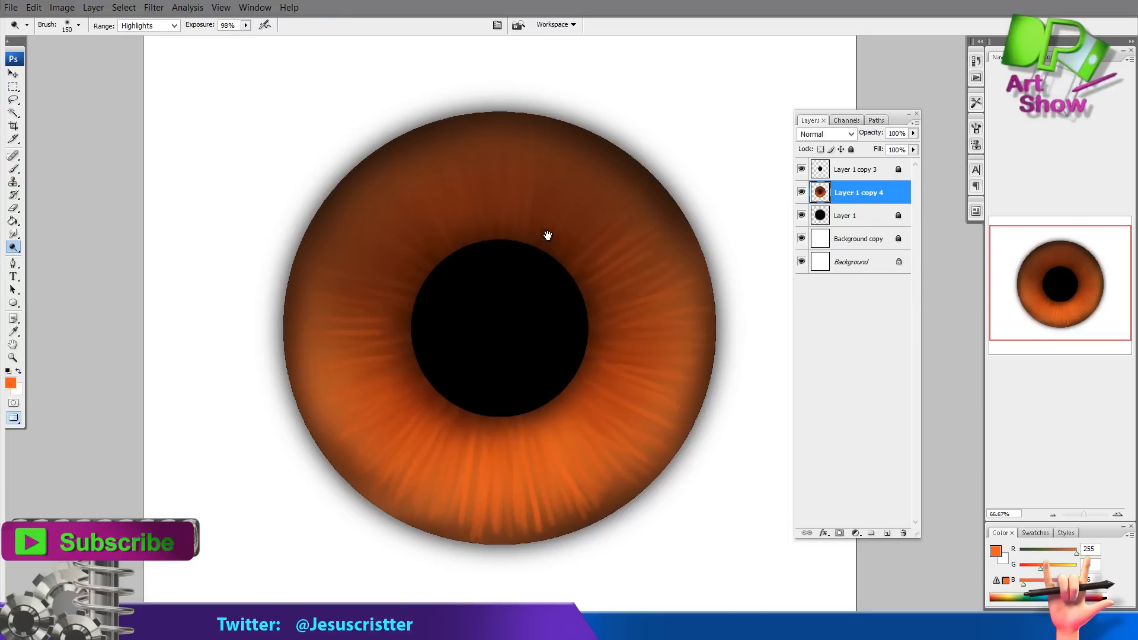
pyautogui.press('b')
pyautogui.keyDown('alt'); pyautogui.click(593, 127); pyautogui.keyUp('alt')
pyautogui.hotkey('ctrl', 'shift', 'alt', 'n')
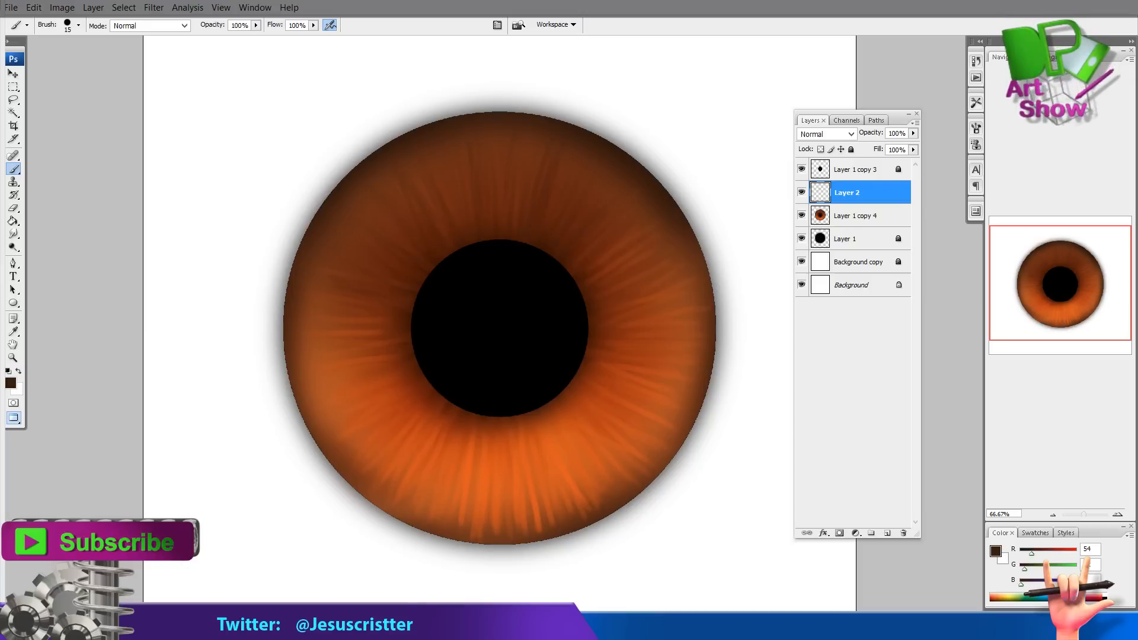
pyautogui.moveTo(654, 231); pyautogui.dragTo(597, 266)
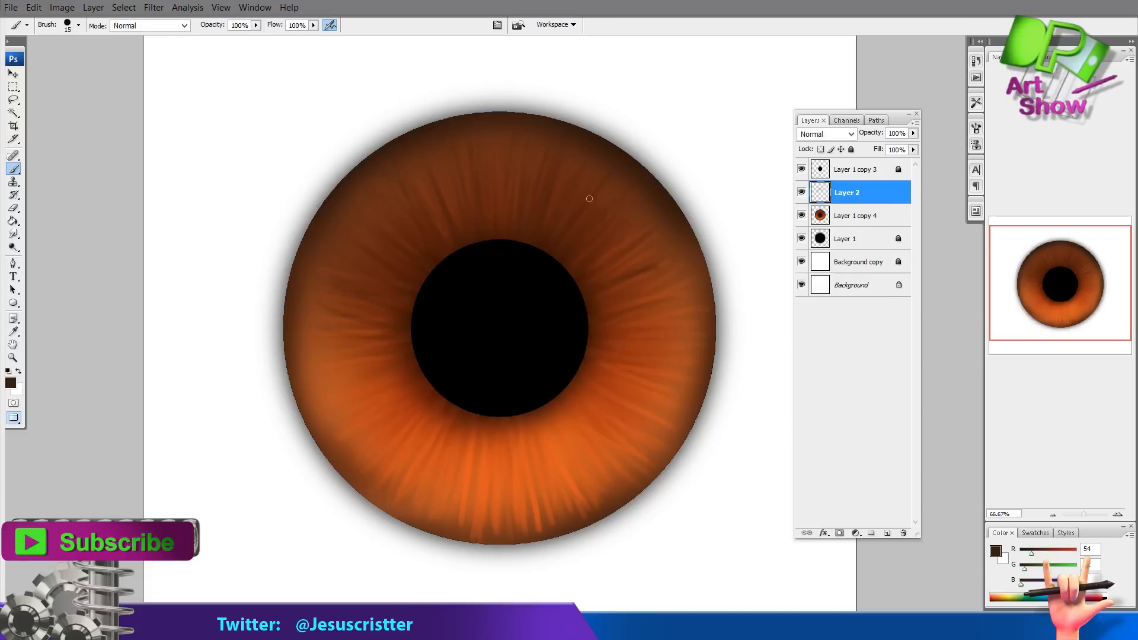
# Duplicate the iris layer and apply a Gaussian Blur to the copy
pyautogui.click(847, 216)
pyautogui.moveTo(853, 215); pyautogui.dragTo(887, 533)
pyautogui.click(154, 7)
pyautogui.moveTo(89, 155)
pyautogui.click(216, 215)
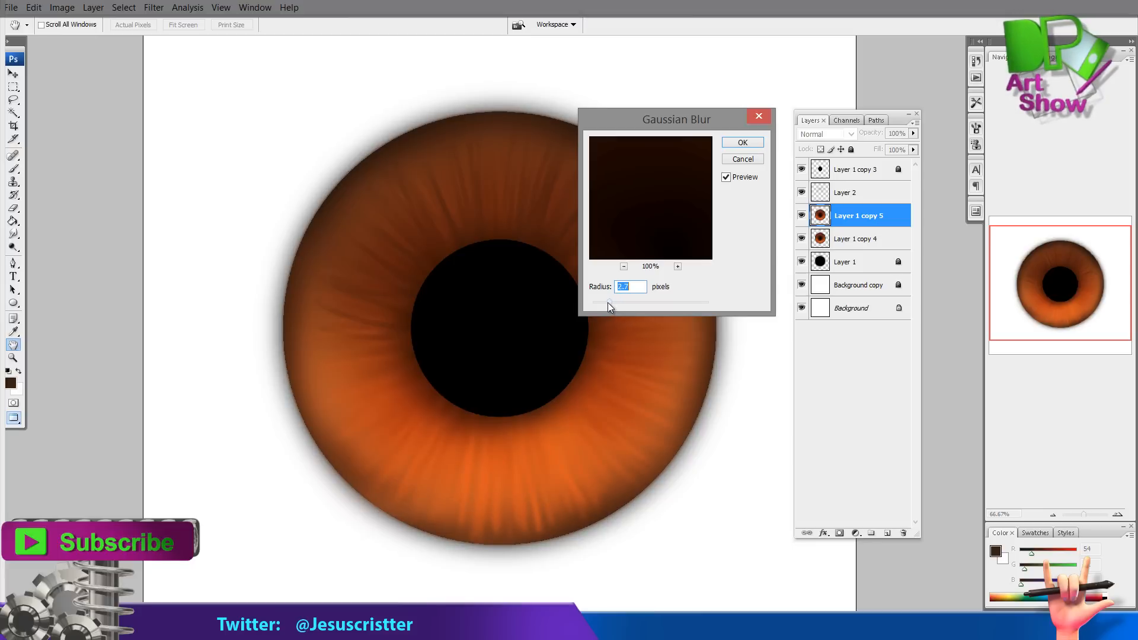
pyautogui.click(742, 142)
# Apply the same Gaussian Blur to the top Layer 1 copy 3
pyautogui.press('b')
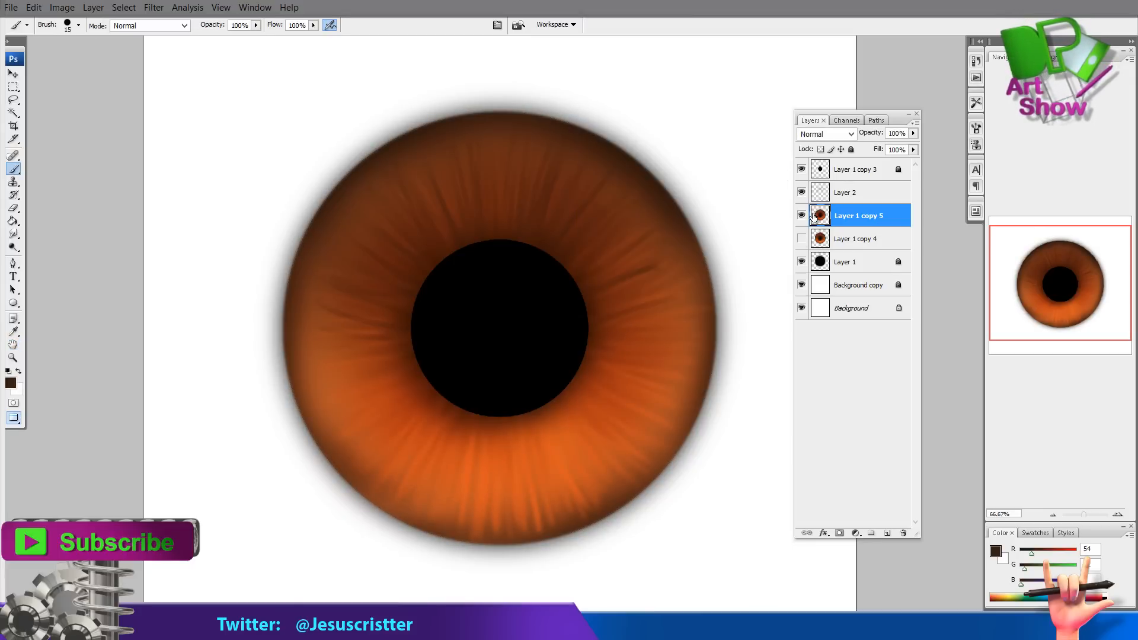
pyautogui.click(842, 172)
pyautogui.click(153, 7)
pyautogui.moveTo(89, 155)
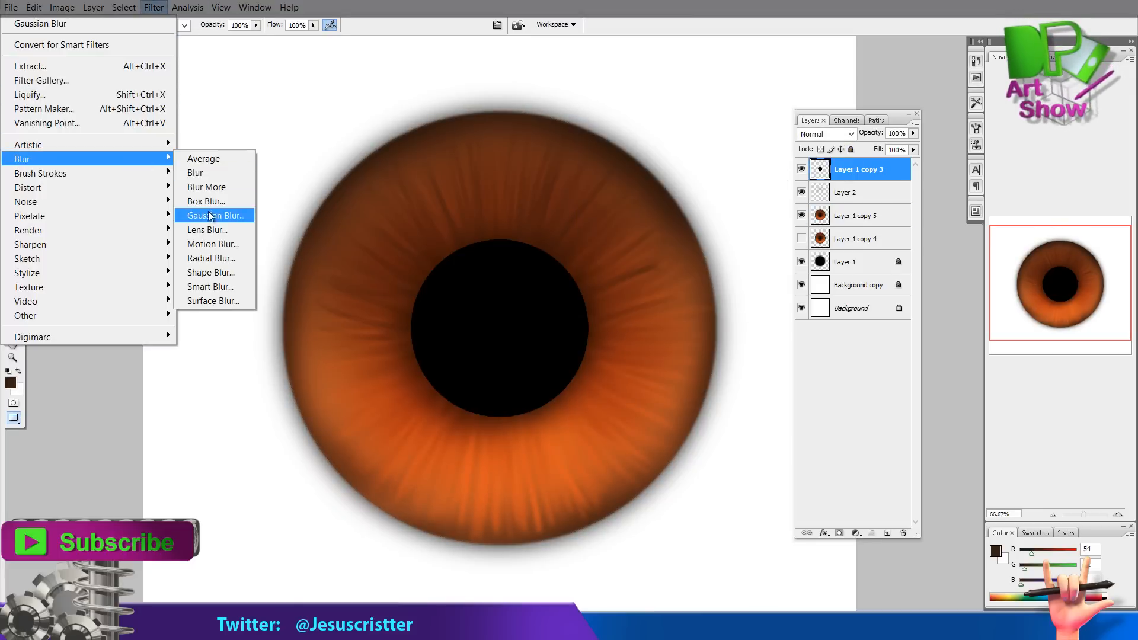
pyautogui.click(208, 211)
pyautogui.press('Return')
# Merge the blurred layers and fibers down into Layer 1, leaving the unblurred iris copy hidden
pyautogui.press('b')
pyautogui.hotkey('ctrl', 'e')
pyautogui.hotkey('ctrl', 'e')
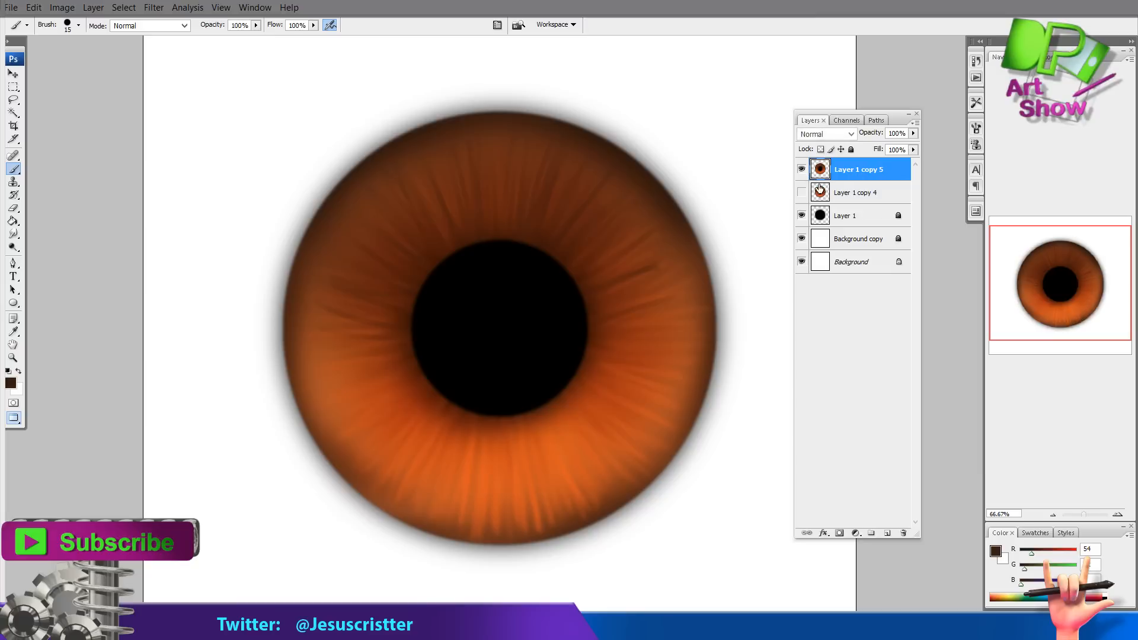
pyautogui.moveTo(819, 188); pyautogui.dragTo(838, 206)
pyautogui.click(849, 215)
pyautogui.click(851, 149)
pyautogui.click(854, 194)
pyautogui.hotkey('ctrl', 'e')
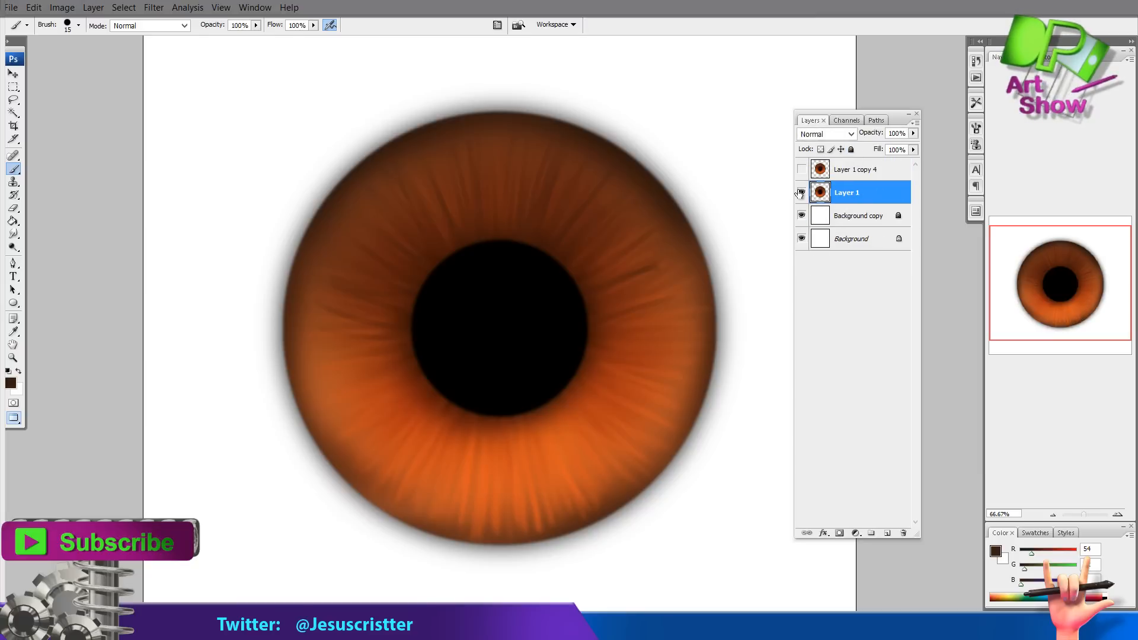
# Switch screen mode and arrange the iris test window beside the Anger face painting
pyautogui.press('f')
pyautogui.press('f')
pyautogui.moveTo(580, 197); pyautogui.dragTo(818, 484)
pyautogui.click(409, 524)
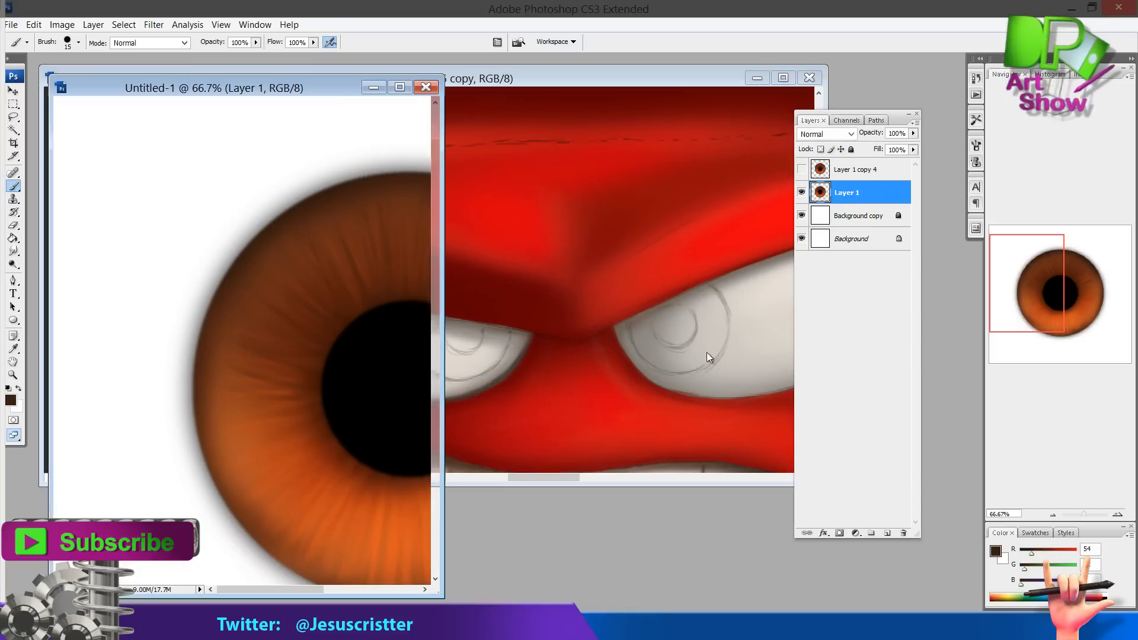
# Bring the iris layer from the test document into the Anger painting and move it to the top of the layer stack
pyautogui.moveTo(853, 194); pyautogui.dragTo(649, 240)
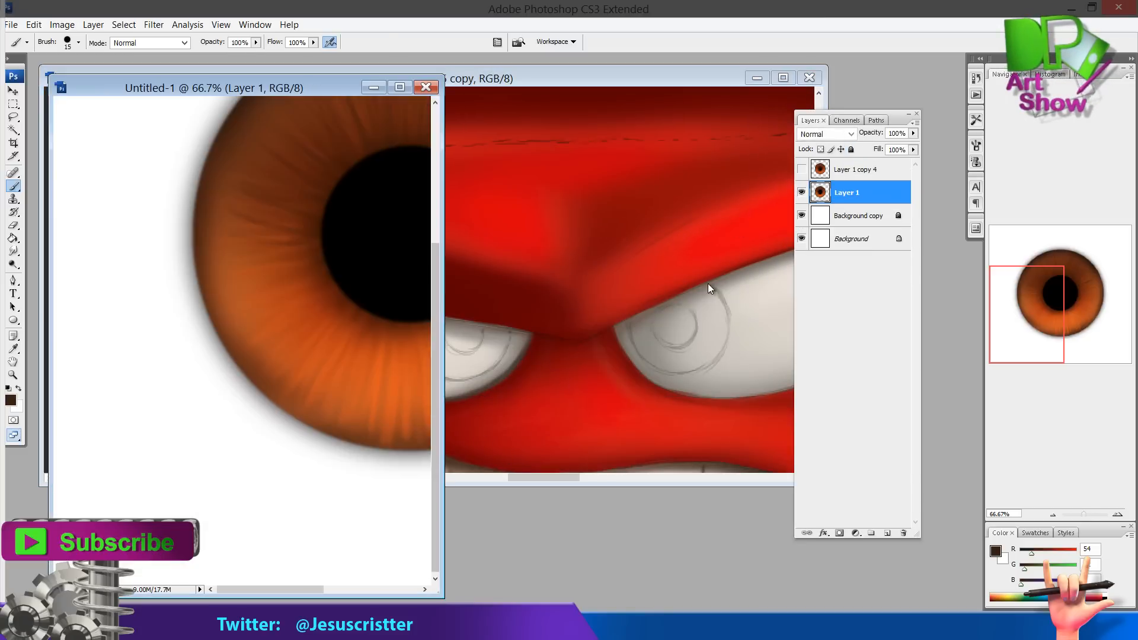
pyautogui.moveTo(844, 195); pyautogui.dragTo(636, 238)
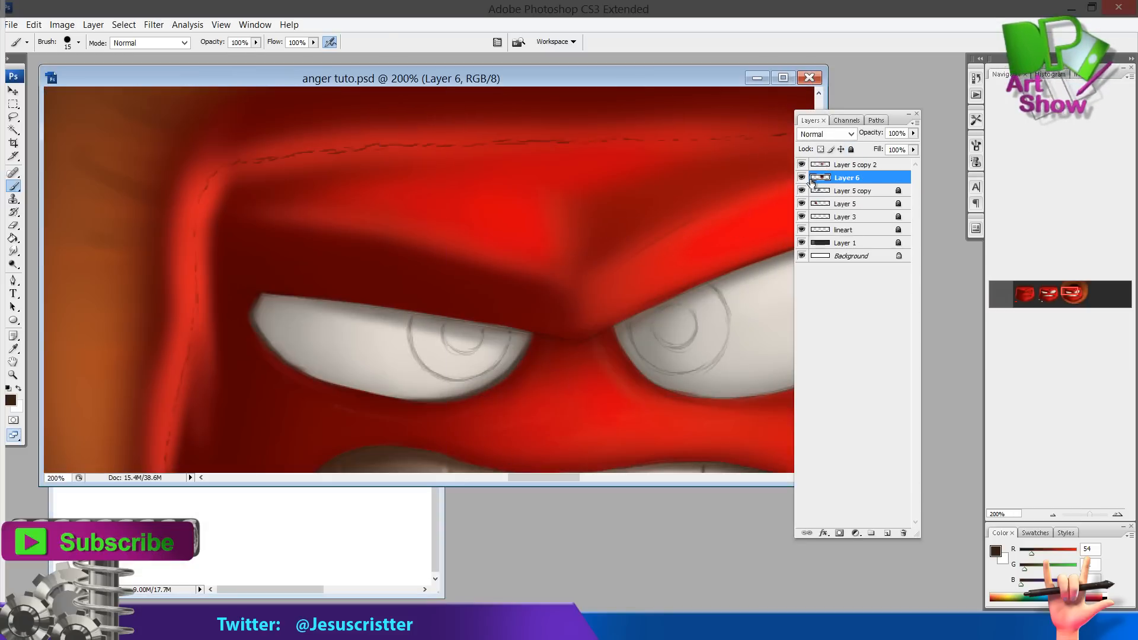
pyautogui.press('f')
pyautogui.press('z')
pyautogui.keyDown('alt'); pyautogui.click(618, 236); pyautogui.keyUp('alt')
pyautogui.keyDown('alt'); pyautogui.click(617, 237); pyautogui.keyUp('alt')
pyautogui.moveTo(849, 182); pyautogui.dragTo(855, 156)
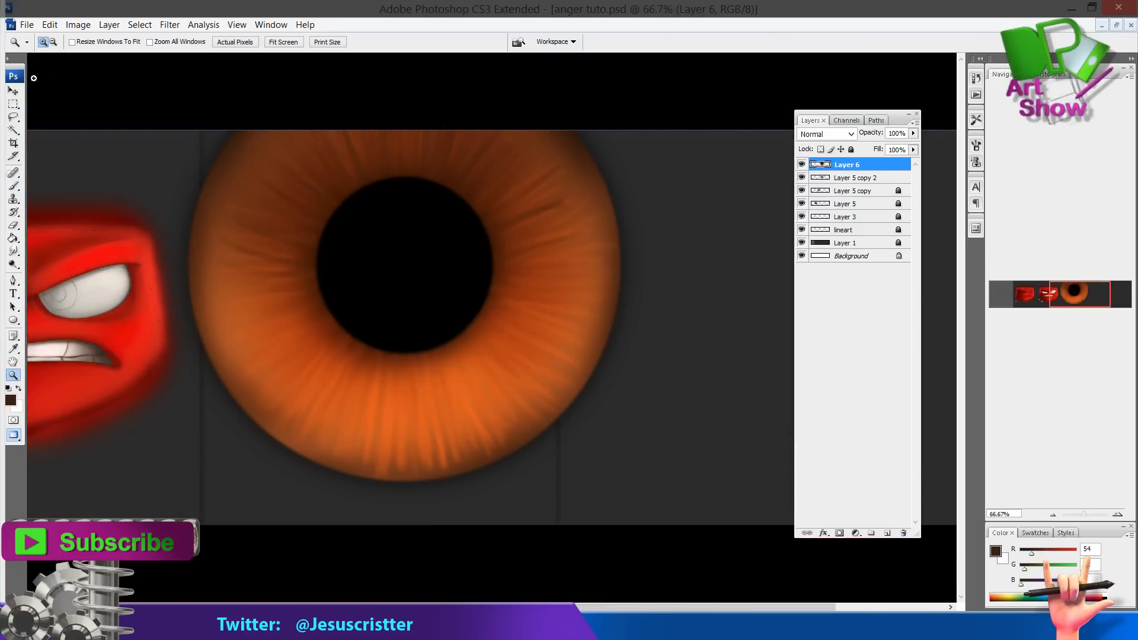
# Scale the iris down to about 43% and place it roughly over the right eye
pyautogui.click(16, 90)
pyautogui.moveTo(460, 173); pyautogui.dragTo(439, 331)
pyautogui.moveTo(631, 80); pyautogui.dragTo(310, 386)
pyautogui.moveTo(284, 501); pyautogui.dragTo(472, 251)
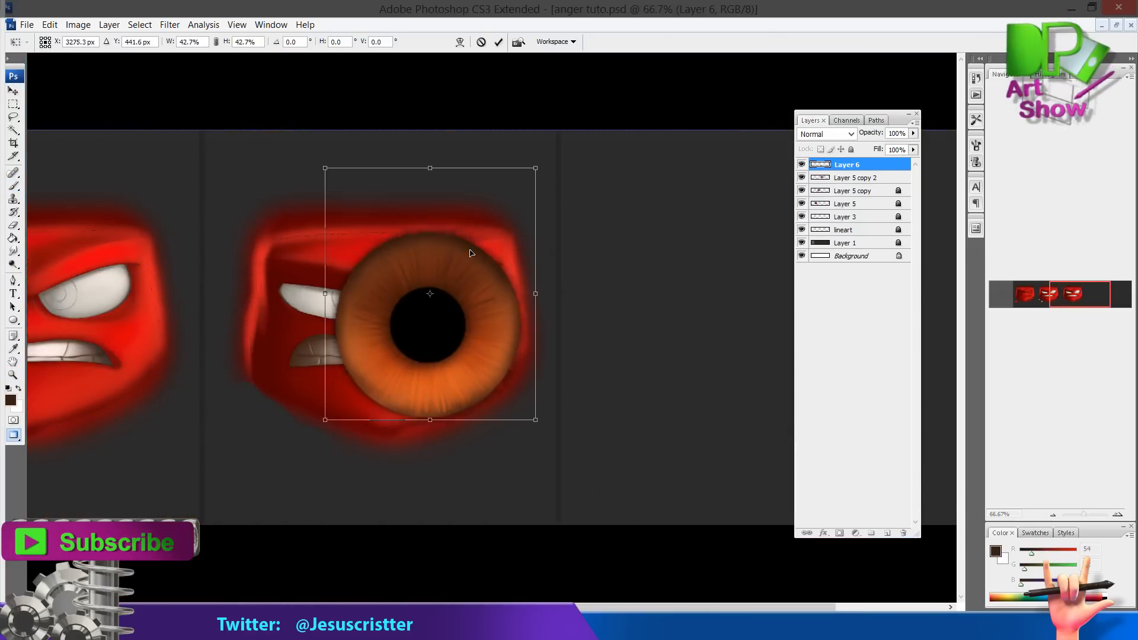
pyautogui.moveTo(536, 167); pyautogui.dragTo(388, 344)
pyautogui.moveTo(373, 376); pyautogui.dragTo(431, 289)
pyautogui.press('Return')
pyautogui.press('z')
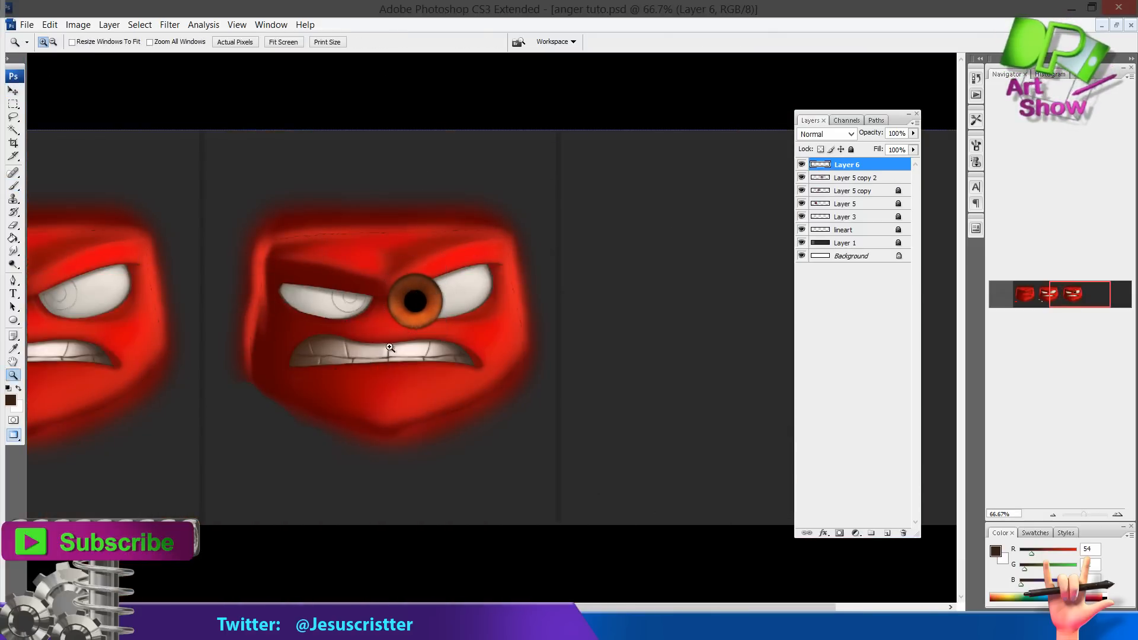
# Lower the iris layer opacity to 60% and scale the iris to about 85% inside the right eye
pyautogui.moveTo(386, 368); pyautogui.dragTo(503, 224)
pyautogui.click(16, 91)
pyautogui.moveTo(497, 182); pyautogui.dragTo(443, 248)
pyautogui.moveTo(396, 312); pyautogui.dragTo(450, 251)
pyautogui.press('Return')
pyautogui.press('6')
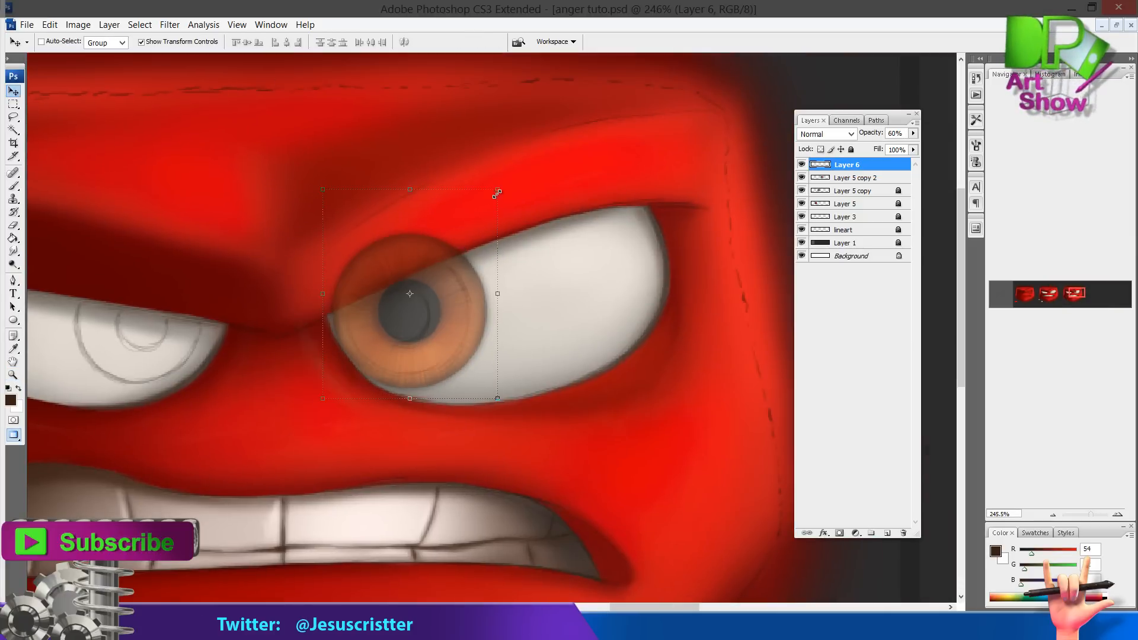
pyautogui.moveTo(497, 185); pyautogui.dragTo(479, 210)
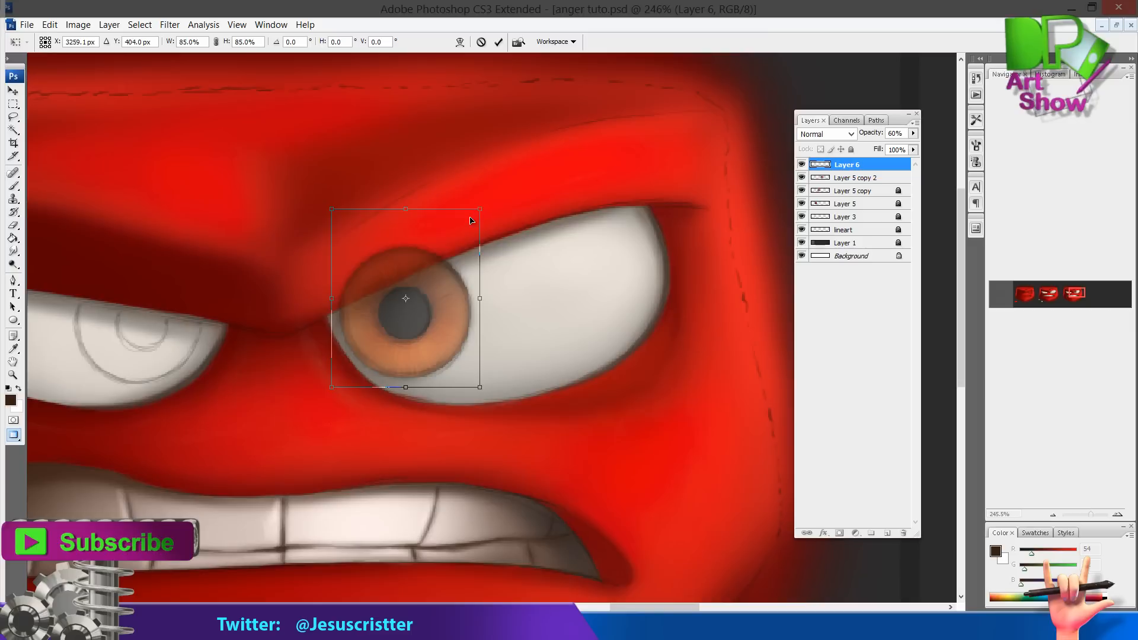
pyautogui.press('Return')
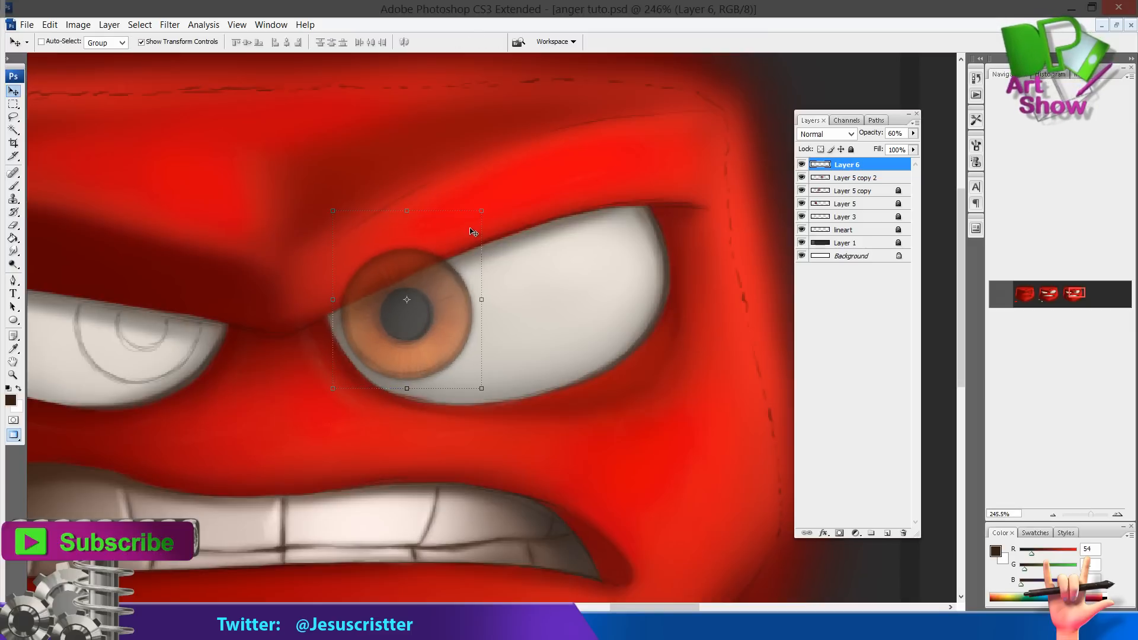
# Reposition the iris within the right eye and restore the layer opacity to 100%
pyautogui.moveTo(391, 233); pyautogui.dragTo(500, 216)
pyautogui.moveTo(595, 185); pyautogui.dragTo(645, 246)
pyautogui.moveTo(577, 267); pyautogui.dragTo(584, 269)
pyautogui.press('Return')
pyautogui.press('0')
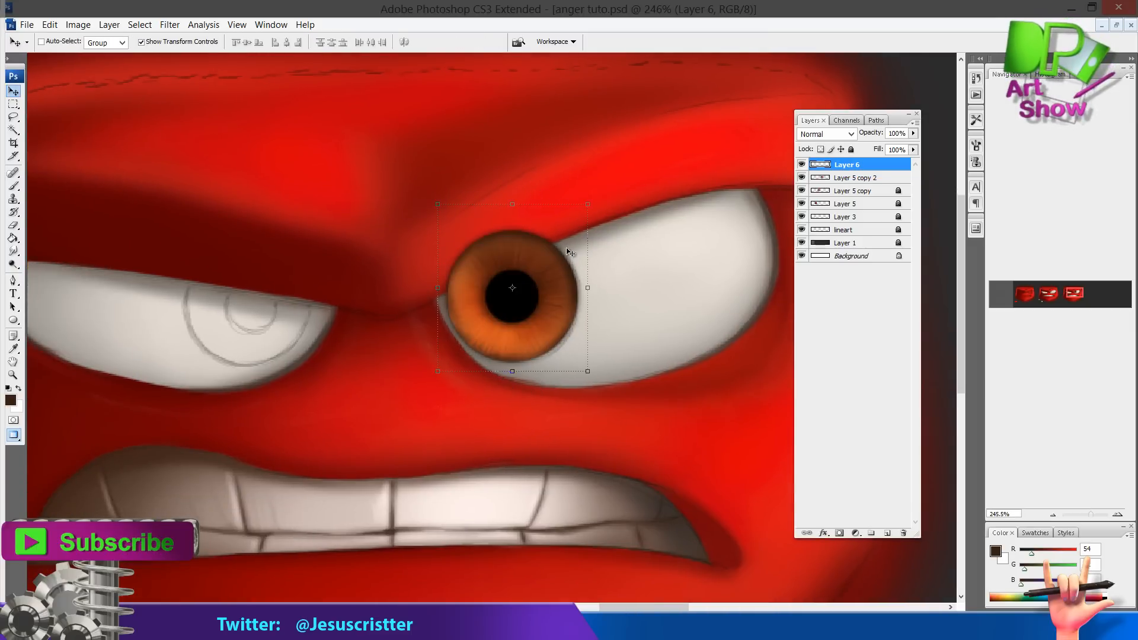
# Duplicate the iris layer, move the copy into the left eye, and merge it down into Layer 6
pyautogui.moveTo(870, 175); pyautogui.dragTo(887, 533)
pyautogui.moveTo(574, 276); pyautogui.dragTo(309, 283)
pyautogui.press('Down')
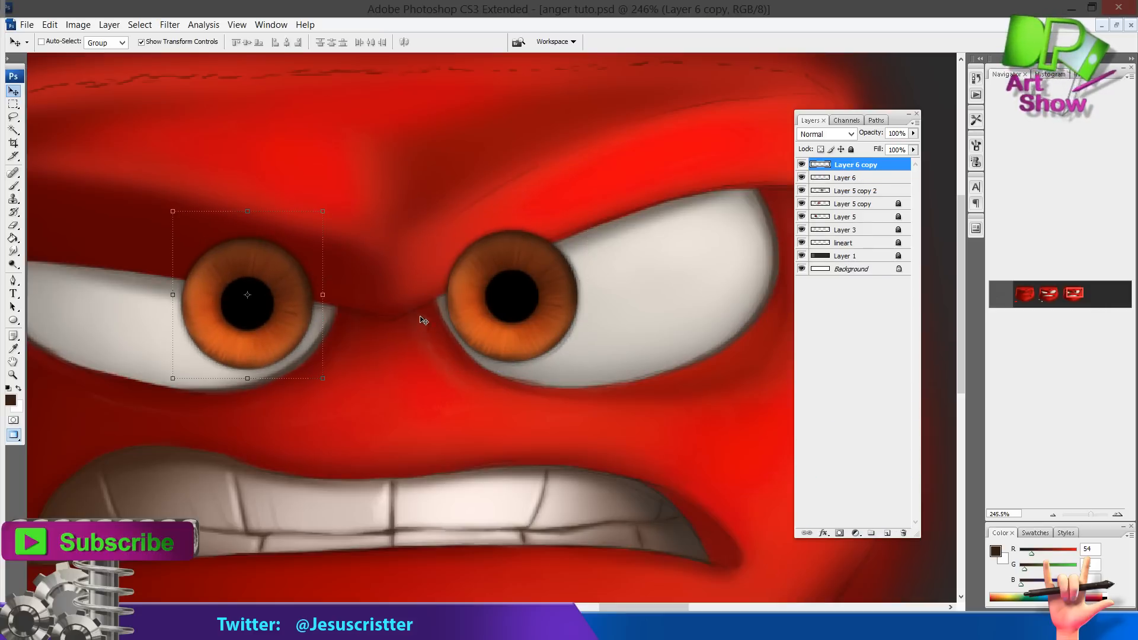
pyautogui.hotkey('ctrl', 'e')
# Enlarge both pupils by painting black dabs with a 45 px soft brush
pyautogui.press('b')
pyautogui.keyDown('alt'); pyautogui.click(261, 293); pyautogui.keyUp('alt')
pyautogui.click(79, 43)
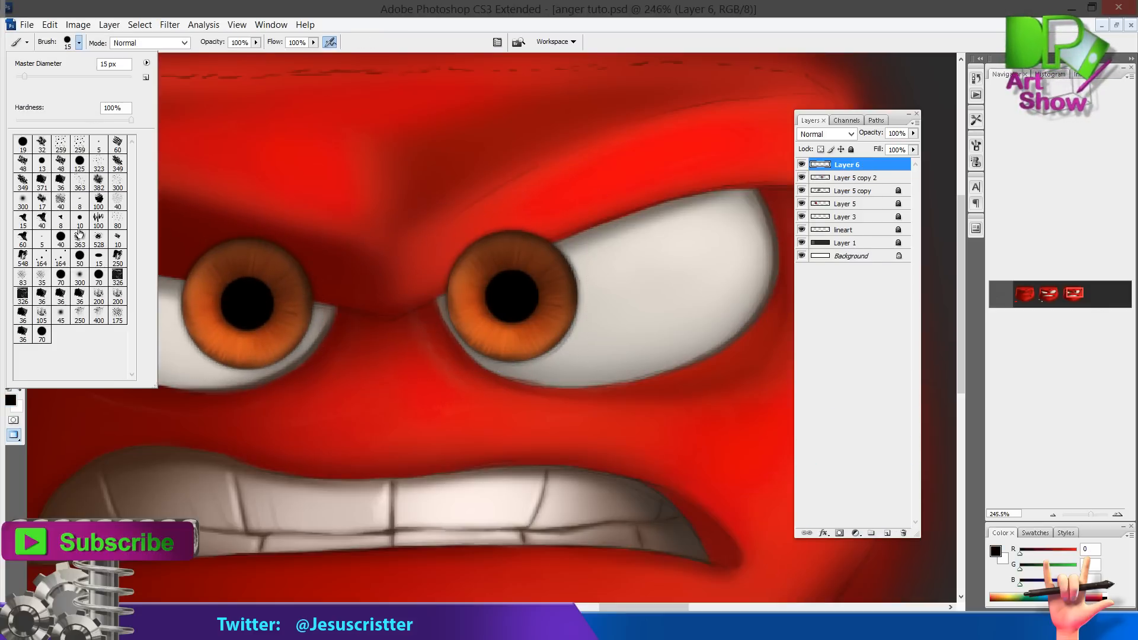
pyautogui.click(63, 315)
pyautogui.click(271, 308)
pyautogui.click(243, 305)
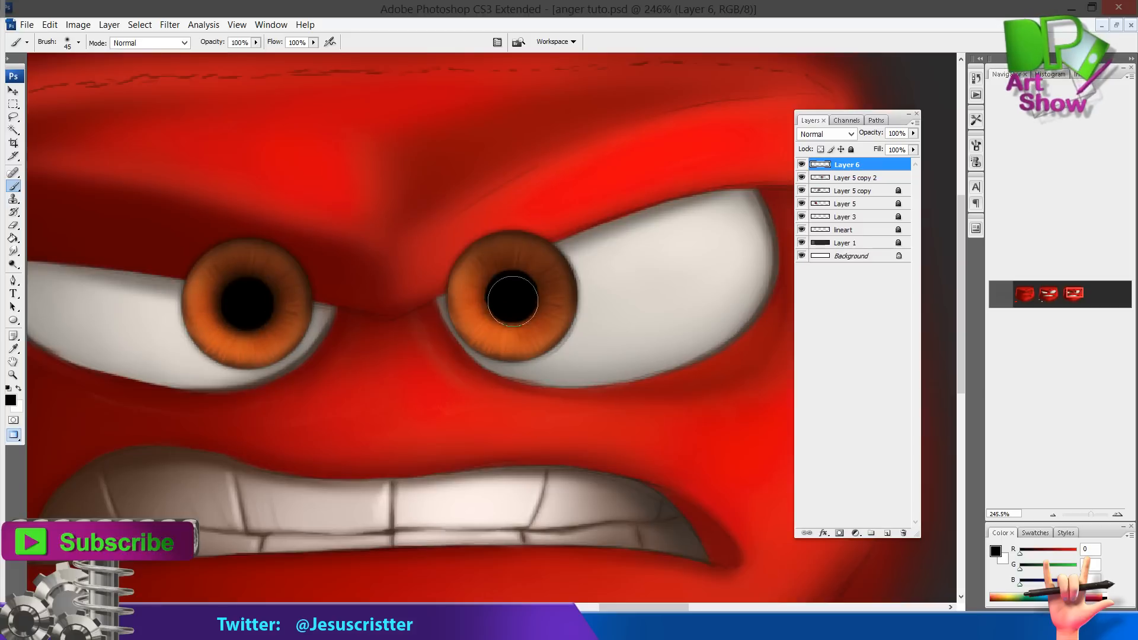
pyautogui.click(507, 300)
# Repaint the pupils with a soft black brush of about 45 to 50 px, undoing one dab
pyautogui.click(78, 43)
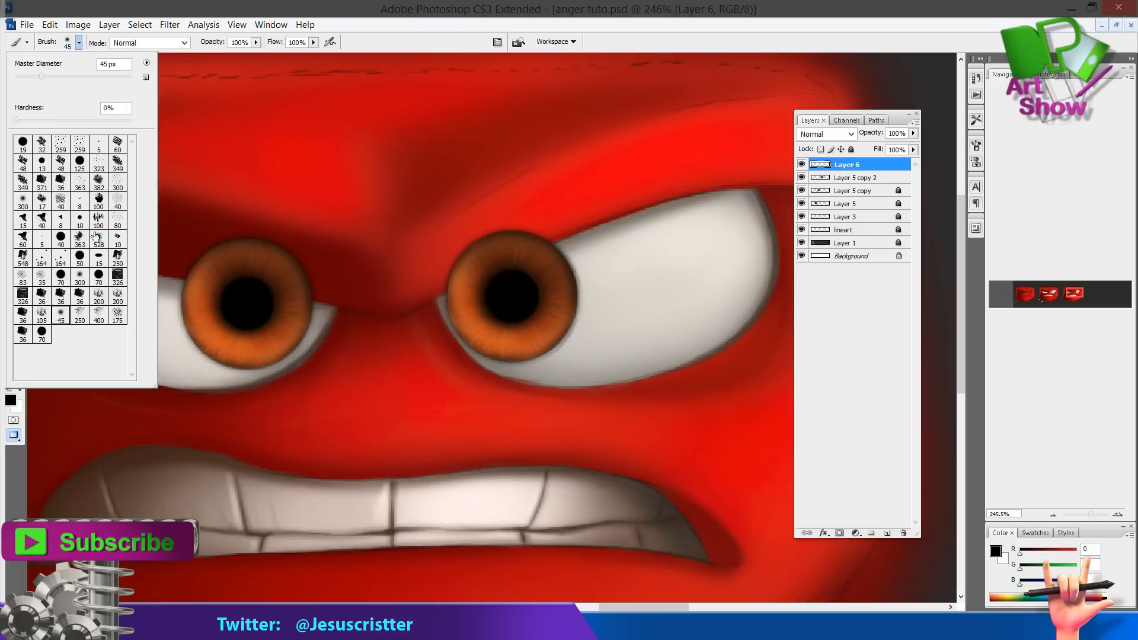
pyautogui.click(77, 259)
pyautogui.click(325, 163)
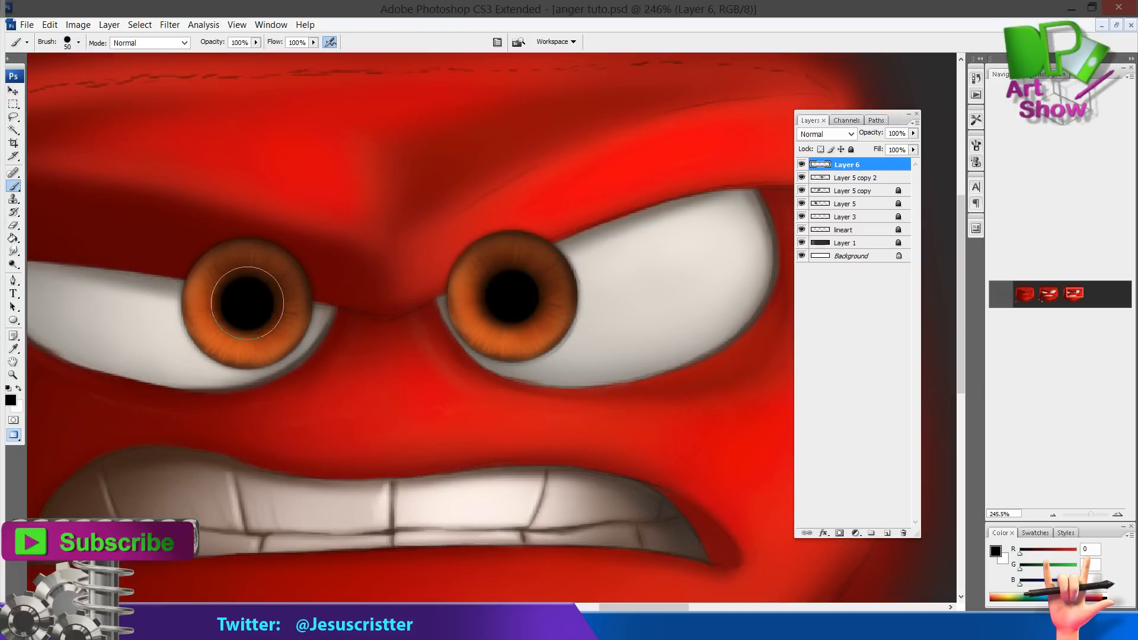
pyautogui.click(251, 304)
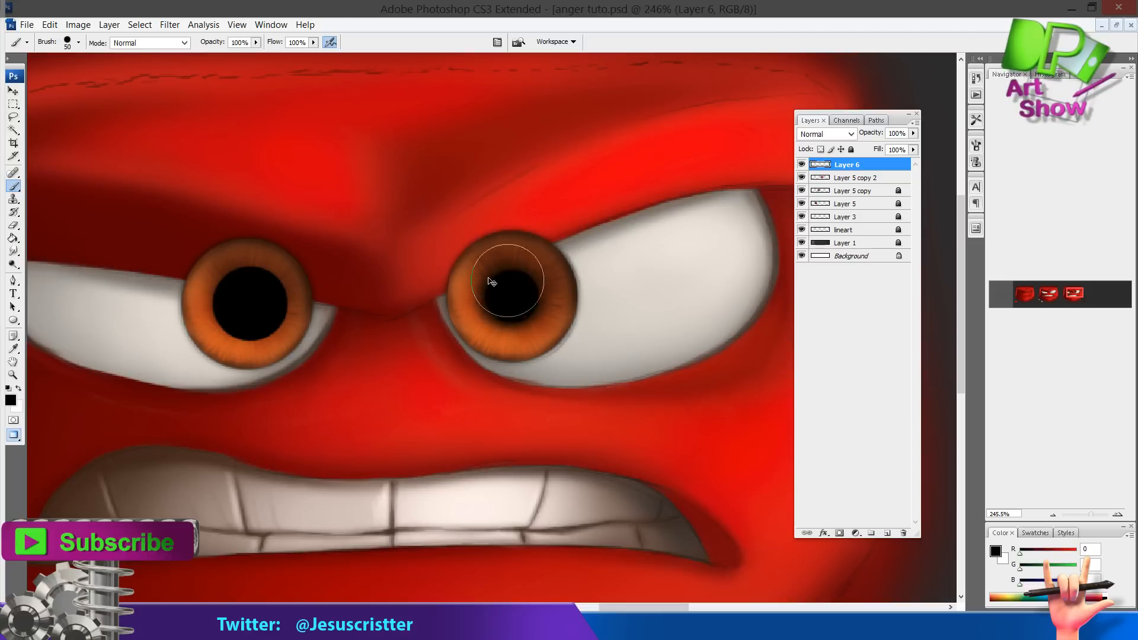
pyautogui.hotkey('ctrl', 'z')
pyautogui.press('[')
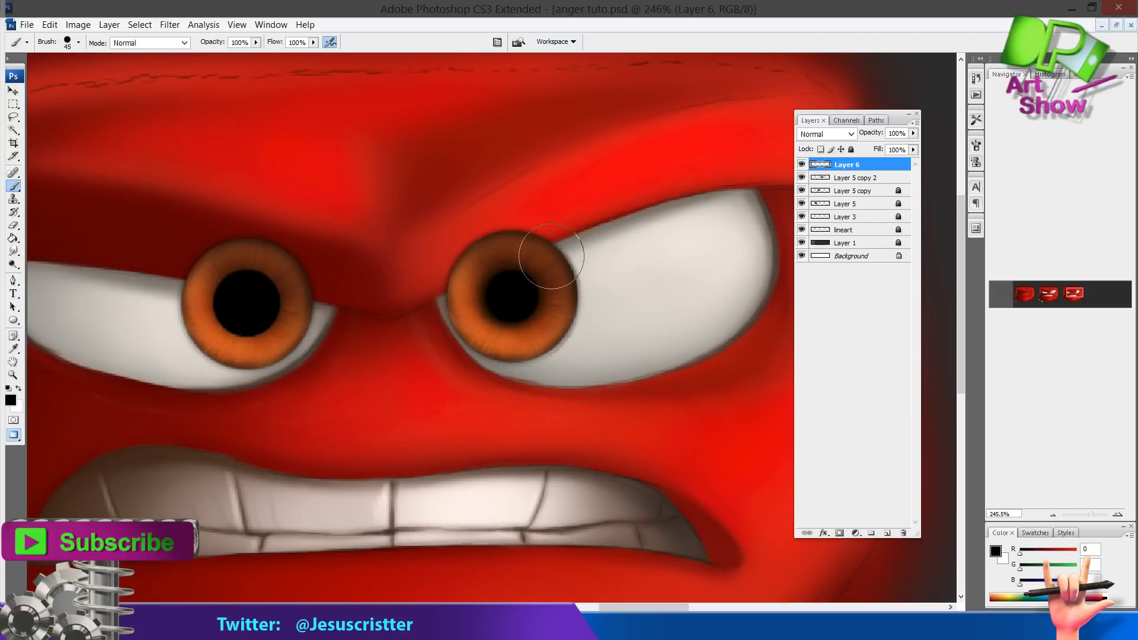
pyautogui.click(511, 295)
pyautogui.moveTo(532, 259); pyautogui.dragTo(551, 274)
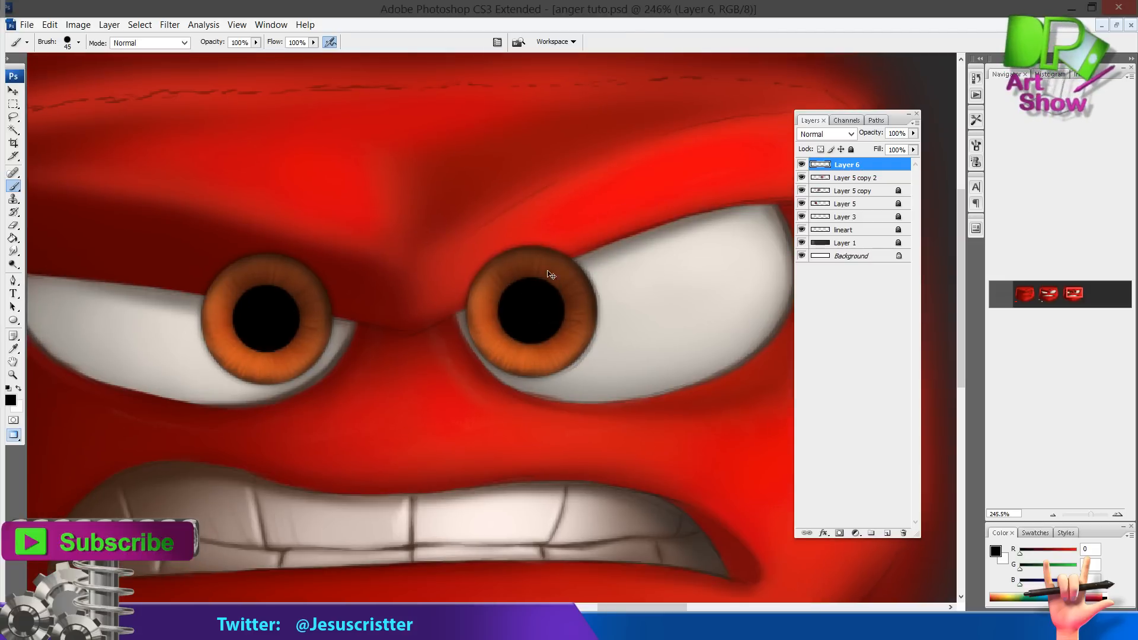
# Erase the part of the right iris that overlaps the upper eyelid
pyautogui.click(830, 177)
pyautogui.click(851, 149)
pyautogui.click(830, 160)
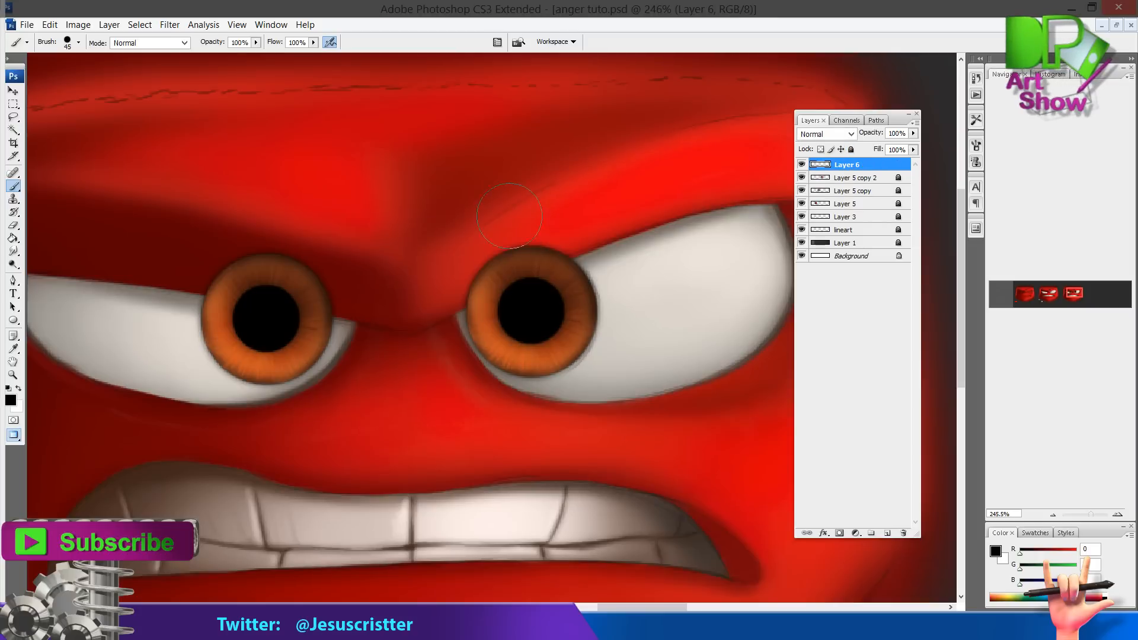
pyautogui.press('e')
pyautogui.click(78, 42)
pyautogui.click(515, 215)
pyautogui.press('[')
pyautogui.press('[')
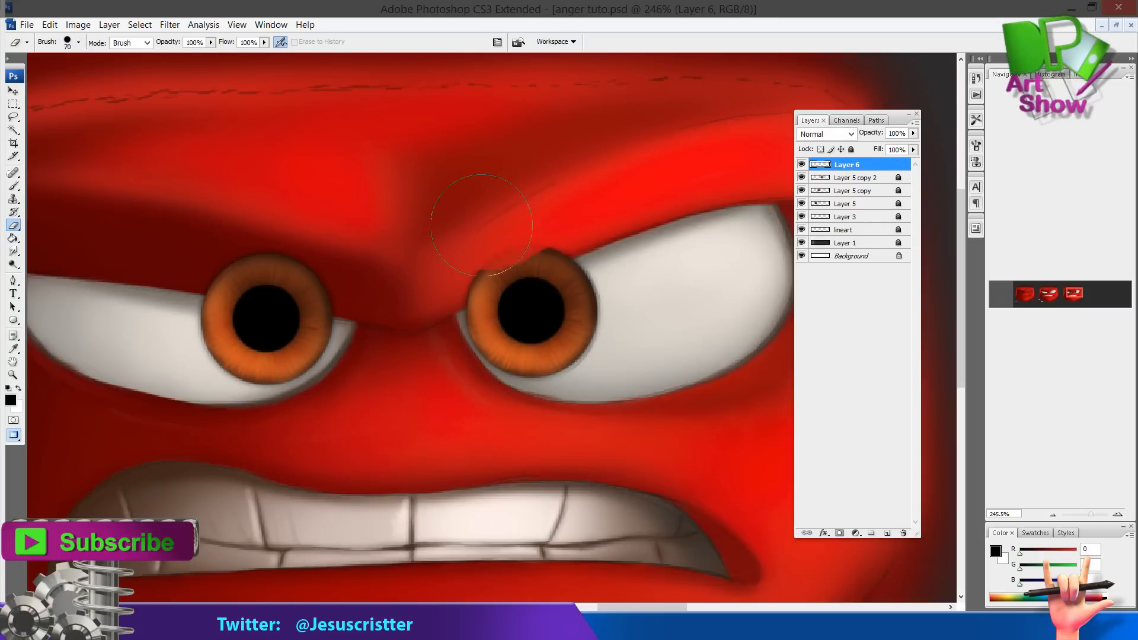
pyautogui.moveTo(517, 238)
pyautogui.mouseDown()
pyautogui.moveTo(471, 265)
pyautogui.moveTo(545, 228)
pyautogui.moveTo(476, 272)
pyautogui.mouseUp()
pyautogui.press('[')
pyautogui.press('[')
# Lower the iris layer opacity to 60% and erase the left iris where the eyelid covers it, undoing one stroke
pyautogui.press('v')
pyautogui.press('6')
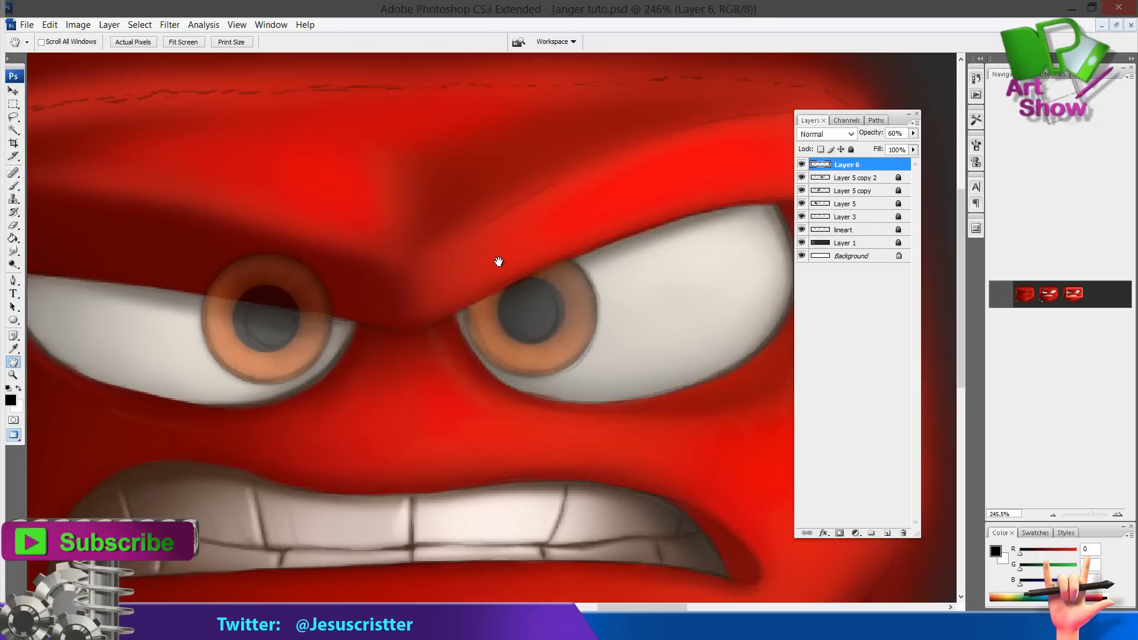
pyautogui.press('e')
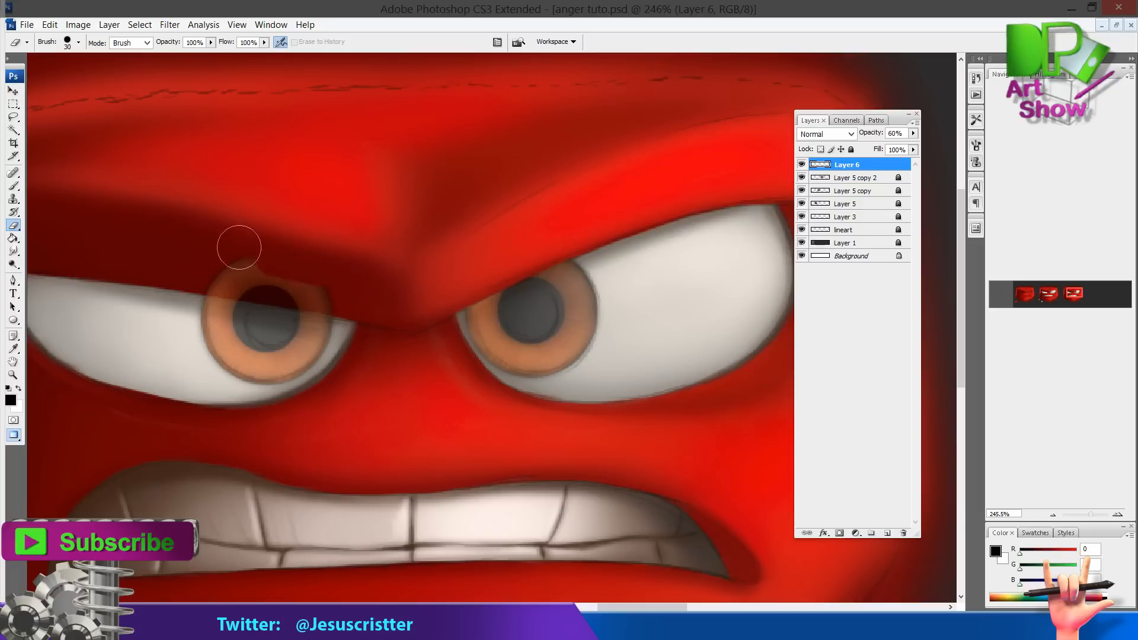
pyautogui.moveTo(236, 244)
pyautogui.mouseDown()
pyautogui.moveTo(325, 279)
pyautogui.moveTo(210, 270)
pyautogui.moveTo(322, 287)
pyautogui.mouseUp()
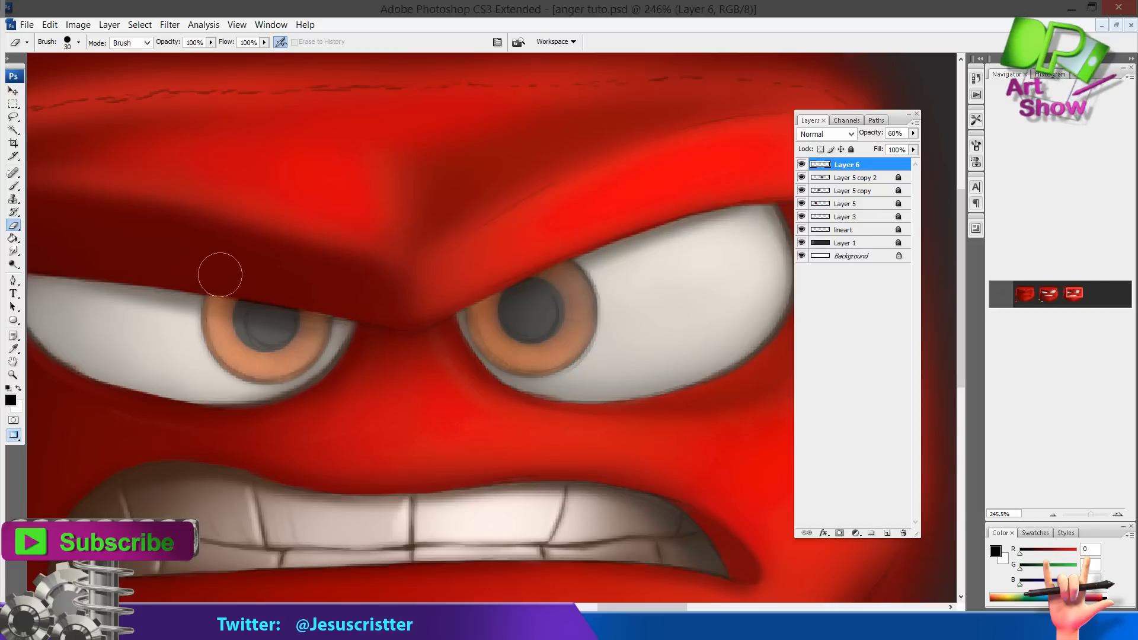
pyautogui.moveTo(371, 242); pyautogui.dragTo(380, 240)
pyautogui.hotkey('ctrl', 'z')
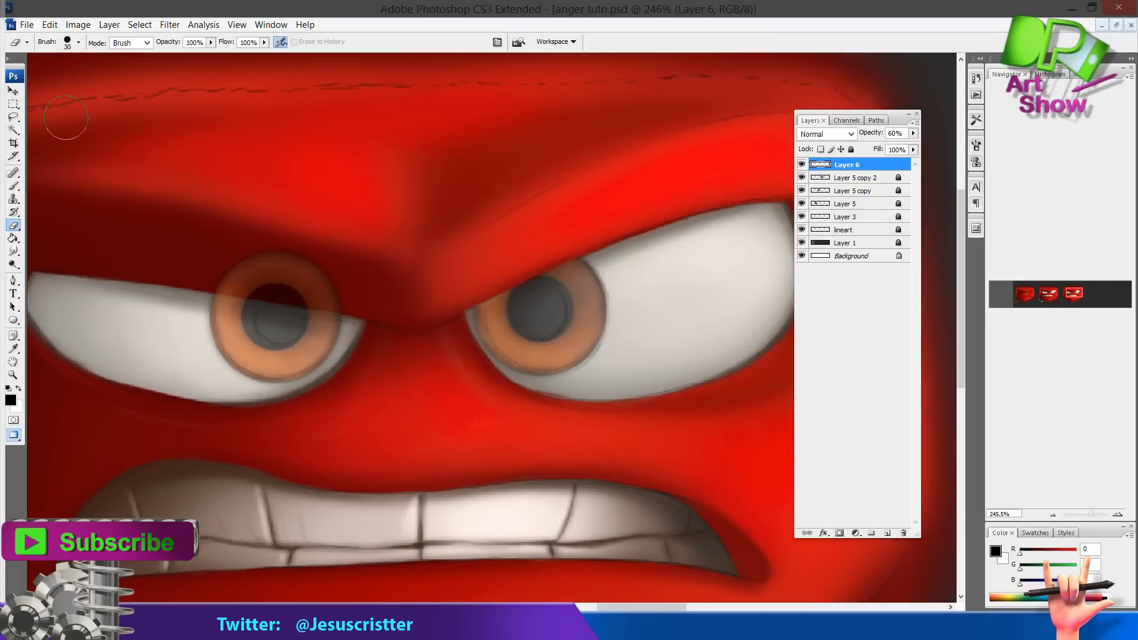
# Select the left iris and nudge it 3 pixels right and 3 pixels down, then deselect
pyautogui.press('m')
pyautogui.moveTo(140, 210)
pyautogui.mouseDown()
pyautogui.moveTo(282, 310)
pyautogui.moveTo(391, 423)
pyautogui.mouseUp()
pyautogui.press('v')
pyautogui.press('Right')
pyautogui.press('Right')
pyautogui.press('Right')
pyautogui.press('Down')
pyautogui.press('Down')
pyautogui.press('Down')
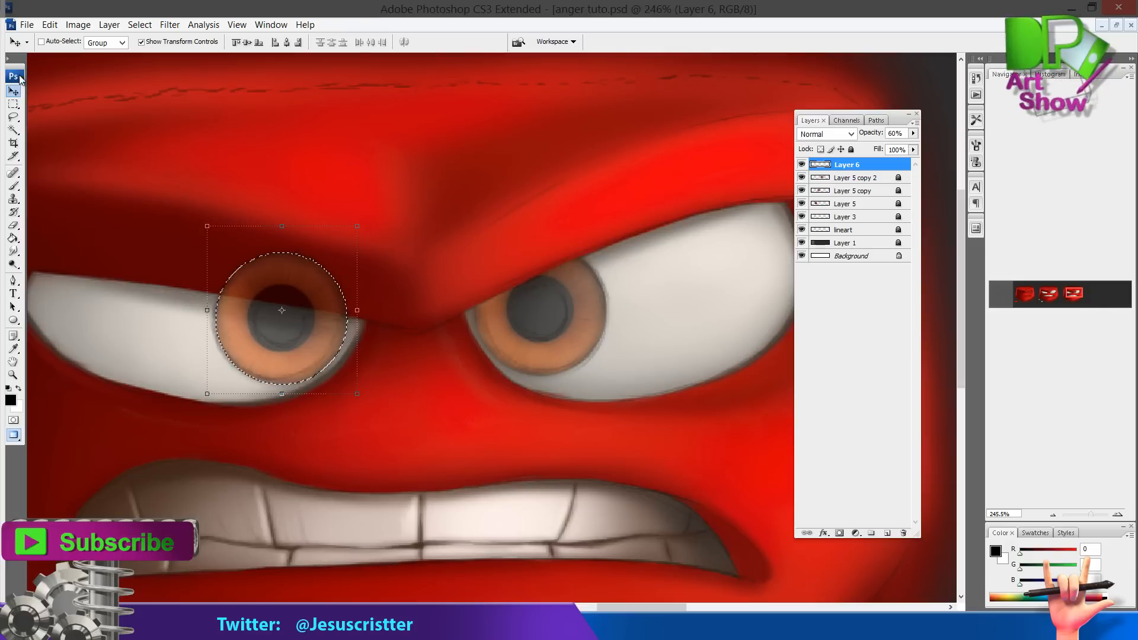
pyautogui.hotkey('ctrl', 'd')
# Erase the top of the left iris under the eyelid and restore the layer opacity to 100%
pyautogui.press('e')
pyautogui.moveTo(256, 228)
pyautogui.mouseDown()
pyautogui.moveTo(318, 278)
pyautogui.moveTo(222, 270)
pyautogui.moveTo(350, 291)
pyautogui.moveTo(302, 273)
pyautogui.mouseUp()
pyautogui.press('h')
pyautogui.press('0')
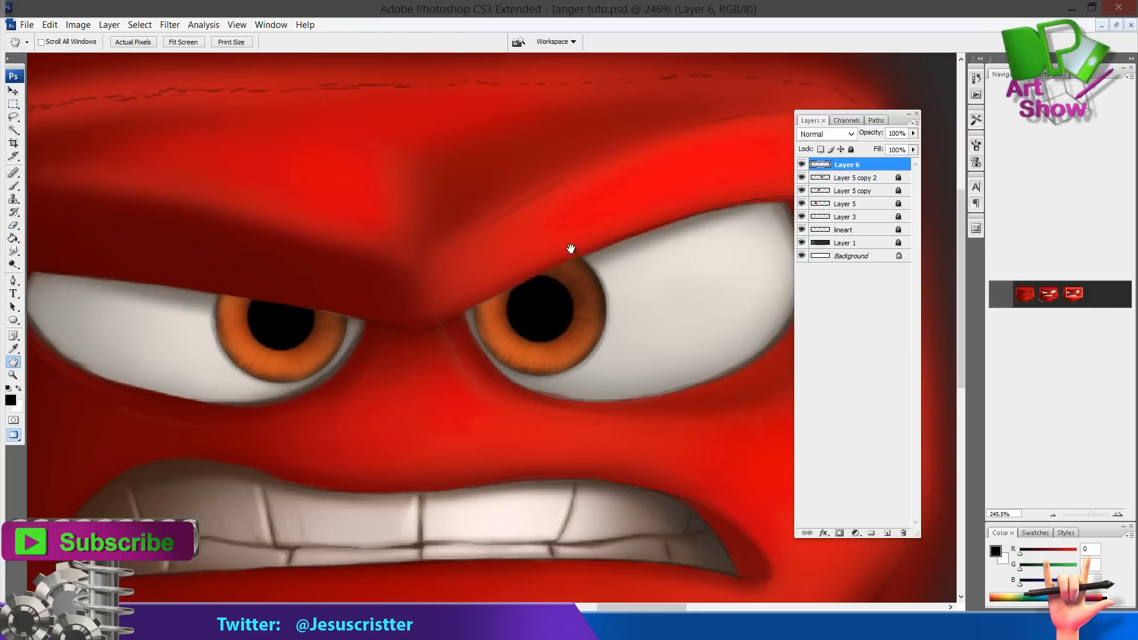
# Lock the iris layer and add a new empty layer above it for highlights
pyautogui.moveTo(571, 249); pyautogui.dragTo(611, 226)
pyautogui.press('z')
pyautogui.keyDown('alt'); pyautogui.click(610, 284); pyautogui.keyUp('alt')
pyautogui.keyDown('alt'); pyautogui.click(579, 293); pyautogui.keyUp('alt')
pyautogui.click(508, 295)
pyautogui.click(541, 292)
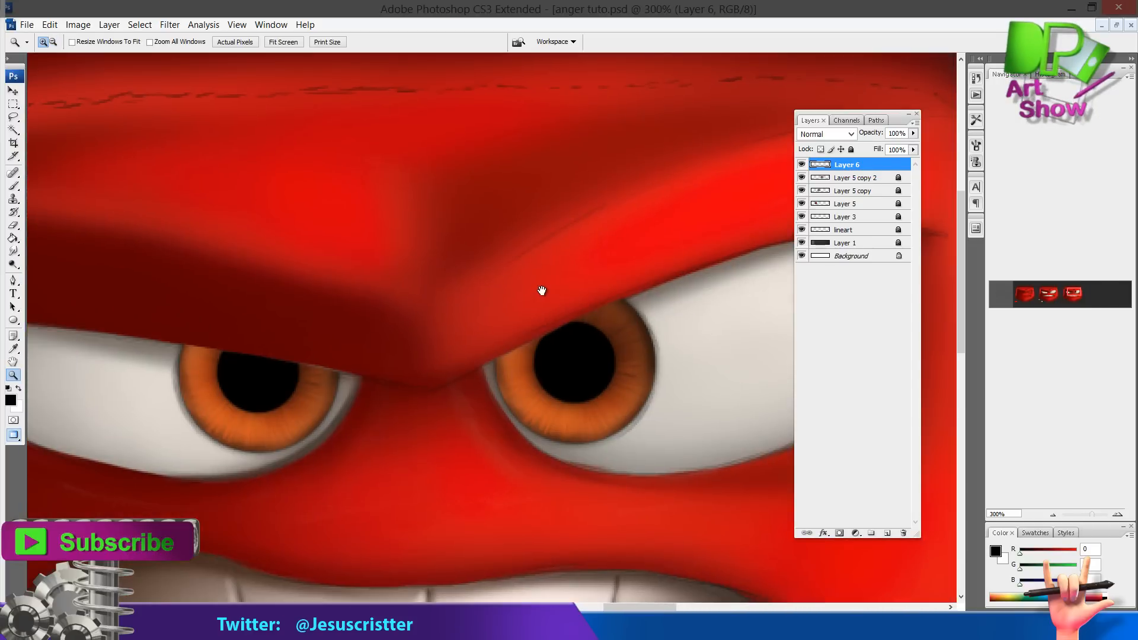
pyautogui.click(851, 150)
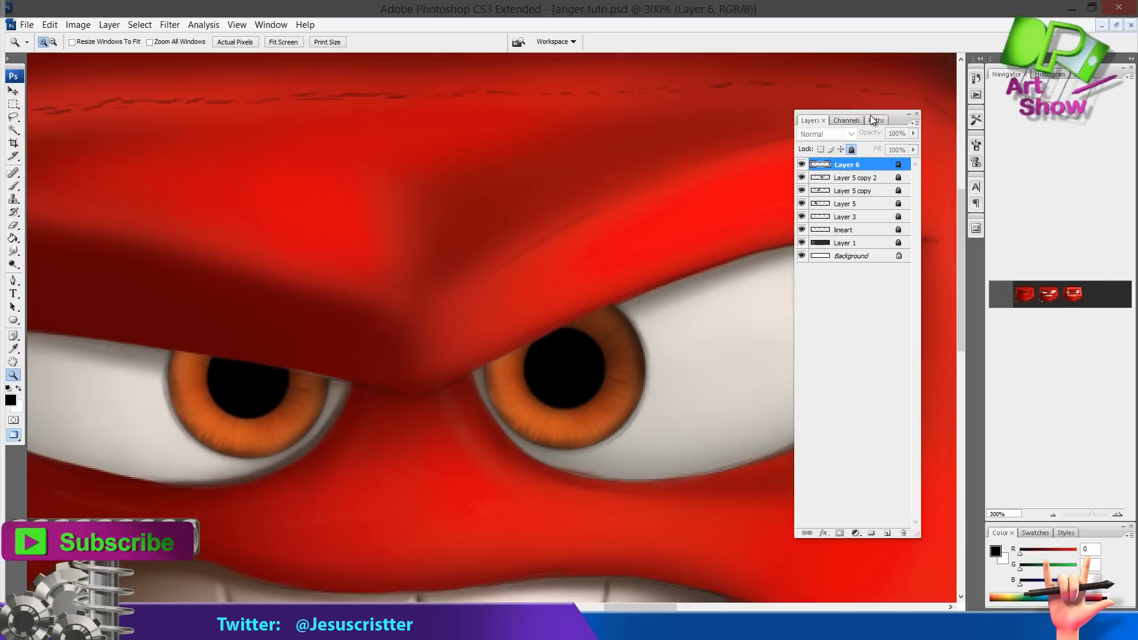
pyautogui.hotkey('ctrl', 'alt', 'shift', 'n')
pyautogui.press('b')
pyautogui.click(79, 43)
pyautogui.click(83, 273)
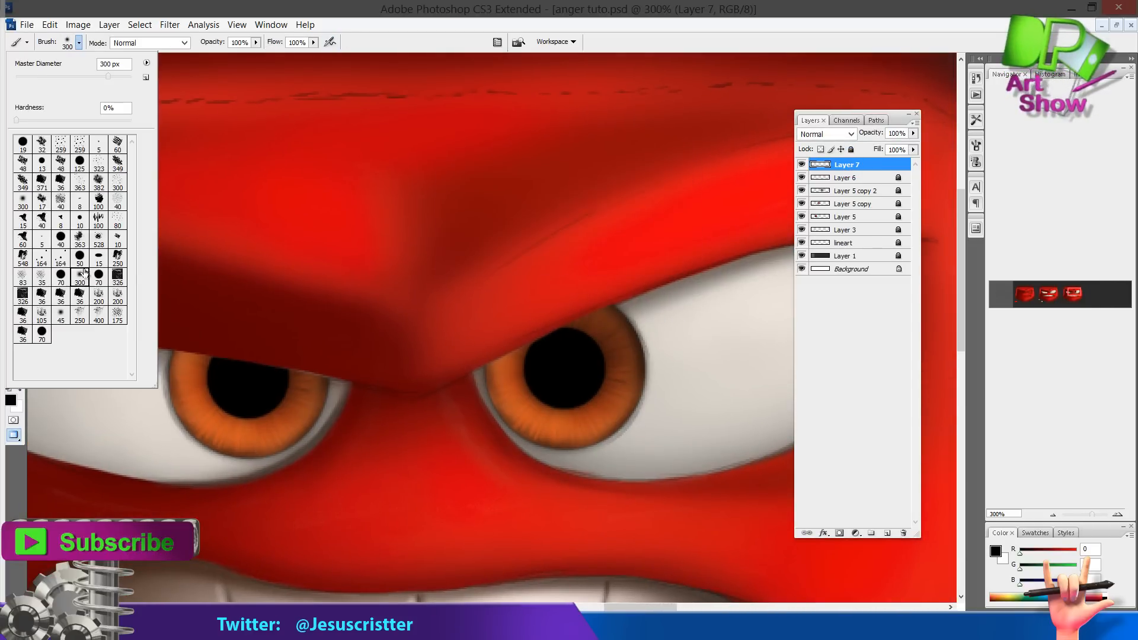
pyautogui.click(325, 73)
pyautogui.press('f')
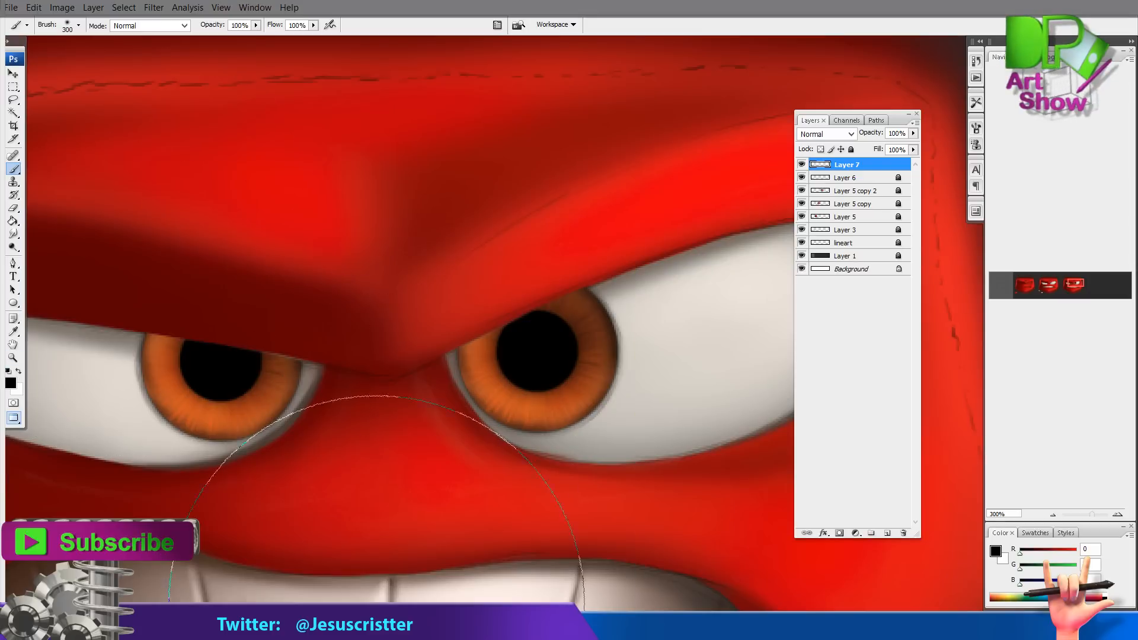
pyautogui.click(462, 628)
pyautogui.click(831, 544)
pyautogui.moveTo(647, 147); pyautogui.dragTo(628, 147)
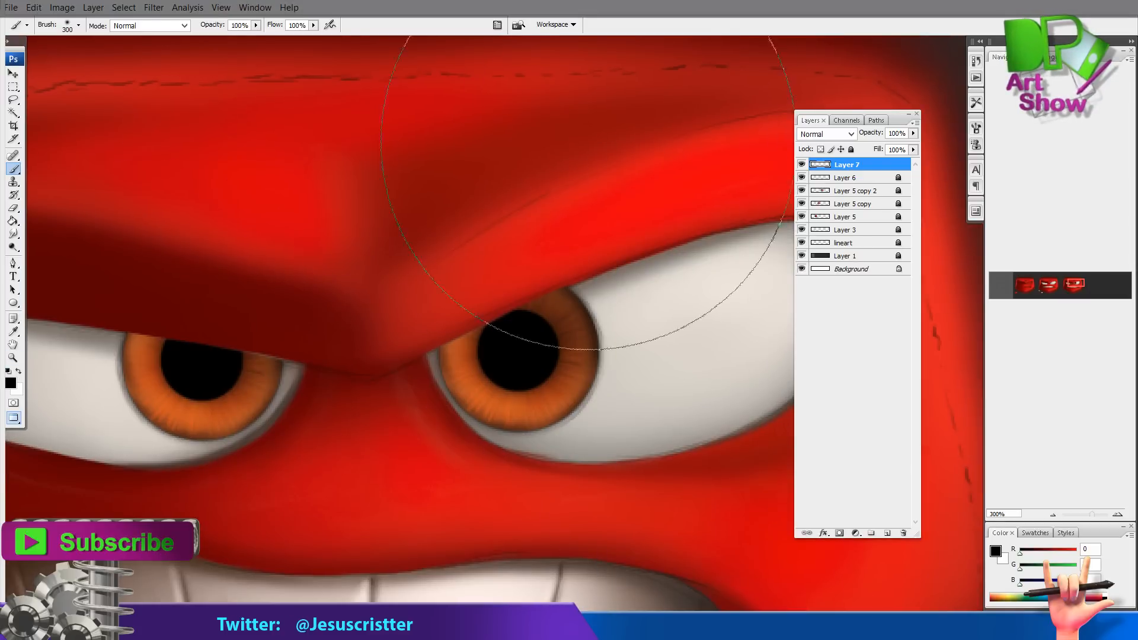
# Paint a small white catchlight on the upper-right edge of the right iris with a tiny brush
pyautogui.press('[')
pyautogui.press('[')
pyautogui.press('[')
pyautogui.press('[')
pyautogui.press('[')
pyautogui.press('[')
pyautogui.press('[')
pyautogui.press('[')
pyautogui.press('[')
pyautogui.press('[')
pyautogui.press('[')
pyautogui.press('[')
pyautogui.press('[')
pyautogui.press('[')
pyautogui.press('[')
pyautogui.press('[')
pyautogui.press('[')
pyautogui.press('[')
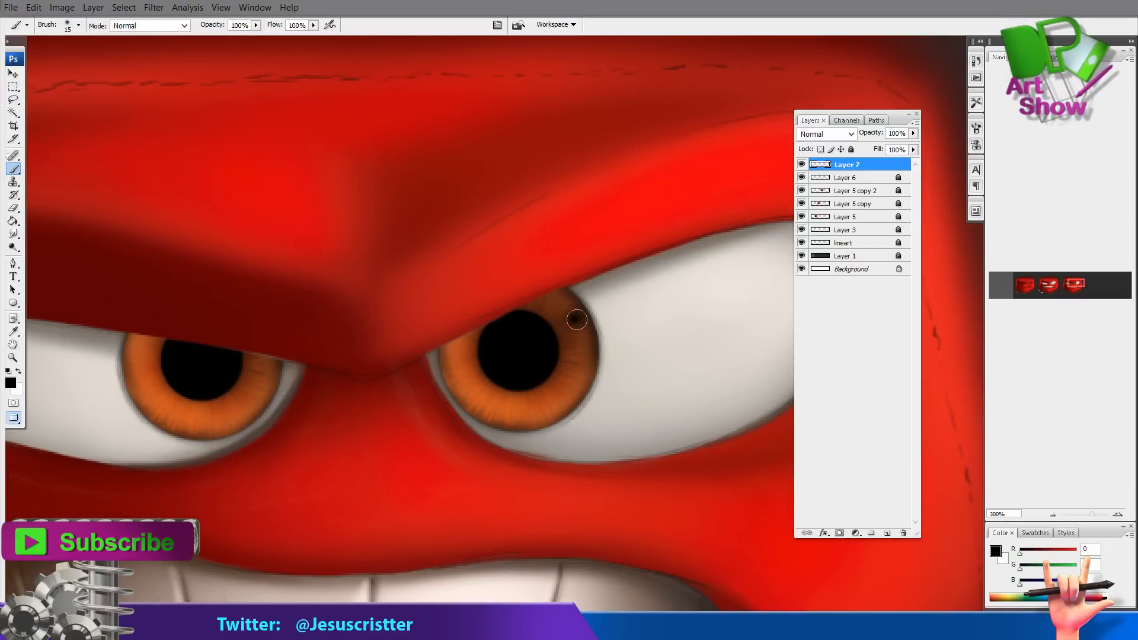
pyautogui.press('x')
pyautogui.click(577, 320)
pyautogui.moveTo(589, 257); pyautogui.dragTo(599, 236)
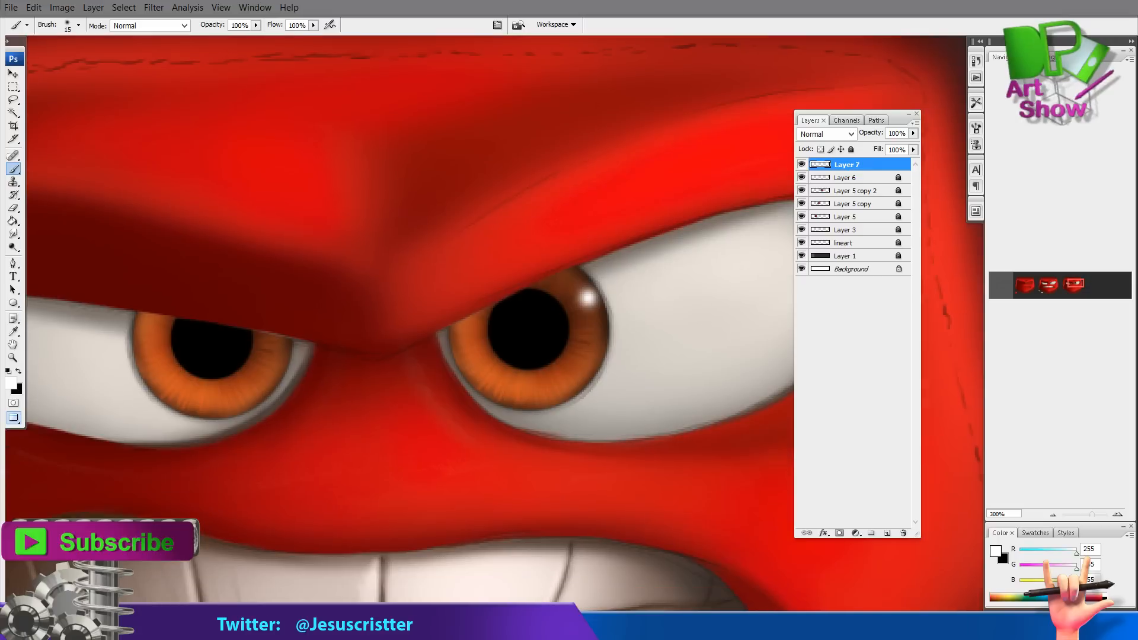
pyautogui.hotkey('ctrl', 'z')
pyautogui.click(586, 302)
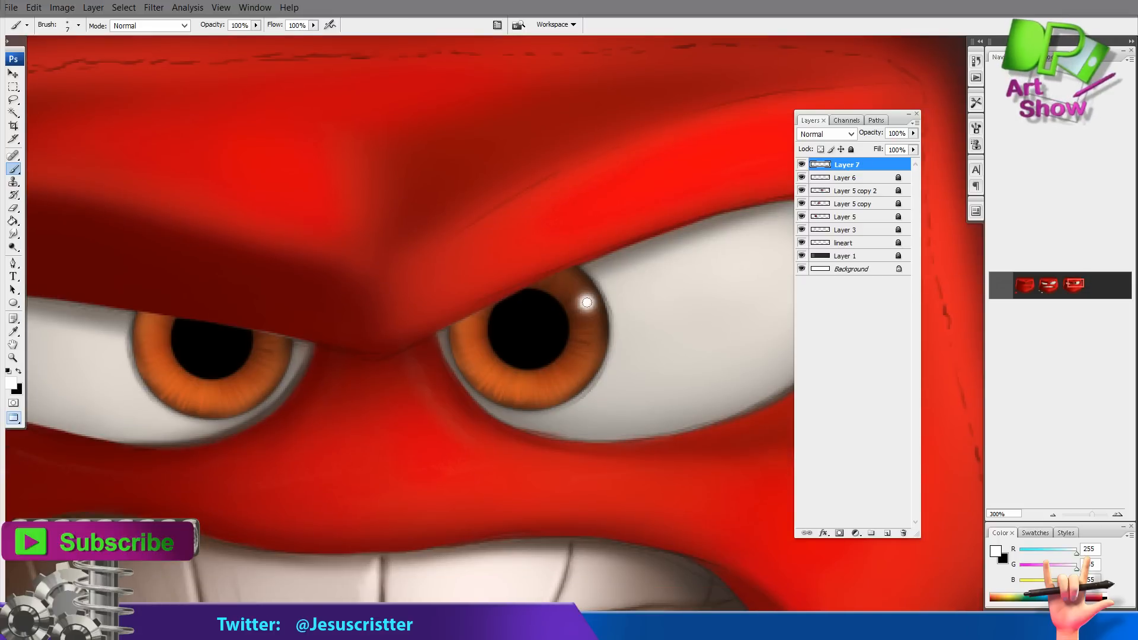
# Unlock Layer 6 and Layer 5 copy 2
pyautogui.moveTo(610, 283); pyautogui.dragTo(605, 264)
pyautogui.press('z')
pyautogui.keyDown('alt'); pyautogui.click(670, 203); pyautogui.keyUp('alt')
pyautogui.keyDown('alt'); pyautogui.click(670, 203); pyautogui.keyUp('alt')
pyautogui.moveTo(660, 230); pyautogui.dragTo(574, 287)
pyautogui.click(546, 263)
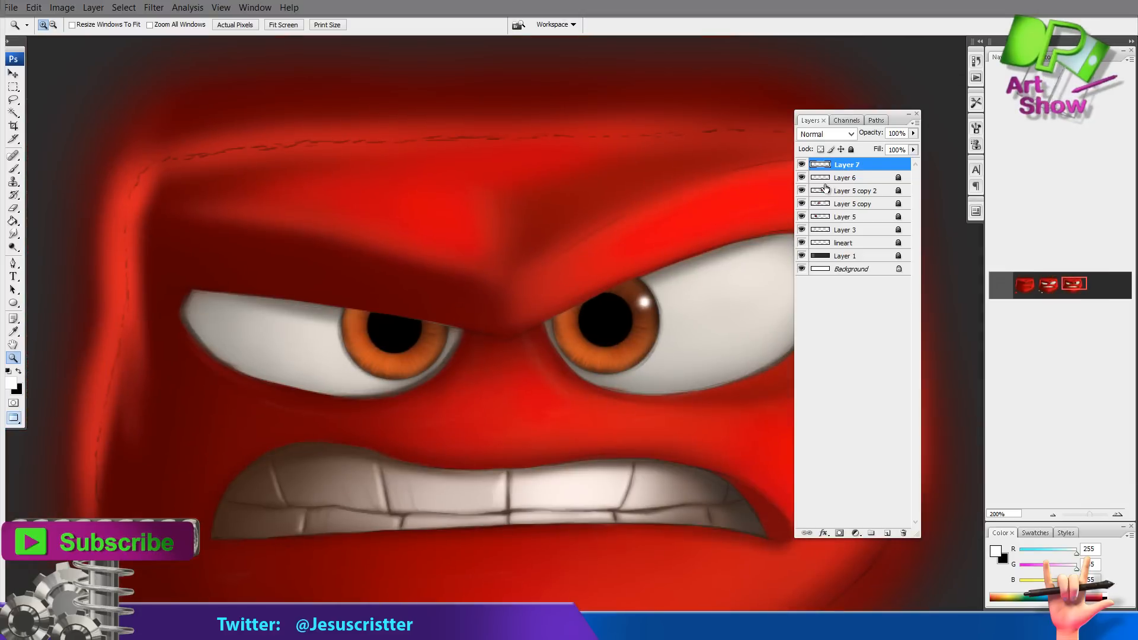
pyautogui.click(852, 177)
pyautogui.click(851, 150)
pyautogui.click(846, 191)
pyautogui.click(851, 150)
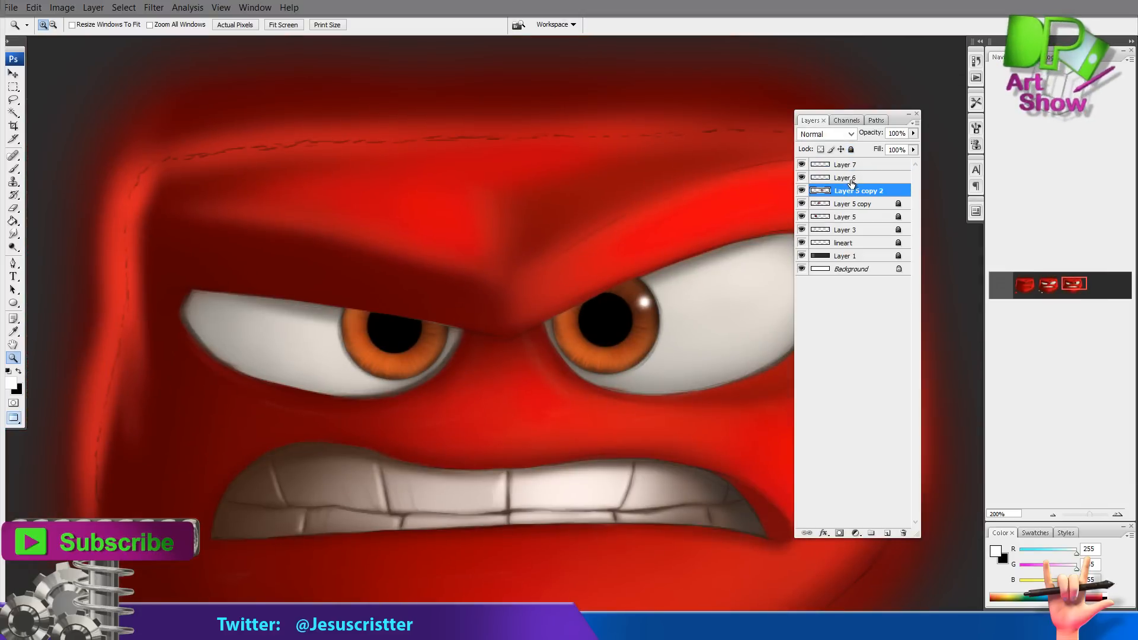
# Merge Layer 6 into the layer below, then undo the merge
pyautogui.click(850, 178)
pyautogui.hotkey('ctrl', 'e')
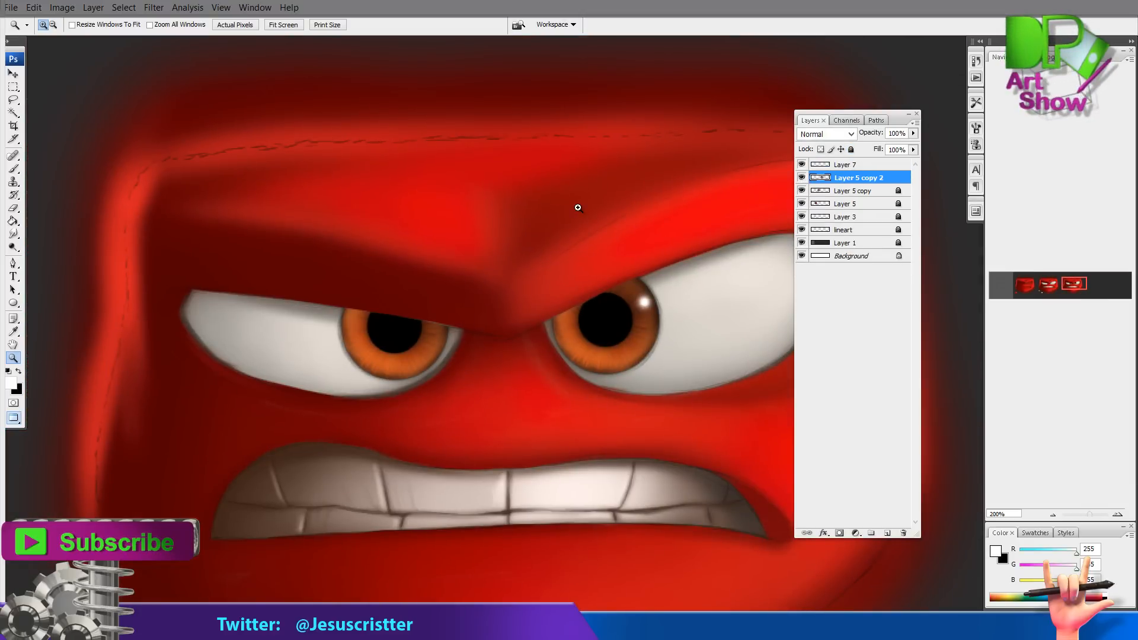
pyautogui.click(513, 346)
pyautogui.moveTo(513, 339); pyautogui.dragTo(533, 355)
pyautogui.hotkey('ctrl', 'z')
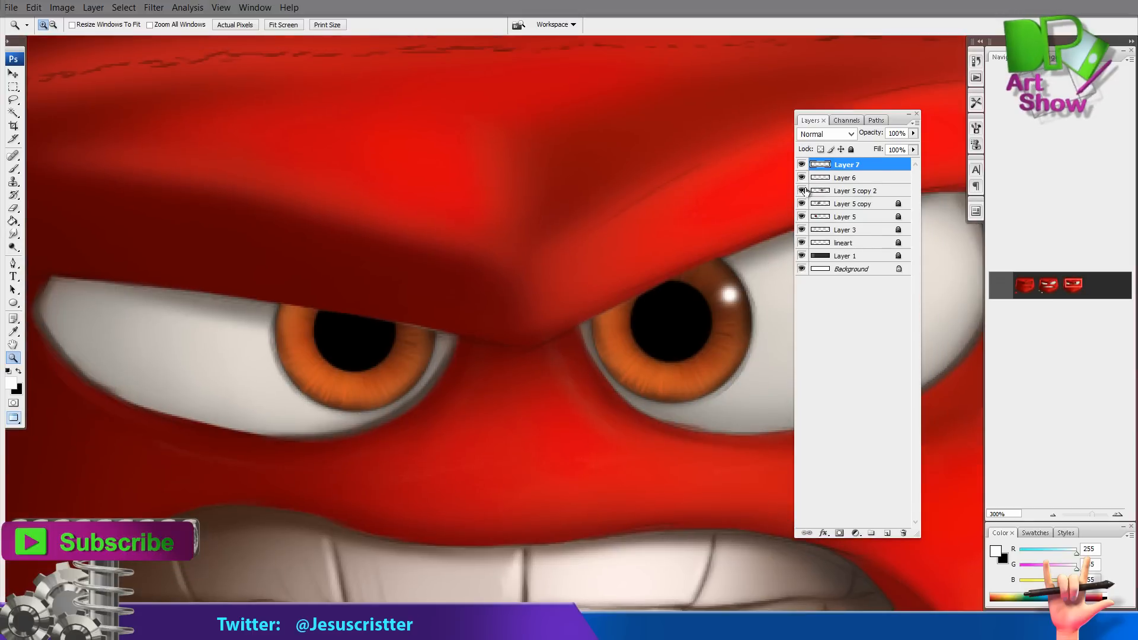
# Lighten the right iris with the Dodge tool on Layer 6, using the Highlights range at 98% exposure
pyautogui.click(836, 179)
pyautogui.press('o')
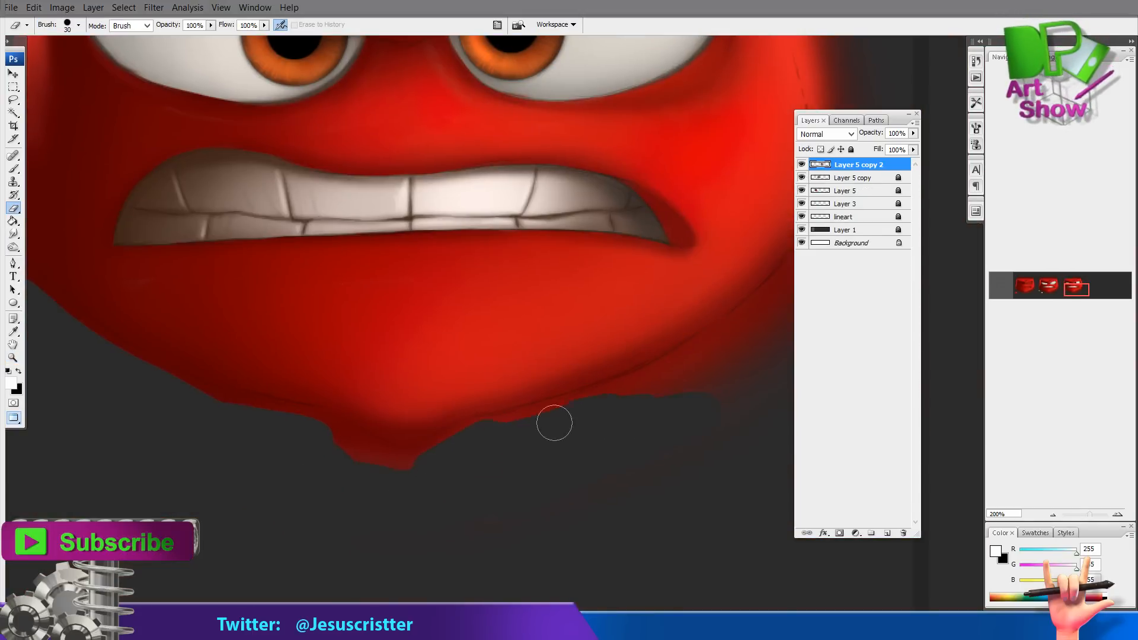
pyautogui.moveTo(554, 422); pyautogui.dragTo(710, 367)
pyautogui.moveTo(710, 367); pyautogui.dragTo(496, 430)
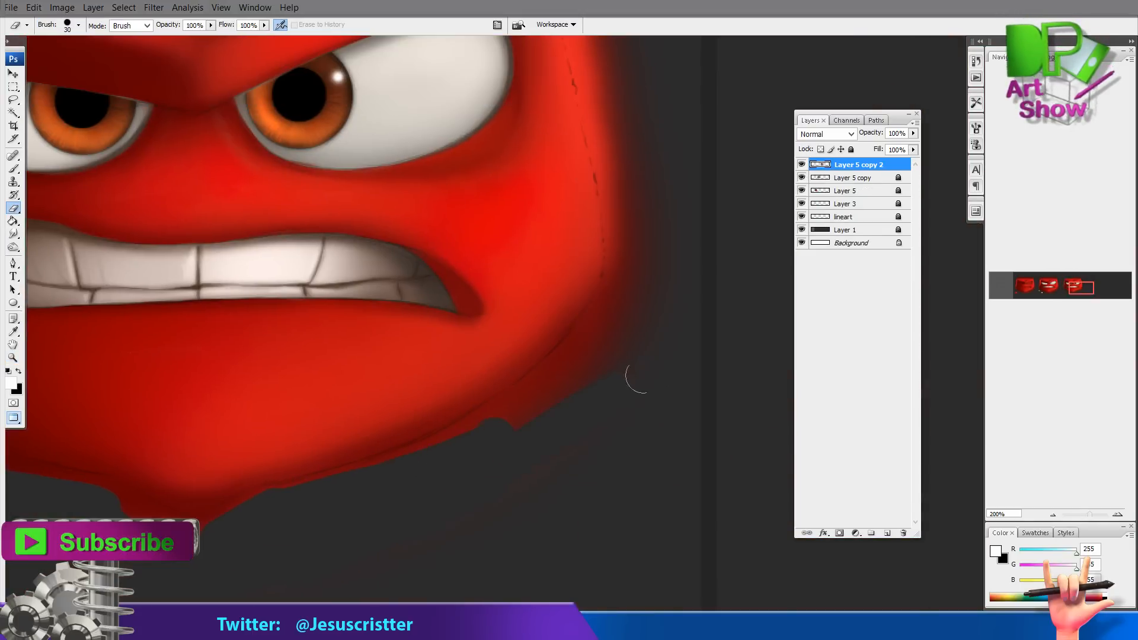
# Erase stray paint along the right side and top edge of the head on Layer 5 copy 2
pyautogui.moveTo(635, 377)
pyautogui.mouseDown()
pyautogui.moveTo(539, 459)
pyautogui.moveTo(531, 405)
pyautogui.moveTo(568, 365)
pyautogui.mouseUp()
pyautogui.moveTo(568, 365); pyautogui.dragTo(510, 537)
pyautogui.moveTo(529, 104)
pyautogui.mouseDown()
pyautogui.moveTo(518, 185)
pyautogui.moveTo(538, 198)
pyautogui.moveTo(526, 229)
pyautogui.moveTo(536, 332)
pyautogui.moveTo(583, 420)
pyautogui.mouseUp()
pyautogui.moveTo(582, 100); pyautogui.dragTo(605, 269)
pyautogui.moveTo(552, 226)
pyautogui.mouseDown()
pyautogui.moveTo(545, 270)
pyautogui.moveTo(514, 188)
pyautogui.mouseUp()
pyautogui.moveTo(504, 167); pyautogui.dragTo(625, 147)
pyautogui.moveTo(598, 183)
pyautogui.mouseDown()
pyautogui.moveTo(468, 176)
pyautogui.moveTo(472, 195)
pyautogui.moveTo(613, 208)
pyautogui.moveTo(416, 198)
pyautogui.moveTo(651, 188)
pyautogui.mouseUp()
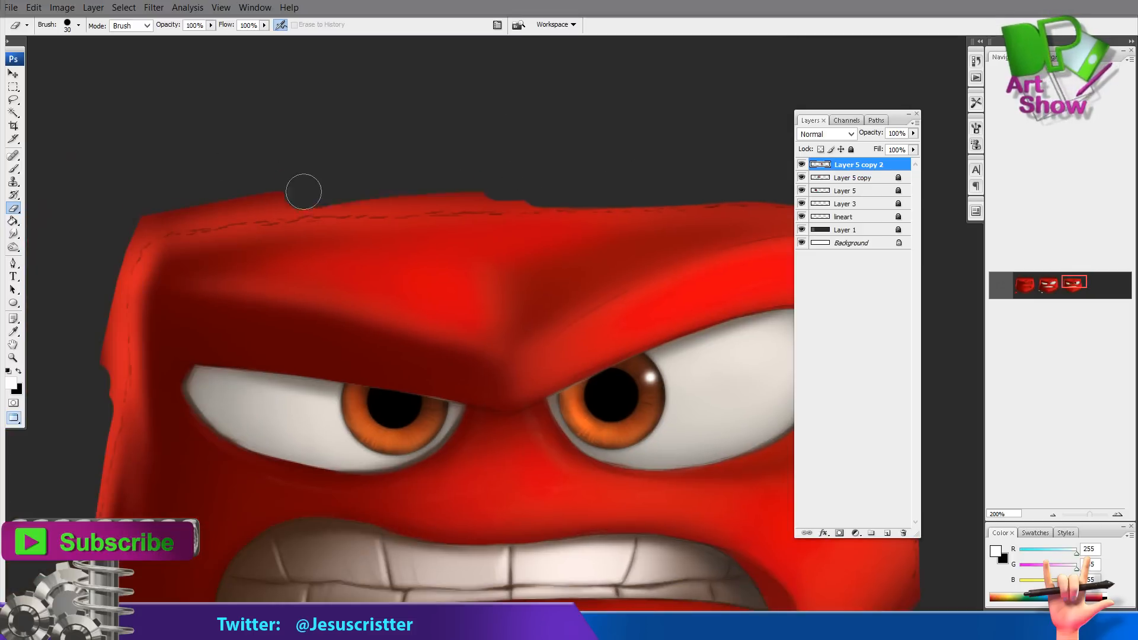
pyautogui.moveTo(303, 190)
pyautogui.mouseDown()
pyautogui.moveTo(503, 190)
pyautogui.moveTo(633, 165)
pyautogui.mouseUp()
pyautogui.moveTo(279, 192)
pyautogui.mouseDown()
pyautogui.moveTo(430, 169)
pyautogui.moveTo(313, 182)
pyautogui.mouseUp()
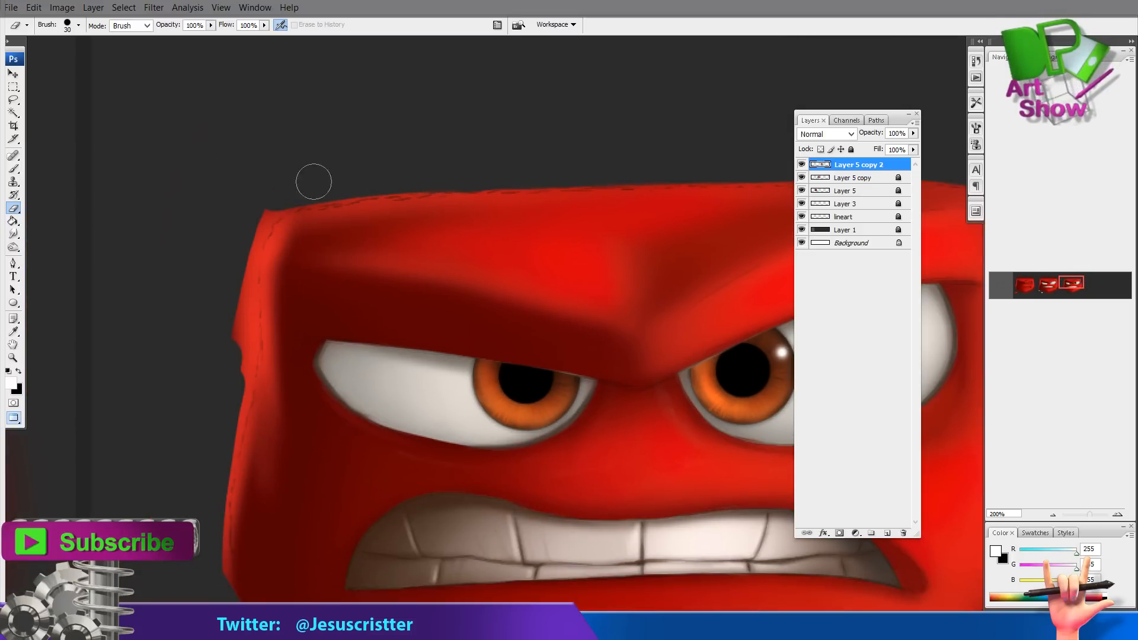
# Erase more stray paint around the chin, cheeks and top of the head to clean up the silhouette
pyautogui.keyDown('ctrl'); pyautogui.click(403, 276); pyautogui.keyUp('ctrl')
pyautogui.keyDown('ctrl'); pyautogui.keyDown('alt'); pyautogui.click(137, 477); pyautogui.keyUp('alt'); pyautogui.keyUp('ctrl')
pyautogui.moveTo(652, 534); pyautogui.dragTo(337, 237)
pyautogui.moveTo(427, 504)
pyautogui.mouseDown()
pyautogui.moveTo(397, 520)
pyautogui.moveTo(482, 478)
pyautogui.moveTo(568, 457)
pyautogui.mouseUp()
pyautogui.moveTo(568, 458)
pyautogui.mouseDown()
pyautogui.moveTo(426, 517)
pyautogui.moveTo(568, 447)
pyautogui.moveTo(692, 302)
pyautogui.mouseUp()
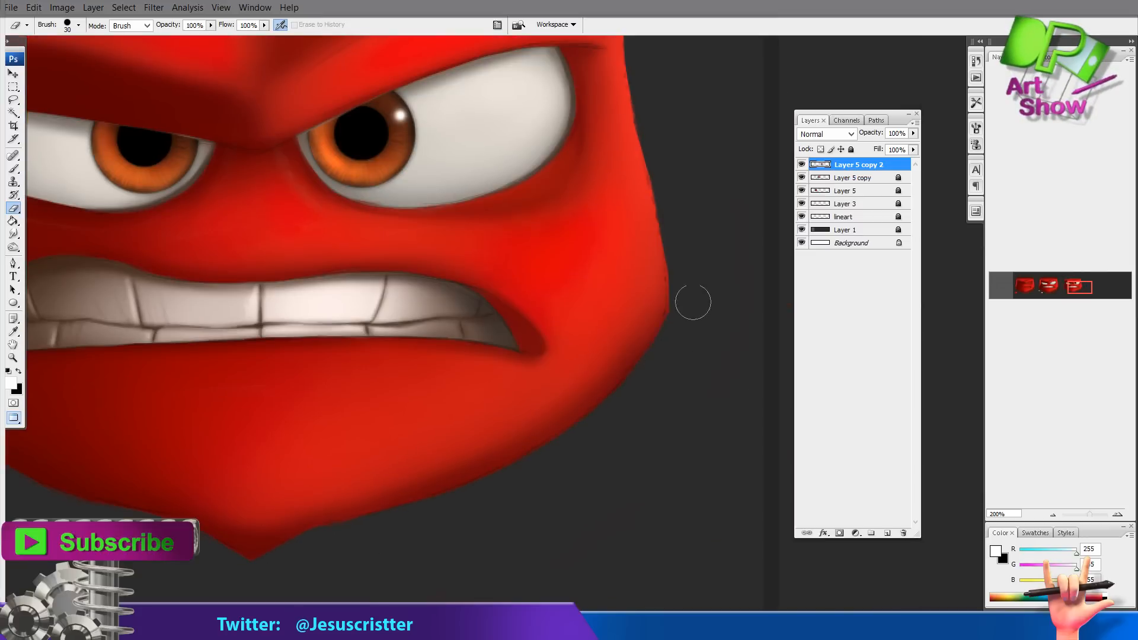
pyautogui.moveTo(639, 331); pyautogui.dragTo(564, 583)
pyautogui.moveTo(249, 178); pyautogui.dragTo(496, 178)
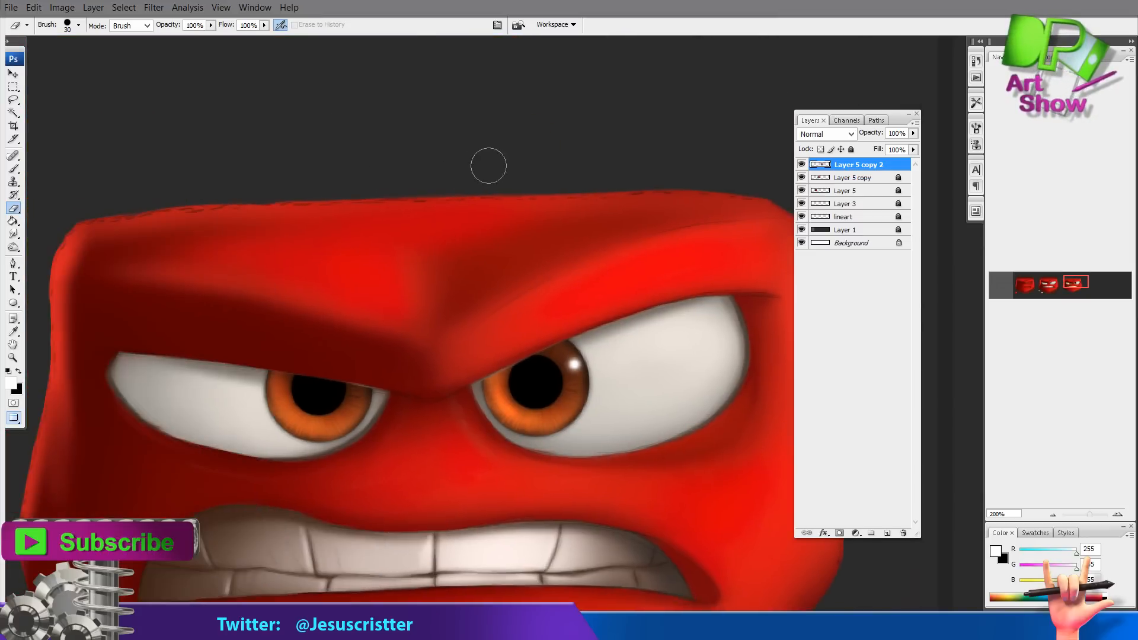
pyautogui.moveTo(237, 219); pyautogui.dragTo(373, 176)
pyautogui.moveTo(195, 170)
pyautogui.mouseDown()
pyautogui.moveTo(166, 296)
pyautogui.moveTo(163, 370)
pyautogui.mouseUp()
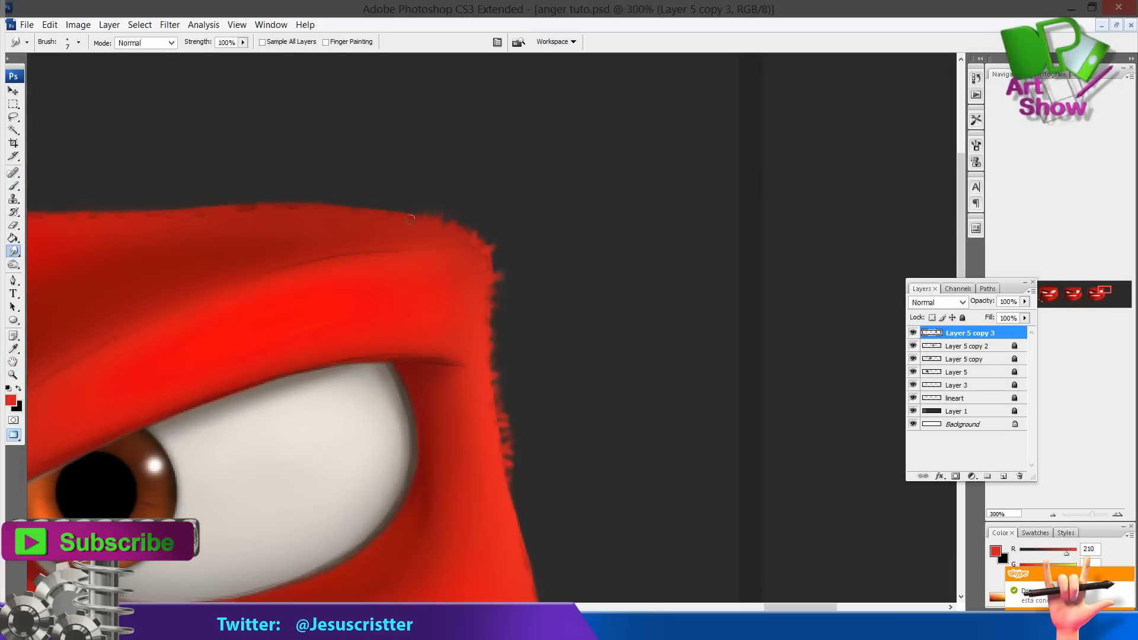
# Smudge the top edge of the head outward into short fuzzy fur strands on Layer 5 copy 3
pyautogui.press('b')
pyautogui.keyDown('alt'); pyautogui.click(340, 212); pyautogui.keyUp('alt')
pyautogui.moveTo(320, 202)
pyautogui.mouseDown()
pyautogui.moveTo(346, 213)
pyautogui.moveTo(357, 209)
pyautogui.moveTo(315, 207)
pyautogui.moveTo(413, 194)
pyautogui.moveTo(419, 205)
pyautogui.moveTo(340, 198)
pyautogui.mouseUp()
pyautogui.press('r')
pyautogui.moveTo(451, 179); pyautogui.dragTo(608, 174)
pyautogui.moveTo(443, 207); pyautogui.dragTo(434, 198)
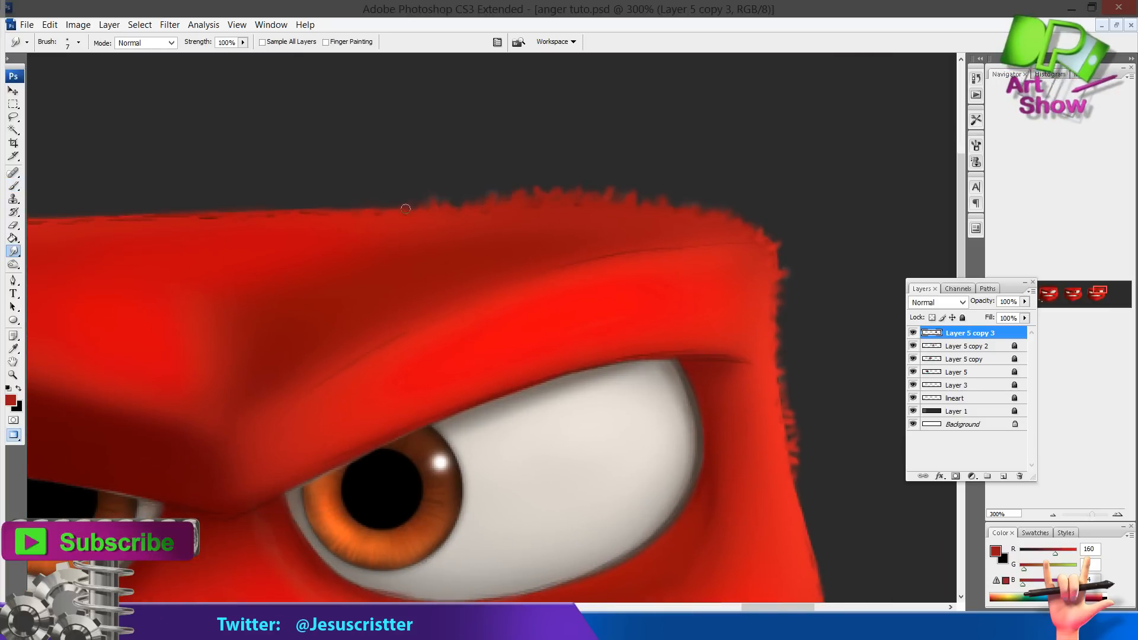
pyautogui.press('b')
pyautogui.press('r')
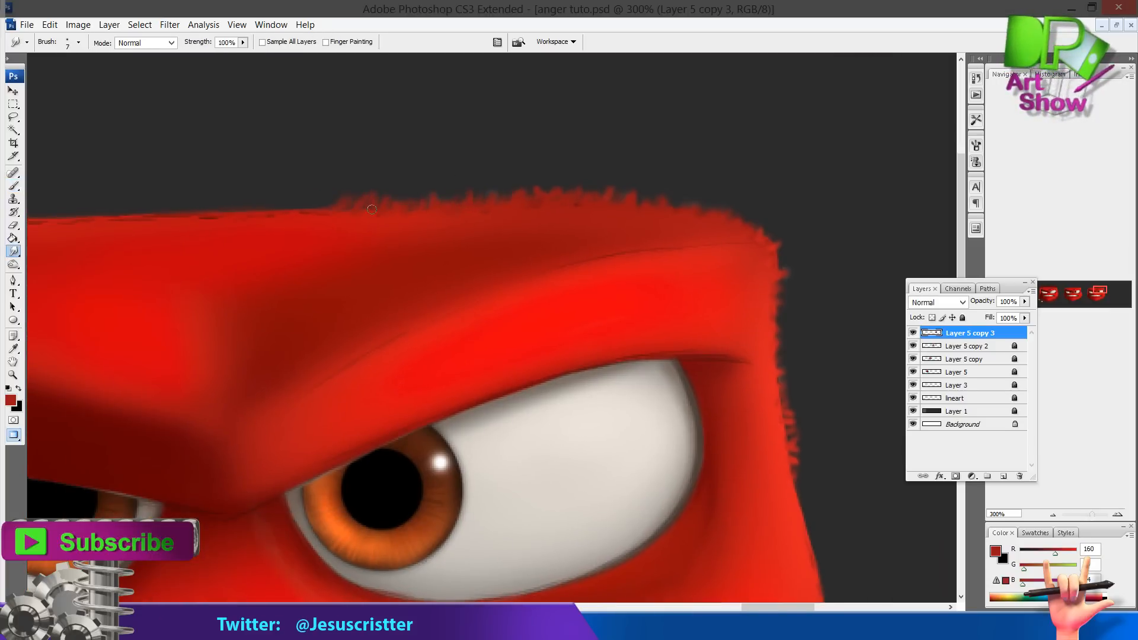
pyautogui.moveTo(274, 196); pyautogui.dragTo(388, 195)
pyautogui.press('b')
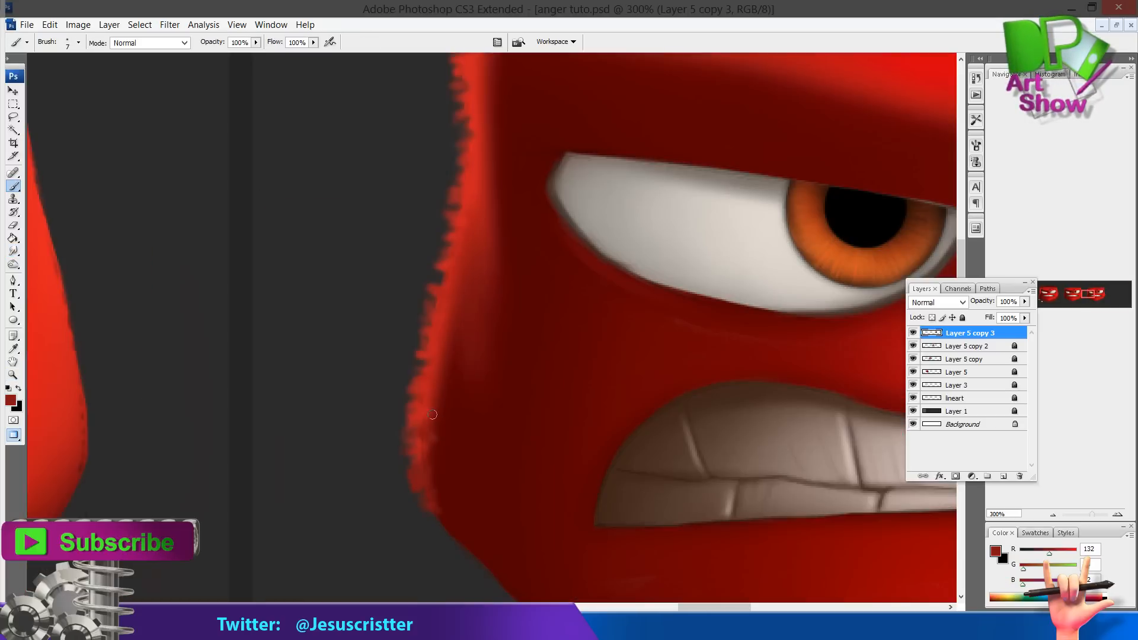
pyautogui.moveTo(462, 316); pyautogui.dragTo(457, 359)
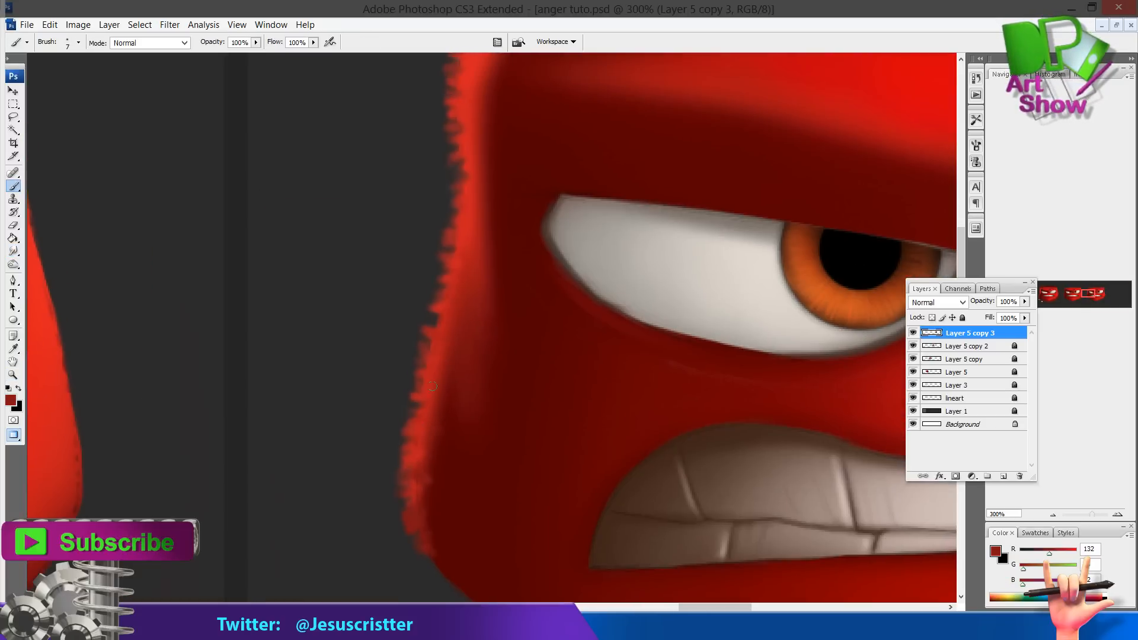
# Paint and smudge fuzzy fur strands along the left side of the head
pyautogui.moveTo(688, 283); pyautogui.dragTo(522, 297)
pyautogui.moveTo(747, 323); pyautogui.dragTo(255, 350)
pyautogui.moveTo(948, 243)
pyautogui.mouseDown()
pyautogui.moveTo(697, 246)
pyautogui.moveTo(700, 279)
pyautogui.mouseUp()
pyautogui.press('r')
pyautogui.moveTo(697, 310)
pyautogui.mouseDown()
pyautogui.moveTo(713, 306)
pyautogui.moveTo(718, 332)
pyautogui.mouseUp()
pyautogui.moveTo(711, 366); pyautogui.dragTo(724, 363)
pyautogui.press('b')
pyautogui.keyDown('alt'); pyautogui.click(694, 316); pyautogui.keyUp('alt')
pyautogui.moveTo(699, 325); pyautogui.dragTo(712, 320)
pyautogui.moveTo(701, 351)
pyautogui.mouseDown()
pyautogui.moveTo(717, 337)
pyautogui.moveTo(729, 357)
pyautogui.mouseUp()
pyautogui.moveTo(716, 389)
pyautogui.mouseDown()
pyautogui.moveTo(729, 374)
pyautogui.moveTo(717, 330)
pyautogui.mouseUp()
pyautogui.moveTo(721, 390)
pyautogui.mouseDown()
pyautogui.moveTo(735, 379)
pyautogui.moveTo(738, 407)
pyautogui.mouseUp()
pyautogui.moveTo(733, 431)
pyautogui.mouseDown()
pyautogui.moveTo(747, 422)
pyautogui.moveTo(741, 452)
pyautogui.mouseUp()
pyautogui.moveTo(731, 478); pyautogui.dragTo(747, 469)
pyautogui.moveTo(733, 497); pyautogui.dragTo(747, 489)
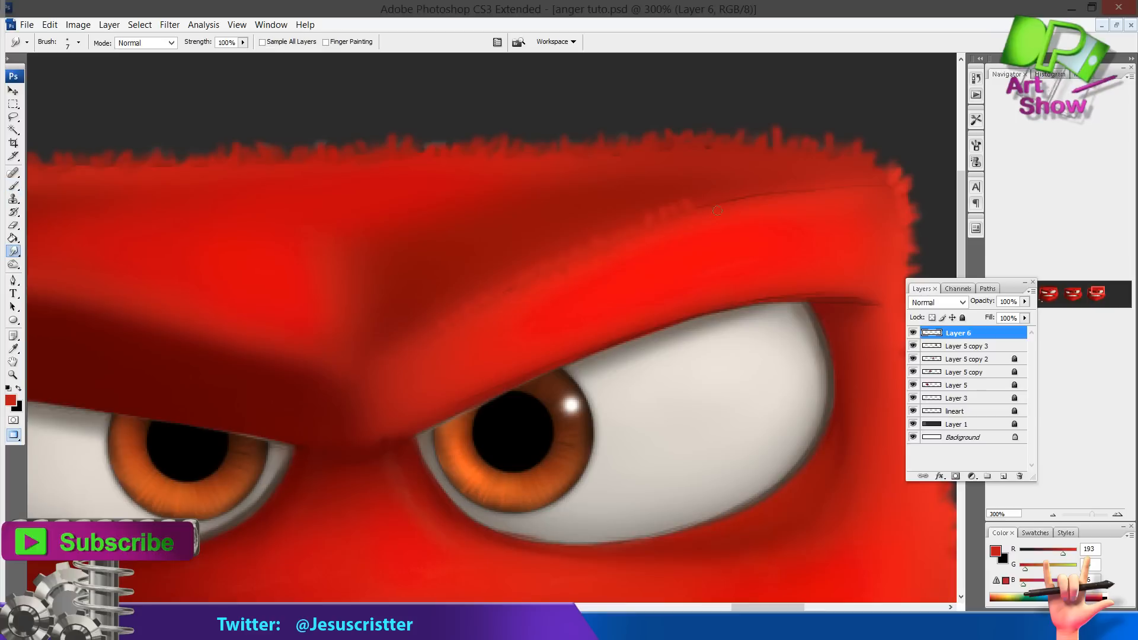
pyautogui.hotkey('ctrl', 'e')
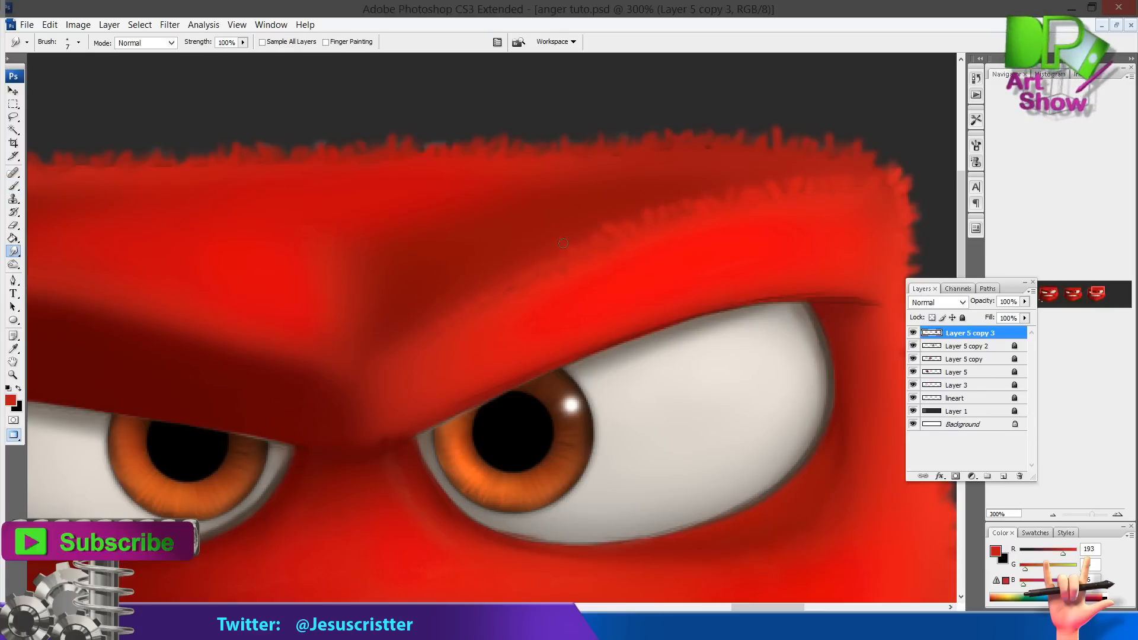
# Sample the face red and smudge more fur along the upper left of the head
pyautogui.press('b')
pyautogui.keyDown('alt'); pyautogui.click(521, 261); pyautogui.keyUp('alt')
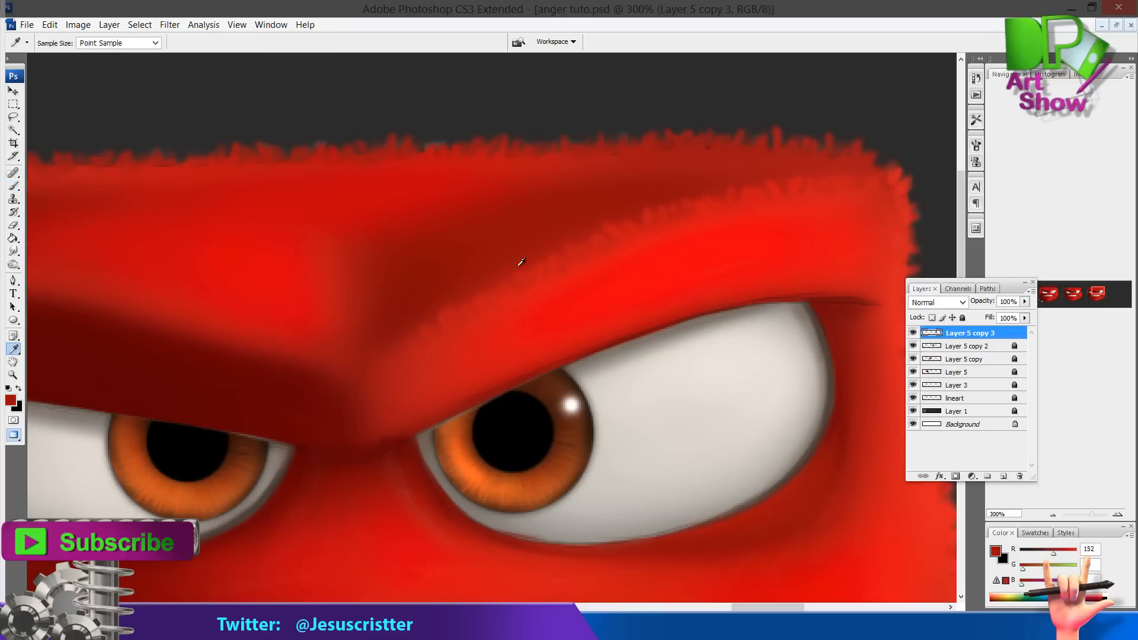
pyautogui.moveTo(615, 230); pyautogui.dragTo(620, 240)
pyautogui.keyDown('ctrl'); pyautogui.keyDown('alt'); pyautogui.click(813, 183); pyautogui.keyUp('alt'); pyautogui.keyUp('ctrl')
pyautogui.keyDown('ctrl'); pyautogui.keyDown('alt'); pyautogui.click(814, 183); pyautogui.keyUp('alt'); pyautogui.keyUp('ctrl')
pyautogui.moveTo(220, 272); pyautogui.dragTo(528, 266)
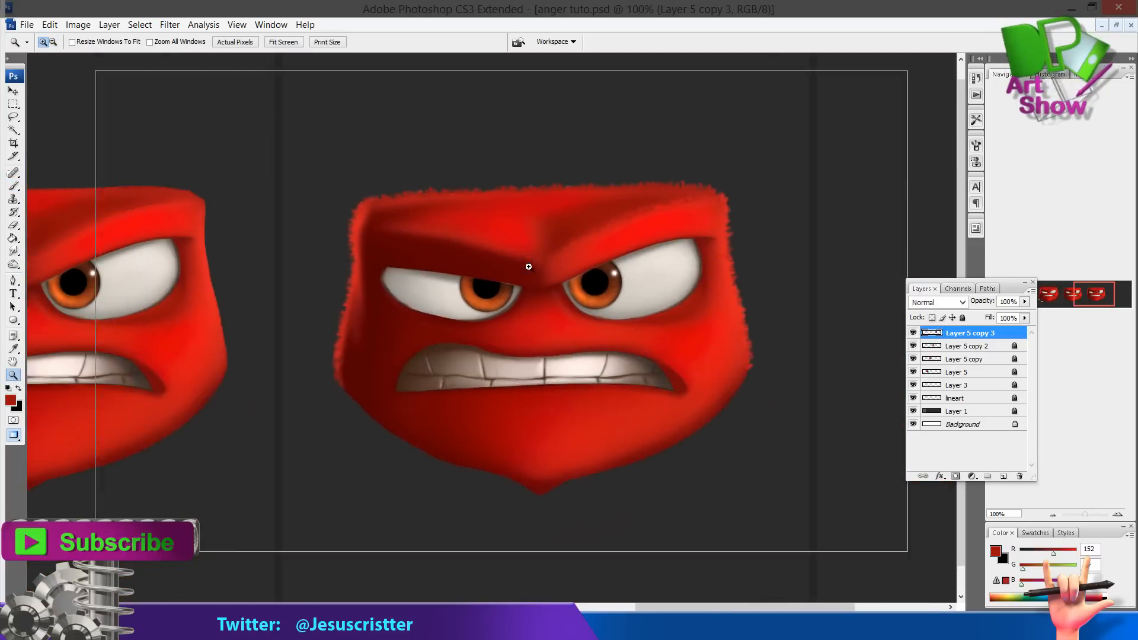
pyautogui.keyDown('ctrl'); pyautogui.click(530, 267); pyautogui.keyUp('ctrl')
pyautogui.moveTo(464, 316); pyautogui.dragTo(498, 295)
pyautogui.keyDown('ctrl'); pyautogui.click(474, 302); pyautogui.keyUp('ctrl')
pyautogui.press('r')
pyautogui.moveTo(586, 331); pyautogui.dragTo(583, 322)
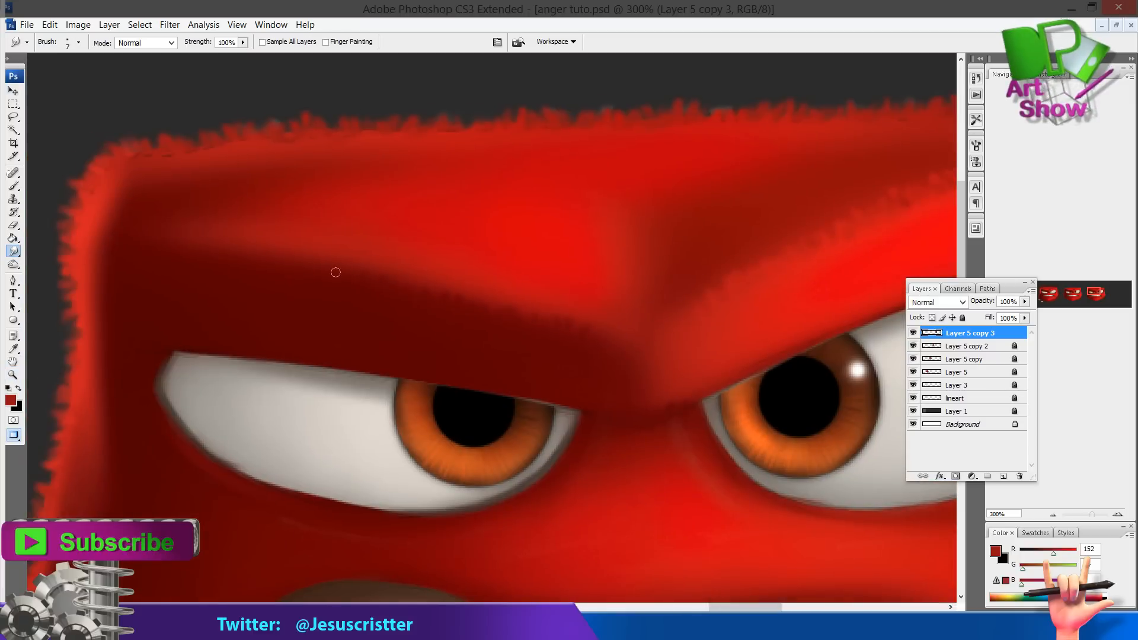
# Paint darker red shading across the brow between the eyes with the Brush tool
pyautogui.press('b')
pyautogui.keyDown('alt'); pyautogui.click(432, 287); pyautogui.keyUp('alt')
pyautogui.keyDown('alt'); pyautogui.click(199, 230); pyautogui.keyUp('alt')
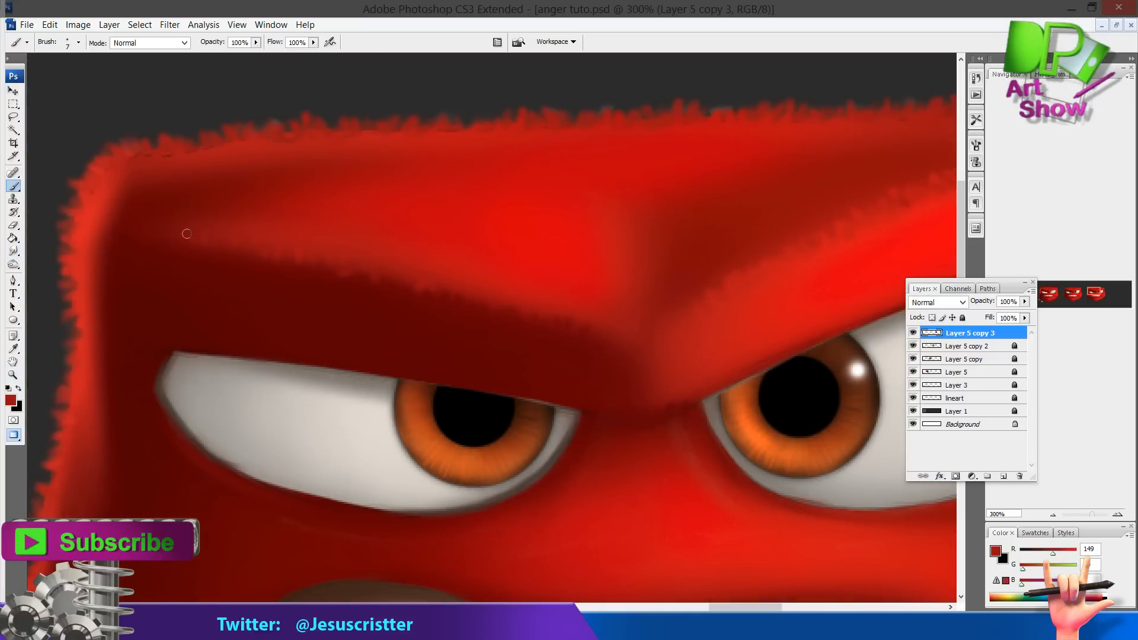
pyautogui.moveTo(151, 233); pyautogui.dragTo(140, 240)
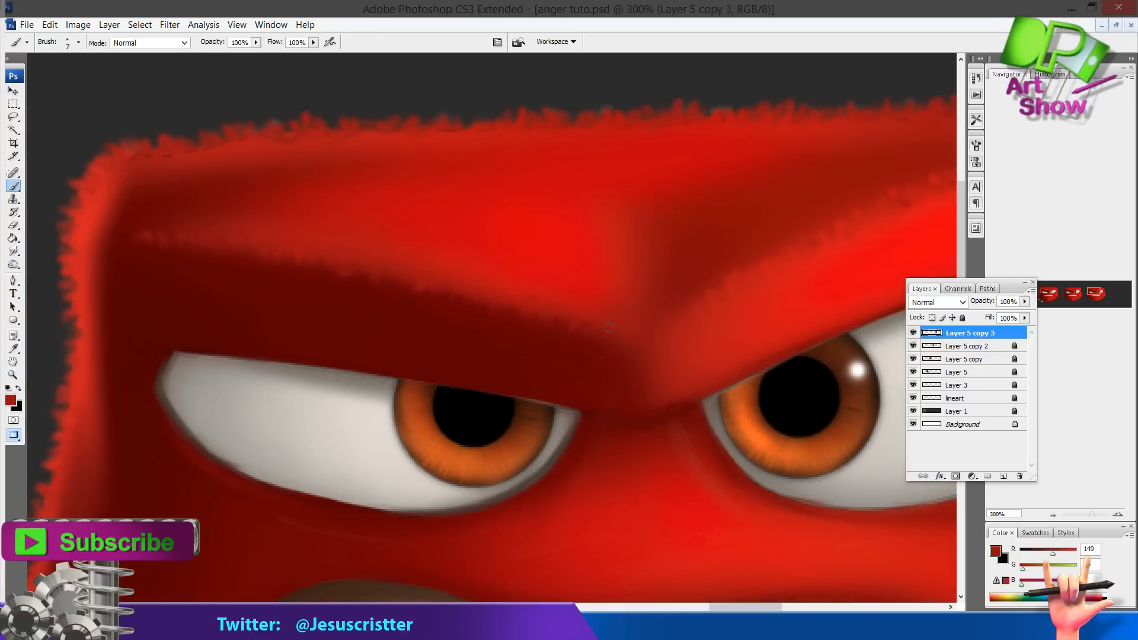
pyautogui.keyDown('alt'); pyautogui.click(591, 348); pyautogui.keyUp('alt')
pyautogui.moveTo(701, 381); pyautogui.dragTo(691, 349)
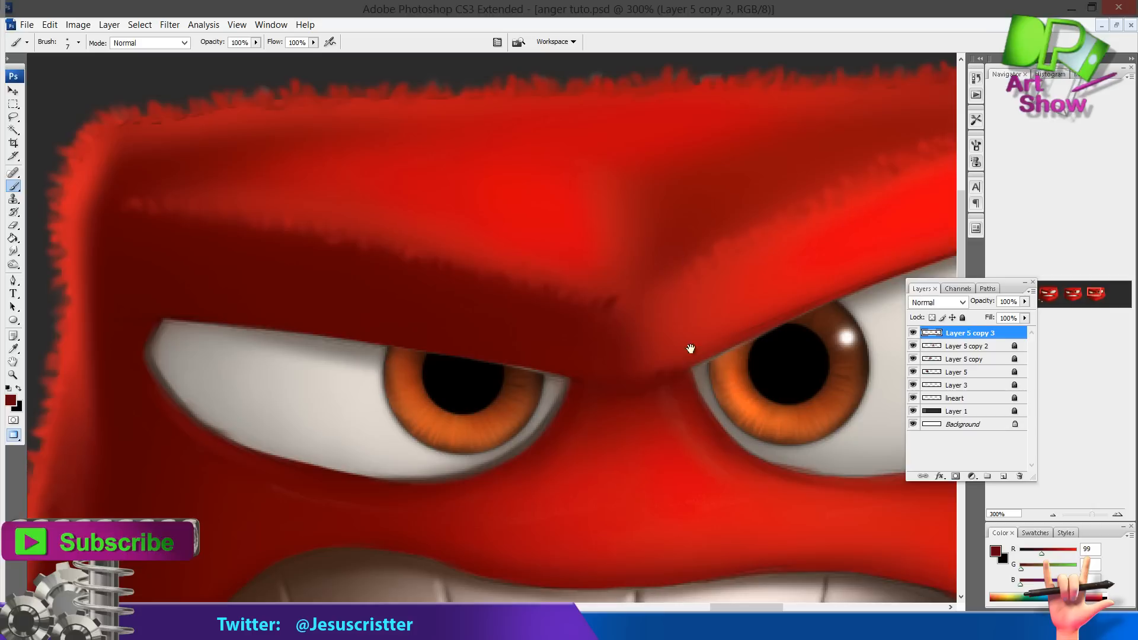
pyautogui.keyDown('alt'); pyautogui.click(628, 382); pyautogui.keyUp('alt')
pyautogui.moveTo(639, 376); pyautogui.dragTo(600, 500)
# Smudge further fur strands along the top edge of the head
pyautogui.hotkey('ctrl', '-')
pyautogui.press('r')
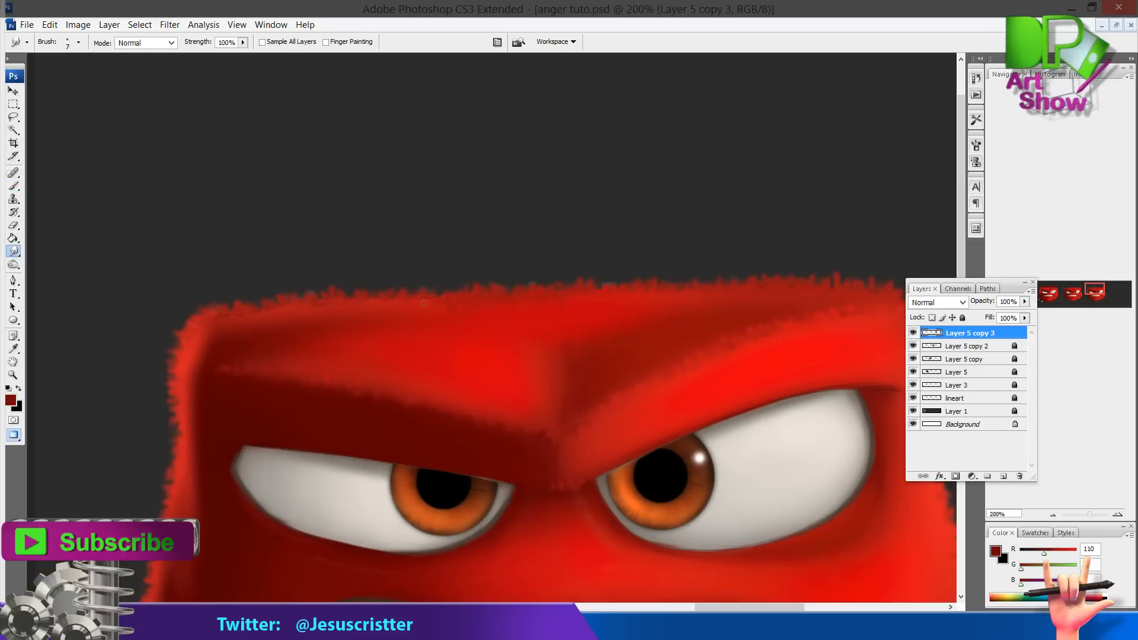
pyautogui.moveTo(426, 301); pyautogui.dragTo(479, 293)
pyautogui.press('b')
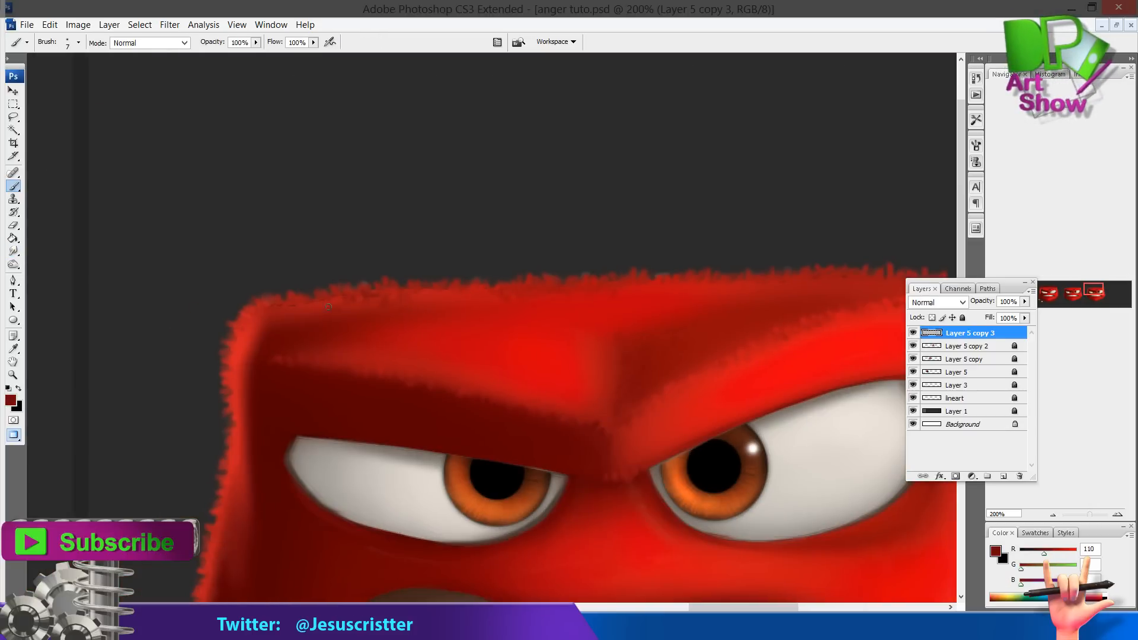
pyautogui.press('r')
pyautogui.press('b')
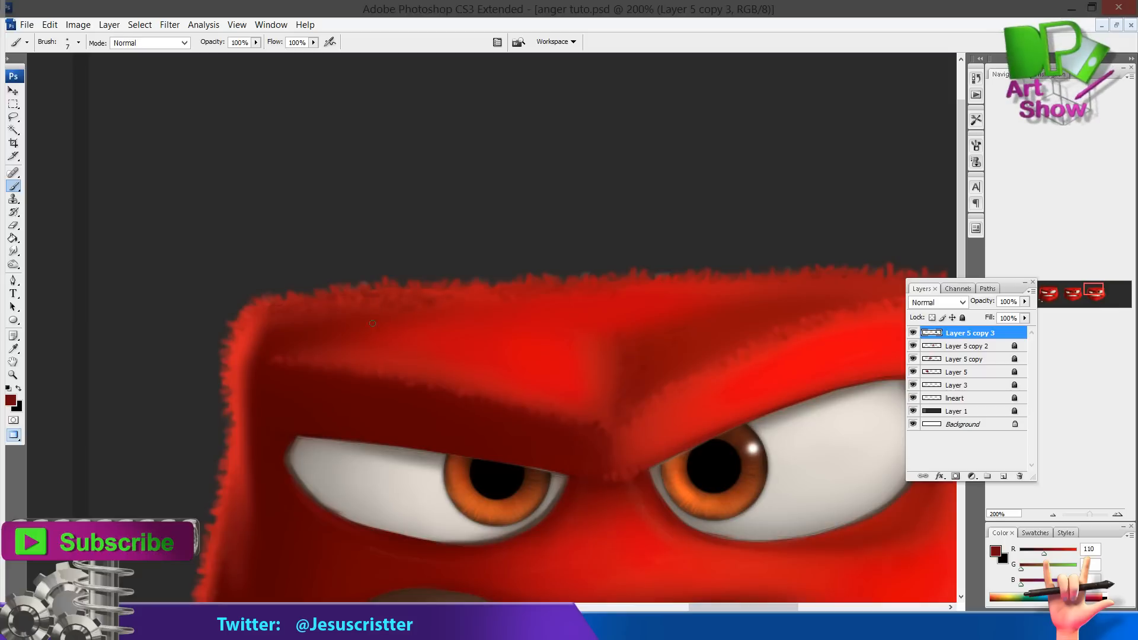
pyautogui.keyDown('alt'); pyautogui.click(421, 301); pyautogui.keyUp('alt')
pyautogui.press('z')
pyautogui.keyDown('alt'); pyautogui.click(559, 268); pyautogui.keyUp('alt')
pyautogui.keyDown('alt'); pyautogui.click(559, 268); pyautogui.keyUp('alt')
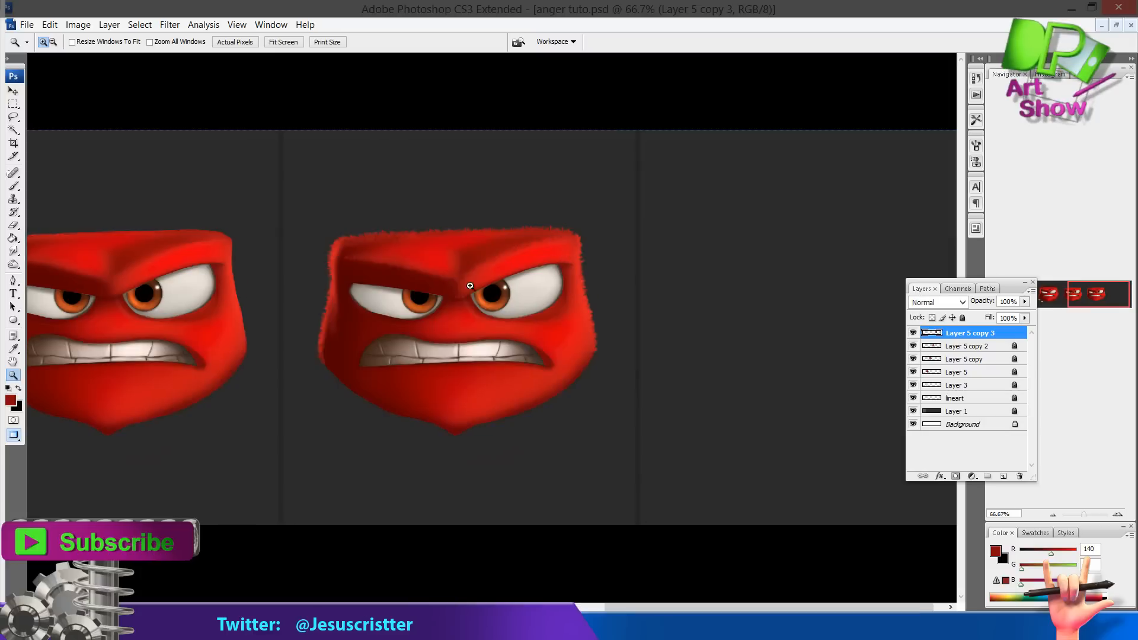
pyautogui.click(468, 284)
pyautogui.click(480, 297)
pyautogui.moveTo(633, 367); pyautogui.dragTo(650, 327)
# Sample a red from the cheek and paint a stroke beside the right eye
pyautogui.press('b')
pyautogui.keyDown('alt'); pyautogui.click(708, 354); pyautogui.keyUp('alt')
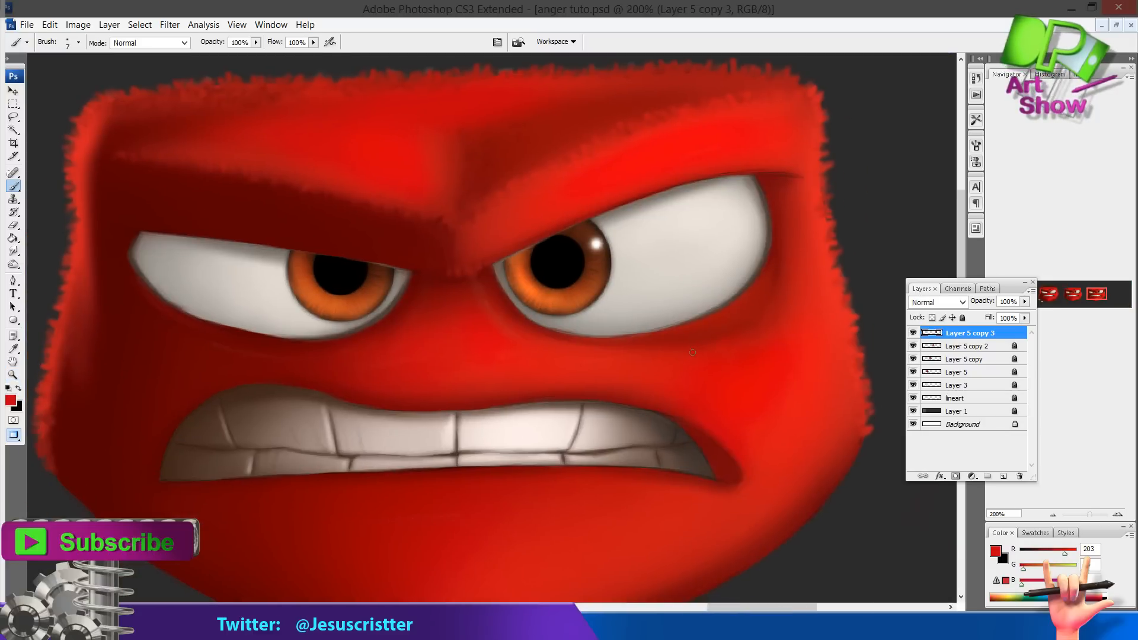
pyautogui.keyDown('alt'); pyautogui.click(719, 325); pyautogui.keyUp('alt')
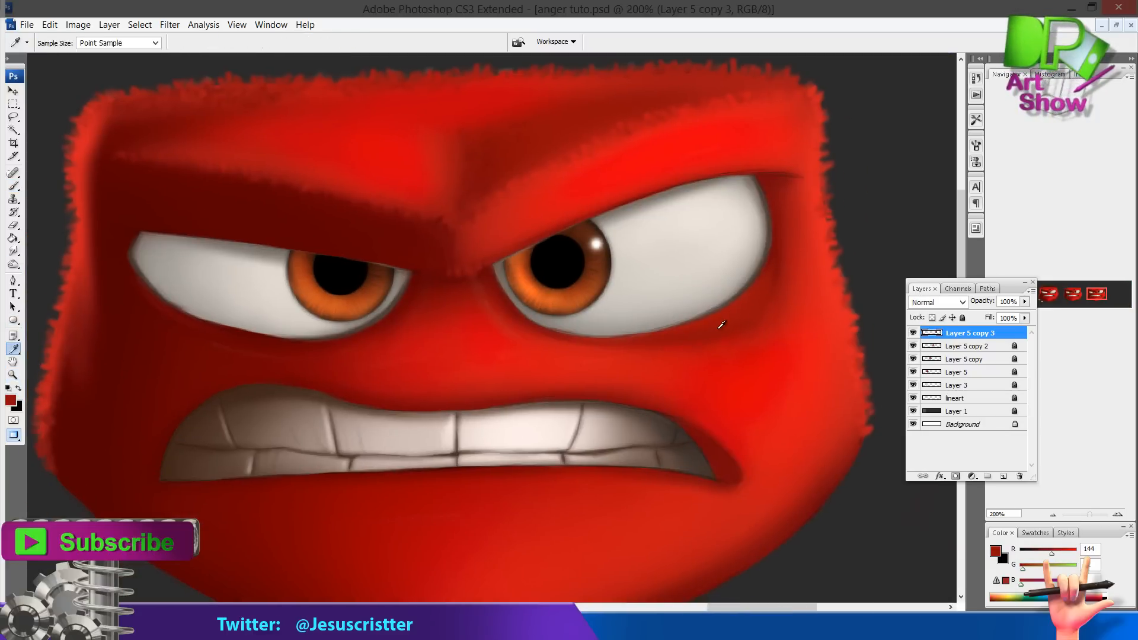
pyautogui.moveTo(574, 248); pyautogui.dragTo(665, 248)
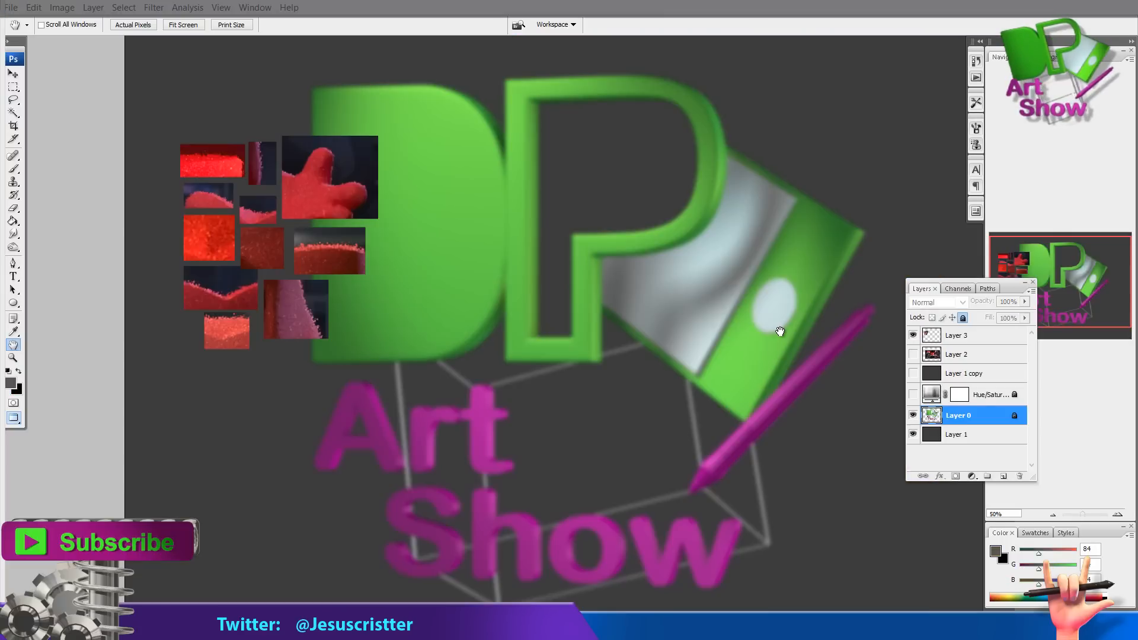
# Zoom into the fur reference patches in the logo document and turn on the Hue/Saturation adjustment layer
pyautogui.press('z')
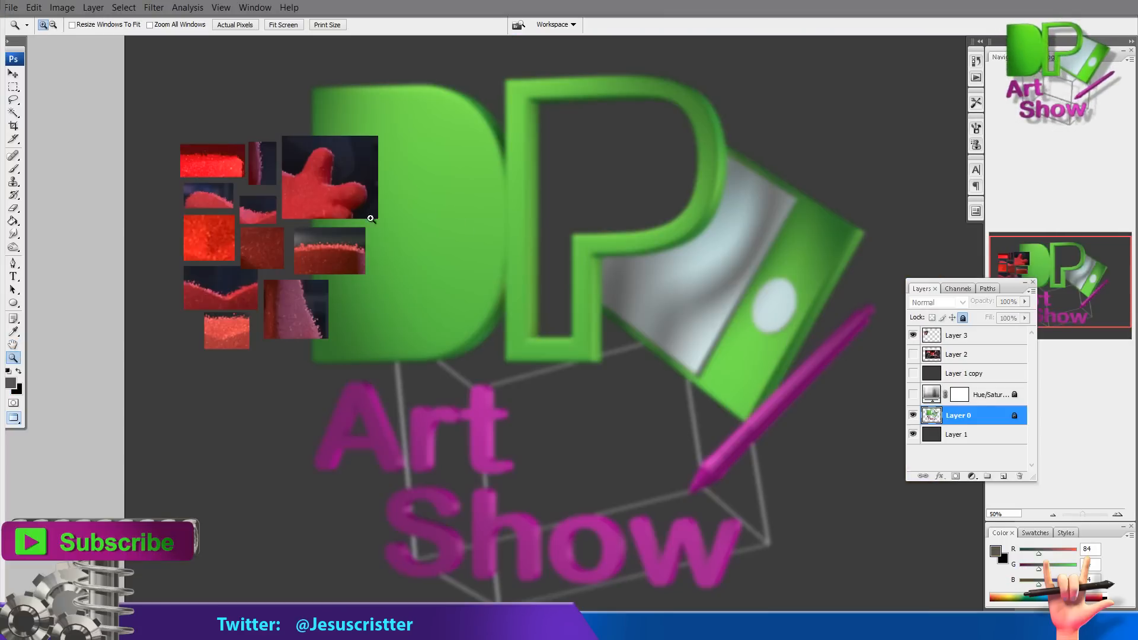
pyautogui.click(370, 221)
pyautogui.click(370, 222)
pyautogui.moveTo(295, 234); pyautogui.dragTo(508, 272)
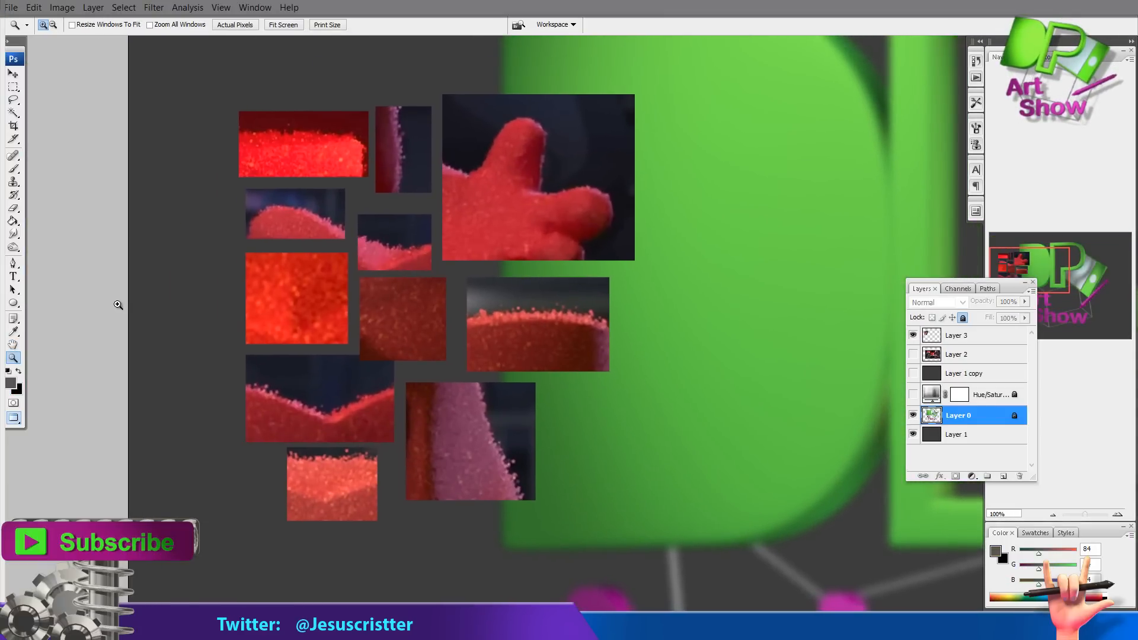
pyautogui.rightClick(111, 308)
pyautogui.click(128, 330)
pyautogui.moveTo(605, 283); pyautogui.dragTo(620, 277)
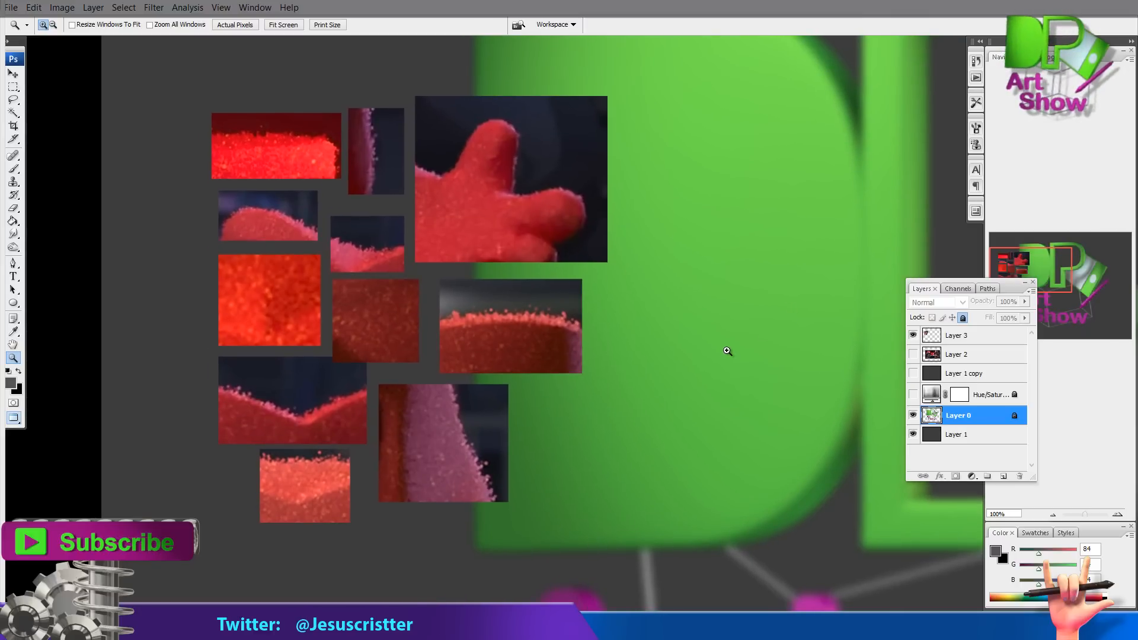
pyautogui.click(913, 394)
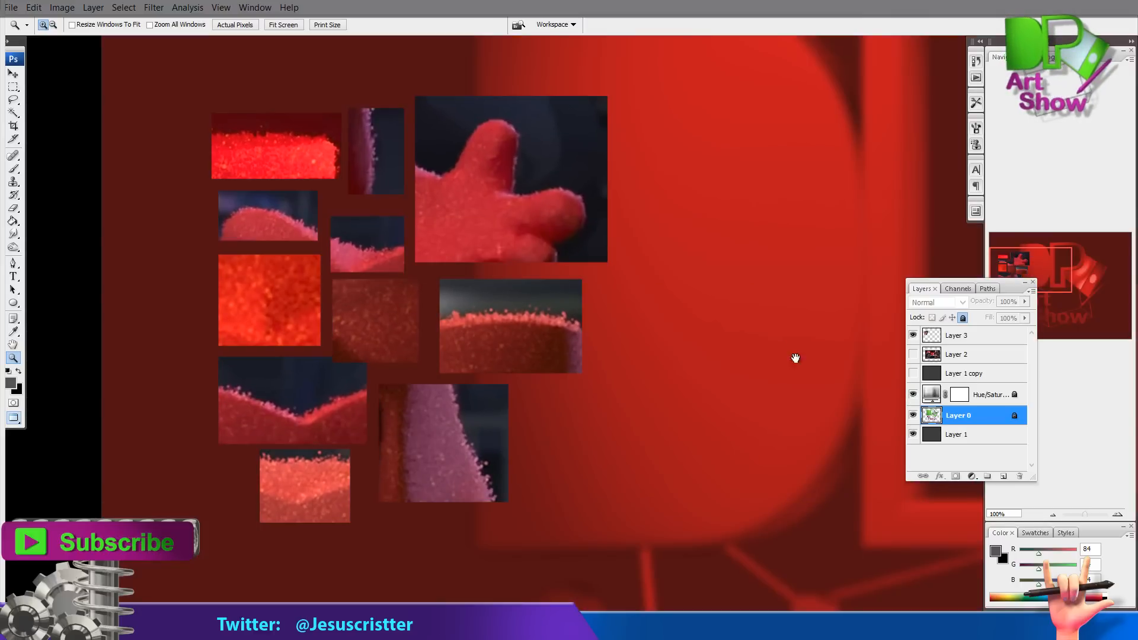
# Add a new empty layer above Layer 1 copy and delete Layer 1 copy
pyautogui.moveTo(795, 358); pyautogui.dragTo(751, 332)
pyautogui.click(571, 379)
pyautogui.moveTo(510, 297); pyautogui.dragTo(589, 409)
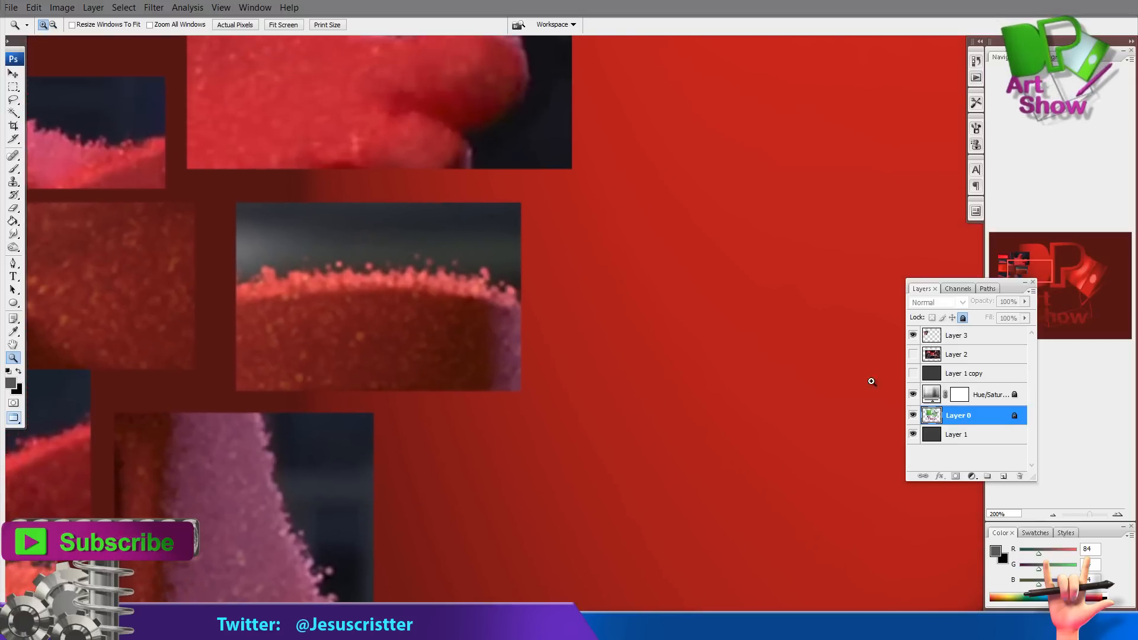
pyautogui.click(960, 373)
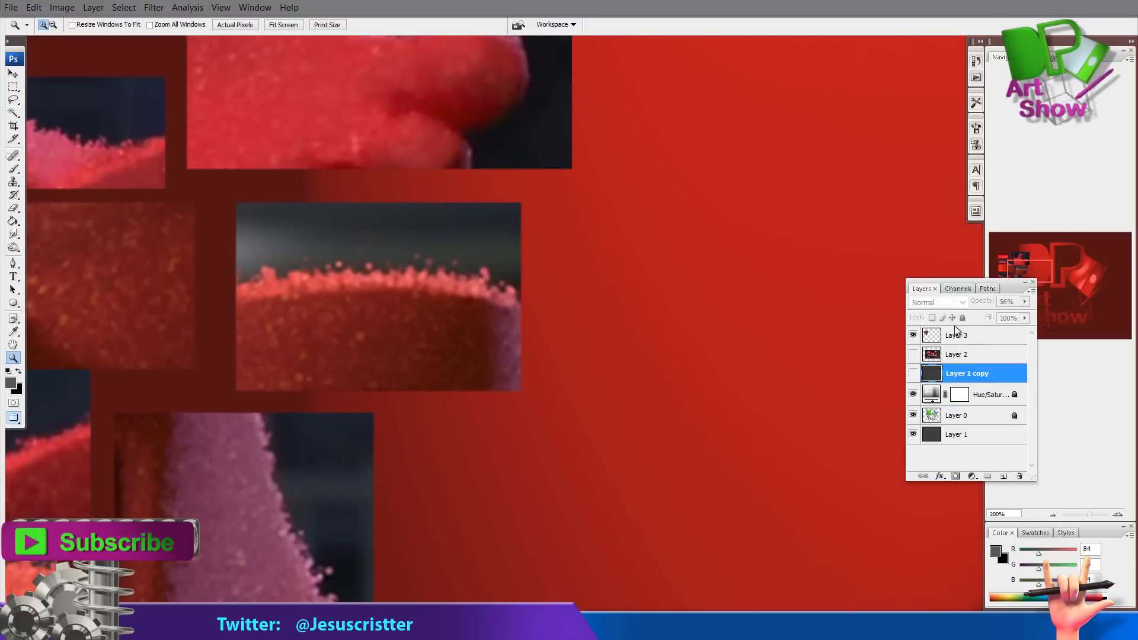
pyautogui.hotkey('ctrl', 'shift', 'alt', 'n')
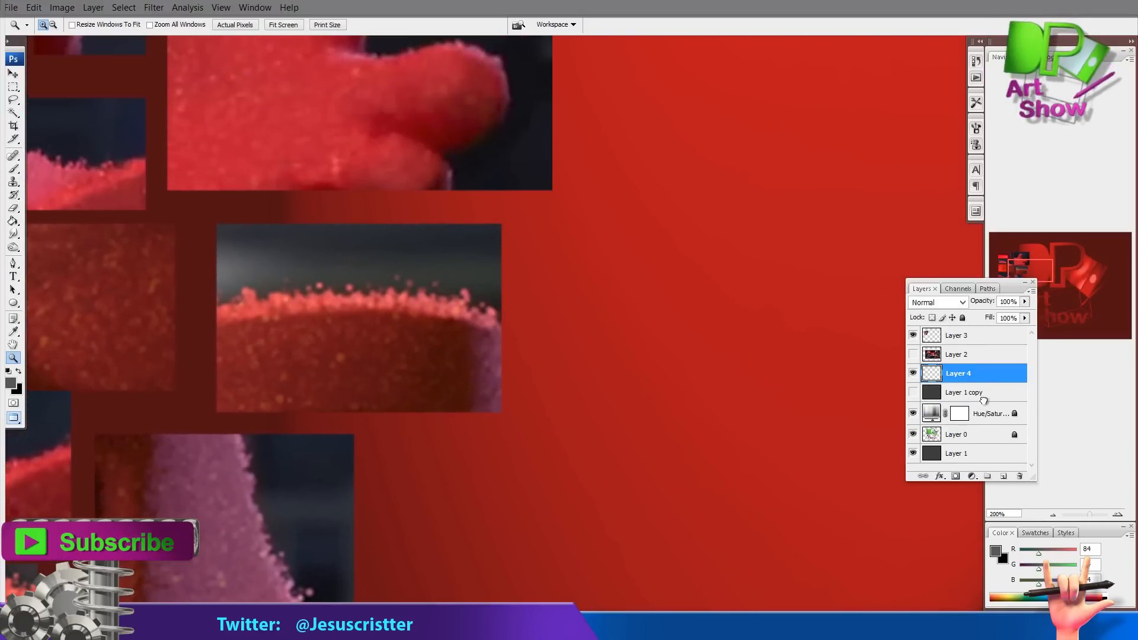
pyautogui.moveTo(984, 400); pyautogui.dragTo(1020, 477)
# Reset the colours to default black and white, select the Brush tool, and move Layer 3 below Layer 4
pyautogui.moveTo(646, 339); pyautogui.dragTo(693, 413)
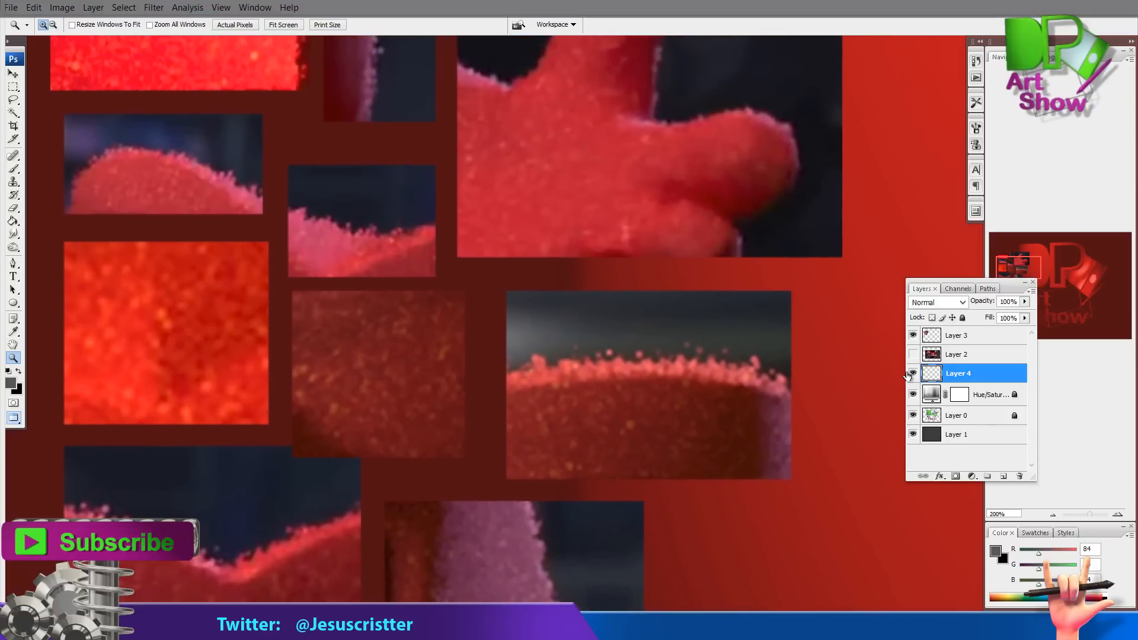
pyautogui.click(8, 371)
pyautogui.moveTo(393, 274); pyautogui.dragTo(457, 314)
pyautogui.press('b')
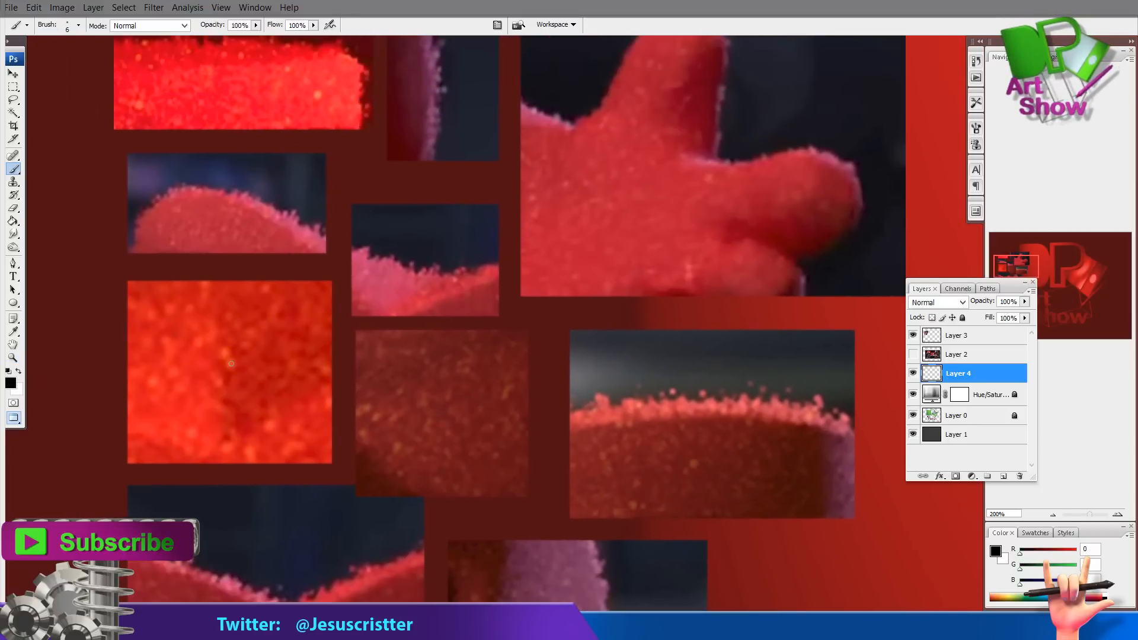
pyautogui.moveTo(963, 337); pyautogui.dragTo(960, 382)
pyautogui.click(962, 318)
pyautogui.click(938, 354)
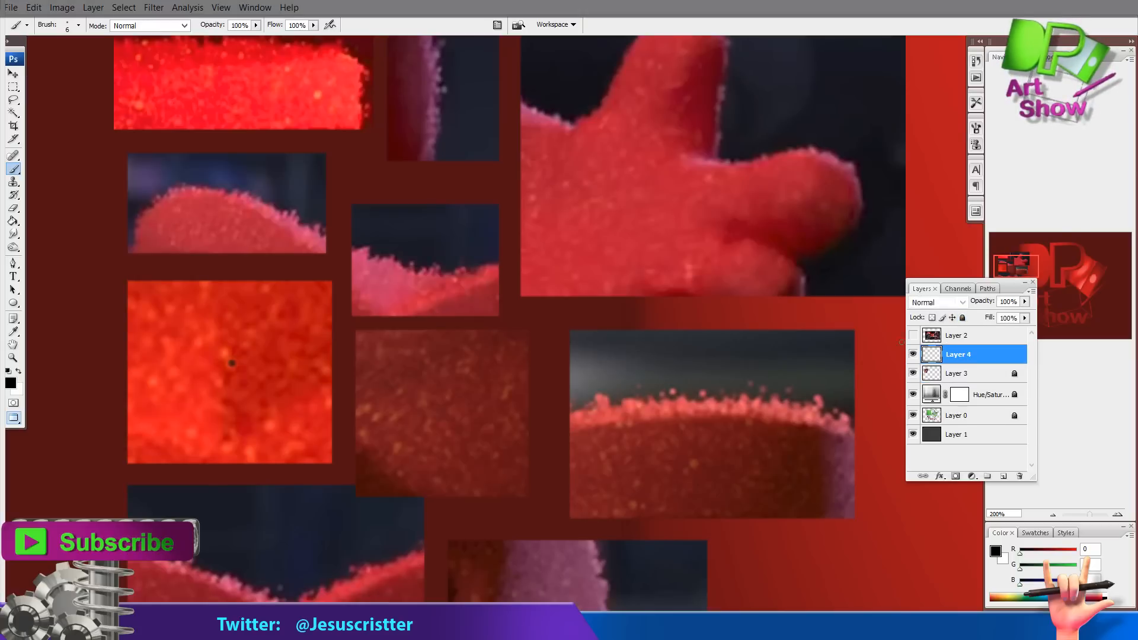
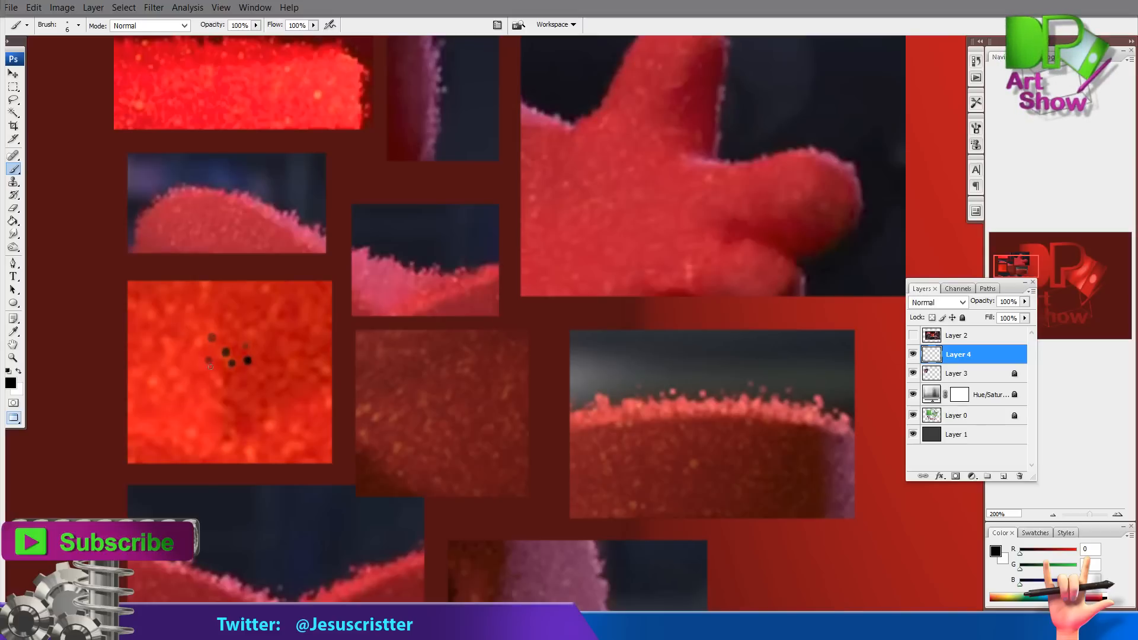
# Paint a few more black dots and move the dot cluster onto an empty red area of the canvas
pyautogui.click(243, 378)
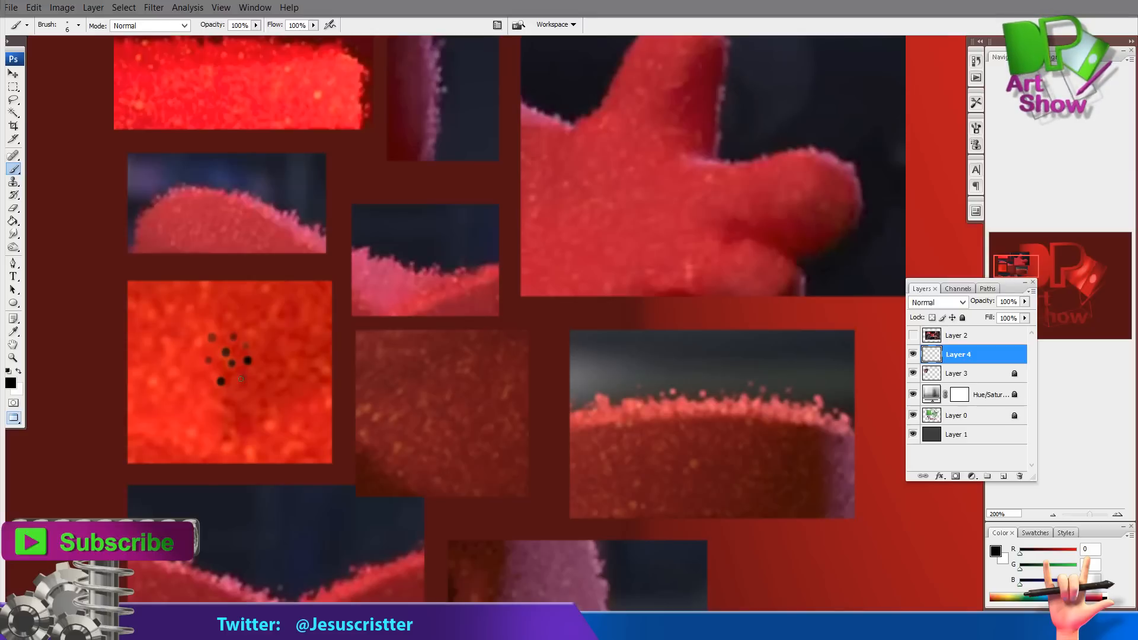
pyautogui.moveTo(383, 270); pyautogui.dragTo(320, 321)
pyautogui.click(13, 75)
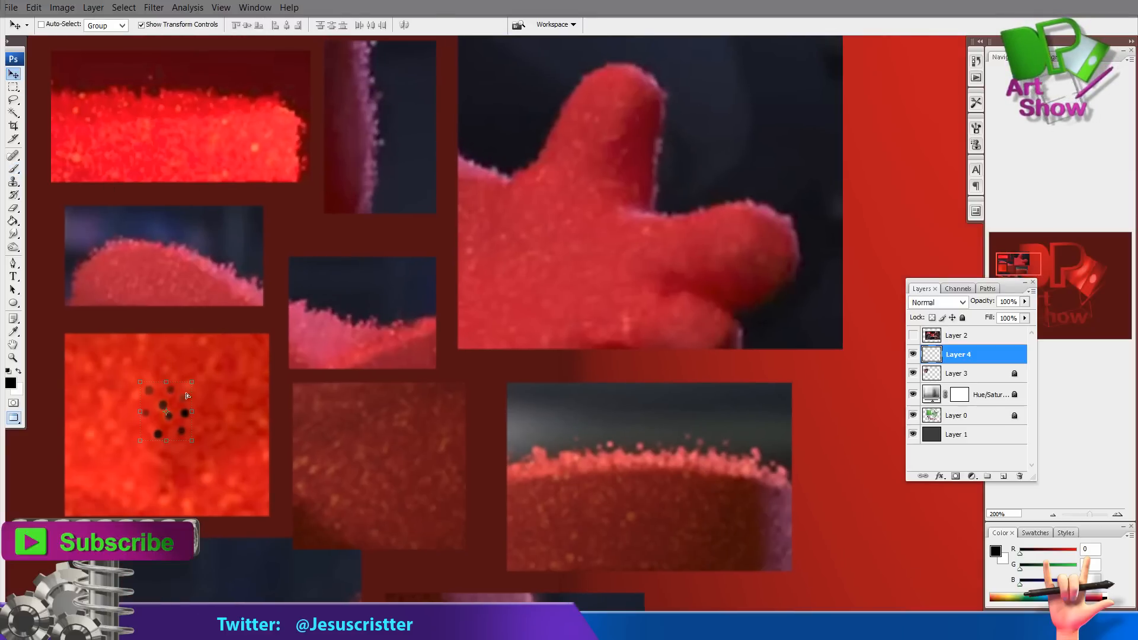
pyautogui.moveTo(163, 408); pyautogui.dragTo(800, 277)
pyautogui.moveTo(708, 266); pyautogui.dragTo(502, 266)
pyautogui.moveTo(616, 276); pyautogui.dragTo(516, 287)
pyautogui.moveTo(522, 285); pyautogui.dragTo(719, 225)
pyautogui.moveTo(607, 279); pyautogui.dragTo(594, 208)
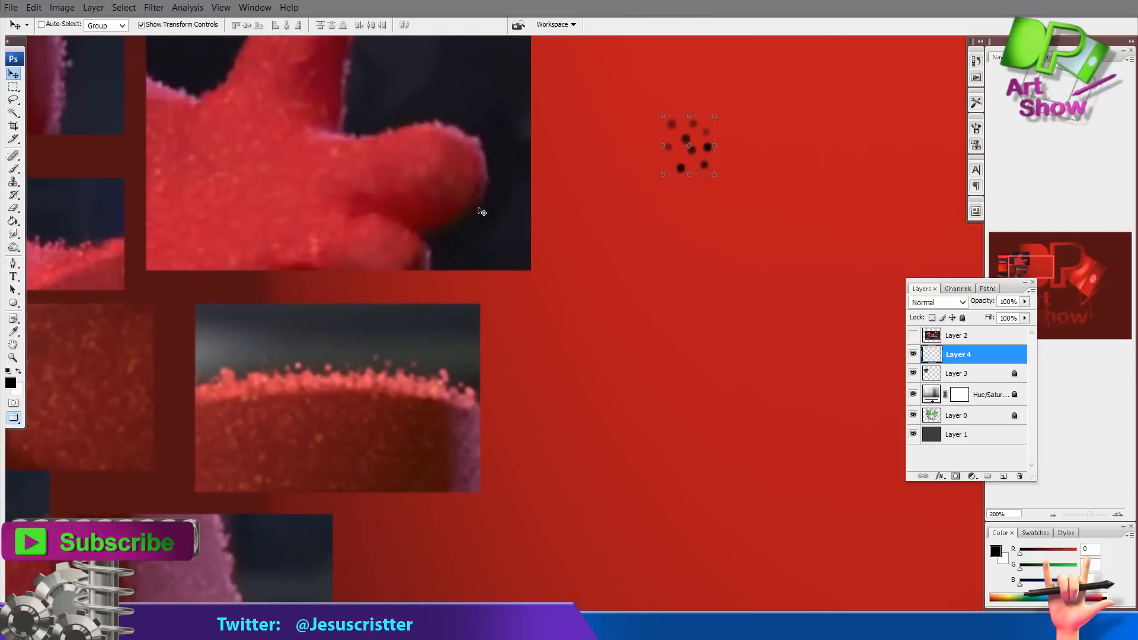
# Add a new layer, Layer 5, and duplicate it as Layer 5 copy
pyautogui.hotkey('ctrl', 'shift', 'alt', 'n')
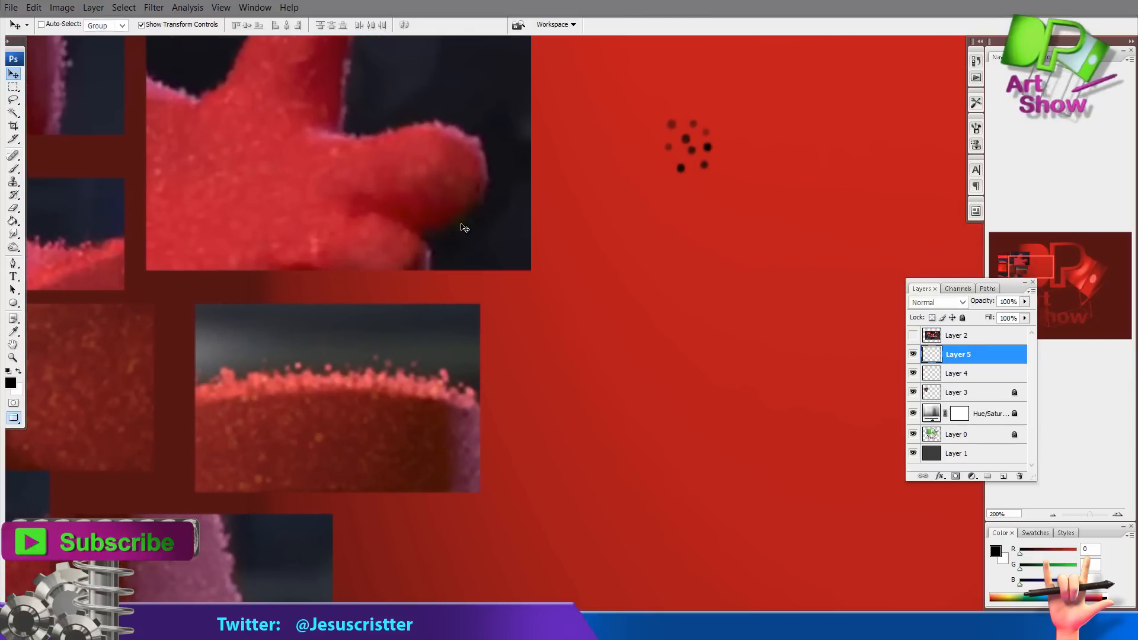
pyautogui.moveTo(449, 352); pyautogui.dragTo(623, 205)
pyautogui.moveTo(575, 264); pyautogui.dragTo(569, 231)
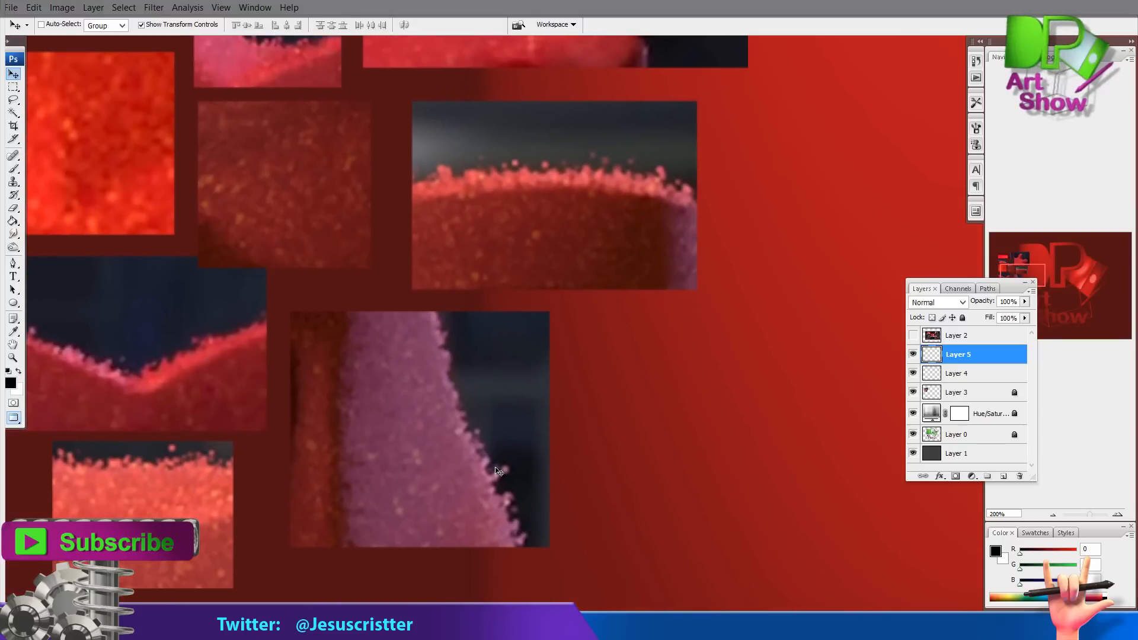
pyautogui.press('b')
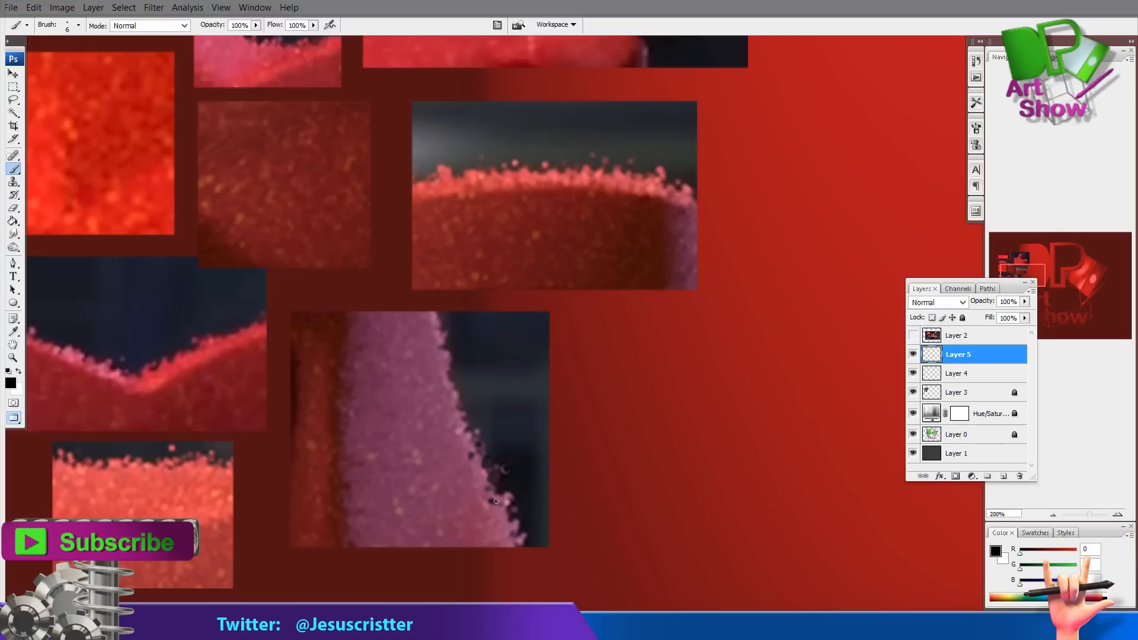
pyautogui.press('v')
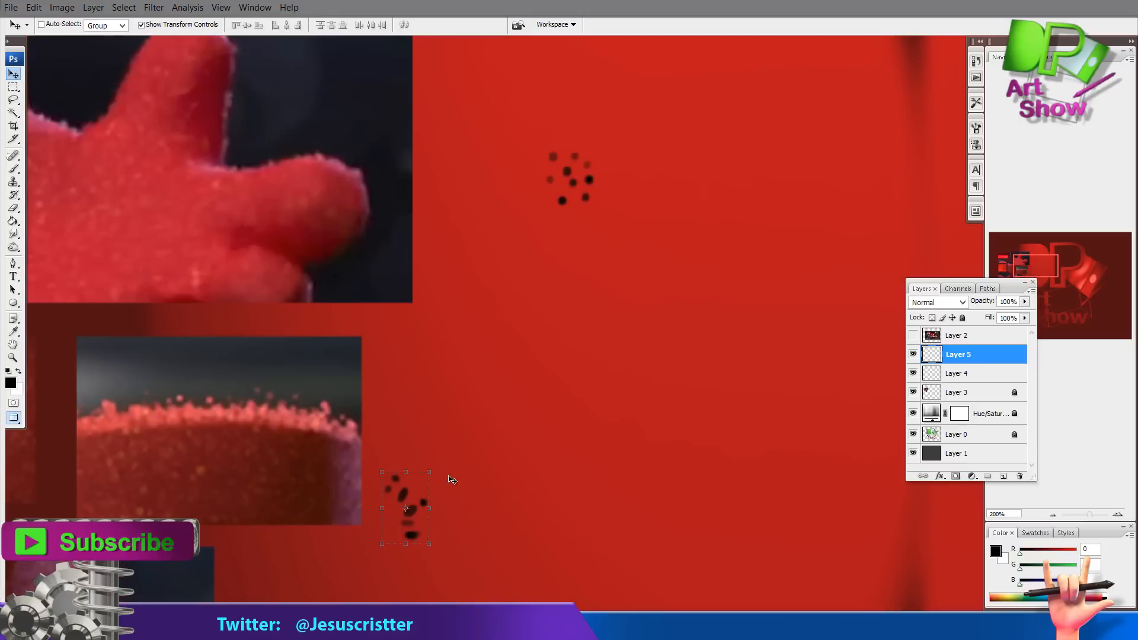
pyautogui.moveTo(417, 490); pyautogui.dragTo(673, 205)
pyautogui.moveTo(962, 358); pyautogui.dragTo(1003, 476)
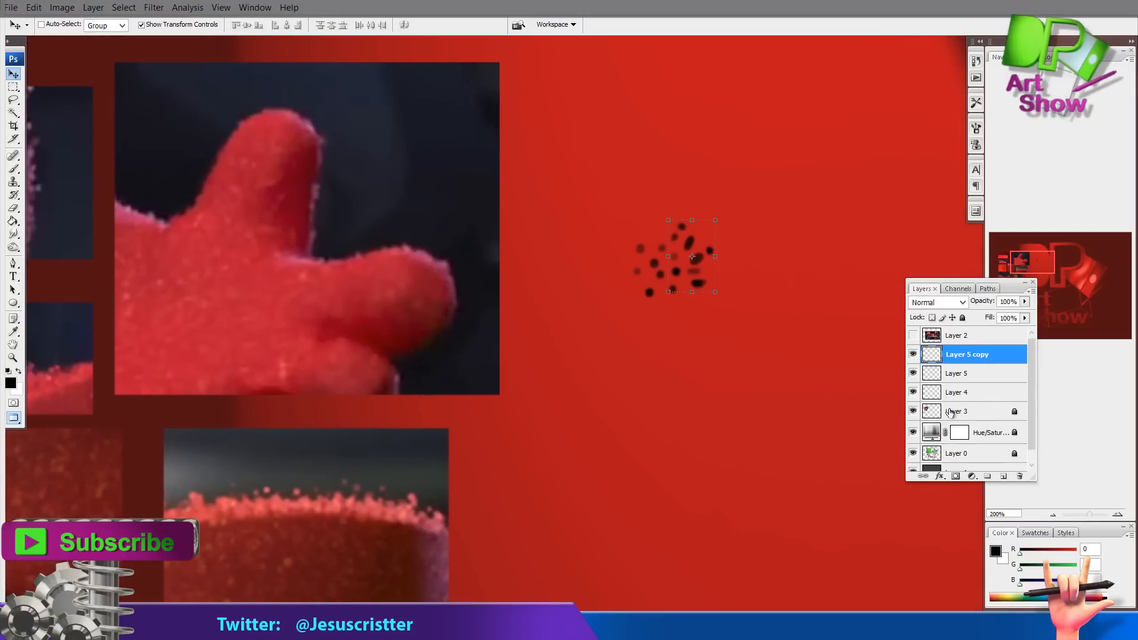
# Rotate and scale the copied dots with Free Transform so they spread around the cluster
pyautogui.hotkey('ctrl', 't')
pyautogui.moveTo(746, 216); pyautogui.dragTo(665, 328)
pyautogui.moveTo(692, 270); pyautogui.dragTo(629, 312)
pyautogui.press('Return')
# Paint additional black dots around the edge of the cluster with the brush
pyautogui.press('b')
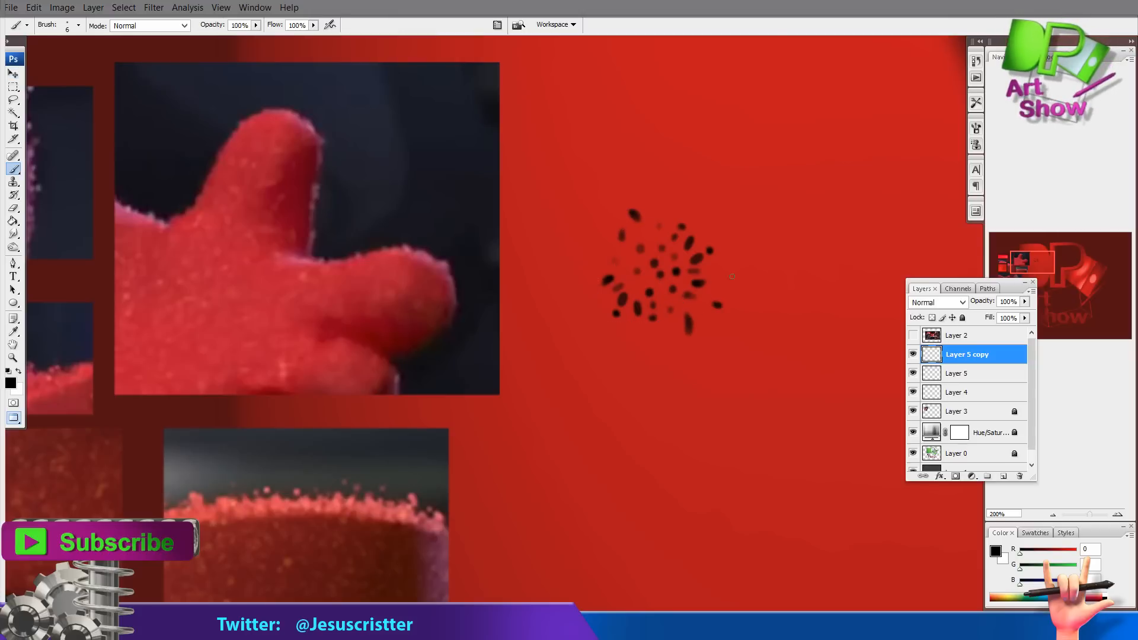
pyautogui.moveTo(718, 277); pyautogui.dragTo(724, 270)
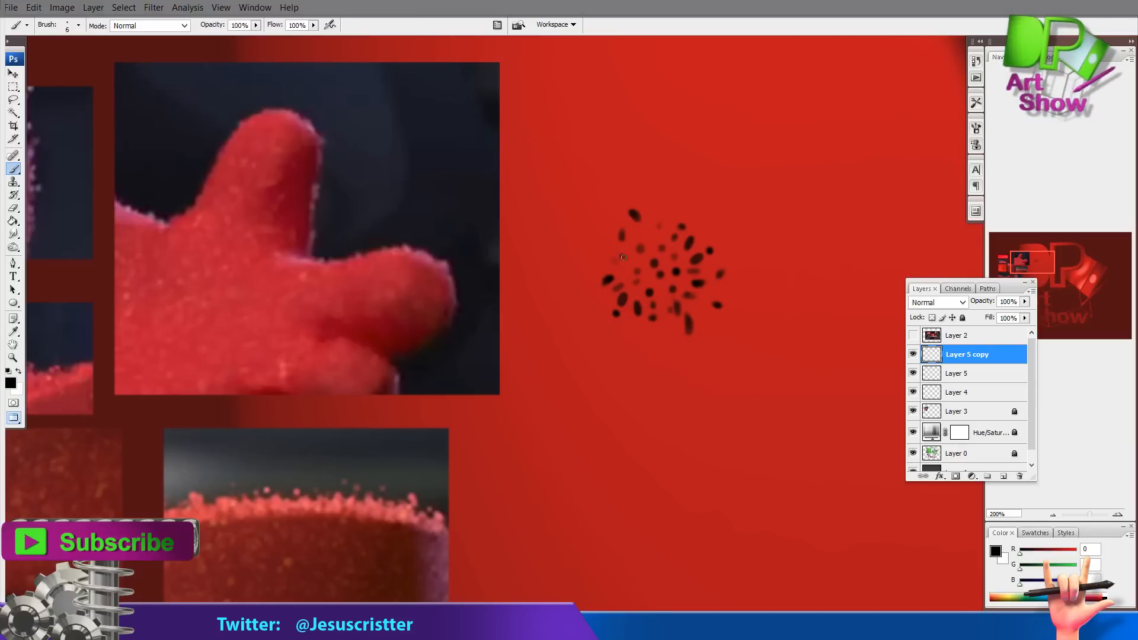
pyautogui.moveTo(649, 223); pyautogui.dragTo(652, 210)
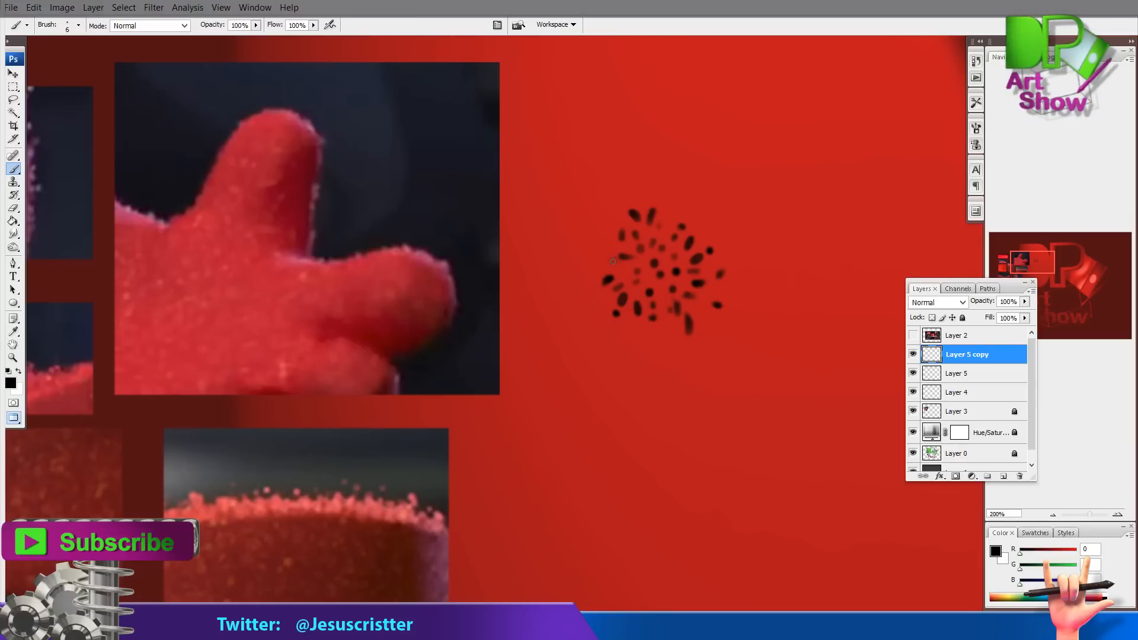
pyautogui.moveTo(613, 261); pyautogui.dragTo(602, 259)
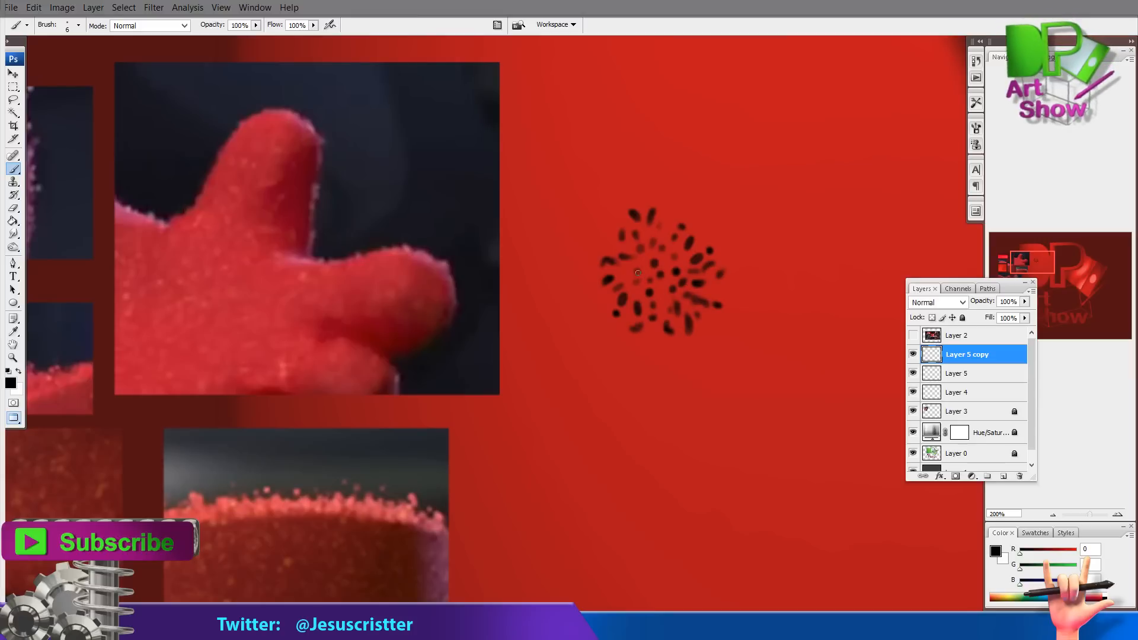
pyautogui.moveTo(864, 194); pyautogui.dragTo(837, 206)
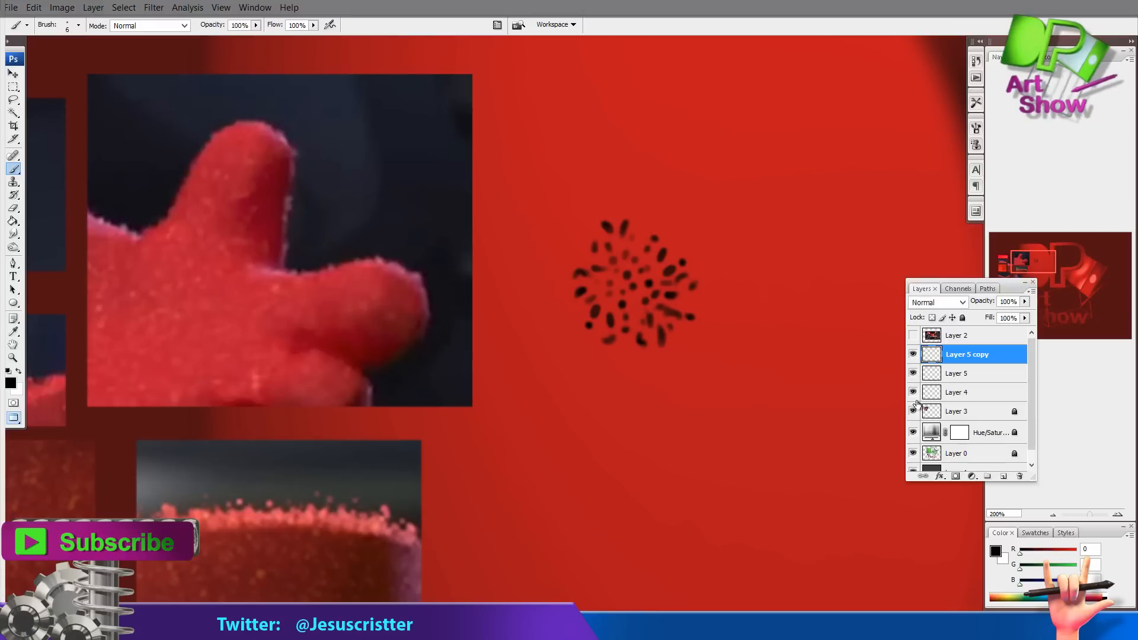
# Apply a Gaussian Blur of 2.3 pixels to Layer 5 copy and merge it down into Layer 5
pyautogui.click(913, 356)
pyautogui.click(913, 355)
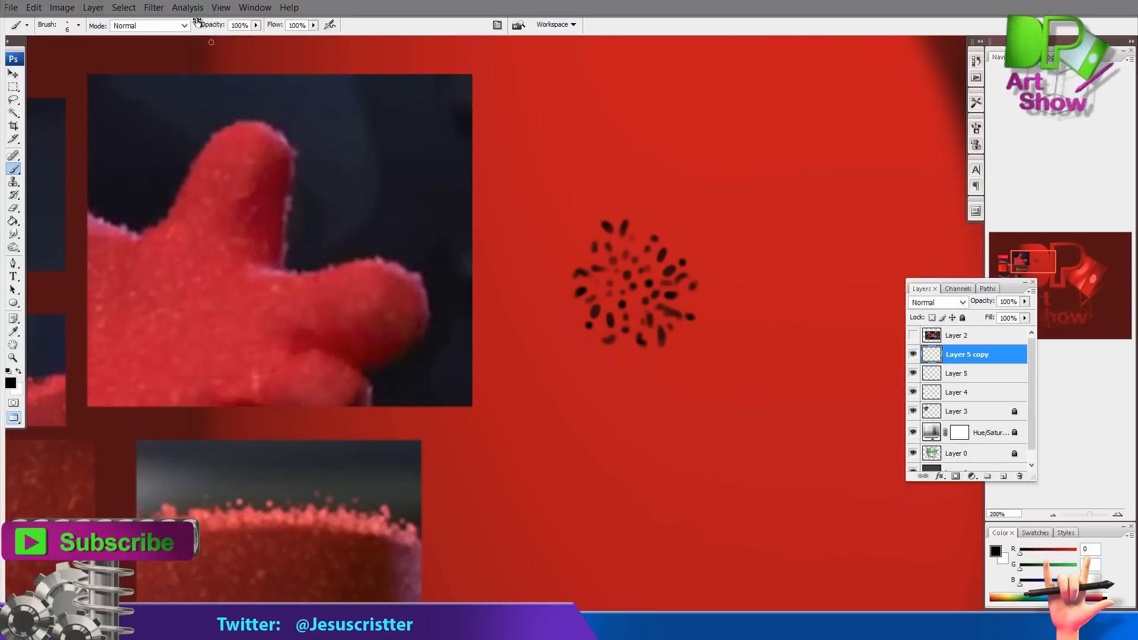
pyautogui.click(154, 7)
pyautogui.moveTo(63, 155)
pyautogui.click(214, 215)
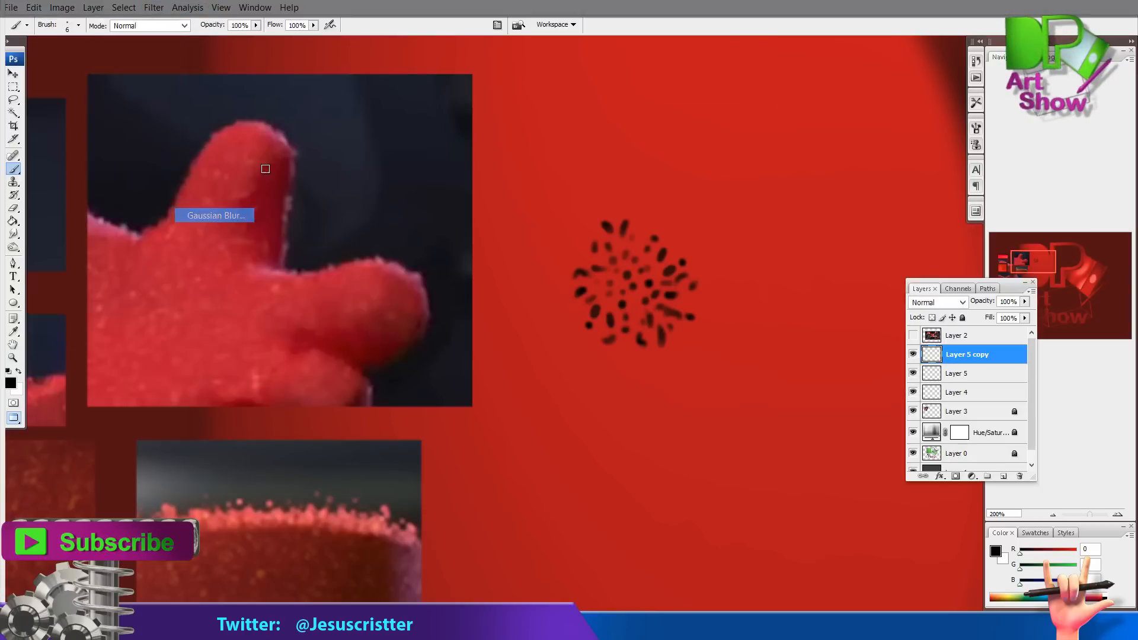
pyautogui.moveTo(664, 121); pyautogui.dragTo(844, 86)
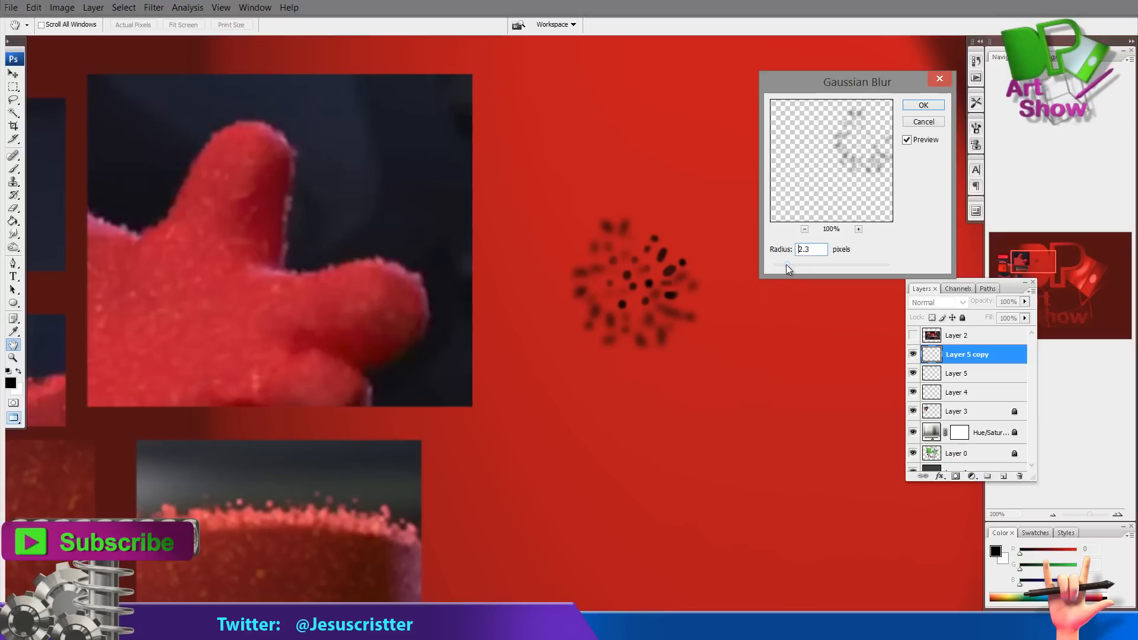
pyautogui.click(924, 105)
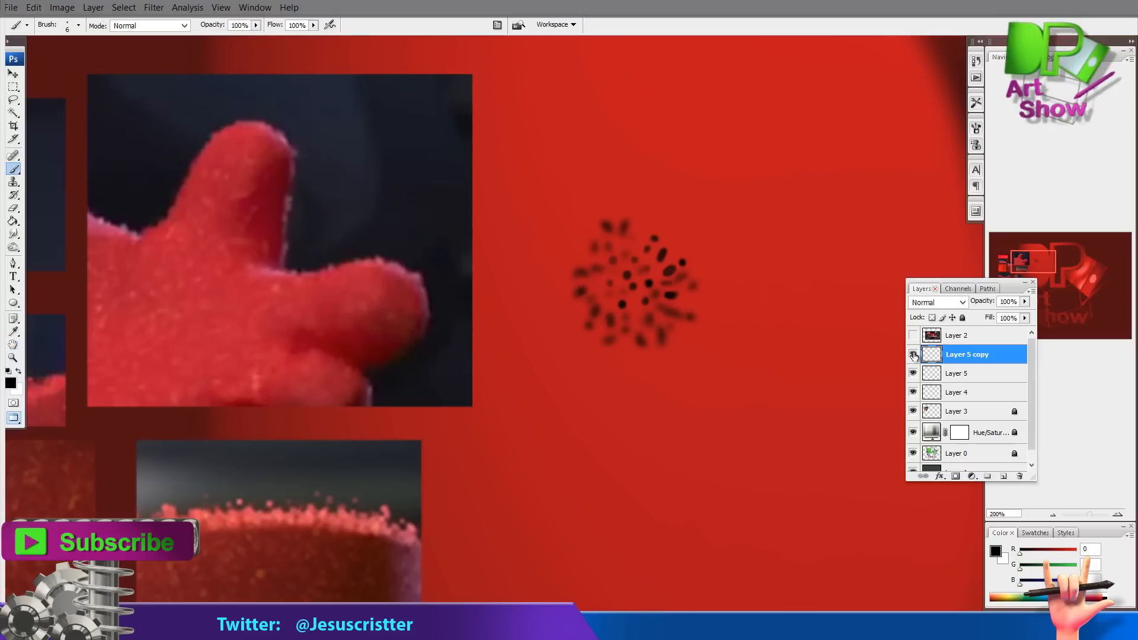
pyautogui.hotkey('ctrl', 'e')
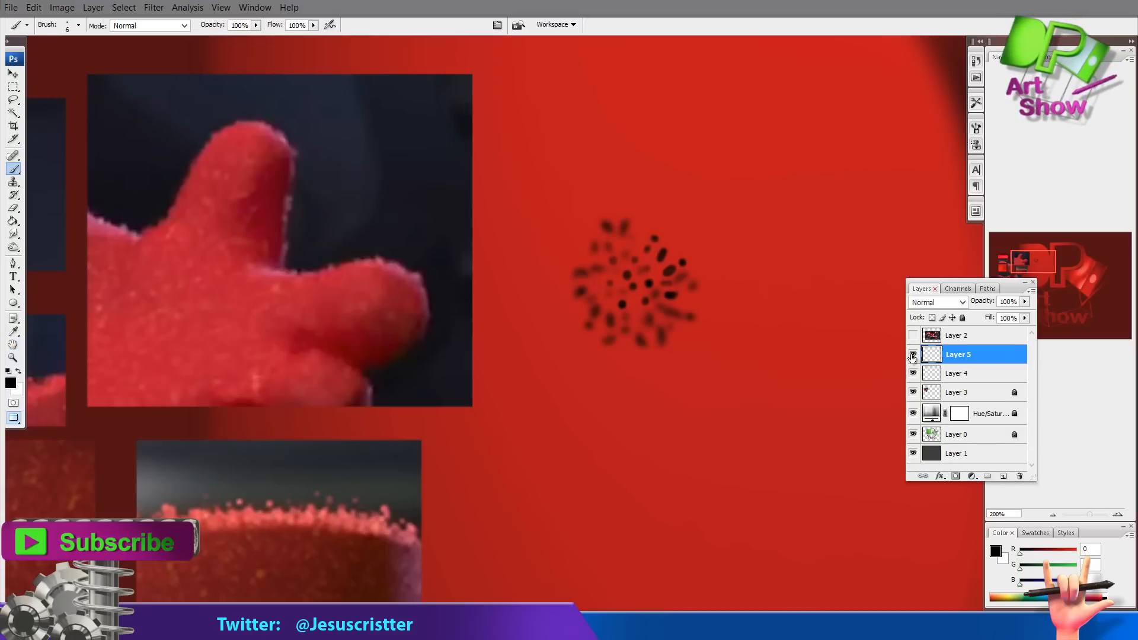
# Enlarge the Blur tool brush and blur part of the dot cluster
pyautogui.press('r')
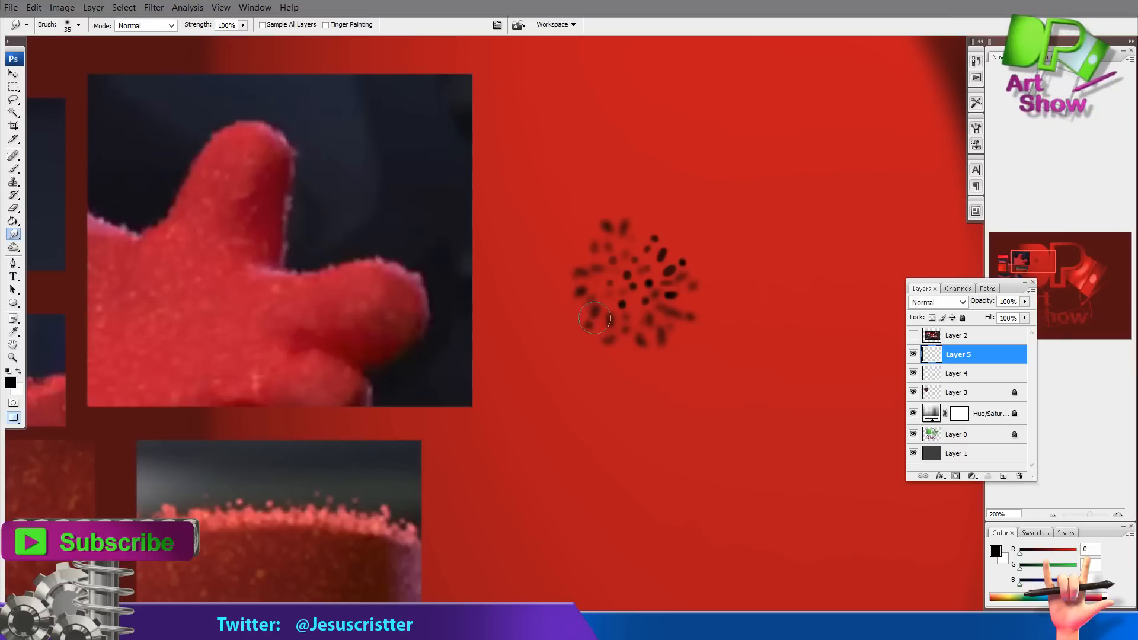
pyautogui.press(']')
pyautogui.press(']')
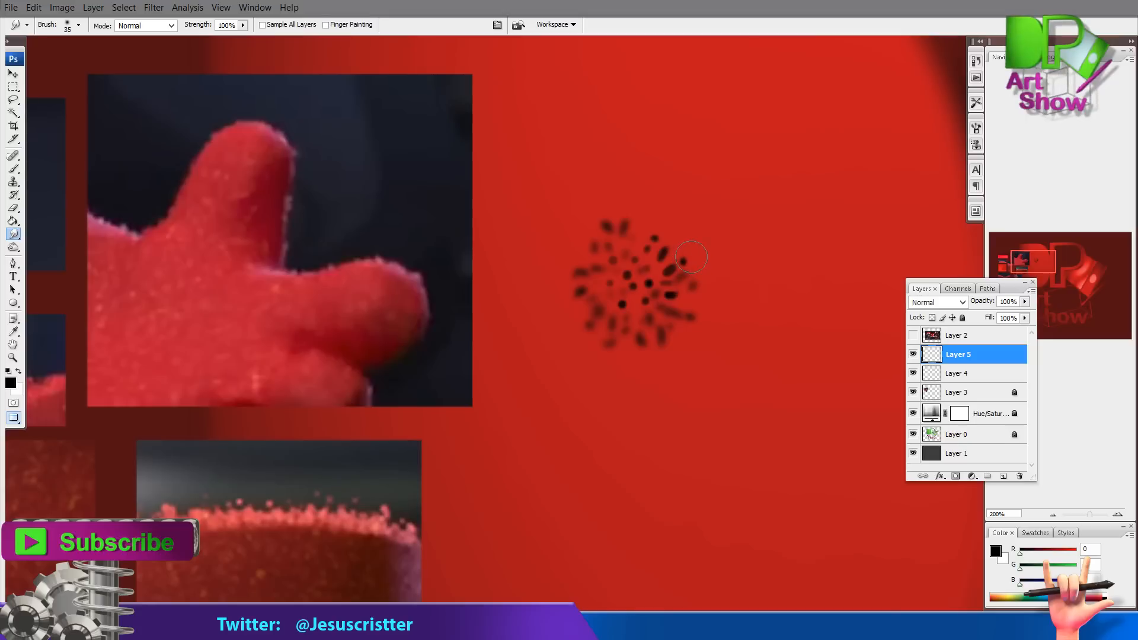
pyautogui.moveTo(692, 285); pyautogui.dragTo(668, 297)
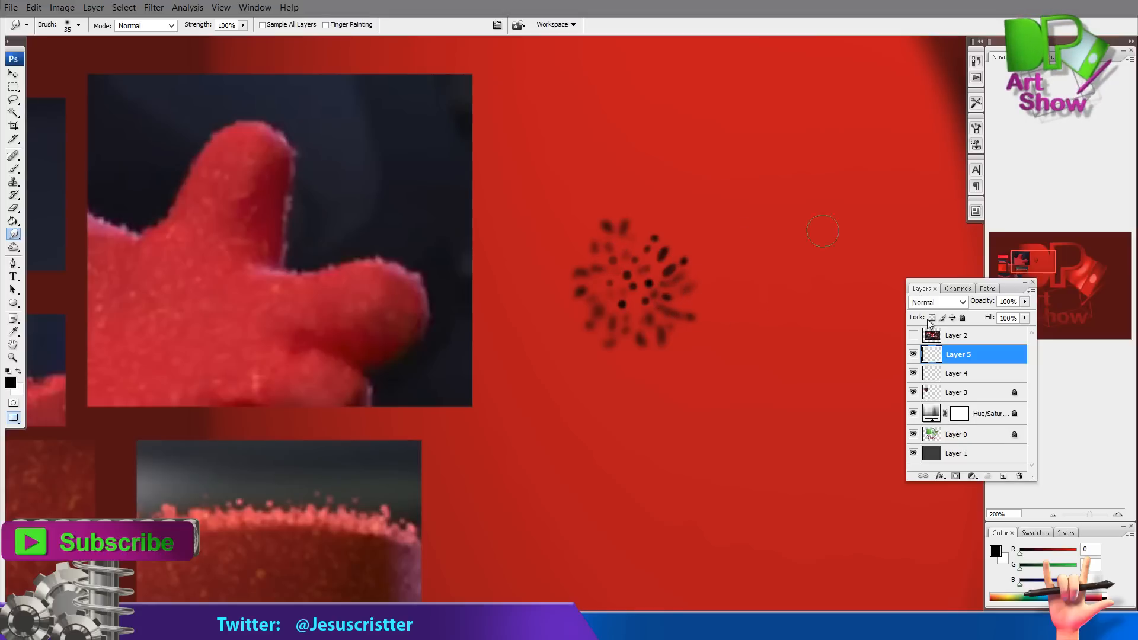
# Merge Layer 5 down into Layer 4
pyautogui.click(913, 354)
pyautogui.click(913, 354)
pyautogui.hotkey('ctrl', 'e')
pyautogui.press('e')
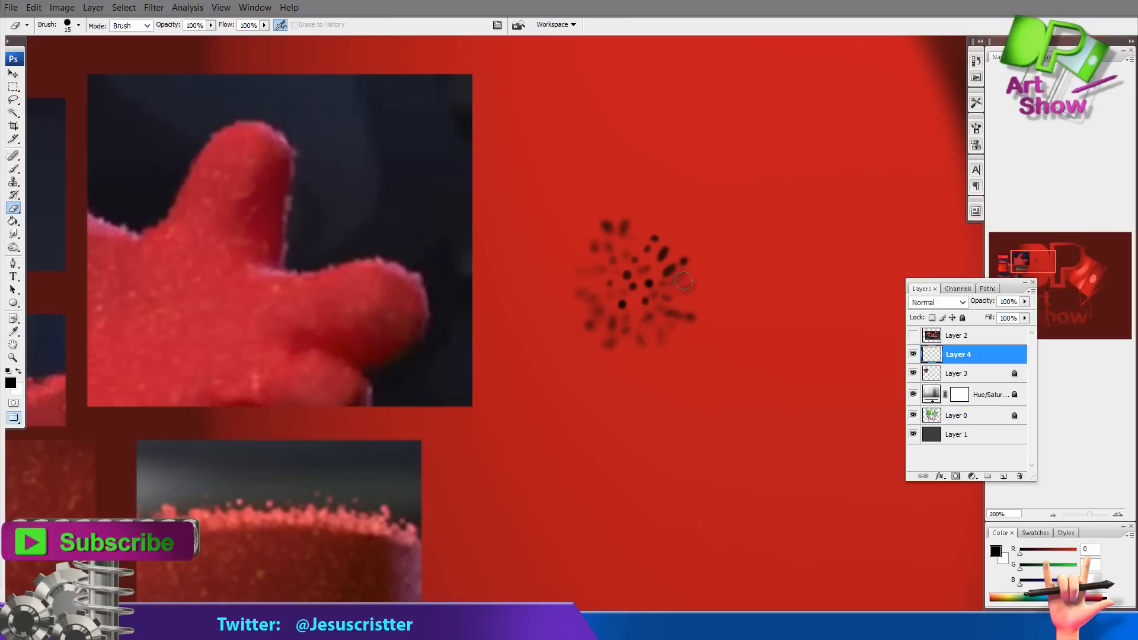
pyautogui.moveTo(588, 215); pyautogui.dragTo(524, 213)
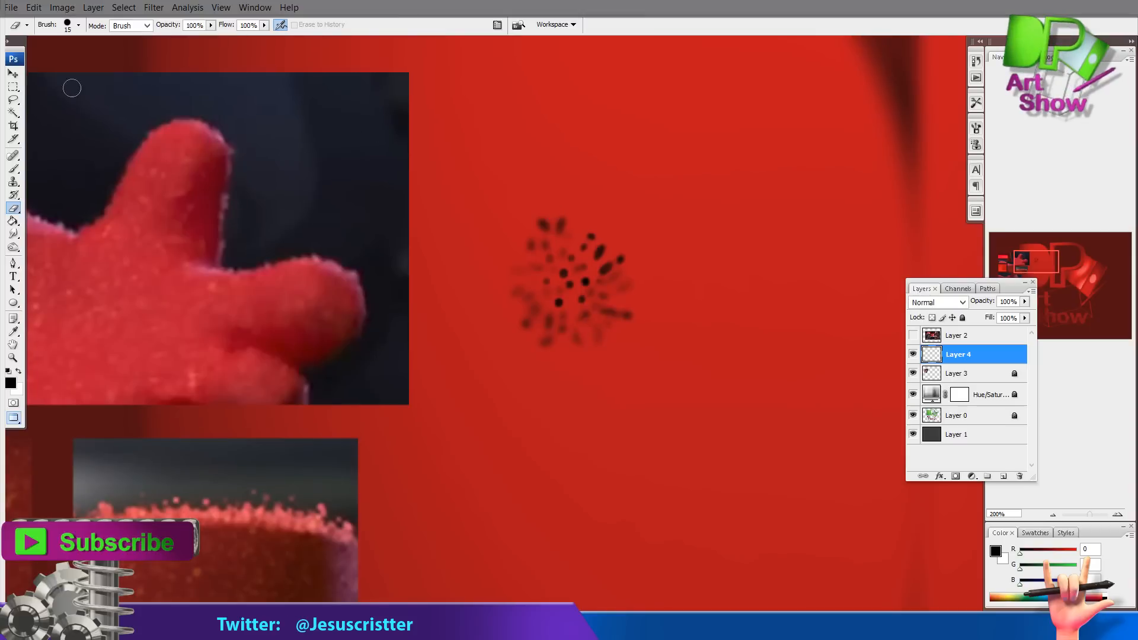
# Select the dot cluster with the Rectangular Marquee and paste it into a new document
pyautogui.click(14, 87)
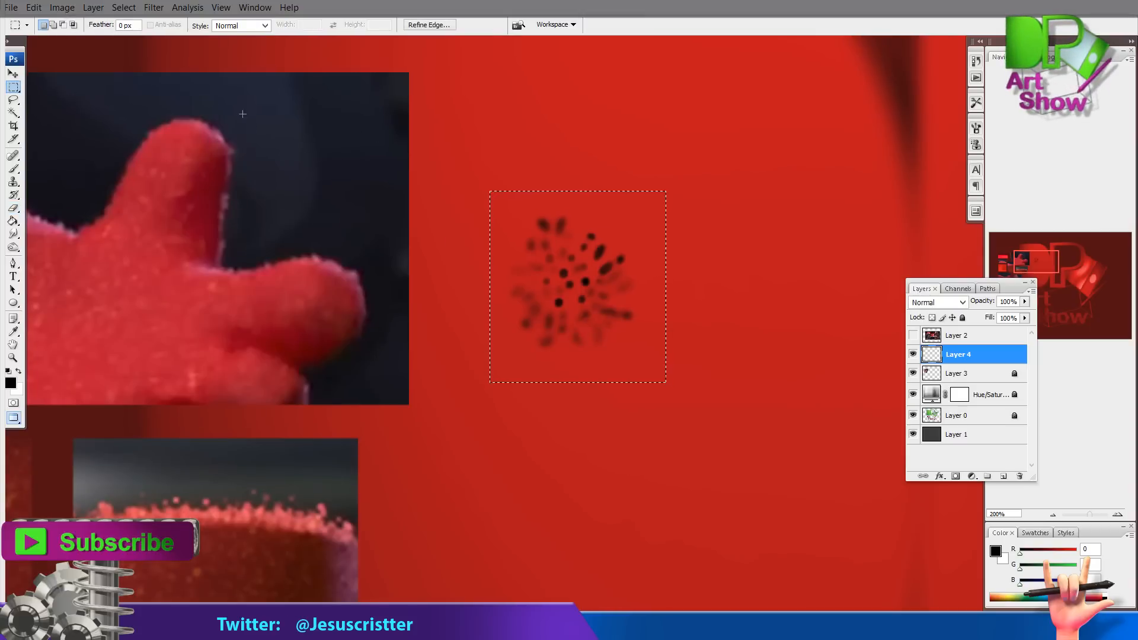
pyautogui.click(11, 7)
pyautogui.click(45, 22)
pyautogui.press('Return')
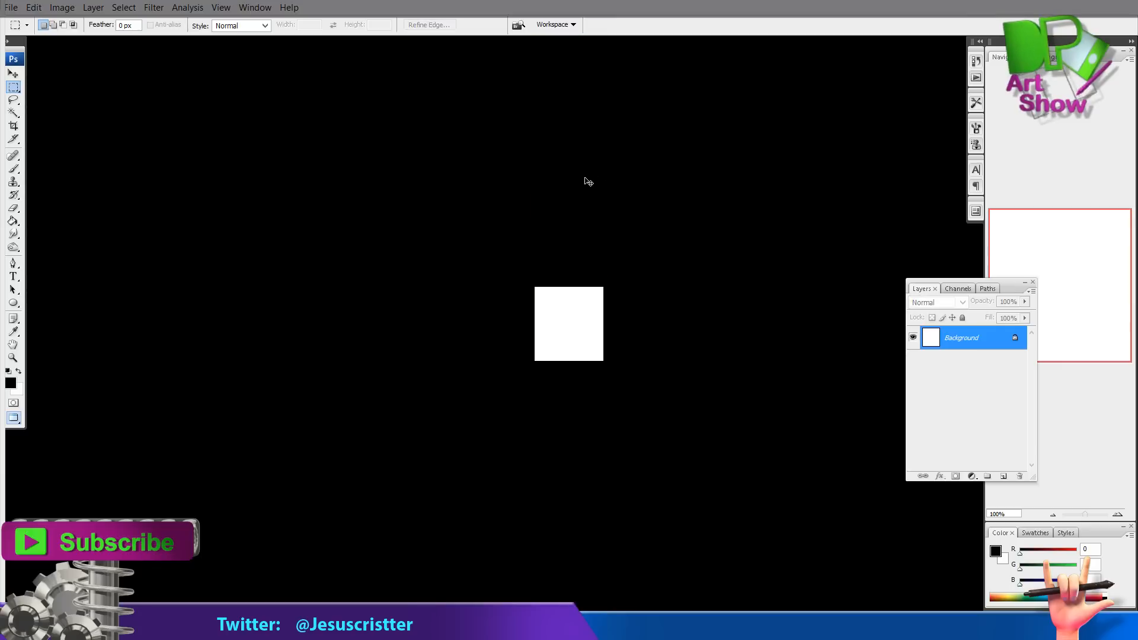
pyautogui.hotkey('ctrl', 'v')
# Define the pasted dots as a new brush preset and return to the painting document
pyautogui.click(63, 7)
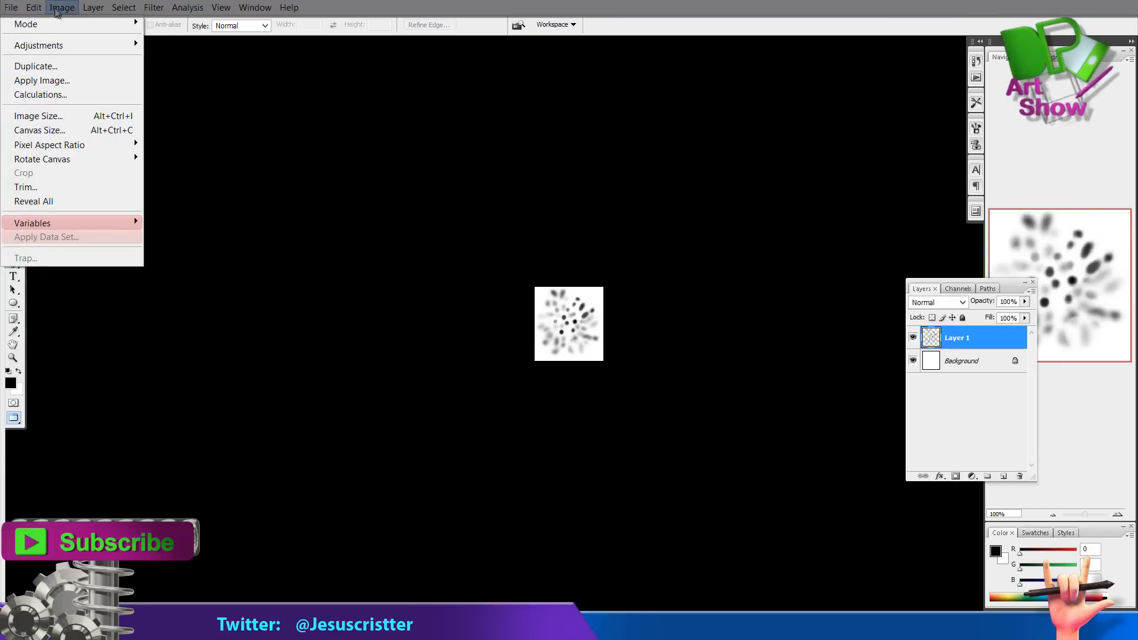
pyautogui.moveTo(33, 7)
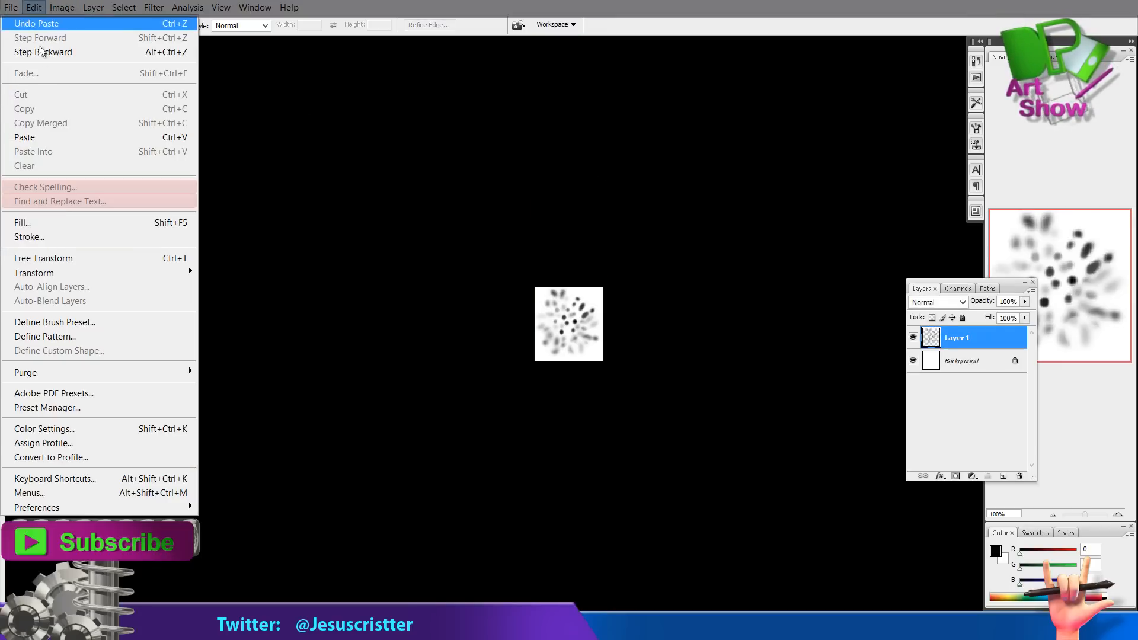
pyautogui.click(92, 322)
pyautogui.press('Return')
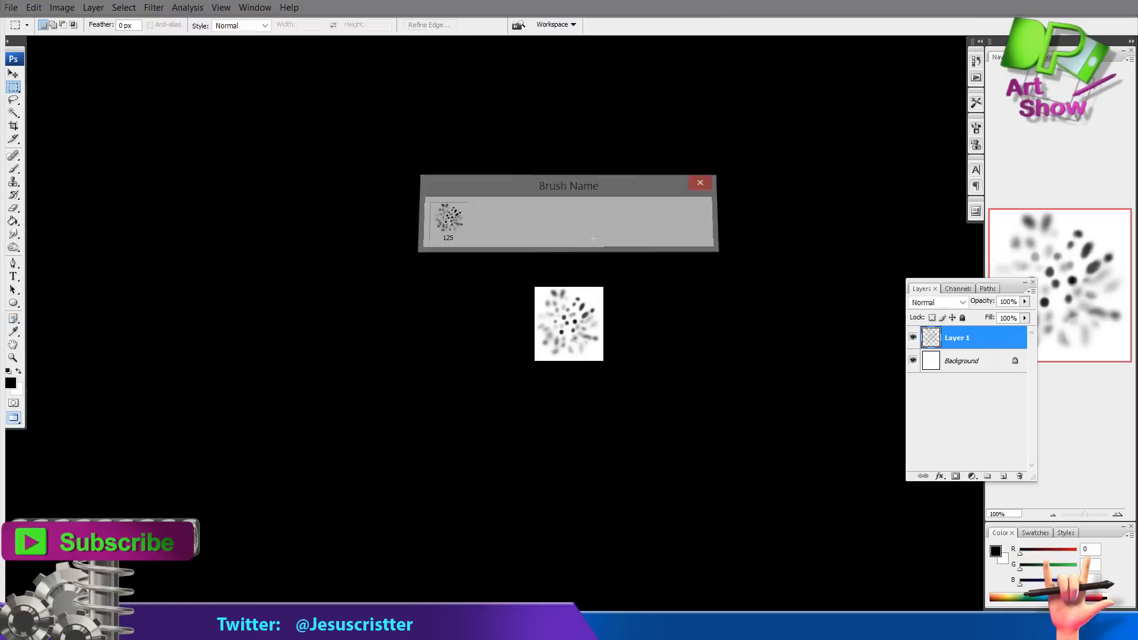
pyautogui.press('f')
pyautogui.doubleClick(422, 83)
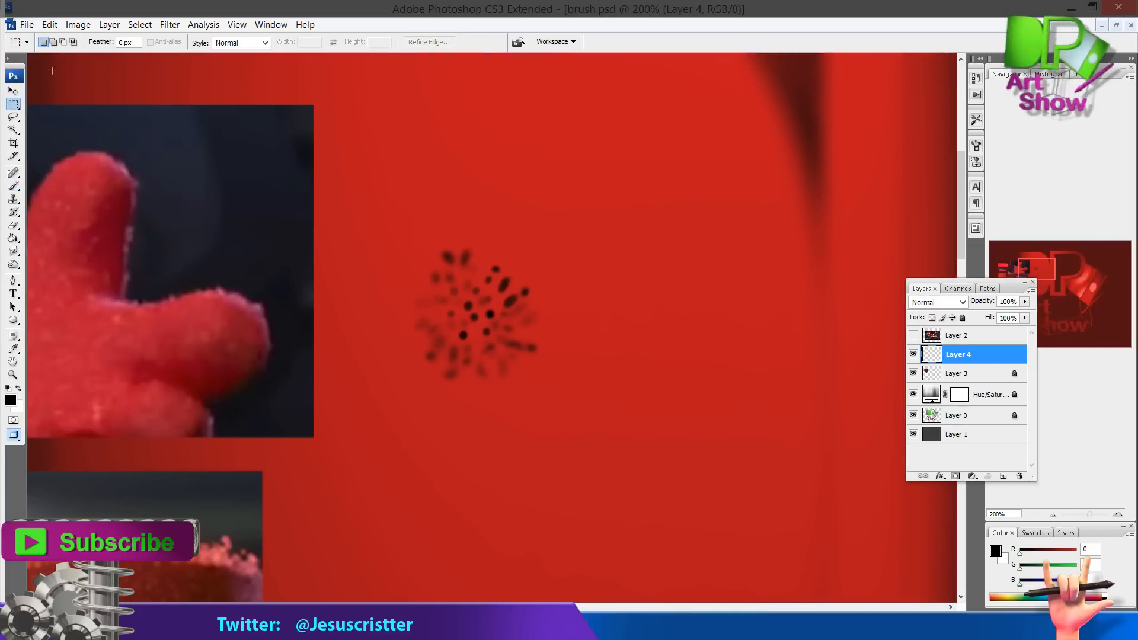
# Select the new 125 px dot brush and try painting strokes with it
pyautogui.press('b')
pyautogui.click(79, 42)
pyautogui.click(65, 332)
pyautogui.moveTo(540, 240); pyautogui.dragTo(400, 234)
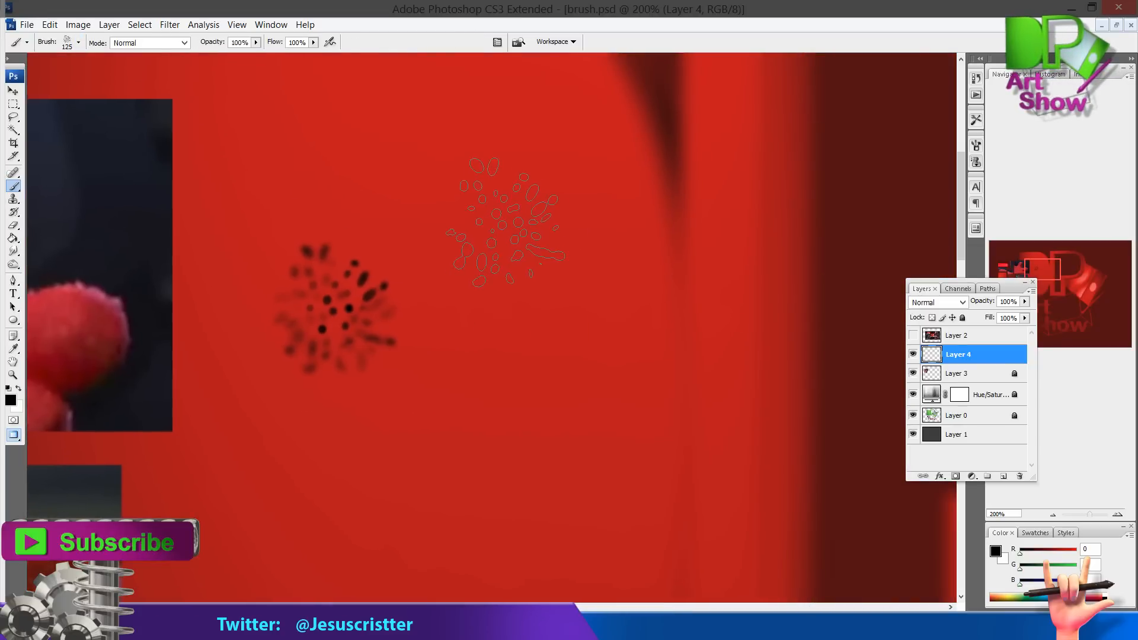
pyautogui.moveTo(512, 221)
pyautogui.mouseDown()
pyautogui.moveTo(548, 351)
pyautogui.moveTo(617, 477)
pyautogui.moveTo(687, 205)
pyautogui.mouseUp()
pyautogui.hotkey('ctrl', 'z')
pyautogui.moveTo(420, 287)
pyautogui.mouseDown()
pyautogui.moveTo(635, 206)
pyautogui.moveTo(615, 207)
pyautogui.mouseUp()
# Sample a red from the fur reference and paint strokes with the dot brush
pyautogui.press('i')
pyautogui.click(264, 252)
pyautogui.press('b')
pyautogui.moveTo(740, 191); pyautogui.dragTo(681, 190)
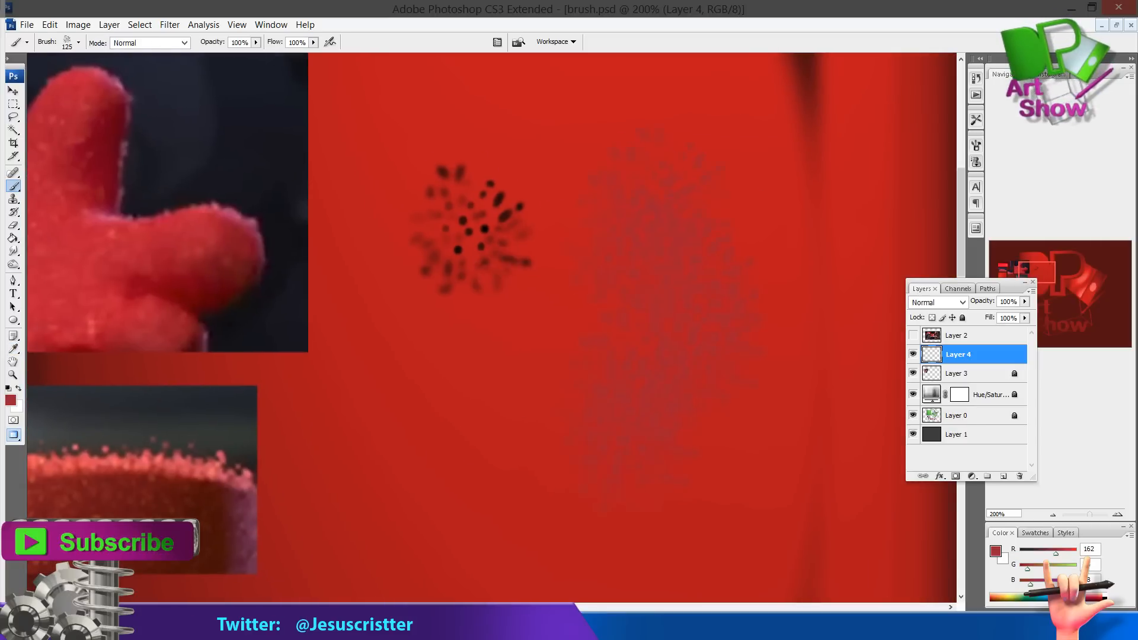
pyautogui.moveTo(664, 259)
pyautogui.mouseDown()
pyautogui.moveTo(637, 257)
pyautogui.moveTo(696, 231)
pyautogui.moveTo(587, 397)
pyautogui.moveTo(501, 484)
pyautogui.mouseUp()
# Sample a light pink from the fur reference, paint a stroke, and undo it
pyautogui.press('i')
pyautogui.click(248, 444)
pyautogui.press('b')
pyautogui.hotkey('ctrl', 'z')
pyautogui.moveTo(717, 262)
pyautogui.mouseDown()
pyautogui.moveTo(601, 257)
pyautogui.moveTo(381, 461)
pyautogui.mouseUp()
pyautogui.hotkey('ctrl', 'z')
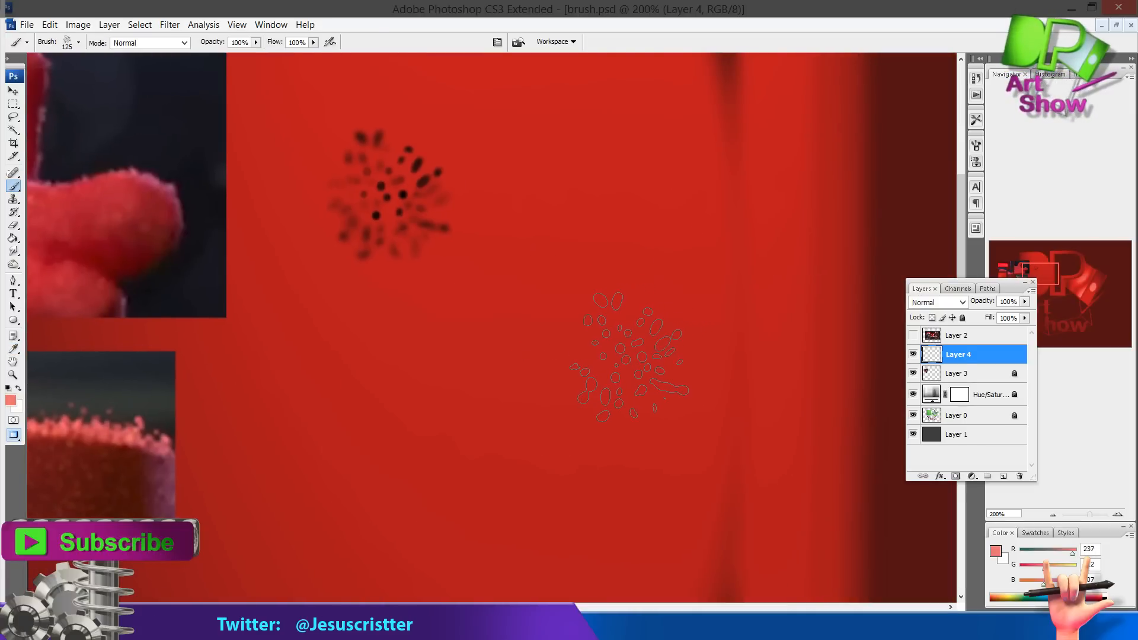
# Open the Brushes panel, enable Scattering, and set the scatter to 35%
pyautogui.press('F5')
pyautogui.moveTo(880, 152); pyautogui.dragTo(706, 191)
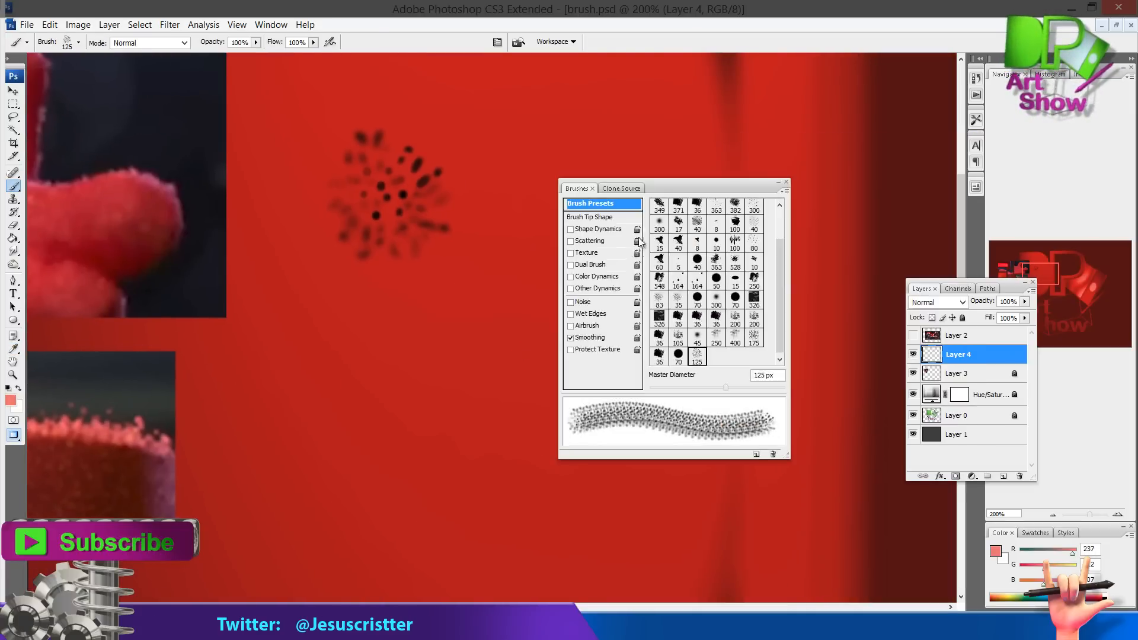
pyautogui.click(593, 242)
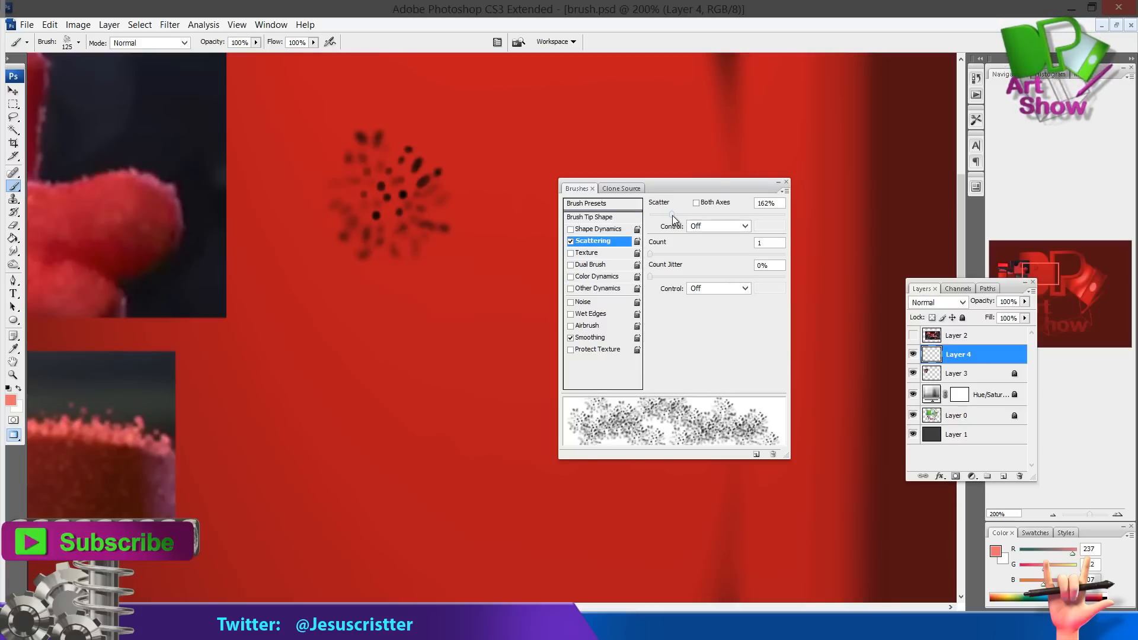
pyautogui.moveTo(672, 215); pyautogui.dragTo(655, 217)
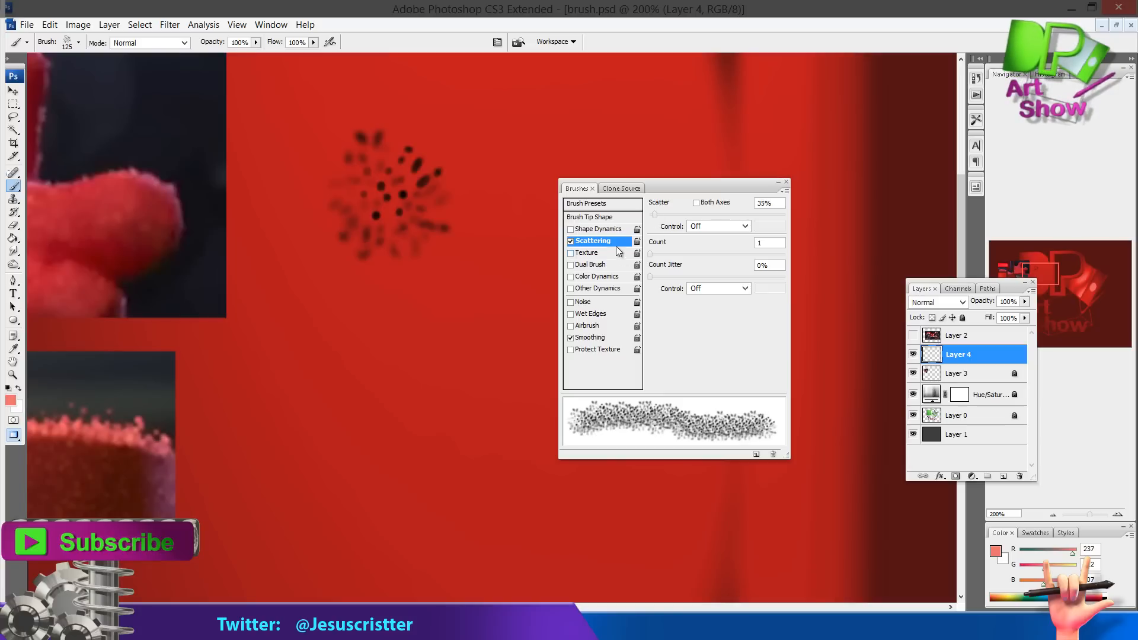
# Enable Shape Dynamics with Angle Jitter at 56%, testing strokes on the canvas and undoing them
pyautogui.click(604, 230)
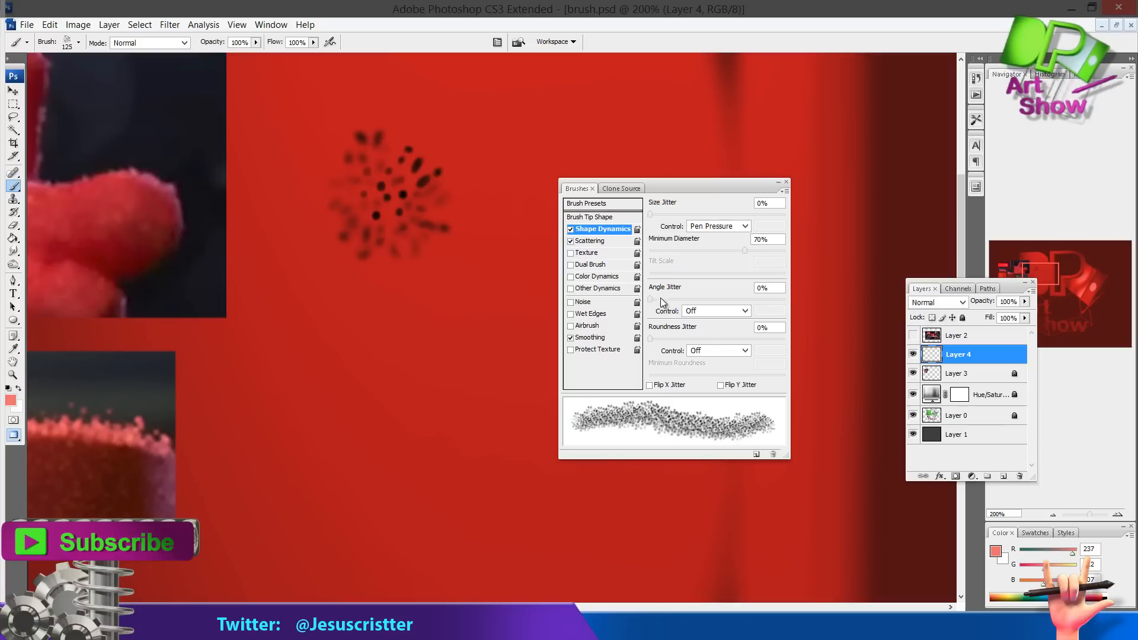
pyautogui.moveTo(651, 298)
pyautogui.mouseDown()
pyautogui.moveTo(775, 296)
pyautogui.moveTo(728, 300)
pyautogui.mouseUp()
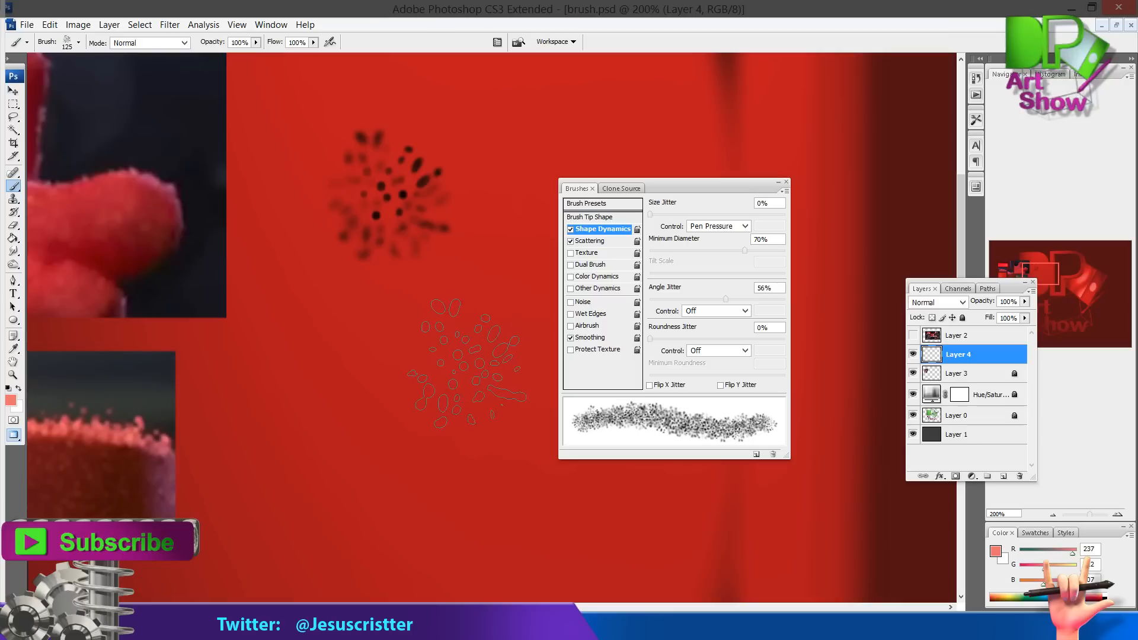
pyautogui.moveTo(463, 374)
pyautogui.mouseDown()
pyautogui.moveTo(432, 470)
pyautogui.moveTo(509, 356)
pyautogui.moveTo(543, 172)
pyautogui.mouseUp()
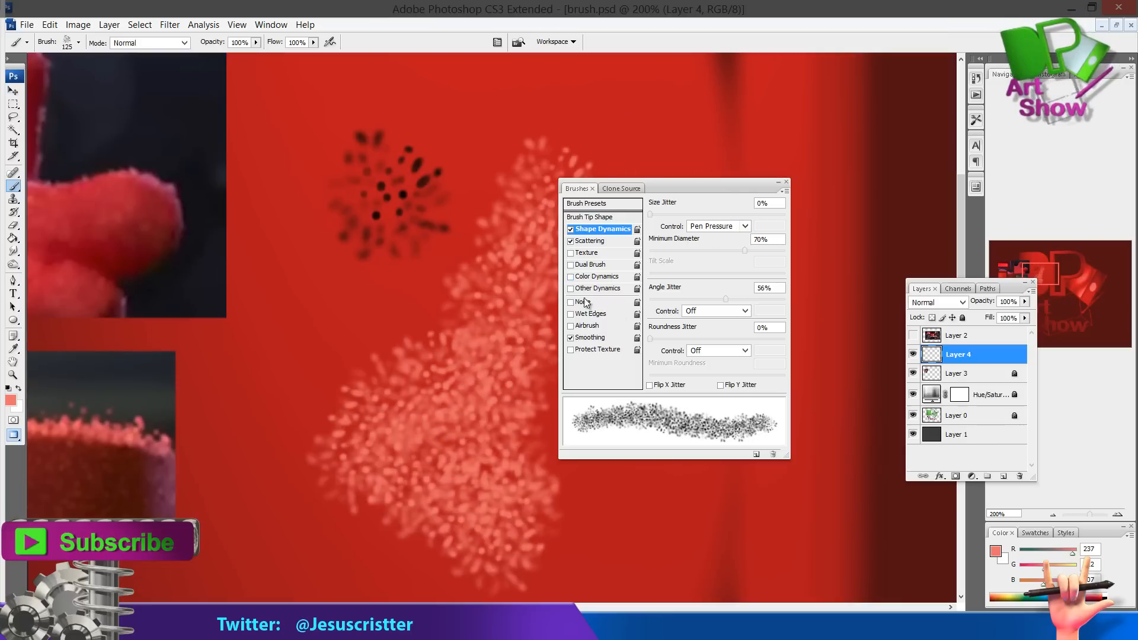
pyautogui.hotkey('ctrl', 'z')
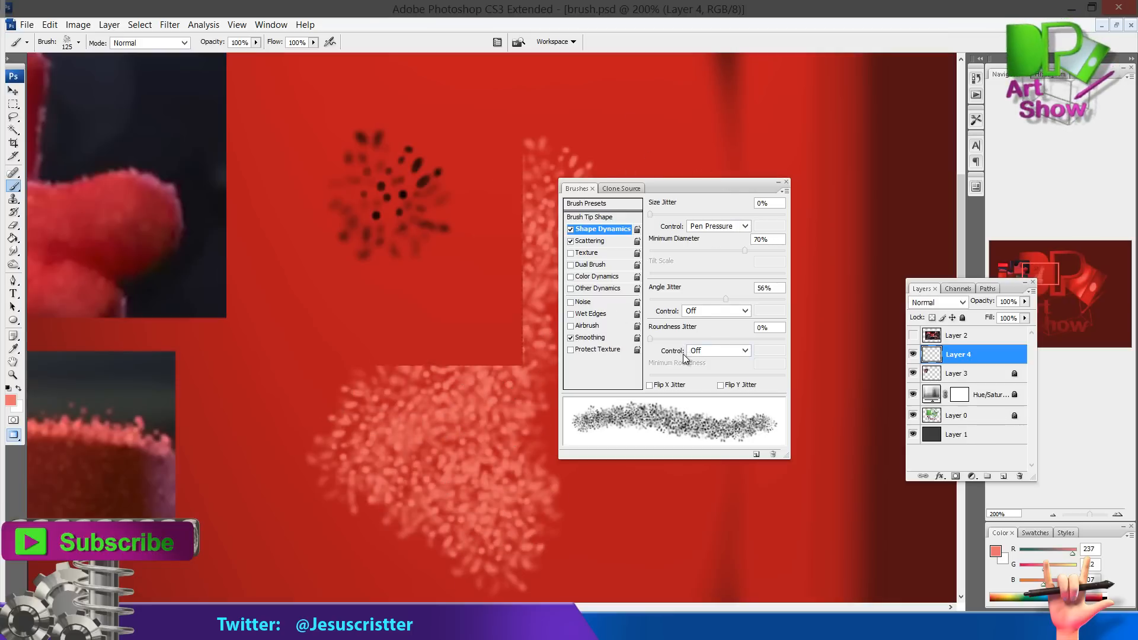
pyautogui.moveTo(522, 357)
pyautogui.mouseDown()
pyautogui.moveTo(337, 422)
pyautogui.moveTo(483, 415)
pyautogui.mouseUp()
pyautogui.hotkey('ctrl', 'z')
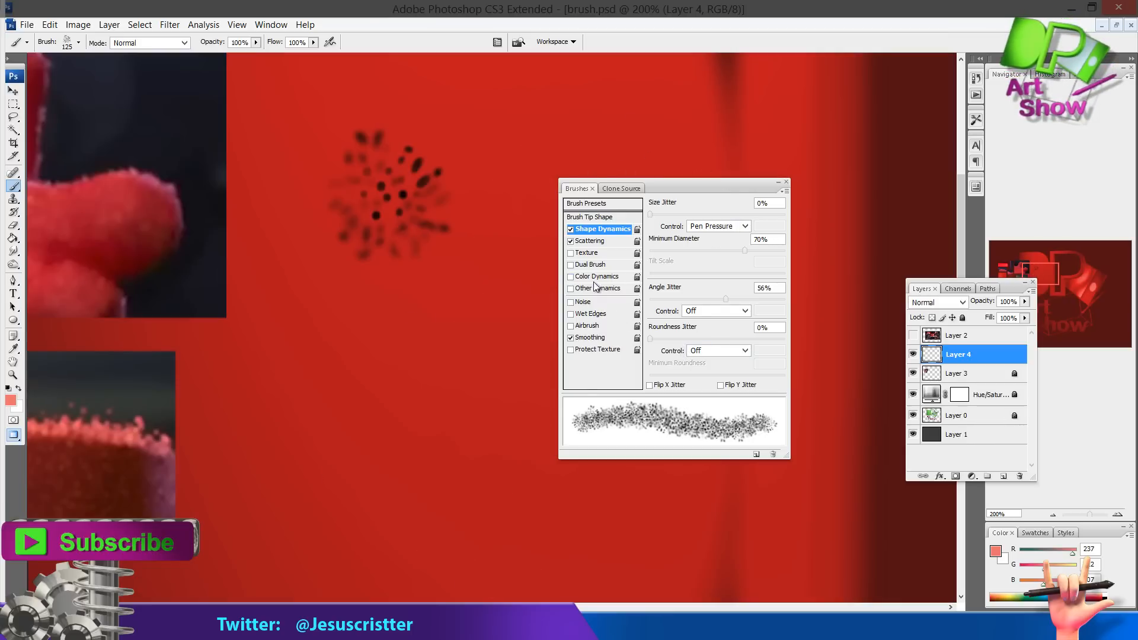
# Enable Color Dynamics with Hue Jitter 4%, Saturation Jitter 2%, Brightness Jitter 5% and Purity 0%, undoing test strokes
pyautogui.click(597, 276)
pyautogui.moveTo(537, 308)
pyautogui.mouseDown()
pyautogui.moveTo(343, 409)
pyautogui.moveTo(504, 554)
pyautogui.mouseUp()
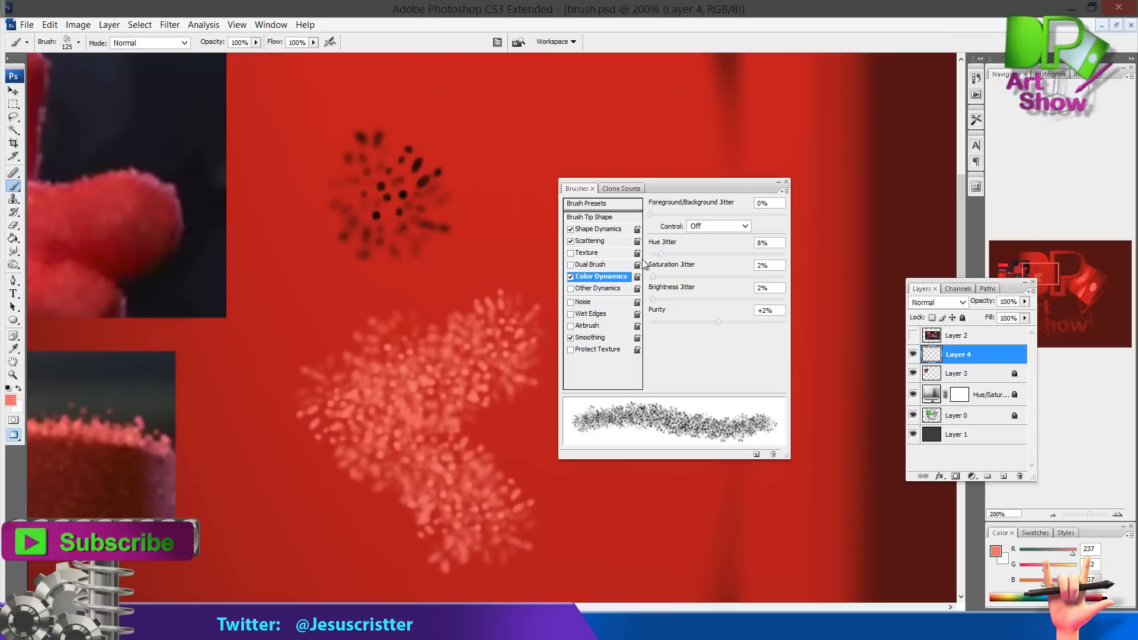
pyautogui.hotkey('ctrl', 'z')
pyautogui.moveTo(537, 294)
pyautogui.mouseDown()
pyautogui.moveTo(370, 379)
pyautogui.moveTo(456, 514)
pyautogui.mouseUp()
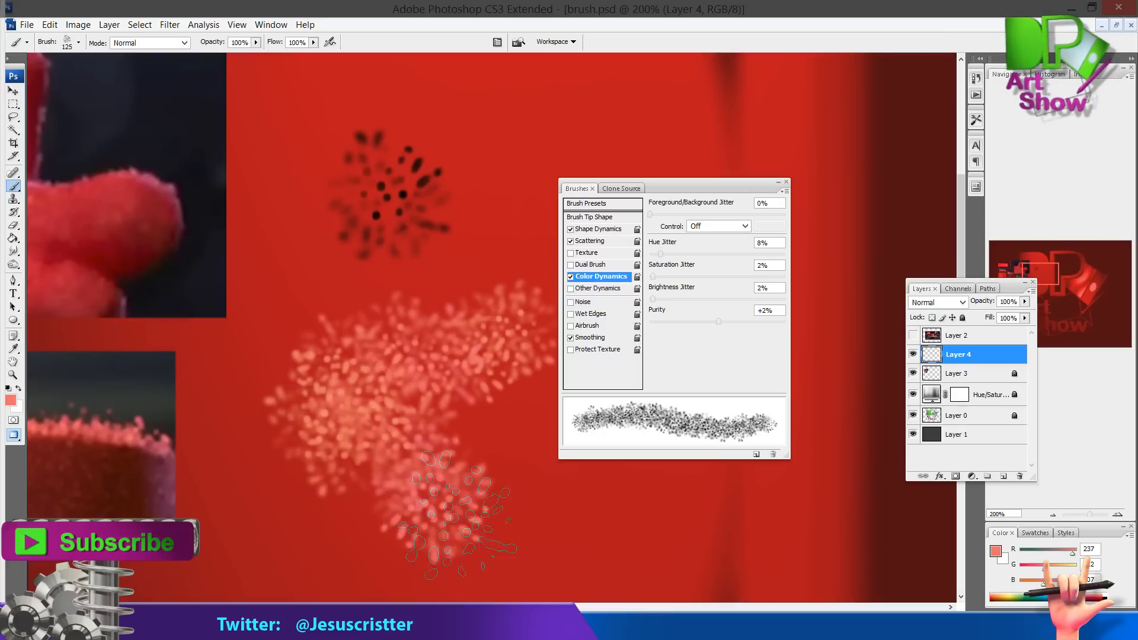
pyautogui.moveTo(661, 254); pyautogui.dragTo(658, 254)
pyautogui.hotkey('ctrl', 'z')
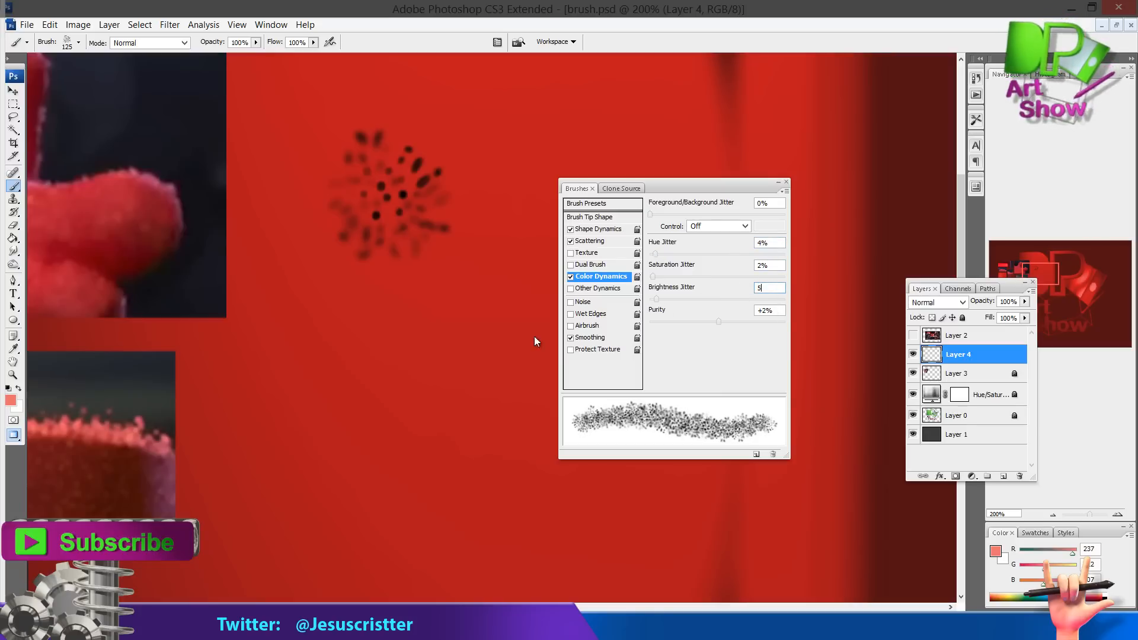
pyautogui.moveTo(504, 315)
pyautogui.mouseDown()
pyautogui.moveTo(276, 436)
pyautogui.moveTo(486, 427)
pyautogui.moveTo(533, 219)
pyautogui.mouseUp()
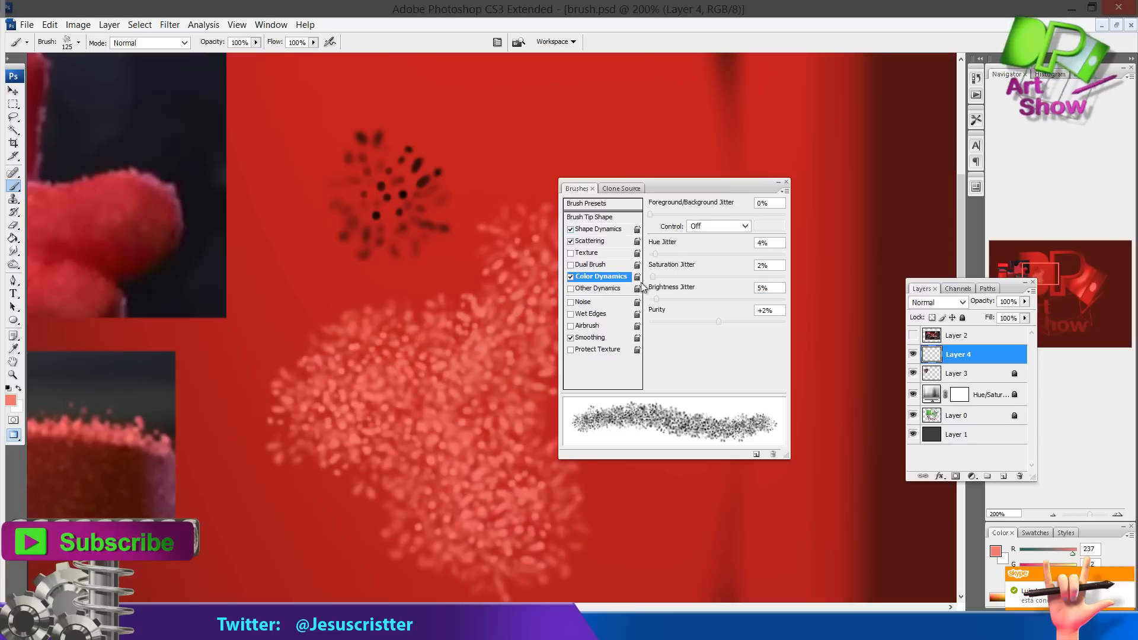
pyautogui.hotkey('ctrl', 'z')
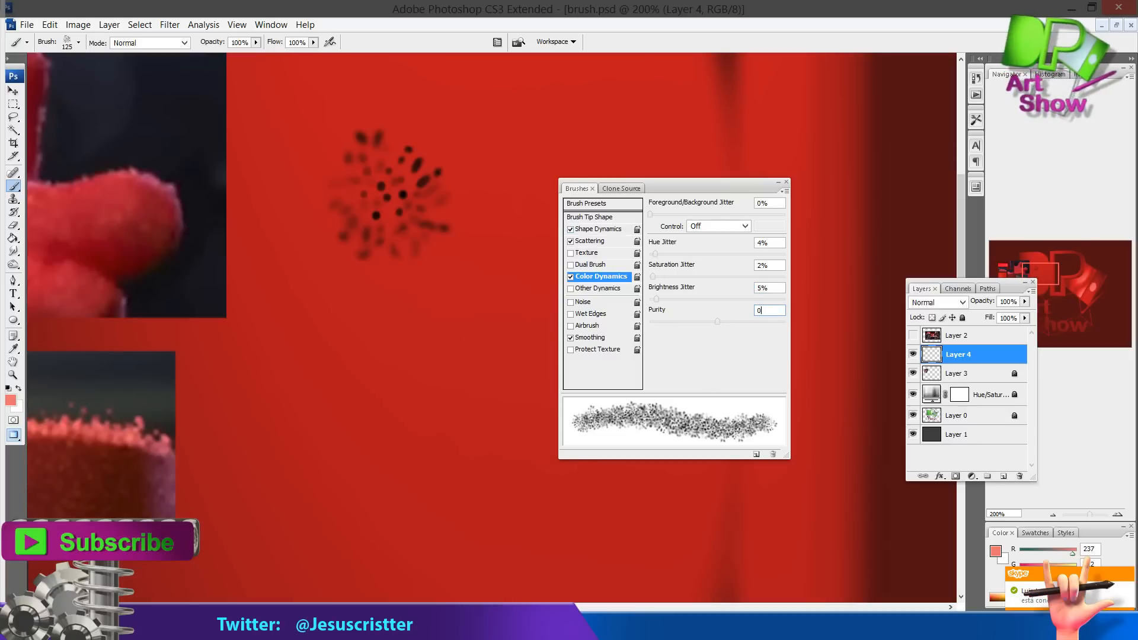
pyautogui.moveTo(534, 355)
pyautogui.mouseDown()
pyautogui.moveTo(399, 557)
pyautogui.moveTo(550, 345)
pyautogui.mouseUp()
pyautogui.hotkey('ctrl', 'z')
# Sample a dark red from the fur reference, paint a test stroke, and undo it
pyautogui.press('i')
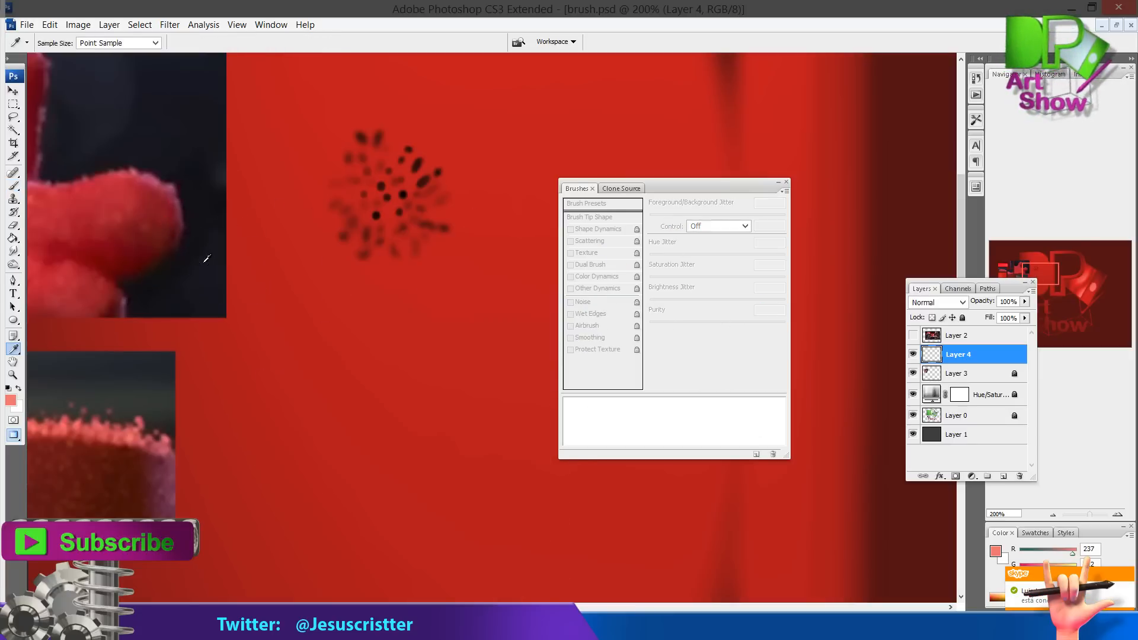
pyautogui.click(157, 259)
pyautogui.press('b')
pyautogui.moveTo(498, 284)
pyautogui.mouseDown()
pyautogui.moveTo(435, 513)
pyautogui.moveTo(533, 314)
pyautogui.mouseUp()
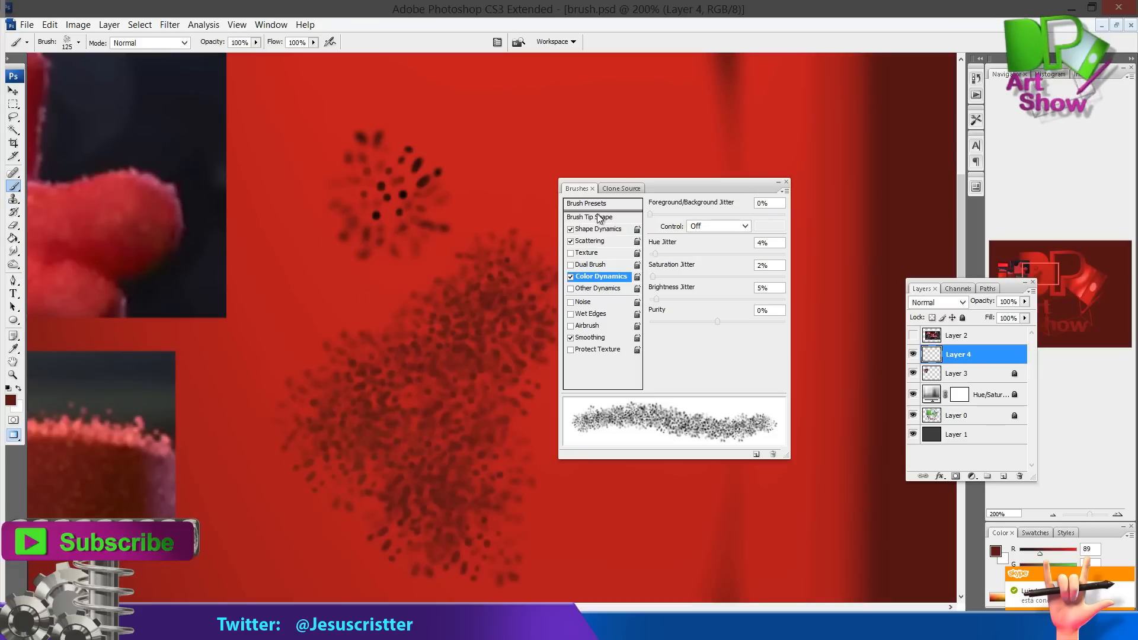
pyautogui.hotkey('ctrl', 'z')
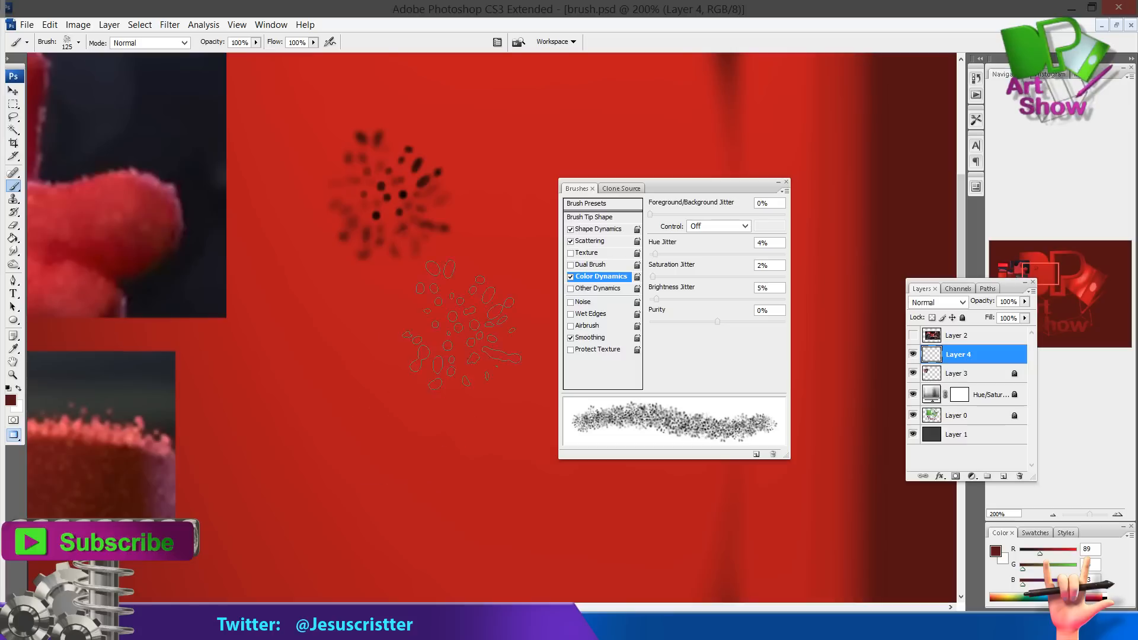
# Save the current brush settings as a new brush preset with its default name
pyautogui.click(757, 457)
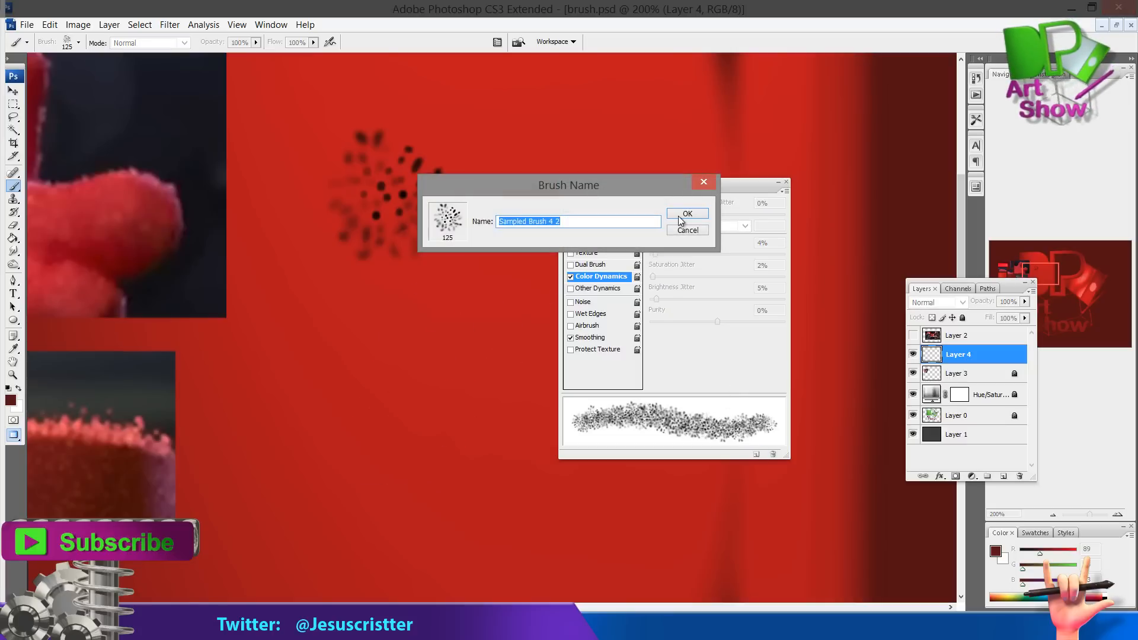
pyautogui.click(682, 215)
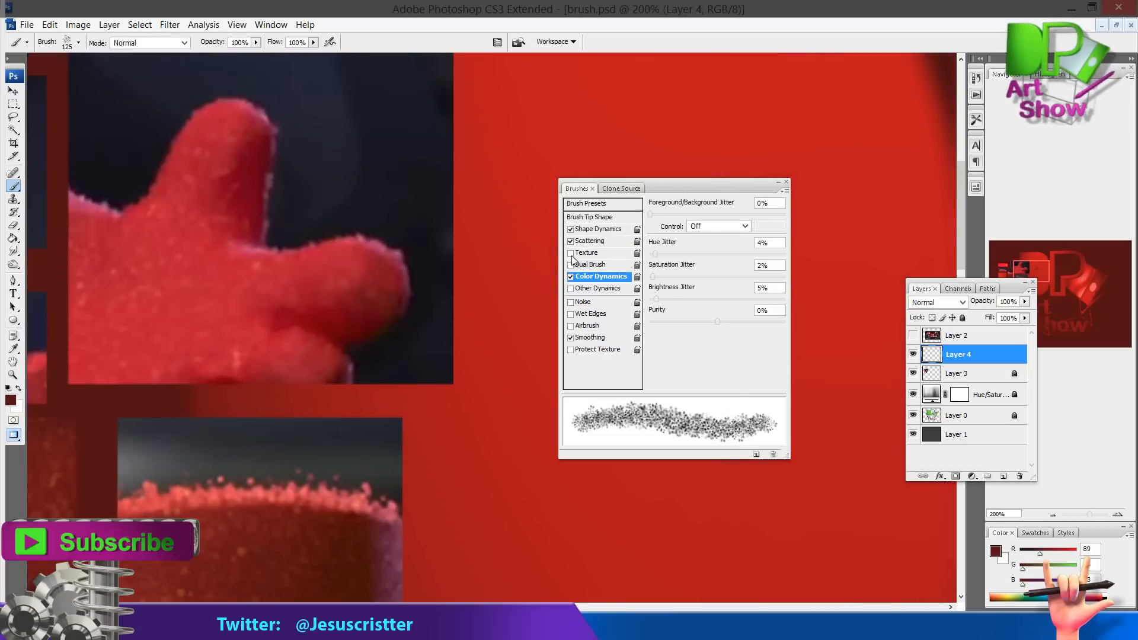
pyautogui.moveTo(470, 318); pyautogui.dragTo(475, 267)
# Switch to the anger tuto document and close the Brushes panel
pyautogui.press('z')
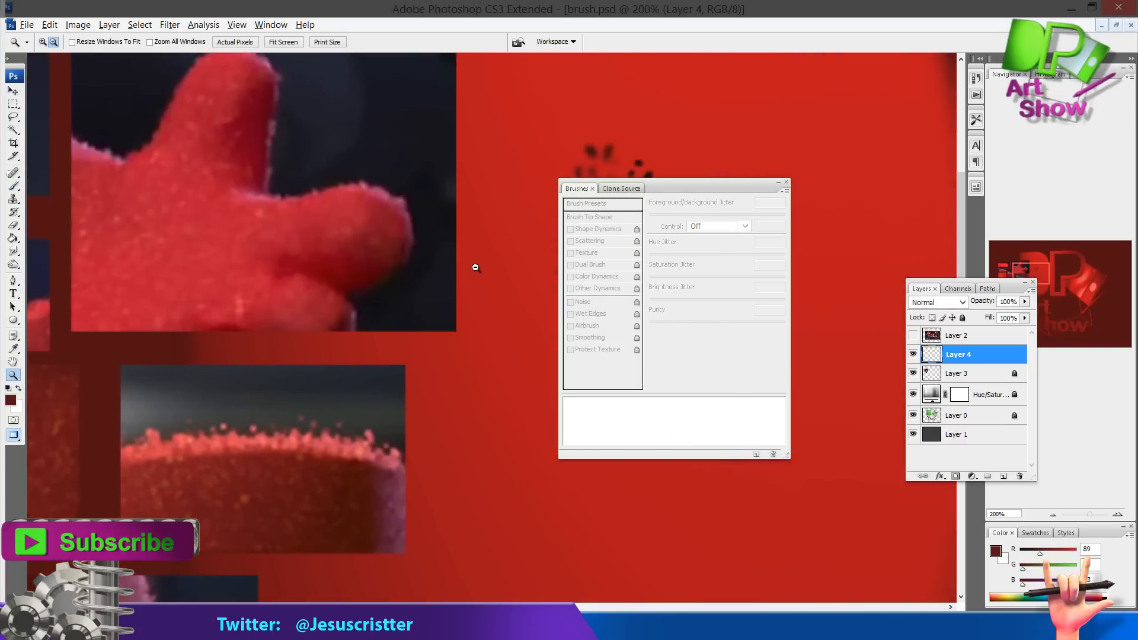
pyautogui.keyDown('alt'); pyautogui.click(475, 273); pyautogui.keyUp('alt')
pyautogui.keyDown('alt'); pyautogui.click(475, 293); pyautogui.keyUp('alt')
pyautogui.click(475, 297)
pyautogui.moveTo(415, 323); pyautogui.dragTo(486, 241)
pyautogui.keyDown('alt'); pyautogui.click(455, 275); pyautogui.keyUp('alt')
pyautogui.keyDown('alt'); pyautogui.click(454, 273); pyautogui.keyUp('alt')
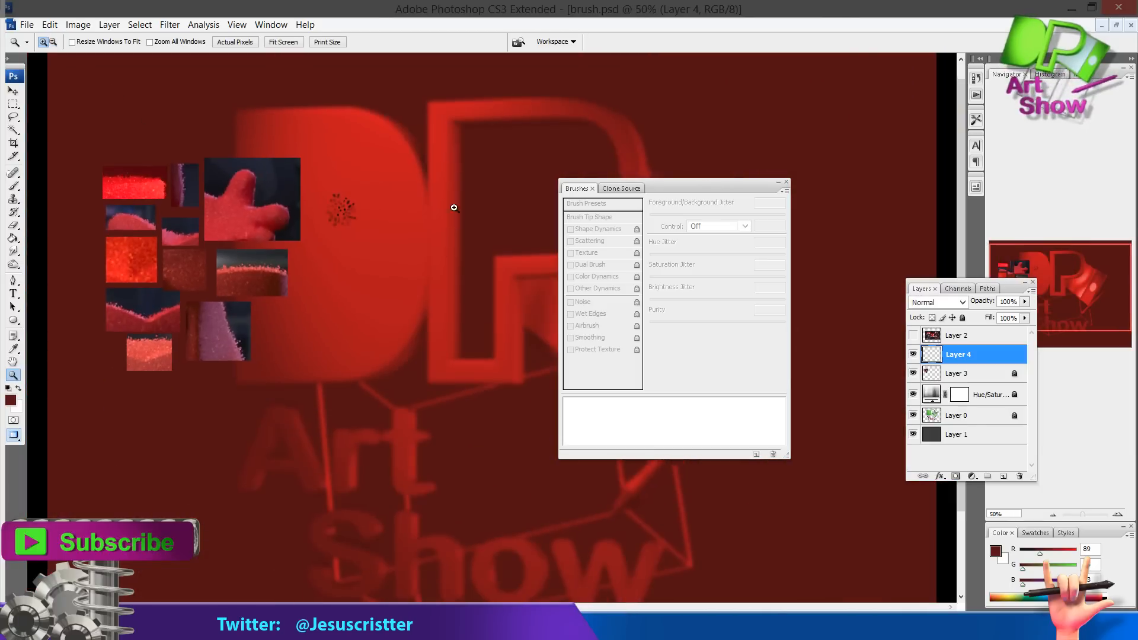
pyautogui.press('f')
pyautogui.press('f')
pyautogui.press('f')
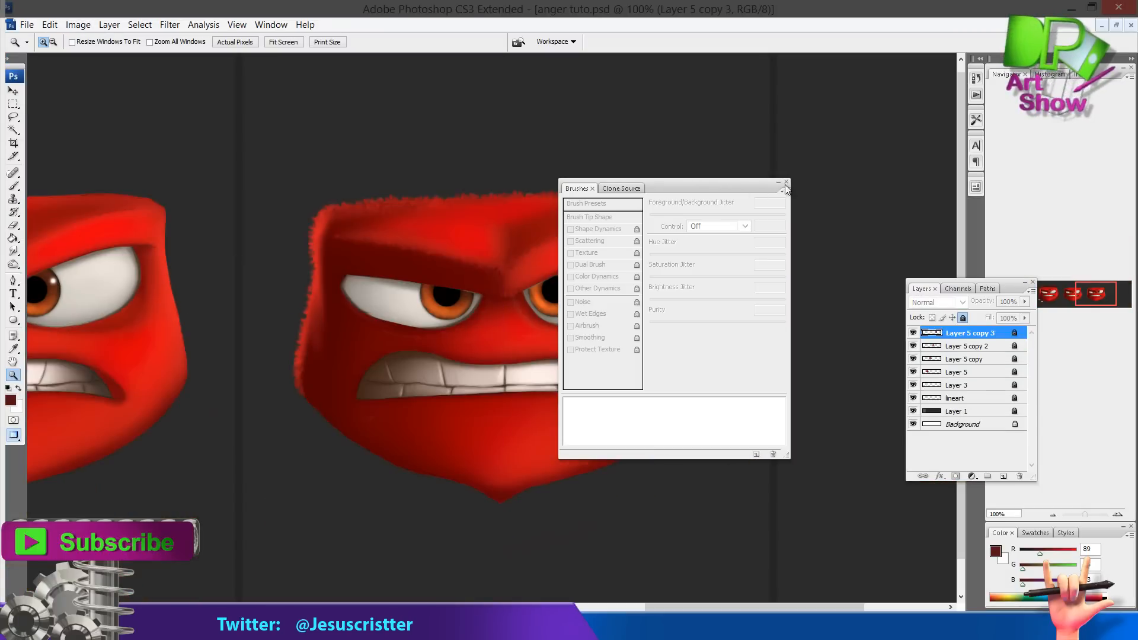
pyautogui.click(786, 182)
# Save the brush as a new preset named "iside out brush"
pyautogui.press('b')
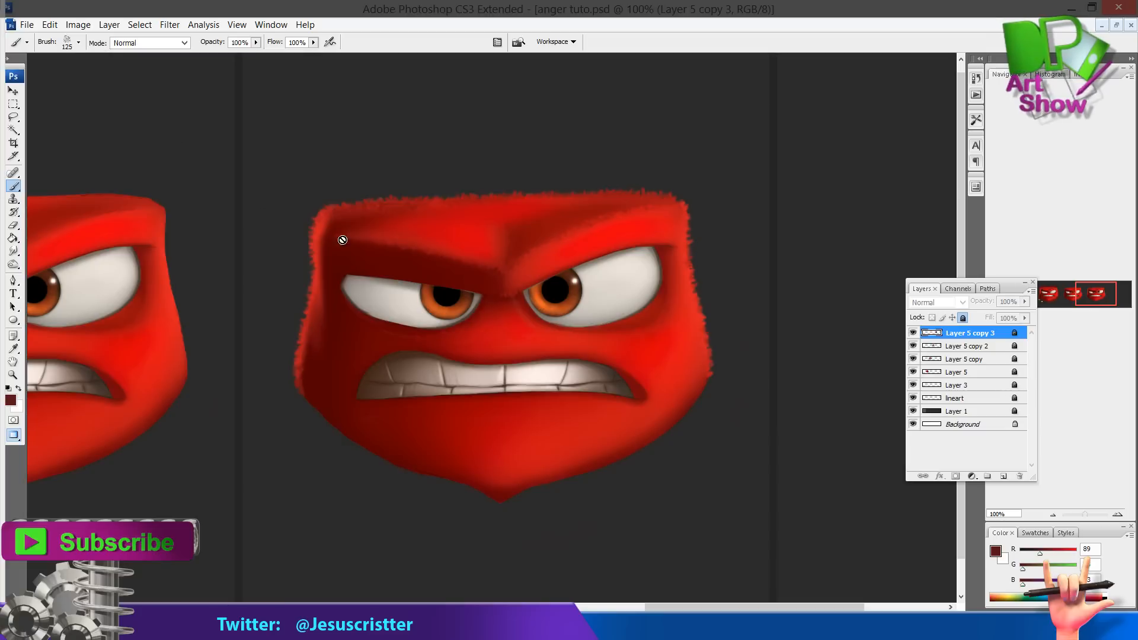
pyautogui.press('F5')
pyautogui.click(755, 455)
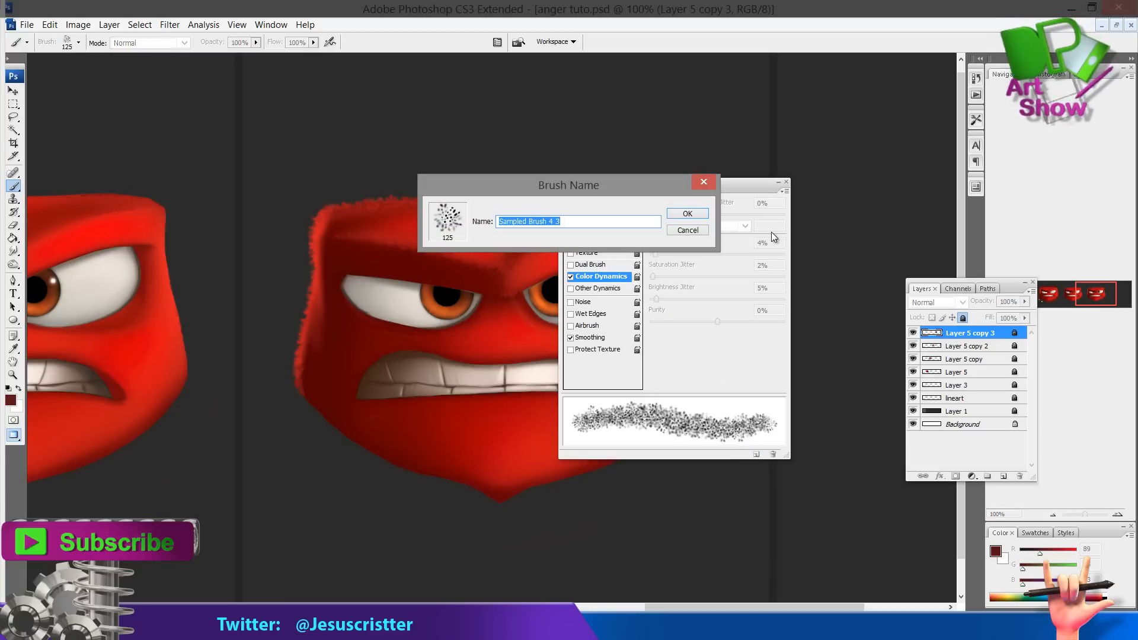
pyautogui.write('iside out brush')
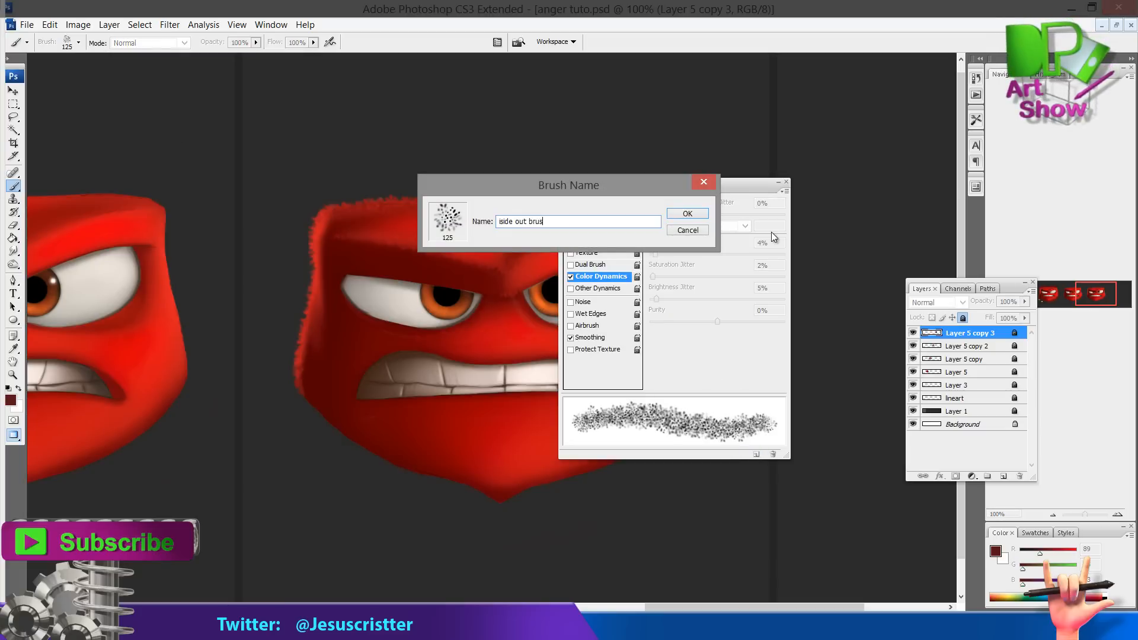
pyautogui.press('Return')
pyautogui.click(786, 182)
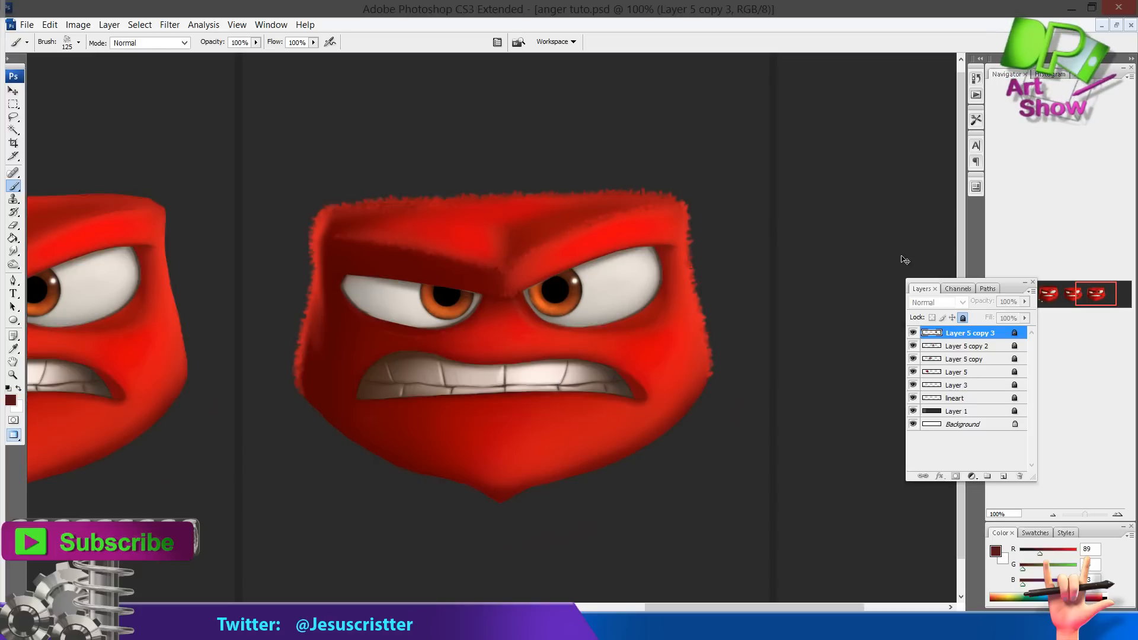
# Add a new layer, sample a red from the face, and paint dot-brush fur across the lower face
pyautogui.hotkey('ctrl', 'shift', 'n')
pyautogui.press('Return')
pyautogui.press('z')
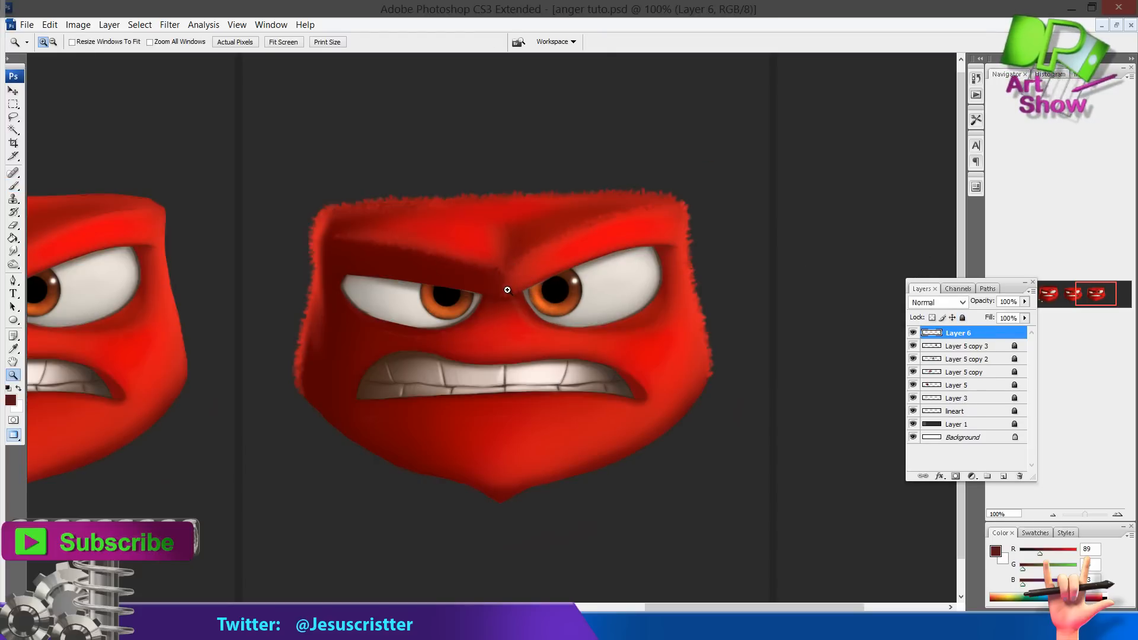
pyautogui.moveTo(508, 292); pyautogui.dragTo(587, 229)
pyautogui.click(584, 255)
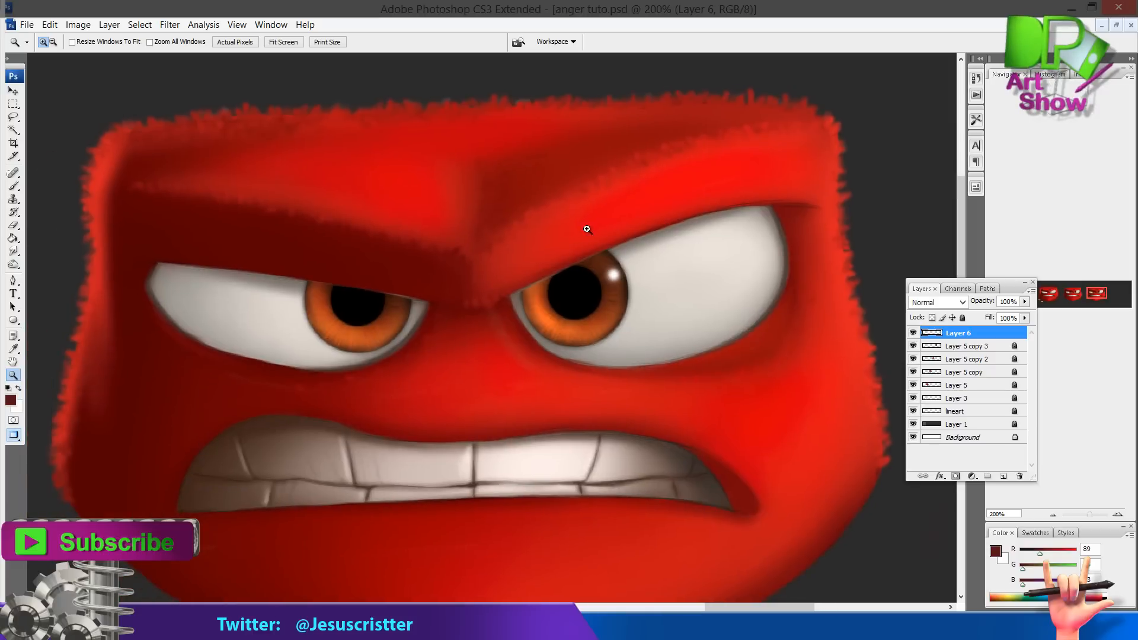
pyautogui.press('i')
pyautogui.click(528, 244)
pyautogui.press('b')
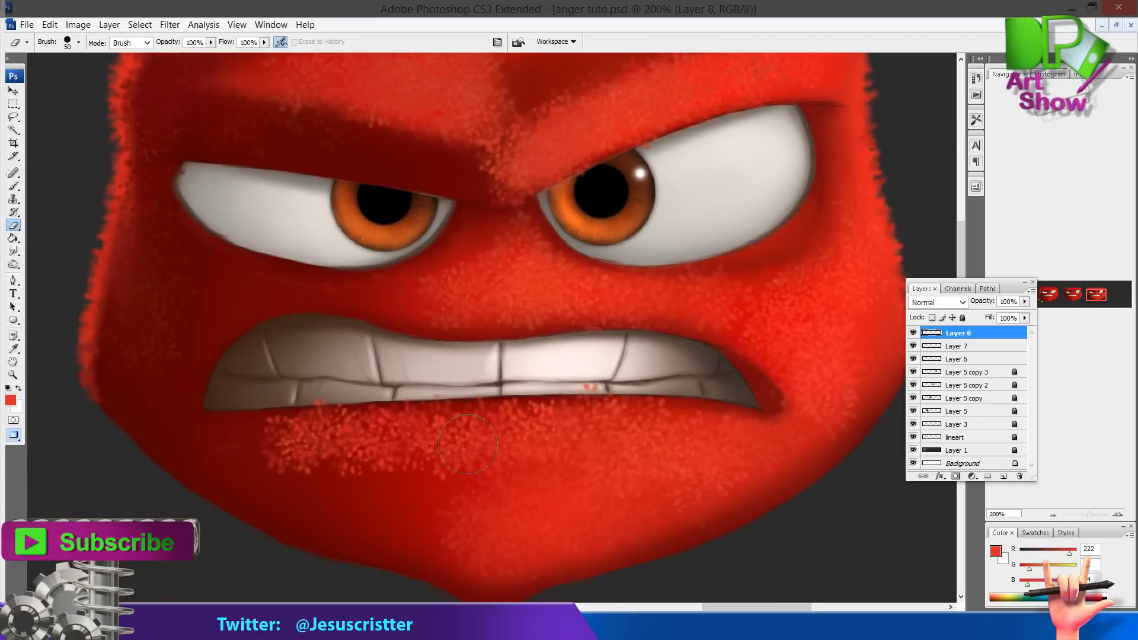
pyautogui.moveTo(467, 445); pyautogui.dragTo(315, 455)
pyautogui.moveTo(385, 441); pyautogui.dragTo(328, 428)
# Sample a deeper red and paint fur along the lower-left cheek
pyautogui.press('i')
pyautogui.click(370, 472)
pyautogui.press('b')
pyautogui.moveTo(321, 474)
pyautogui.mouseDown()
pyautogui.moveTo(344, 492)
pyautogui.moveTo(213, 463)
pyautogui.moveTo(266, 421)
pyautogui.moveTo(208, 456)
pyautogui.mouseUp()
# Paint a fur dab beside the right eye and erase excess fur with a 25 px eraser
pyautogui.press('e')
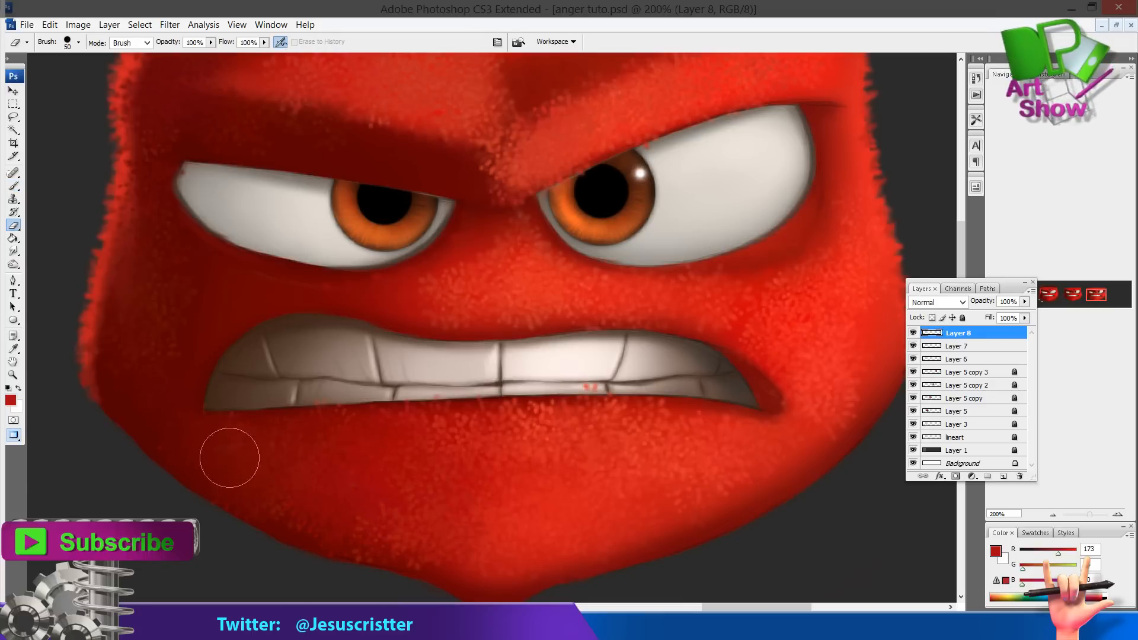
pyautogui.press('z')
pyautogui.keyDown('alt'); pyautogui.click(486, 314); pyautogui.keyUp('alt')
pyautogui.keyDown('alt'); pyautogui.click(486, 315); pyautogui.keyUp('alt')
pyautogui.click(536, 350)
pyautogui.click(537, 350)
pyautogui.moveTo(574, 358); pyautogui.dragTo(541, 505)
pyautogui.press('b')
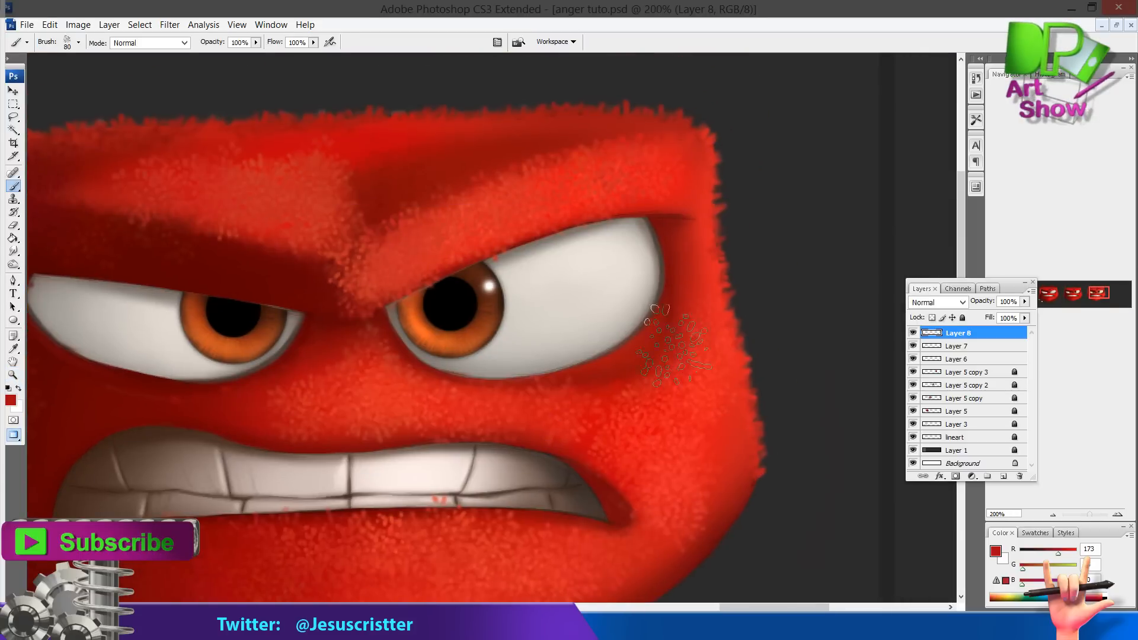
pyautogui.moveTo(649, 290)
pyautogui.mouseDown()
pyautogui.moveTo(634, 332)
pyautogui.moveTo(548, 363)
pyautogui.moveTo(645, 279)
pyautogui.moveTo(633, 301)
pyautogui.mouseUp()
pyautogui.press('e')
pyautogui.press('[')
pyautogui.press('[')
pyautogui.press('[')
pyautogui.press('[')
pyautogui.press('[')
pyautogui.moveTo(408, 260); pyautogui.dragTo(628, 221)
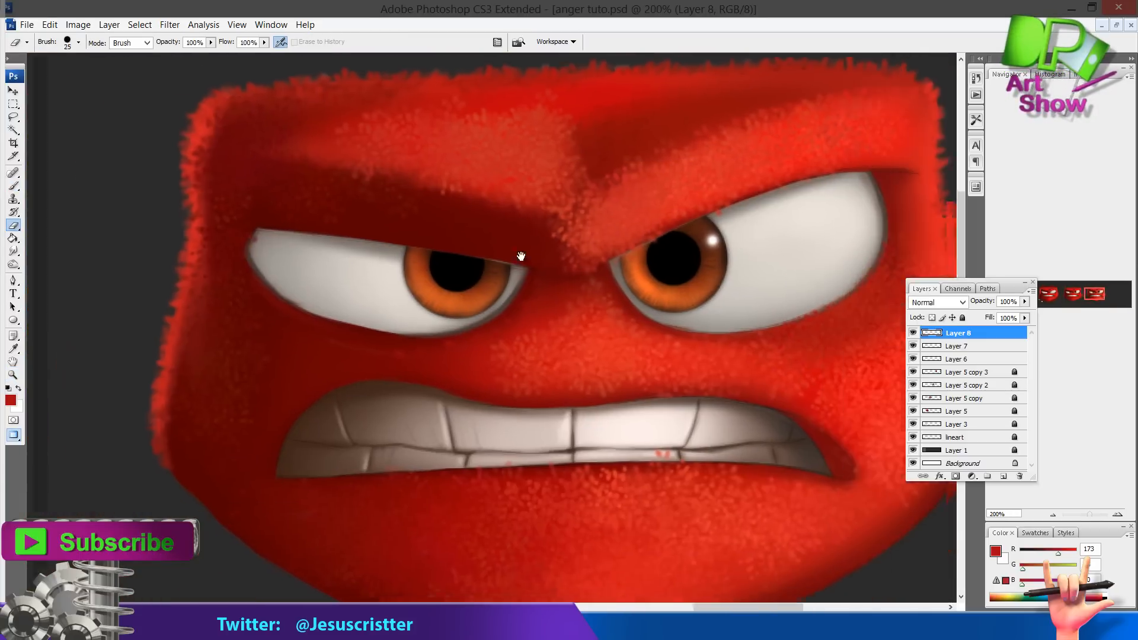
pyautogui.moveTo(433, 267); pyautogui.dragTo(459, 234)
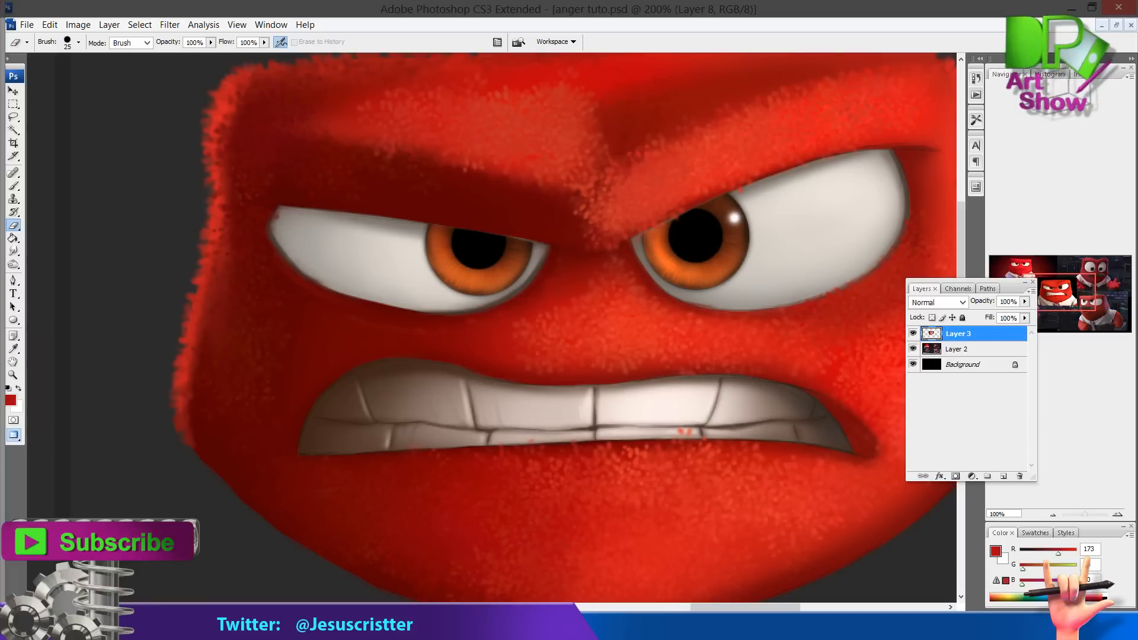
# Set the foreground color to orange ff8b36 and paint fur along the head's left edge
pyautogui.press('i')
pyautogui.click(11, 400)
pyautogui.click(589, 311)
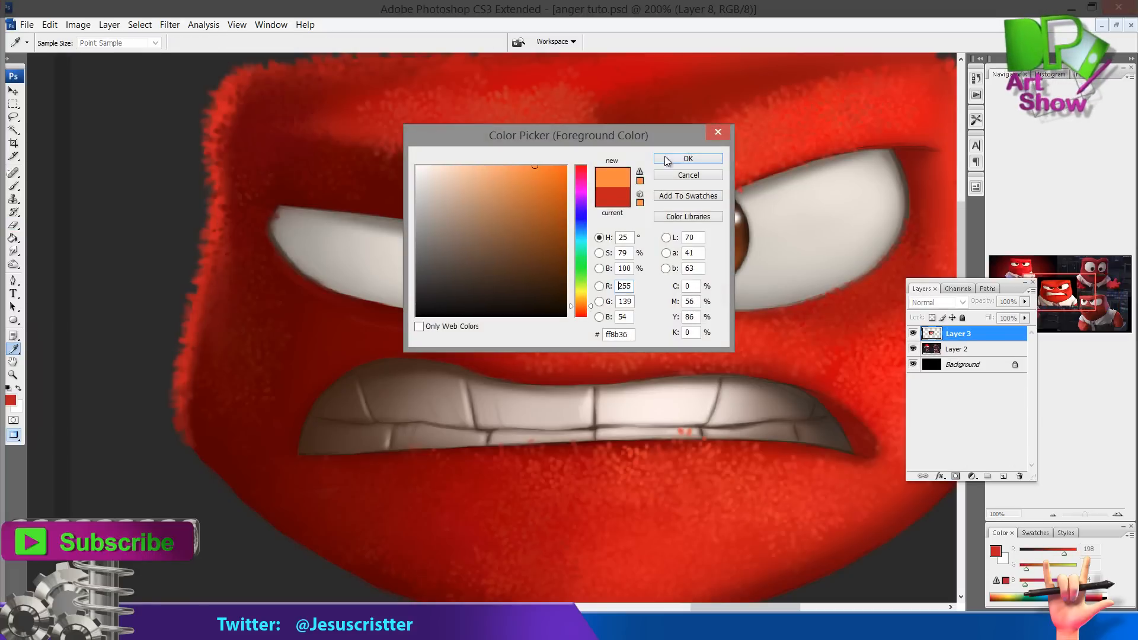
pyautogui.click(675, 156)
pyautogui.press('b')
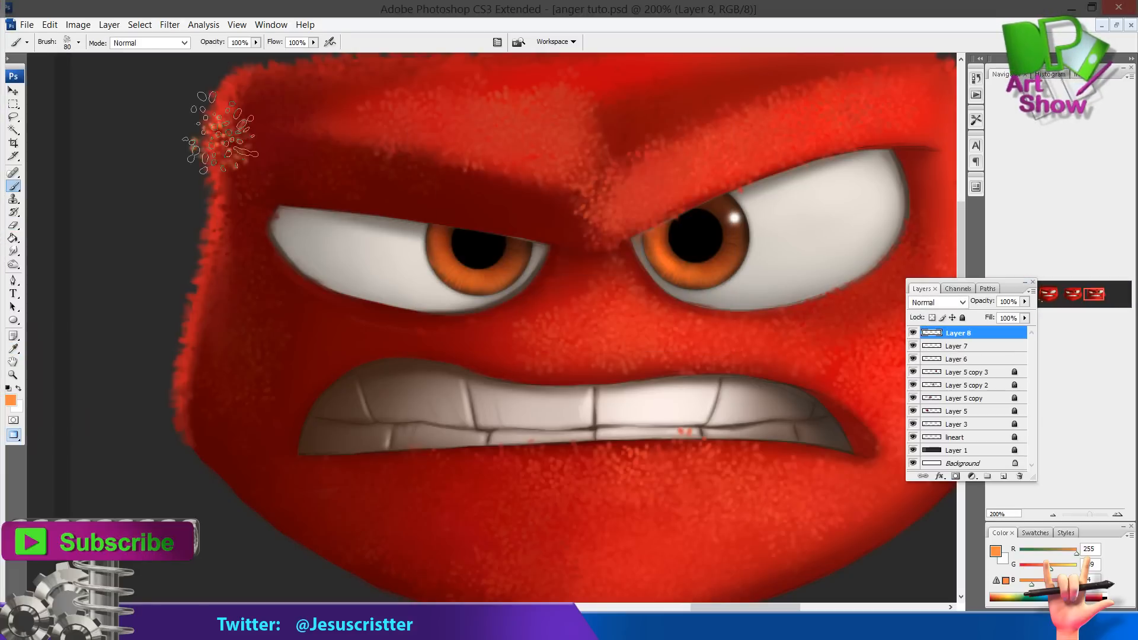
pyautogui.moveTo(220, 133); pyautogui.dragTo(183, 433)
# Erase parts of the orange fur along the left edge with a 45 px eraser brush
pyautogui.press('e')
pyautogui.moveTo(208, 439); pyautogui.dragTo(234, 266)
pyautogui.click(79, 43)
pyautogui.click(61, 315)
pyautogui.moveTo(252, 204); pyautogui.dragTo(222, 303)
pyautogui.moveTo(254, 104); pyautogui.dragTo(236, 216)
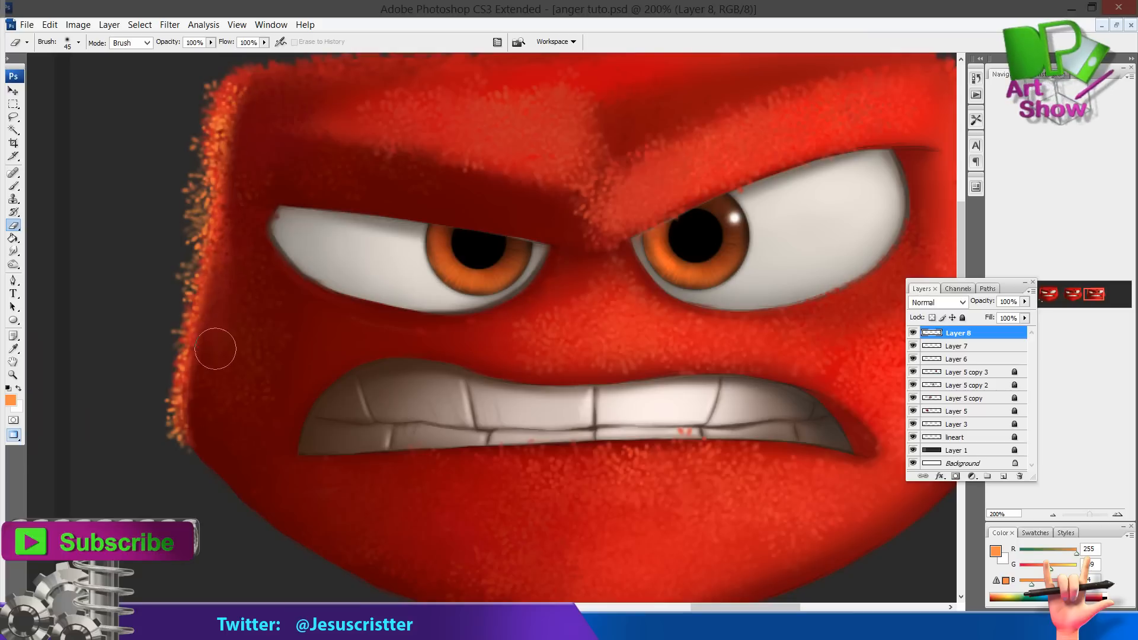
pyautogui.moveTo(253, 152); pyautogui.dragTo(241, 104)
# Choose a light pink foreground, add a new layer, and paint fur along the head's upper-right edge
pyautogui.moveTo(671, 223); pyautogui.dragTo(609, 256)
pyautogui.keyDown('alt'); pyautogui.click(609, 256); pyautogui.keyUp('alt')
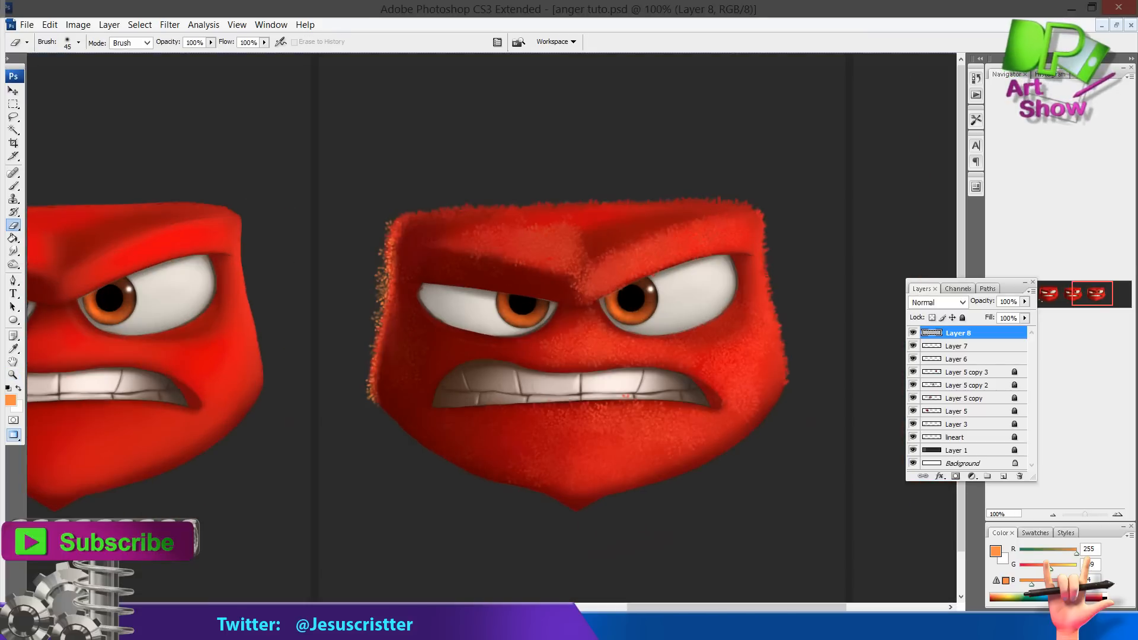
pyautogui.moveTo(699, 275); pyautogui.dragTo(676, 274)
pyautogui.keyDown('ctrl'); pyautogui.click(688, 296); pyautogui.keyUp('ctrl')
pyautogui.press('i')
pyautogui.click(104, 394)
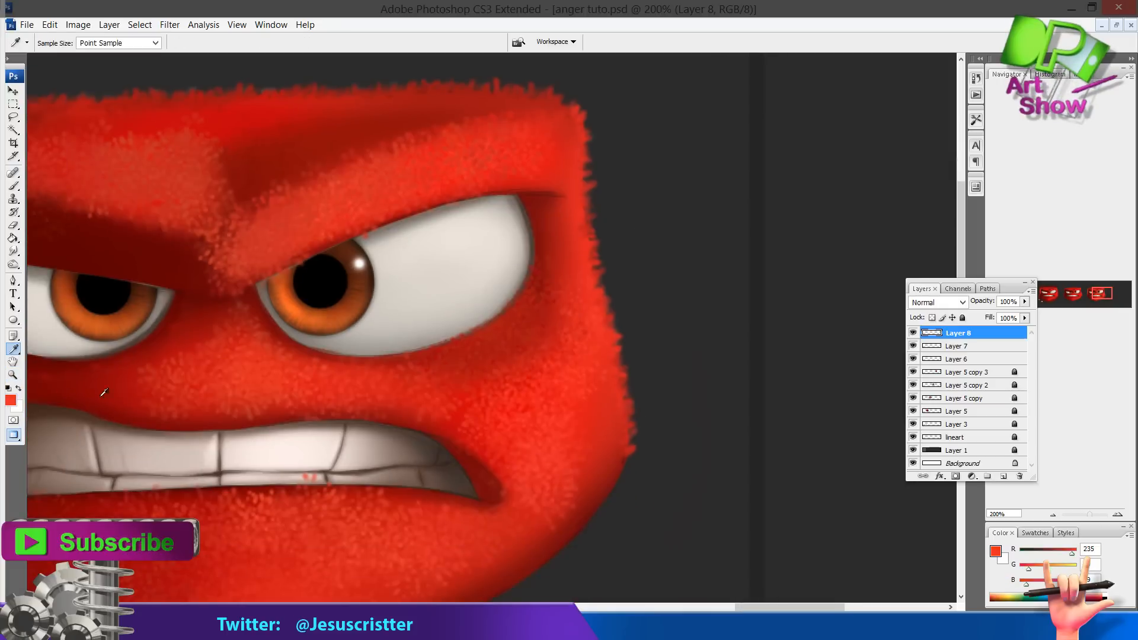
pyautogui.click(12, 400)
pyautogui.moveTo(498, 179); pyautogui.dragTo(491, 156)
pyautogui.click(706, 160)
pyautogui.hotkey('ctrl', 'shift', 'n')
pyautogui.press('Return')
pyautogui.press('b')
pyautogui.moveTo(560, 153)
pyautogui.mouseDown()
pyautogui.moveTo(589, 454)
pyautogui.moveTo(574, 132)
pyautogui.mouseUp()
# Erase stray pink fur along the right edge and lower the layer's opacity to 67%
pyautogui.press('e')
pyautogui.moveTo(536, 139)
pyautogui.mouseDown()
pyautogui.moveTo(533, 234)
pyautogui.moveTo(580, 456)
pyautogui.moveTo(551, 178)
pyautogui.mouseUp()
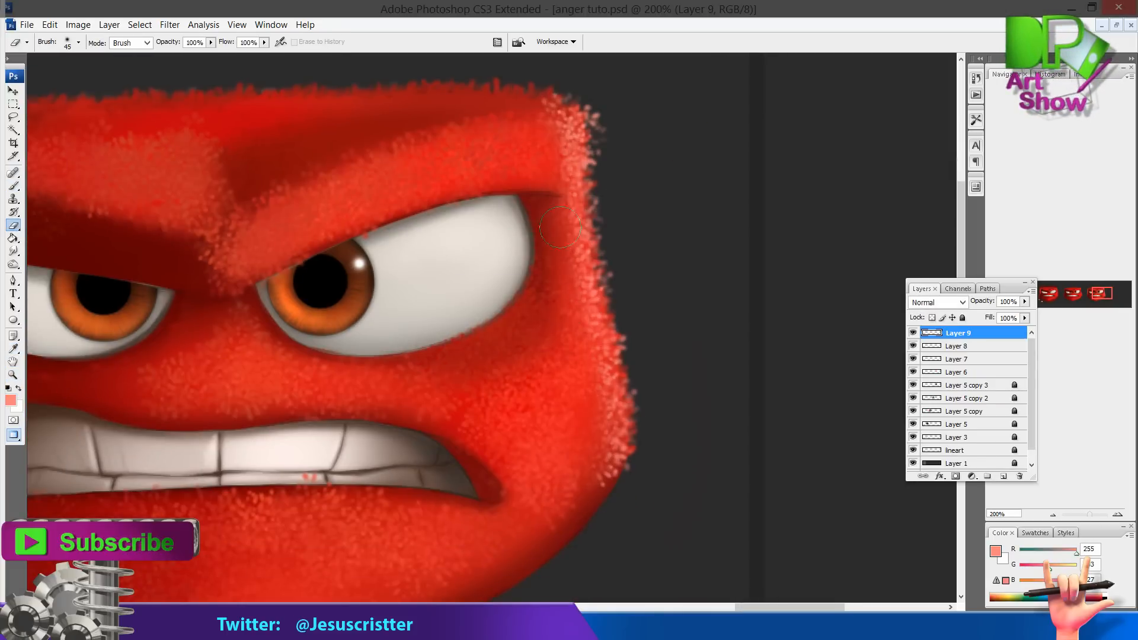
pyautogui.moveTo(601, 436); pyautogui.dragTo(586, 486)
pyautogui.press('space')
pyautogui.moveTo(982, 301); pyautogui.dragTo(962, 301)
pyautogui.moveTo(517, 223)
pyautogui.mouseDown()
pyautogui.moveTo(560, 231)
pyautogui.moveTo(785, 233)
pyautogui.moveTo(750, 231)
pyautogui.mouseUp()
# Paint more pink fur across the top-right of the head and erase the excess
pyautogui.press('b')
pyautogui.moveTo(735, 139); pyautogui.dragTo(584, 202)
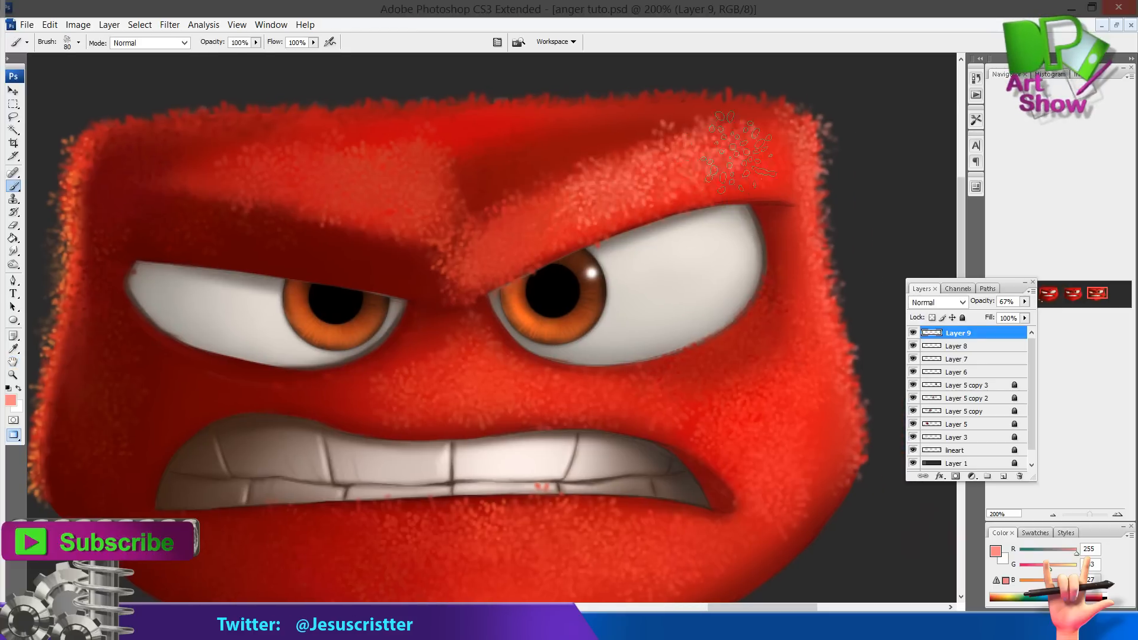
pyautogui.moveTo(741, 172); pyautogui.dragTo(590, 222)
pyautogui.press('e')
pyautogui.moveTo(670, 192); pyautogui.dragTo(743, 163)
pyautogui.moveTo(592, 222); pyautogui.dragTo(548, 184)
pyautogui.press('b')
pyautogui.moveTo(771, 296); pyautogui.dragTo(673, 371)
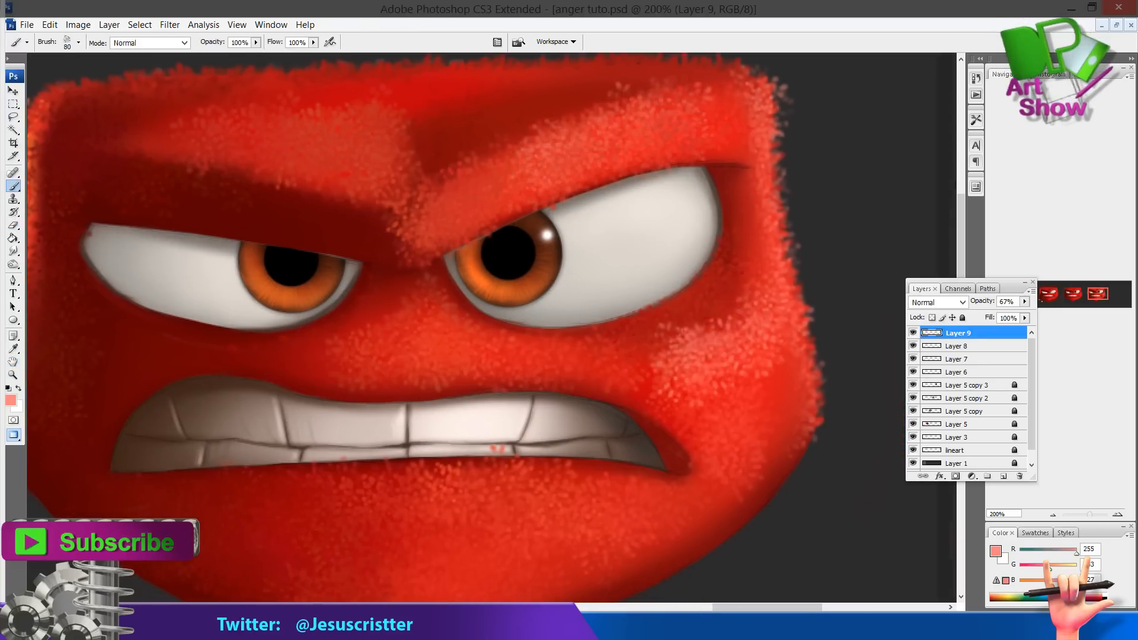
# Paint more pink fur on the right cheek and erase the excess
pyautogui.moveTo(755, 263); pyautogui.dragTo(678, 361)
pyautogui.press('e')
pyautogui.moveTo(726, 353)
pyautogui.mouseDown()
pyautogui.moveTo(672, 358)
pyautogui.moveTo(763, 276)
pyautogui.moveTo(733, 234)
pyautogui.moveTo(708, 356)
pyautogui.mouseUp()
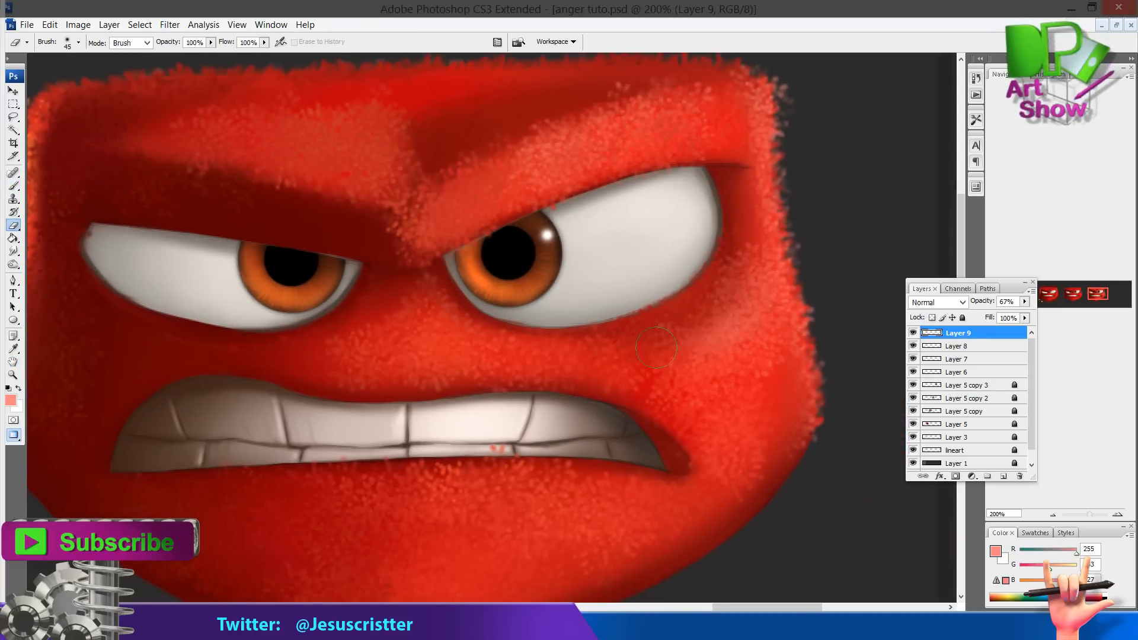
pyautogui.moveTo(562, 286); pyautogui.dragTo(560, 239)
# Add a new layer and paint pink fur across the lower right cheek beside the mouth
pyautogui.hotkey('ctrl', 'shift', 'alt', 'n')
pyautogui.press('b')
pyautogui.moveTo(747, 344)
pyautogui.mouseDown()
pyautogui.moveTo(682, 427)
pyautogui.moveTo(563, 474)
pyautogui.mouseUp()
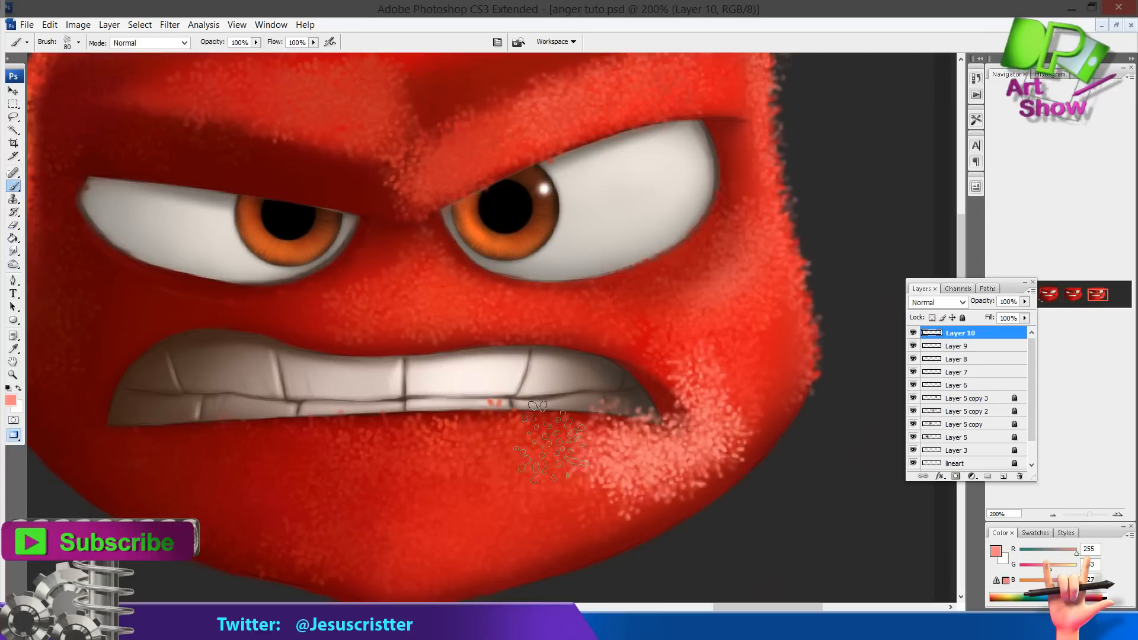
pyautogui.moveTo(616, 409); pyautogui.dragTo(521, 521)
# Lower the new layer's opacity to 40% and erase excess pink fur on the right cheek
pyautogui.press('e')
pyautogui.press('h')
pyautogui.press('4')
pyautogui.press('e')
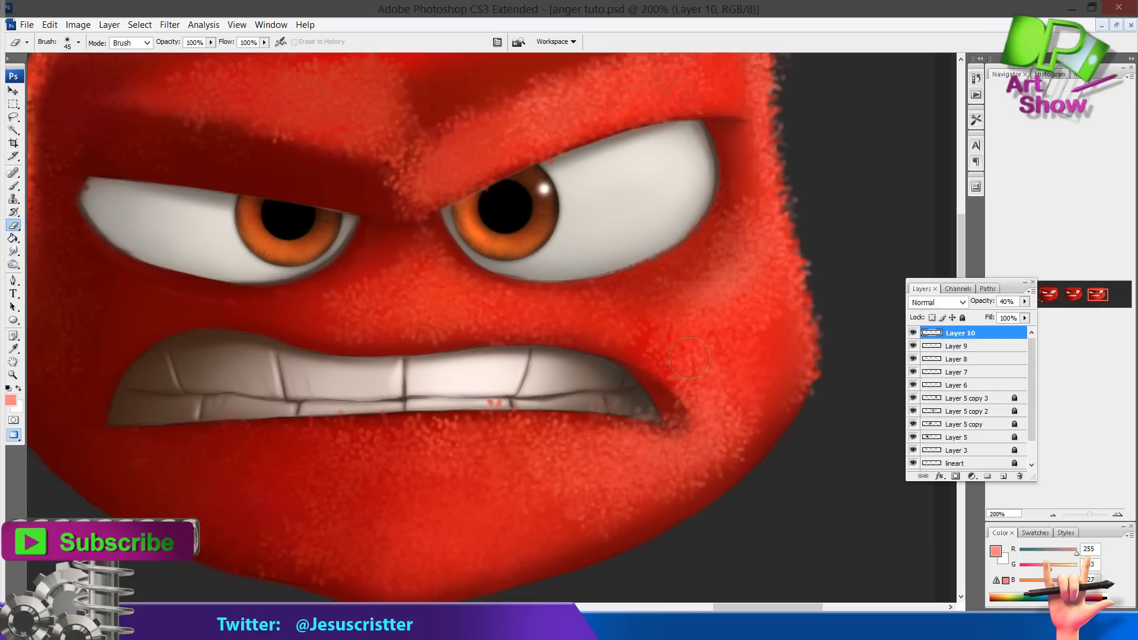
pyautogui.moveTo(681, 286); pyautogui.dragTo(714, 362)
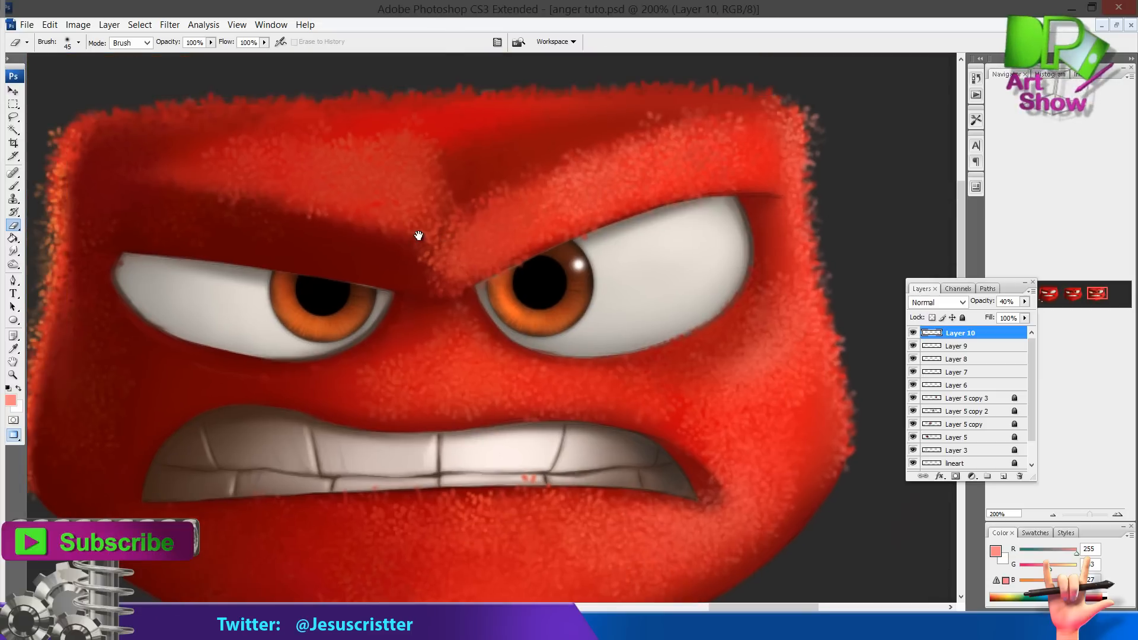
# Sample red from the forehead and paint red fur across the left brow
pyautogui.press('i')
pyautogui.click(360, 216)
pyautogui.press('b')
pyautogui.moveTo(438, 282); pyautogui.dragTo(237, 249)
# Paint and erase red fur along the head's left edge and left cheek
pyautogui.press('e')
pyautogui.press('z')
pyautogui.keyDown('alt'); pyautogui.click(380, 323); pyautogui.keyUp('alt')
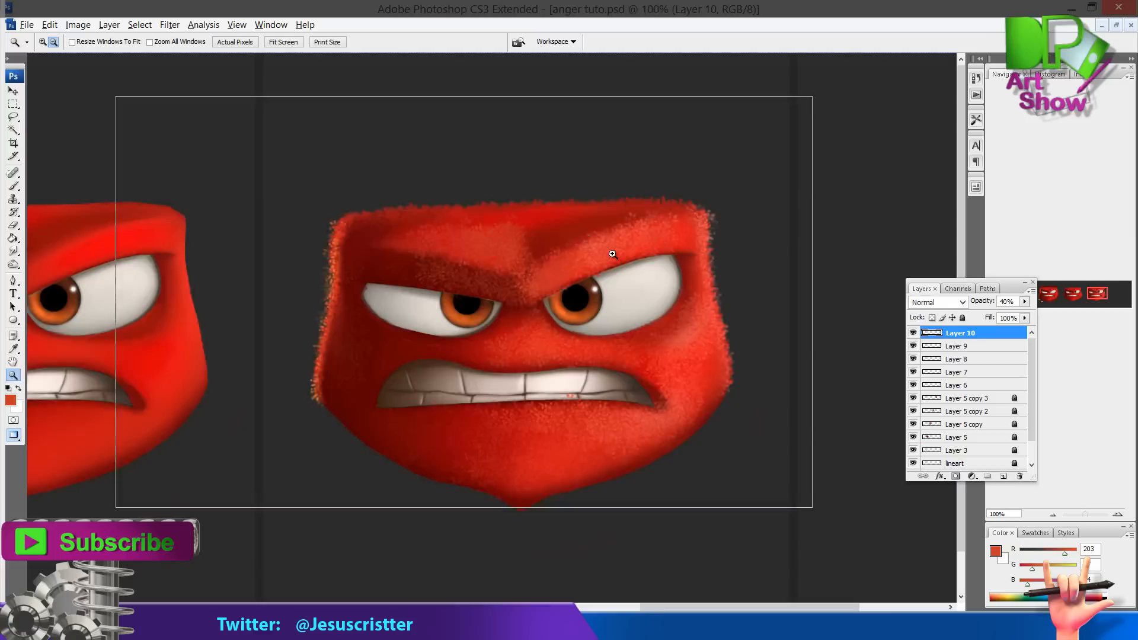
pyautogui.keyDown('alt'); pyautogui.click(388, 328); pyautogui.keyUp('alt')
pyautogui.click(584, 313)
pyautogui.press('b')
pyautogui.moveTo(312, 355); pyautogui.dragTo(295, 363)
pyautogui.press('e')
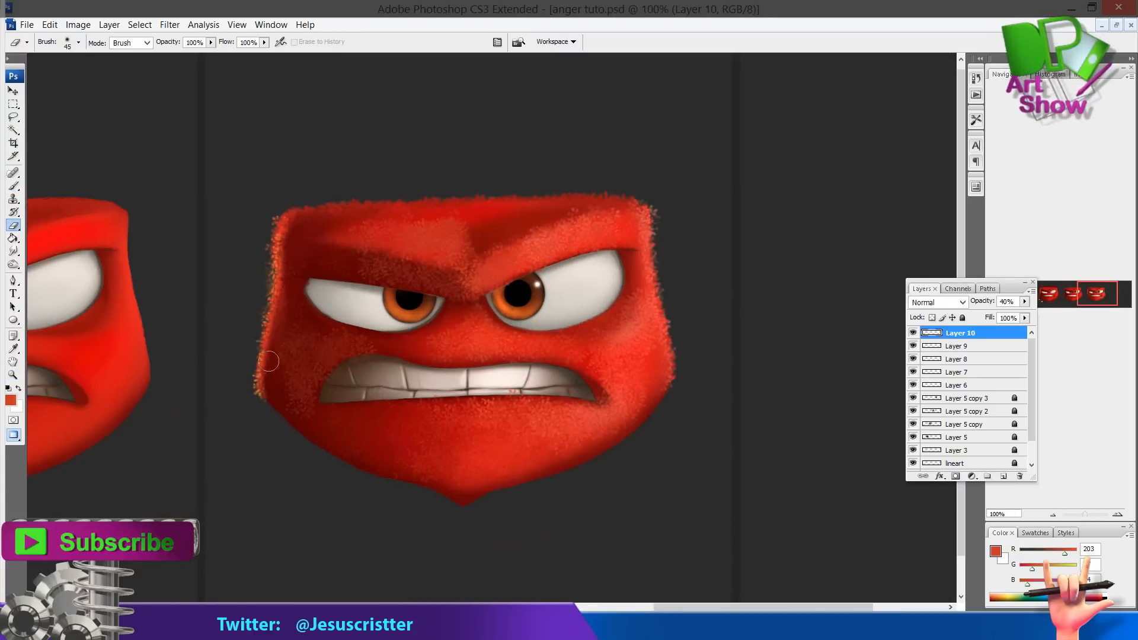
pyautogui.press('b')
pyautogui.moveTo(423, 335); pyautogui.dragTo(382, 326)
pyautogui.press('e')
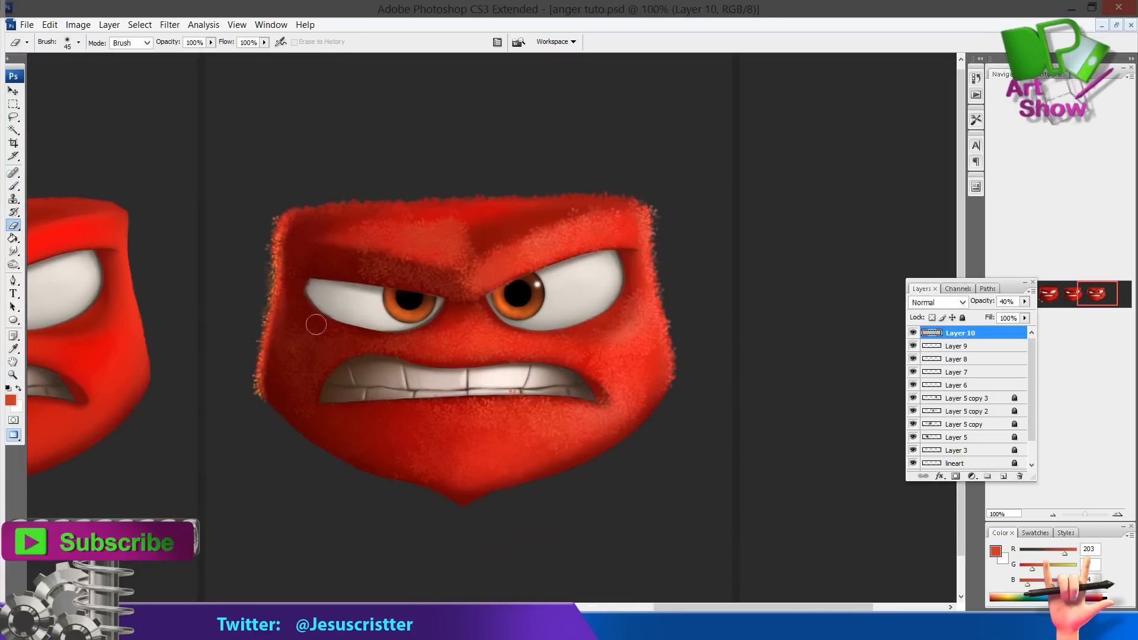
pyautogui.press('b')
pyautogui.moveTo(313, 256)
pyautogui.mouseDown()
pyautogui.moveTo(360, 255)
pyautogui.moveTo(298, 255)
pyautogui.moveTo(472, 287)
pyautogui.moveTo(354, 257)
pyautogui.moveTo(285, 275)
pyautogui.mouseUp()
# Add a new layer and paint a patch of fur on the forehead above the brow
pyautogui.press('e')
pyautogui.press('b')
pyautogui.click(1003, 477)
pyautogui.press('e')
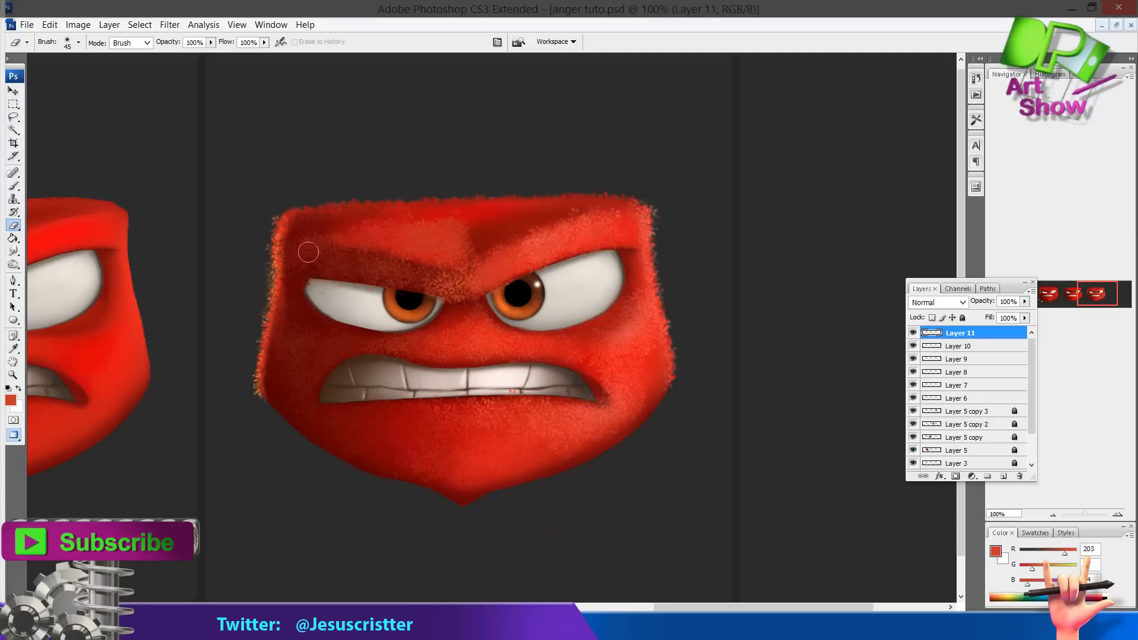
pyautogui.moveTo(434, 292); pyautogui.dragTo(430, 267)
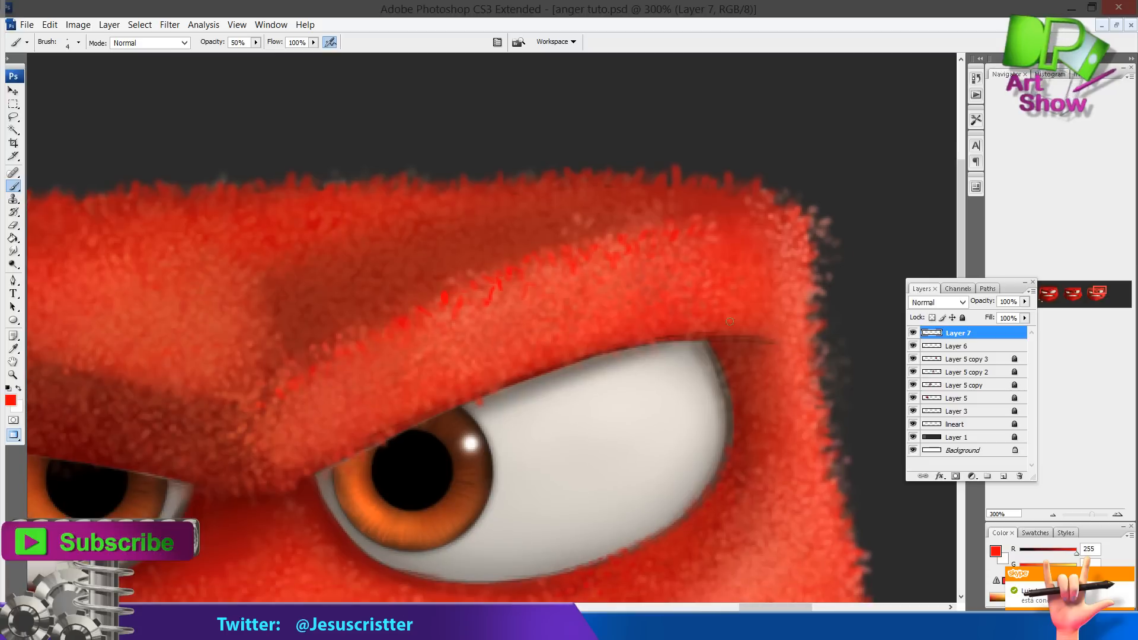
# Sample a bright red and paint small fur strands over the right eye's upper lid with a 5 px brush
pyautogui.press('o')
pyautogui.press('i')
pyautogui.click(495, 335)
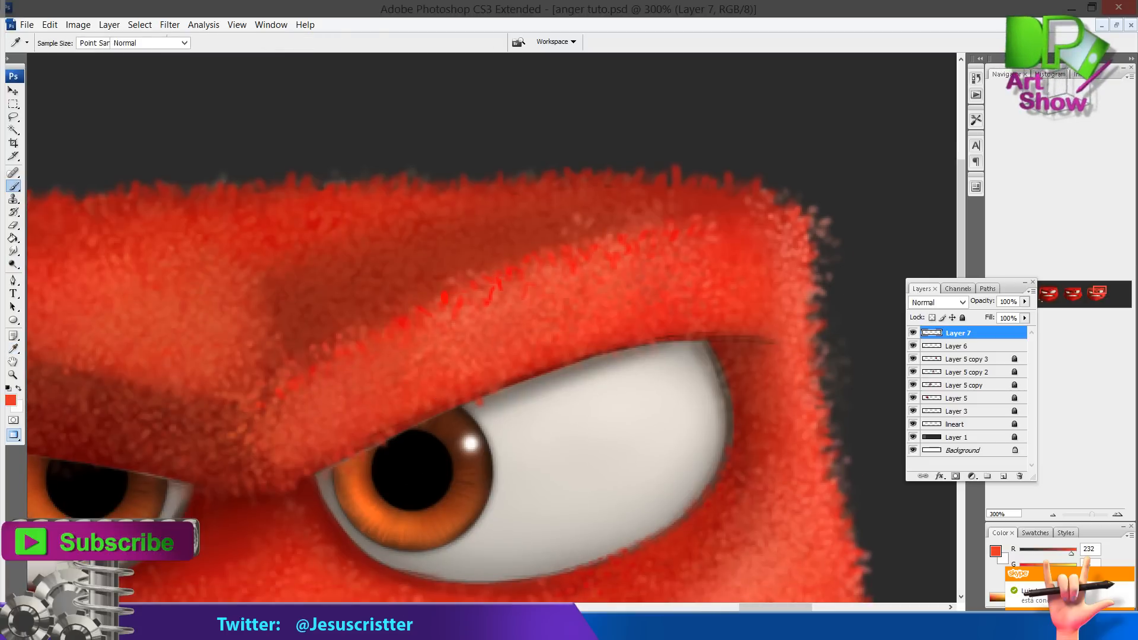
pyautogui.press('b')
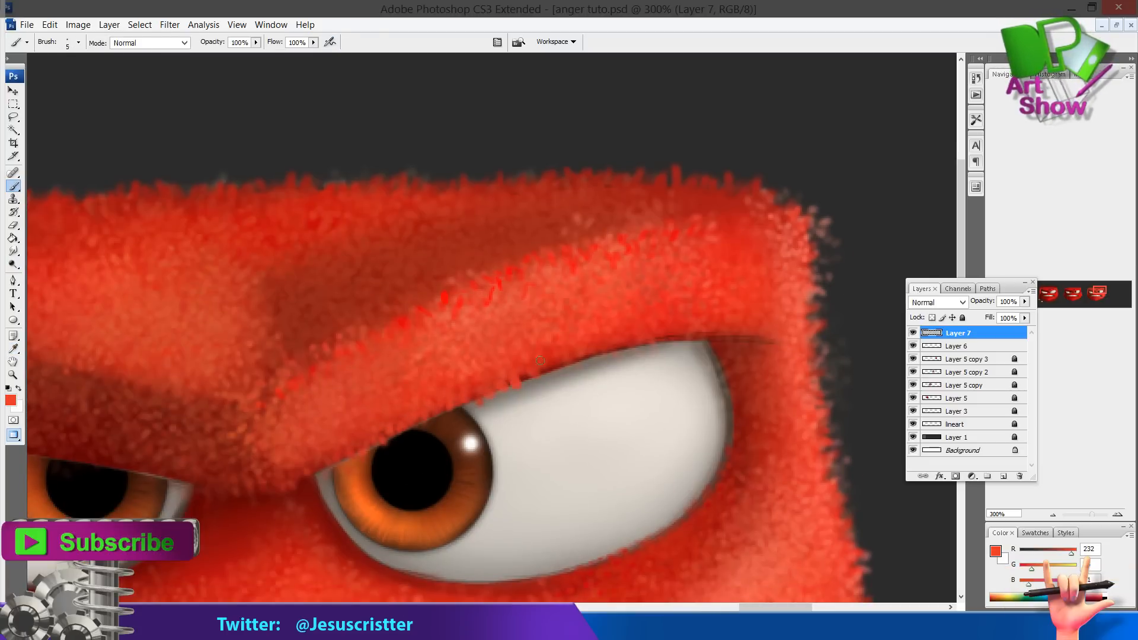
pyautogui.moveTo(625, 343); pyautogui.dragTo(628, 349)
pyautogui.moveTo(659, 332)
pyautogui.mouseDown()
pyautogui.moveTo(715, 340)
pyautogui.moveTo(664, 337)
pyautogui.mouseUp()
# Set a very dark red foreground colour and add a new layer
pyautogui.press('o')
pyautogui.press('i')
pyautogui.click(693, 333)
pyautogui.press('b')
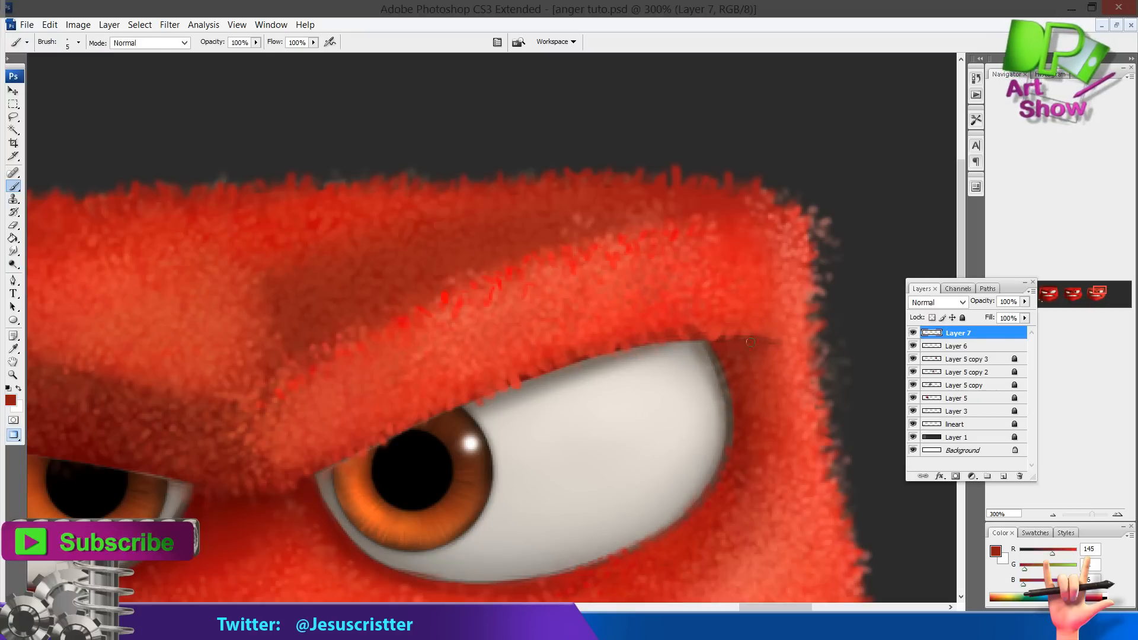
pyautogui.click(11, 400)
pyautogui.click(564, 292)
pyautogui.click(694, 158)
pyautogui.click(1003, 476)
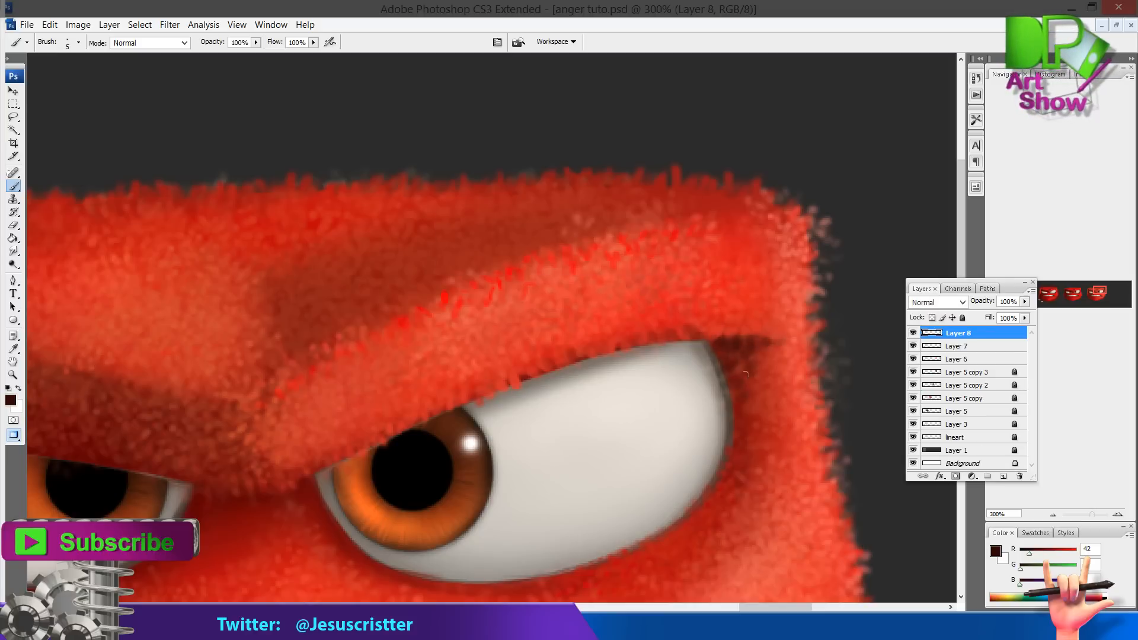
# Paint a dark shadow at the right eye's outer corner on the new layer at 67% opacity
pyautogui.scroll(-3, 751, 329)
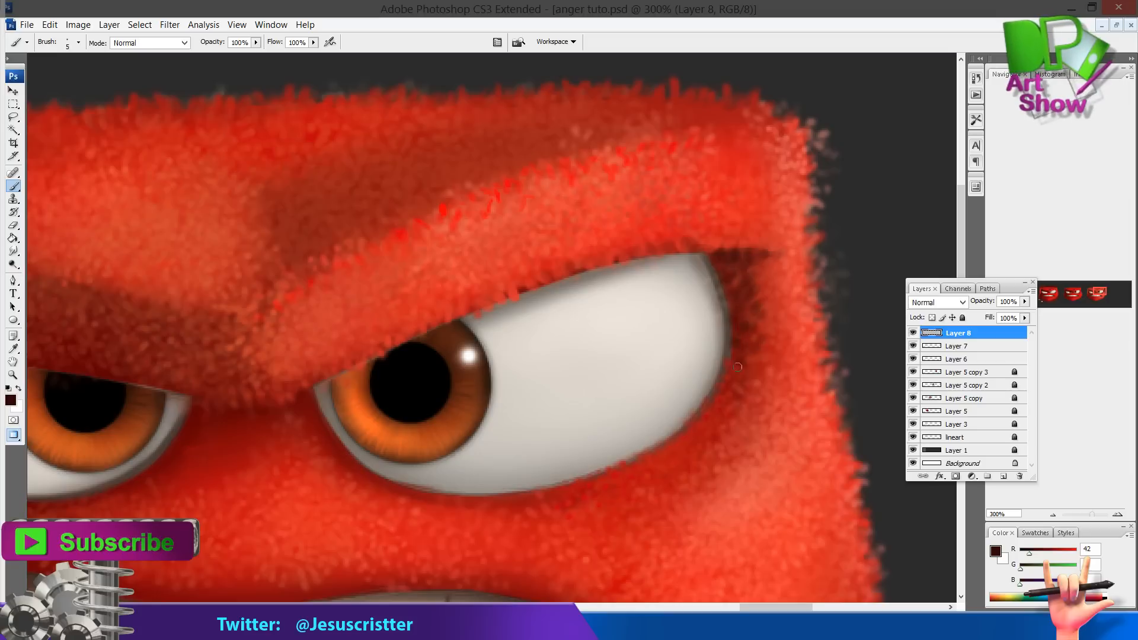
pyautogui.keyDown('alt'); pyautogui.click(739, 317); pyautogui.keyUp('alt')
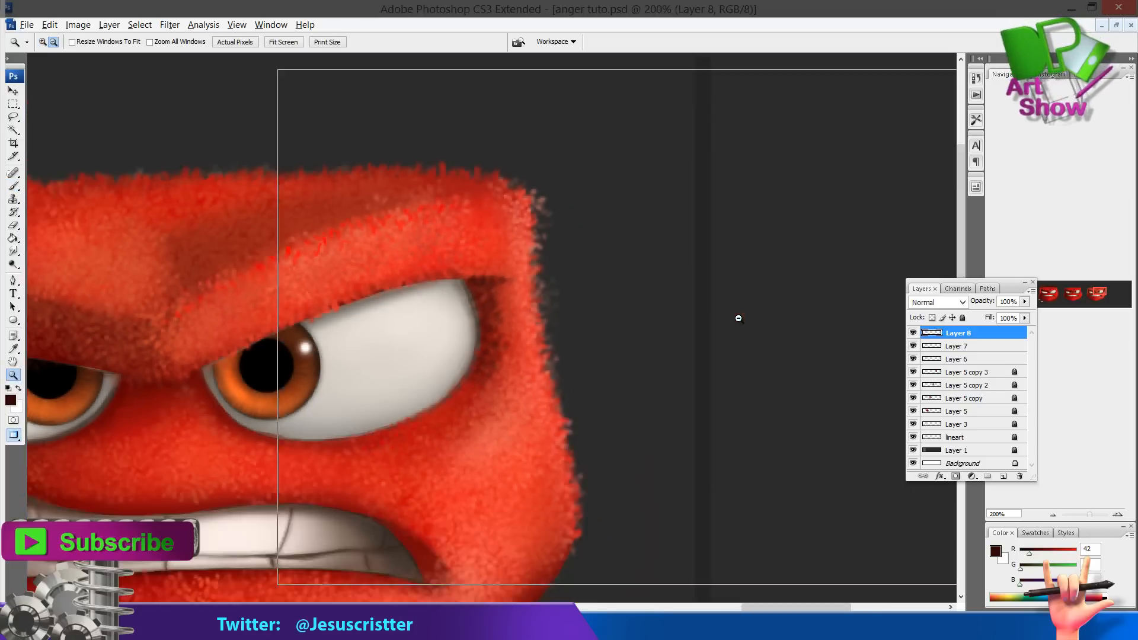
pyautogui.keyDown('alt'); pyautogui.click(740, 318); pyautogui.keyUp('alt')
pyautogui.moveTo(373, 332); pyautogui.dragTo(617, 285)
pyautogui.keyDown('ctrl'); pyautogui.click(617, 285); pyautogui.keyUp('ctrl')
pyautogui.keyDown('ctrl'); pyautogui.click(617, 285); pyautogui.keyUp('ctrl')
pyautogui.moveTo(581, 374); pyautogui.dragTo(686, 381)
pyautogui.press('b')
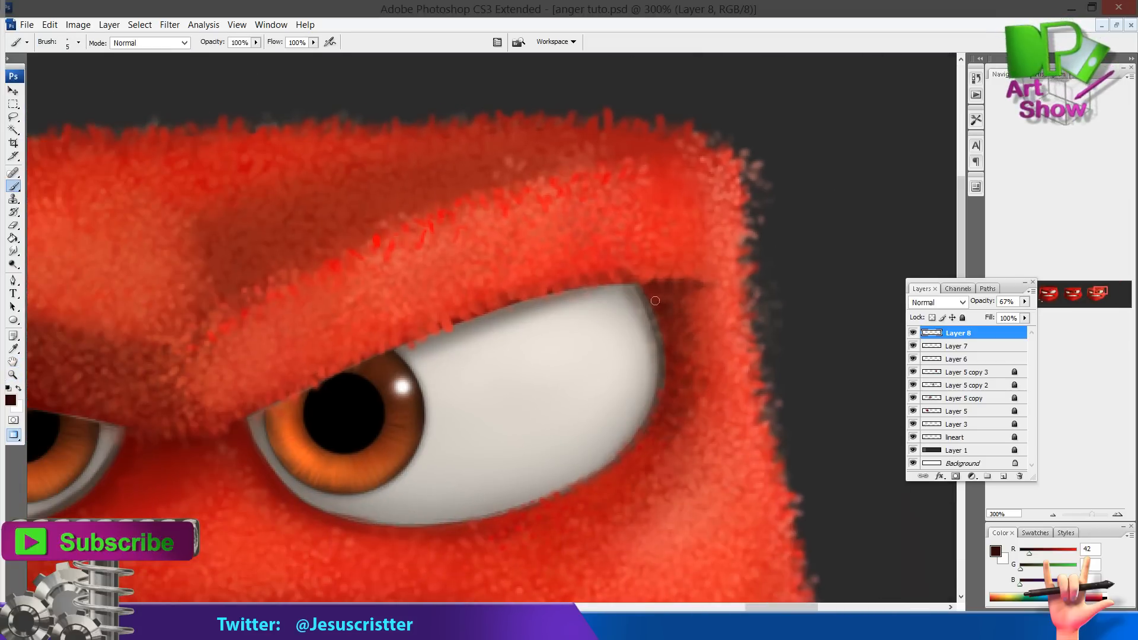
pyautogui.moveTo(667, 311); pyautogui.dragTo(709, 256)
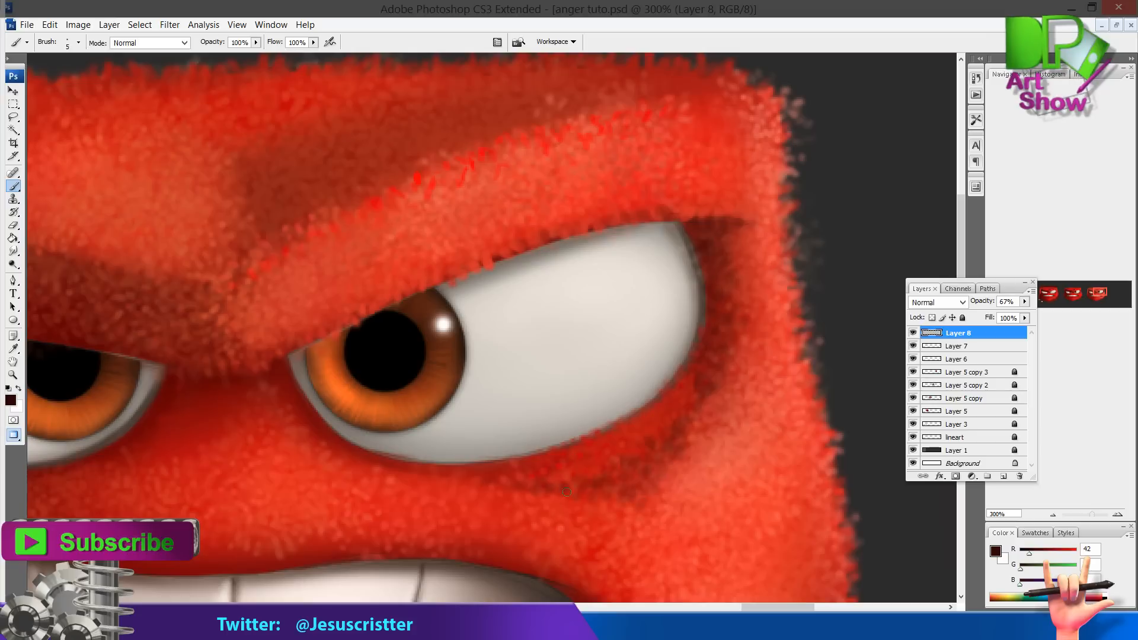
# Sample a bright red from the fur below the right eye
pyautogui.keyDown('alt'); pyautogui.click(628, 373); pyautogui.keyUp('alt')
pyautogui.keyDown('alt'); pyautogui.click(569, 314); pyautogui.keyUp('alt')
pyautogui.keyDown('alt'); pyautogui.click(543, 287); pyautogui.keyUp('alt')
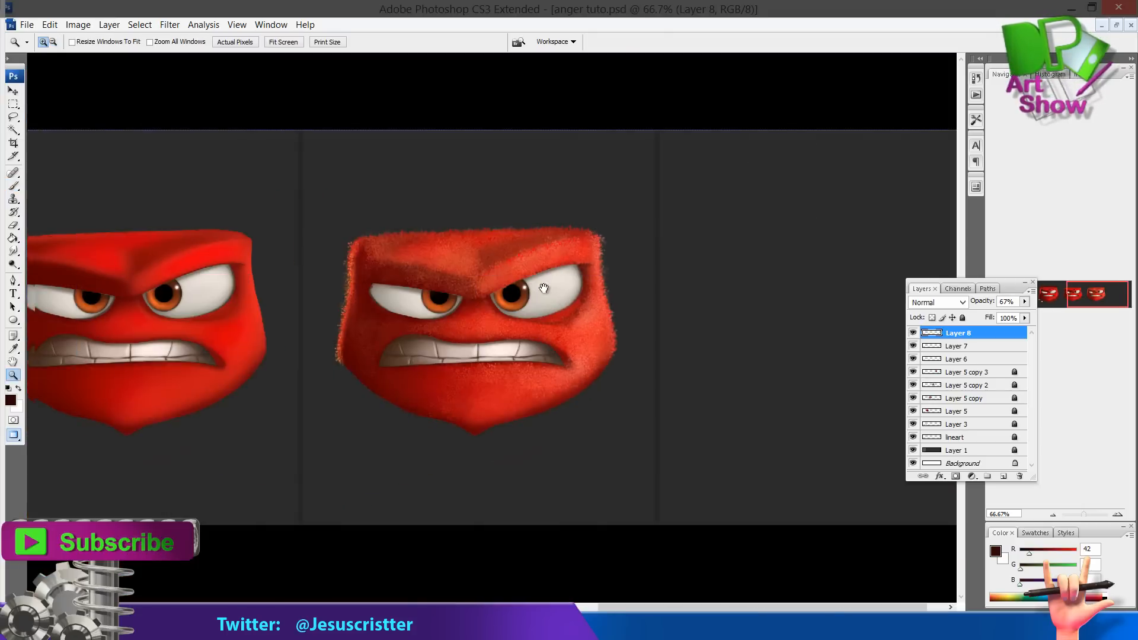
pyautogui.keyDown('ctrl'); pyautogui.click(551, 290); pyautogui.keyUp('ctrl')
pyautogui.keyDown('ctrl'); pyautogui.click(559, 332); pyautogui.keyUp('ctrl')
pyautogui.keyDown('ctrl'); pyautogui.click(549, 356); pyautogui.keyUp('ctrl')
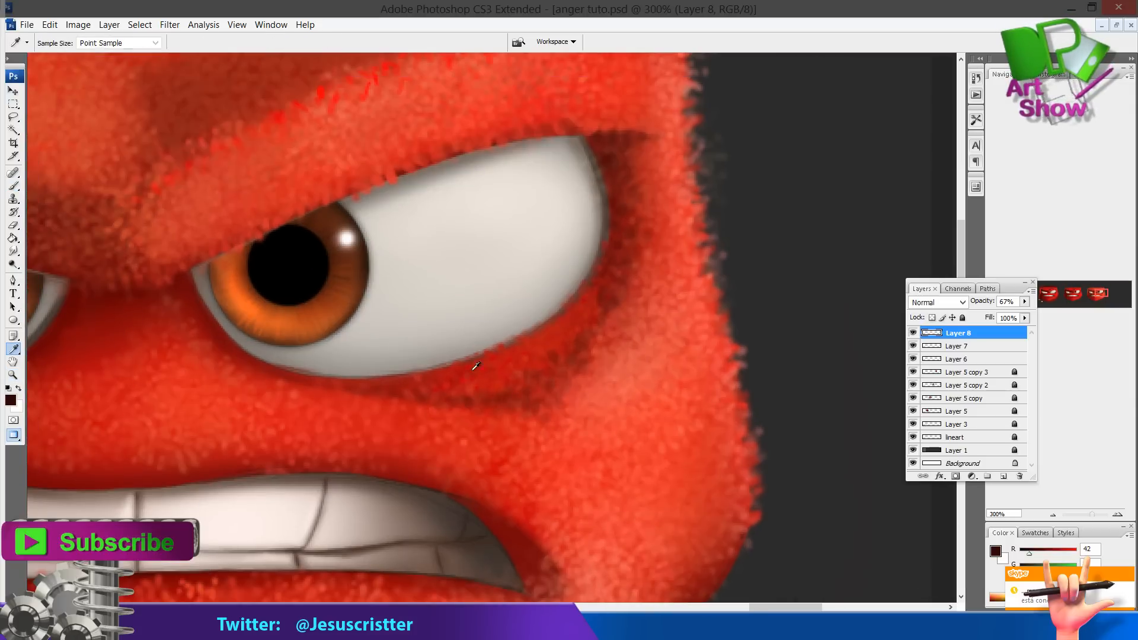
pyautogui.moveTo(549, 337)
pyautogui.mouseDown()
pyautogui.moveTo(564, 409)
pyautogui.moveTo(607, 371)
pyautogui.mouseUp()
pyautogui.keyDown('alt'); pyautogui.click(340, 169); pyautogui.keyUp('alt')
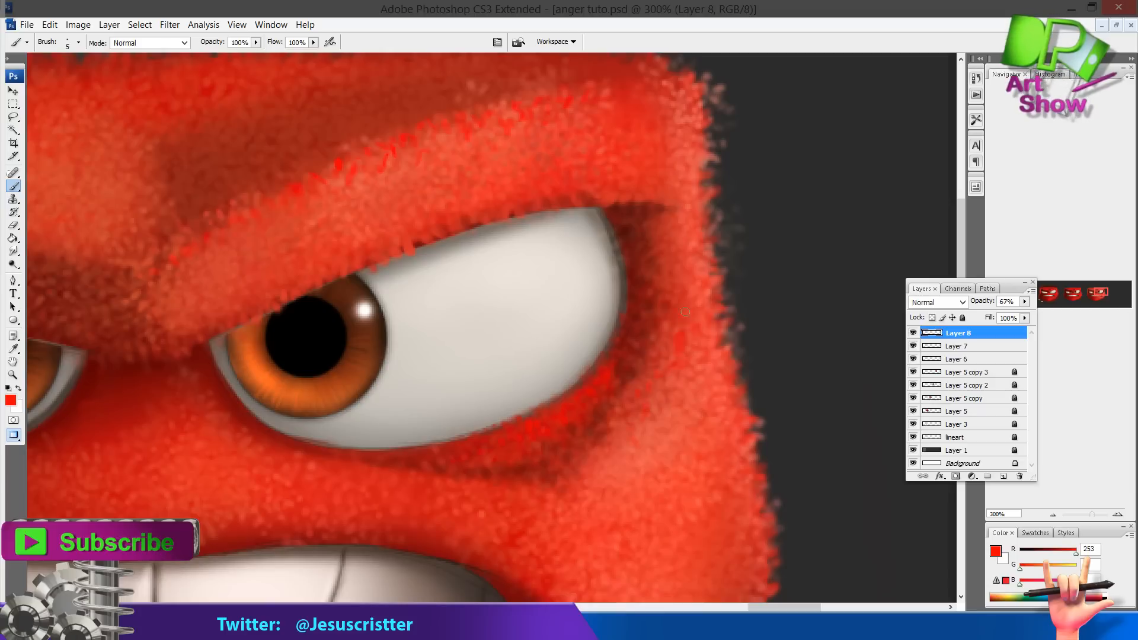
# Paint bright red fur strands under the left eye's inner corner and sample a darker red
pyautogui.press('z')
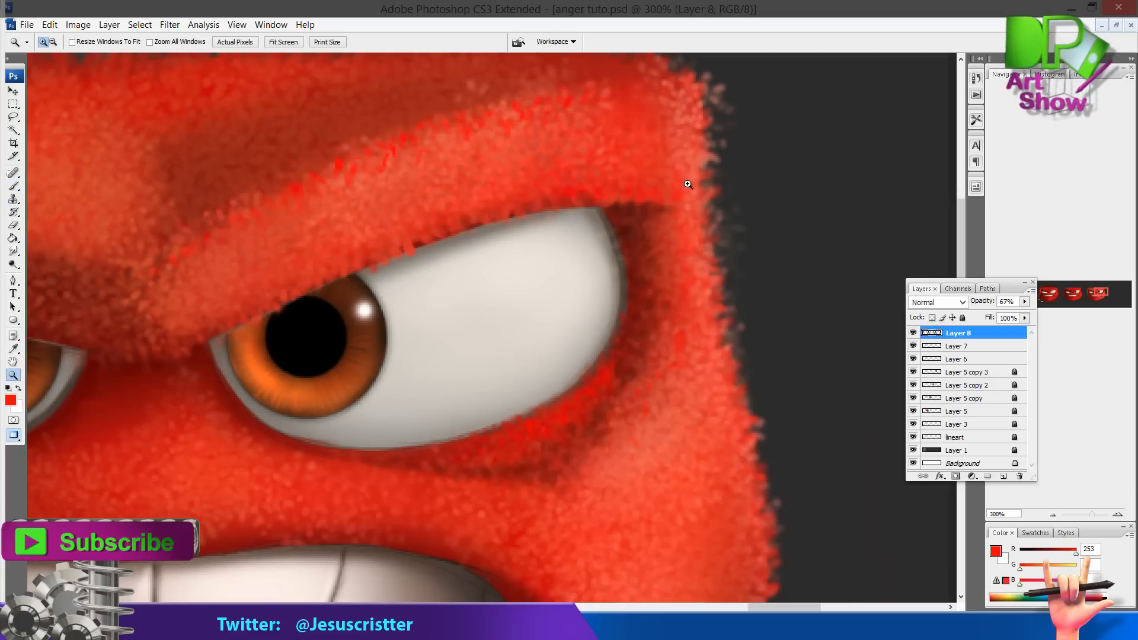
pyautogui.keyDown('alt'); pyautogui.click(597, 194); pyautogui.keyUp('alt')
pyautogui.keyDown('alt'); pyautogui.click(597, 194); pyautogui.keyUp('alt')
pyautogui.moveTo(573, 237); pyautogui.dragTo(719, 279)
pyautogui.moveTo(620, 296); pyautogui.dragTo(637, 288)
pyautogui.moveTo(431, 276); pyautogui.dragTo(500, 261)
pyautogui.click(409, 314)
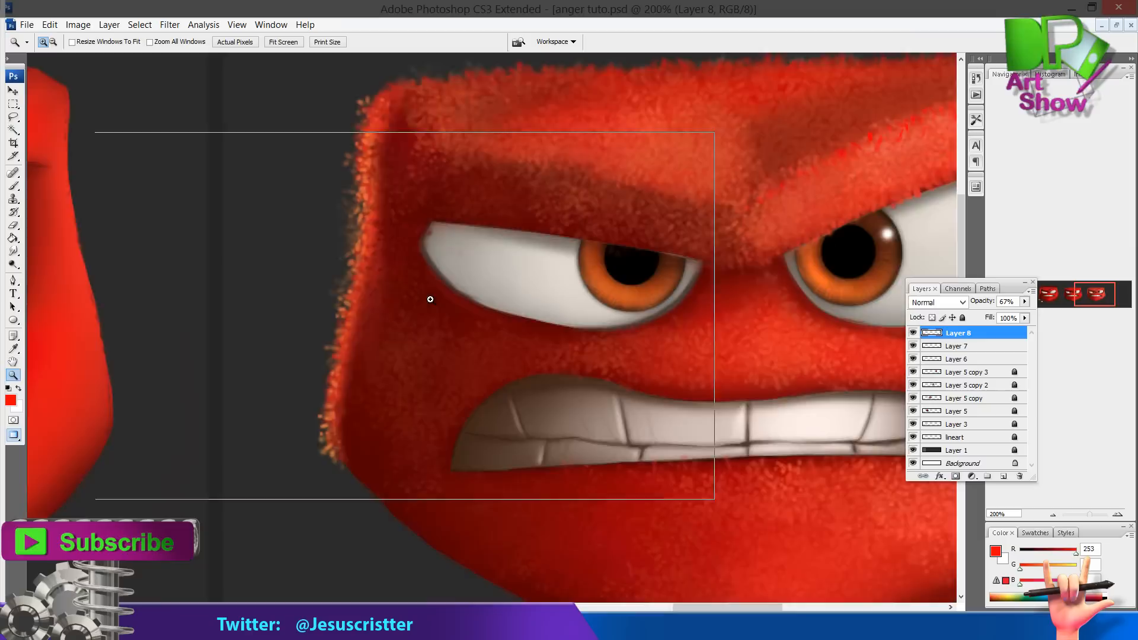
pyautogui.click(468, 281)
pyautogui.press('b')
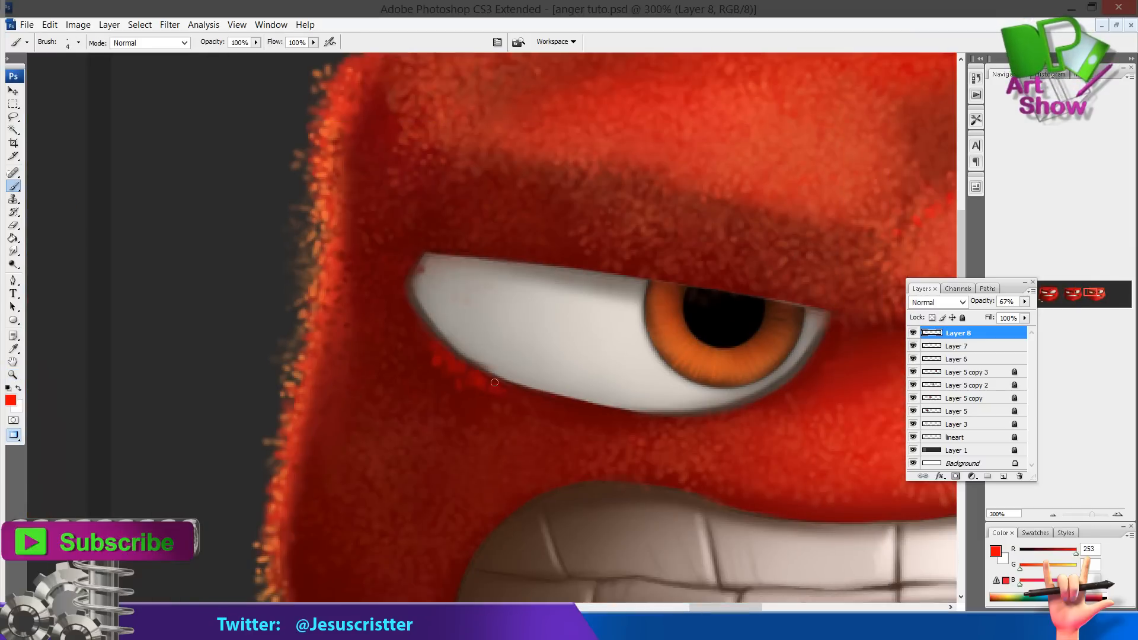
pyautogui.moveTo(528, 393); pyautogui.dragTo(536, 403)
pyautogui.keyDown('alt'); pyautogui.click(534, 397); pyautogui.keyUp('alt')
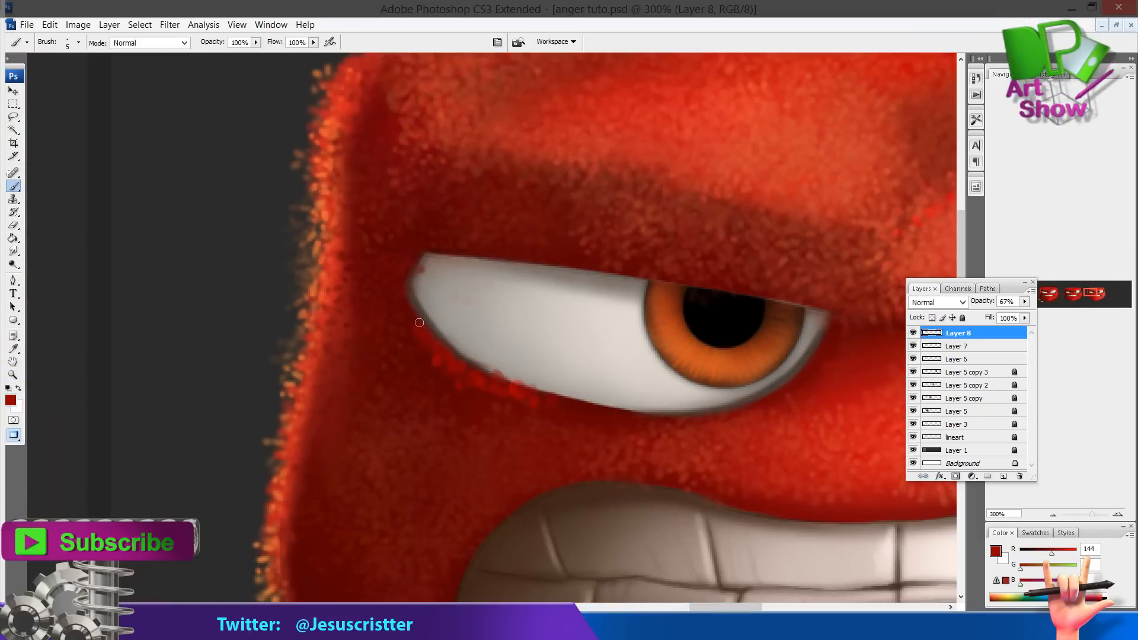
pyautogui.click(944, 363)
pyautogui.press('e')
pyautogui.press('[')
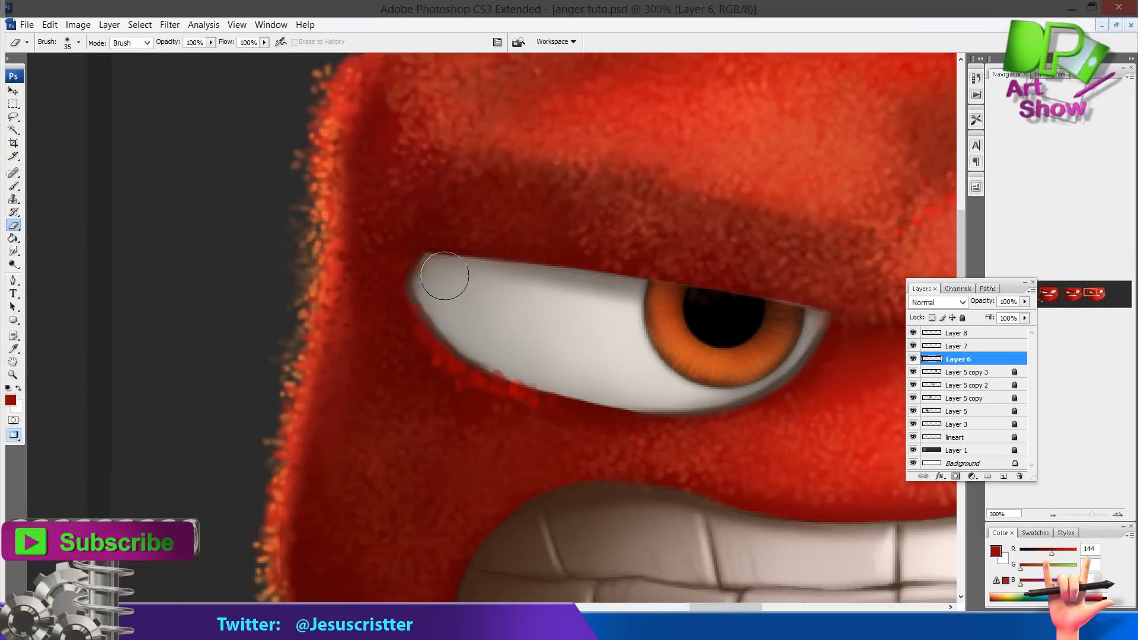
pyautogui.press('z')
pyautogui.moveTo(665, 341); pyautogui.dragTo(518, 333)
pyautogui.keyDown('alt'); pyautogui.click(518, 333); pyautogui.keyUp('alt')
pyautogui.keyDown('alt'); pyautogui.click(518, 333); pyautogui.keyUp('alt')
pyautogui.keyDown('alt'); pyautogui.click(521, 333); pyautogui.keyUp('alt')
pyautogui.click(457, 327)
pyautogui.click(456, 326)
pyautogui.click(951, 336)
pyautogui.click(457, 288)
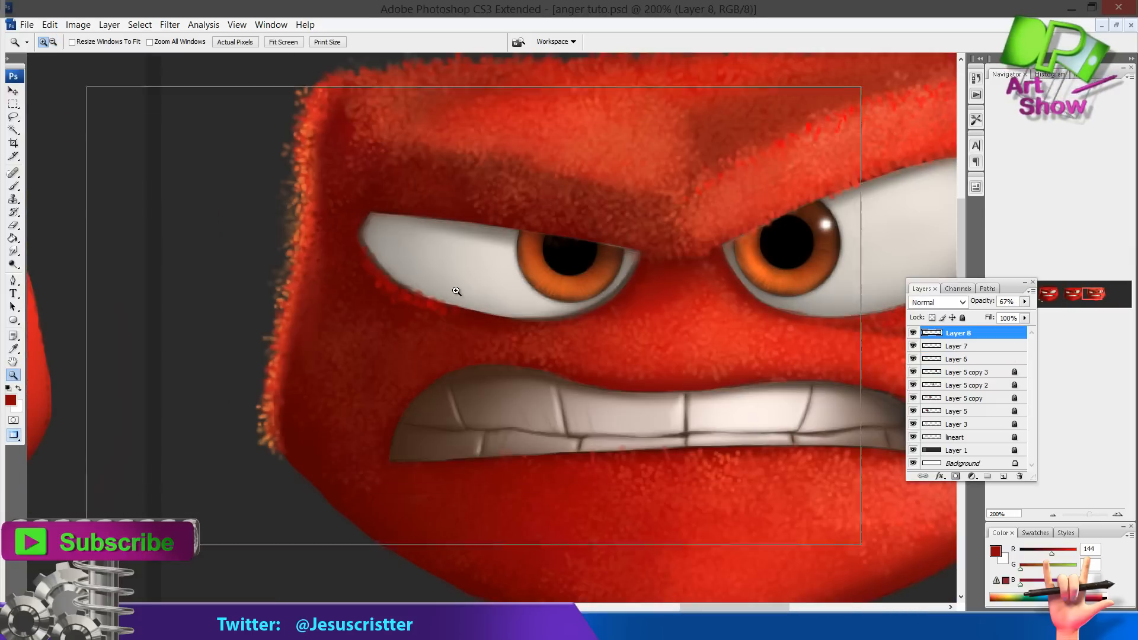
# Paint bright red fur strokes over the brow ridge in the middle of the forehead
pyautogui.press('b')
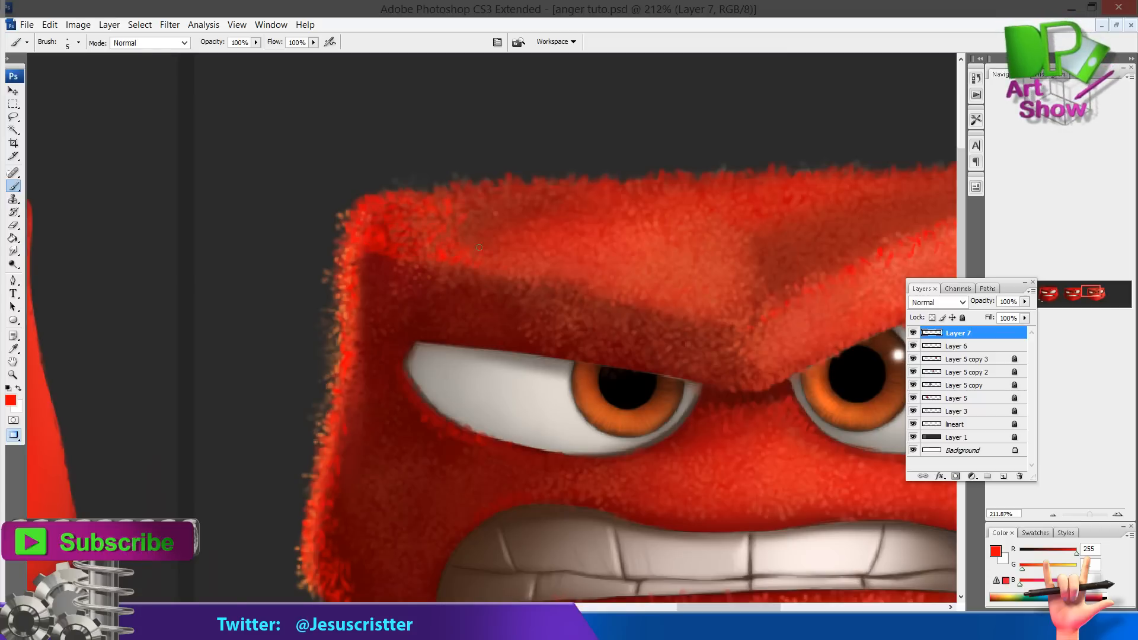
pyautogui.keyDown('alt'); pyautogui.click(544, 229); pyautogui.keyUp('alt')
pyautogui.keyDown('alt'); pyautogui.click(554, 231); pyautogui.keyUp('alt')
pyautogui.keyDown('alt'); pyautogui.click(560, 232); pyautogui.keyUp('alt')
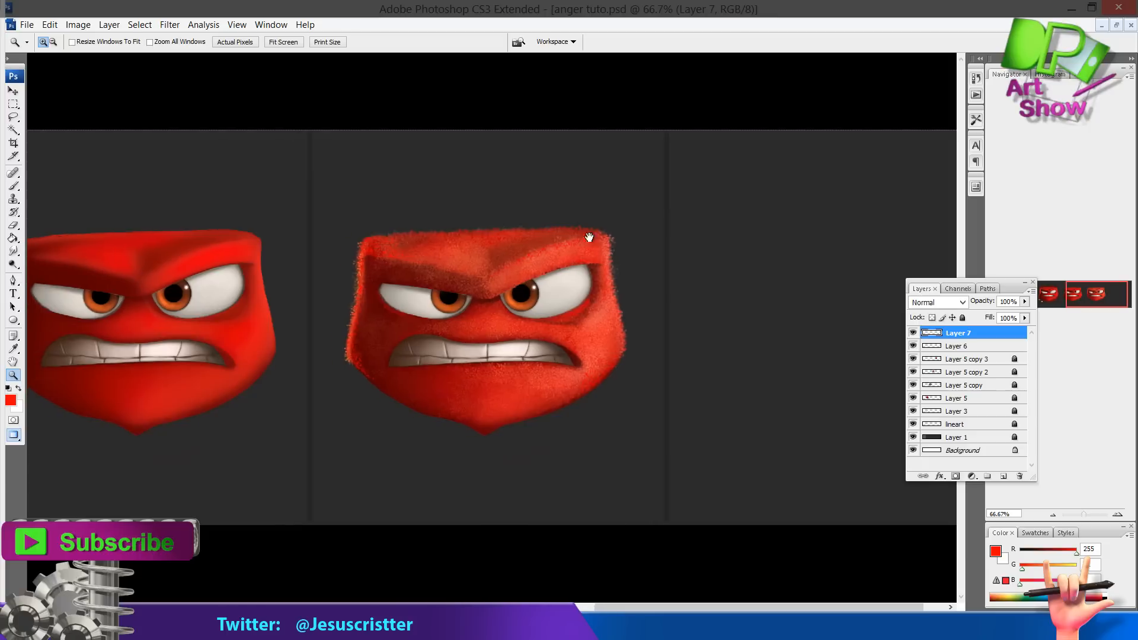
pyautogui.keyDown('ctrl'); pyautogui.click(502, 236); pyautogui.keyUp('ctrl')
pyautogui.keyDown('ctrl'); pyautogui.click(421, 238); pyautogui.keyUp('ctrl')
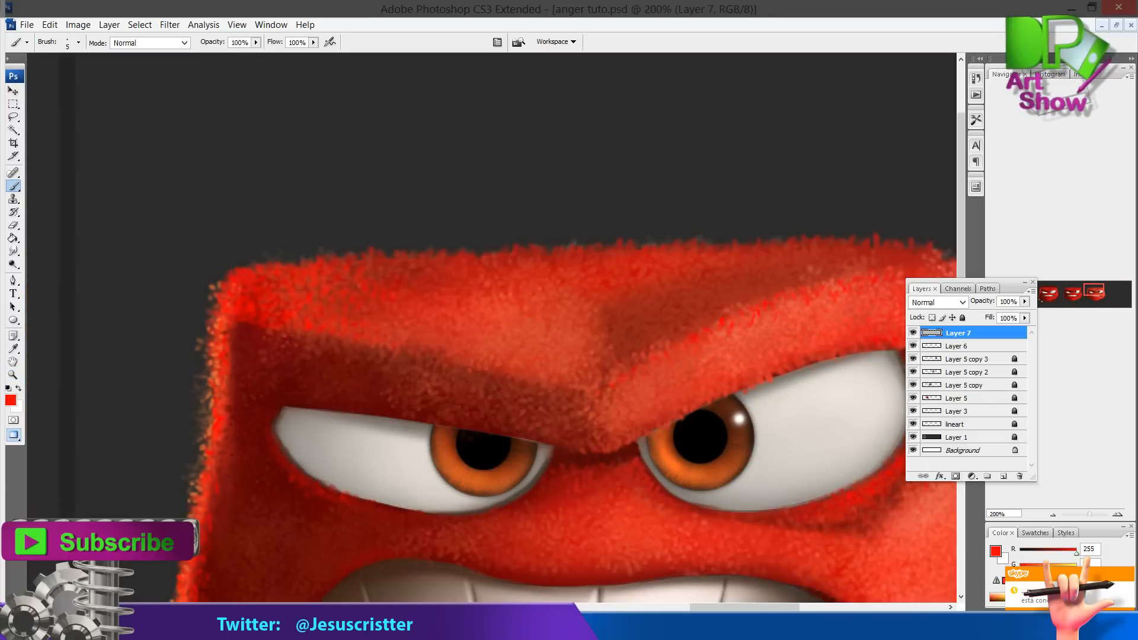
pyautogui.moveTo(569, 344); pyautogui.dragTo(533, 327)
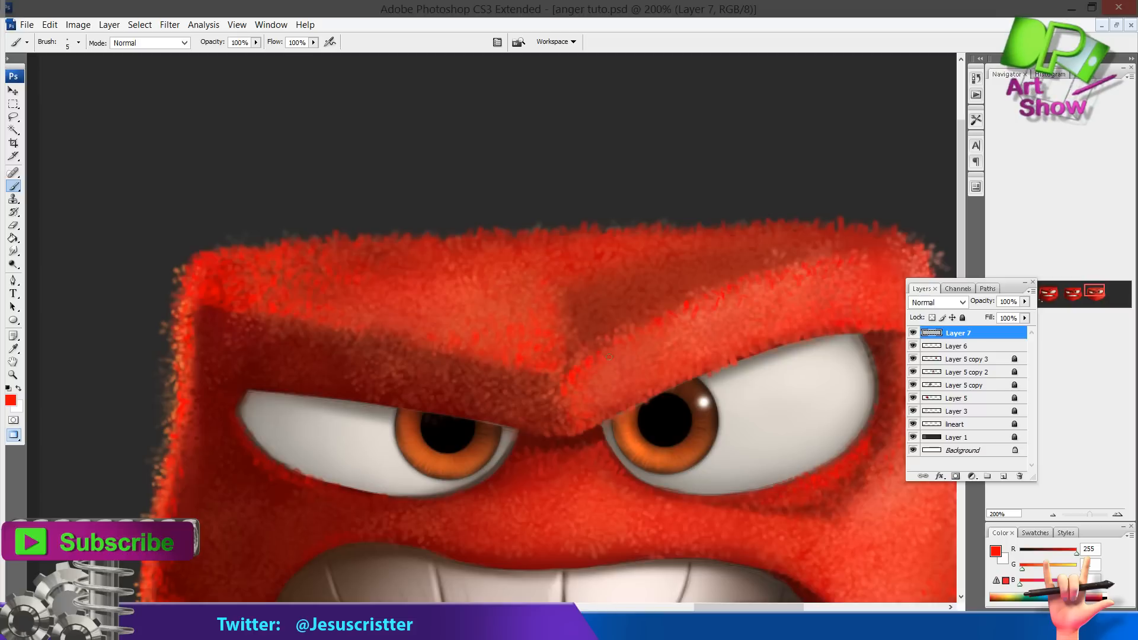
pyautogui.moveTo(610, 320); pyautogui.dragTo(605, 281)
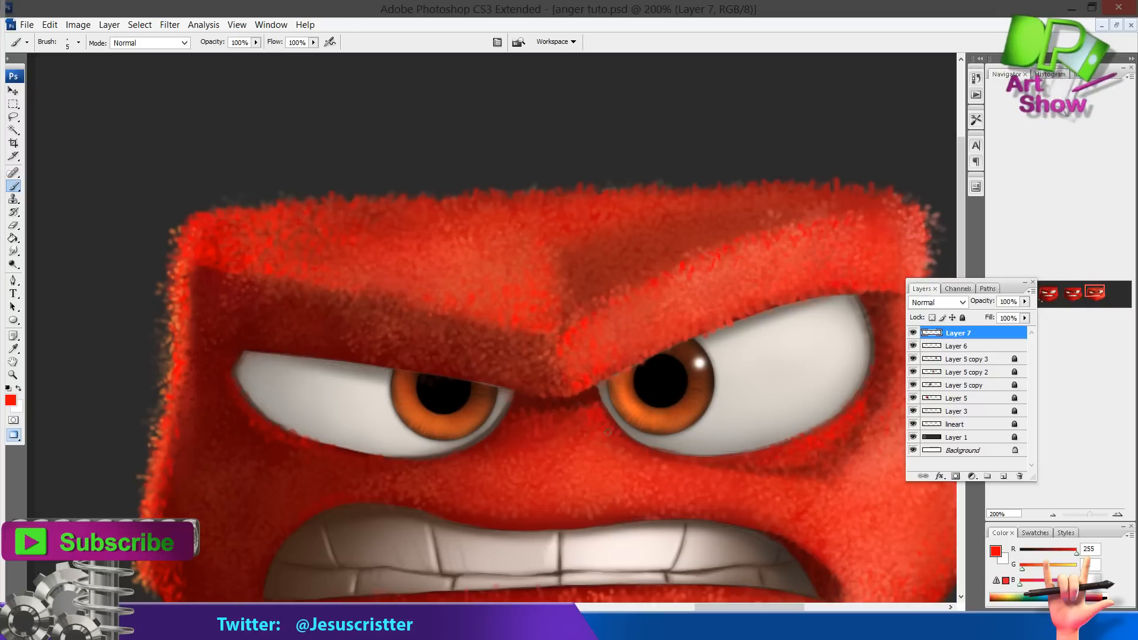
# Zoom out to review the whole painted face, then zoom back in on the lower face
pyautogui.press('z')
pyautogui.keyDown('alt'); pyautogui.click(670, 379); pyautogui.keyUp('alt')
pyautogui.keyDown('alt'); pyautogui.click(725, 340); pyautogui.keyUp('alt')
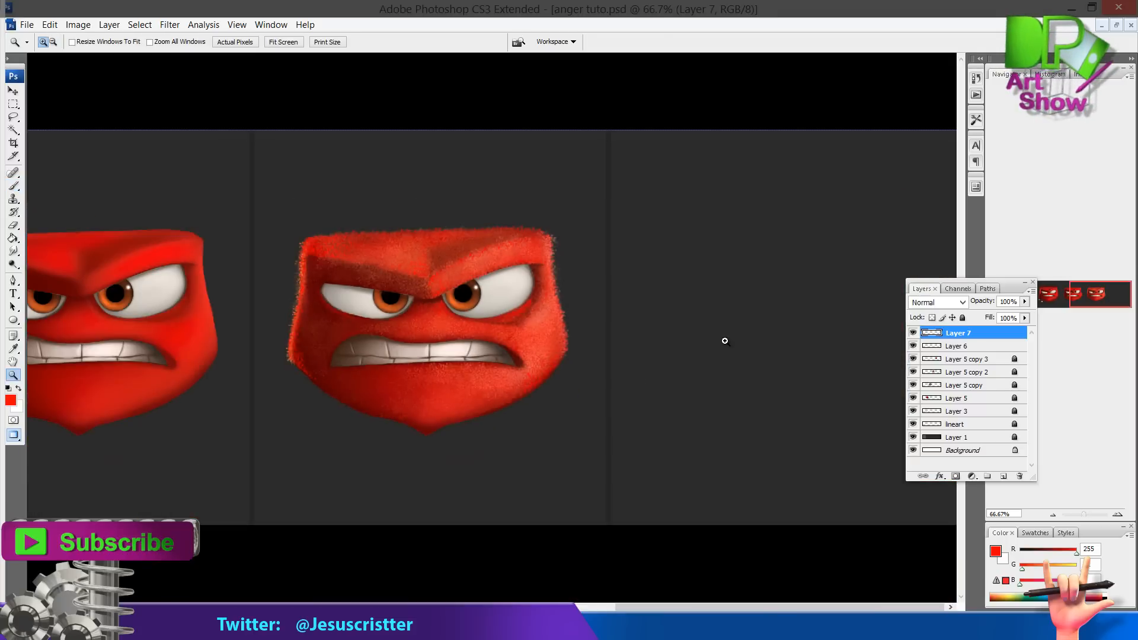
pyautogui.moveTo(554, 267); pyautogui.dragTo(578, 262)
pyautogui.click(522, 368)
pyautogui.click(504, 361)
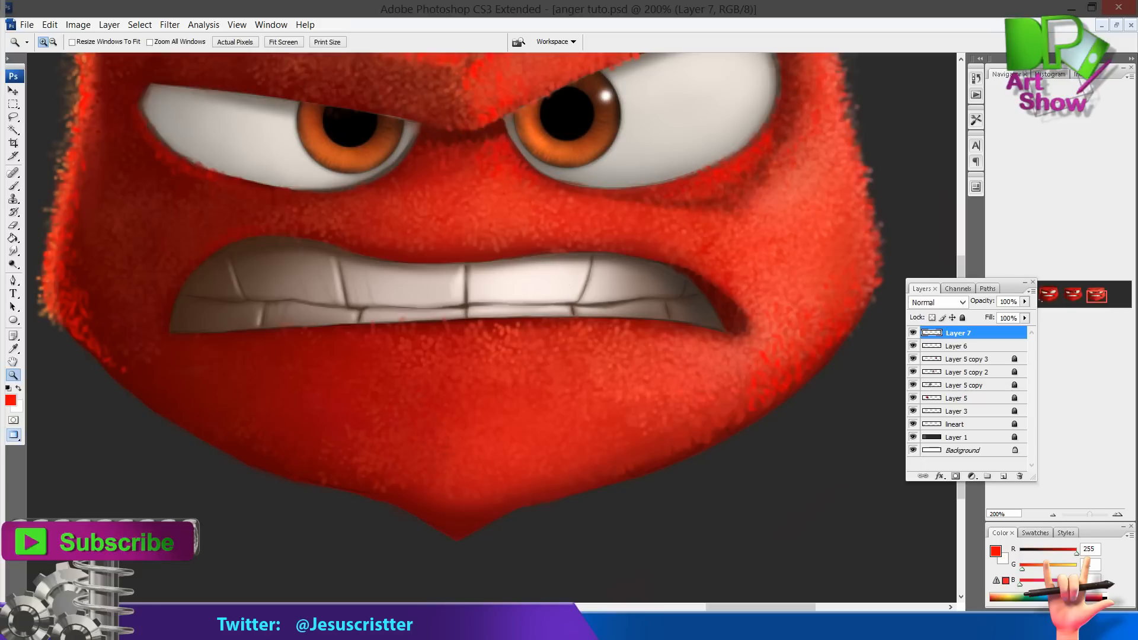
pyautogui.press('b')
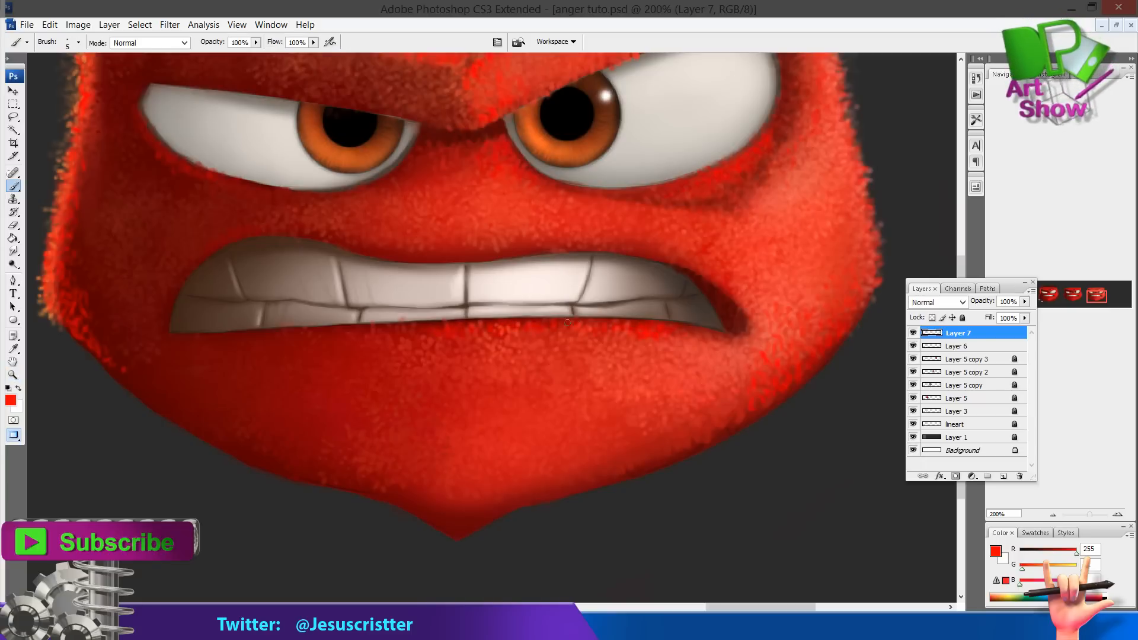
# Zoom in on the right eye's pupil, sample its black, add a new layer and paint black strokes along the pupil's upper edge
pyautogui.press('z')
pyautogui.keyDown('alt'); pyautogui.click(717, 320); pyautogui.keyUp('alt')
pyautogui.keyDown('alt'); pyautogui.click(699, 314); pyautogui.keyUp('alt')
pyautogui.click(554, 308)
pyautogui.click(552, 309)
pyautogui.moveTo(513, 252); pyautogui.dragTo(664, 341)
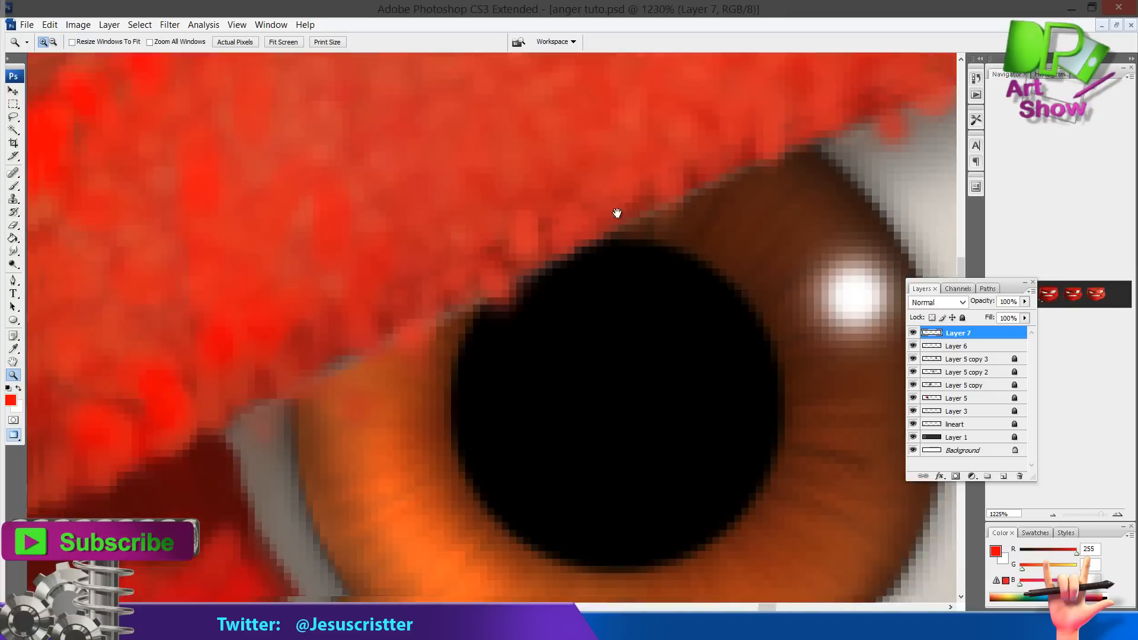
pyautogui.moveTo(617, 214); pyautogui.dragTo(649, 192)
pyautogui.press('i')
pyautogui.hotkey('ctrl', 'alt', 'shift', 'n')
pyautogui.click(481, 312)
pyautogui.press('b')
pyautogui.moveTo(477, 302); pyautogui.dragTo(515, 283)
pyautogui.moveTo(438, 320); pyautogui.dragTo(343, 371)
pyautogui.moveTo(410, 351); pyautogui.dragTo(432, 339)
pyautogui.keyDown('alt'); pyautogui.click(508, 305); pyautogui.keyUp('alt')
pyautogui.moveTo(509, 297)
pyautogui.mouseDown()
pyautogui.moveTo(423, 324)
pyautogui.moveTo(462, 341)
pyautogui.moveTo(460, 374)
pyautogui.moveTo(365, 337)
pyautogui.moveTo(409, 391)
pyautogui.moveTo(469, 413)
pyautogui.mouseUp()
# Paint black strokes along the left eye's upper lid toward its inner corner between the eyes
pyautogui.press('z')
pyautogui.keyDown('alt'); pyautogui.click(579, 281); pyautogui.keyUp('alt')
pyautogui.keyDown('alt'); pyautogui.click(579, 279); pyautogui.keyUp('alt')
pyautogui.keyDown('alt'); pyautogui.click(569, 274); pyautogui.keyUp('alt')
pyautogui.keyDown('alt'); pyautogui.click(554, 266); pyautogui.keyUp('alt')
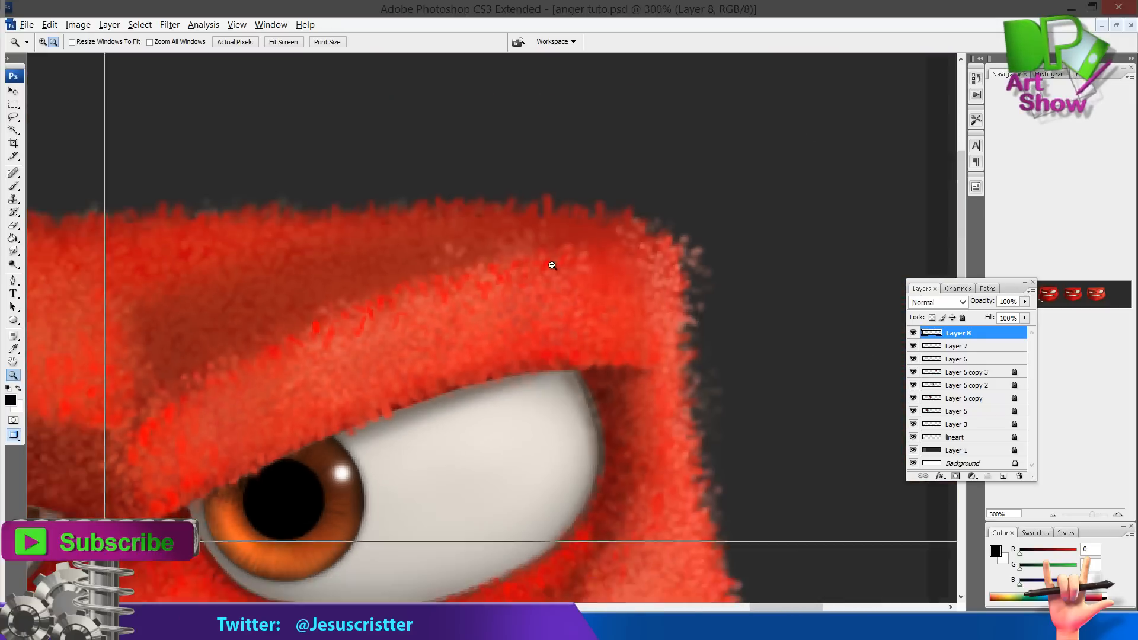
pyautogui.keyDown('alt'); pyautogui.click(550, 263); pyautogui.keyUp('alt')
pyautogui.keyDown('alt'); pyautogui.click(542, 254); pyautogui.keyUp('alt')
pyautogui.moveTo(536, 250); pyautogui.dragTo(577, 252)
pyautogui.moveTo(409, 195); pyautogui.dragTo(642, 332)
pyautogui.press('b')
pyautogui.moveTo(505, 317)
pyautogui.mouseDown()
pyautogui.moveTo(432, 338)
pyautogui.moveTo(441, 332)
pyautogui.mouseUp()
pyautogui.moveTo(208, 368); pyautogui.dragTo(450, 302)
pyautogui.moveTo(365, 329); pyautogui.dragTo(350, 322)
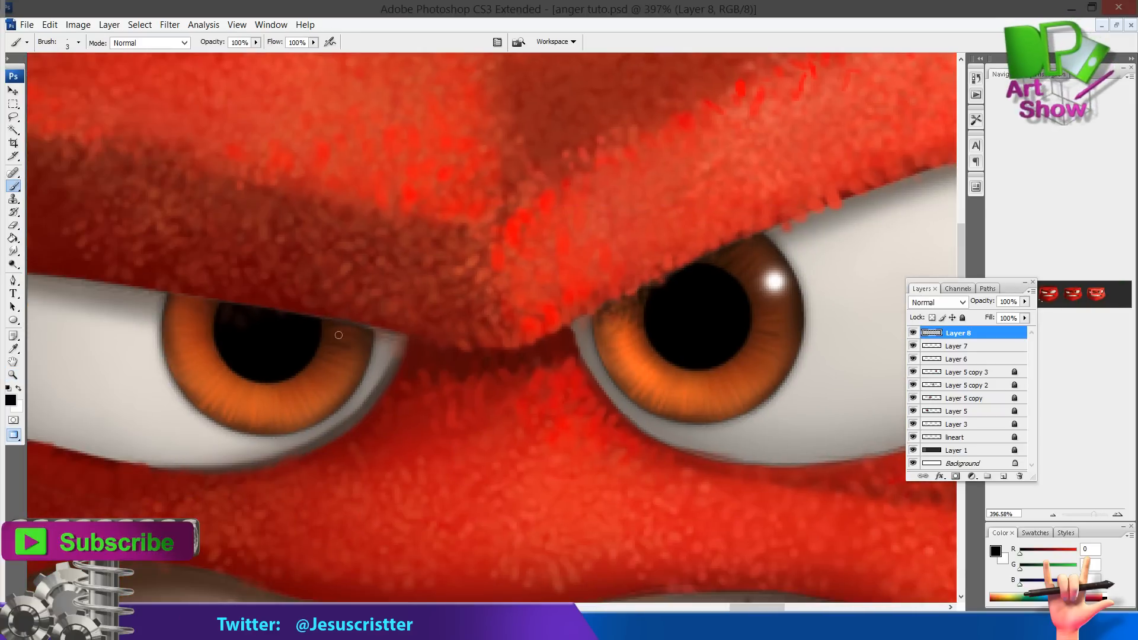
pyautogui.keyDown('alt'); pyautogui.click(202, 369); pyautogui.keyUp('alt')
# Sample an orange from the iris as foreground colour and paint orange strokes along the lower edges of both irises
pyautogui.click(11, 400)
pyautogui.click(551, 172)
pyautogui.click(581, 304)
pyautogui.click(558, 163)
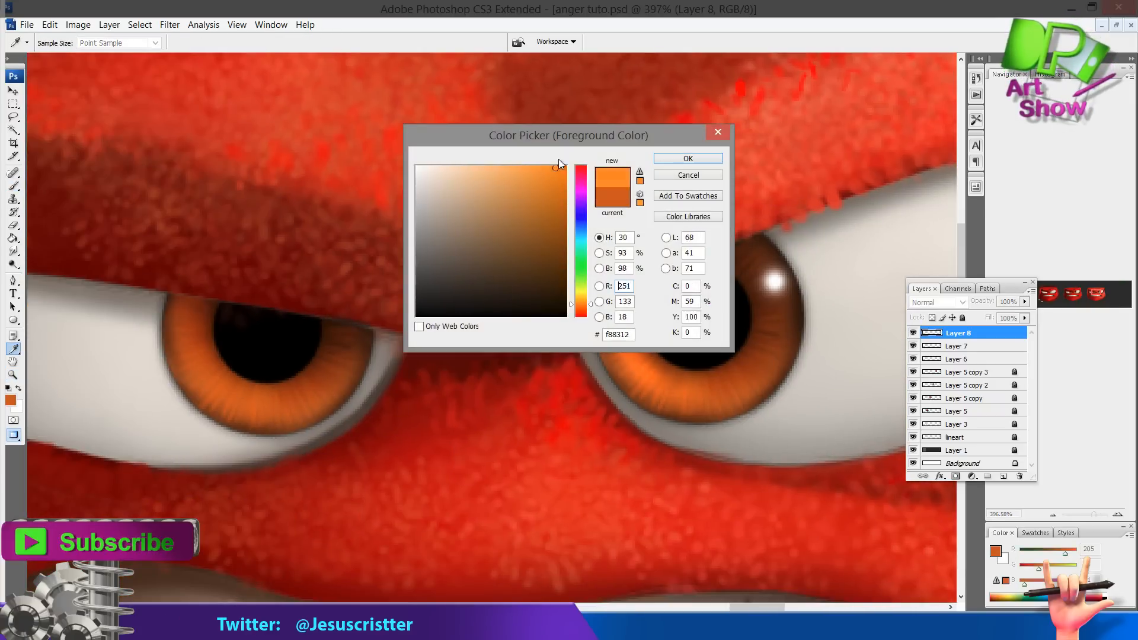
pyautogui.click(689, 158)
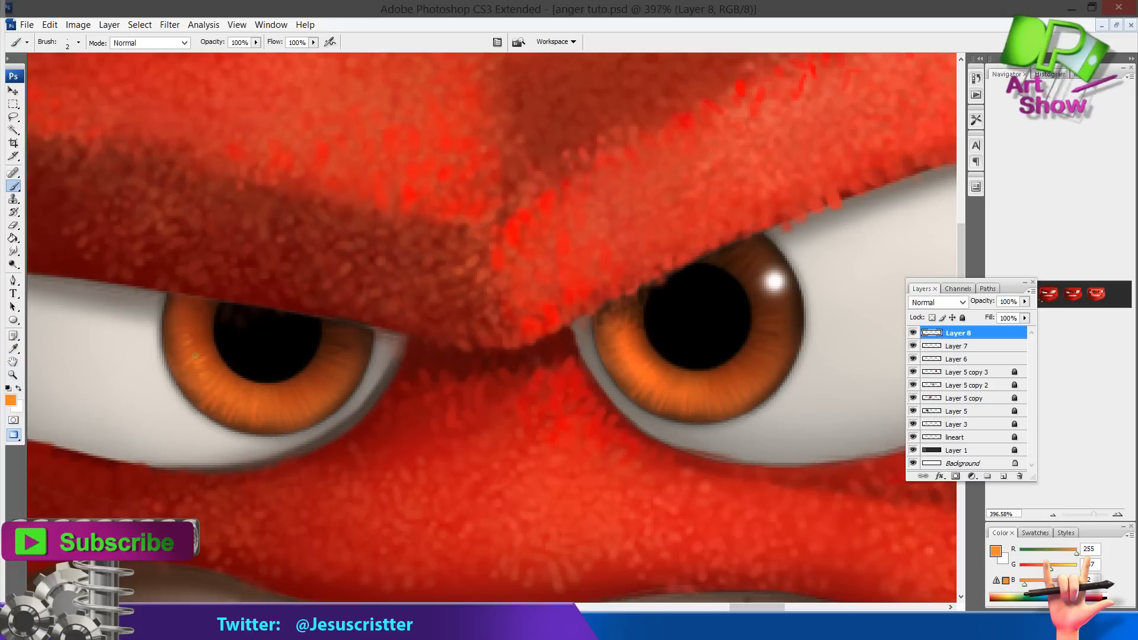
pyautogui.moveTo(197, 368); pyautogui.dragTo(191, 388)
pyautogui.moveTo(200, 389); pyautogui.dragTo(215, 410)
pyautogui.moveTo(663, 409); pyautogui.dragTo(666, 384)
pyautogui.moveTo(688, 407); pyautogui.dragTo(701, 382)
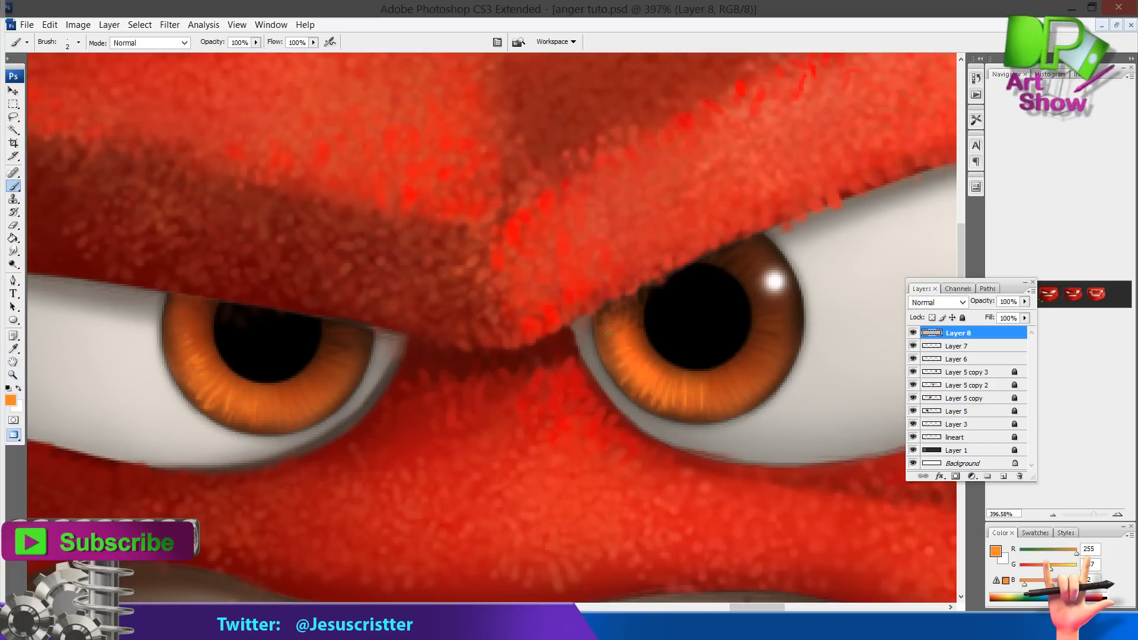
pyautogui.press('z')
pyautogui.keyDown('alt'); pyautogui.click(671, 291); pyautogui.keyUp('alt')
pyautogui.keyDown('alt'); pyautogui.click(671, 291); pyautogui.keyUp('alt')
pyautogui.moveTo(520, 315); pyautogui.dragTo(678, 250)
pyautogui.moveTo(495, 292); pyautogui.dragTo(489, 276)
pyautogui.keyDown('alt'); pyautogui.click(474, 298); pyautogui.keyUp('alt')
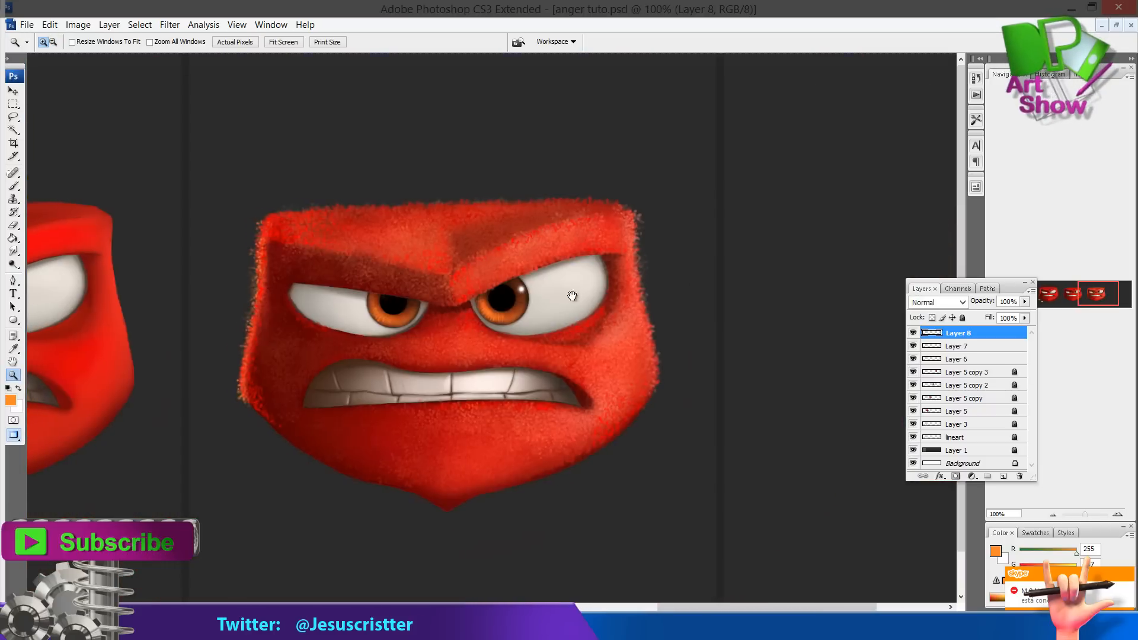
pyautogui.click(429, 451)
pyautogui.moveTo(459, 397); pyautogui.dragTo(439, 452)
pyautogui.press('i')
pyautogui.click(438, 454)
pyautogui.hotkey('ctrl', 'shift', 'n')
pyautogui.press('Return')
pyautogui.press('b')
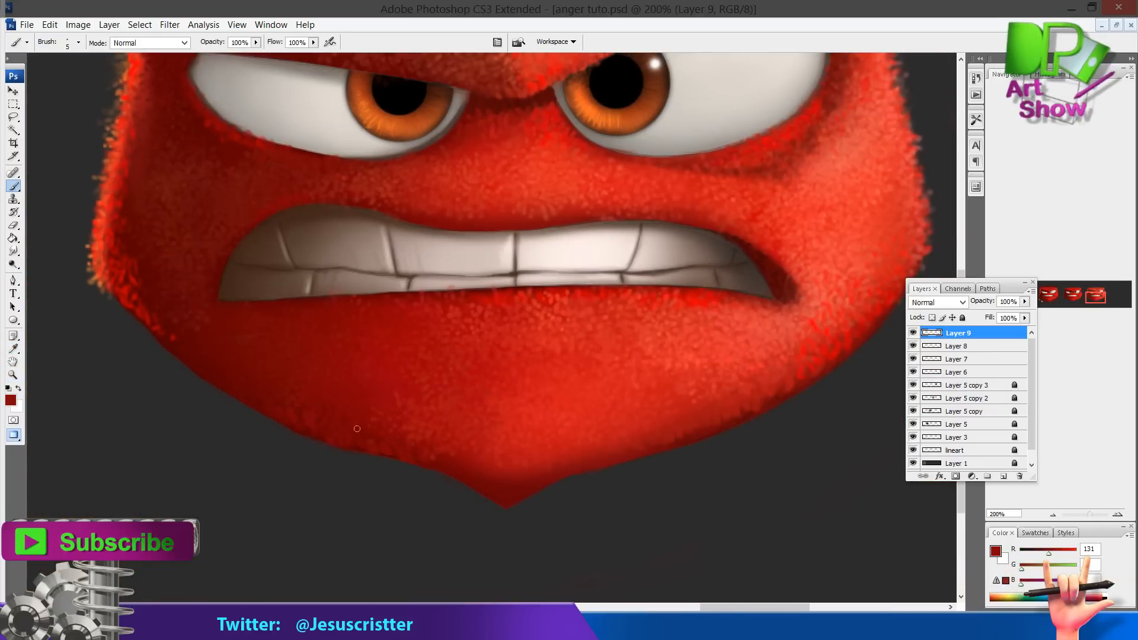
pyautogui.keyDown('alt'); pyautogui.click(508, 460); pyautogui.keyUp('alt')
pyautogui.press('z')
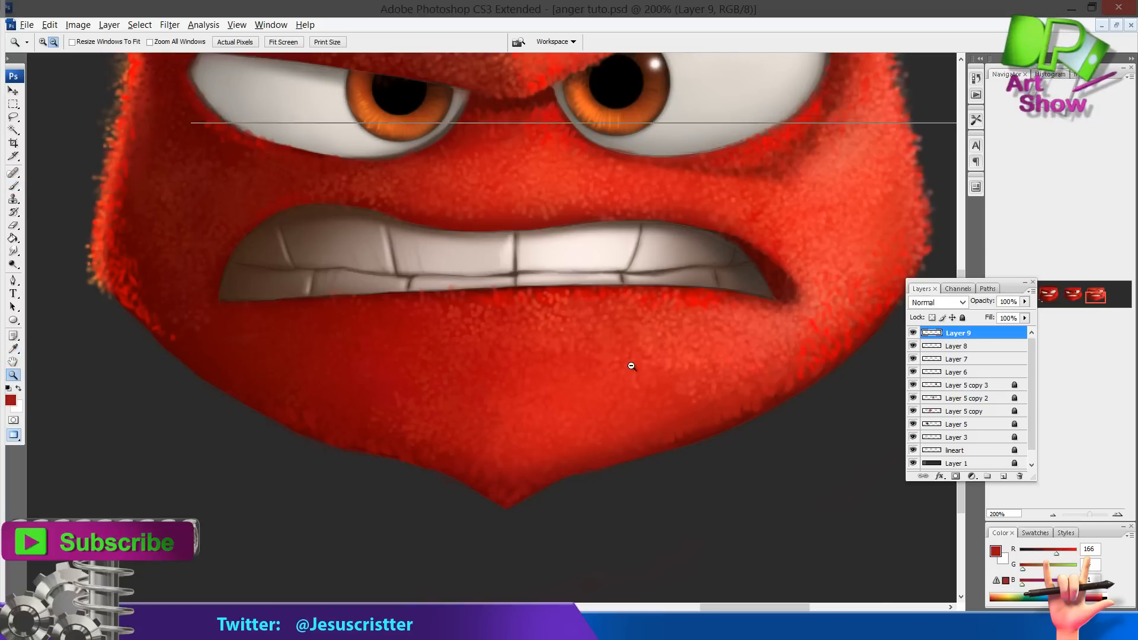
pyautogui.keyDown('alt'); pyautogui.click(632, 366); pyautogui.keyUp('alt')
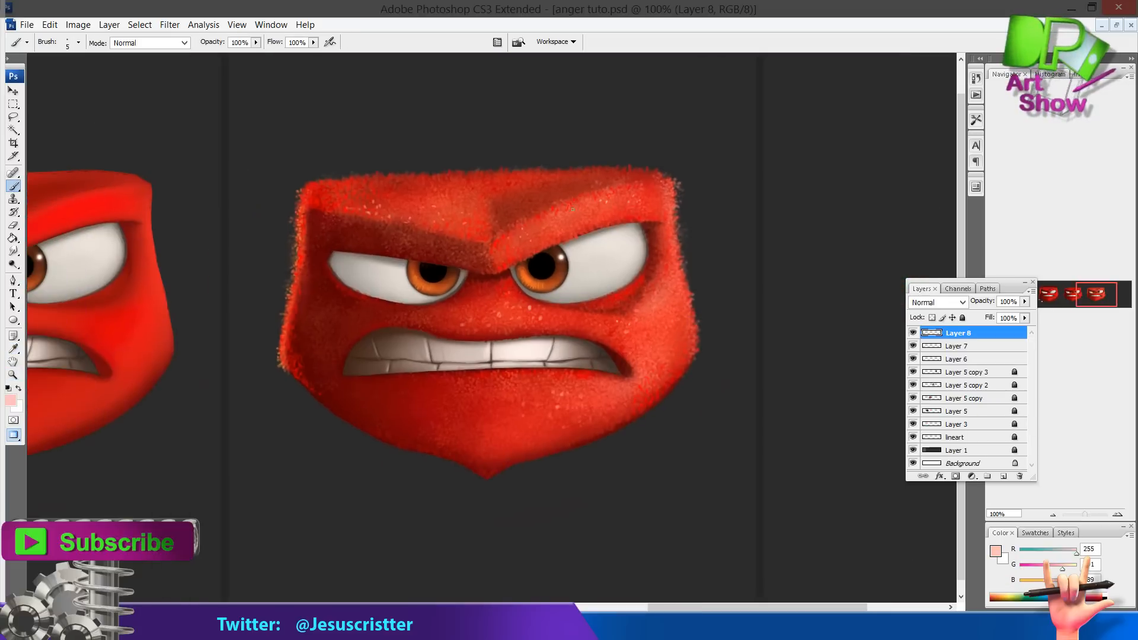
pyautogui.press('e')
pyautogui.press('b')
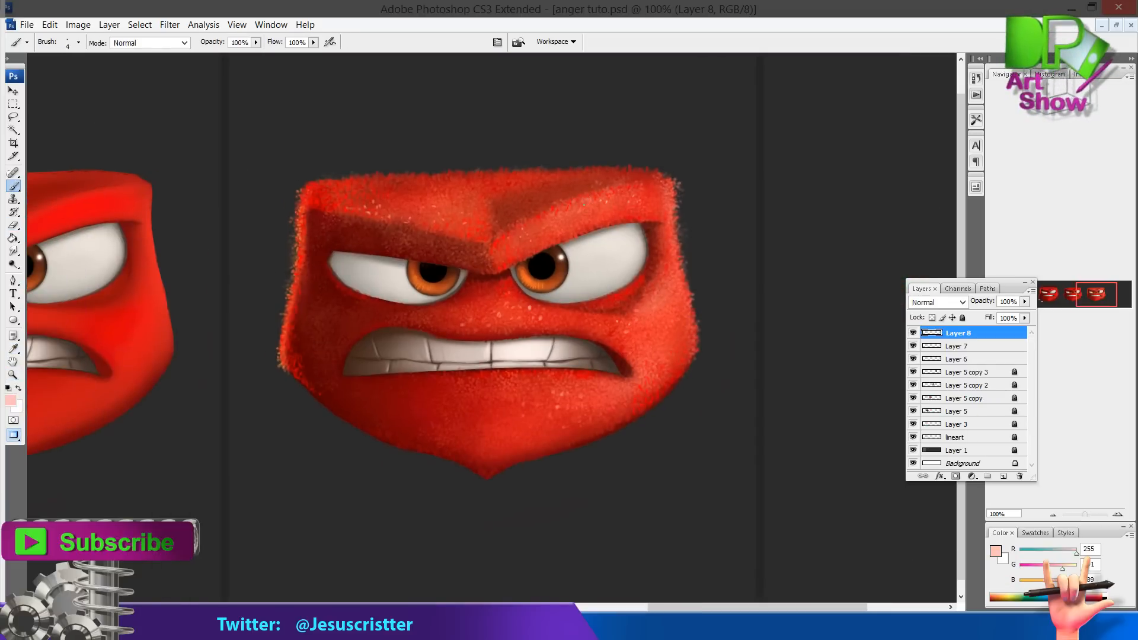
# Pick a light peach colour and speckle peach highlights over the brow ridge and above the left eye
pyautogui.click(11, 400)
pyautogui.click(580, 307)
pyautogui.click(499, 166)
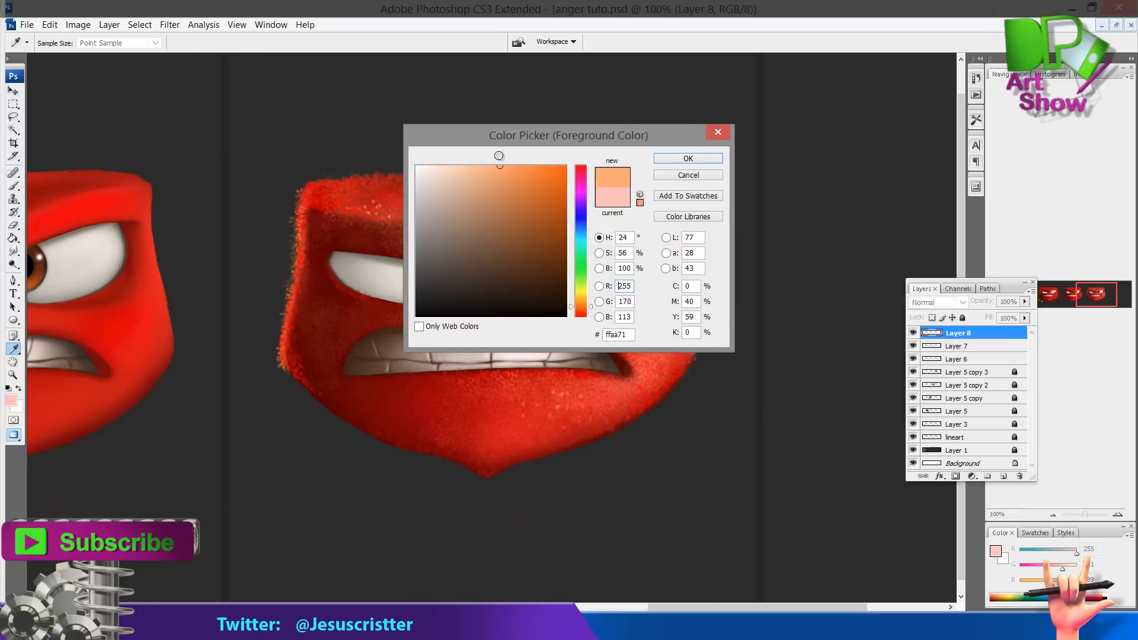
pyautogui.click(688, 158)
pyautogui.press('z')
pyautogui.moveTo(377, 140)
pyautogui.mouseDown()
pyautogui.moveTo(899, 447)
pyautogui.moveTo(924, 438)
pyautogui.mouseUp()
pyautogui.press('b')
pyautogui.moveTo(511, 137); pyautogui.dragTo(516, 123)
pyautogui.moveTo(483, 137); pyautogui.dragTo(483, 145)
pyautogui.moveTo(379, 178); pyautogui.dragTo(473, 182)
pyautogui.moveTo(480, 179); pyautogui.dragTo(477, 186)
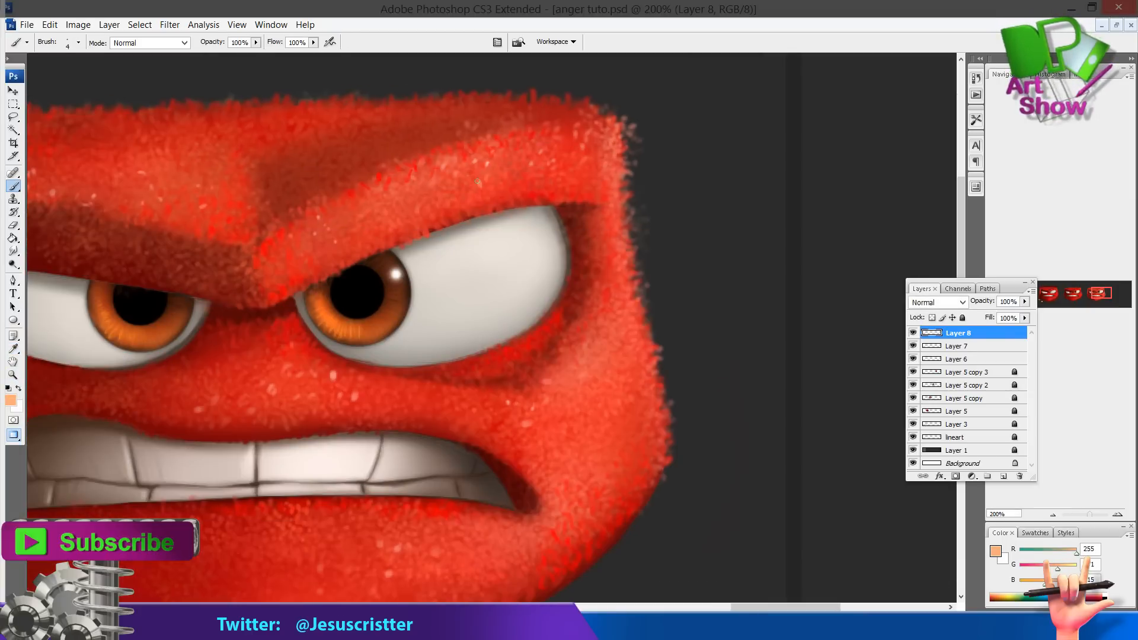
pyautogui.moveTo(332, 215); pyautogui.dragTo(395, 189)
pyautogui.moveTo(258, 179); pyautogui.dragTo(326, 195)
pyautogui.moveTo(300, 144); pyautogui.dragTo(298, 151)
pyautogui.moveTo(206, 166); pyautogui.dragTo(294, 159)
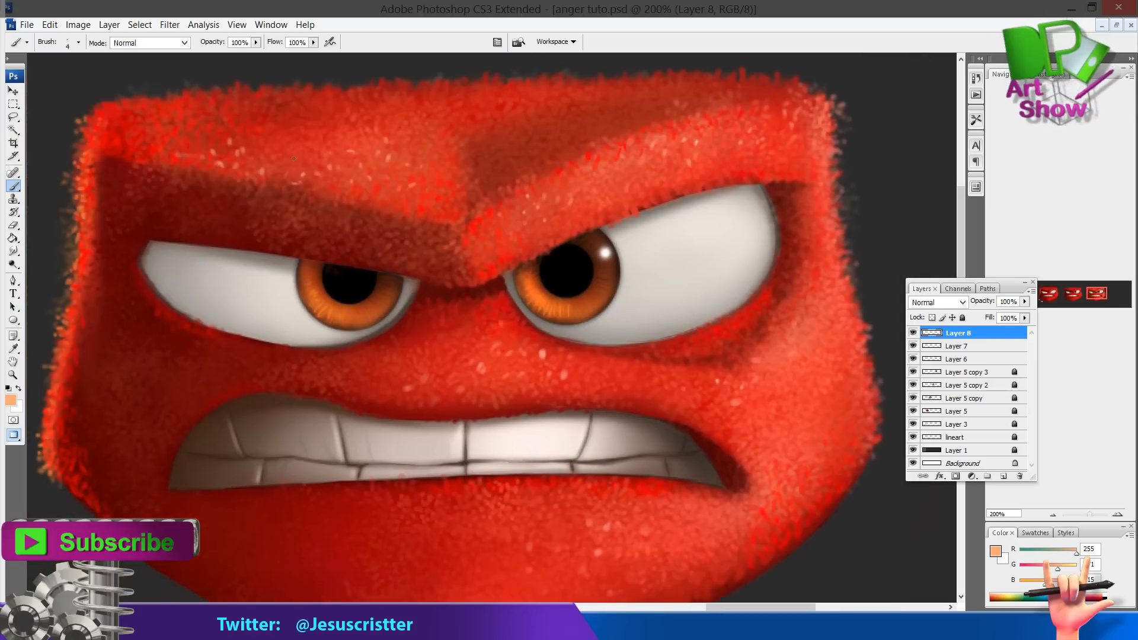
# Speckle peach highlights on the head's upper-left corner, the right cheek and around the mouth and chin
pyautogui.moveTo(169, 145); pyautogui.dragTo(167, 153)
pyautogui.moveTo(167, 134); pyautogui.dragTo(126, 150)
pyautogui.moveTo(171, 158); pyautogui.dragTo(156, 159)
pyautogui.moveTo(149, 154); pyautogui.dragTo(162, 141)
pyautogui.moveTo(139, 221); pyautogui.dragTo(138, 229)
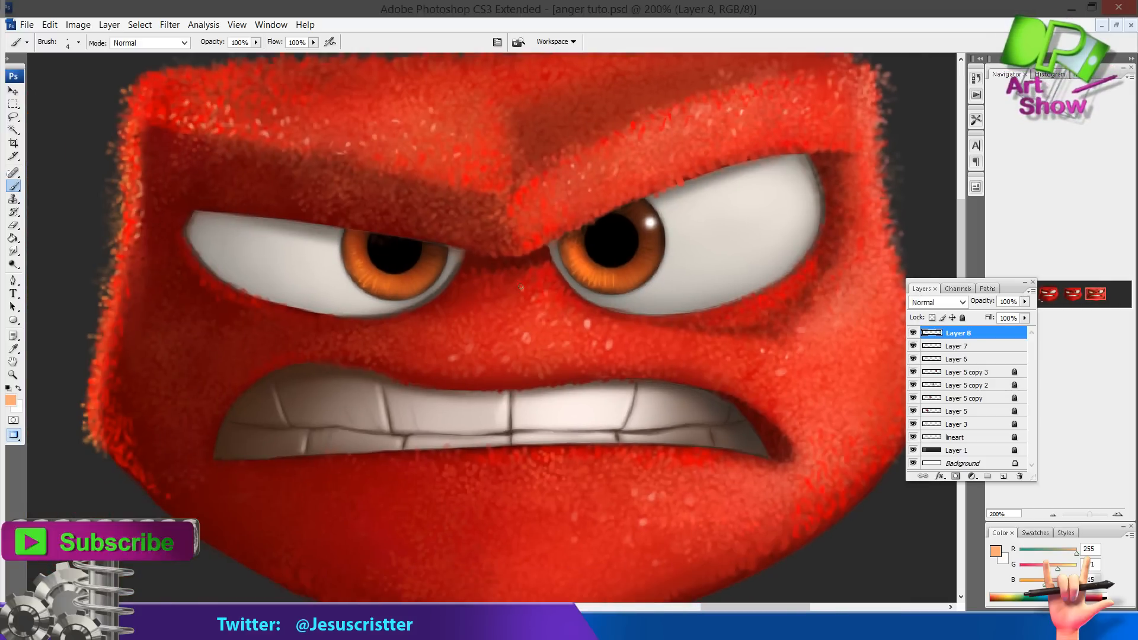
pyautogui.moveTo(561, 313); pyautogui.dragTo(574, 241)
pyautogui.moveTo(803, 306); pyautogui.dragTo(766, 341)
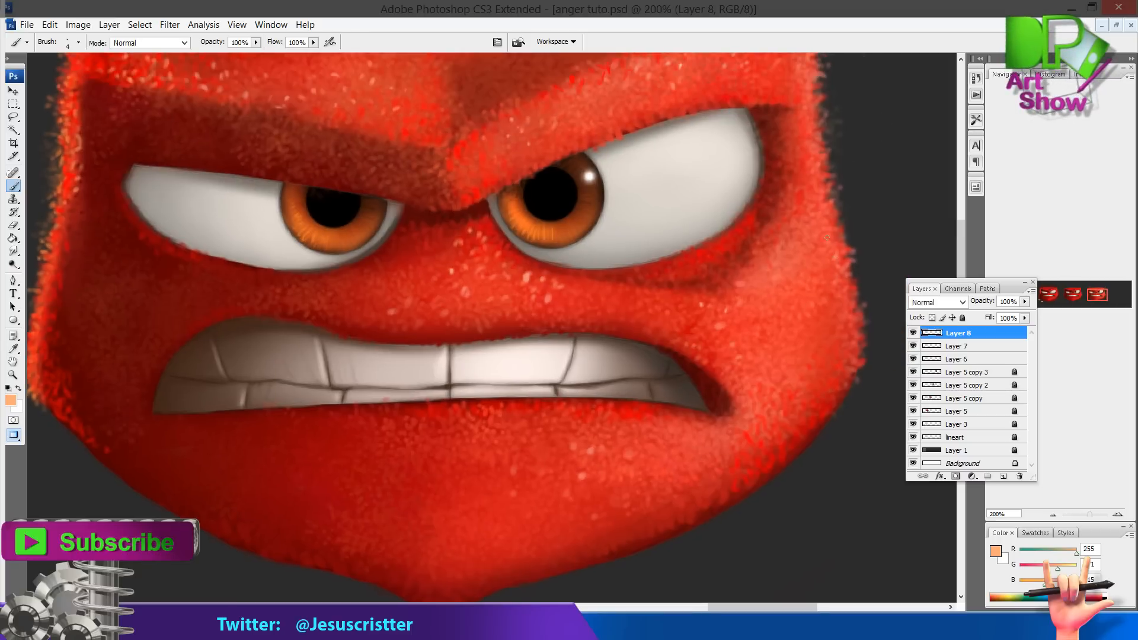
pyautogui.moveTo(835, 255); pyautogui.dragTo(807, 276)
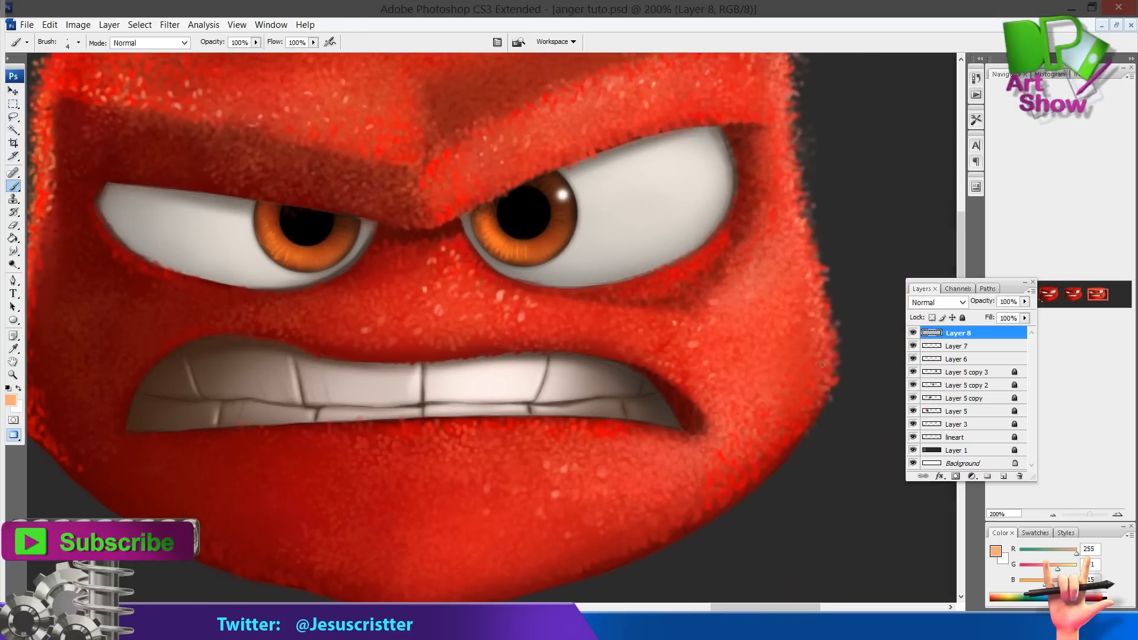
pyautogui.moveTo(822, 365); pyautogui.dragTo(840, 310)
pyautogui.moveTo(611, 369); pyautogui.dragTo(613, 375)
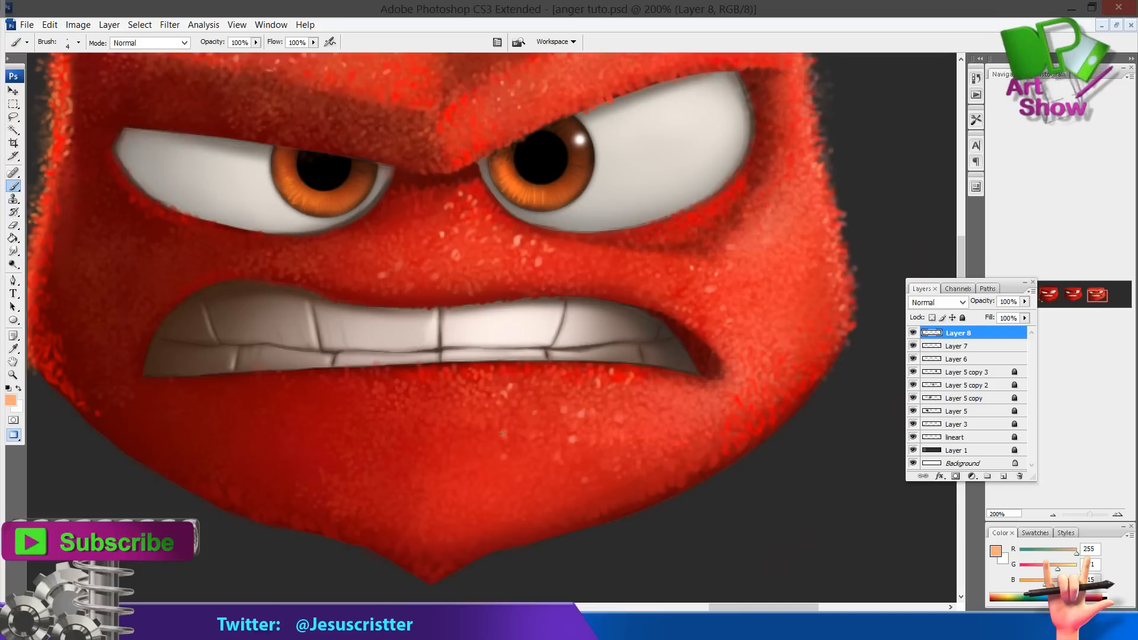
pyautogui.keyDown('ctrl'); pyautogui.keyDown('alt'); pyautogui.click(514, 477); pyautogui.keyUp('alt'); pyautogui.keyUp('ctrl')
pyautogui.keyDown('ctrl'); pyautogui.keyDown('alt'); pyautogui.click(513, 477); pyautogui.keyUp('alt'); pyautogui.keyUp('ctrl')
pyautogui.moveTo(745, 379); pyautogui.dragTo(812, 379)
pyautogui.keyDown('ctrl'); pyautogui.click(606, 384); pyautogui.keyUp('ctrl')
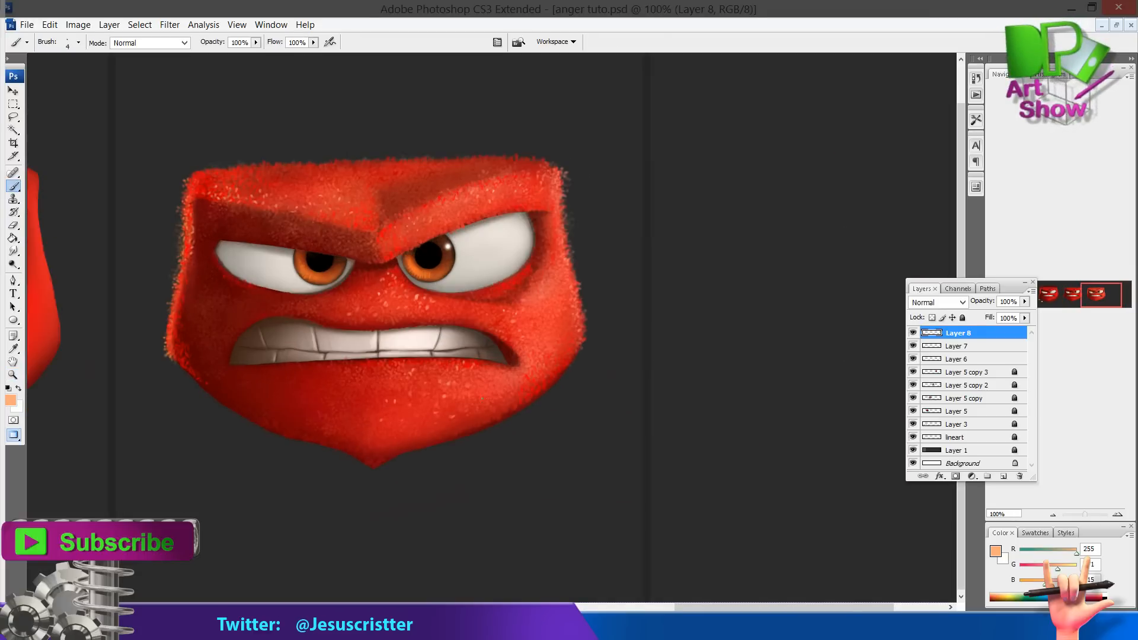
# Add a new layer and paint a short stroke below the right eye's inner corner
pyautogui.keyDown('ctrl'); pyautogui.keyDown('alt'); pyautogui.click(503, 337); pyautogui.keyUp('alt'); pyautogui.keyUp('ctrl')
pyautogui.moveTo(469, 337); pyautogui.dragTo(579, 333)
pyautogui.keyDown('ctrl'); pyautogui.click(576, 333); pyautogui.keyUp('ctrl')
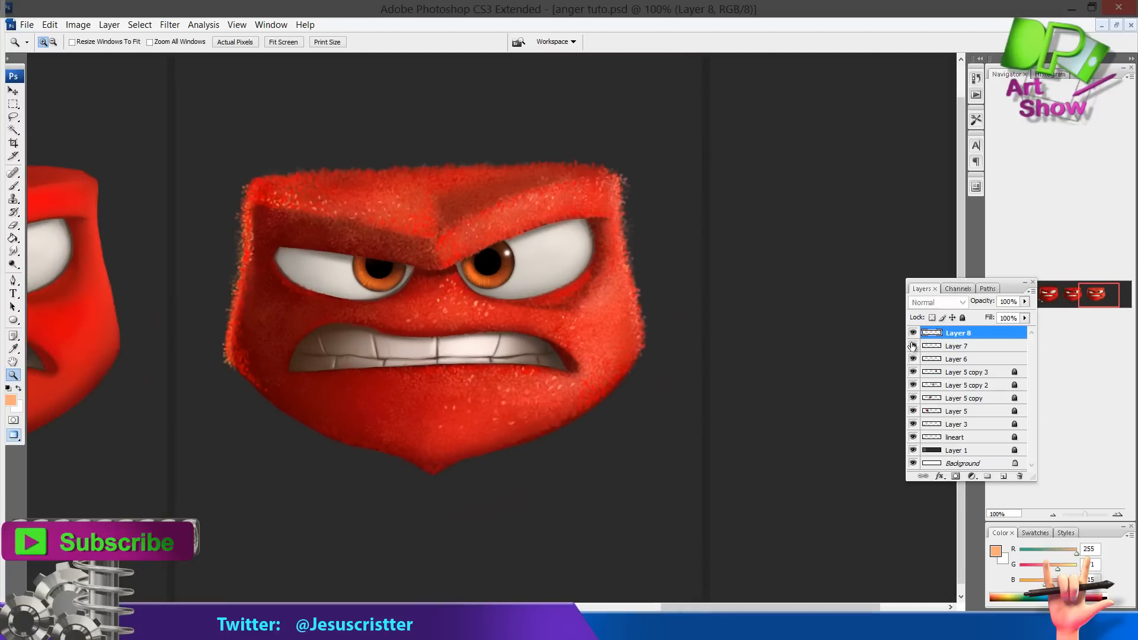
pyautogui.hotkey('ctrl', 'alt', 'shift', 'n')
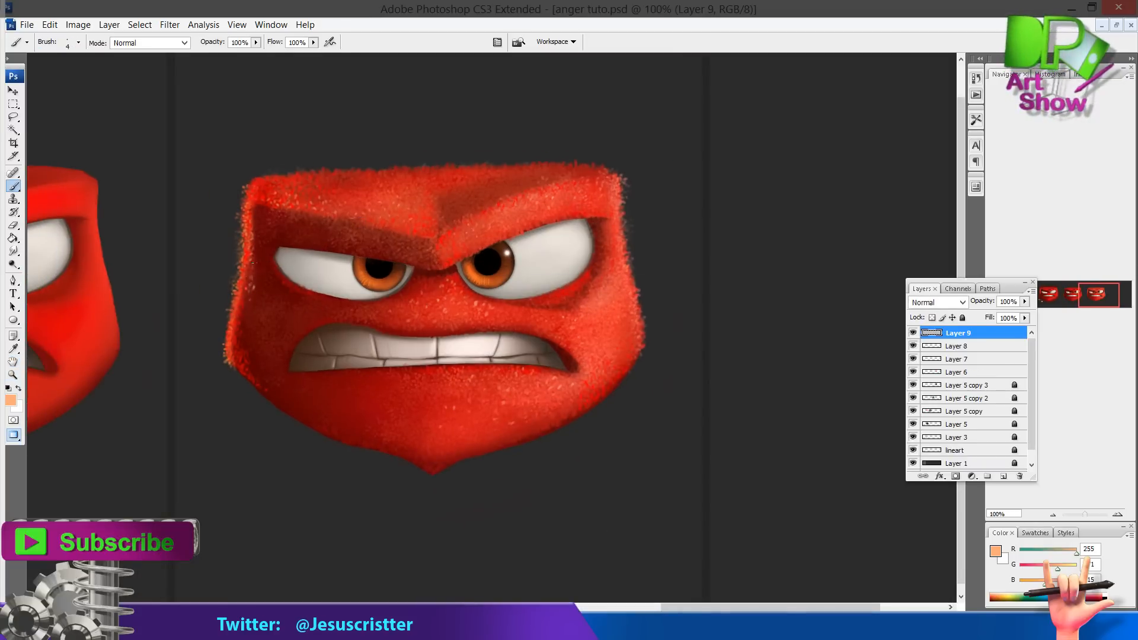
pyautogui.moveTo(549, 315); pyautogui.dragTo(601, 338)
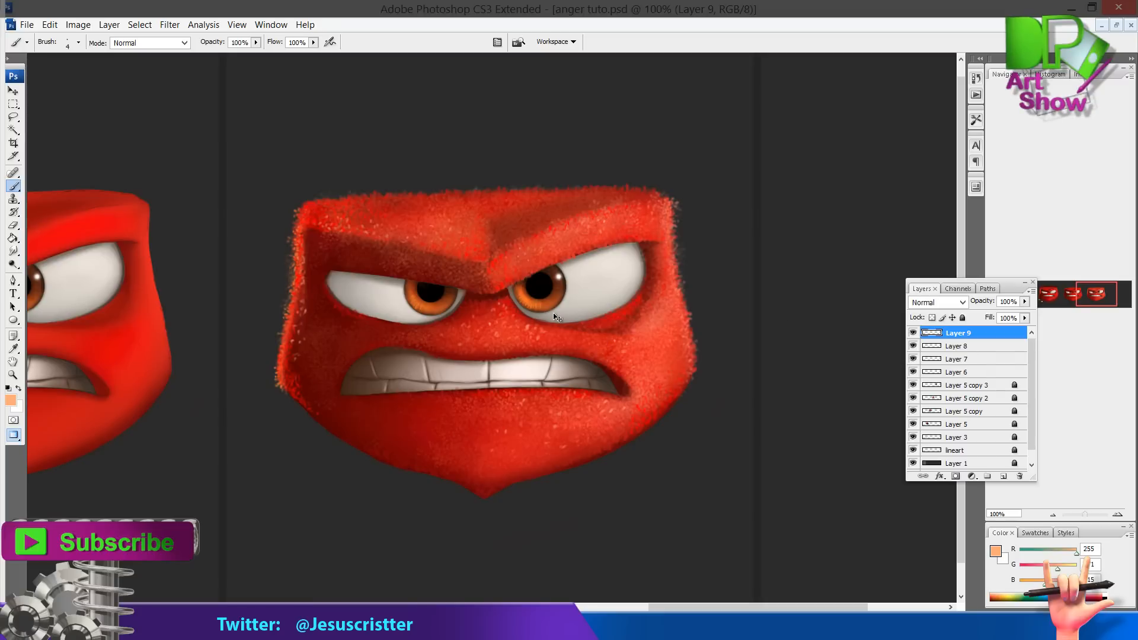
# Merge the painted layers down into Layer 7 and toggle its visibility to compare the result
pyautogui.hotkey('ctrl', 'e')
pyautogui.hotkey('ctrl', 'e')
pyautogui.click(913, 333)
pyautogui.click(913, 334)
pyautogui.press('space')
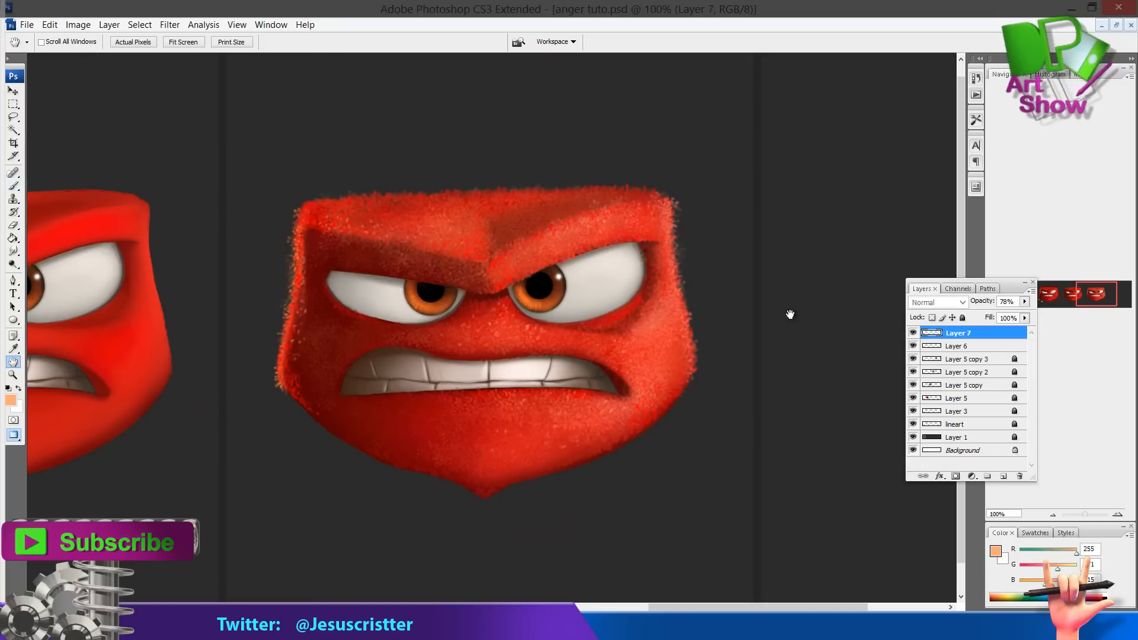
# On a new layer, sample a dark red and shade along the left eye's upper lid and outer corner
pyautogui.keyDown('ctrl'); pyautogui.click(402, 291); pyautogui.keyUp('ctrl')
pyautogui.hotkey('ctrl', 'alt', 'shift', 'n')
pyautogui.keyDown('ctrl'); pyautogui.click(470, 330); pyautogui.keyUp('ctrl')
pyautogui.moveTo(470, 329); pyautogui.dragTo(473, 353)
pyautogui.keyDown('alt'); pyautogui.click(311, 283); pyautogui.keyUp('alt')
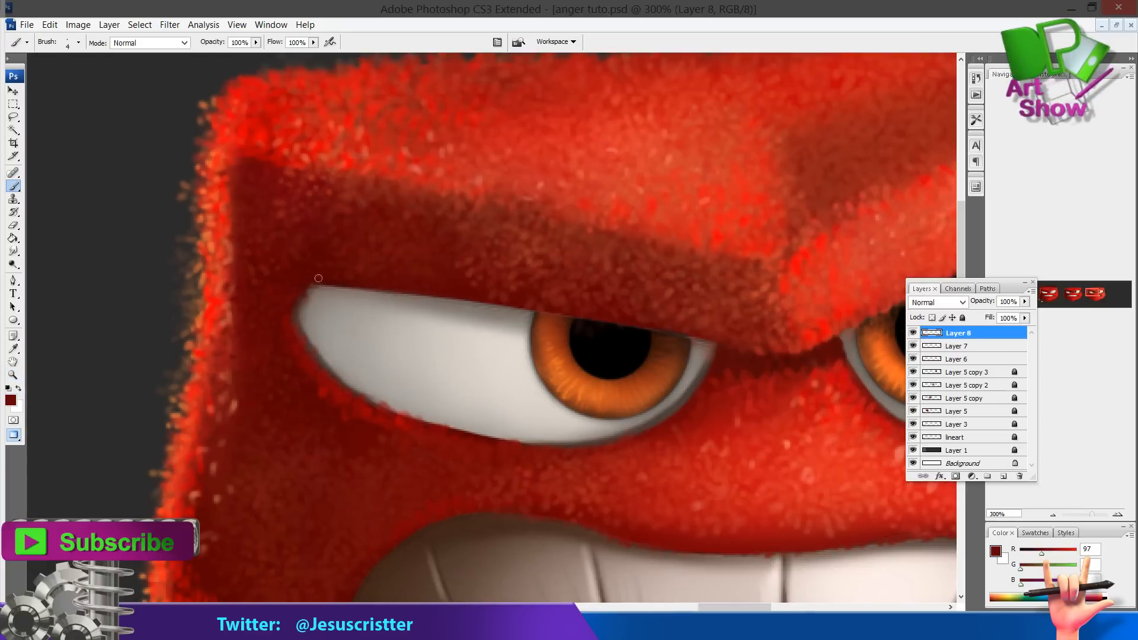
pyautogui.moveTo(318, 278)
pyautogui.mouseDown()
pyautogui.moveTo(253, 286)
pyautogui.moveTo(211, 277)
pyautogui.moveTo(239, 277)
pyautogui.mouseUp()
pyautogui.keyDown('alt'); pyautogui.click(227, 282); pyautogui.keyUp('alt')
pyautogui.keyDown('alt'); pyautogui.click(574, 359); pyautogui.keyUp('alt')
pyautogui.keyDown('alt'); pyautogui.click(248, 284); pyautogui.keyUp('alt')
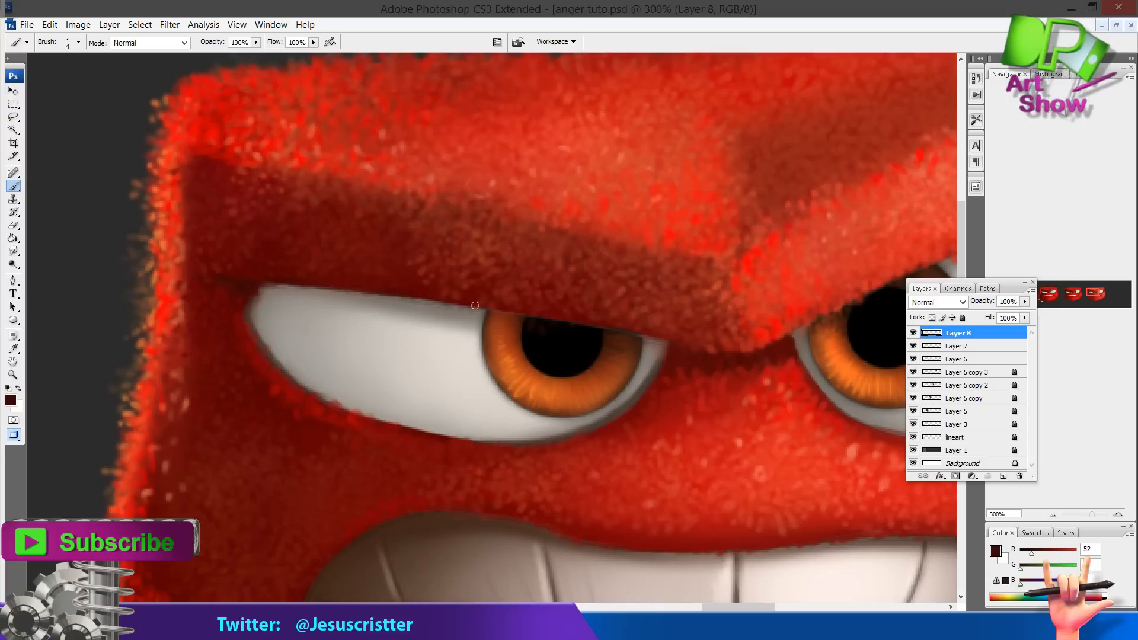
pyautogui.moveTo(647, 334); pyautogui.dragTo(714, 347)
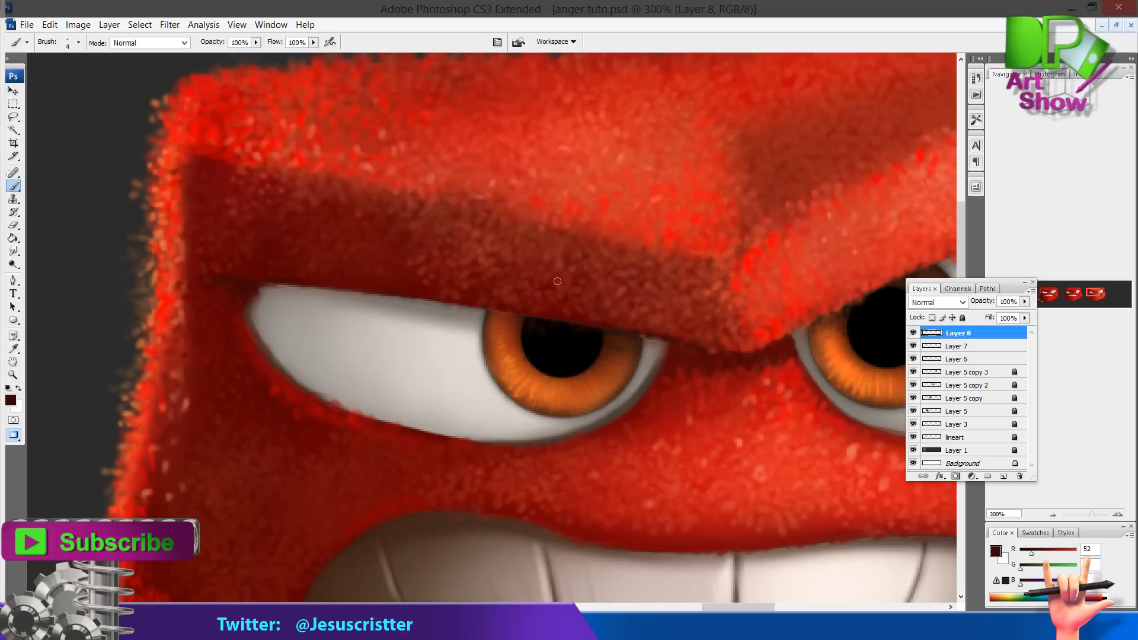
pyautogui.moveTo(344, 293); pyautogui.dragTo(385, 296)
pyautogui.moveTo(368, 254); pyautogui.dragTo(343, 244)
# Sample mid reds, shade below the left eye and around the right eye, and merge the layer down
pyautogui.keyDown('alt'); pyautogui.click(546, 422); pyautogui.keyUp('alt')
pyautogui.moveTo(540, 426); pyautogui.dragTo(563, 418)
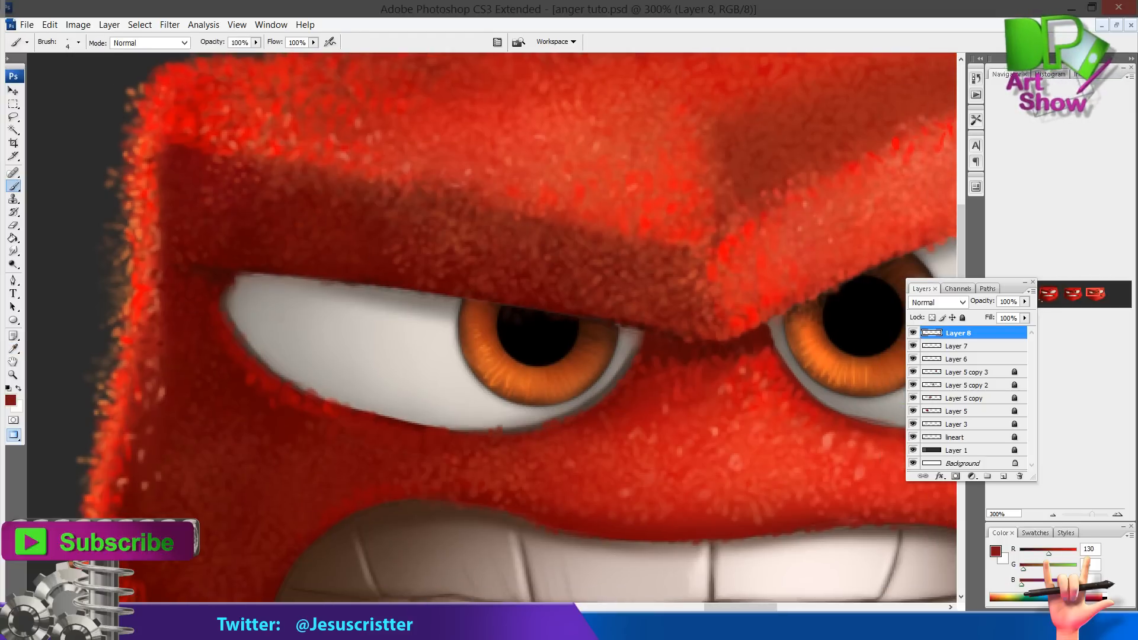
pyautogui.moveTo(437, 429); pyautogui.dragTo(393, 418)
pyautogui.moveTo(818, 409); pyautogui.dragTo(561, 391)
pyautogui.keyDown('alt'); pyautogui.click(574, 403); pyautogui.keyUp('alt')
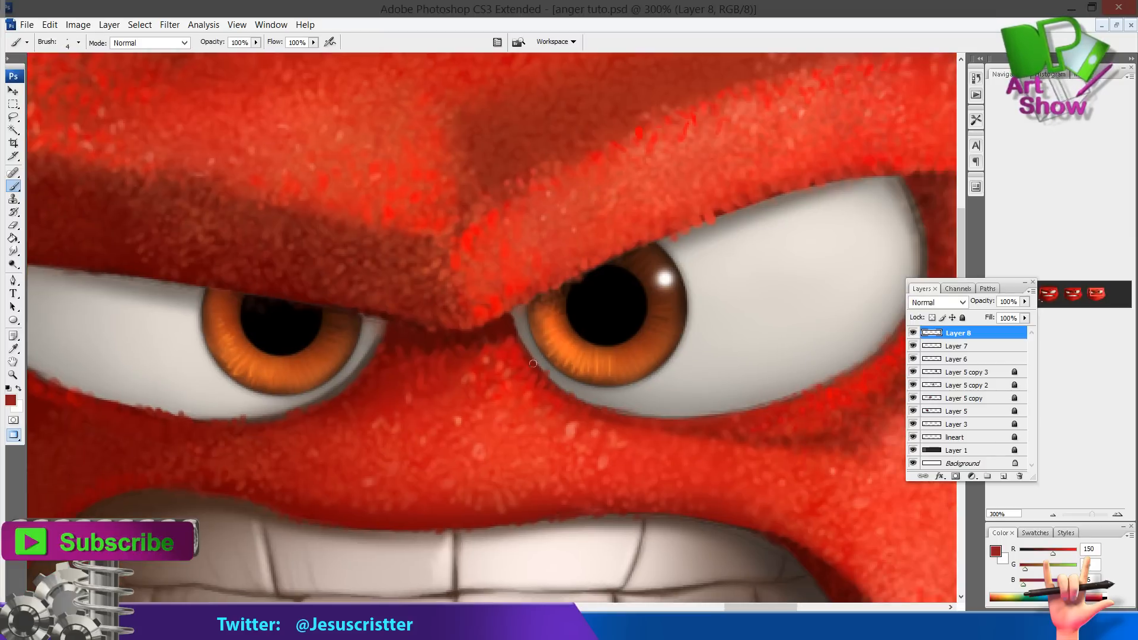
pyautogui.moveTo(855, 368); pyautogui.dragTo(772, 398)
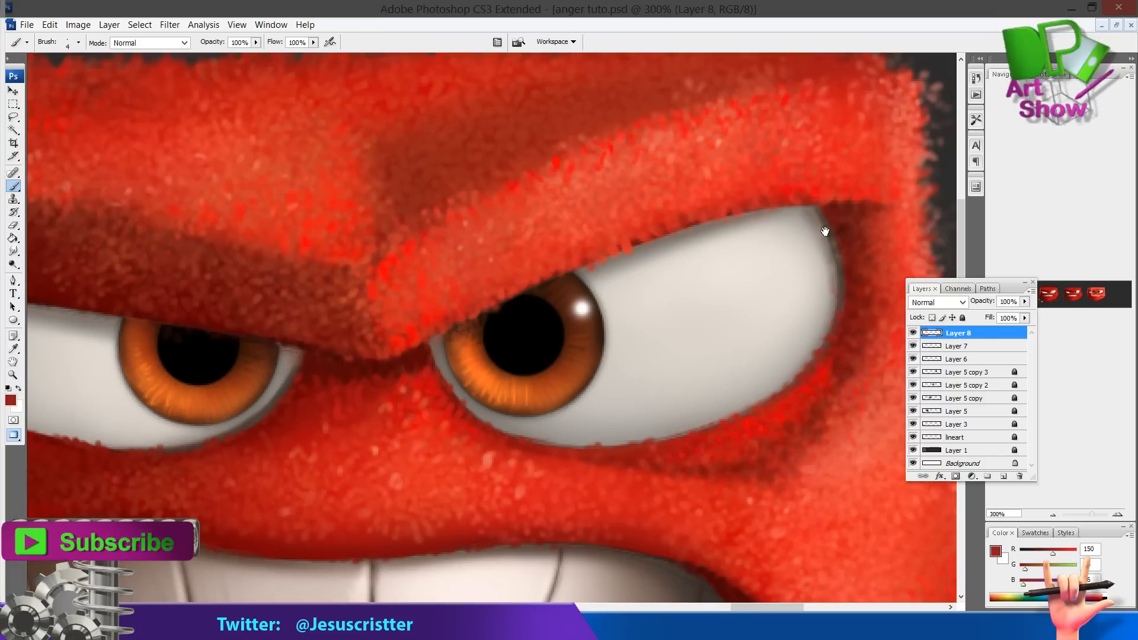
pyautogui.press('z')
pyautogui.keyDown('alt'); pyautogui.click(600, 285); pyautogui.keyUp('alt')
pyautogui.keyDown('alt'); pyautogui.click(600, 284); pyautogui.keyUp('alt')
pyautogui.keyDown('alt'); pyautogui.click(600, 284); pyautogui.keyUp('alt')
pyautogui.moveTo(599, 284); pyautogui.dragTo(671, 261)
pyautogui.hotkey('ctrl', 'e')
pyautogui.click(913, 345)
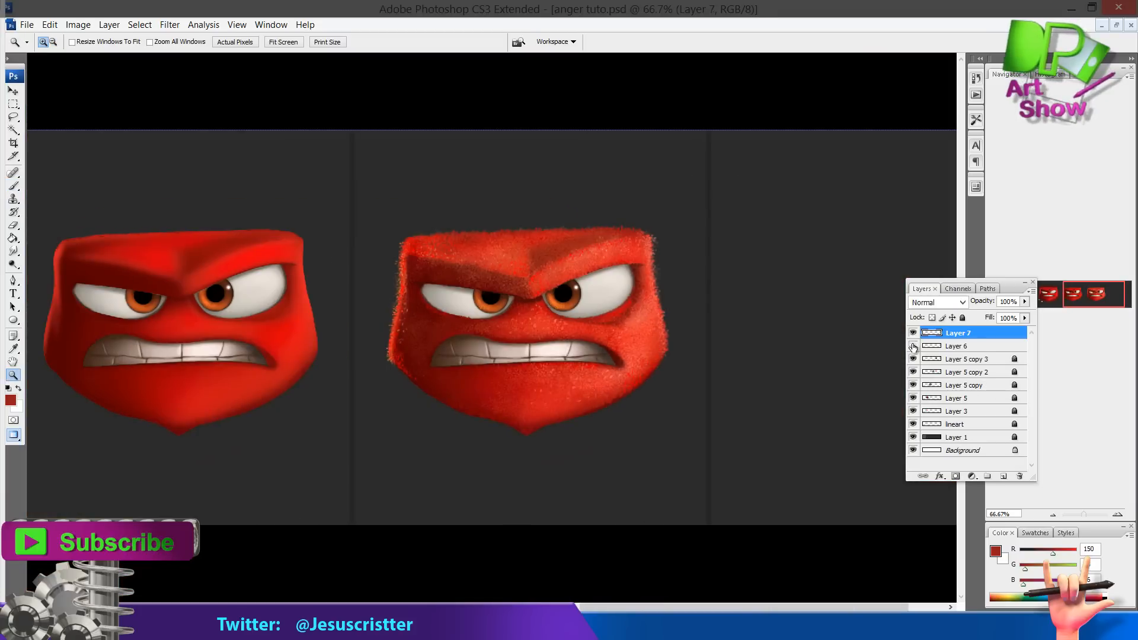
# Select Layer 6, sample a bright red from the lower face and paint a stroke between the eyes
pyautogui.click(957, 346)
pyautogui.click(528, 332)
pyautogui.press('u')
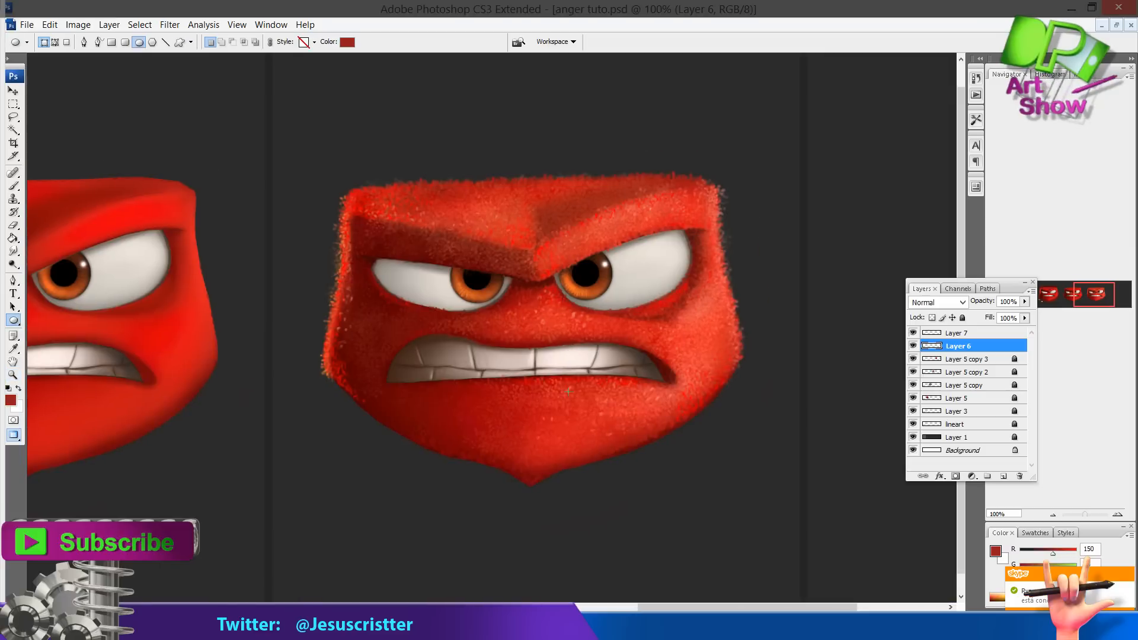
pyautogui.press('b')
pyautogui.keyDown('alt'); pyautogui.click(500, 418); pyautogui.keyUp('alt')
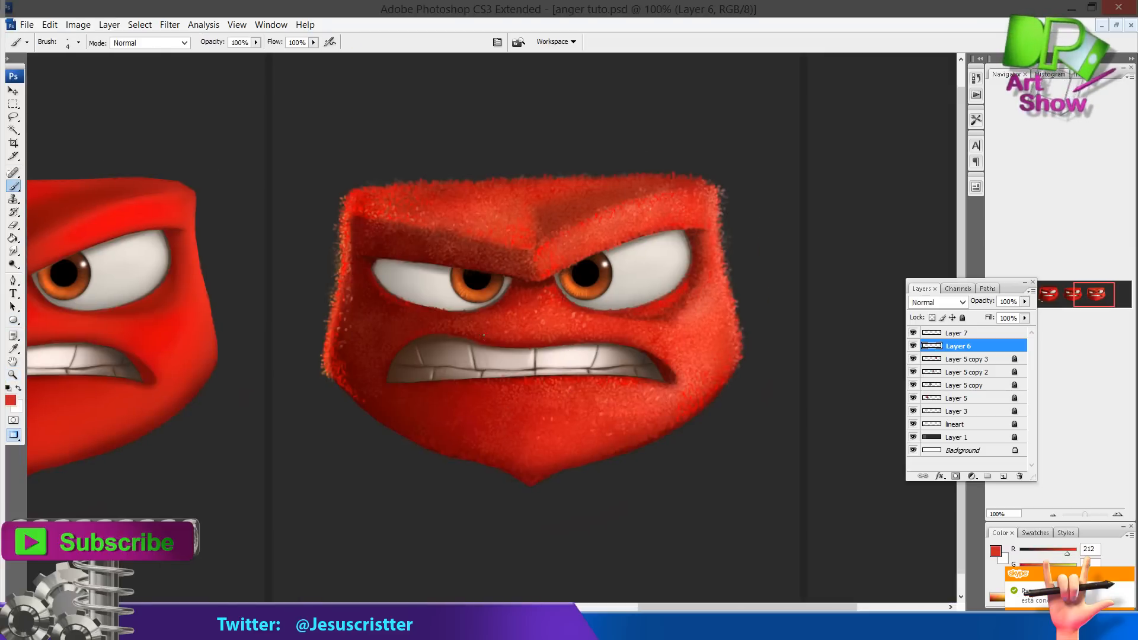
pyautogui.moveTo(602, 325); pyautogui.dragTo(594, 350)
# Merge Layer 6 down into Layer 5 copy 3 and select Layer 7
pyautogui.click(946, 359)
pyautogui.click(962, 318)
pyautogui.click(948, 346)
pyautogui.hotkey('ctrl', 'e')
pyautogui.click(949, 333)
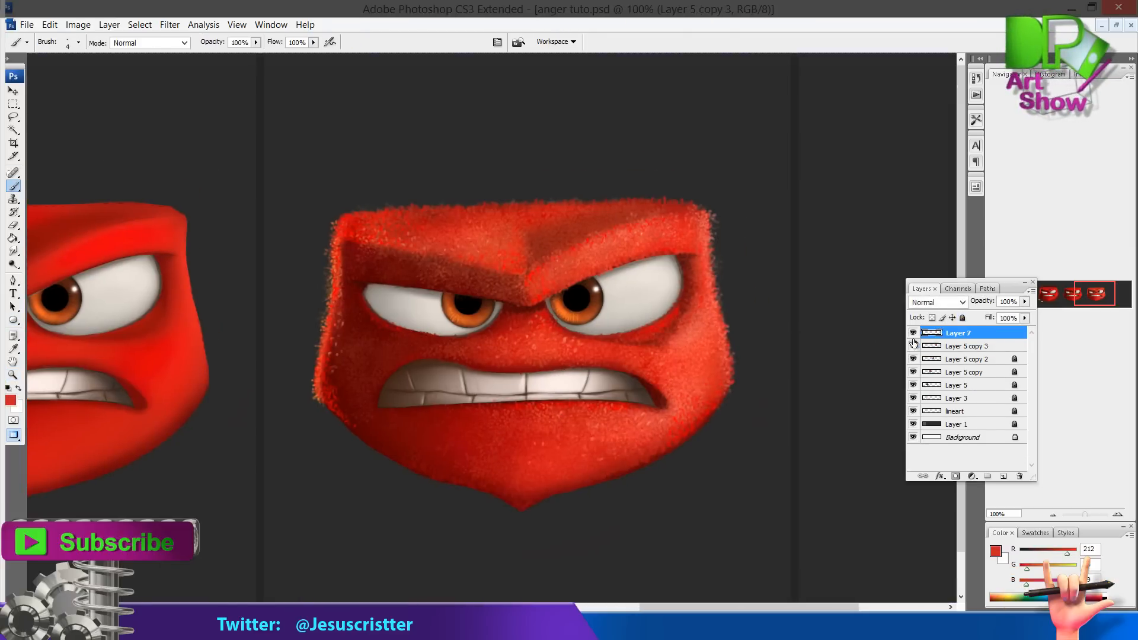
# Merge Layer 7 down into Layer 5 copy 3 and duplicate the merged fur layer
pyautogui.hotkey('ctrl', 'e')
pyautogui.click(913, 334)
pyautogui.click(913, 333)
pyautogui.moveTo(883, 334); pyautogui.dragTo(840, 329)
pyautogui.moveTo(966, 334); pyautogui.dragTo(1003, 476)
# Brighten the duplicated layer with Brightness/Contrast, setting brightness to +15 and contrast to +21
pyautogui.click(78, 25)
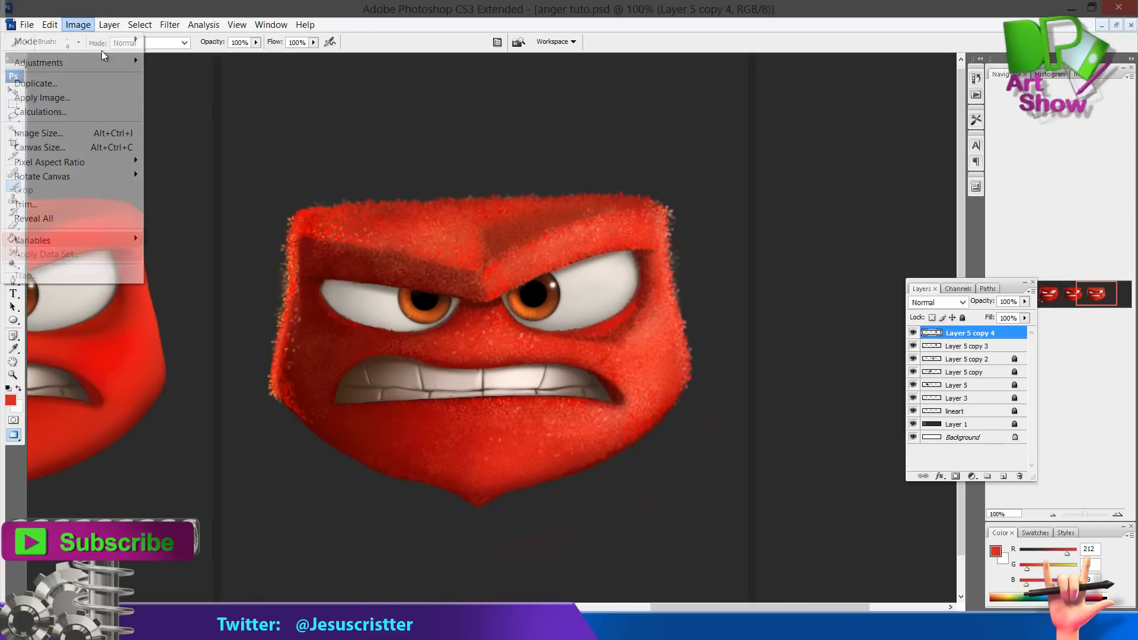
pyautogui.moveTo(104, 59)
pyautogui.click(202, 147)
pyautogui.moveTo(633, 139); pyautogui.dragTo(639, 140)
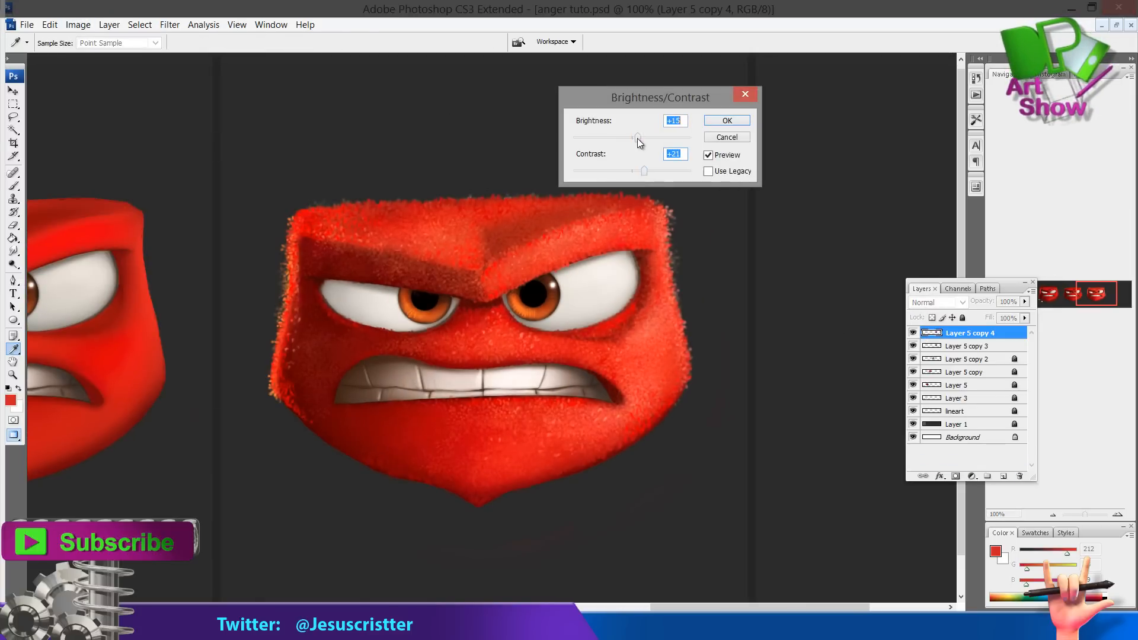
pyautogui.click(727, 121)
# Duplicate the brightened layer and darken the new copy with Brightness/Contrast
pyautogui.click(913, 333)
pyautogui.click(913, 334)
pyautogui.press('e')
pyautogui.hotkey('ctrl', 'j')
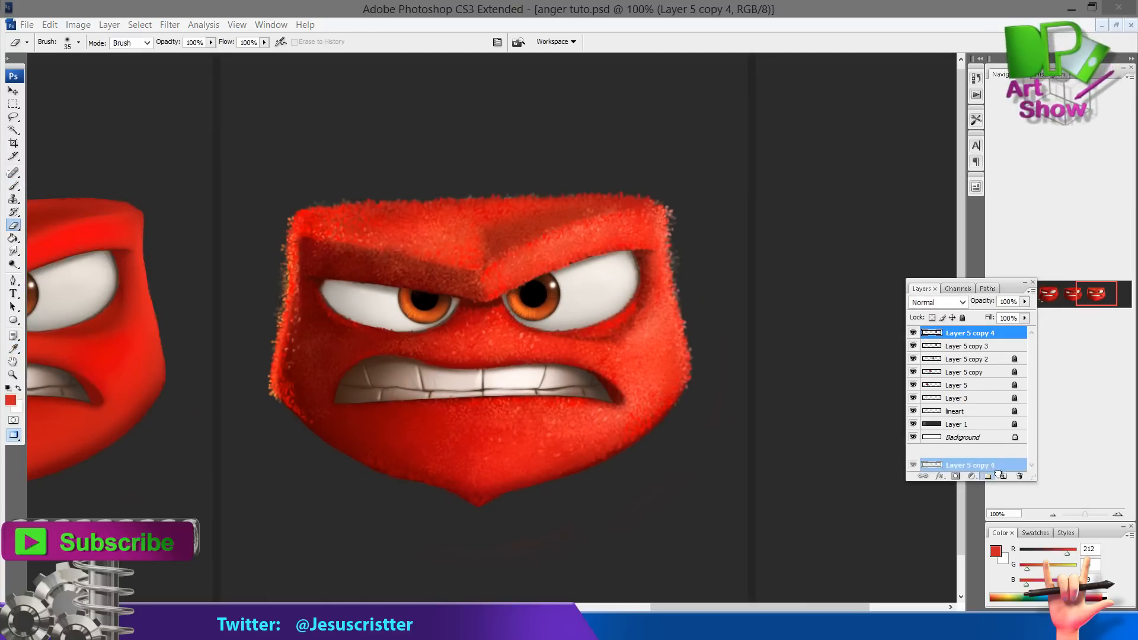
pyautogui.click(79, 25)
pyautogui.moveTo(71, 63)
pyautogui.click(195, 147)
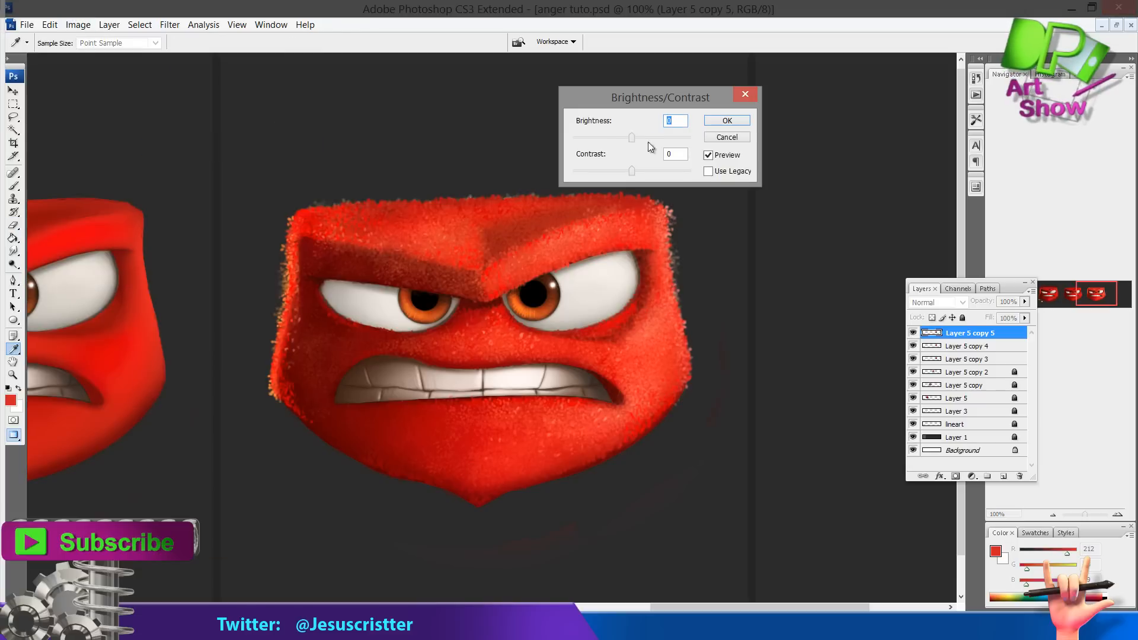
pyautogui.moveTo(648, 141); pyautogui.dragTo(613, 137)
pyautogui.click(724, 123)
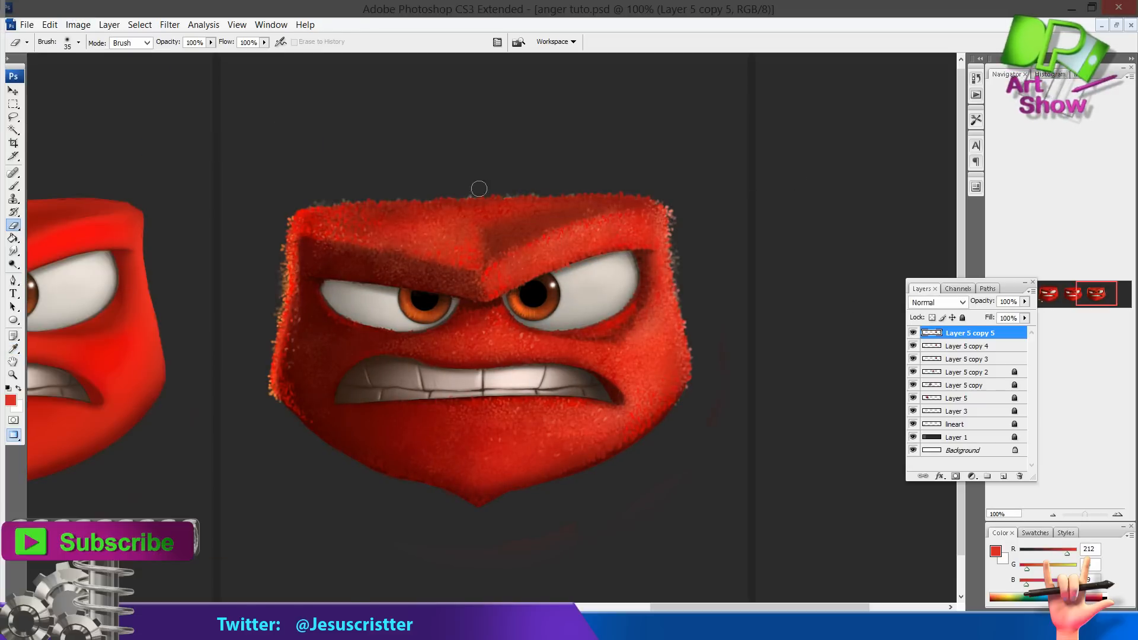
# Erase the darkened copy between the eyes, along the left brow, down the right side and on the lower left cheek
pyautogui.moveTo(529, 249)
pyautogui.mouseDown()
pyautogui.moveTo(506, 267)
pyautogui.moveTo(508, 285)
pyautogui.mouseUp()
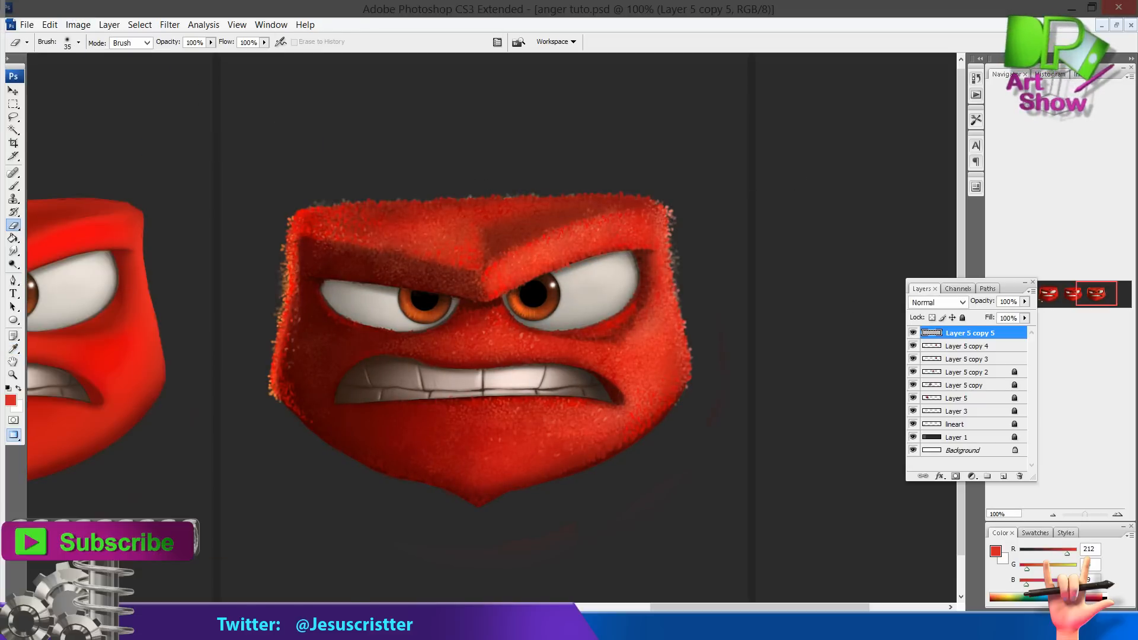
pyautogui.moveTo(460, 228); pyautogui.dragTo(437, 253)
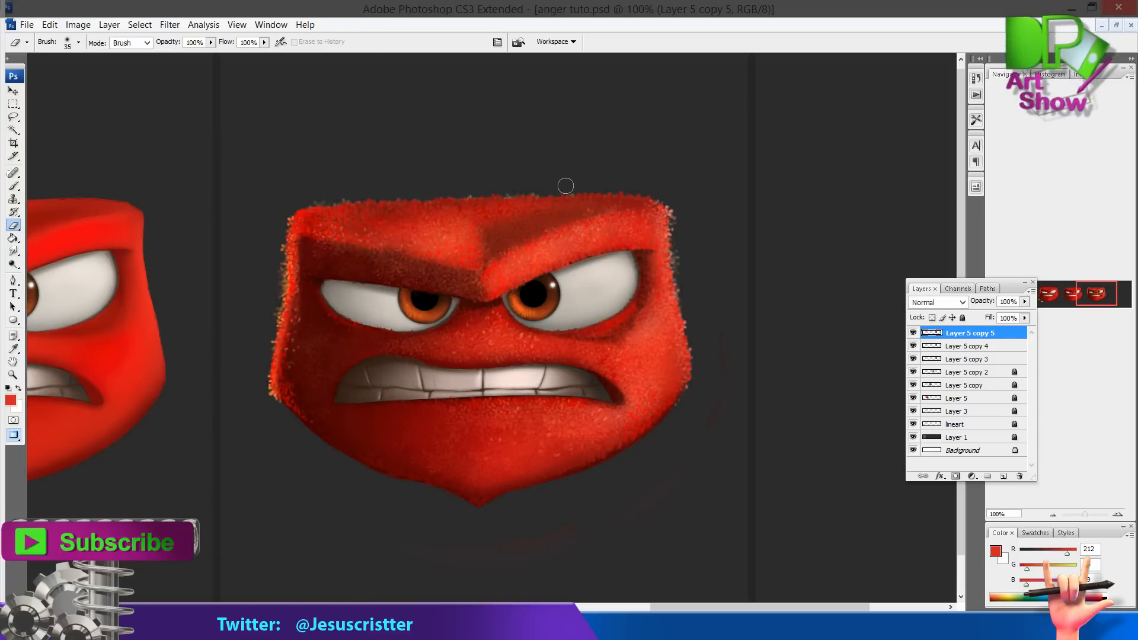
pyautogui.moveTo(678, 243); pyautogui.dragTo(677, 386)
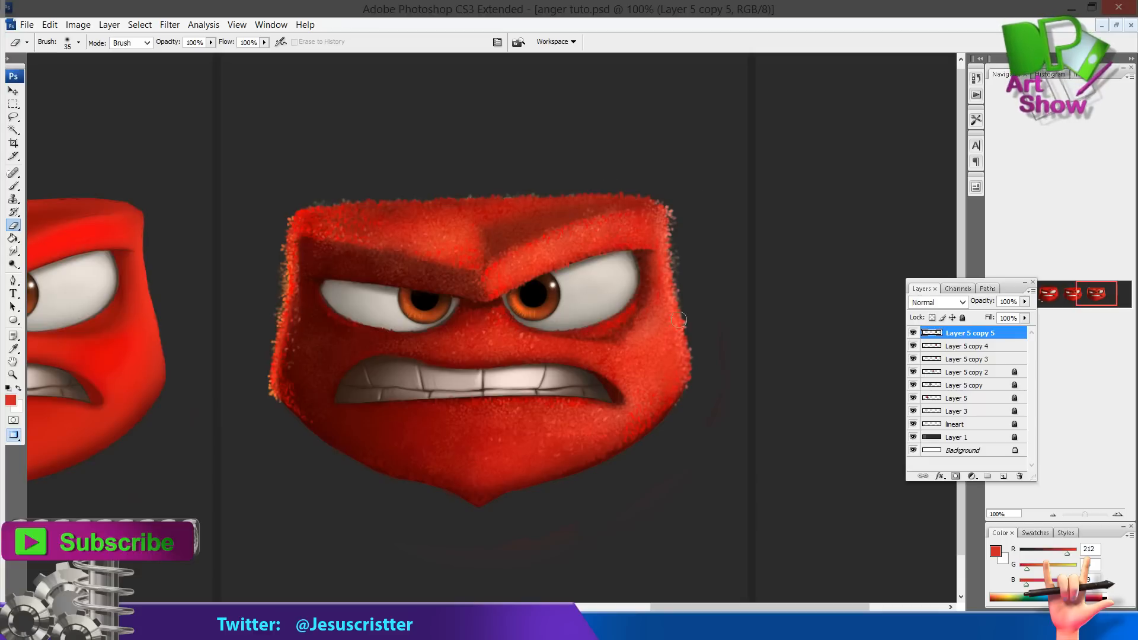
pyautogui.press(']')
pyautogui.press(']')
pyautogui.press(']')
pyautogui.press(']')
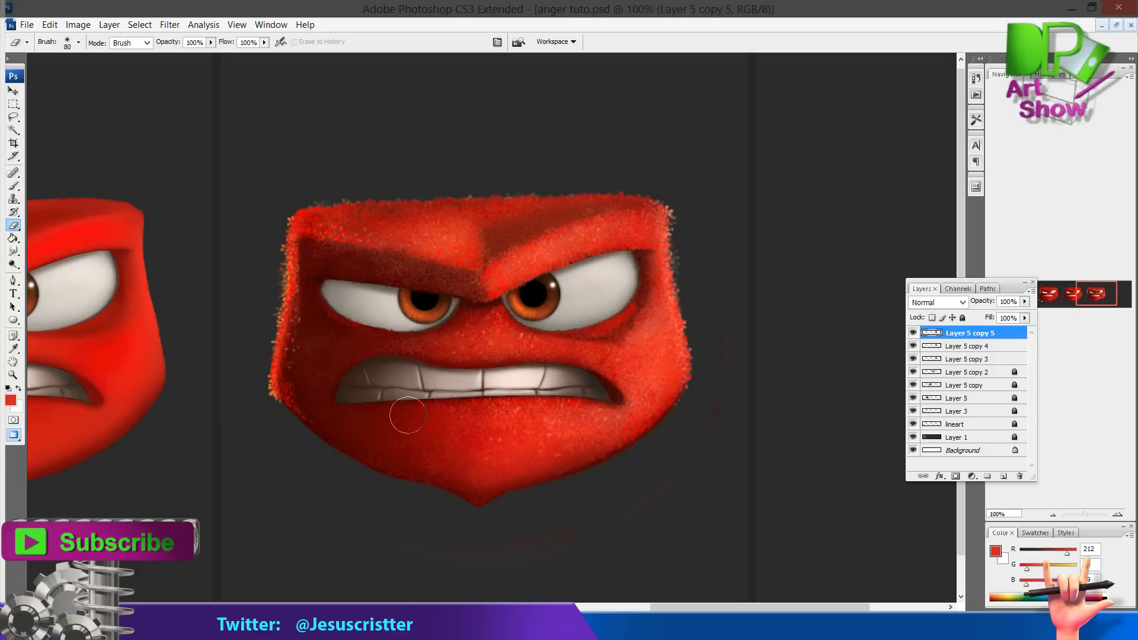
pyautogui.press('[')
pyautogui.press('[')
pyautogui.click(452, 413)
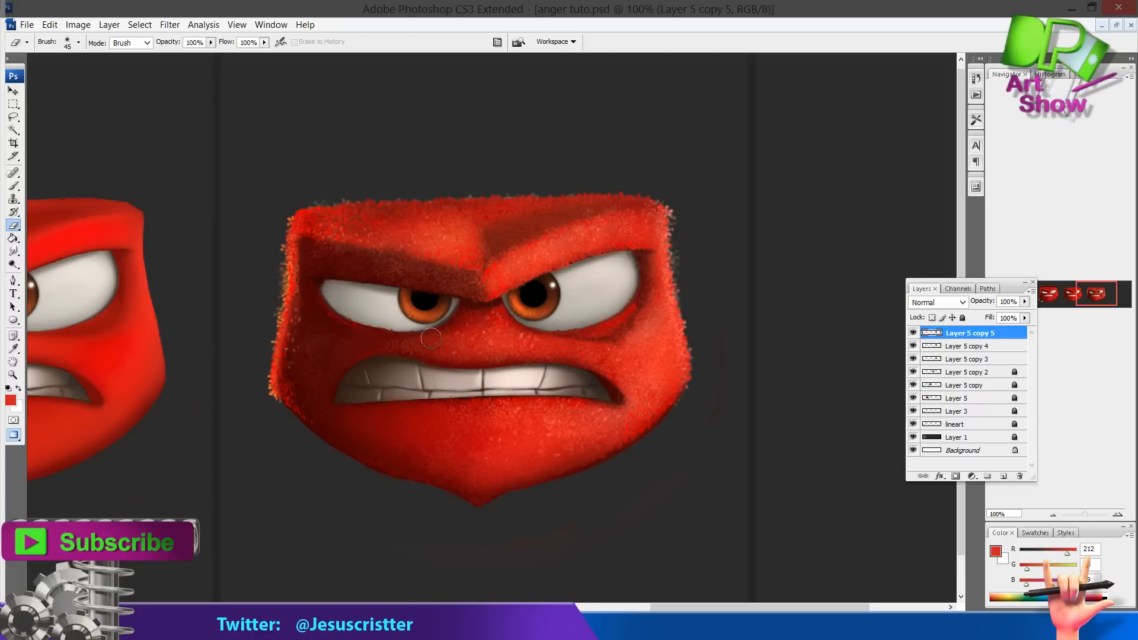
# Merge the darkened copy down into Layer 5 copy 4
pyautogui.press('[')
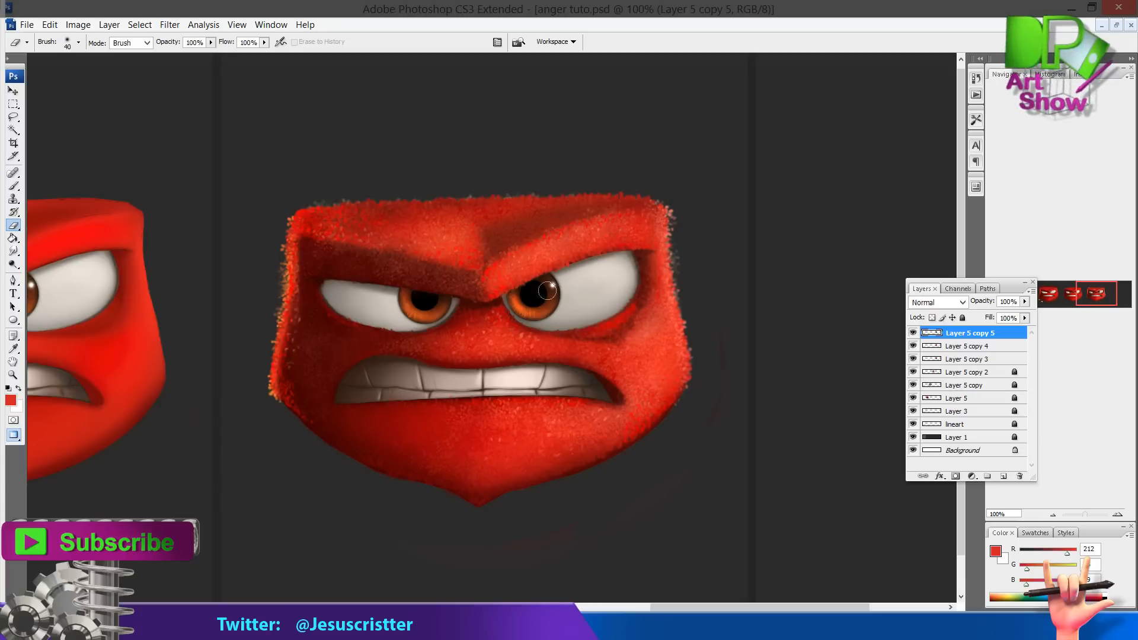
pyautogui.press(']')
pyautogui.press(']')
pyautogui.press(']')
pyautogui.press(']')
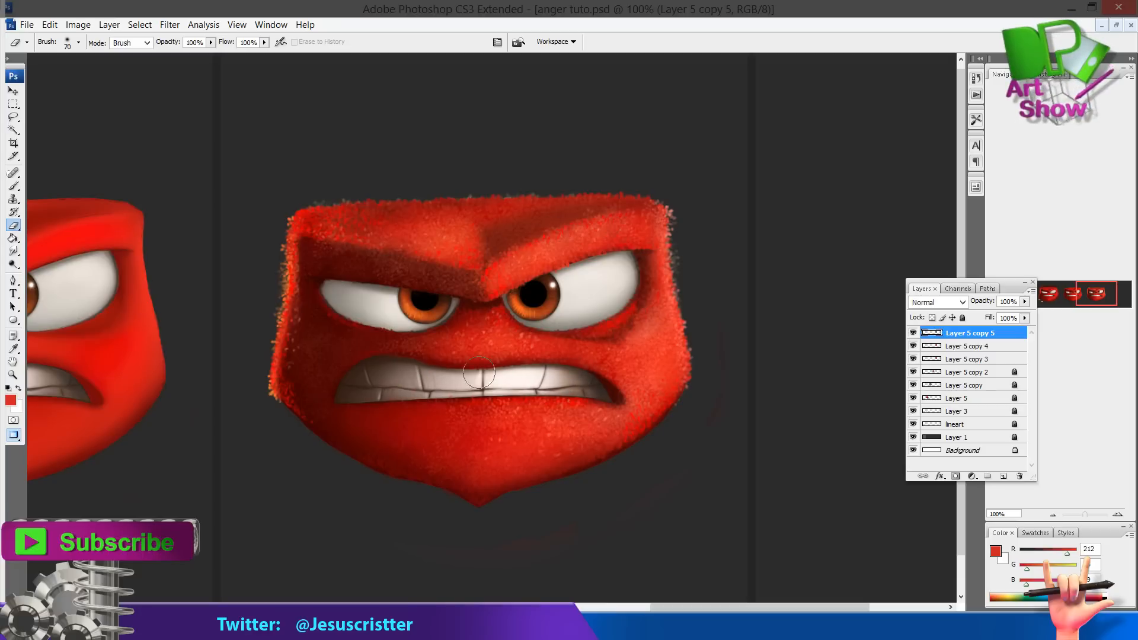
pyautogui.press(']')
pyautogui.press(']')
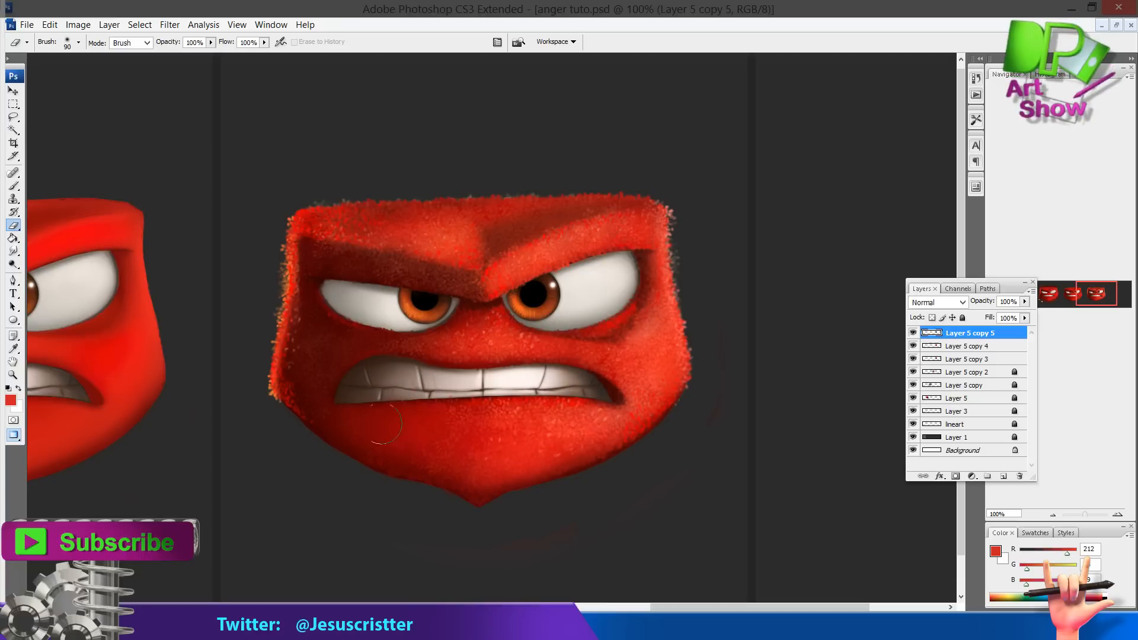
pyautogui.press('z')
pyautogui.hotkey('ctrl', '-')
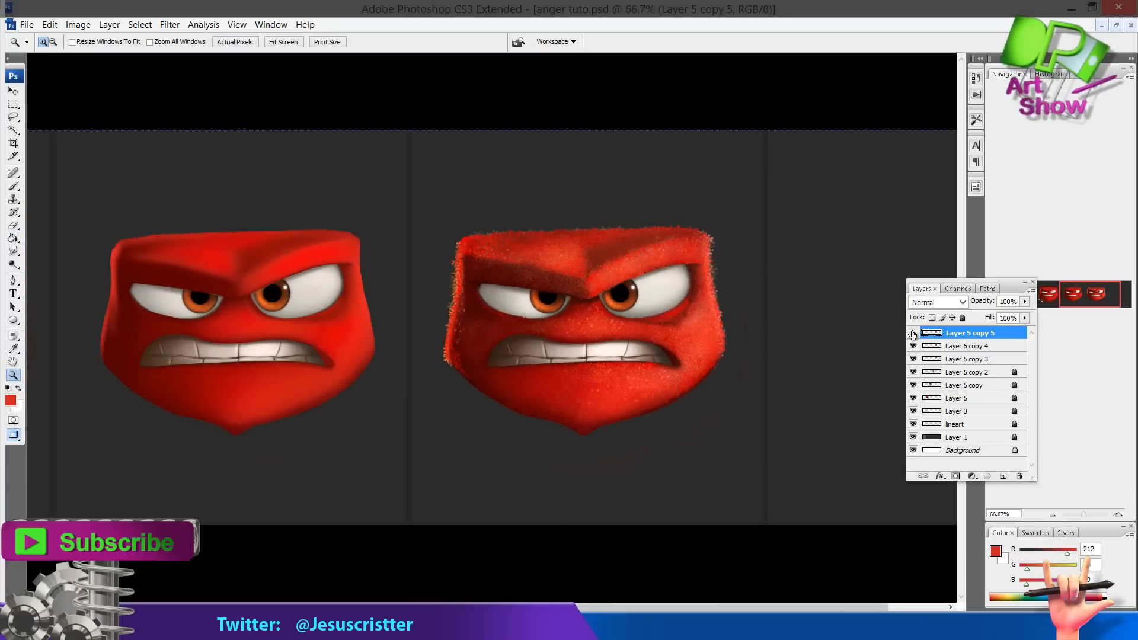
pyautogui.click(608, 327)
pyautogui.click(609, 326)
pyautogui.moveTo(579, 253)
pyautogui.mouseDown()
pyautogui.moveTo(731, 310)
pyautogui.moveTo(775, 256)
pyautogui.mouseUp()
pyautogui.hotkey('ctrl', 'e')
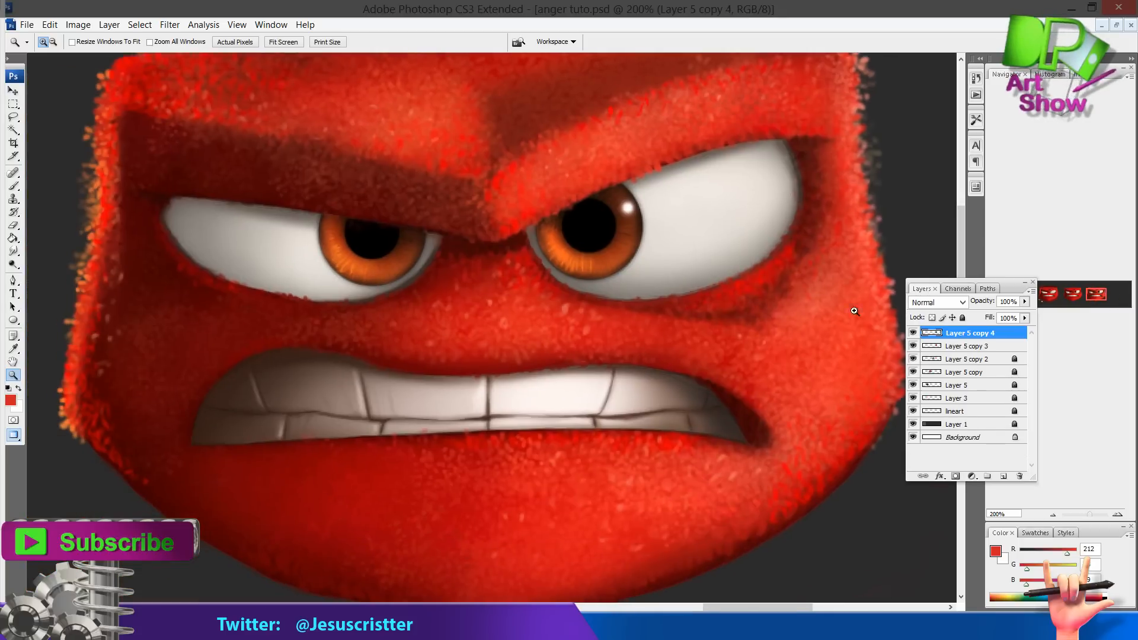
# With a small Smudge brush, smudge the fur edge below the teeth and below the left eye
pyautogui.press('r')
pyautogui.press('[')
pyautogui.press('[')
pyautogui.press('[')
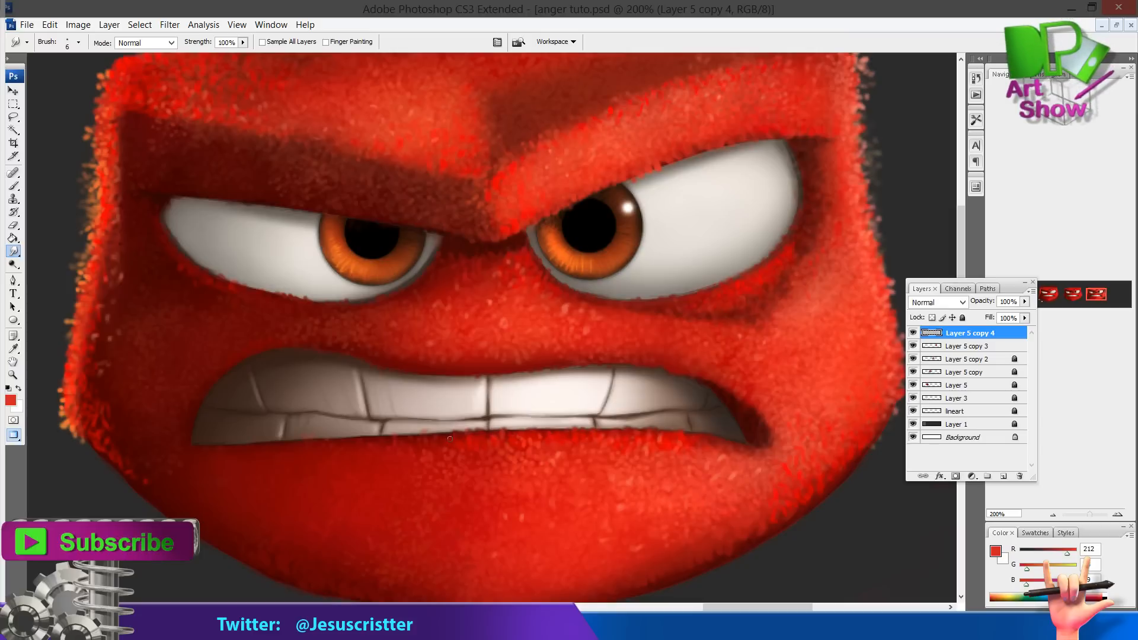
pyautogui.moveTo(427, 434); pyautogui.dragTo(378, 434)
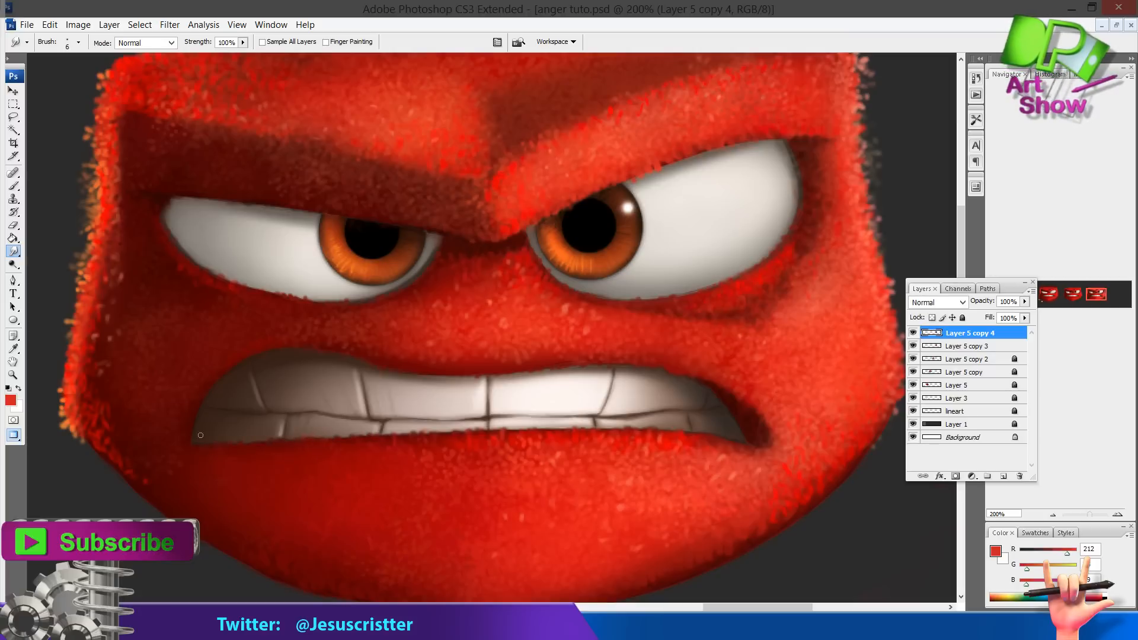
pyautogui.moveTo(366, 302); pyautogui.dragTo(357, 314)
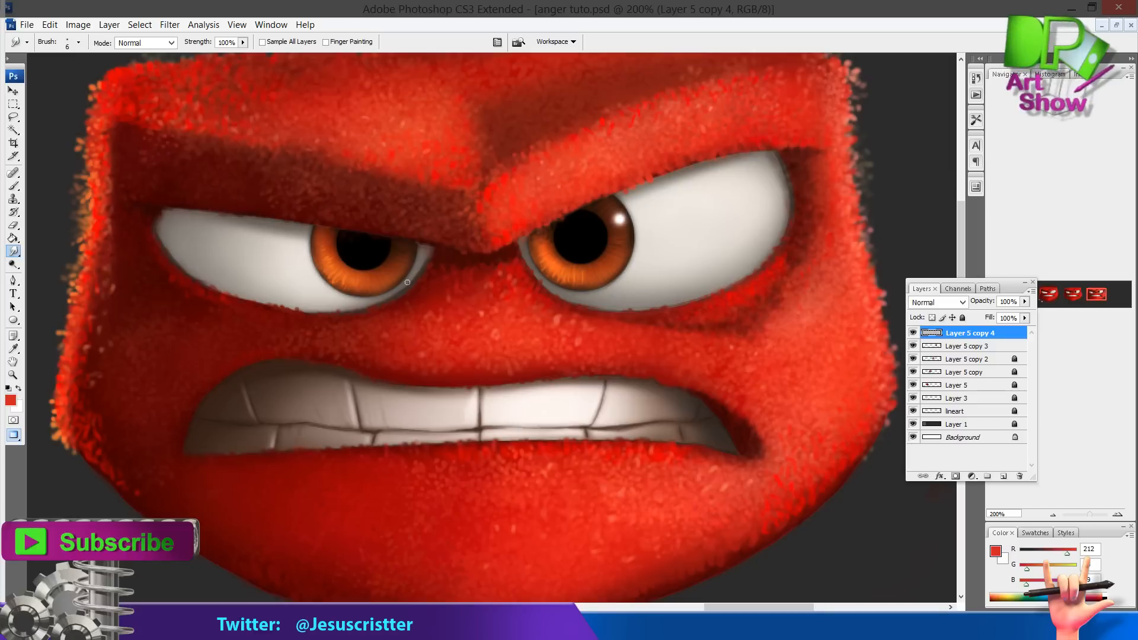
# Sample the eye white, create a new layer and paint light strokes along the left eye's lower edge with a small brush
pyautogui.press('i')
pyautogui.click(707, 231)
pyautogui.hotkey('ctrl', 'alt', 'shift', 'n')
pyautogui.press('b')
pyautogui.click(79, 42)
pyautogui.doubleClick(99, 276)
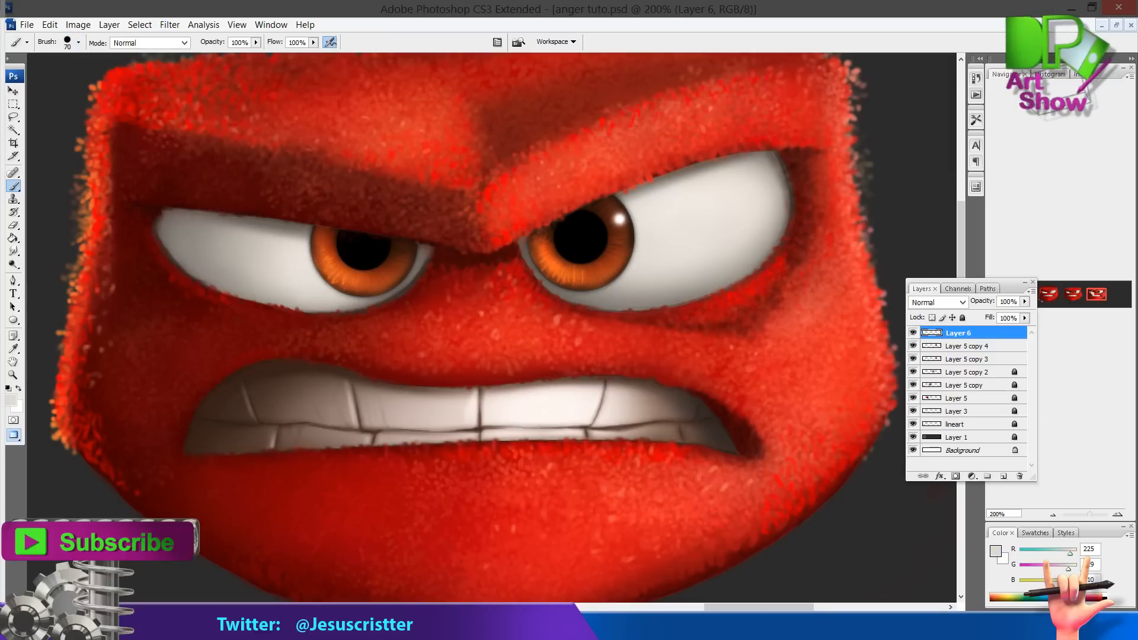
pyautogui.click(78, 42)
pyautogui.doubleClick(61, 277)
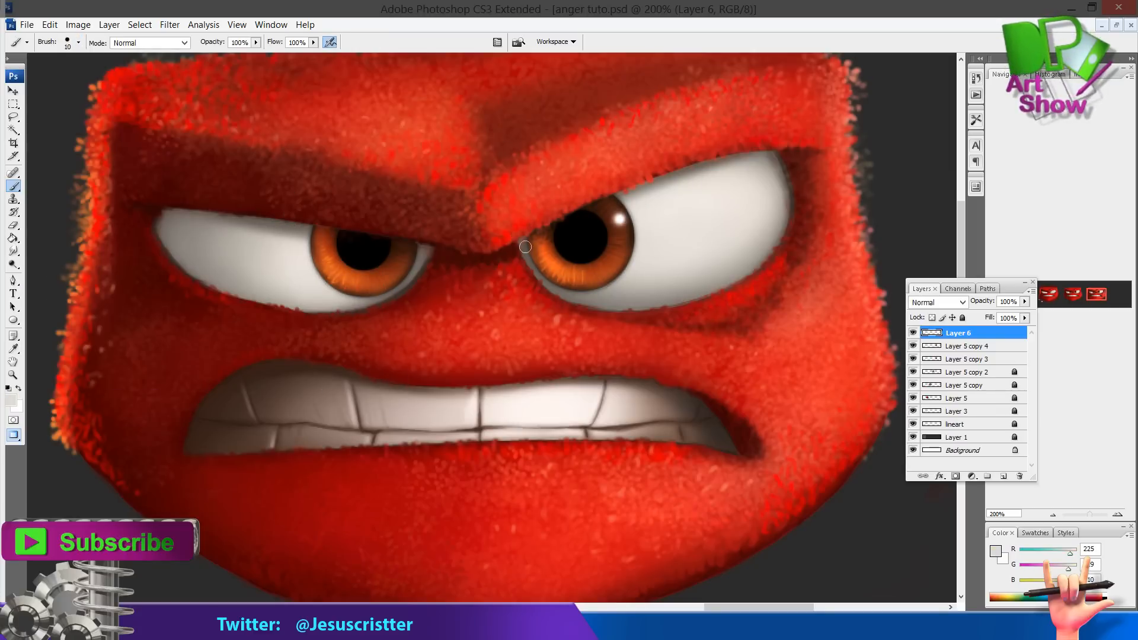
pyautogui.press('e')
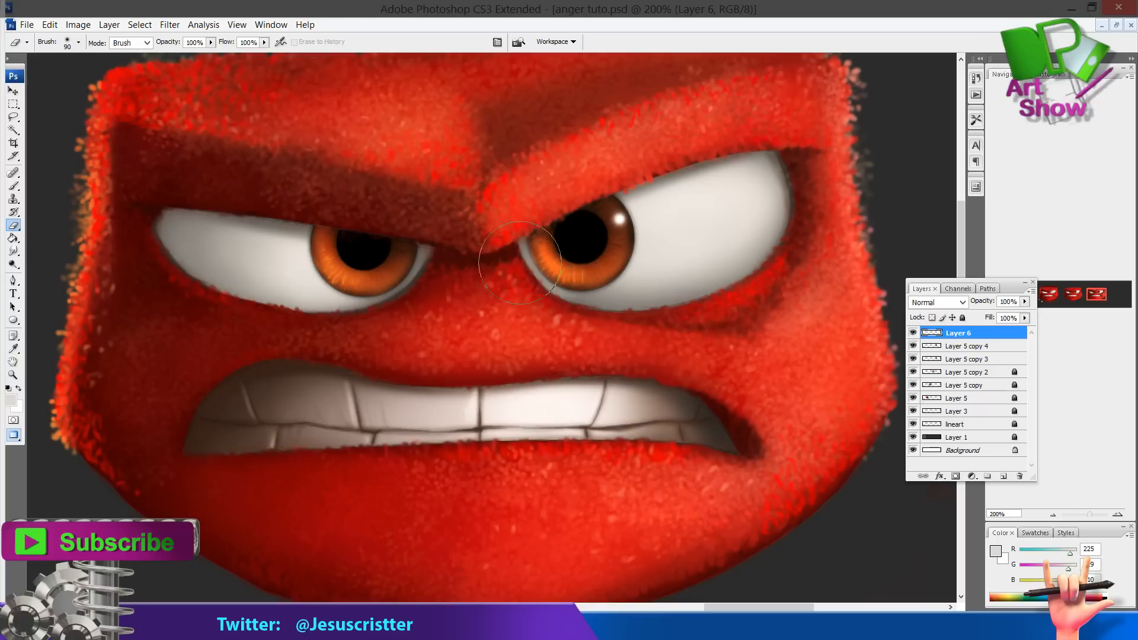
pyautogui.press('b')
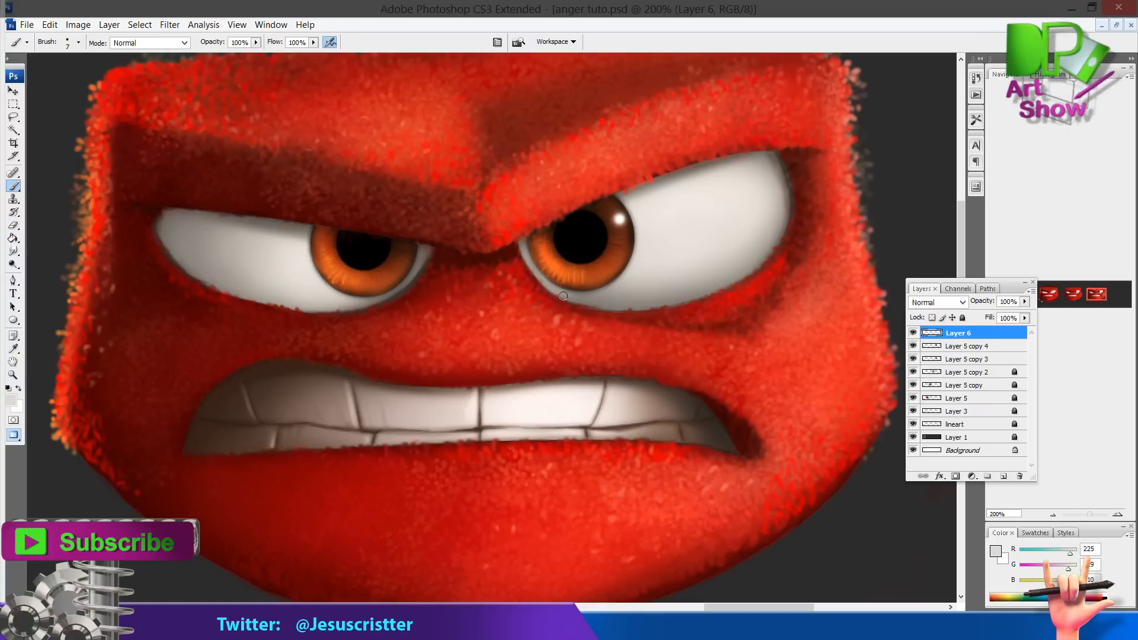
pyautogui.press('e')
pyautogui.press('b')
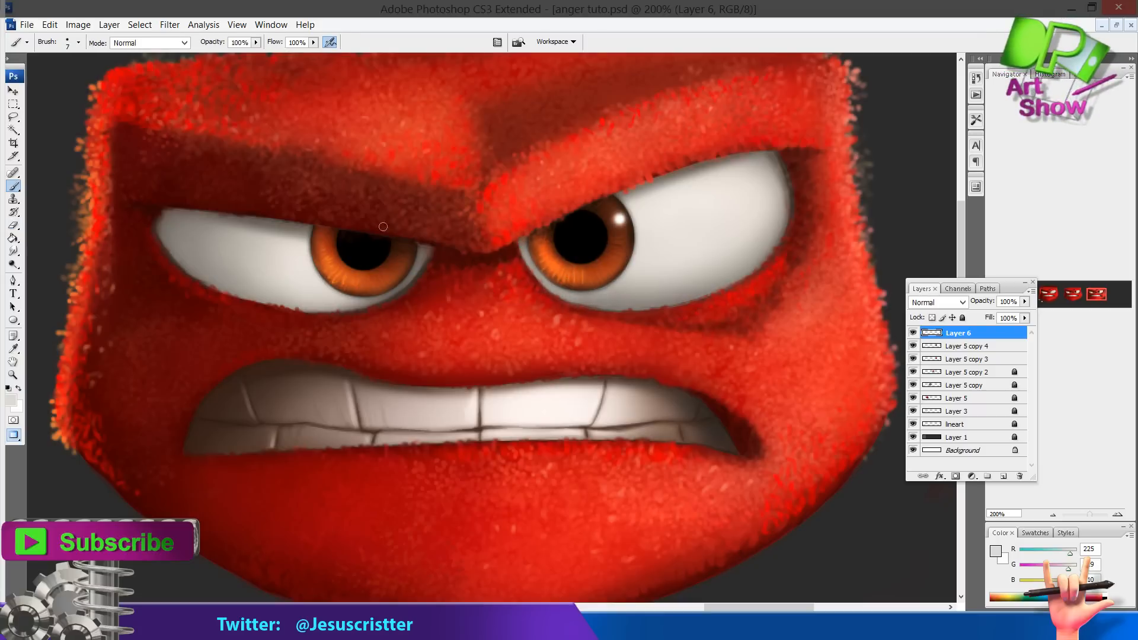
pyautogui.moveTo(421, 255); pyautogui.dragTo(364, 303)
pyautogui.moveTo(403, 280); pyautogui.dragTo(428, 252)
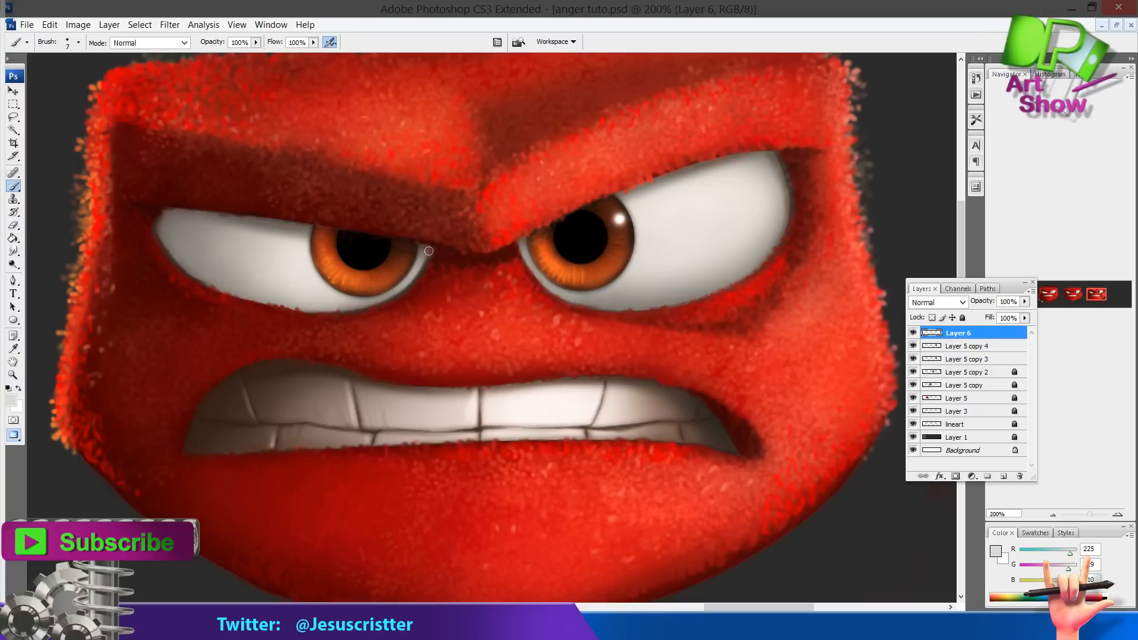
# Erase along the right side of the face and duplicate Layer 5 copy 3
pyautogui.press('z')
pyautogui.keyDown('alt'); pyautogui.click(493, 255); pyautogui.keyUp('alt')
pyautogui.click(598, 246)
pyautogui.press('b')
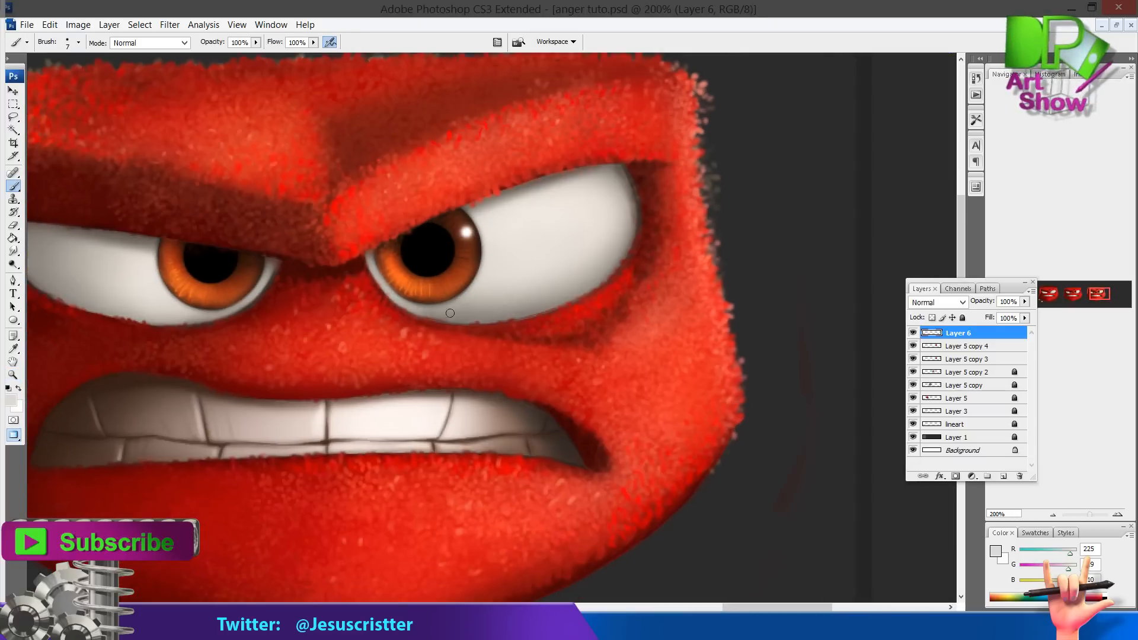
pyautogui.press('e')
pyautogui.hotkey('ctrl', '-')
pyautogui.hotkey('ctrl', '-')
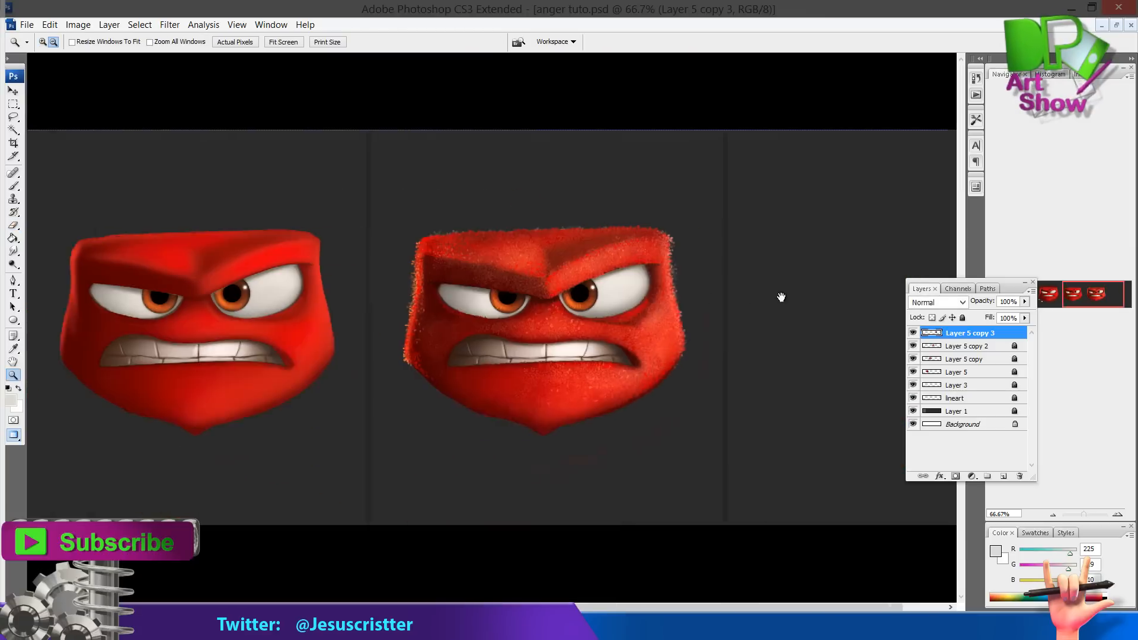
pyautogui.moveTo(781, 297); pyautogui.dragTo(735, 297)
pyautogui.moveTo(988, 335); pyautogui.dragTo(1004, 476)
pyautogui.moveTo(584, 283); pyautogui.dragTo(705, 277)
pyautogui.press('v')
pyautogui.press('f')
pyautogui.click(682, 279)
# Duplicate the fur layer again, hide Layer 5 copy 4 and select Layer 5 copy 5
pyautogui.moveTo(985, 335); pyautogui.dragTo(1003, 476)
pyautogui.click(962, 348)
pyautogui.click(913, 346)
pyautogui.click(913, 359)
pyautogui.click(914, 359)
pyautogui.click(963, 333)
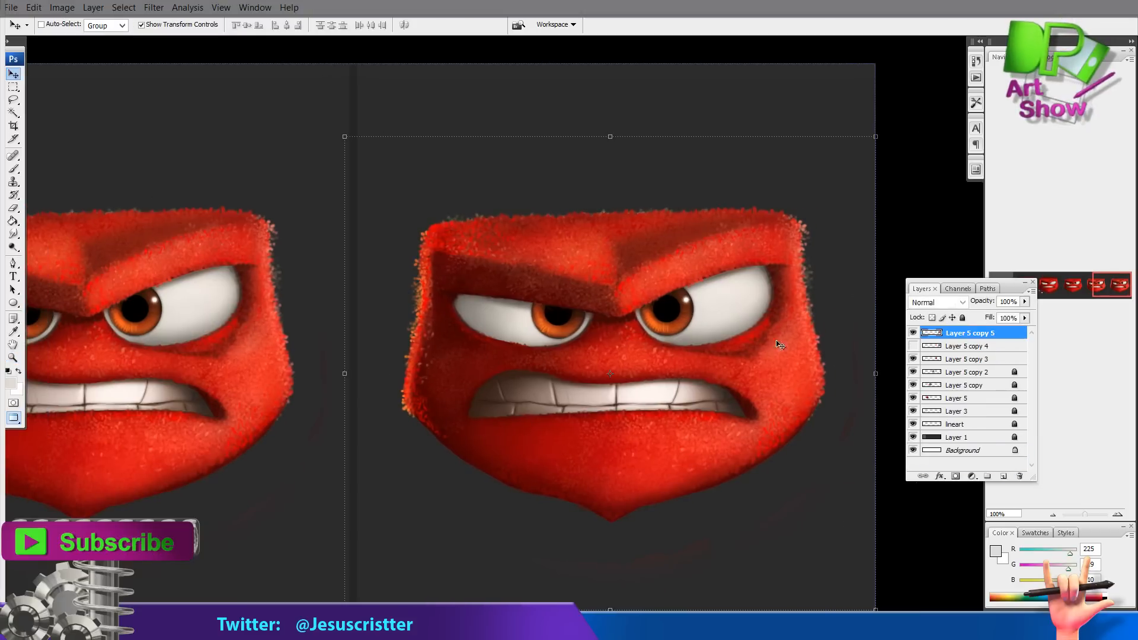
pyautogui.moveTo(585, 312); pyautogui.dragTo(581, 312)
# Copy a marquee selection of the top fur layer and paste it onto a new layer
pyautogui.click(13, 100)
pyautogui.moveTo(440, 209)
pyautogui.mouseDown()
pyautogui.moveTo(457, 440)
pyautogui.moveTo(449, 206)
pyautogui.moveTo(752, 202)
pyautogui.moveTo(403, 215)
pyautogui.moveTo(443, 219)
pyautogui.mouseUp()
pyautogui.hotkey('ctrl', 'c')
pyautogui.hotkey('ctrl', 'v')
pyautogui.click(13, 73)
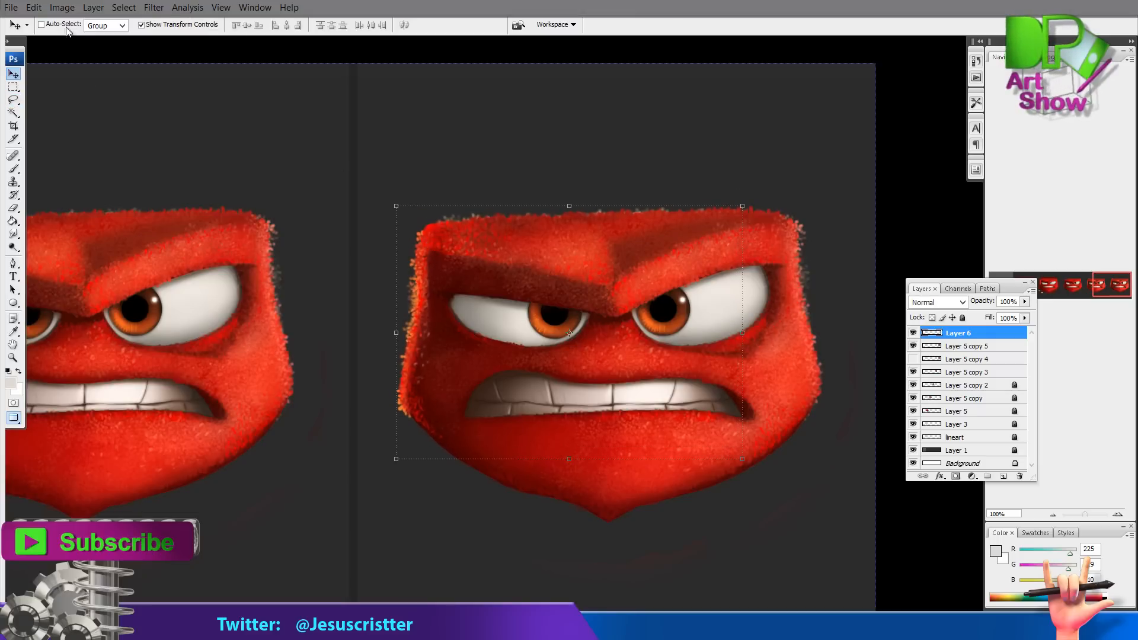
# Recolour the pasted fur layer blue with Hue/Saturation
pyautogui.click(62, 8)
pyautogui.moveTo(65, 46)
pyautogui.click(189, 166)
pyautogui.click(774, 226)
pyautogui.moveTo(643, 181); pyautogui.dragTo(723, 180)
pyautogui.moveTo(626, 151); pyautogui.dragTo(676, 153)
pyautogui.moveTo(673, 212); pyautogui.dragTo(680, 211)
pyautogui.click(788, 122)
# Set the blue layer's opacity to 70% and erase the blue fur across the top and inner edges
pyautogui.press('h')
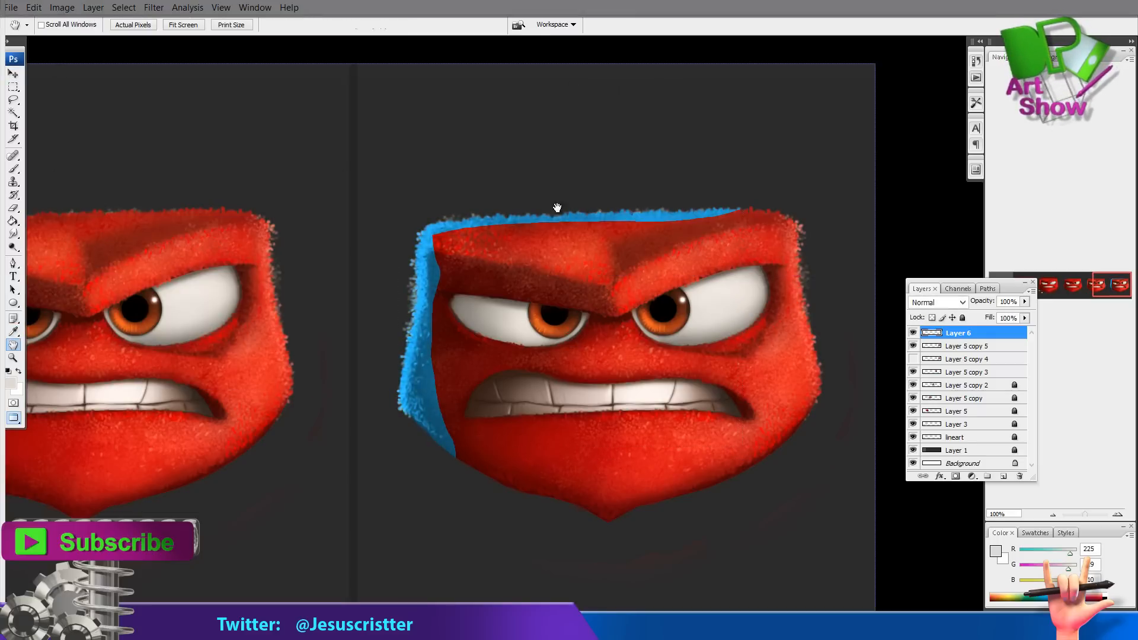
pyautogui.press('5')
pyautogui.press('7')
pyautogui.press('e')
pyautogui.press(']')
pyautogui.moveTo(438, 278)
pyautogui.mouseDown()
pyautogui.moveTo(439, 389)
pyautogui.moveTo(464, 465)
pyautogui.moveTo(435, 238)
pyautogui.moveTo(726, 216)
pyautogui.mouseUp()
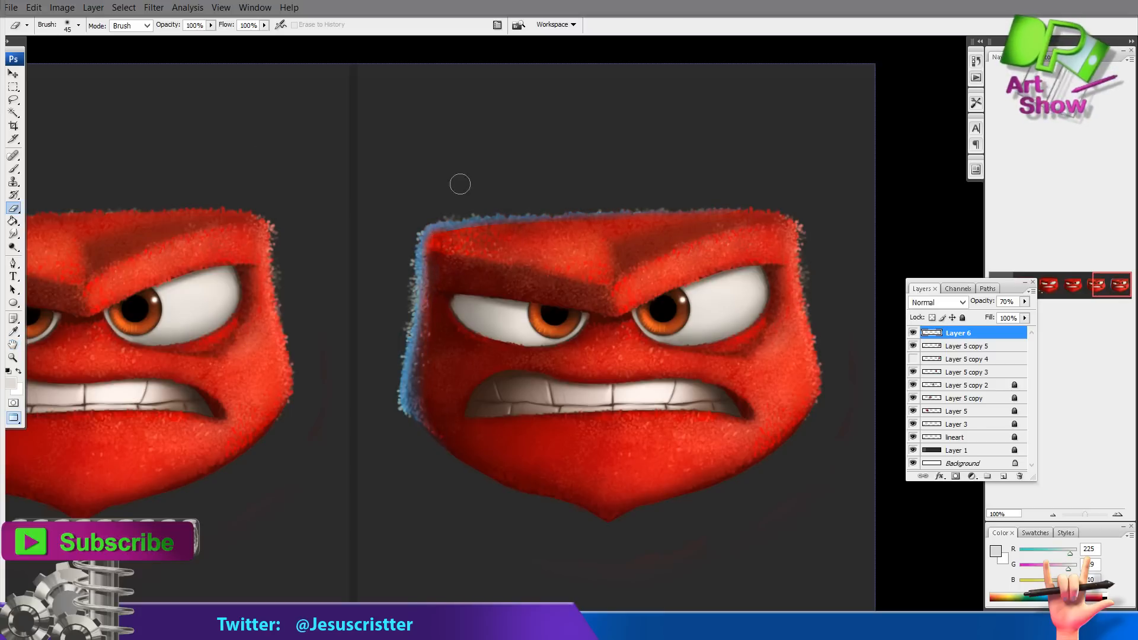
pyautogui.hotkey('ctrl', '+')
pyautogui.moveTo(409, 287); pyautogui.dragTo(419, 245)
pyautogui.press('e')
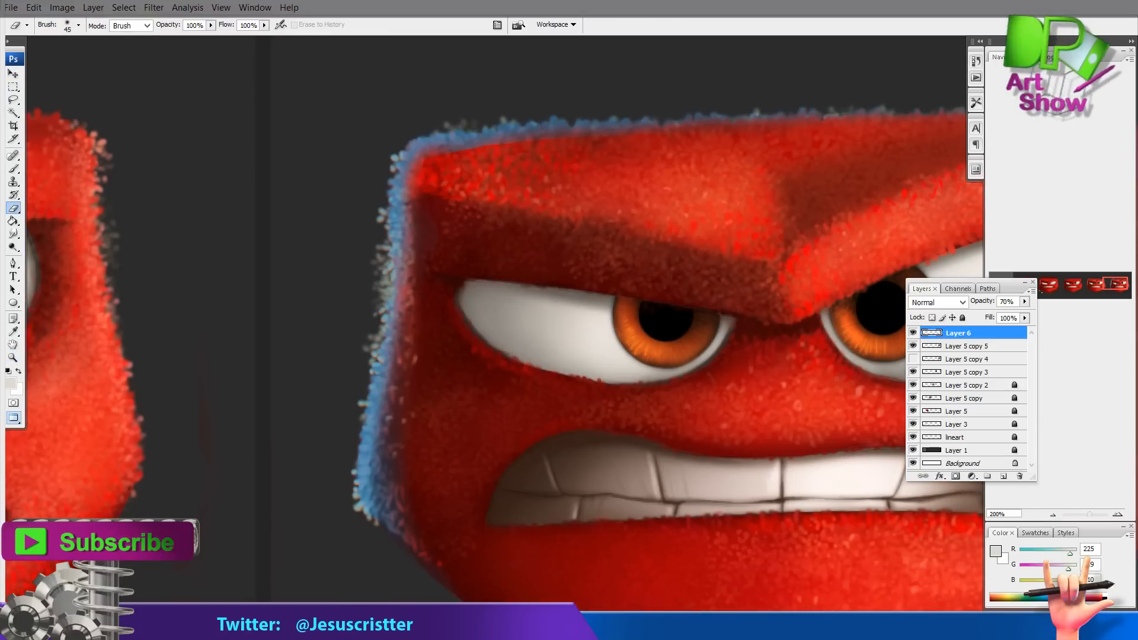
# Adjust the blue fur layer's hue and saturation again and set its opacity back to 100%
pyautogui.press('z')
pyautogui.keyDown('alt'); pyautogui.click(535, 290); pyautogui.keyUp('alt')
pyautogui.keyDown('alt'); pyautogui.click(537, 293); pyautogui.keyUp('alt')
pyautogui.click(539, 299)
pyautogui.click(59, 9)
pyautogui.moveTo(59, 44)
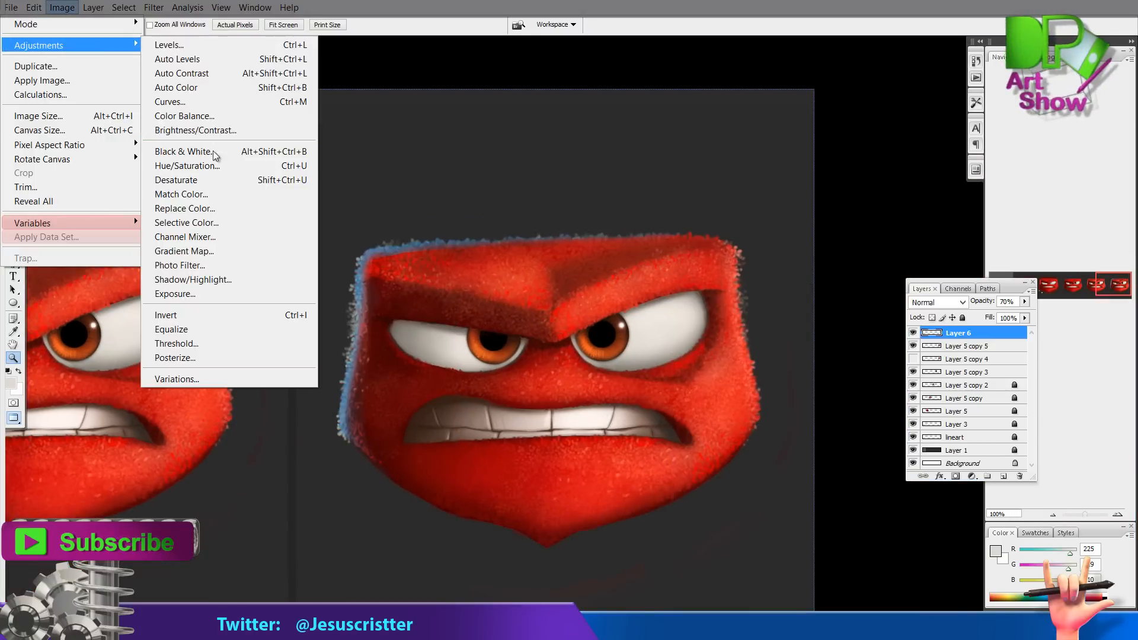
pyautogui.click(211, 165)
pyautogui.moveTo(673, 182); pyautogui.dragTo(716, 182)
pyautogui.click(791, 137)
pyautogui.press('0')
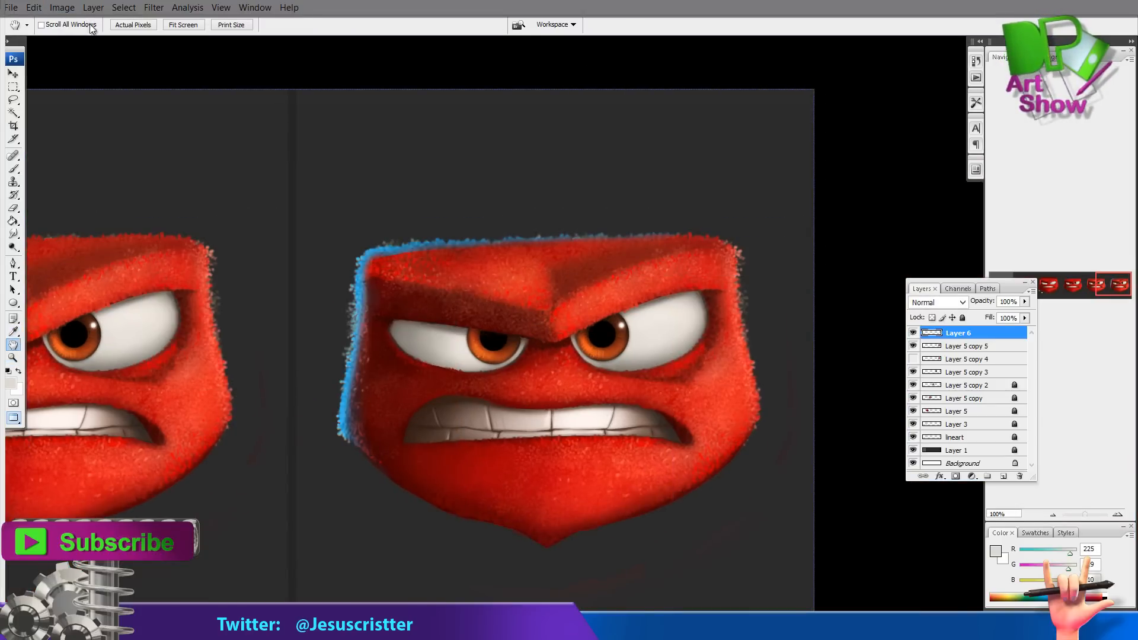
# Set the blue fur's saturation to +100 and lightness to -16 with Hue/Saturation
pyautogui.click(62, 8)
pyautogui.click(211, 165)
pyautogui.moveTo(672, 212); pyautogui.dragTo(663, 214)
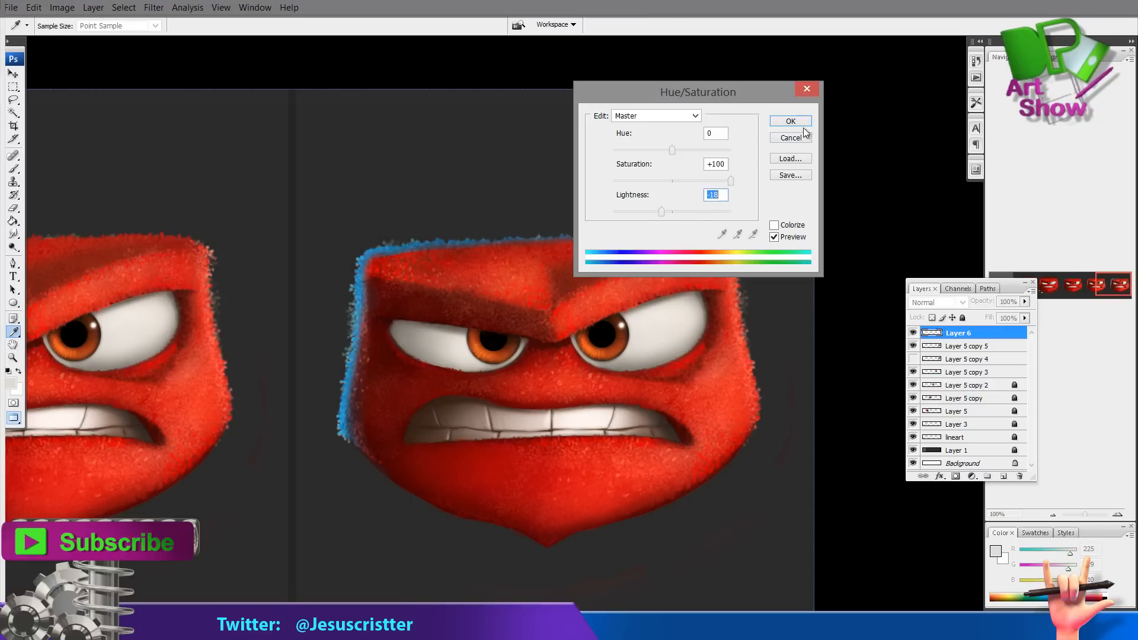
pyautogui.click(803, 123)
pyautogui.click(16, 75)
pyautogui.press('z')
pyautogui.click(373, 300)
pyautogui.click(367, 292)
pyautogui.click(14, 74)
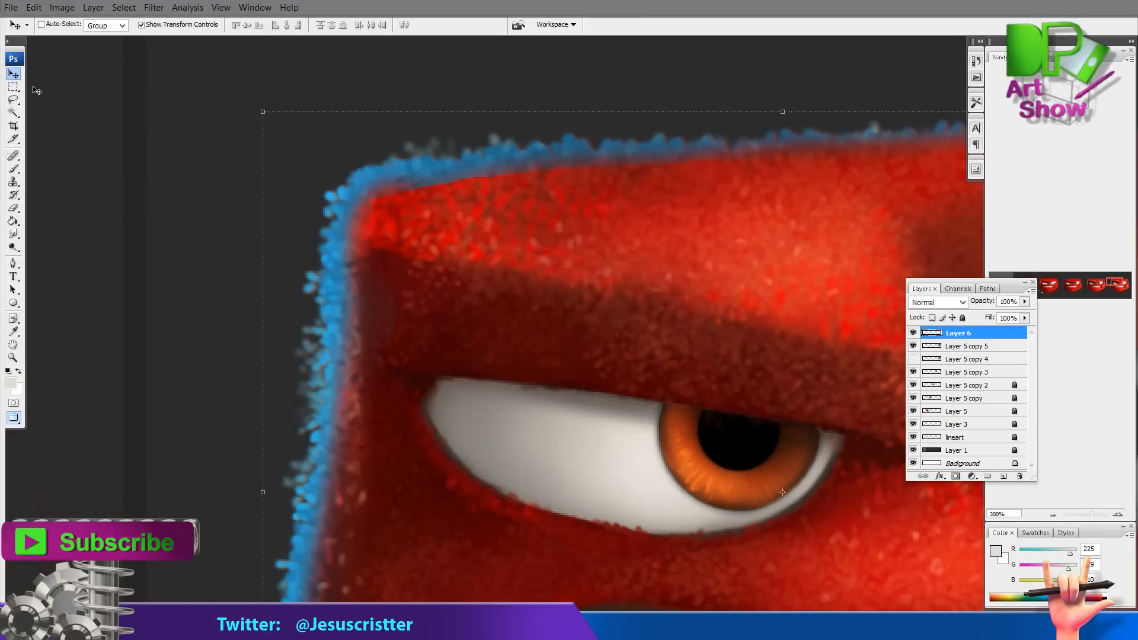
# Lighten the blue fur along the head's upper-left edge with the Dodge tool
pyautogui.press('z')
pyautogui.moveTo(450, 287); pyautogui.dragTo(485, 231)
pyautogui.keyDown('alt'); pyautogui.click(442, 267); pyautogui.keyUp('alt')
pyautogui.keyDown('alt'); pyautogui.click(417, 266); pyautogui.keyUp('alt')
pyautogui.press('o')
pyautogui.moveTo(399, 276)
pyautogui.mouseDown()
pyautogui.moveTo(401, 212)
pyautogui.moveTo(376, 394)
pyautogui.moveTo(489, 228)
pyautogui.moveTo(430, 243)
pyautogui.mouseUp()
pyautogui.press('e')
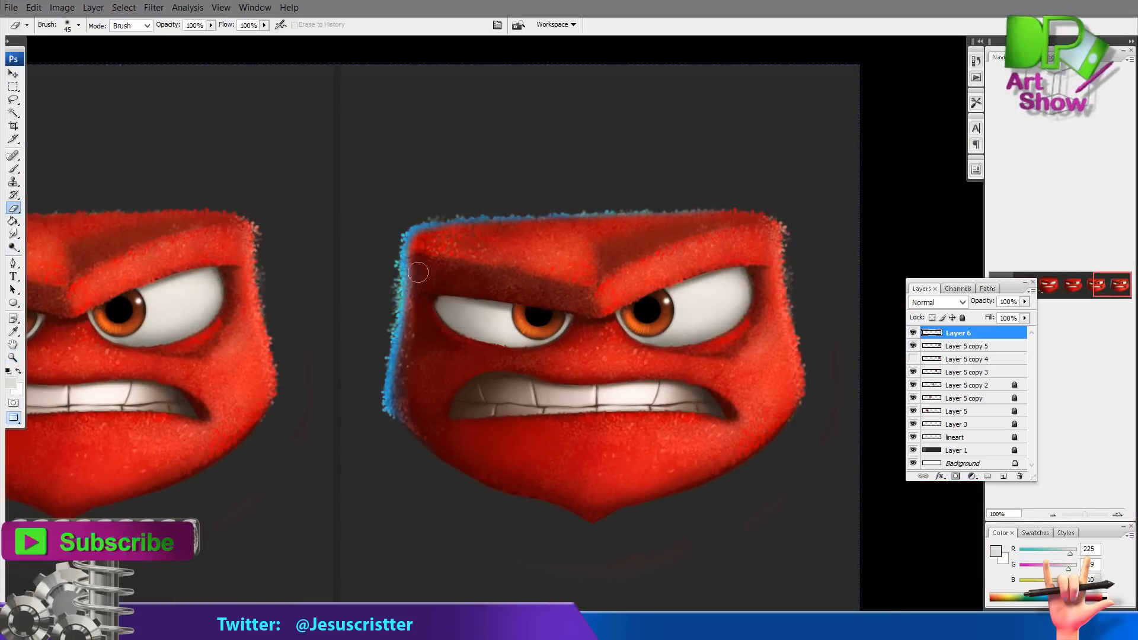
# Merge the blue fur layer down into the fur layer beneath it
pyautogui.press('z')
pyautogui.keyDown('alt'); pyautogui.click(640, 356); pyautogui.keyUp('alt')
pyautogui.keyDown('alt'); pyautogui.click(656, 332); pyautogui.keyUp('alt')
pyautogui.click(657, 330)
pyautogui.click(646, 330)
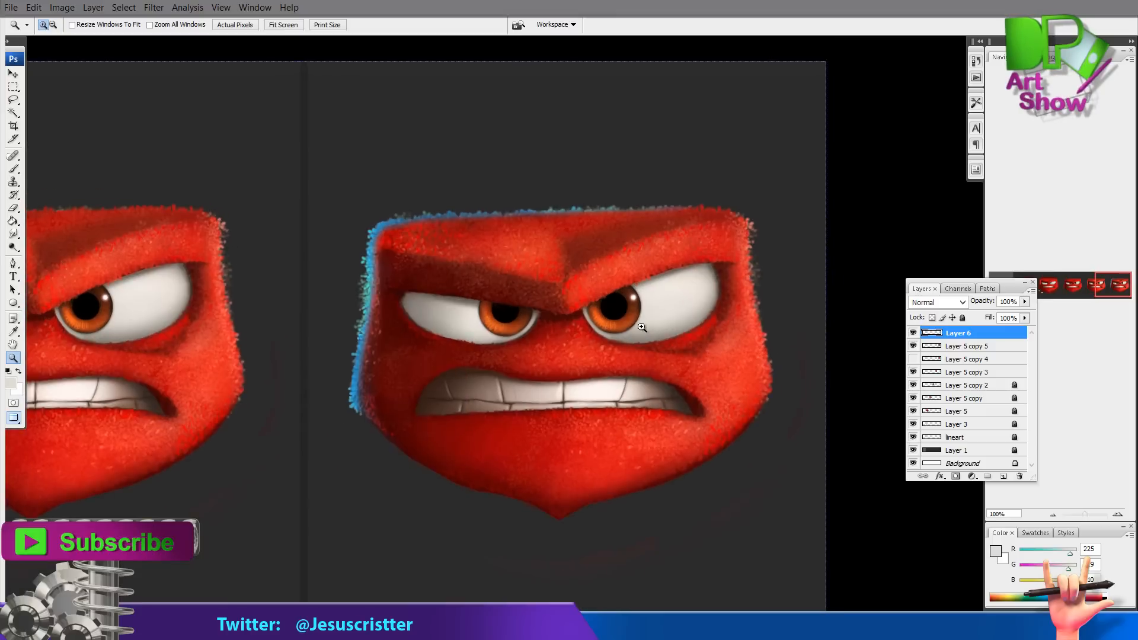
pyautogui.click(617, 329)
pyautogui.hotkey('ctrl', 'e')
# Set the foreground colour to a light blue in the Color Picker
pyautogui.press('i')
pyautogui.click(178, 255)
pyautogui.click(11, 383)
pyautogui.click(545, 168)
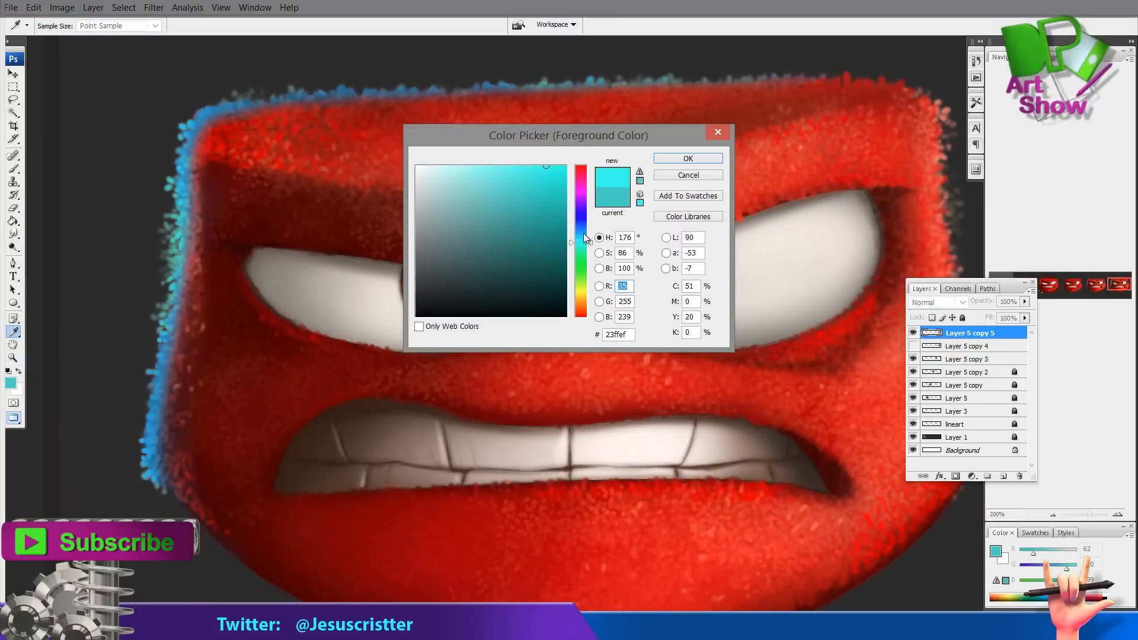
pyautogui.click(581, 230)
pyautogui.click(687, 158)
pyautogui.press('b')
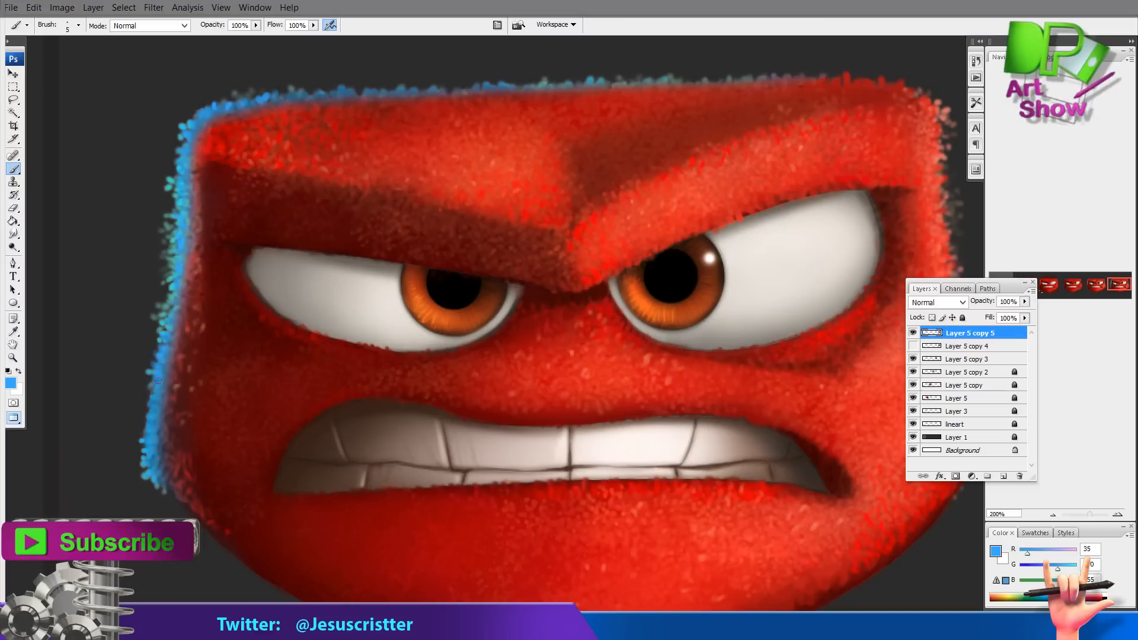
# Sample red from the face and paint fur over the area between the eyes and nose
pyautogui.moveTo(601, 224); pyautogui.dragTo(594, 237)
pyautogui.press('z')
pyautogui.keyDown('alt'); pyautogui.click(504, 397); pyautogui.keyUp('alt')
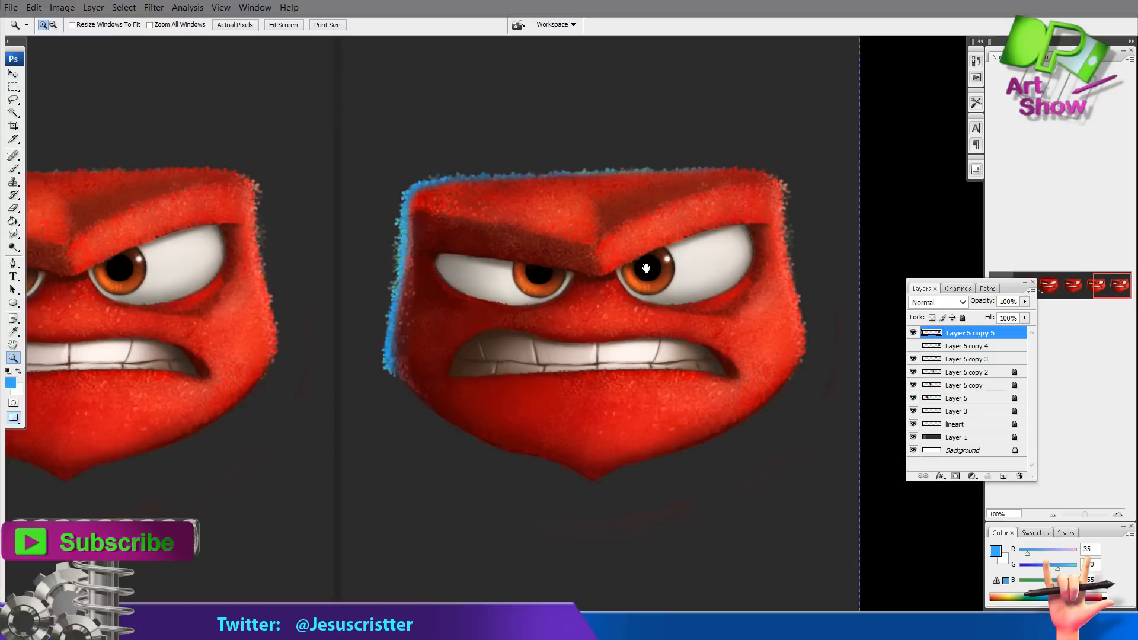
pyautogui.moveTo(740, 214)
pyautogui.mouseDown()
pyautogui.moveTo(689, 250)
pyautogui.moveTo(631, 259)
pyautogui.mouseUp()
pyautogui.doubleClick(550, 323)
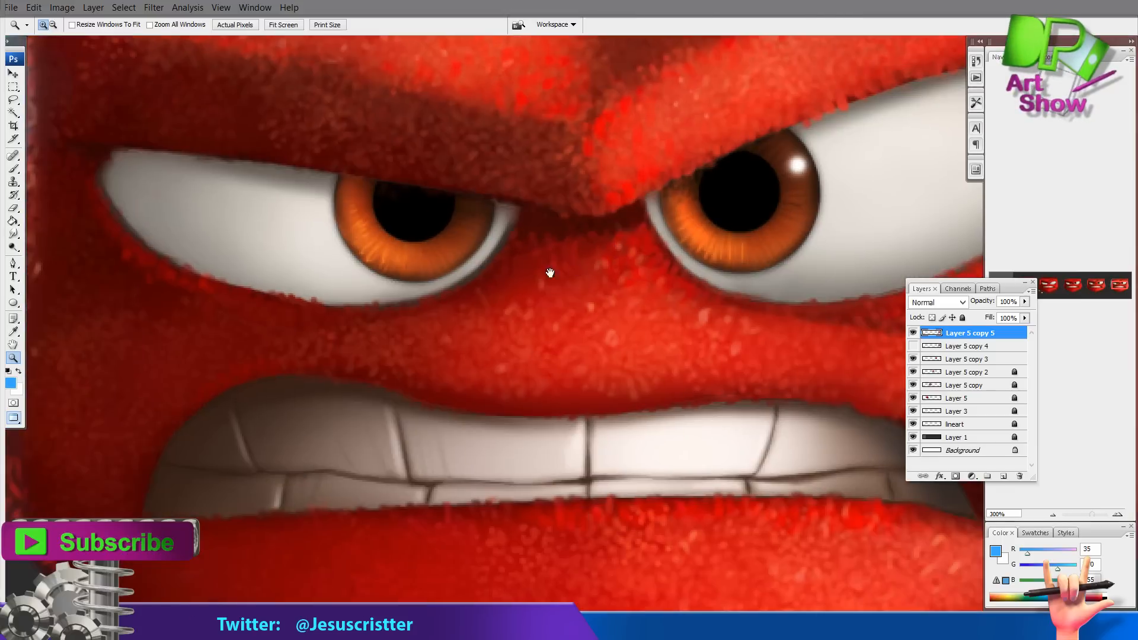
pyautogui.press('i')
pyautogui.click(652, 375)
pyautogui.press('b')
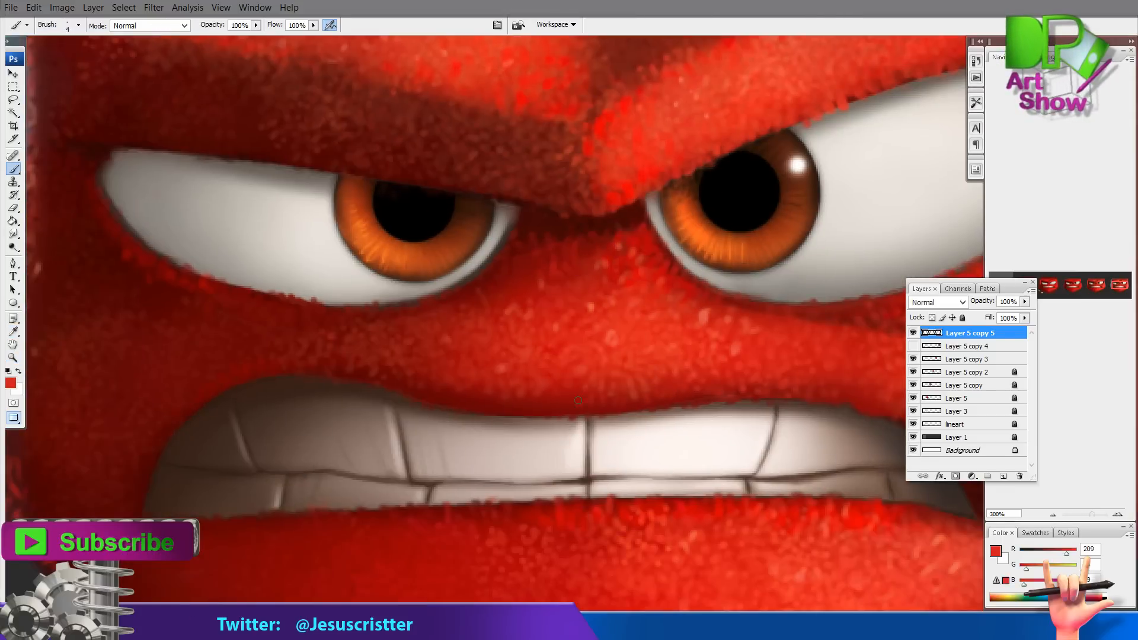
pyautogui.moveTo(723, 345); pyautogui.dragTo(636, 393)
# Add a new layer and dab a sampled light colour onto the face with a smaller brush
pyautogui.press('i')
pyautogui.click(710, 212)
pyautogui.click(1004, 476)
pyautogui.press('b')
pyautogui.press('[')
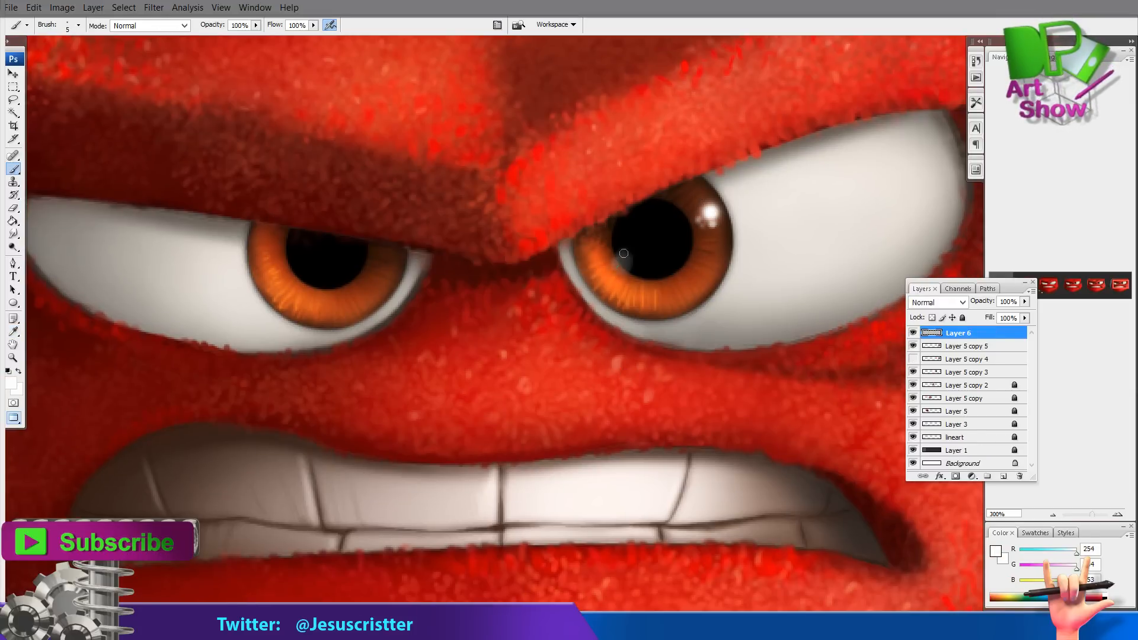
pyautogui.click(299, 274)
# Sample a red from the face and merge the new layer down into the fur layer
pyautogui.press('z')
pyautogui.keyDown('alt'); pyautogui.click(474, 208); pyautogui.keyUp('alt')
pyautogui.keyDown('alt'); pyautogui.click(474, 208); pyautogui.keyUp('alt')
pyautogui.keyDown('alt'); pyautogui.click(475, 208); pyautogui.keyUp('alt')
pyautogui.click(598, 227)
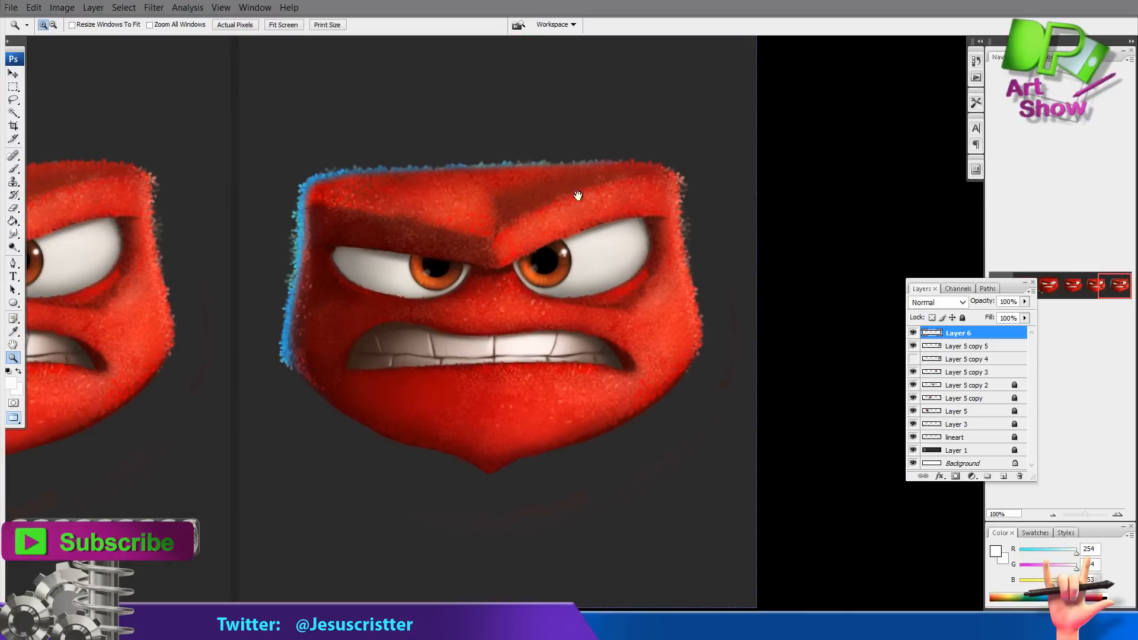
pyautogui.click(576, 199)
pyautogui.moveTo(566, 228); pyautogui.dragTo(581, 224)
pyautogui.press('i')
pyautogui.click(577, 363)
pyautogui.press('b')
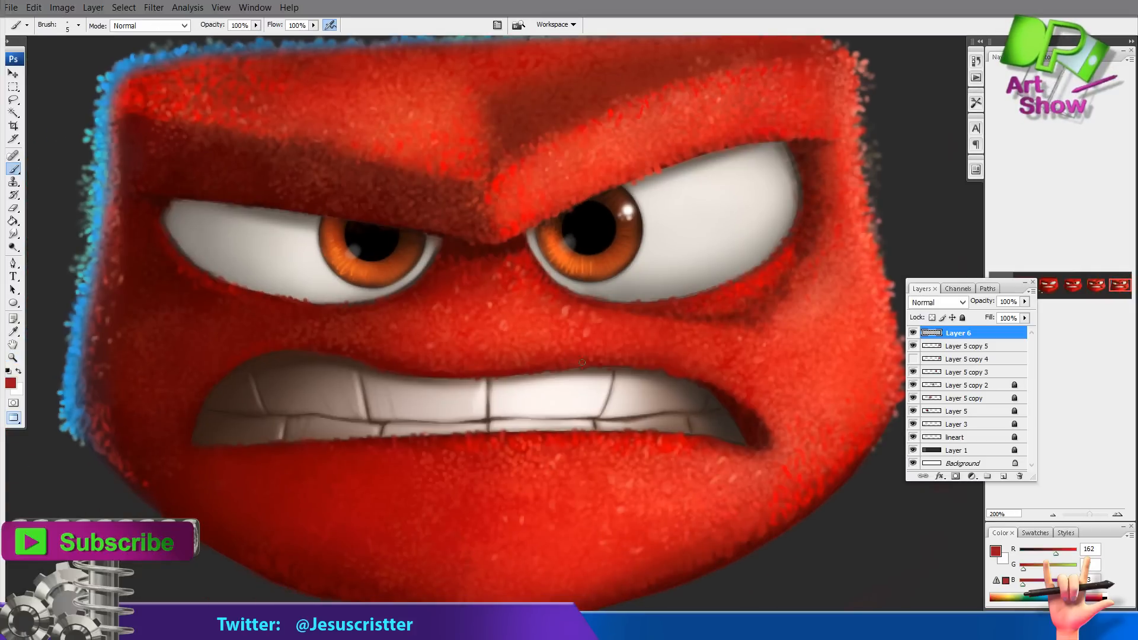
pyautogui.press('r')
pyautogui.hotkey('ctrl', 'e')
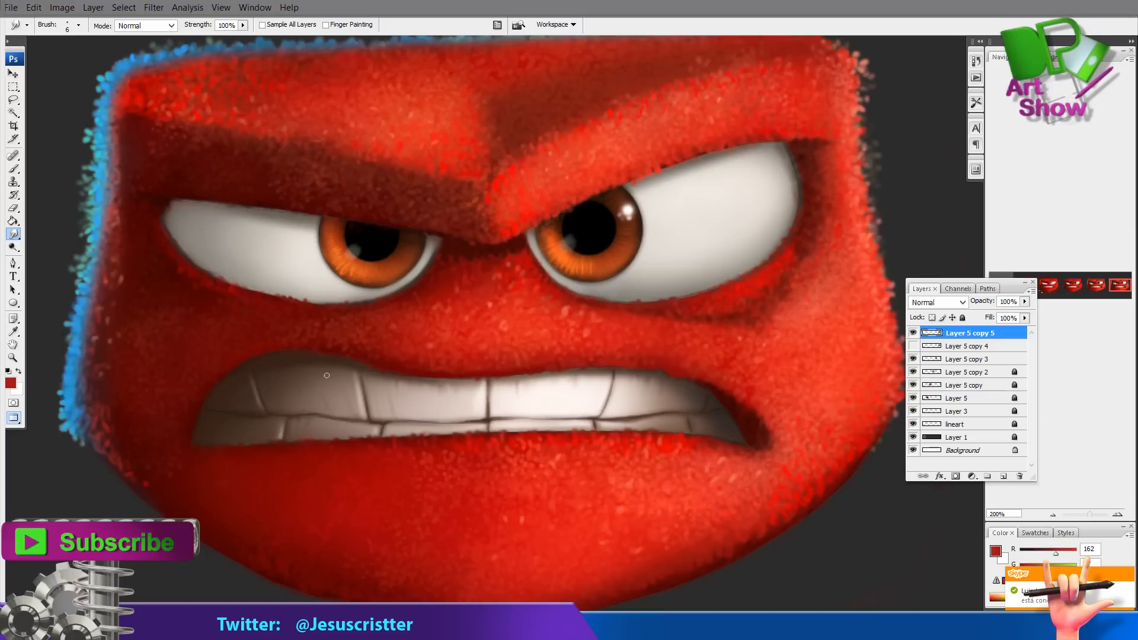
# Erase stray fur along the face's right edge and dodge the lower left cheek
pyautogui.press('z')
pyautogui.keyDown('alt'); pyautogui.click(419, 288); pyautogui.keyUp('alt')
pyautogui.keyDown('alt'); pyautogui.click(458, 331); pyautogui.keyUp('alt')
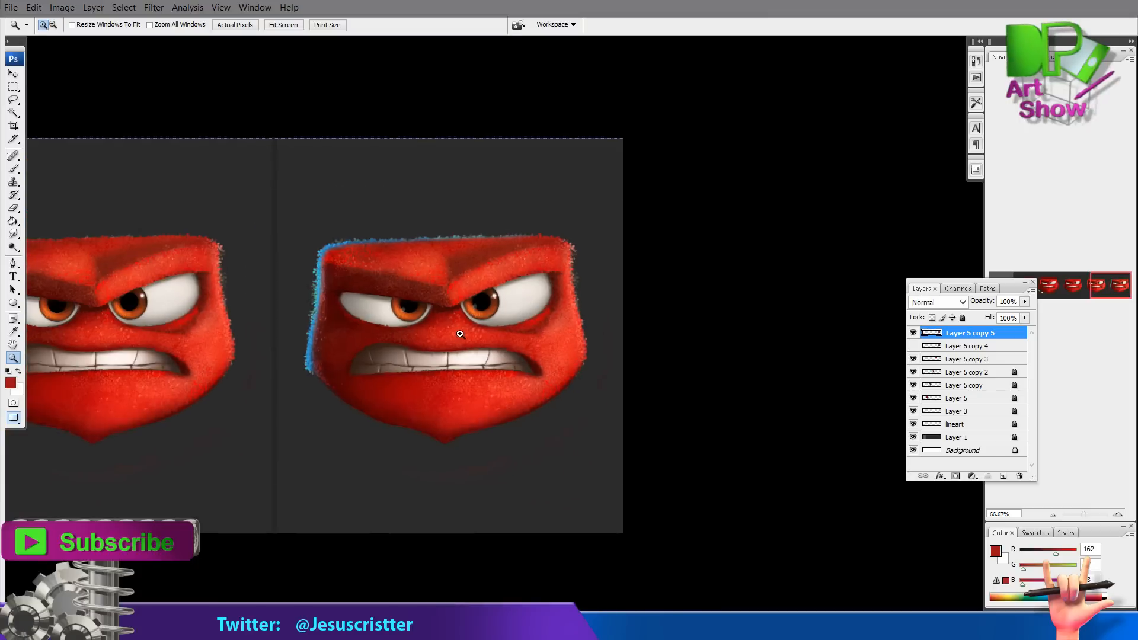
pyautogui.click(461, 333)
pyautogui.press('e')
pyautogui.moveTo(621, 337)
pyautogui.mouseDown()
pyautogui.moveTo(662, 304)
pyautogui.moveTo(674, 353)
pyautogui.mouseUp()
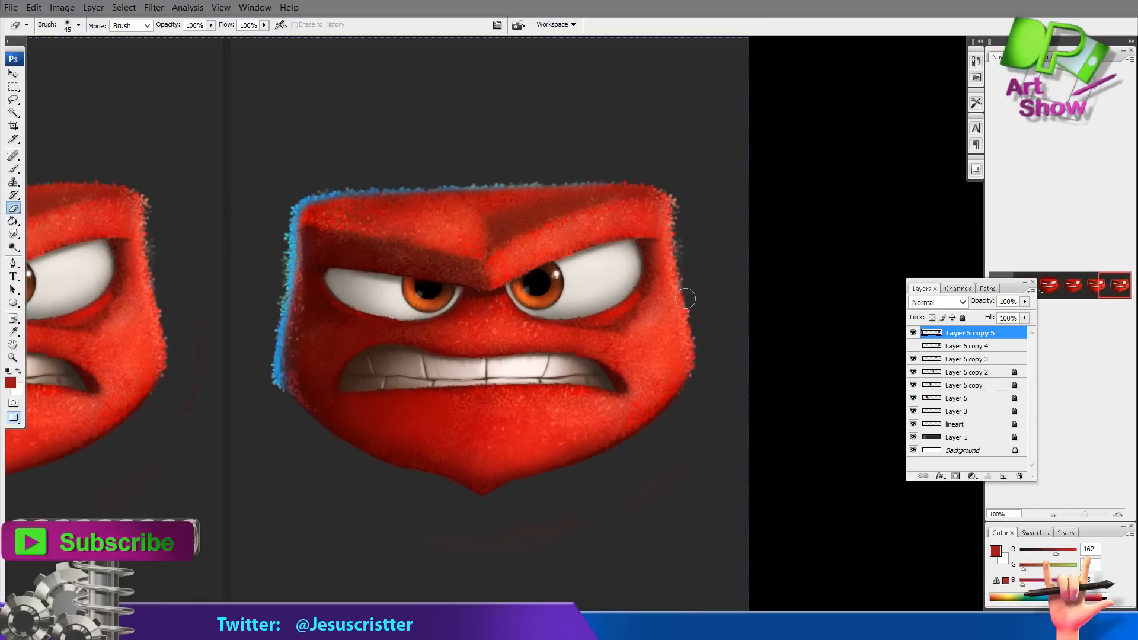
pyautogui.moveTo(544, 331); pyautogui.dragTo(553, 331)
pyautogui.press('o')
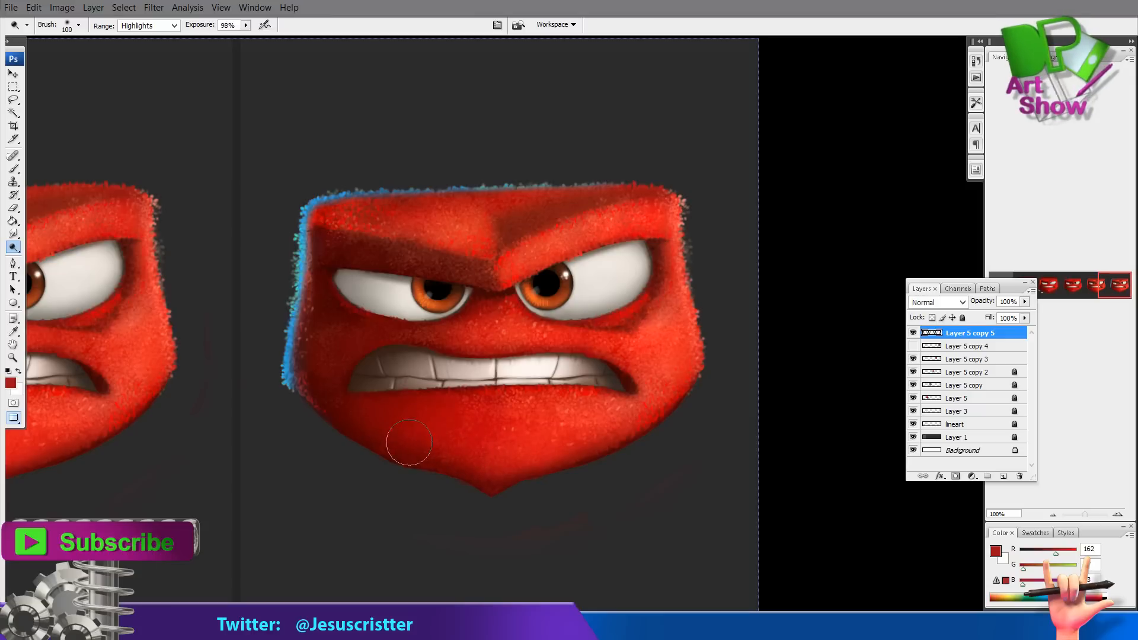
pyautogui.moveTo(378, 357); pyautogui.dragTo(377, 369)
# On a new layer below the fur, paint a soft blue glow along the head's left edge with a 60 px brush
pyautogui.click(969, 345)
pyautogui.hotkey('ctrl', 'alt', 'shift', 'n')
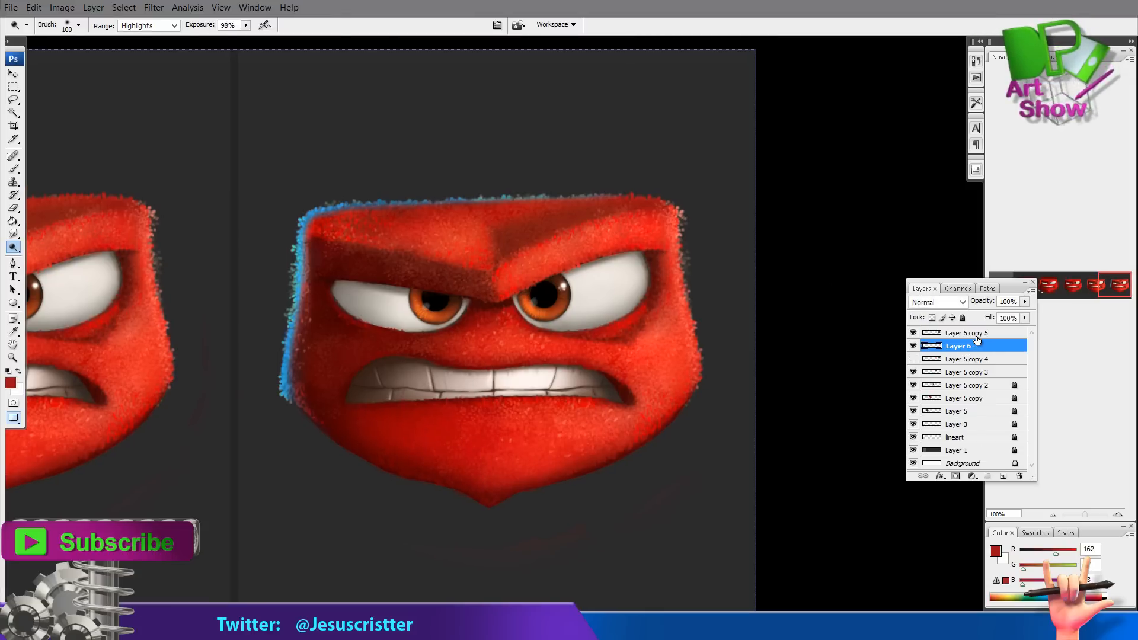
pyautogui.press('b')
pyautogui.click(11, 383)
pyautogui.click(581, 233)
pyautogui.click(548, 166)
pyautogui.press('Return')
pyautogui.click(79, 24)
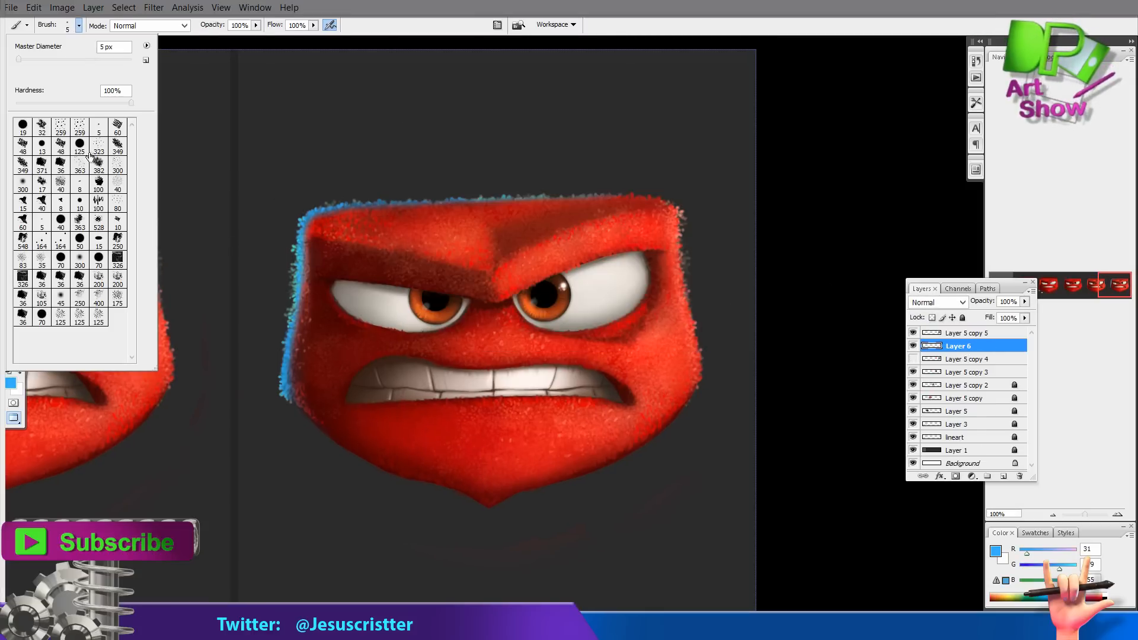
pyautogui.click(510, 18)
pyautogui.moveTo(303, 235); pyautogui.dragTo(288, 343)
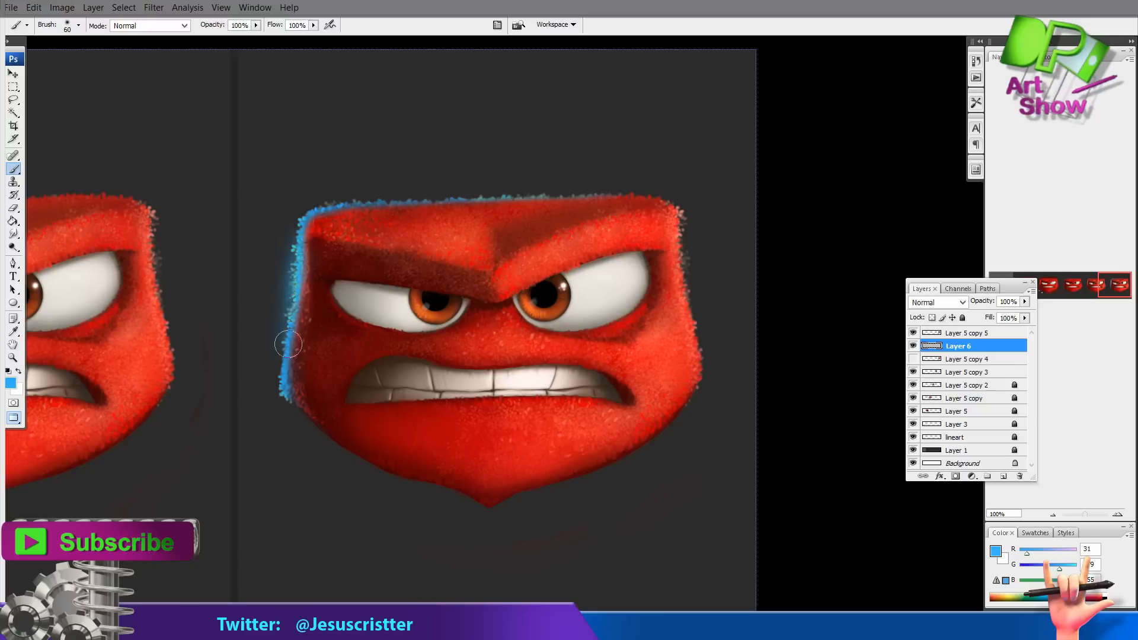
# Move the glow layer to the top, set its blend mode to Linear Dodge and opacity to 33%
pyautogui.moveTo(979, 346); pyautogui.dragTo(981, 327)
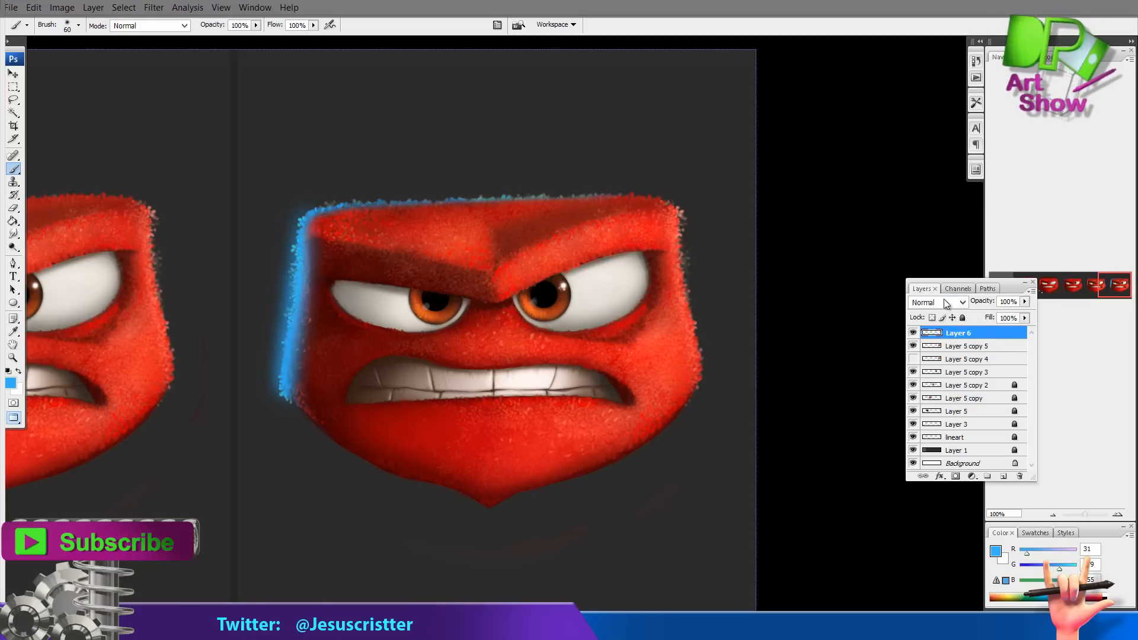
pyautogui.click(947, 303)
pyautogui.click(944, 150)
pyautogui.press('Return')
pyautogui.press('h')
pyautogui.press('5')
pyautogui.press('5')
pyautogui.press('3')
pyautogui.press('3')
pyautogui.press('b')
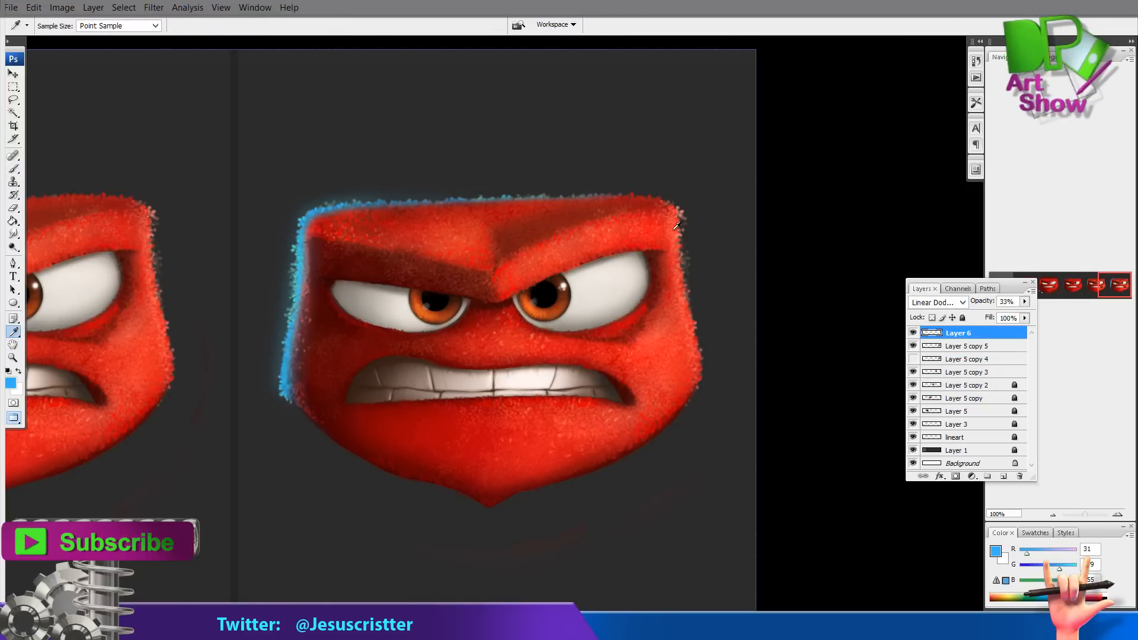
# Sample red and paint a warm glow over the mouth and chin on the glow layer
pyautogui.keyDown('alt'); pyautogui.click(688, 244); pyautogui.keyUp('alt')
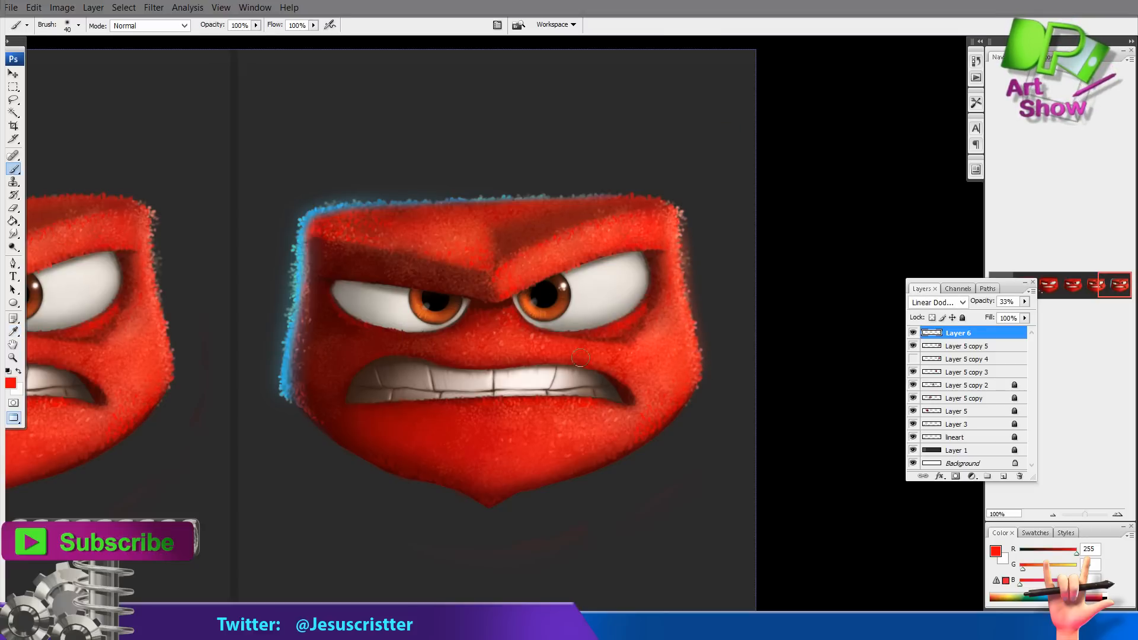
pyautogui.keyDown('alt'); pyautogui.click(554, 417); pyautogui.keyUp('alt')
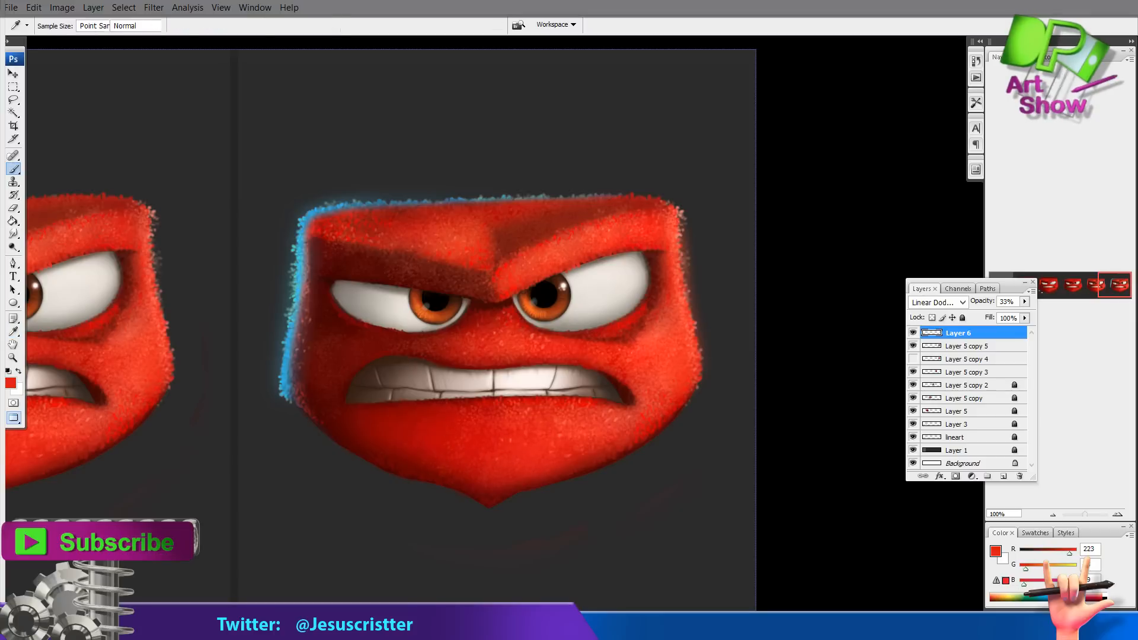
pyautogui.moveTo(560, 413); pyautogui.dragTo(595, 404)
pyautogui.keyDown('alt'); pyautogui.click(587, 418); pyautogui.keyUp('alt')
pyautogui.moveTo(535, 440); pyautogui.dragTo(524, 455)
pyautogui.moveTo(414, 443); pyautogui.dragTo(523, 448)
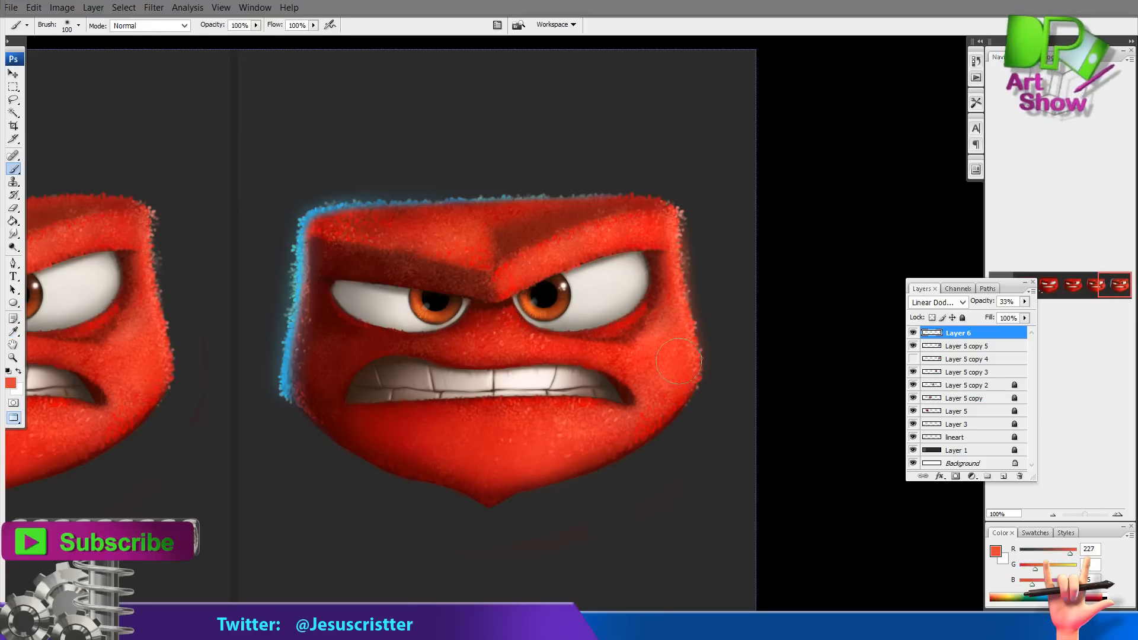
# Toggle the fur layer's visibility to inspect the glow layer on its own
pyautogui.press('z')
pyautogui.keyDown('alt'); pyautogui.click(652, 264); pyautogui.keyUp('alt')
pyautogui.keyDown('alt'); pyautogui.click(651, 268); pyautogui.keyUp('alt')
pyautogui.click(643, 290)
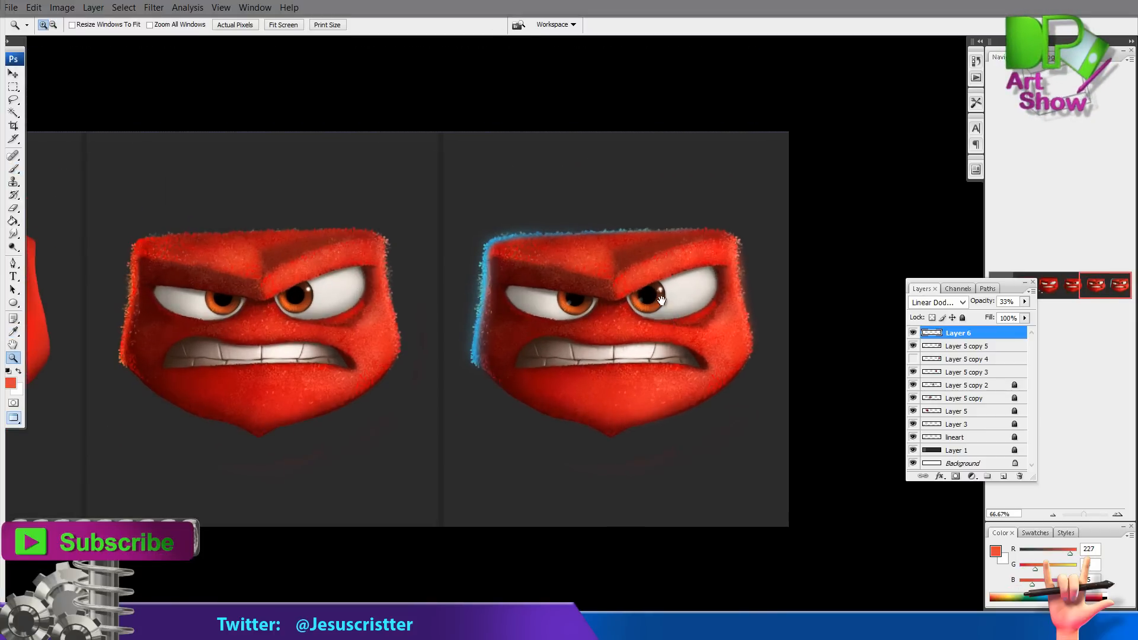
pyautogui.click(648, 295)
pyautogui.moveTo(604, 328); pyautogui.dragTo(578, 330)
pyautogui.click(913, 346)
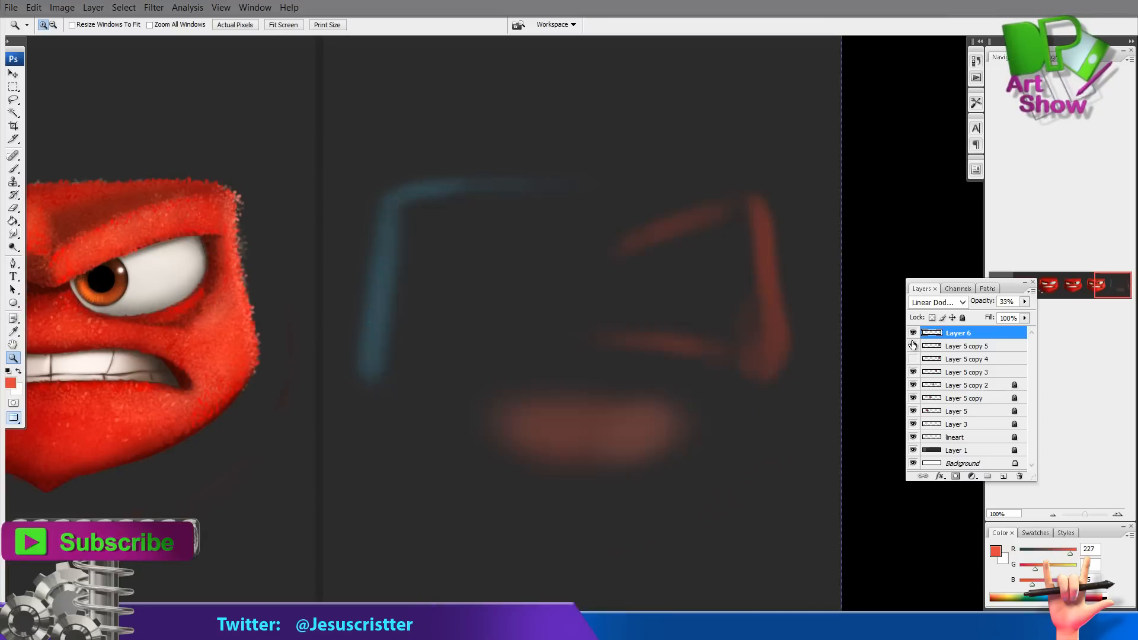
pyautogui.click(914, 345)
# Duplicate the fur layer and apply a Gaussian Blur of 1.5 pixels to the copy
pyautogui.moveTo(968, 346); pyautogui.dragTo(1003, 476)
pyautogui.click(155, 8)
pyautogui.moveTo(117, 159)
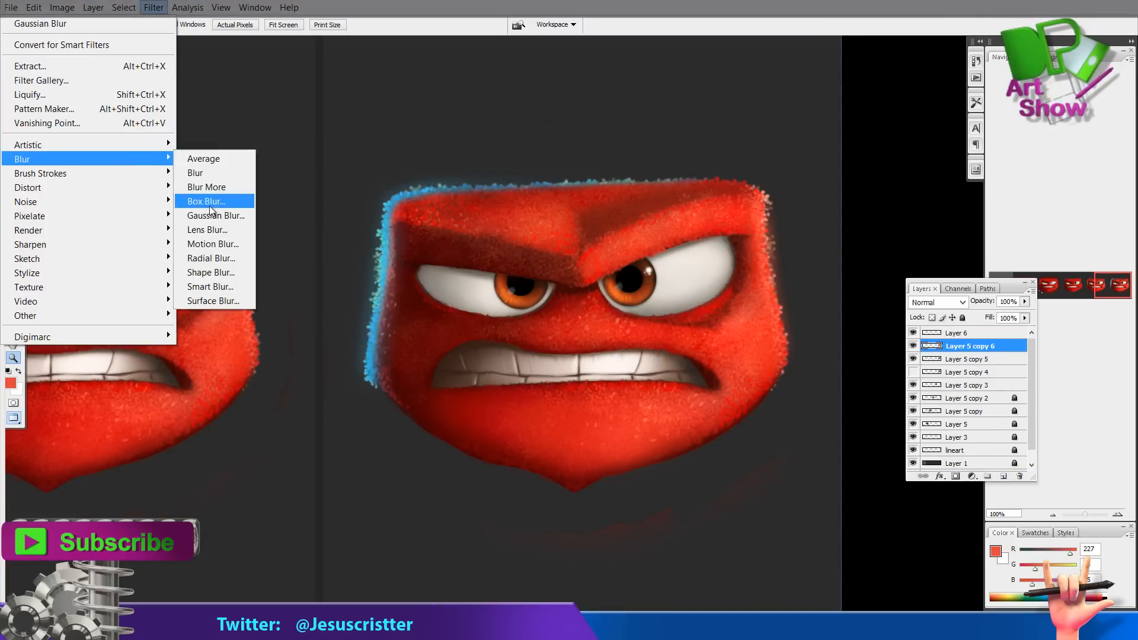
pyautogui.click(208, 217)
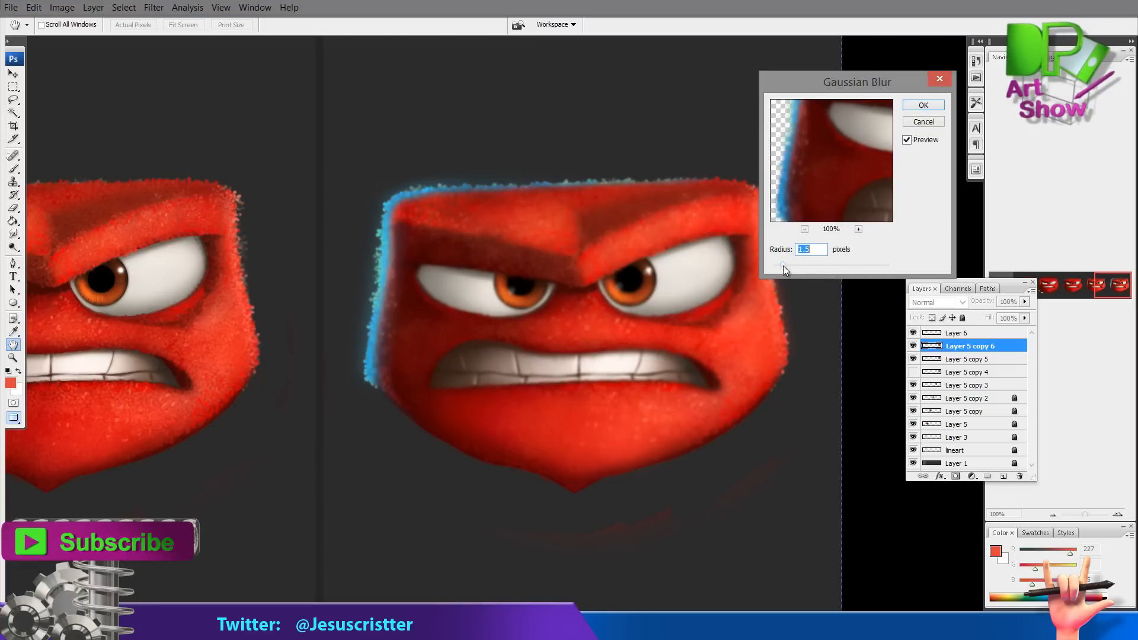
pyautogui.press('Return')
pyautogui.press('e')
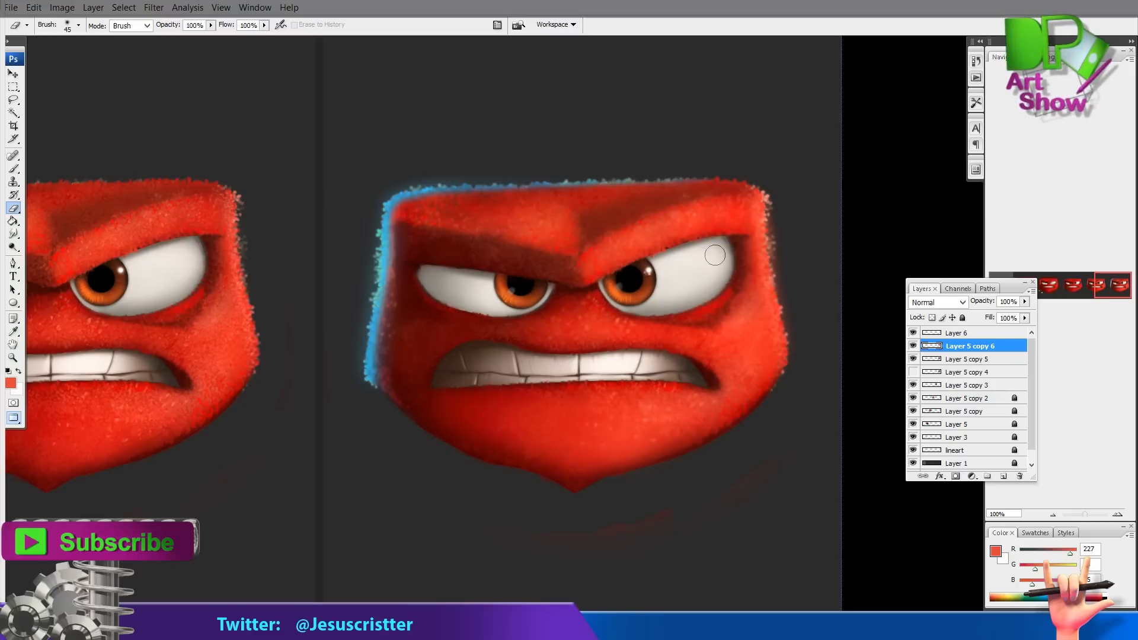
# Lock the glow layer and hide it
pyautogui.press('z')
pyautogui.keyDown('alt'); pyautogui.click(592, 299); pyautogui.keyUp('alt')
pyautogui.moveTo(598, 295); pyautogui.dragTo(712, 256)
pyautogui.click(913, 333)
pyautogui.click(913, 333)
pyautogui.click(961, 332)
pyautogui.click(962, 318)
pyautogui.click(914, 333)
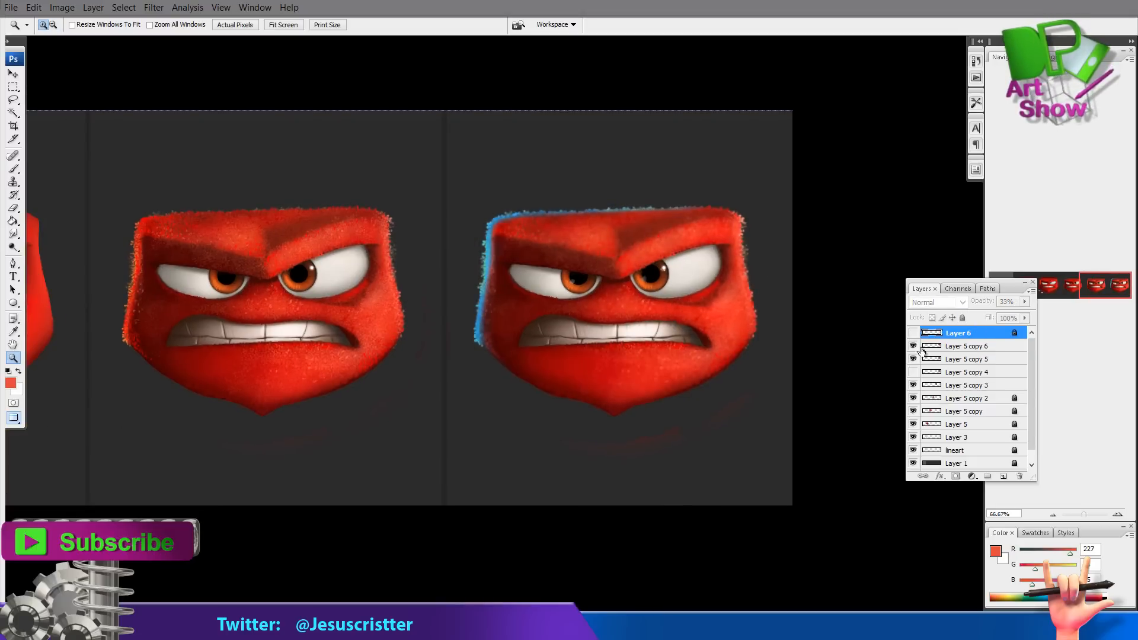
# Delete the blurred fur copy and show the glow layer again
pyautogui.click(913, 346)
pyautogui.click(913, 346)
pyautogui.click(967, 346)
pyautogui.click(754, 289)
pyautogui.click(754, 289)
pyautogui.press('e')
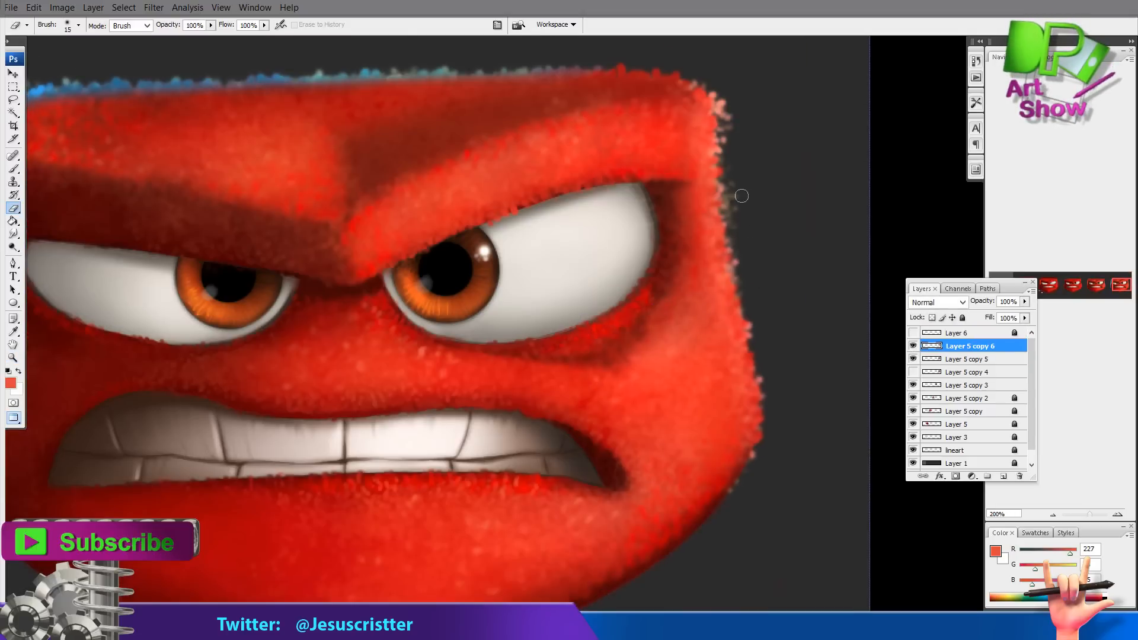
pyautogui.press('Delete')
pyautogui.moveTo(605, 302); pyautogui.dragTo(941, 318)
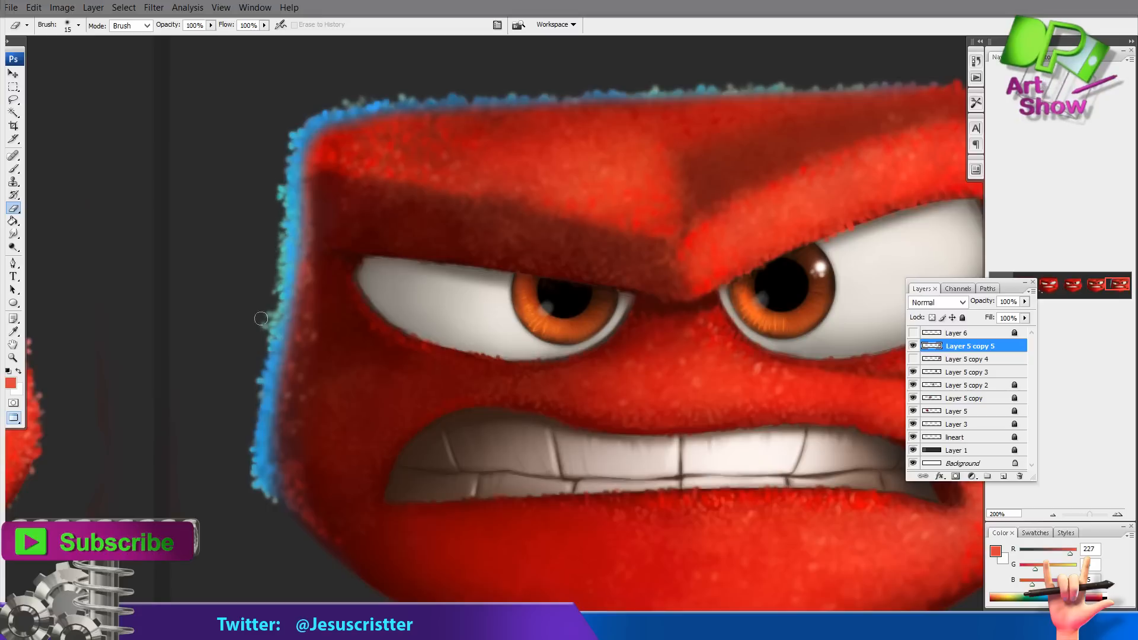
pyautogui.moveTo(553, 226); pyautogui.dragTo(419, 161)
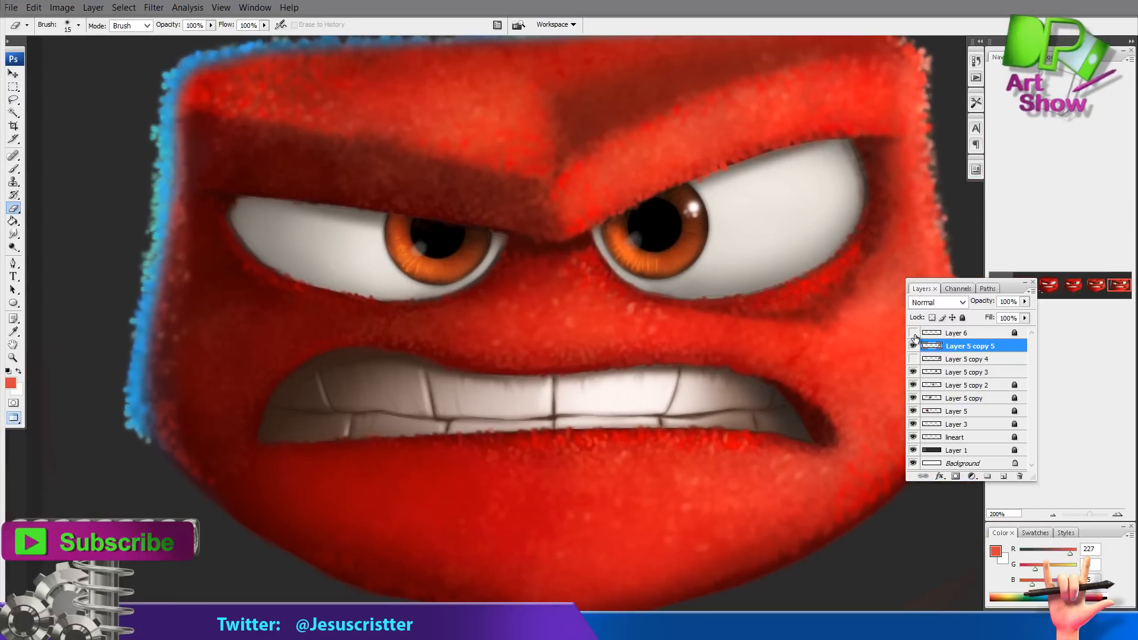
pyautogui.click(914, 333)
# Add a new layer below the fur and paint a large soft blue glow behind the head with a 150 px brush
pyautogui.moveTo(803, 276); pyautogui.dragTo(804, 307)
pyautogui.press('z')
pyautogui.keyDown('alt'); pyautogui.click(860, 340); pyautogui.keyUp('alt')
pyautogui.click(955, 358)
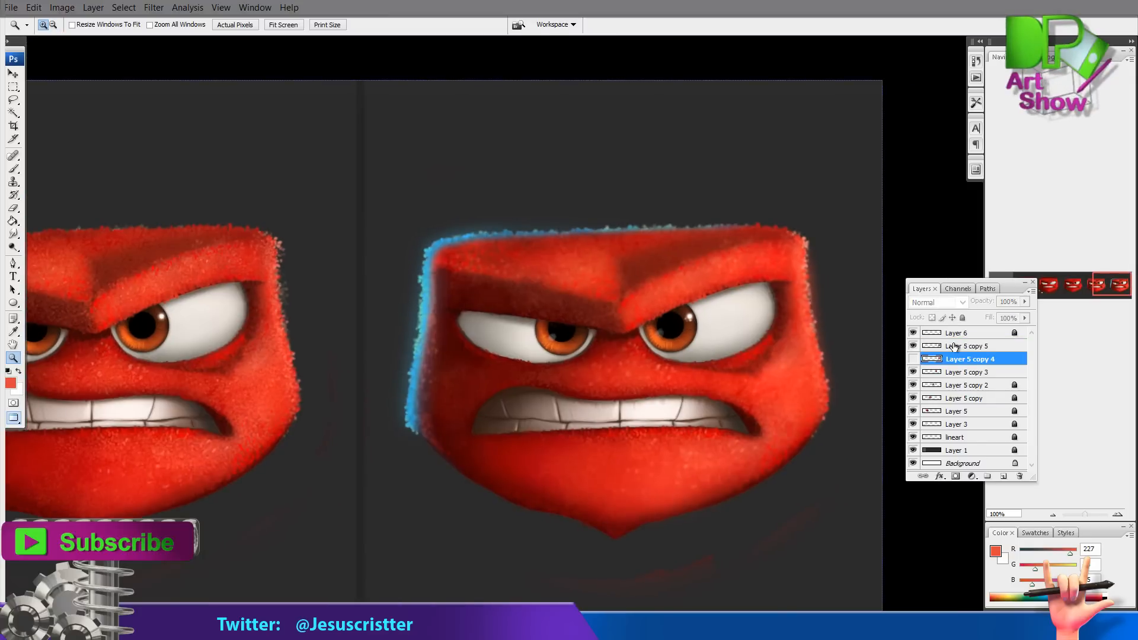
pyautogui.click(1004, 477)
pyautogui.press('b')
pyautogui.click(12, 383)
pyautogui.click(581, 239)
pyautogui.press('Return')
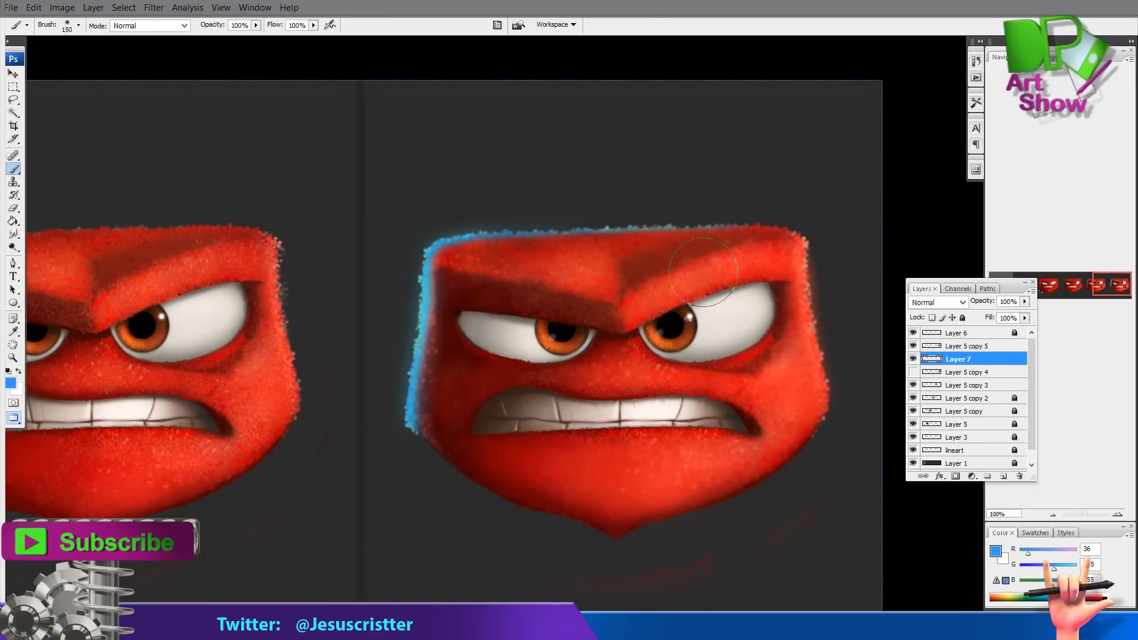
pyautogui.moveTo(553, 294)
pyautogui.mouseDown()
pyautogui.moveTo(495, 278)
pyautogui.moveTo(657, 259)
pyautogui.moveTo(796, 266)
pyautogui.moveTo(566, 255)
pyautogui.moveTo(466, 314)
pyautogui.moveTo(634, 230)
pyautogui.moveTo(761, 263)
pyautogui.moveTo(790, 292)
pyautogui.moveTo(471, 259)
pyautogui.moveTo(678, 231)
pyautogui.moveTo(805, 317)
pyautogui.moveTo(685, 237)
pyautogui.moveTo(468, 285)
pyautogui.moveTo(609, 240)
pyautogui.moveTo(784, 323)
pyautogui.moveTo(464, 275)
pyautogui.mouseUp()
pyautogui.press('[')
pyautogui.press('[')
# Select the Layer 5 copy 5 fur layer and dodge the highlights of the blue rim fur along the head's left and top edges
pyautogui.click(954, 343)
pyautogui.press('e')
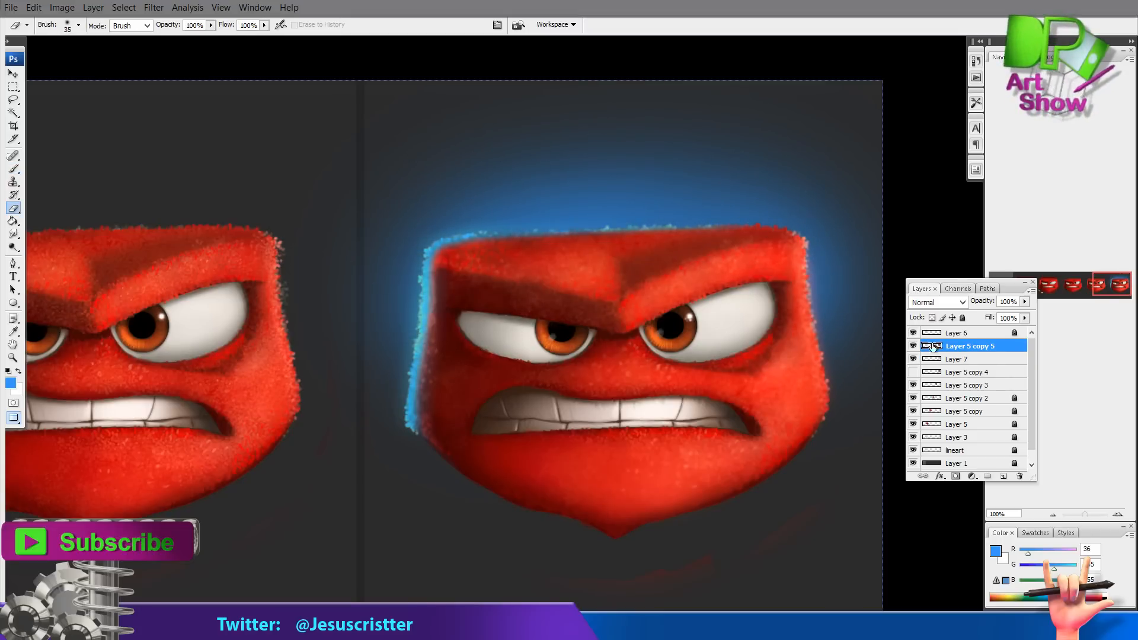
pyautogui.press('o')
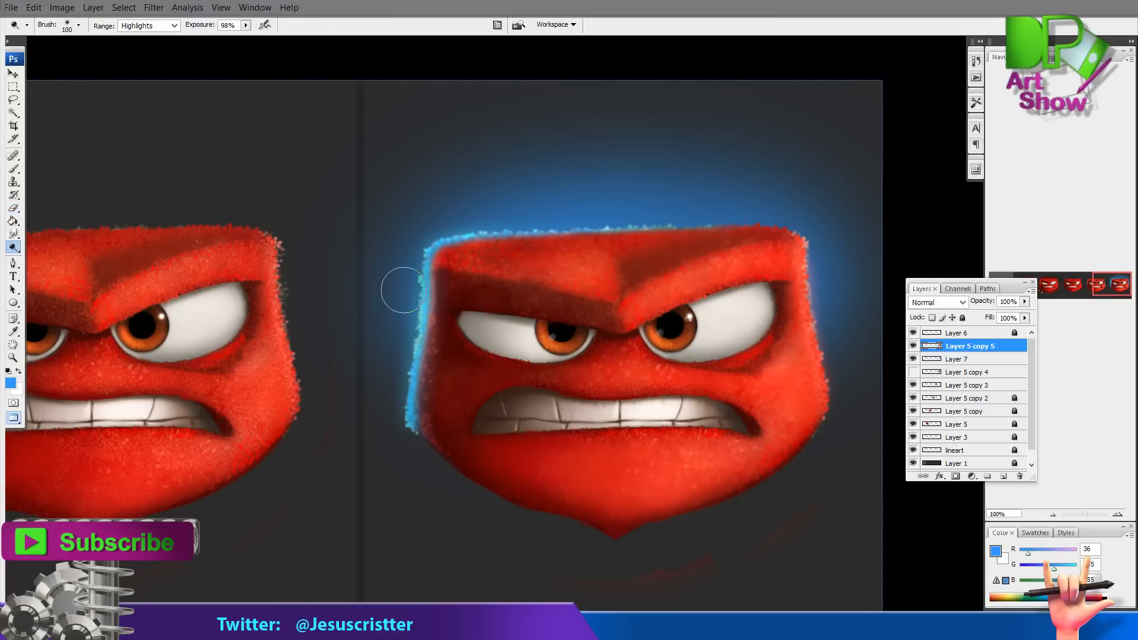
pyautogui.moveTo(403, 290); pyautogui.dragTo(411, 418)
pyautogui.moveTo(786, 243); pyautogui.dragTo(785, 265)
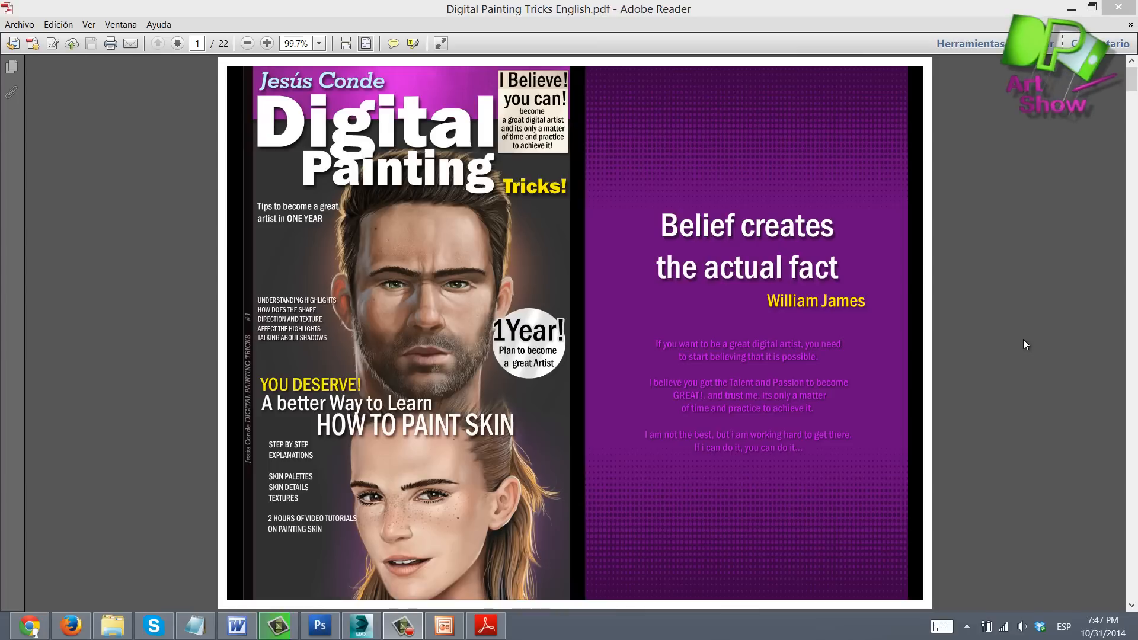
# Browse through the pages of the Digital Painting Tricks PDF guide
pyautogui.scroll(-3, 1023, 345)
pyautogui.scroll(-3, 1023, 345)
pyautogui.scroll(-10, 1024, 344)
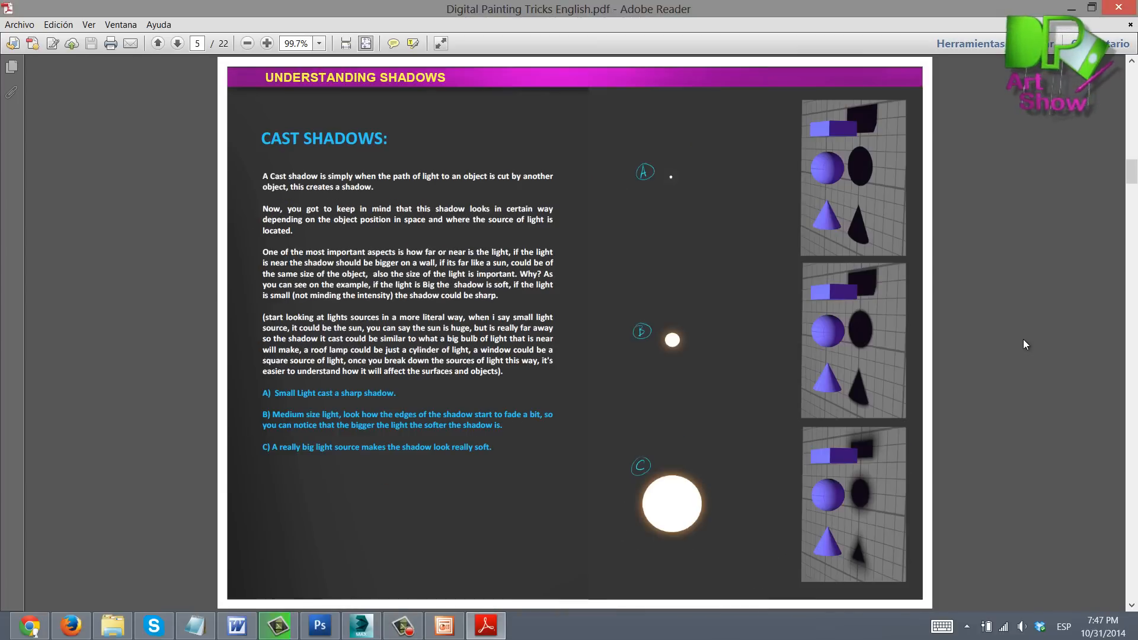
pyautogui.scroll(-10, 1023, 340)
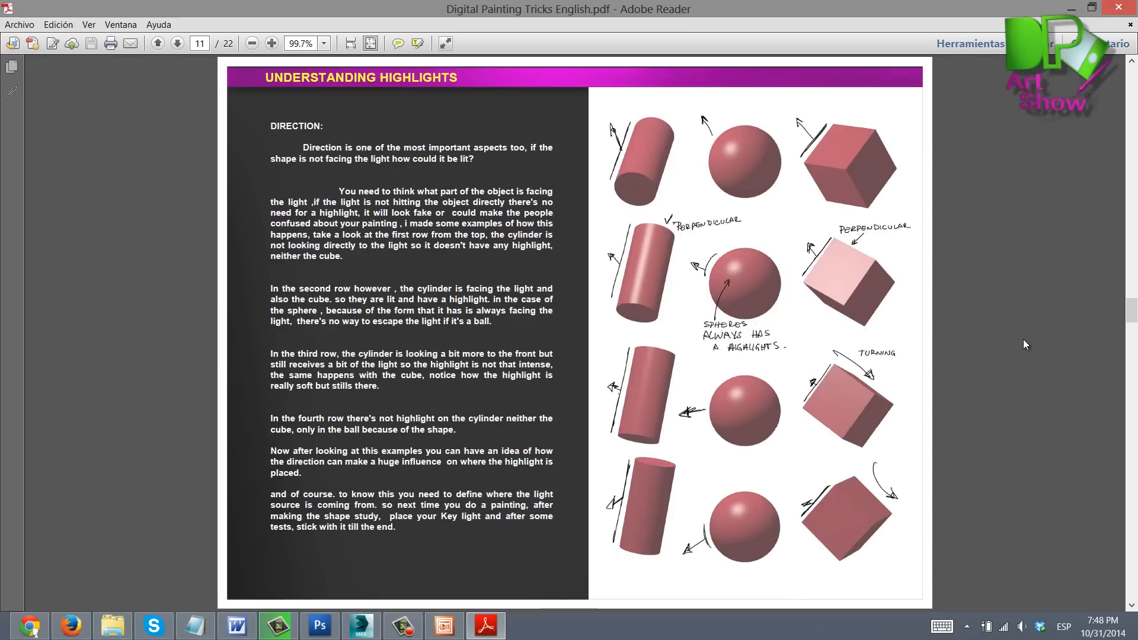
pyautogui.scroll(-10, 1023, 345)
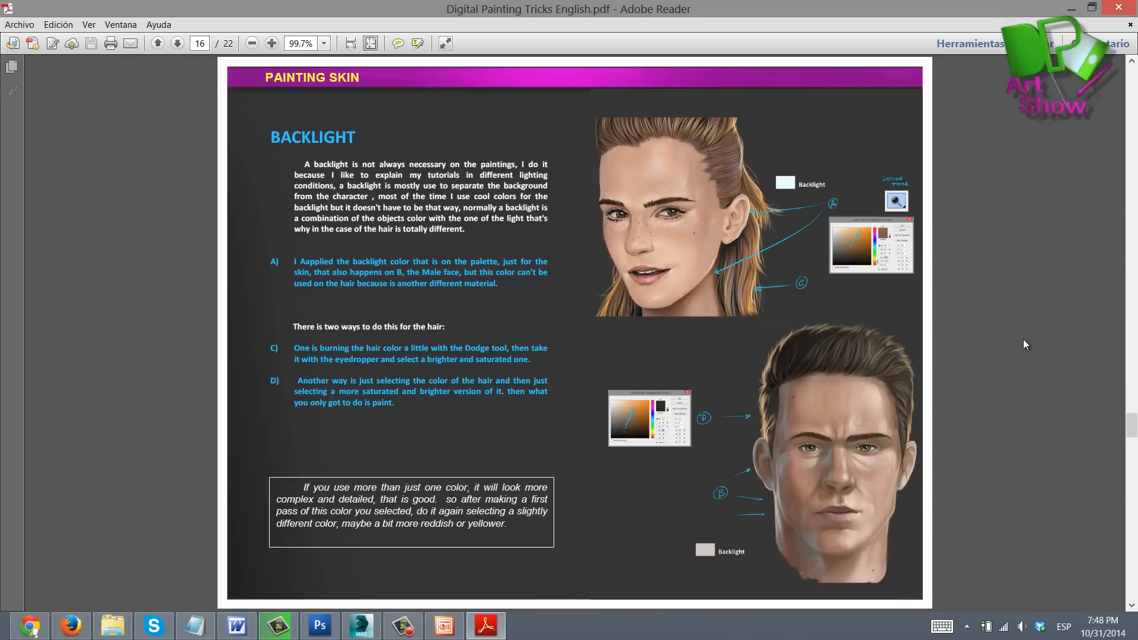
pyautogui.scroll(-2, 1023, 345)
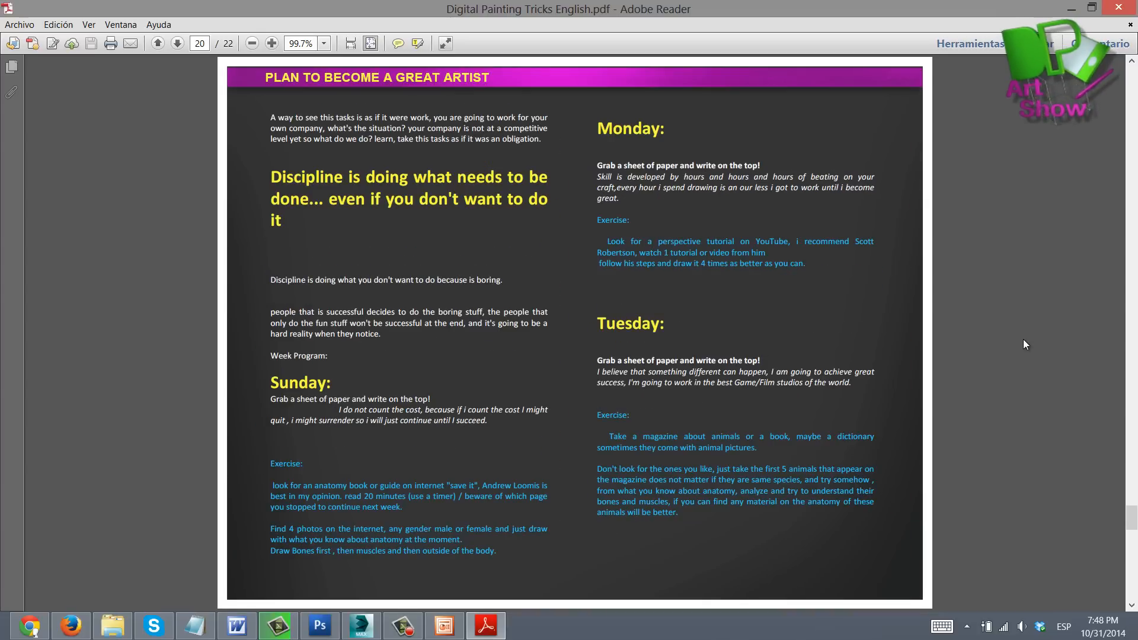
pyautogui.scroll(4, 1023, 344)
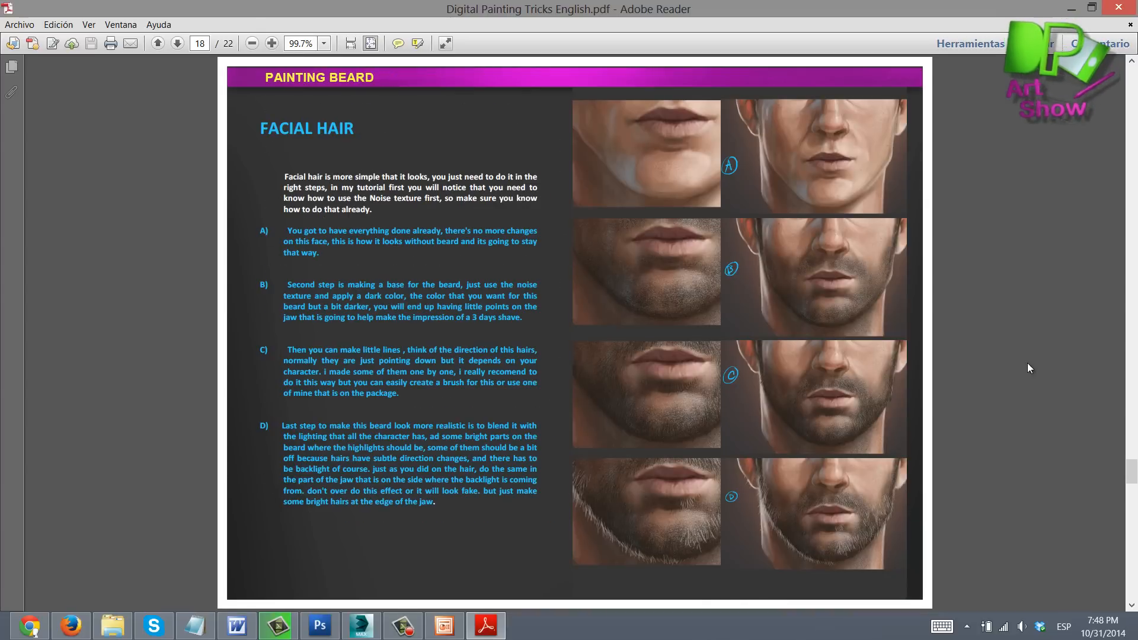
pyautogui.scroll(2, 1030, 364)
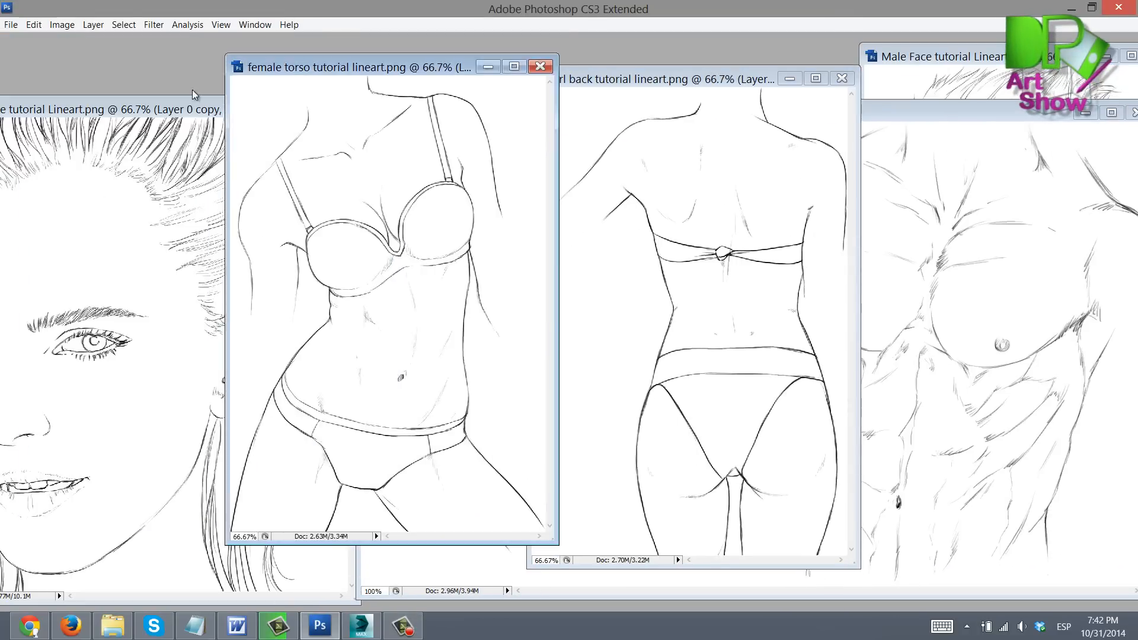
# Rearrange the open line-art document windows
pyautogui.moveTo(191, 108); pyautogui.dragTo(264, 103)
pyautogui.moveTo(913, 57); pyautogui.dragTo(811, 70)
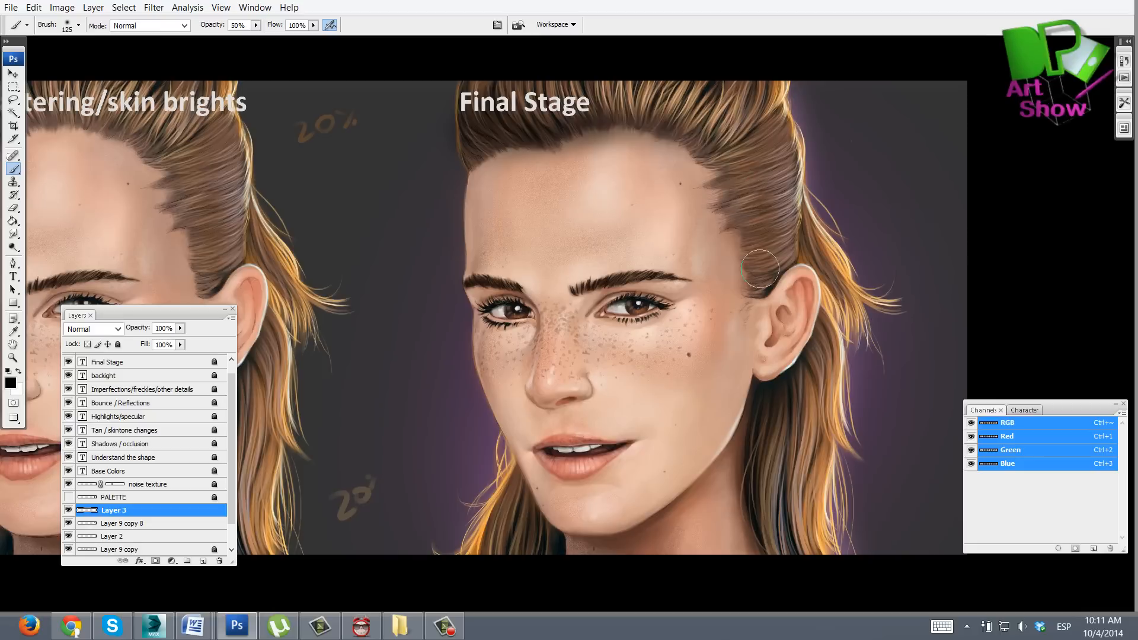
# Sample a skin colour from the face in the Final Stage painting and add a new layer
pyautogui.press('h')
pyautogui.press('5')
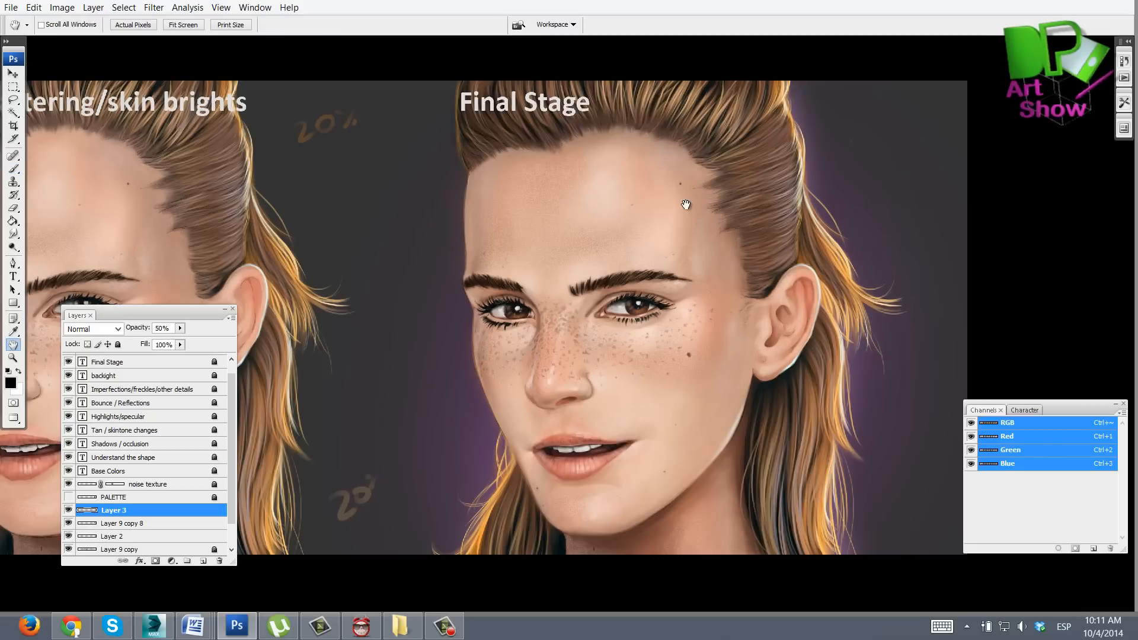
pyautogui.press('7')
pyautogui.press('9')
pyautogui.press('6')
pyautogui.moveTo(649, 304); pyautogui.dragTo(644, 304)
pyautogui.keyDown('alt'); pyautogui.click(644, 304); pyautogui.keyUp('alt')
pyautogui.hotkey('ctrl', 'shift', 'n')
pyautogui.press('Return')
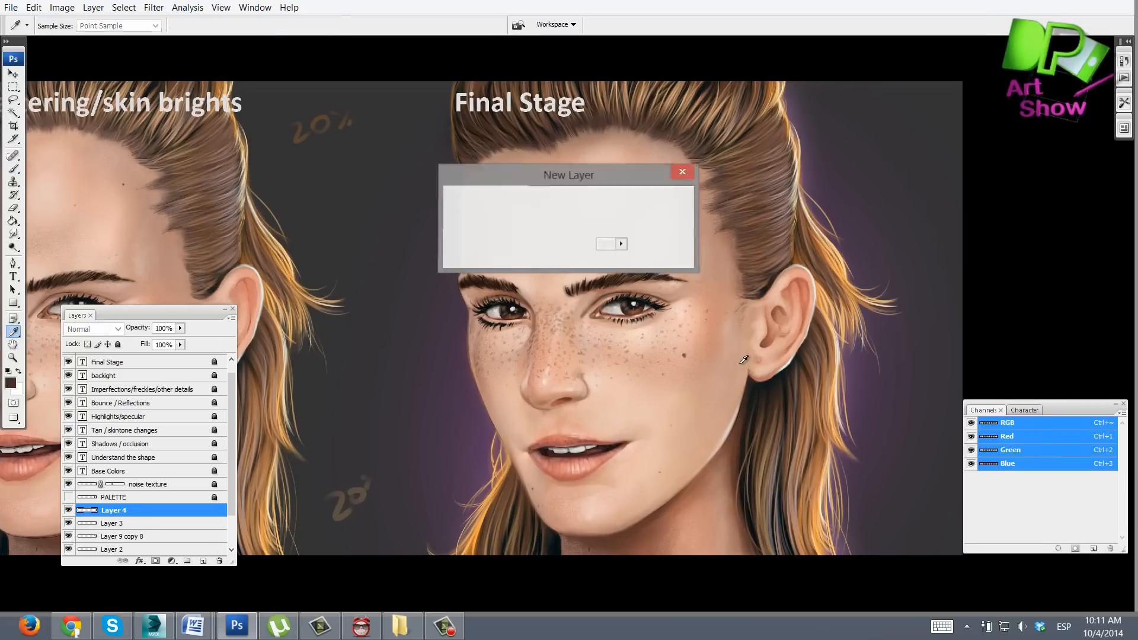
# Enlarge the brush to 125 px and paint a soft stroke along the forehead's left edge
pyautogui.press(']')
pyautogui.press(']')
pyautogui.press(']')
pyautogui.press(']')
pyautogui.press(']')
pyautogui.press(']')
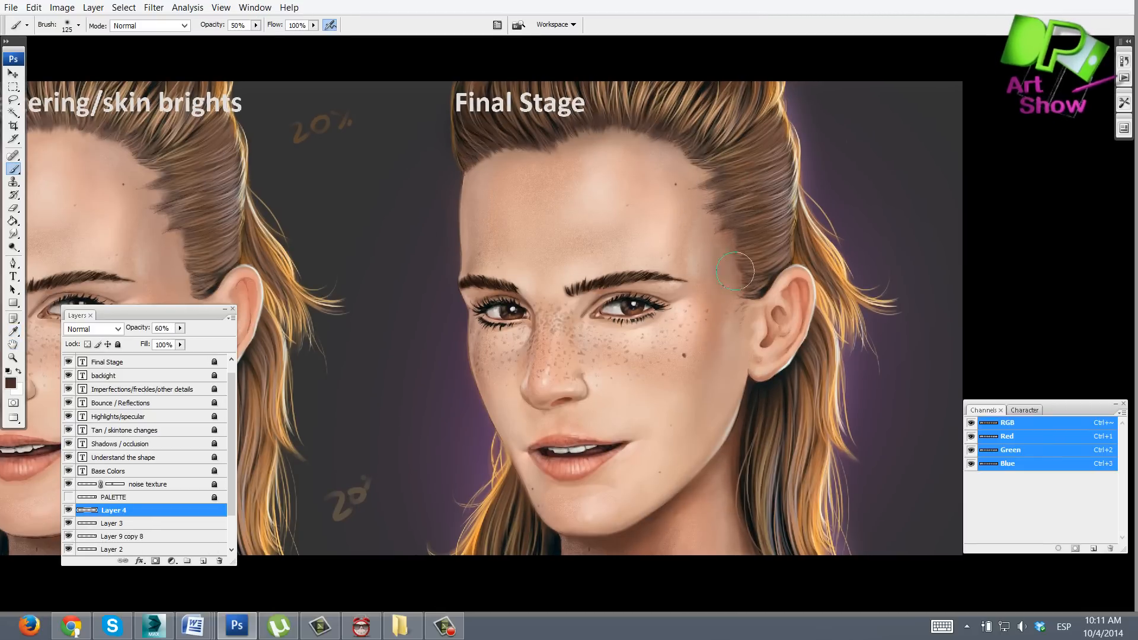
pyautogui.moveTo(476, 162); pyautogui.dragTo(470, 255)
# Set the new layer's opacity to 23% and zoom out to view the whole painting
pyautogui.press('h')
pyautogui.press('2')
pyautogui.press('3')
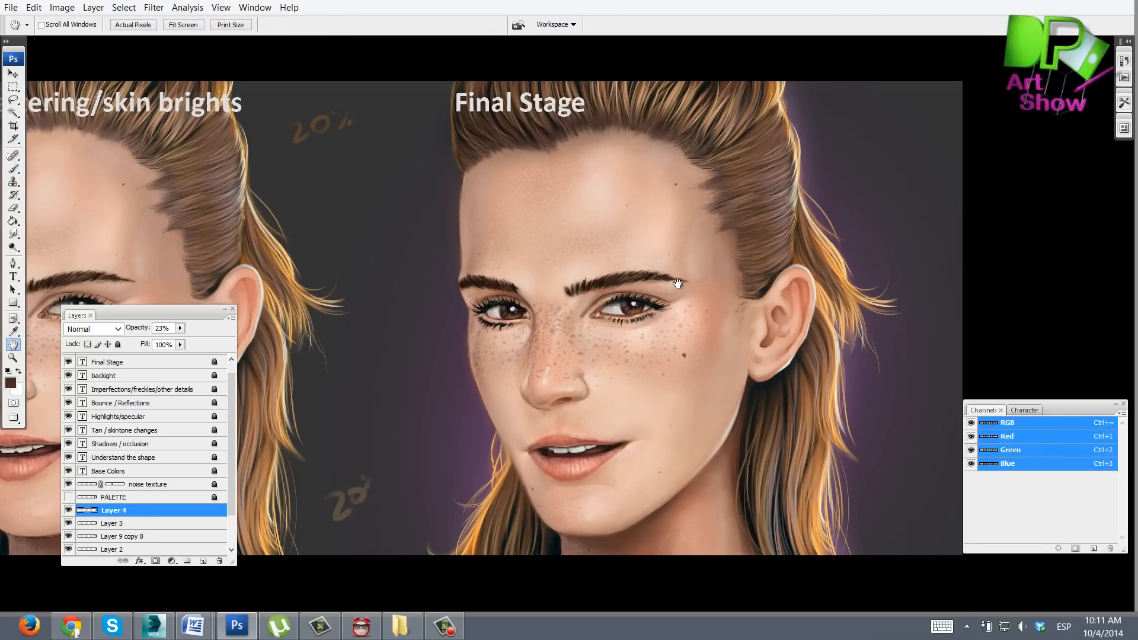
pyautogui.moveTo(717, 255); pyautogui.dragTo(778, 246)
pyautogui.moveTo(653, 345); pyautogui.dragTo(659, 349)
pyautogui.press('z')
pyautogui.keyDown('alt'); pyautogui.click(720, 333); pyautogui.keyUp('alt')
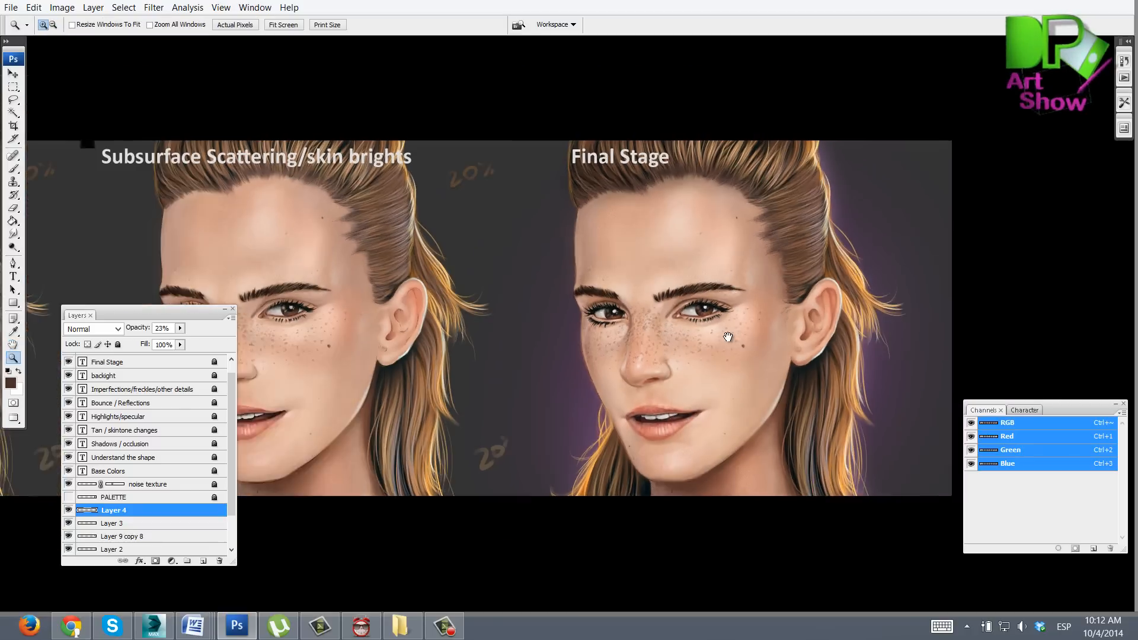
pyautogui.moveTo(726, 336); pyautogui.dragTo(717, 327)
pyautogui.click(717, 332)
# Select Layer 9 copy 8 and open the Hue/Saturation adjustment for it
pyautogui.click(70, 524)
pyautogui.click(69, 524)
pyautogui.click(122, 524)
pyautogui.click(62, 8)
pyautogui.moveTo(80, 44)
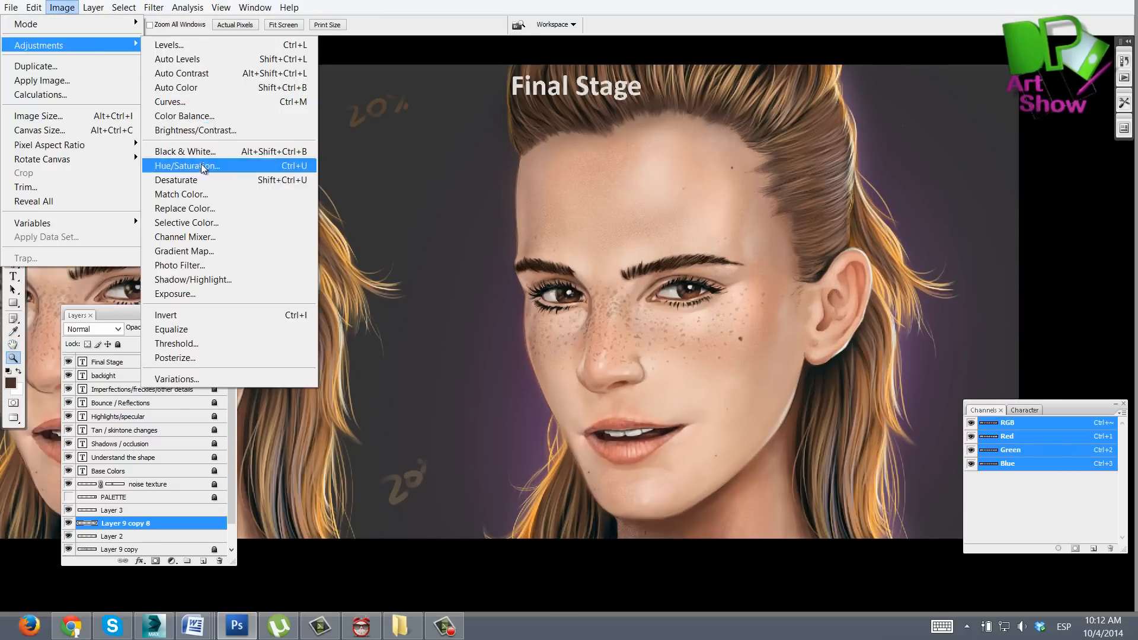
pyautogui.click(201, 166)
pyautogui.moveTo(947, 229); pyautogui.dragTo(941, 229)
# Duplicate Layer 9 in the beard painting and toggle the copy's visibility
pyautogui.click(1064, 170)
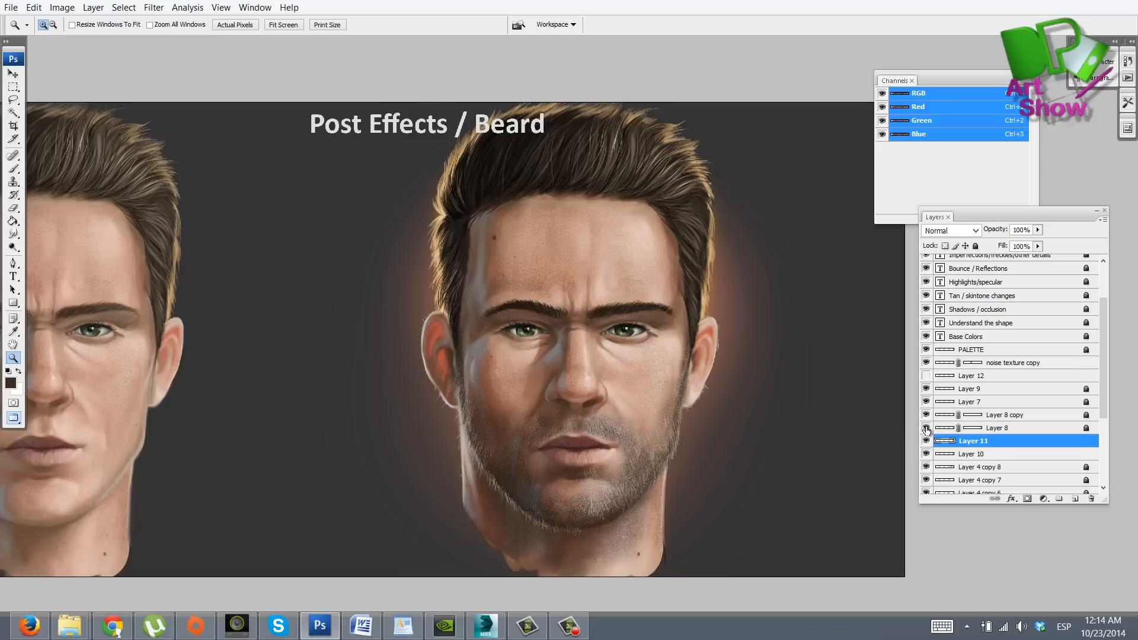
pyautogui.click(972, 389)
pyautogui.moveTo(972, 456); pyautogui.dragTo(1075, 499)
pyautogui.press('h')
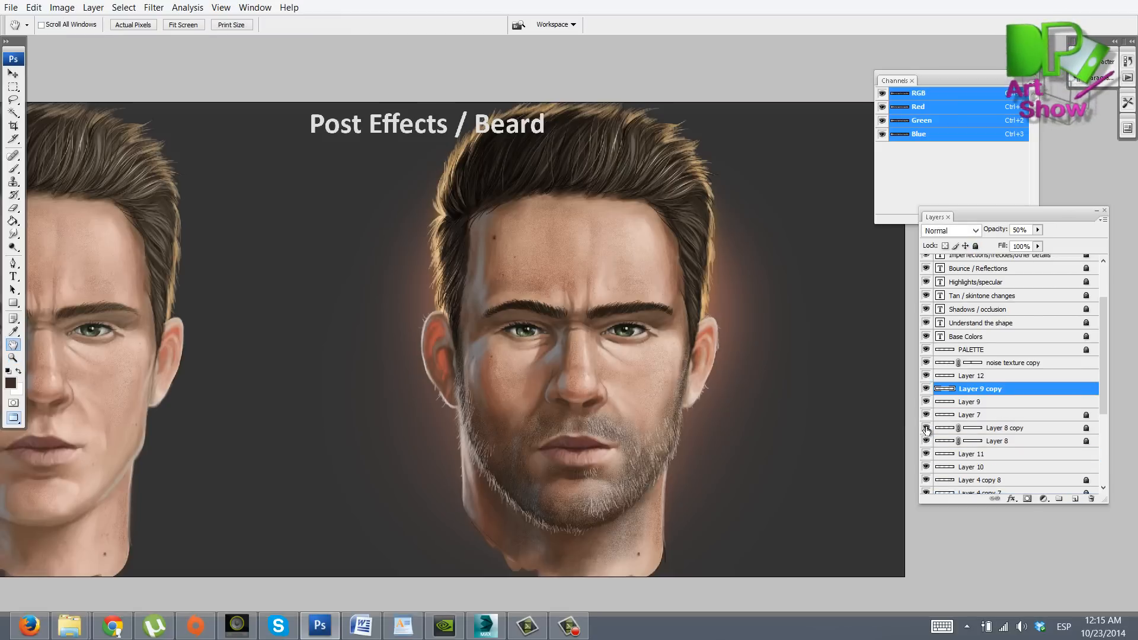
pyautogui.click(927, 389)
pyautogui.click(927, 389)
# Select Layer 7, Layer 8 copy and Layer 8 in turn and check each layer's opacity
pyautogui.click(972, 415)
pyautogui.click(976, 246)
pyautogui.press('z')
pyautogui.hotkey('ctrl', '+')
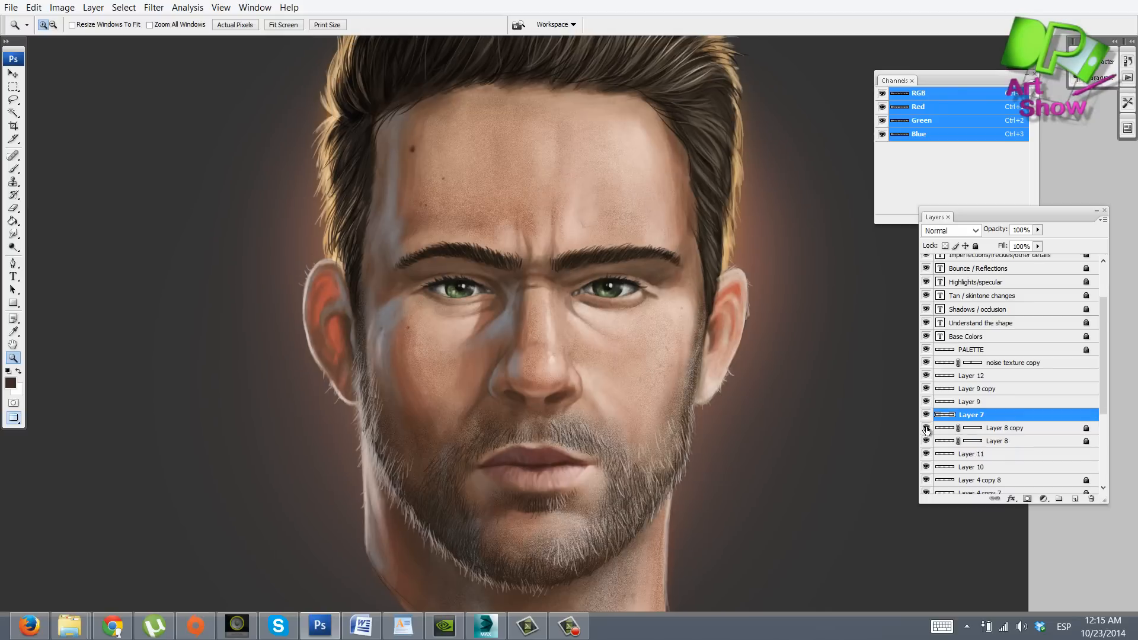
pyautogui.click(972, 427)
pyautogui.click(975, 246)
pyautogui.click(972, 441)
pyautogui.click(976, 246)
# Duplicate Layer 8 copy and scroll the layers list back to the top
pyautogui.click(945, 428)
pyautogui.moveTo(945, 427); pyautogui.dragTo(1076, 499)
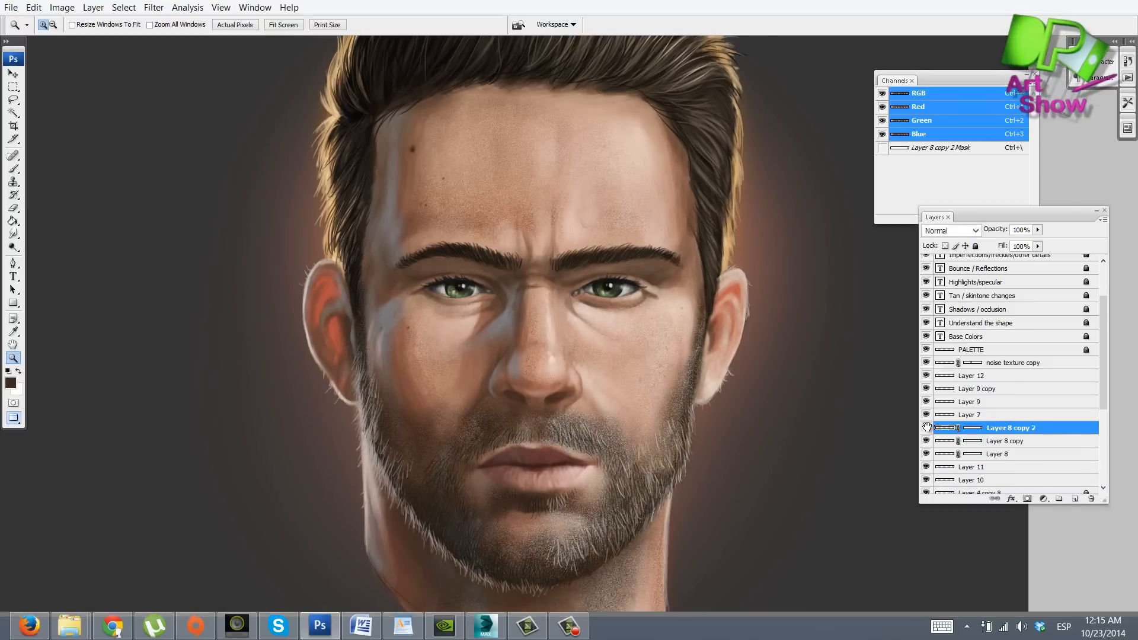
pyautogui.hotkey('ctrl', '-')
pyautogui.moveTo(830, 379); pyautogui.dragTo(816, 390)
pyautogui.moveTo(1103, 352); pyautogui.dragTo(1103, 323)
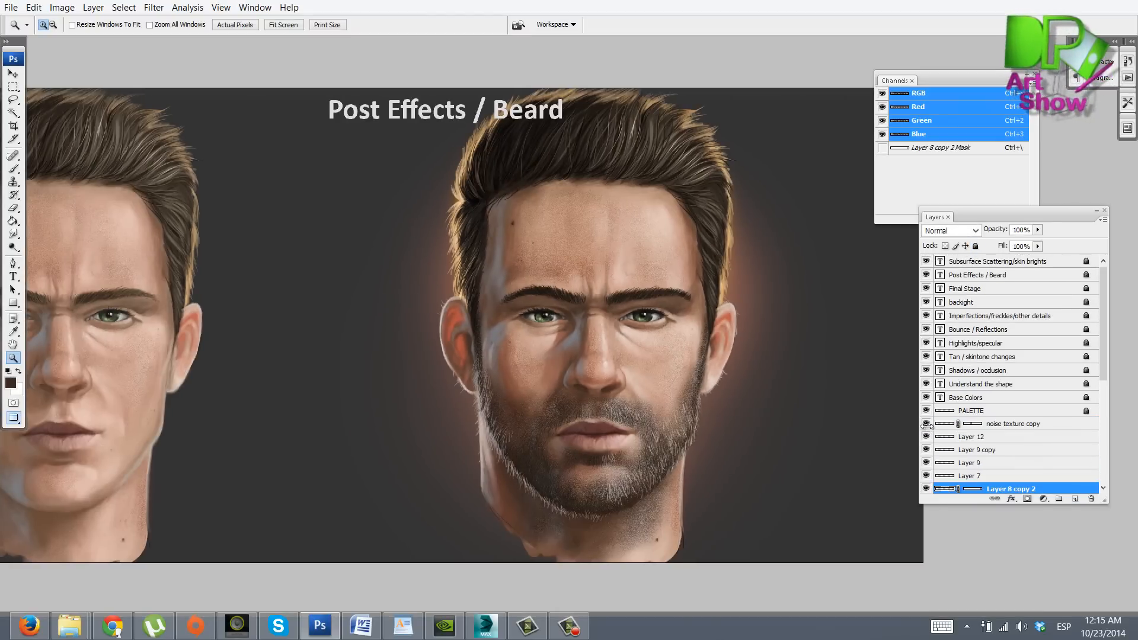
pyautogui.moveTo(830, 391); pyautogui.dragTo(797, 383)
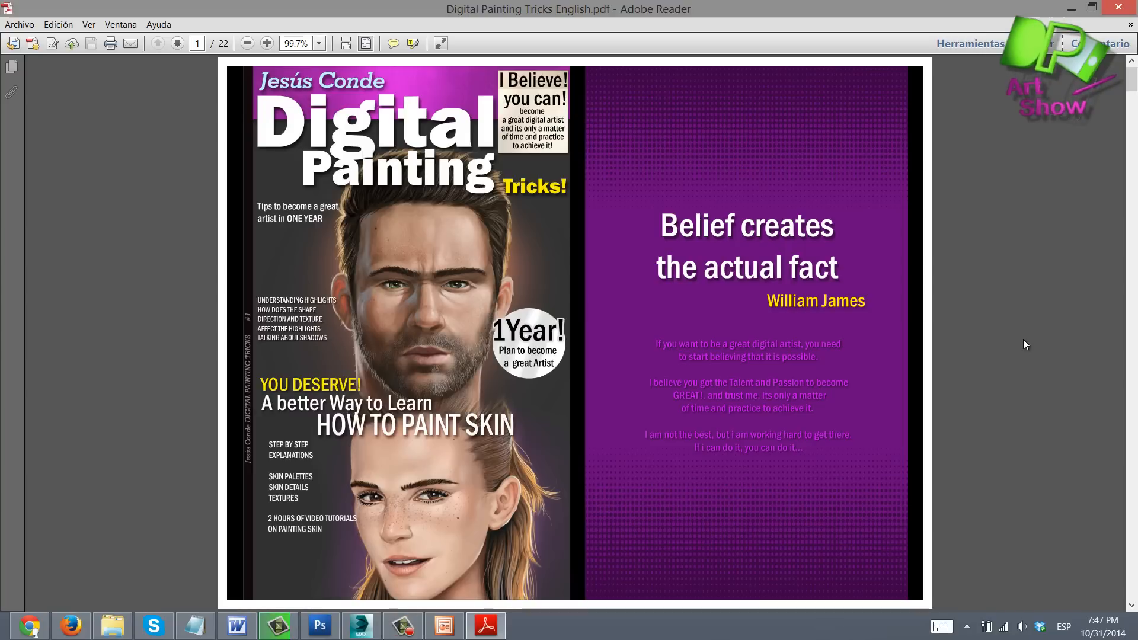
# Scroll through the coloring, skin tone, highlights and facial hair pages of the PDF guide
pyautogui.scroll(-3, 1023, 340)
pyautogui.scroll(-5, 1023, 339)
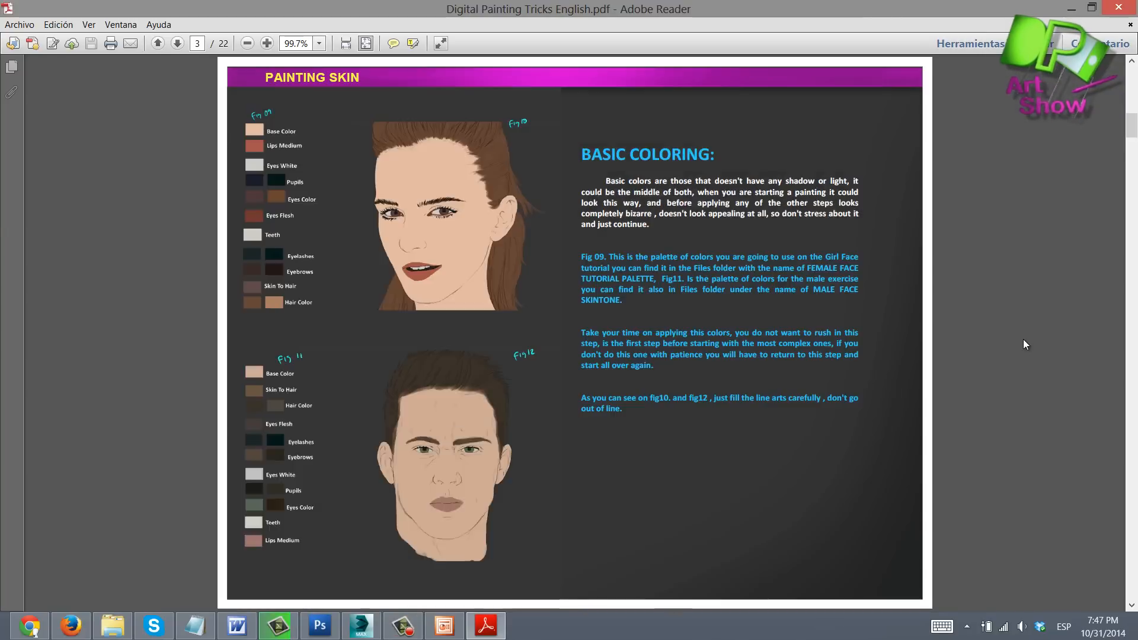
pyautogui.scroll(-4, 1023, 339)
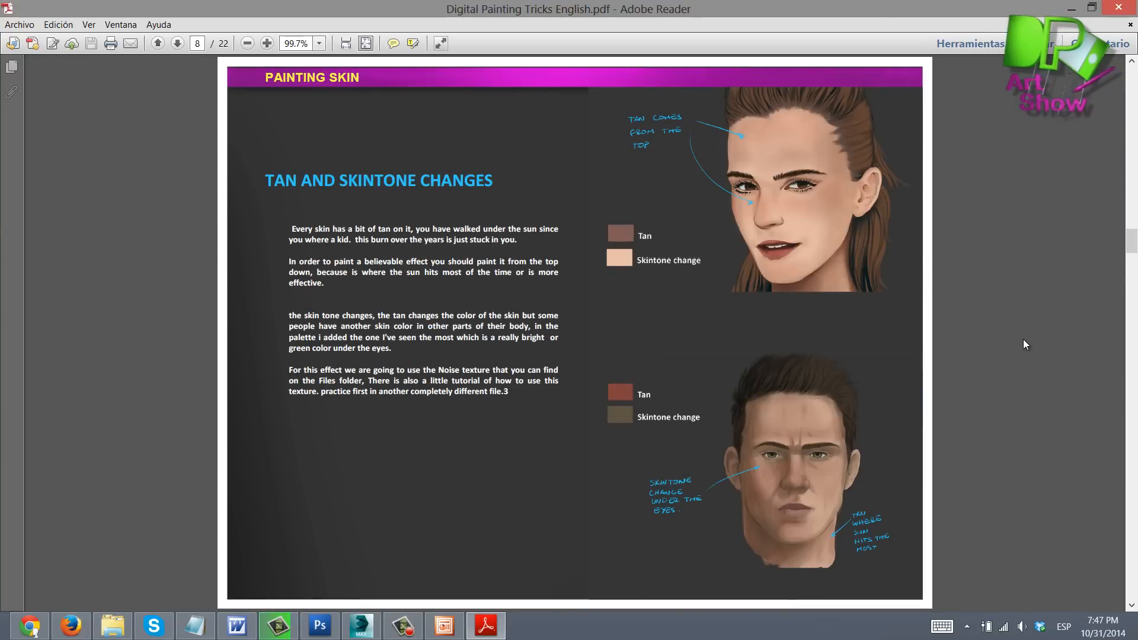
pyautogui.scroll(-5, 1023, 340)
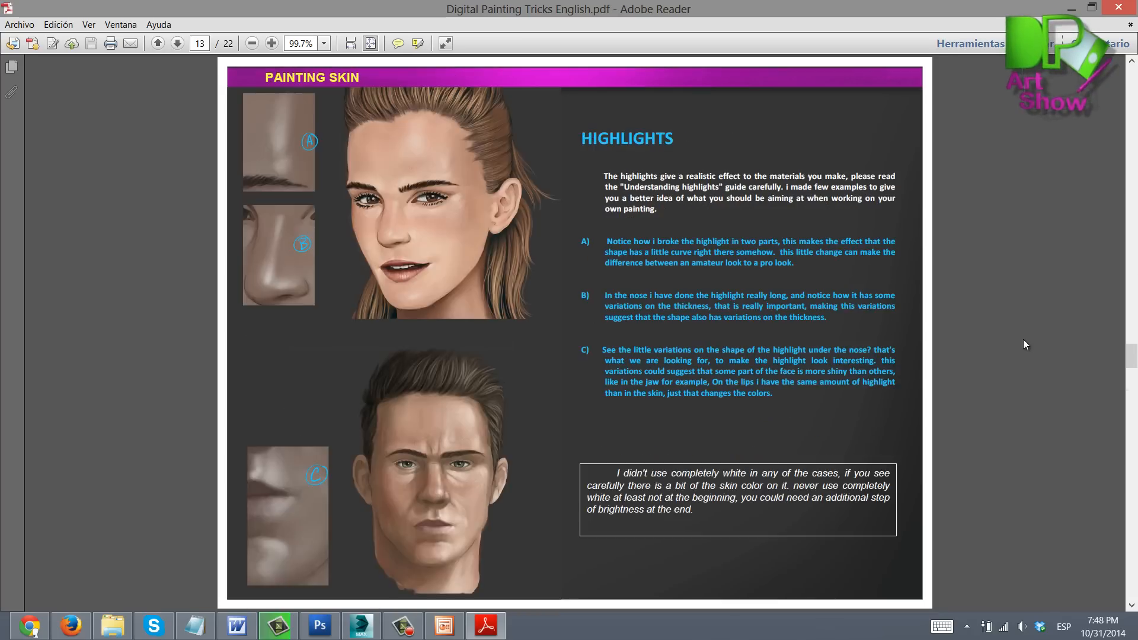
pyautogui.scroll(-3, 1023, 339)
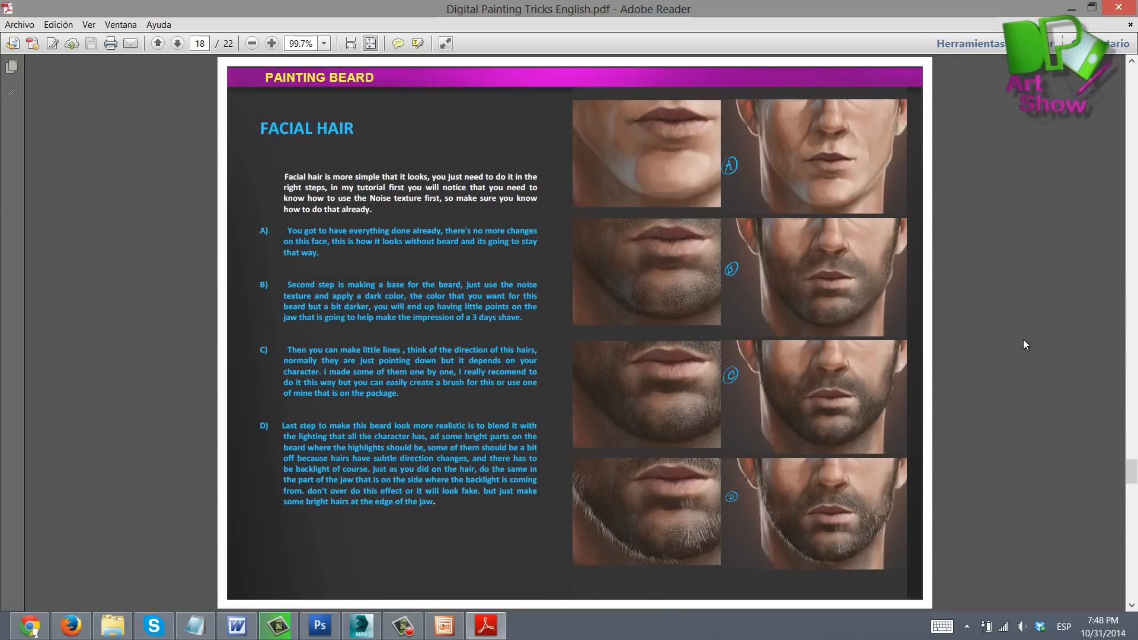
pyautogui.scroll(2, 1023, 339)
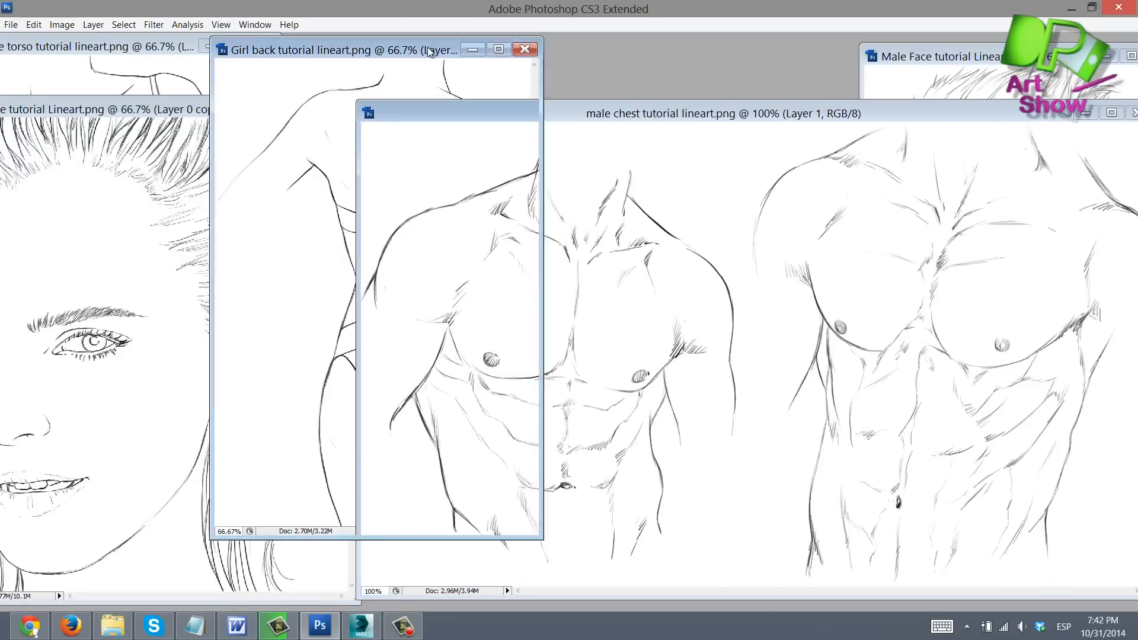
# Drag the line-art windows aside to reveal the imperfection and skin noise texture files
pyautogui.moveTo(143, 110); pyautogui.dragTo(216, 106)
pyautogui.moveTo(949, 57); pyautogui.dragTo(846, 70)
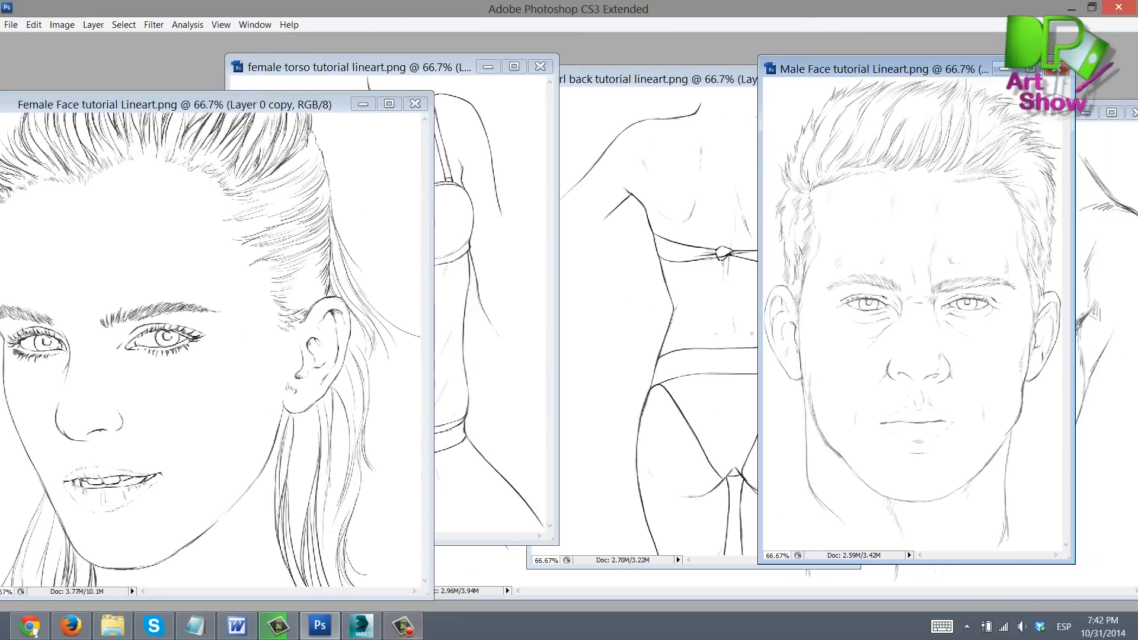
pyautogui.moveTo(675, 81); pyautogui.dragTo(621, 81)
pyautogui.moveTo(425, 63); pyautogui.dragTo(369, 62)
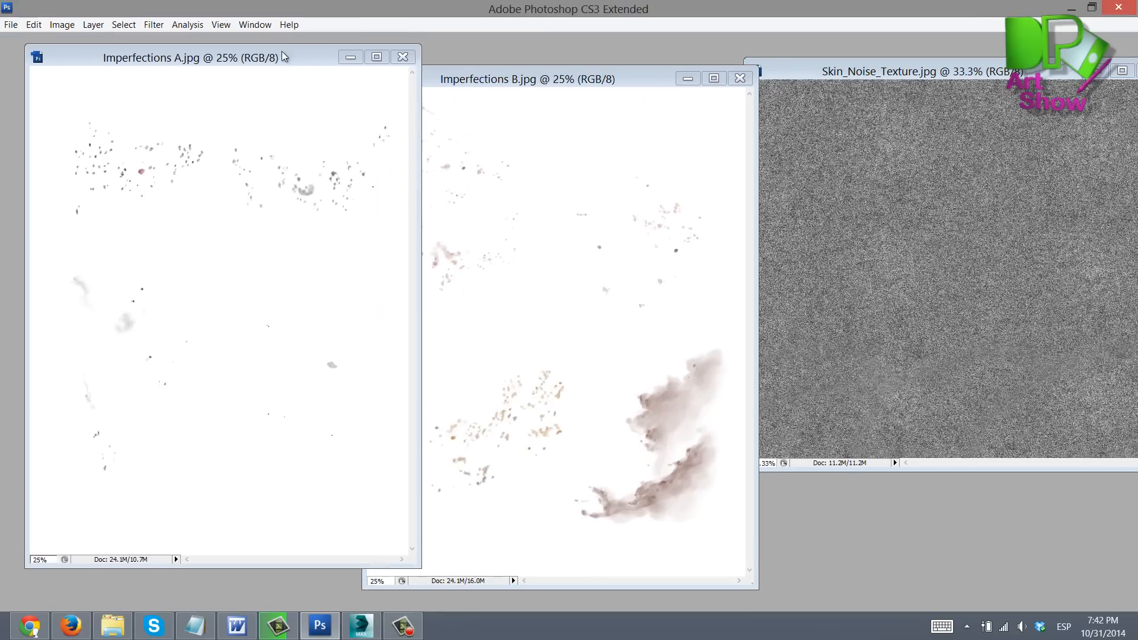